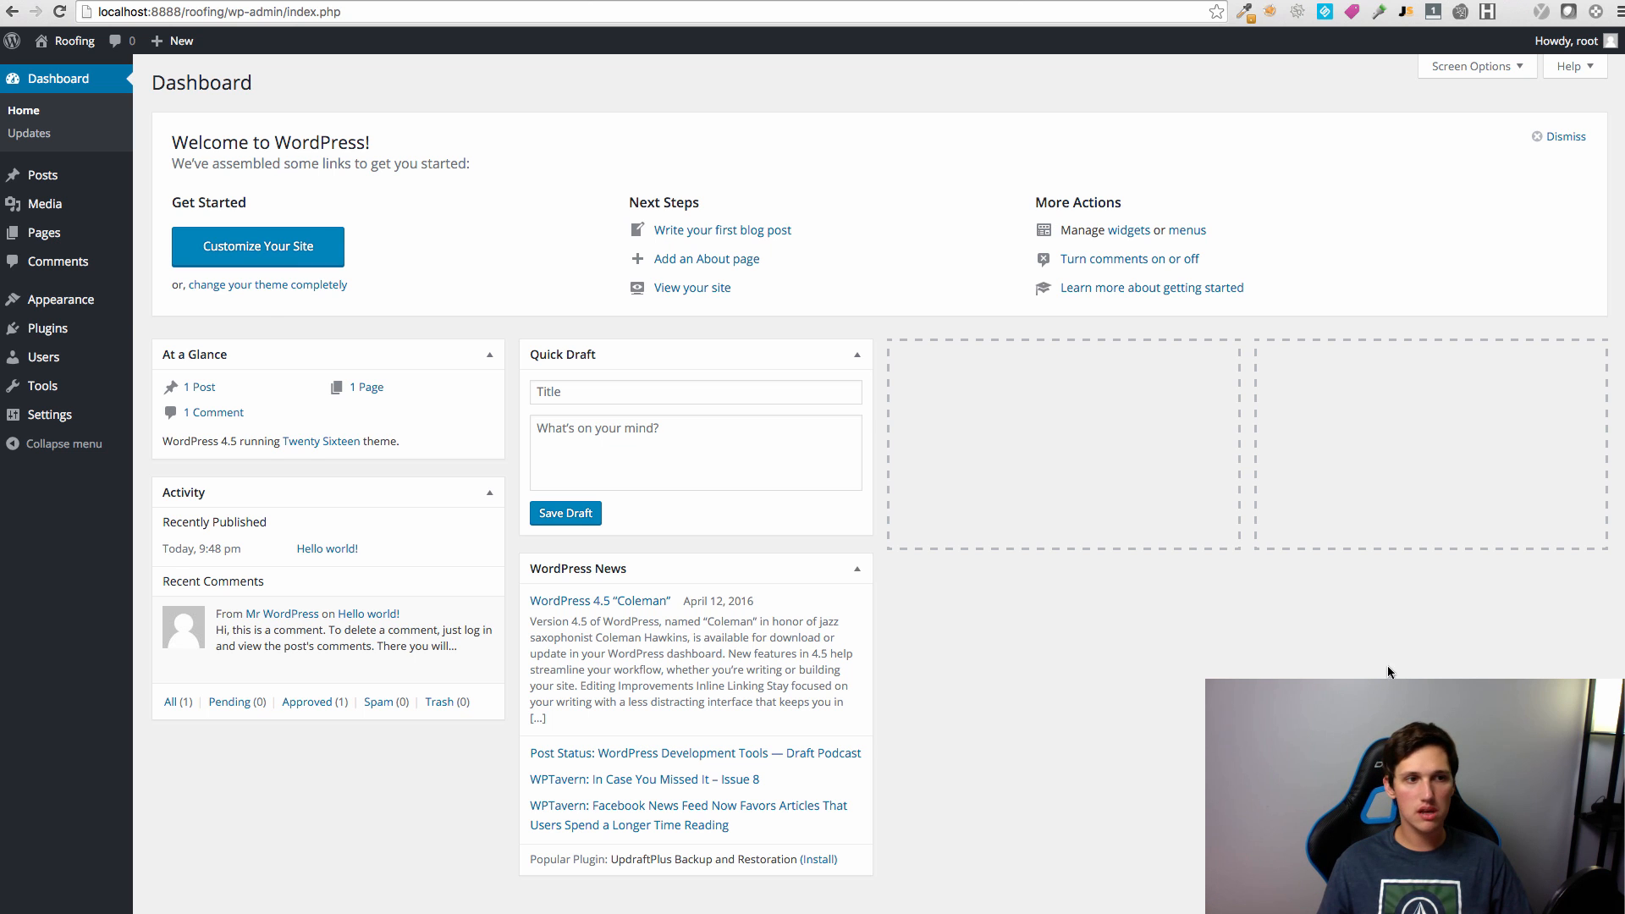
Step: Find Albar among the Featured themes under Add New and install it
{"action": "left_click", "coordinate": [93, 311]}
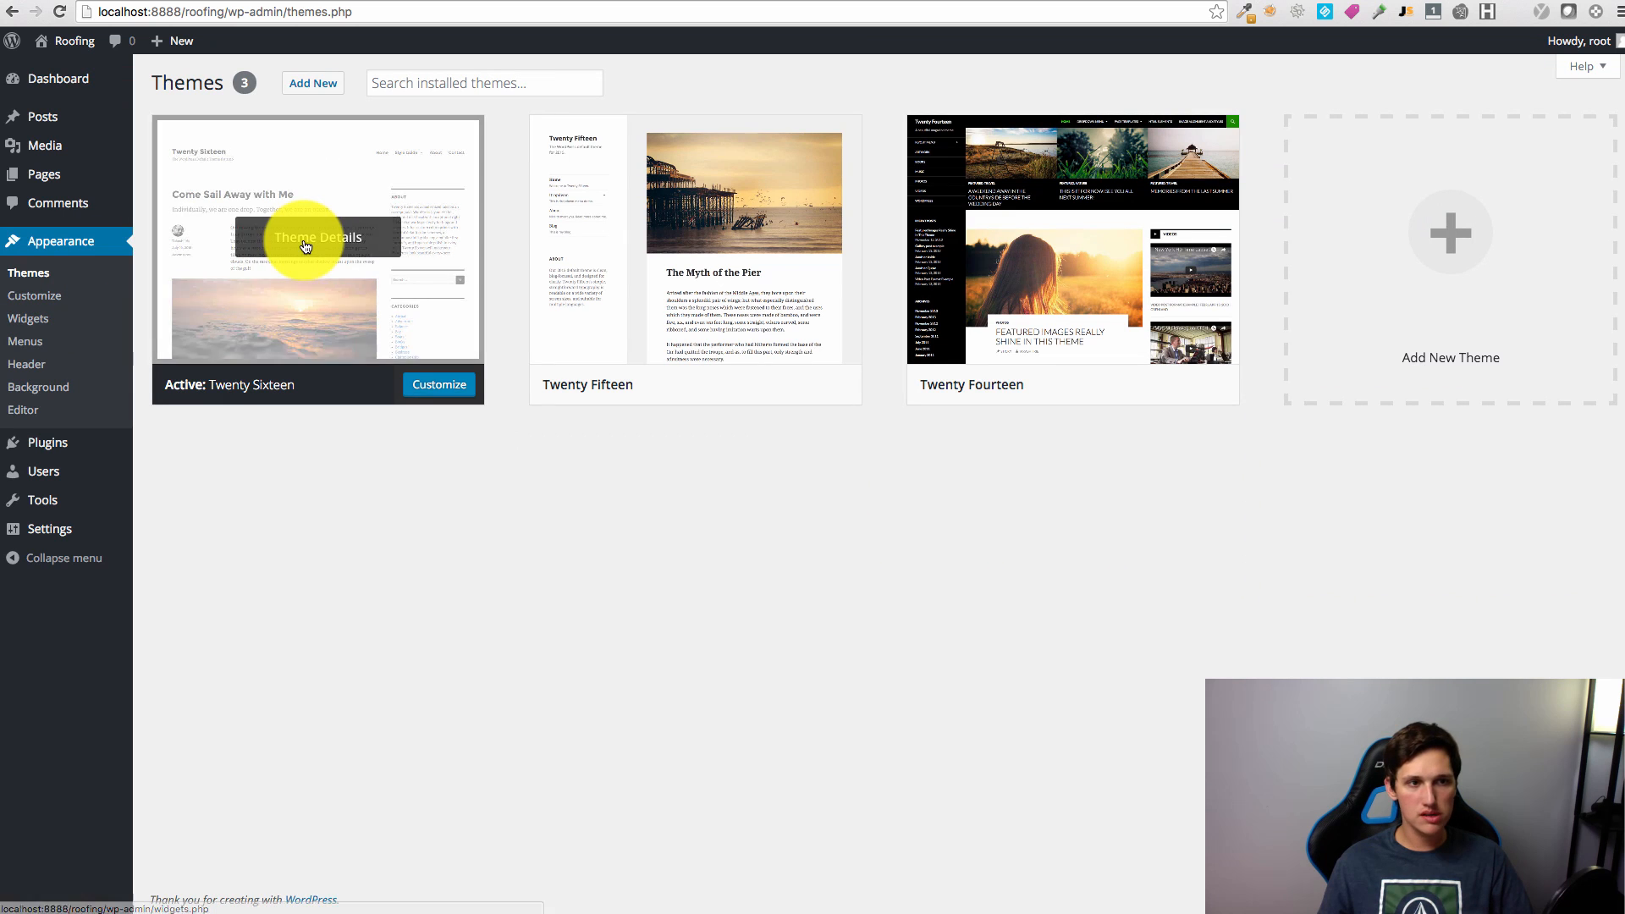
{"action": "left_click", "coordinate": [301, 82]}
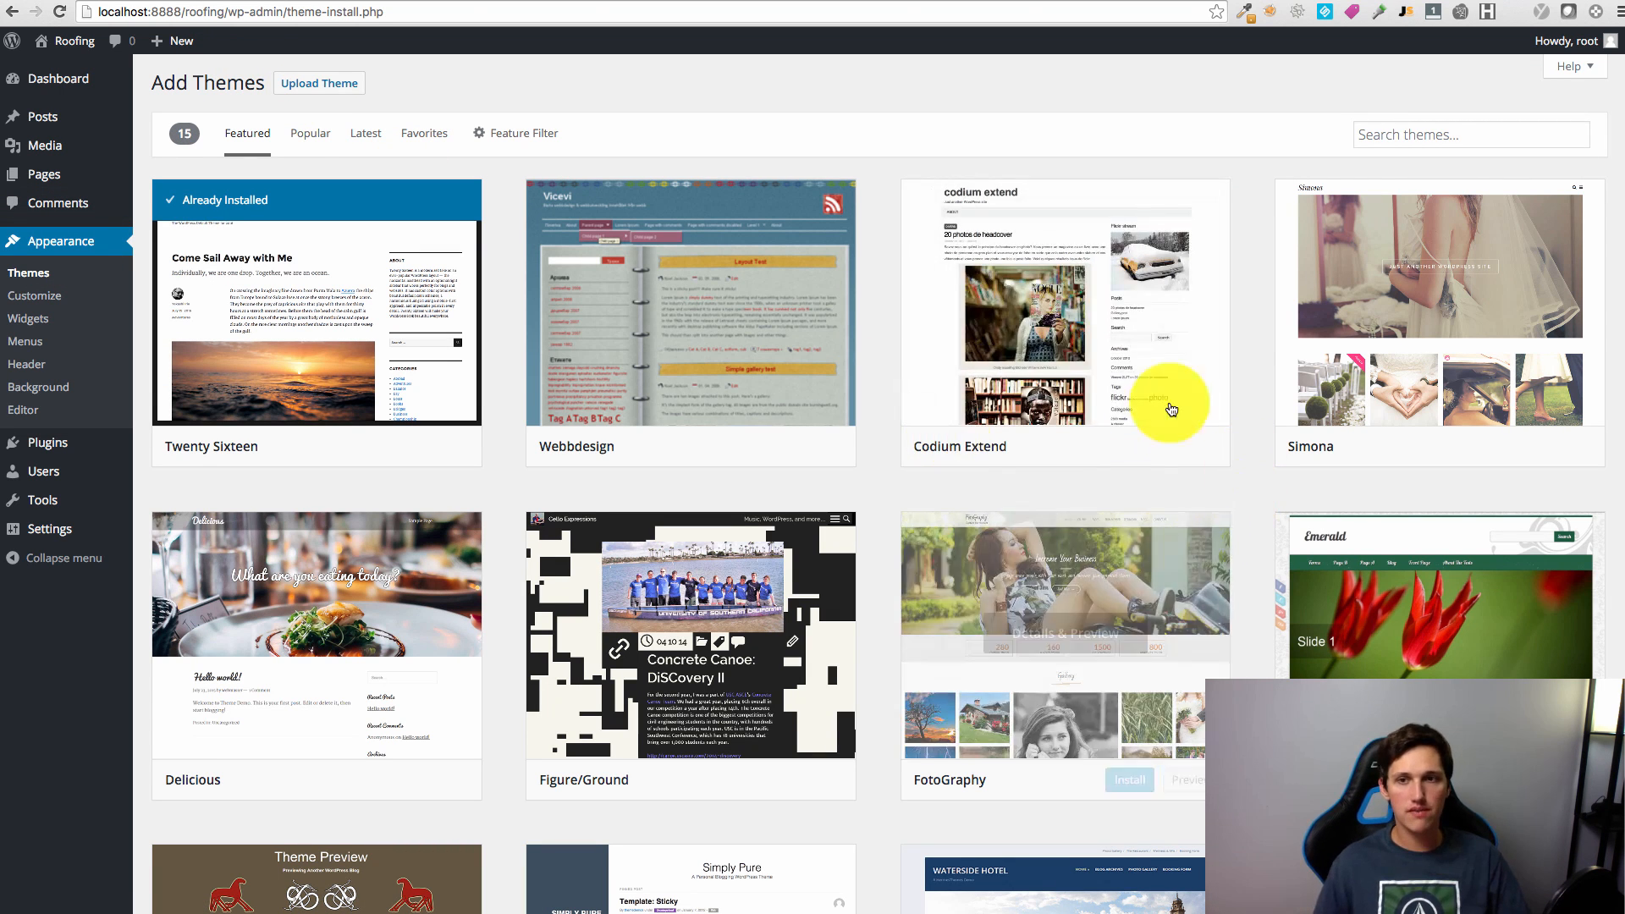
{"action": "scroll", "coordinate": [969, 406], "scroll_direction": "down", "scroll_amount": 4}
{"action": "scroll", "coordinate": [973, 409], "scroll_direction": "up", "scroll_amount": 4}
{"action": "scroll", "coordinate": [1405, 547], "scroll_direction": "down", "scroll_amount": 5}
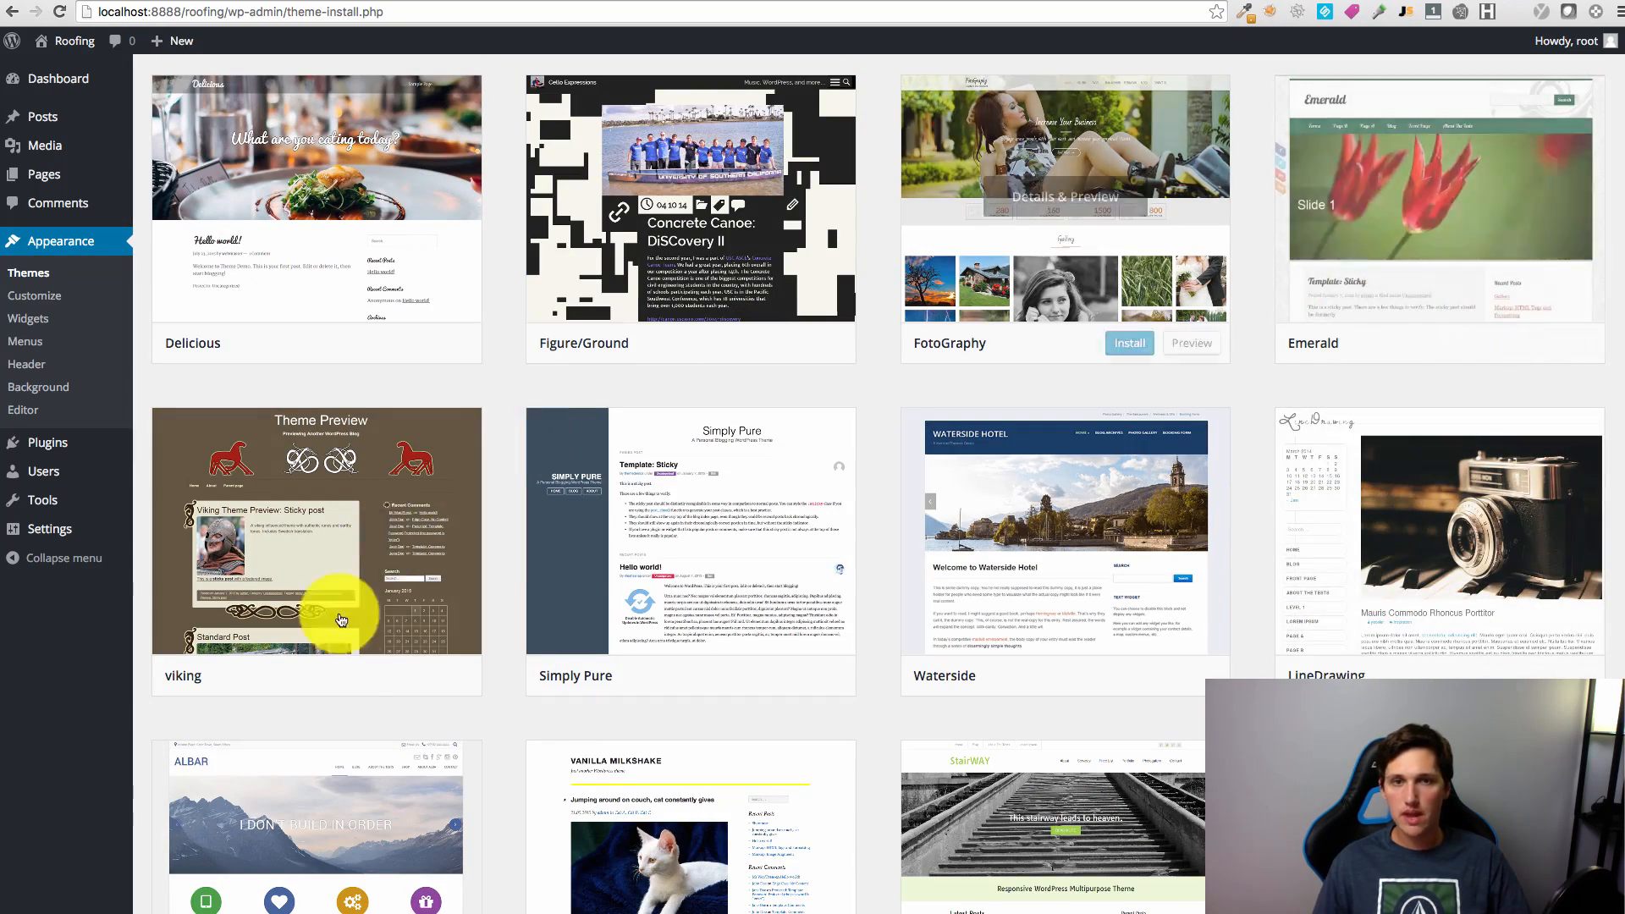
{"action": "scroll", "coordinate": [483, 671], "scroll_direction": "down", "scroll_amount": 3}
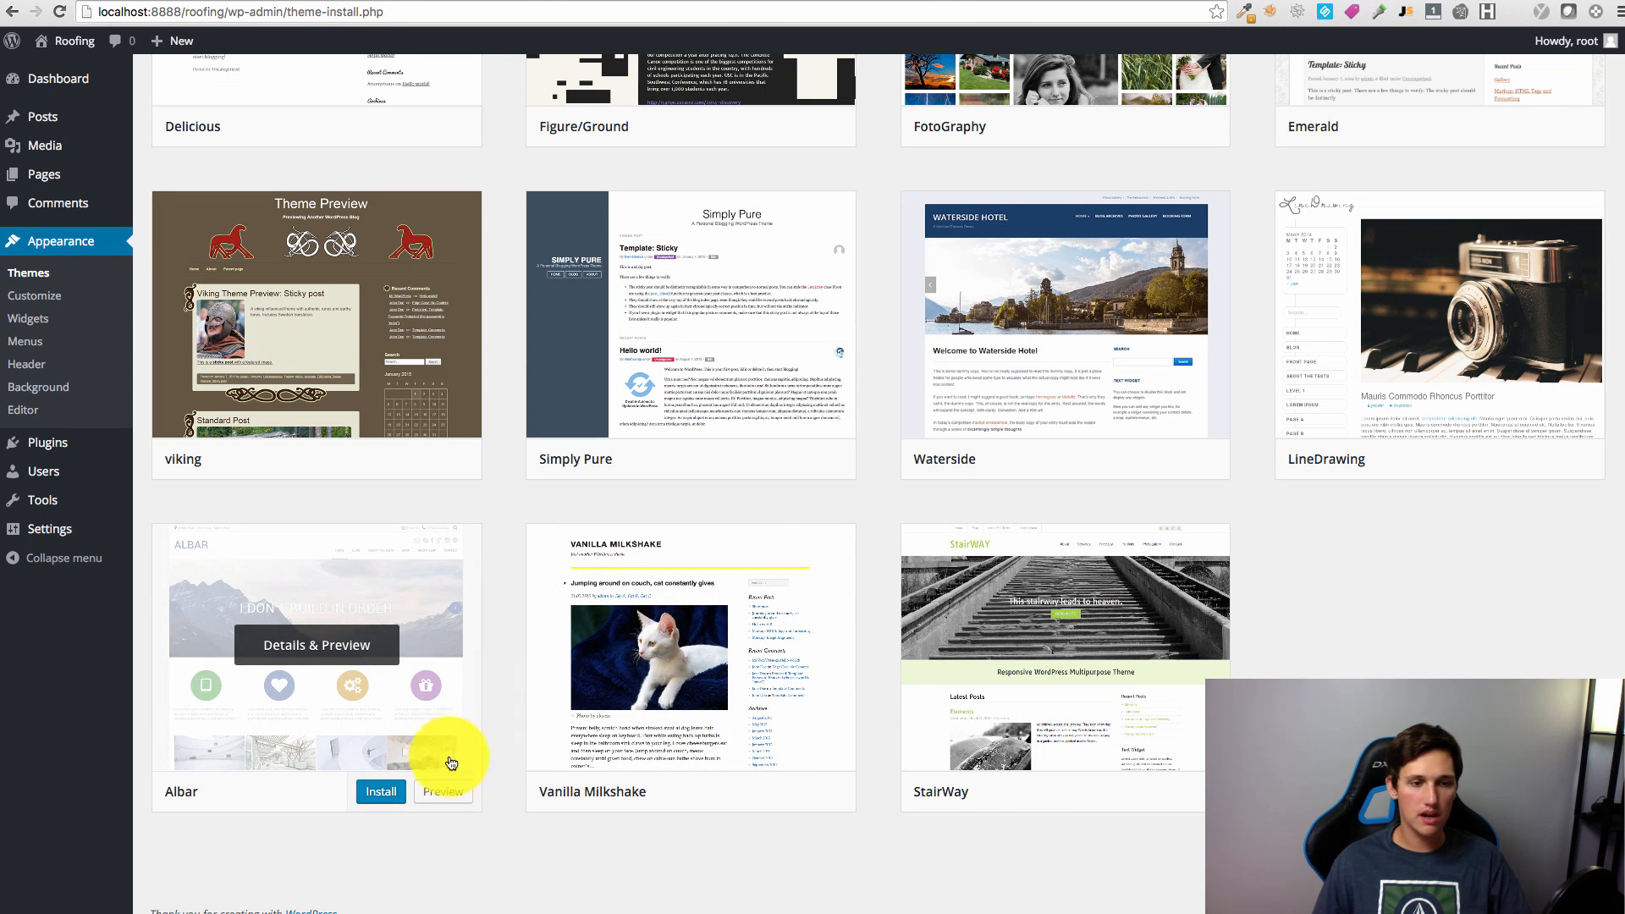
{"action": "left_click", "coordinate": [443, 791]}
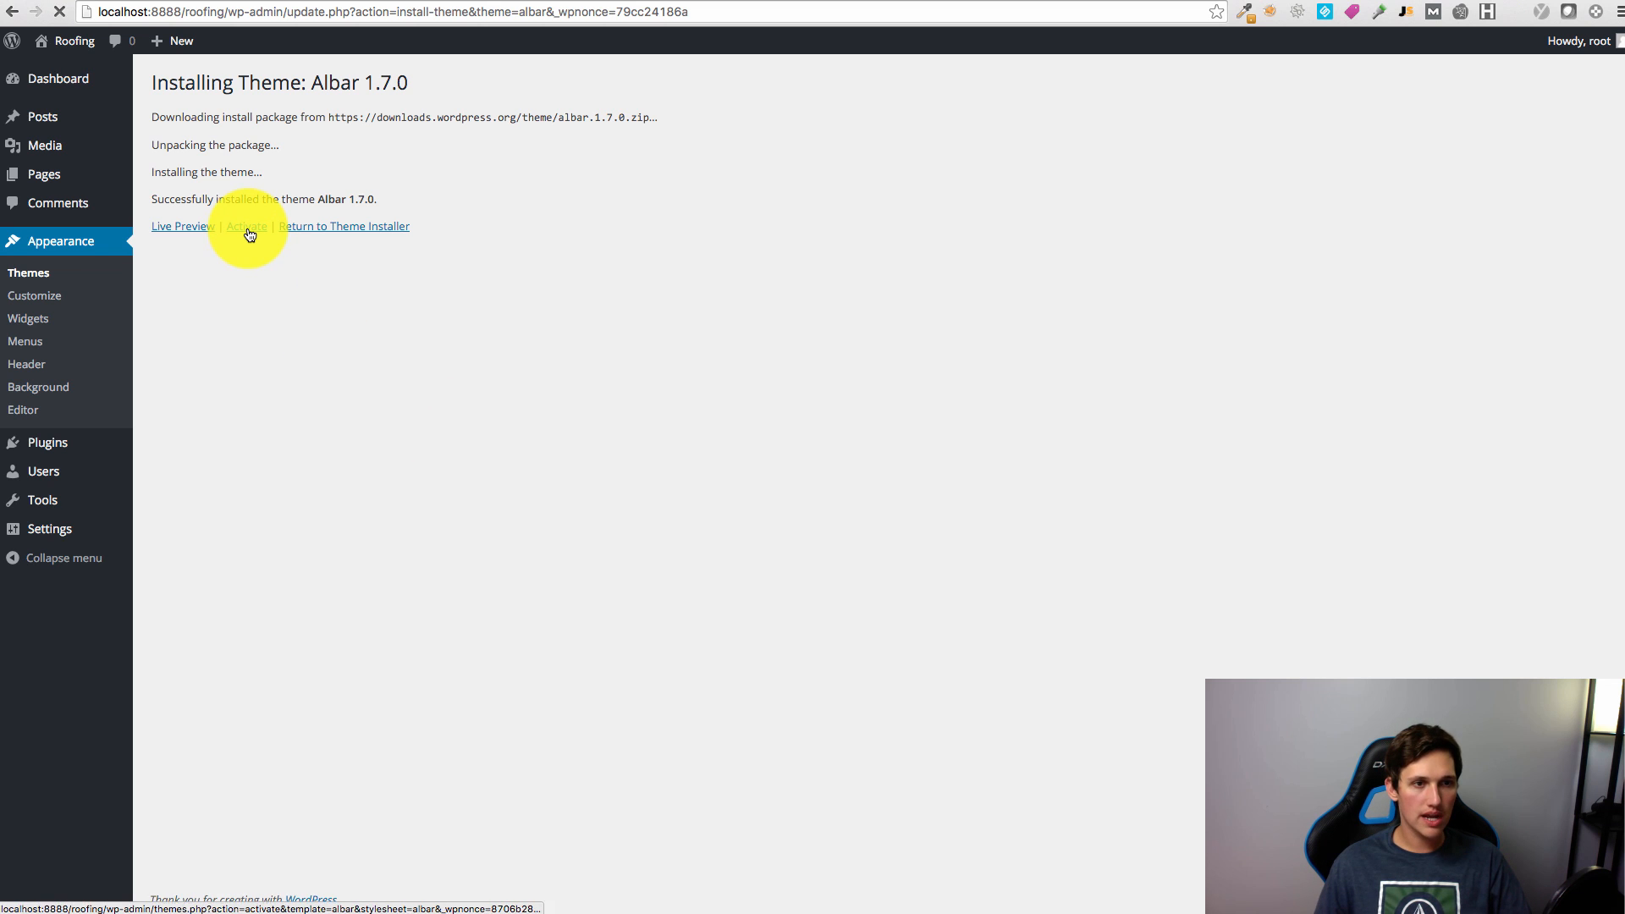
Step: Activate the Albar theme and review its ALBAR Settings, keeping the Boxed Layout
{"action": "left_click", "coordinate": [247, 228]}
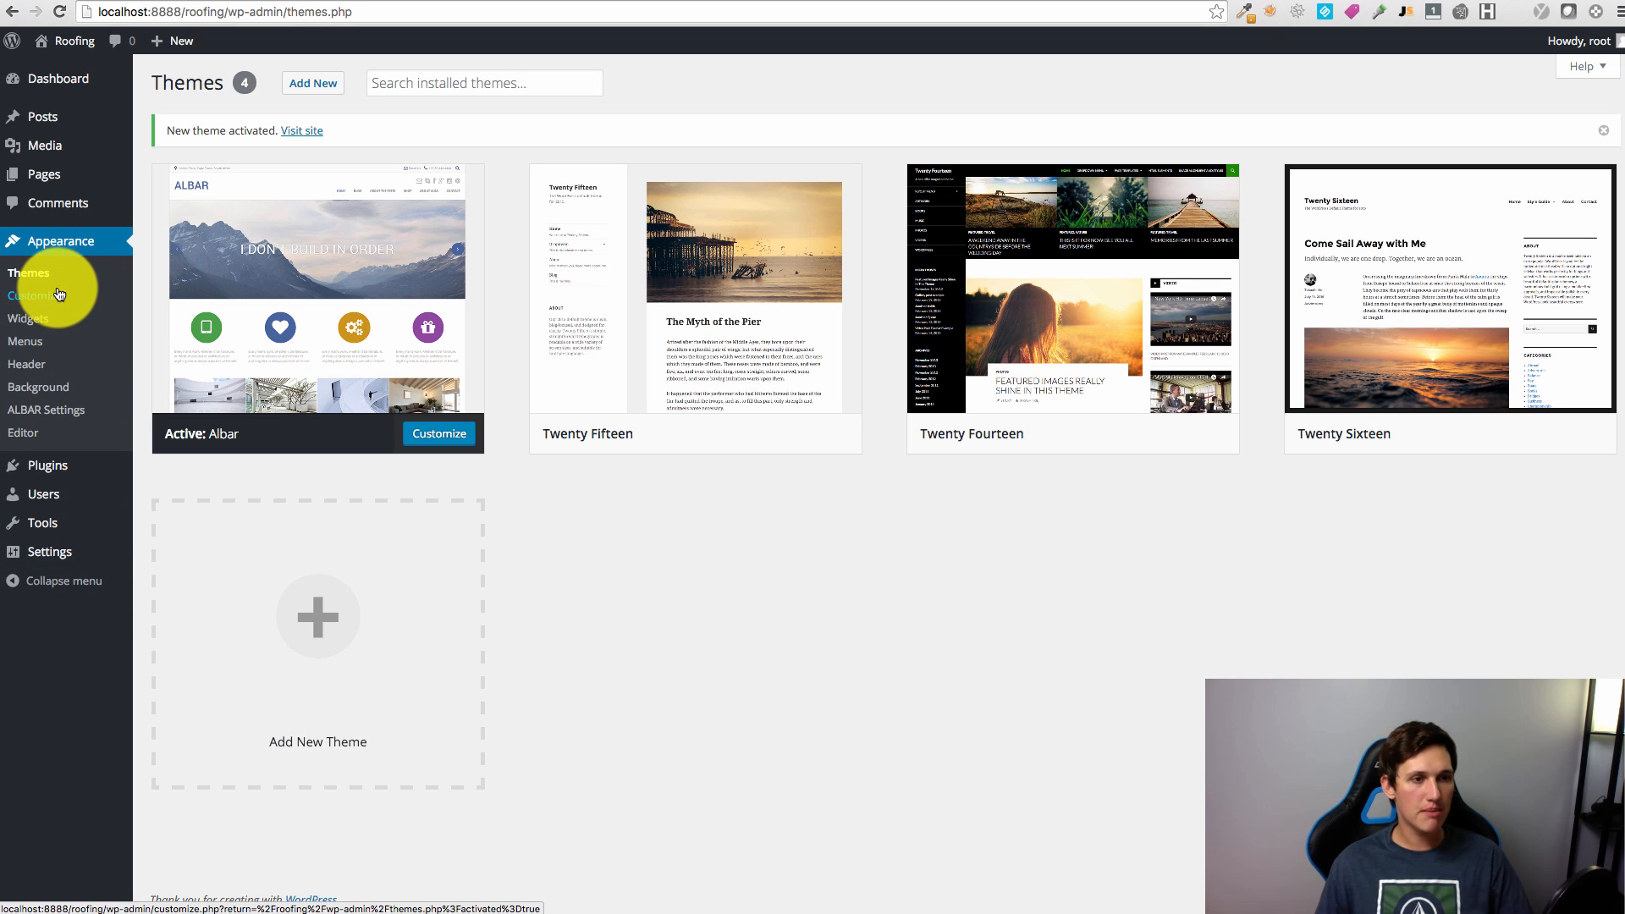
{"action": "left_click", "coordinate": [71, 421]}
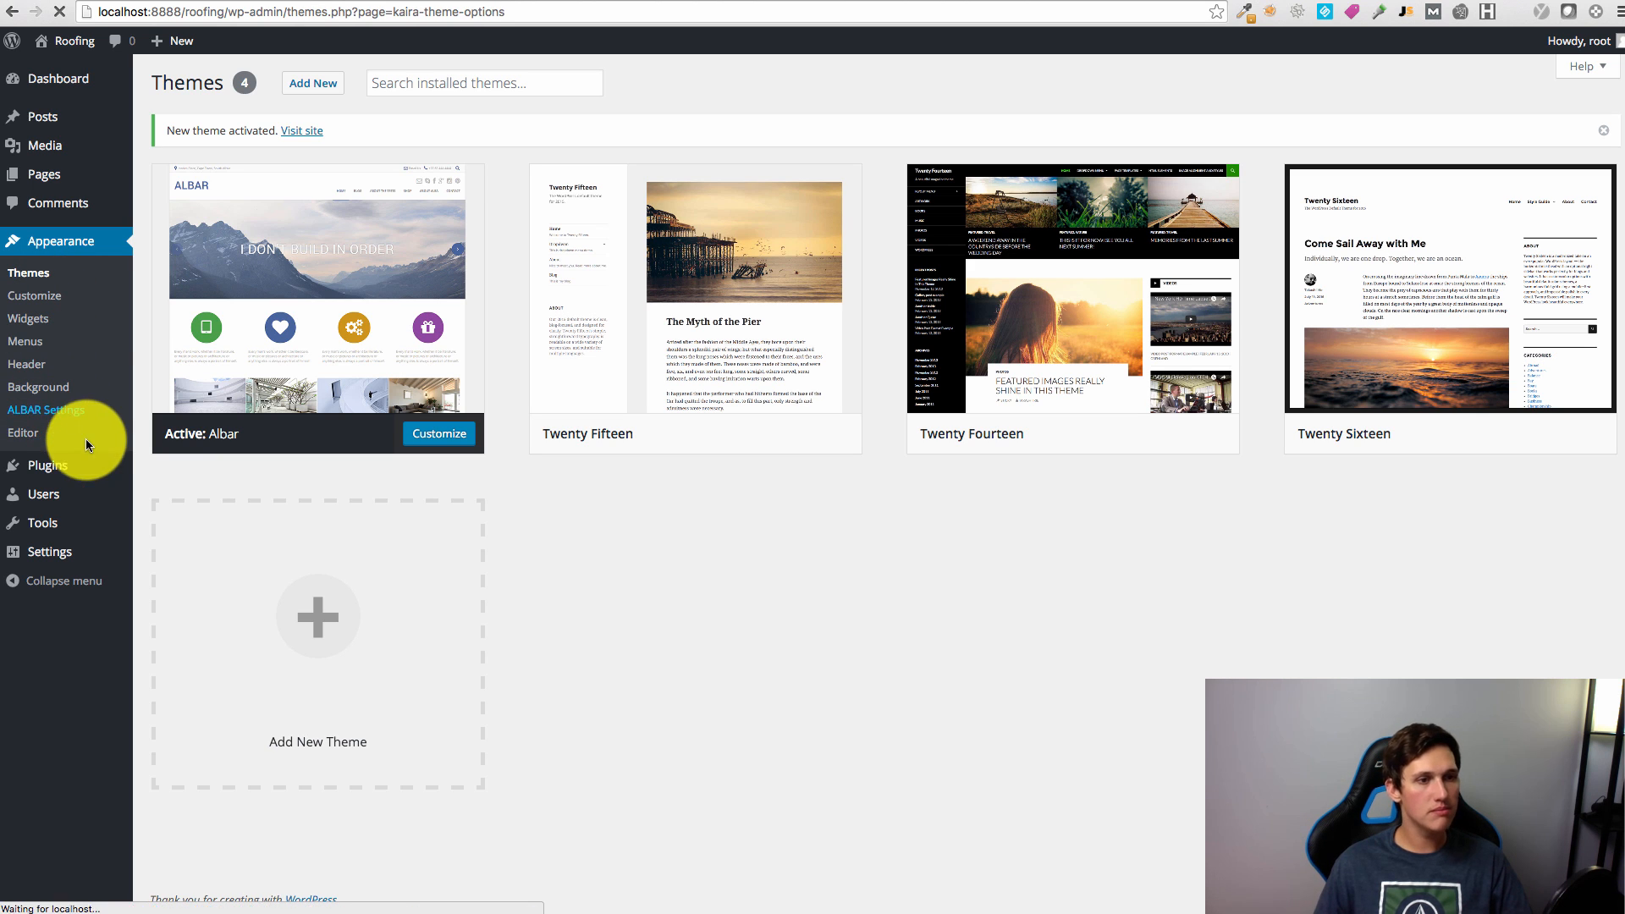
{"action": "left_click", "coordinate": [580, 220]}
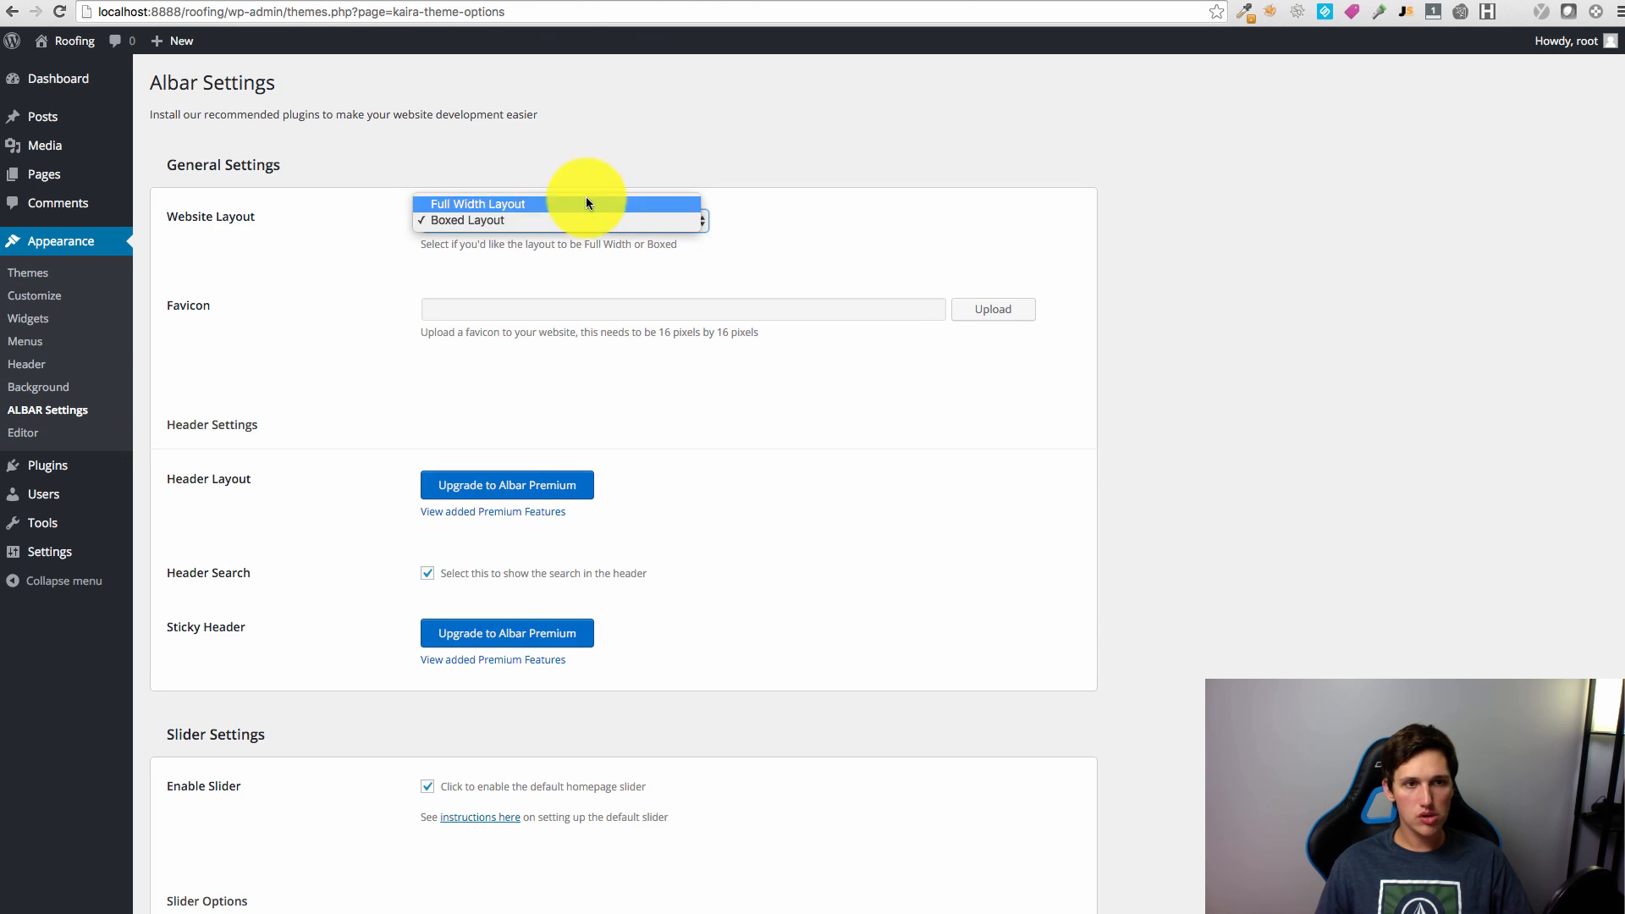
{"action": "left_click", "coordinate": [794, 207]}
{"action": "left_click", "coordinate": [474, 222]}
{"action": "left_click", "coordinate": [791, 210]}
Step: View the Roofing site in a new tab and narrow the browser to check the mobile layout
{"action": "right_click", "coordinate": [69, 41]}
{"action": "left_click", "coordinate": [93, 46]}
{"action": "key", "text": "ctrl+Tab"}
{"action": "scroll", "coordinate": [1437, 384], "scroll_direction": "down", "scroll_amount": 2}
{"action": "scroll", "coordinate": [1437, 384], "scroll_direction": "up", "scroll_amount": 2}
{"action": "mouse_move", "coordinate": [4, 904]}
{"action": "left_mouse_down"}
{"action": "mouse_move", "coordinate": [1288, 904]}
{"action": "mouse_move", "coordinate": [1168, 885]}
{"action": "mouse_move", "coordinate": [564, 906]}
{"action": "mouse_move", "coordinate": [11, 890]}
{"action": "left_mouse_up"}
Step: Recheck the layout choices, keeping Boxed Layout, and preview the mobile layout again
{"action": "left_click", "coordinate": [623, 100]}
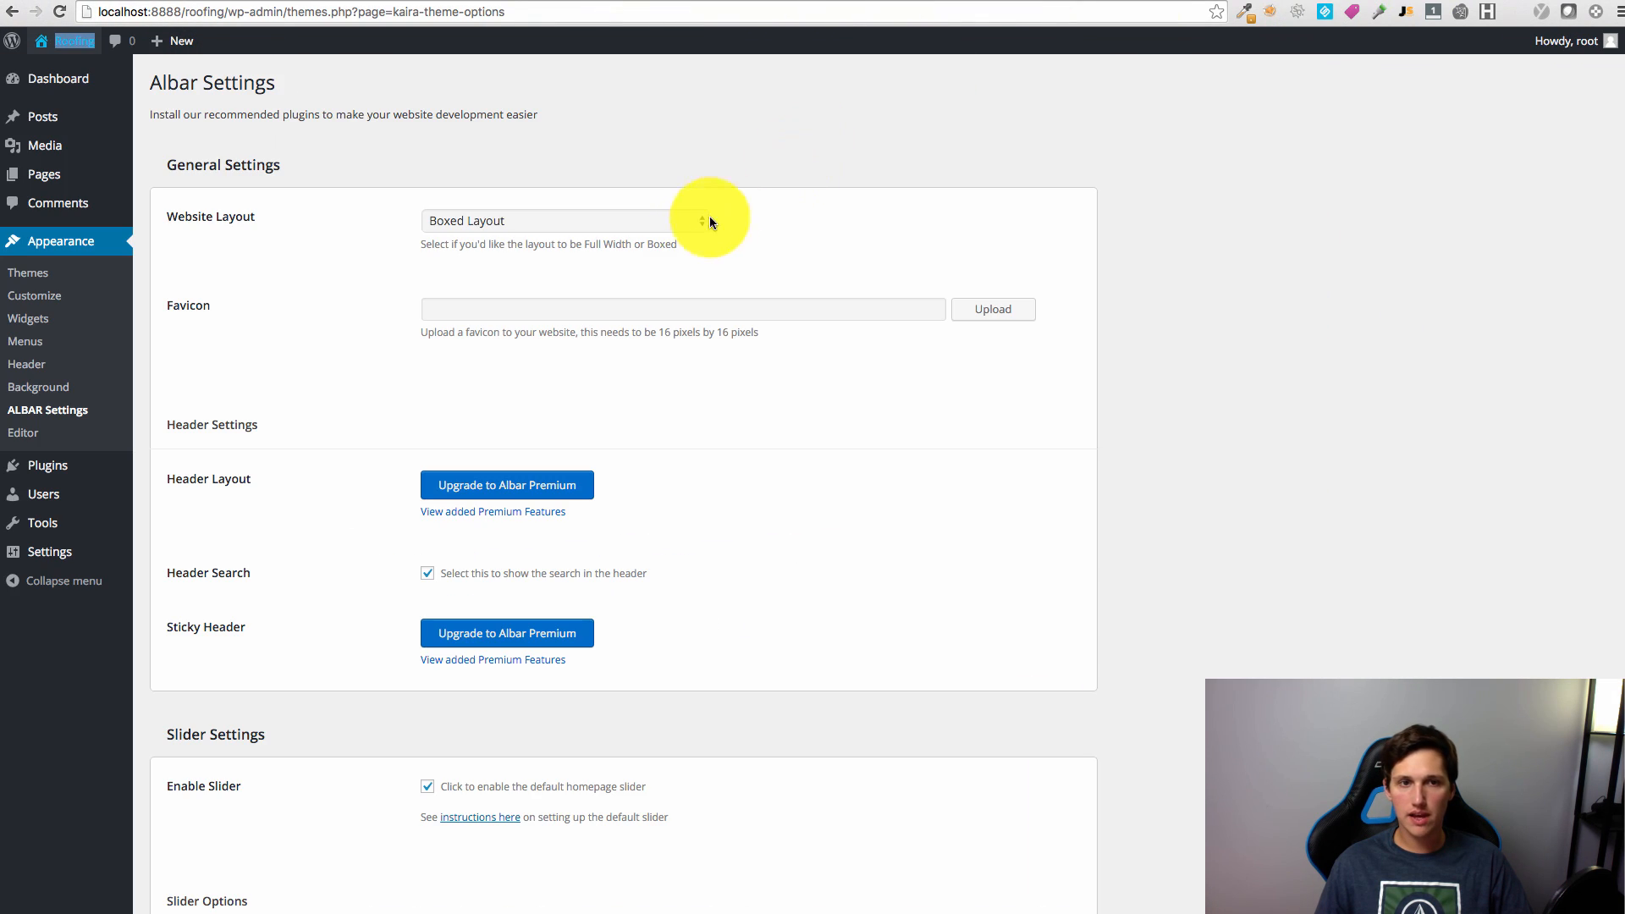
{"action": "left_click", "coordinate": [708, 219]}
{"action": "left_click", "coordinate": [1007, 584]}
{"action": "scroll", "coordinate": [1007, 584], "scroll_direction": "down", "scroll_amount": 6}
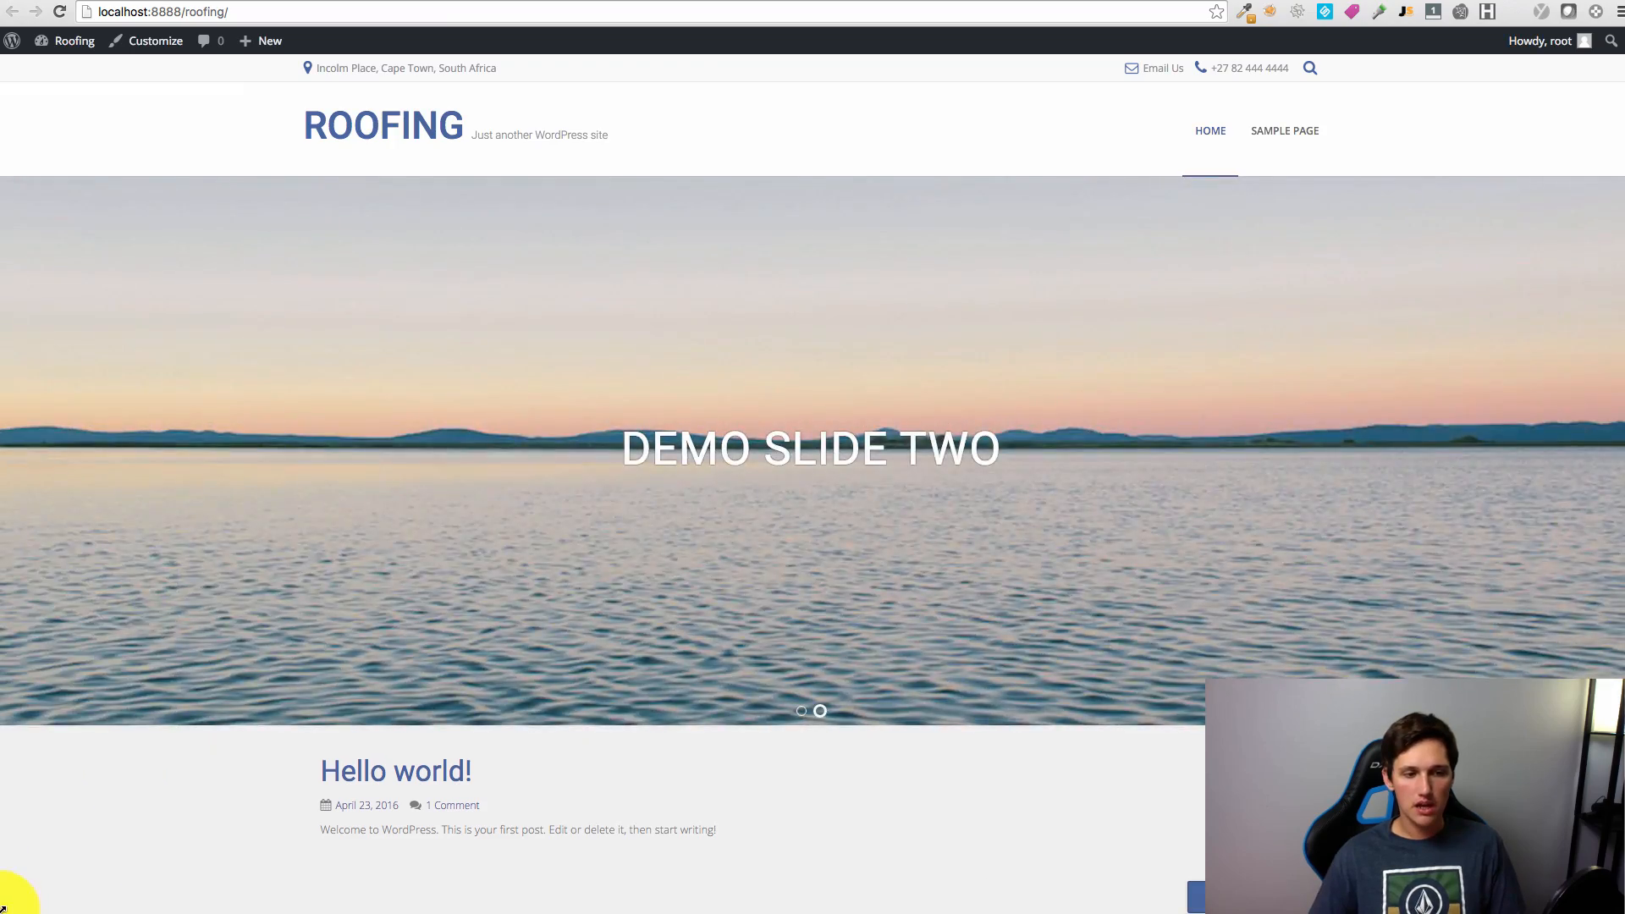
{"action": "mouse_move", "coordinate": [4, 910]}
{"action": "left_mouse_down"}
{"action": "mouse_move", "coordinate": [906, 874]}
{"action": "mouse_move", "coordinate": [1300, 876]}
{"action": "mouse_move", "coordinate": [47, 907]}
{"action": "mouse_move", "coordinate": [97, 908]}
{"action": "mouse_move", "coordinate": [17, 890]}
{"action": "left_mouse_up"}
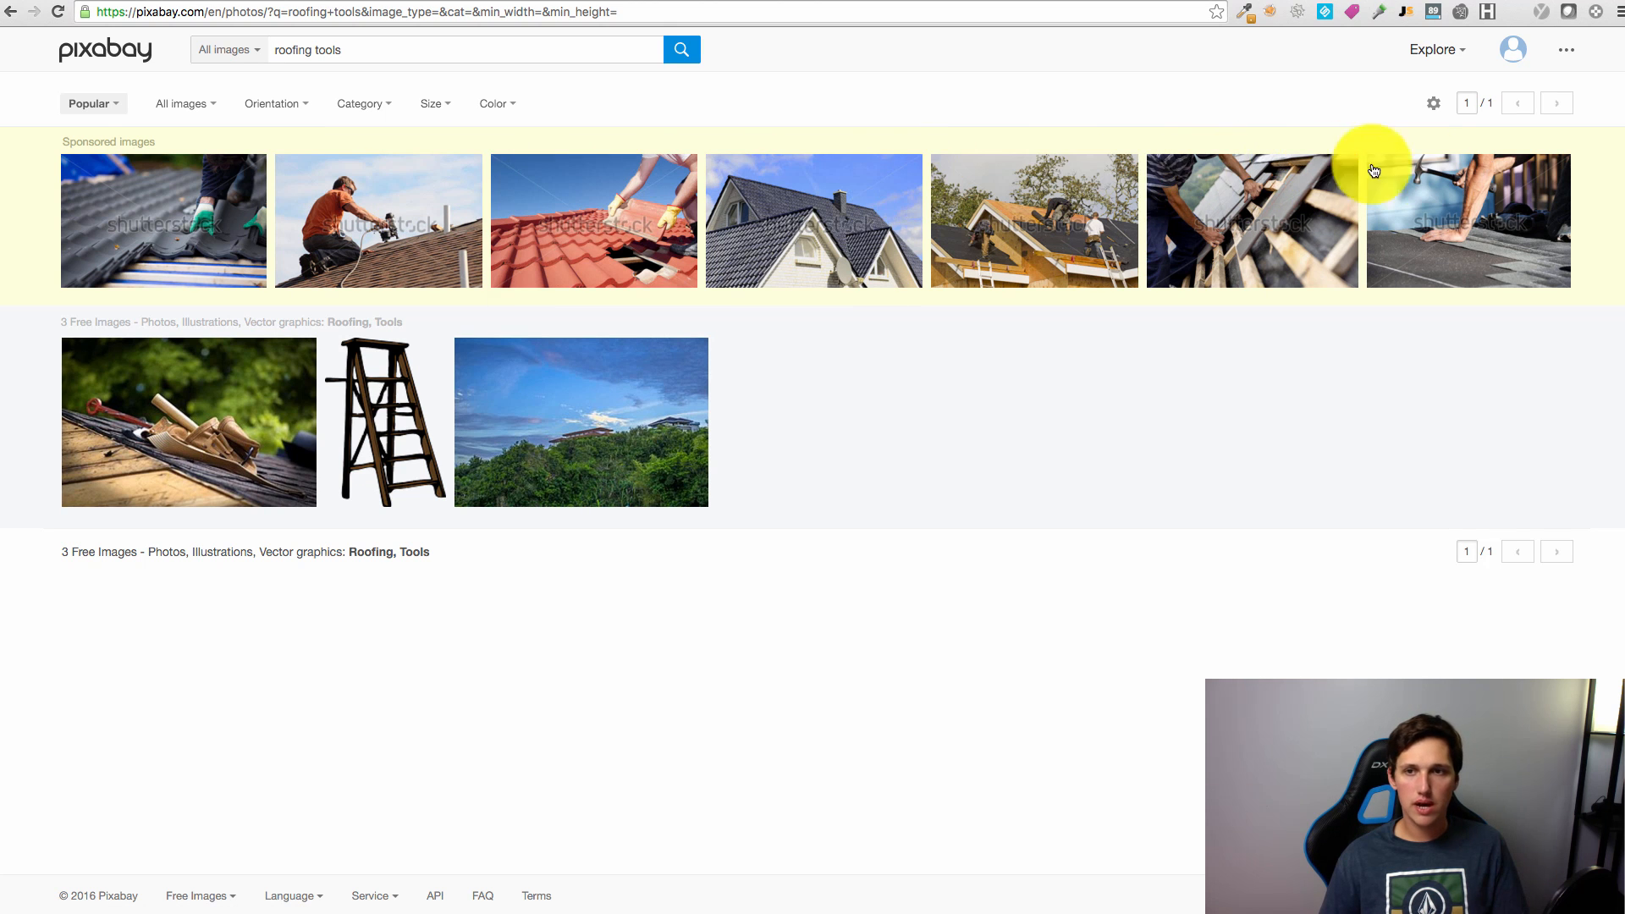
Step: Download the tool-belt roof photo at L 1920×1276 and dismiss the support overlay
{"action": "mouse_move", "coordinate": [174, 436]}
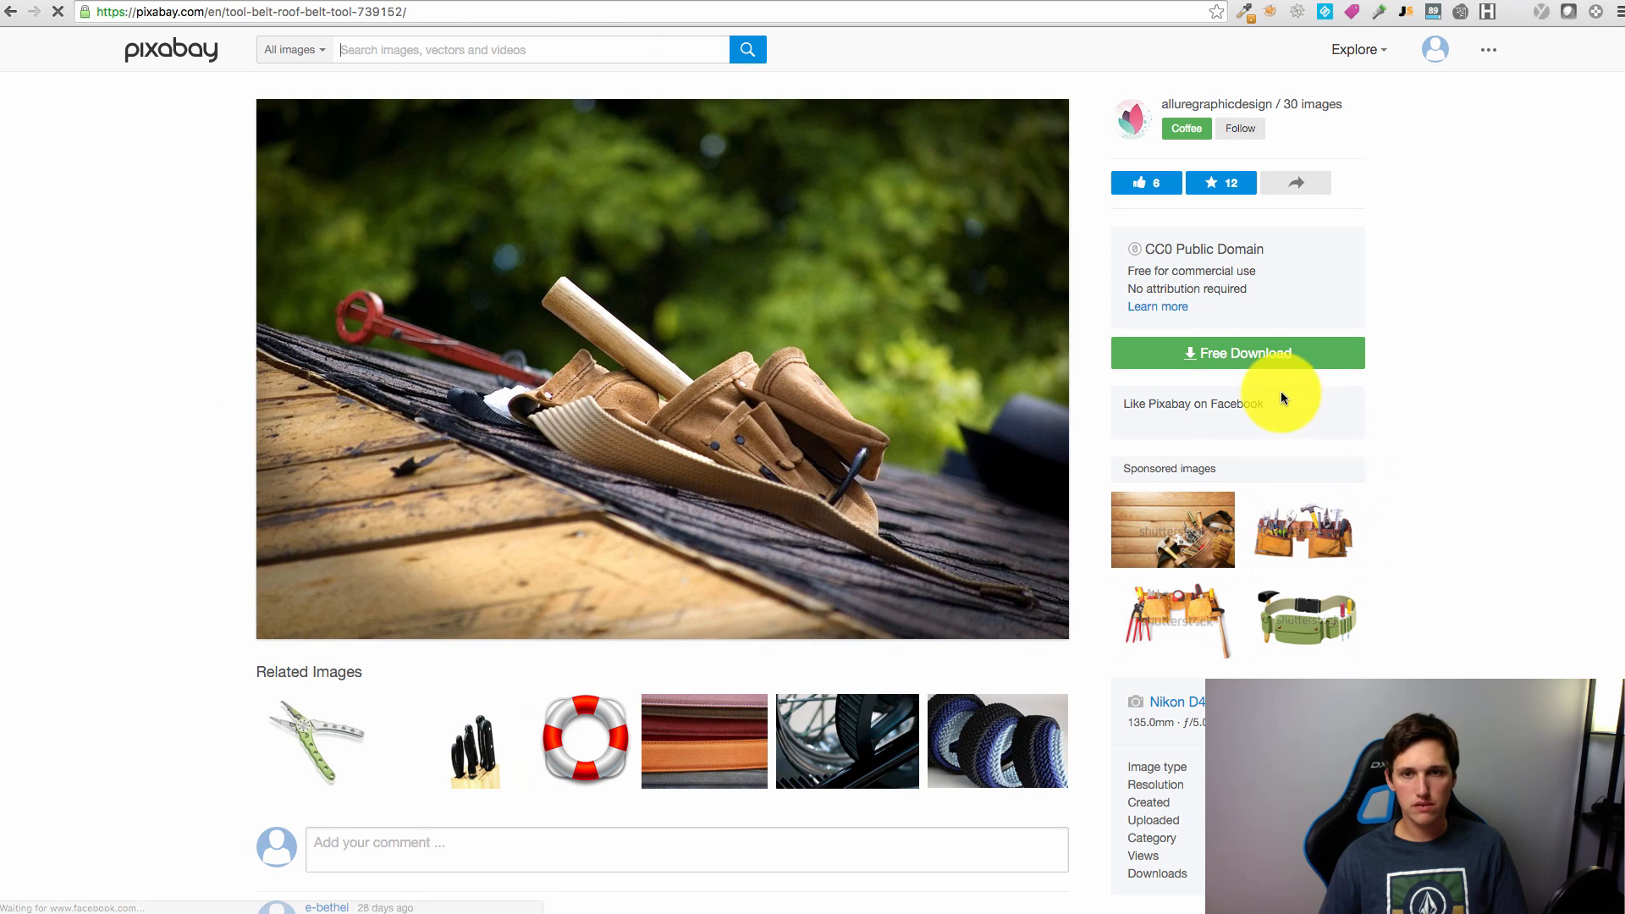
{"action": "left_click", "coordinate": [1234, 350]}
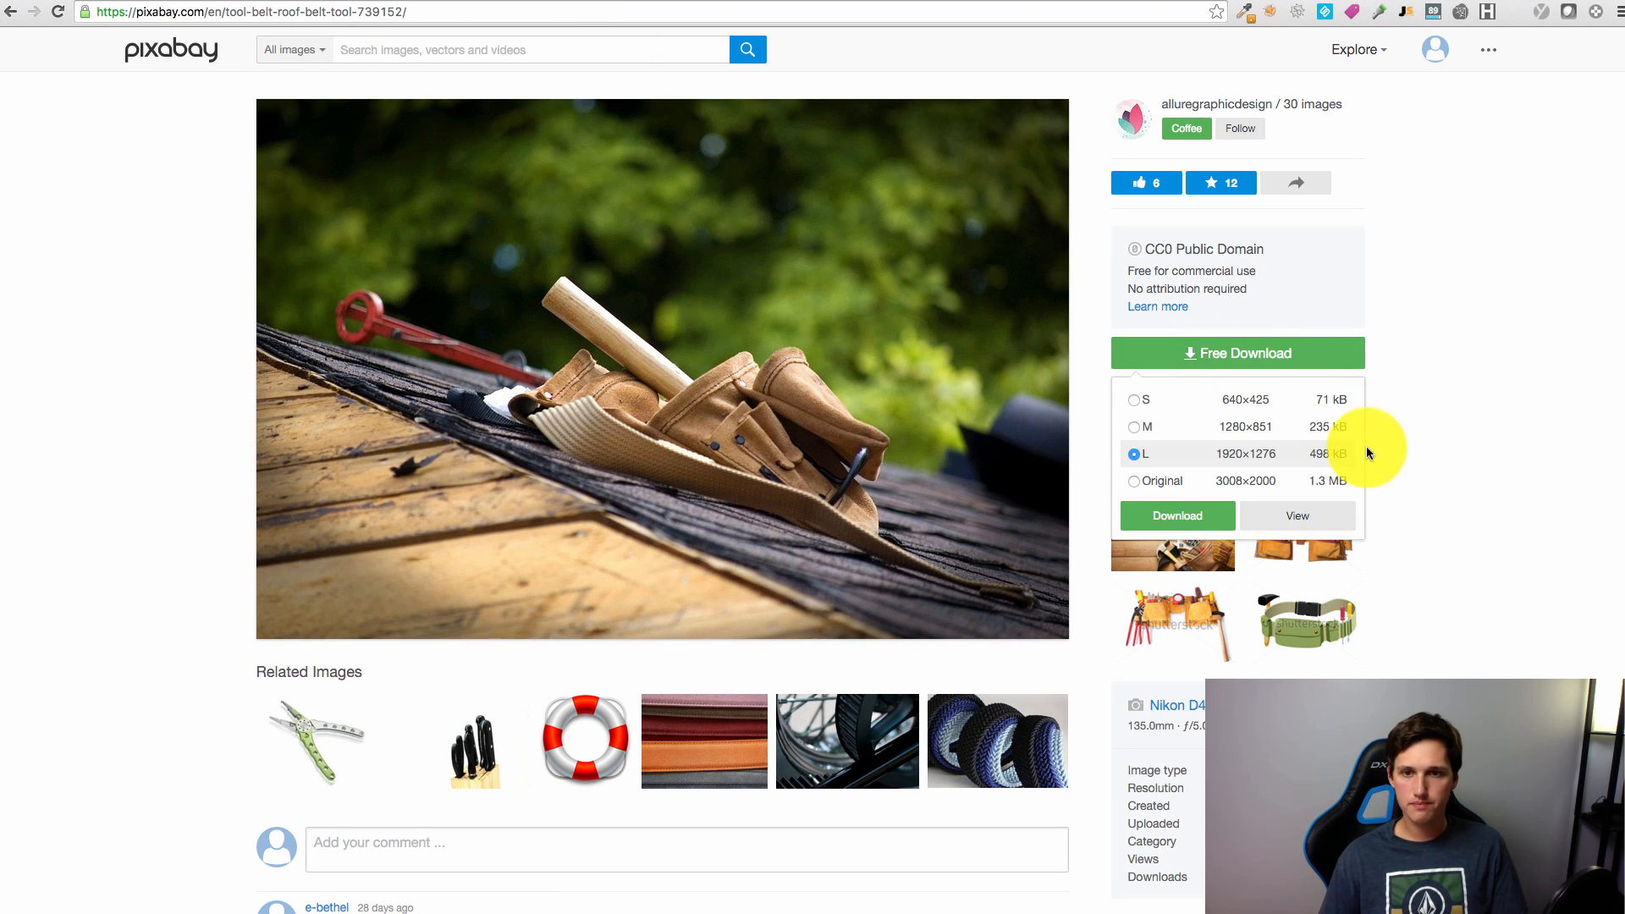
{"action": "left_click", "coordinate": [1166, 518]}
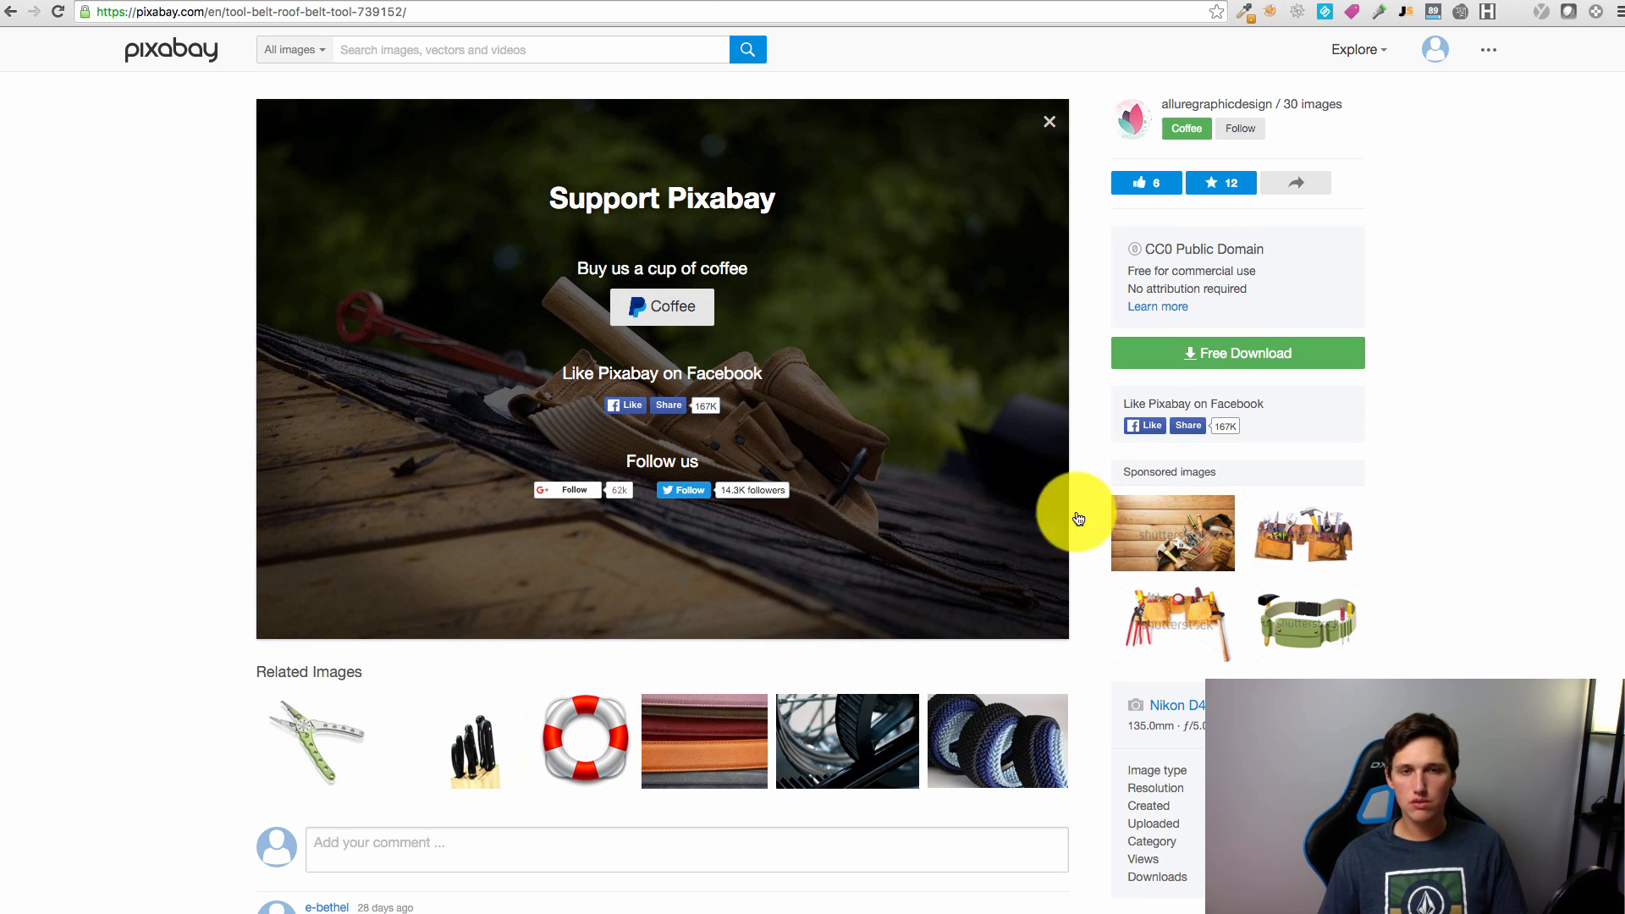
{"action": "left_click", "coordinate": [1048, 123]}
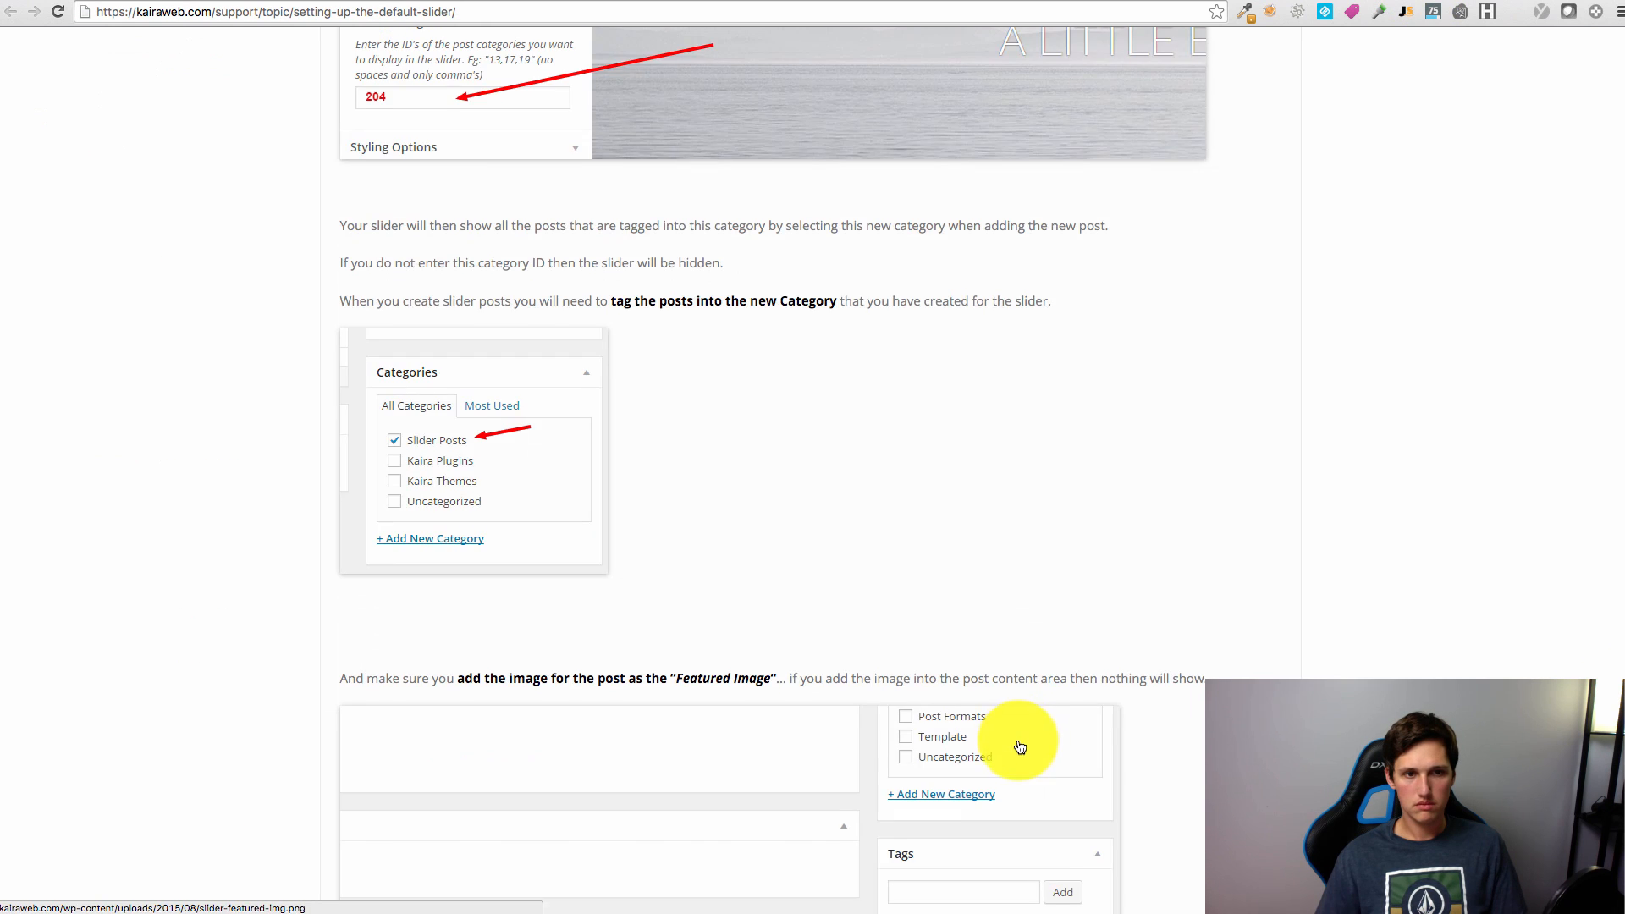
Step: Add a new post category named 'slider'
{"action": "scroll", "coordinate": [1008, 745], "scroll_direction": "down", "scroll_amount": 10}
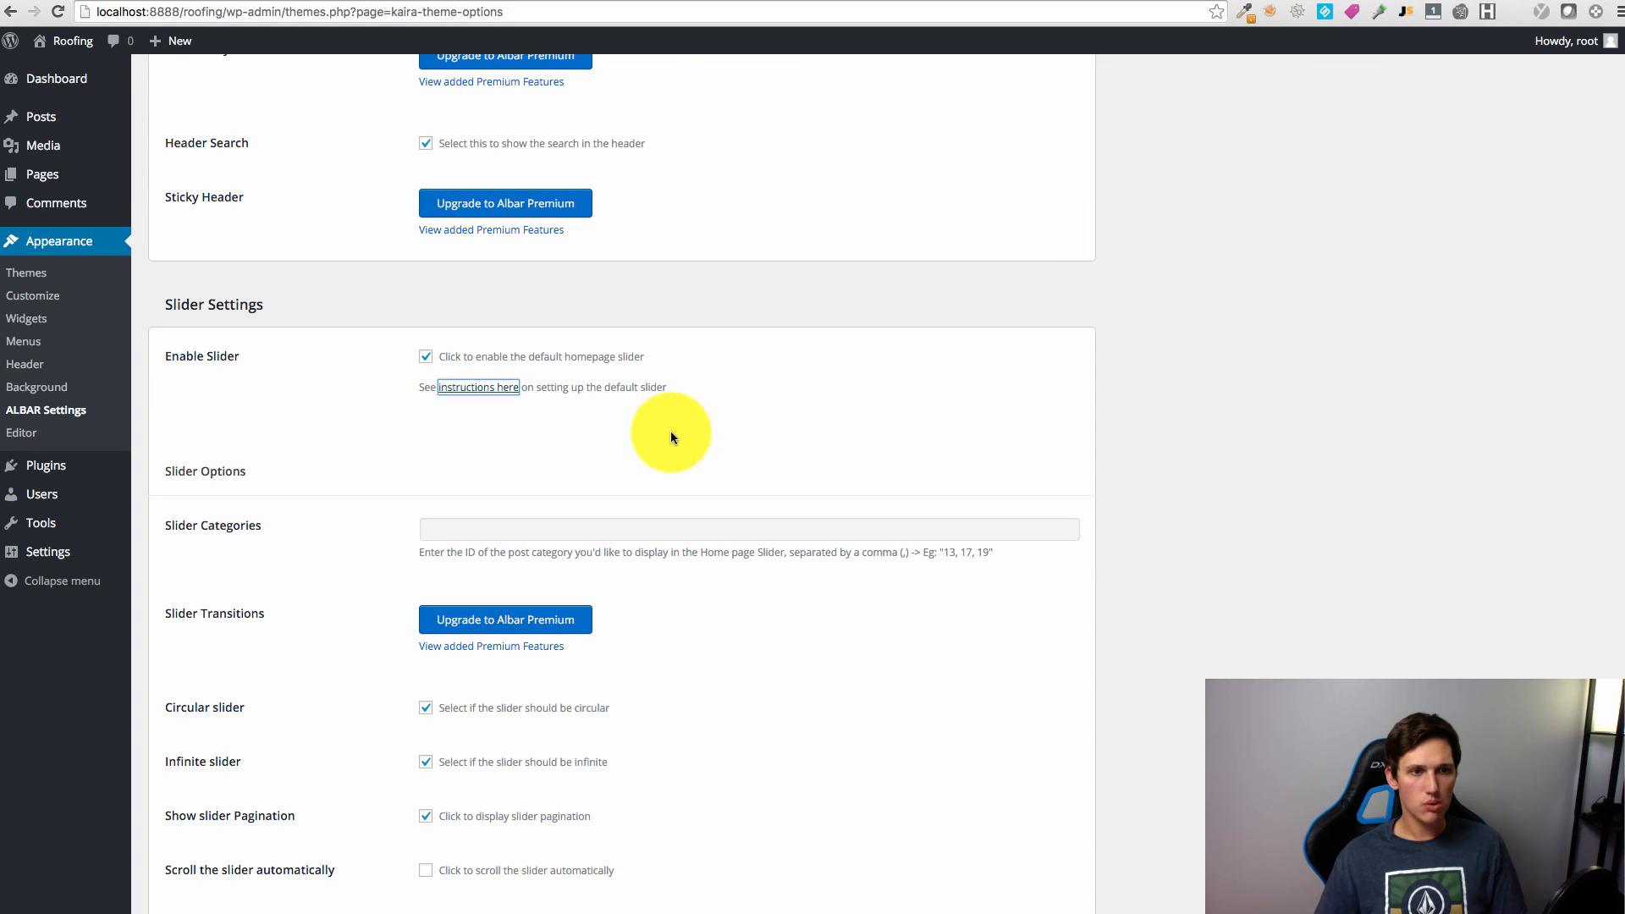
{"action": "mouse_move", "coordinate": [86, 183]}
{"action": "mouse_move", "coordinate": [52, 115]}
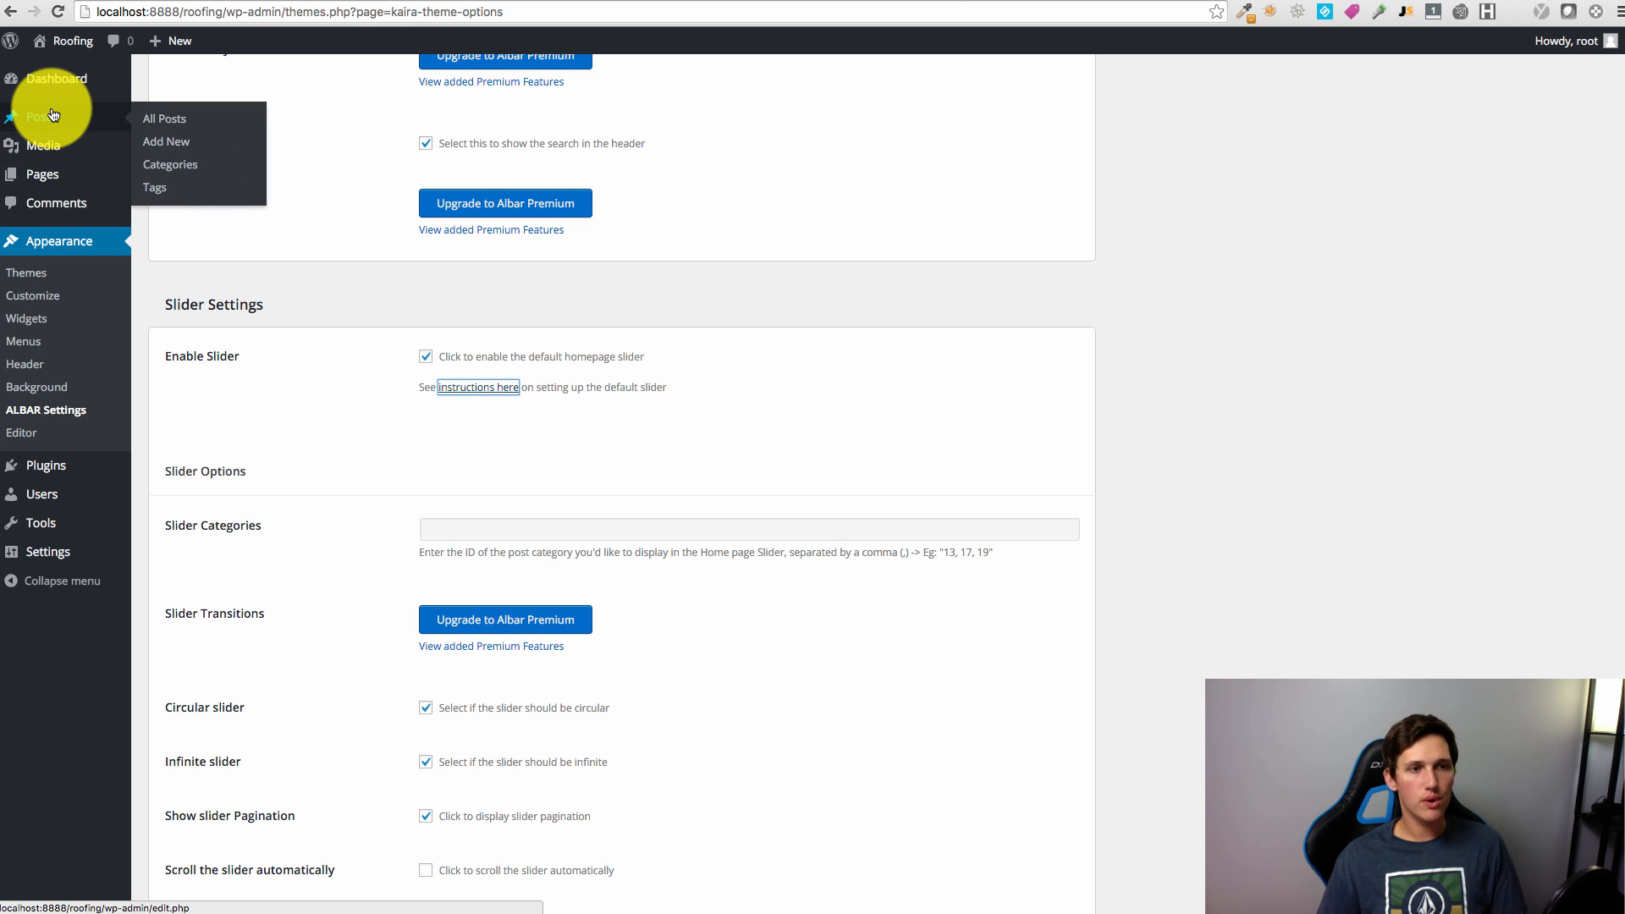
{"action": "scroll", "coordinate": [297, 337], "scroll_direction": "up", "scroll_amount": 3}
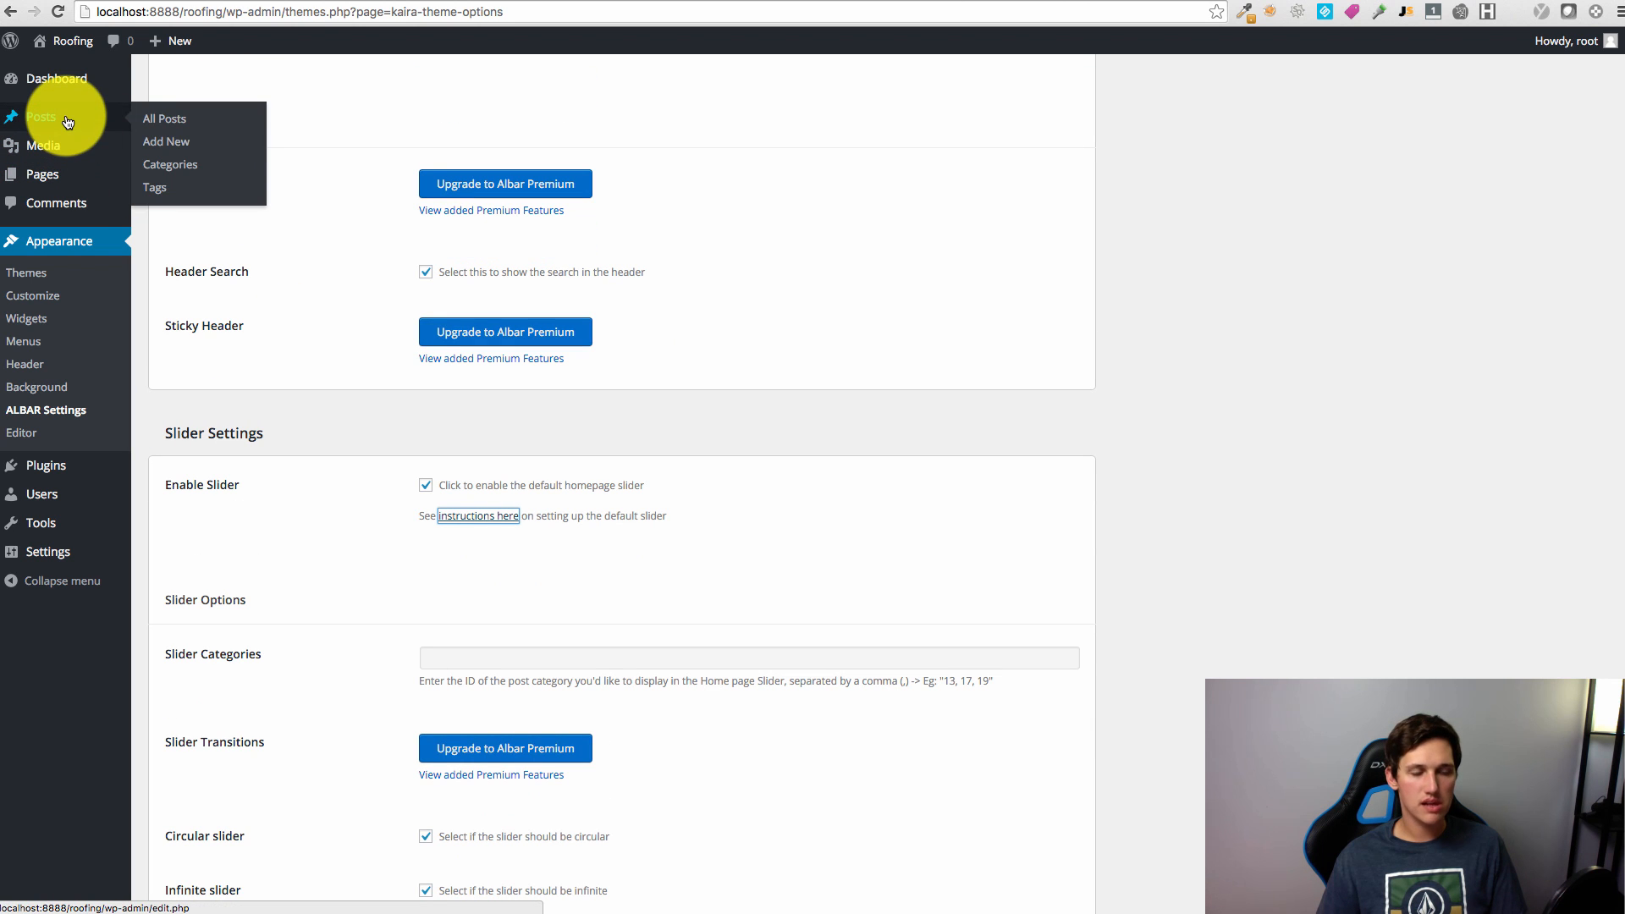
{"action": "left_click", "coordinate": [169, 164]}
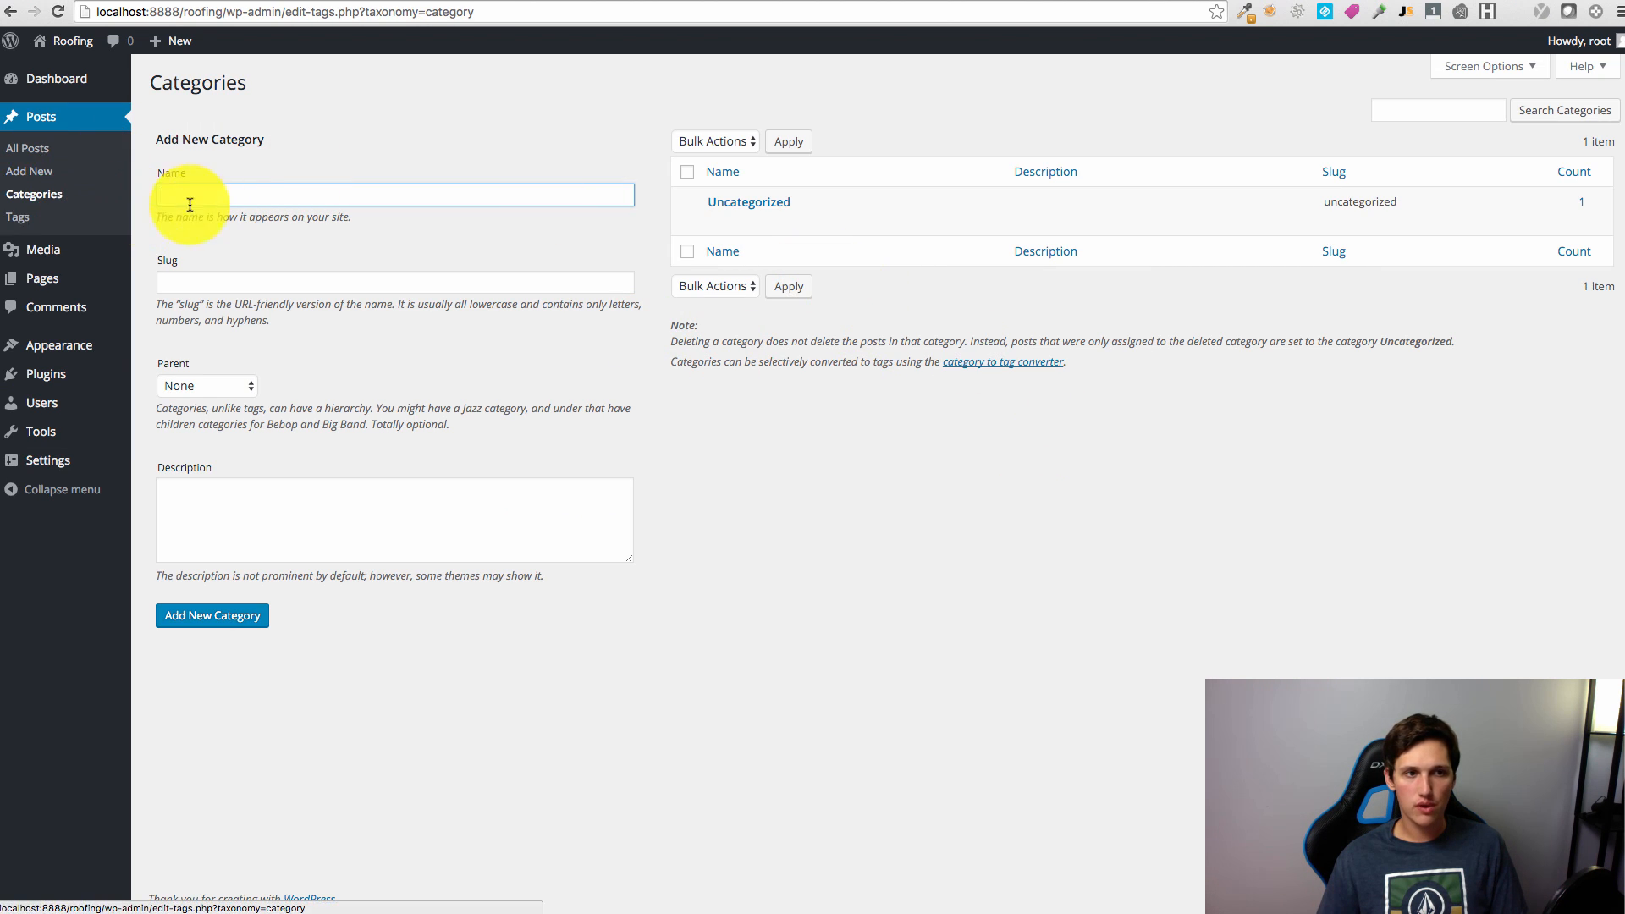
{"action": "type", "text": "slider"}
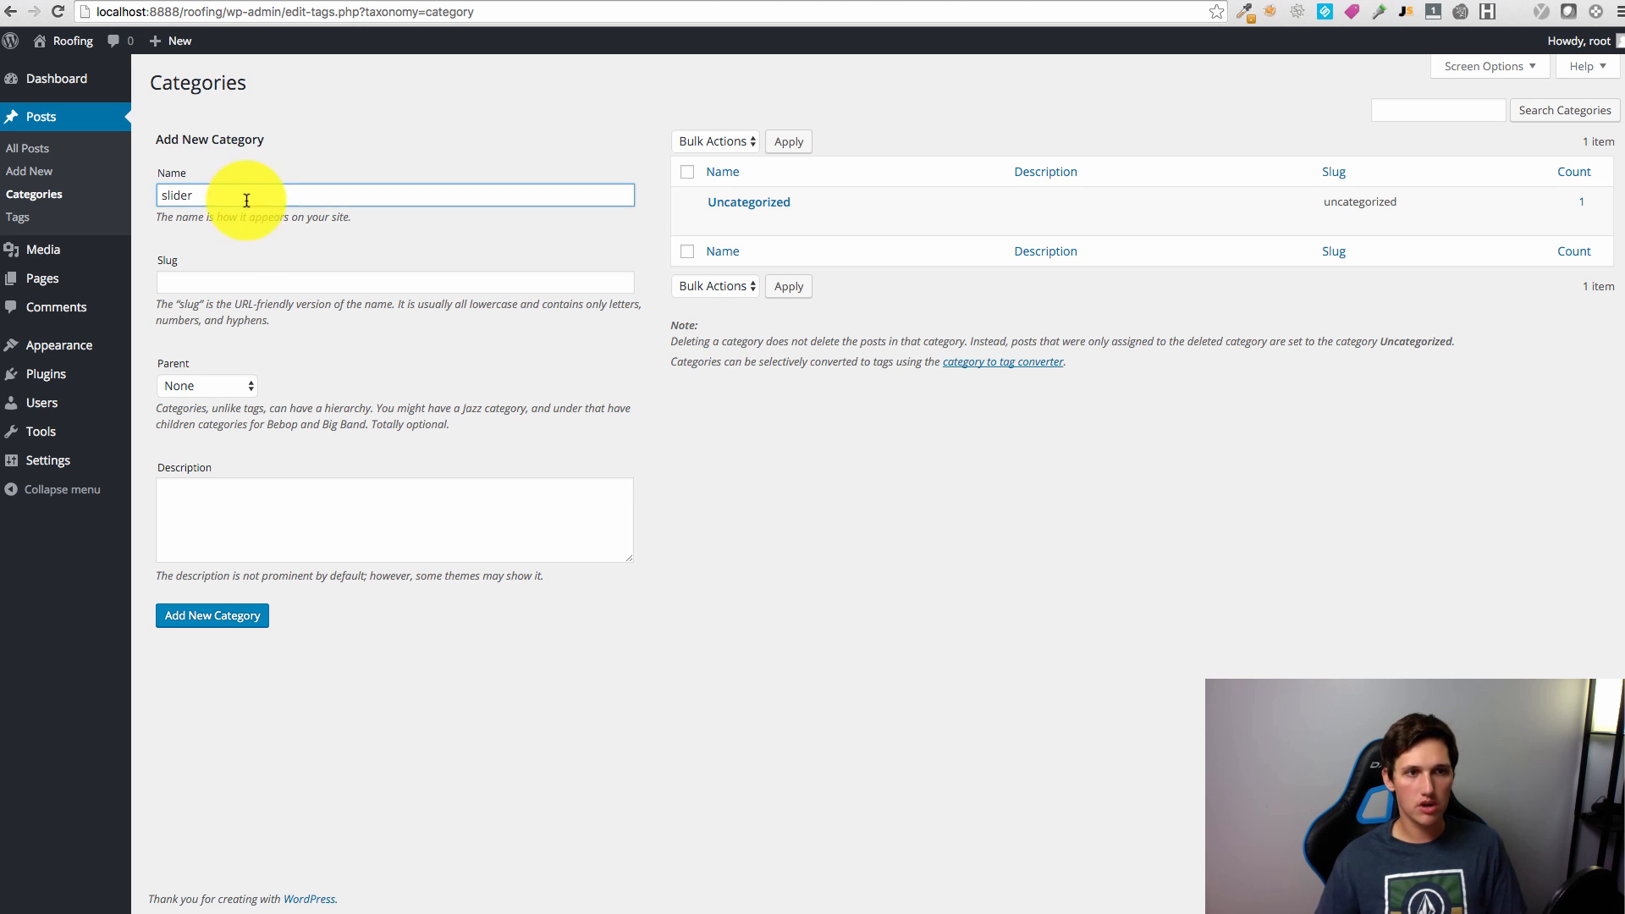
{"action": "left_click", "coordinate": [234, 615]}
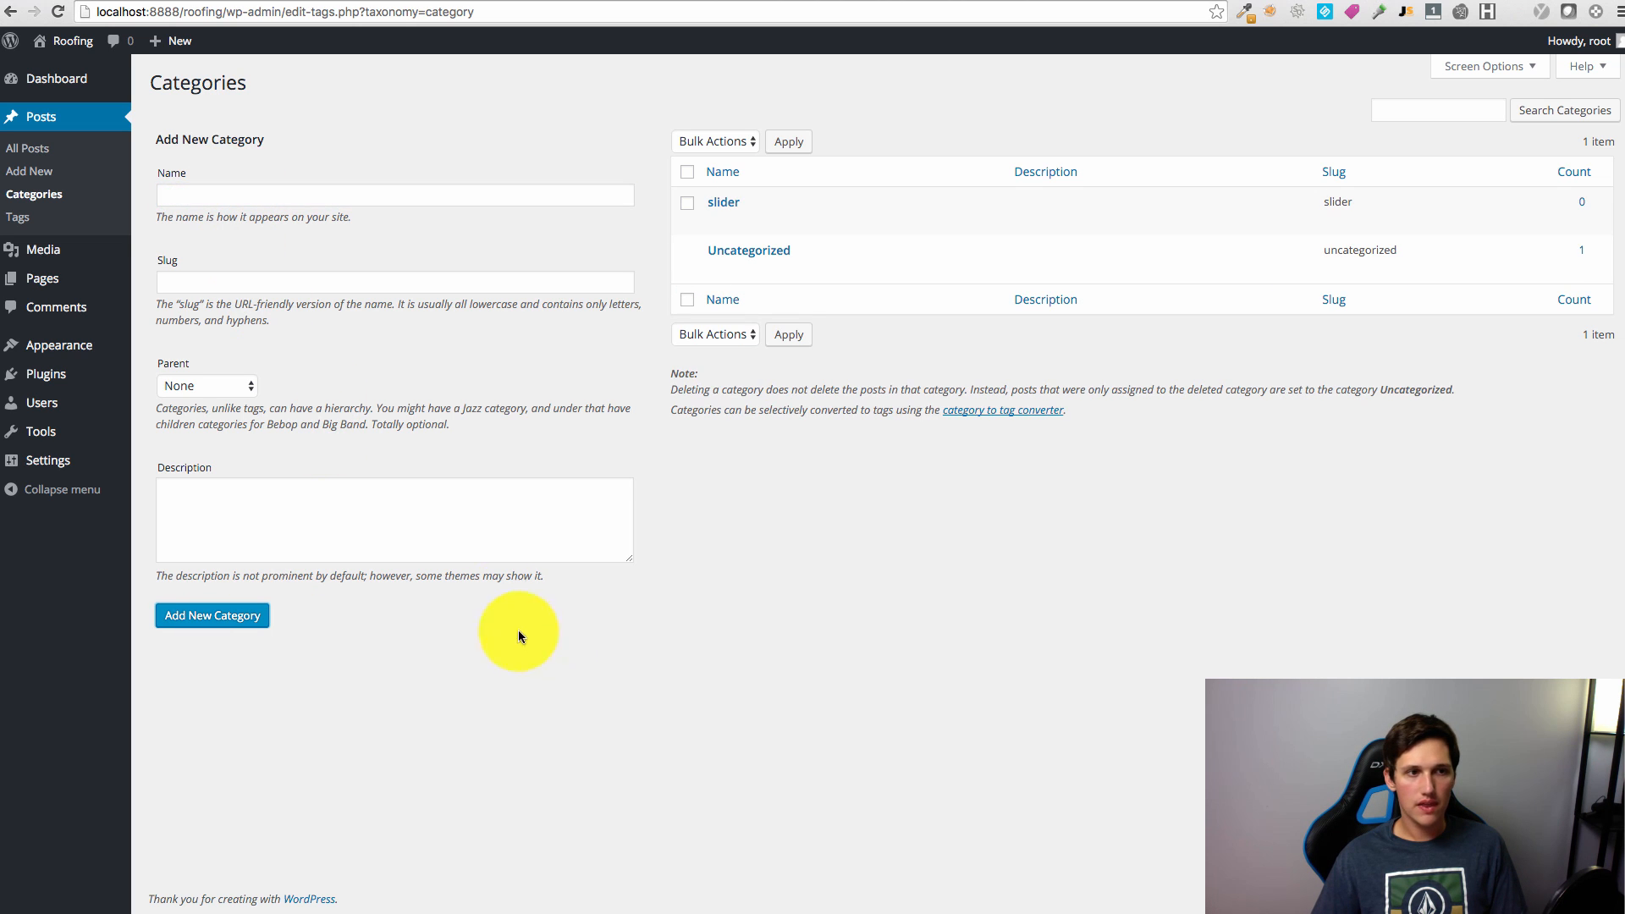
Step: Start a new post titled 'roofing slider 1'
{"action": "left_click", "coordinate": [30, 170]}
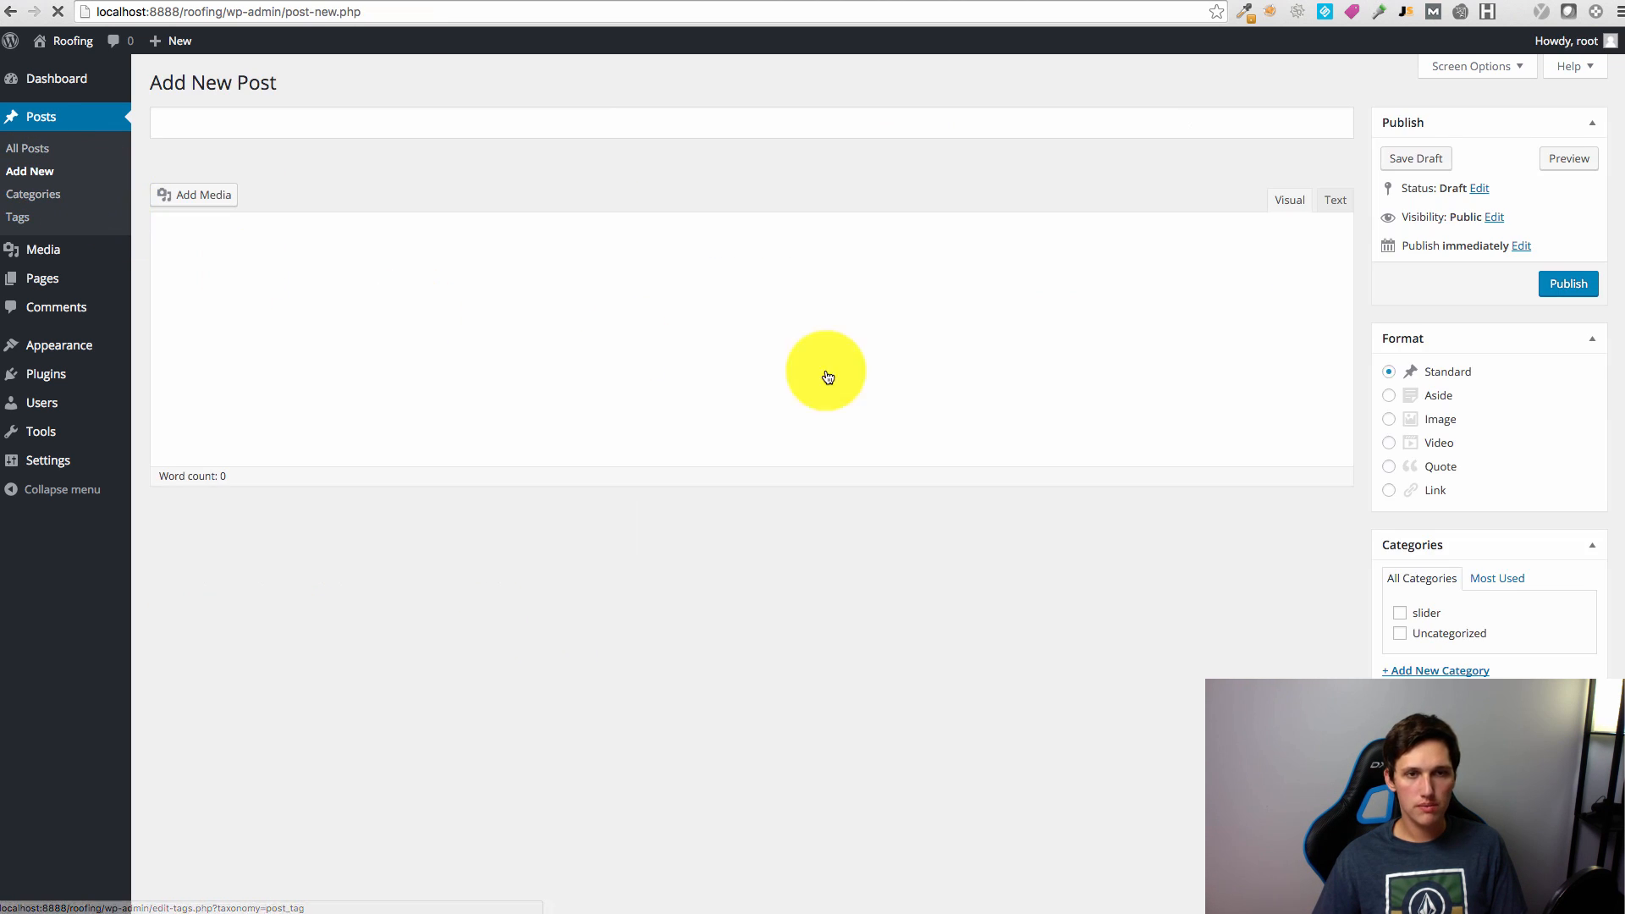
{"action": "left_click", "coordinate": [363, 122]}
{"action": "type", "text": "Slider"}
{"action": "key", "text": "BackSpace"}
{"action": "key", "text": "BackSpace"}
{"action": "key", "text": "BackSpace"}
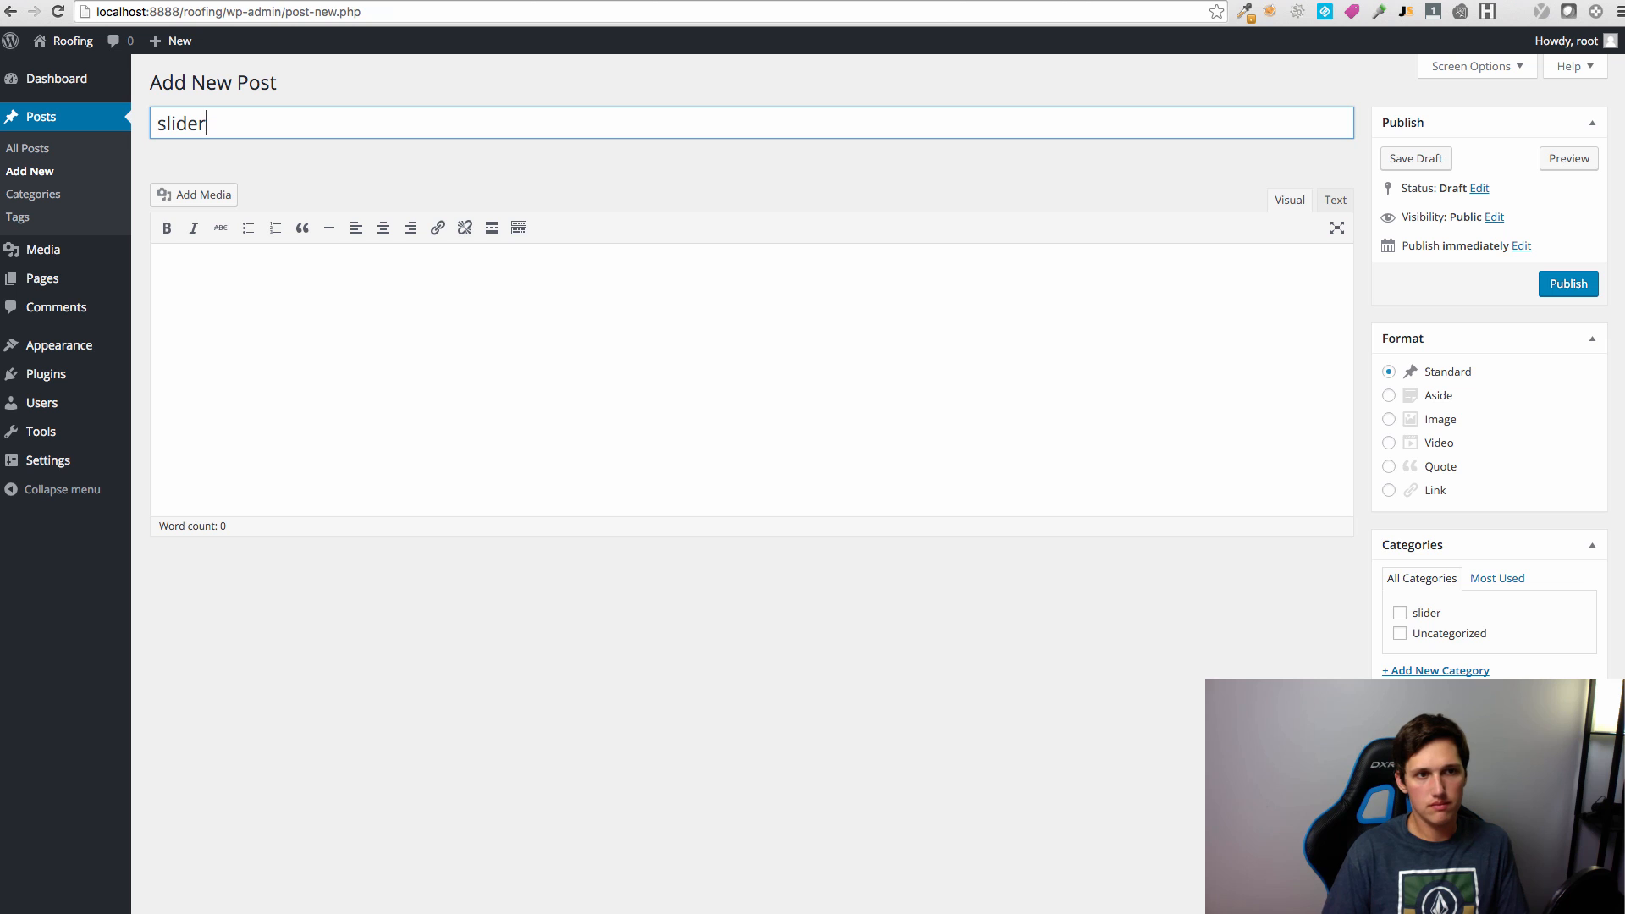
{"action": "key", "text": "BackSpace"}
{"action": "key", "text": "BackSpace"}
{"action": "type", "text": "roofer"}
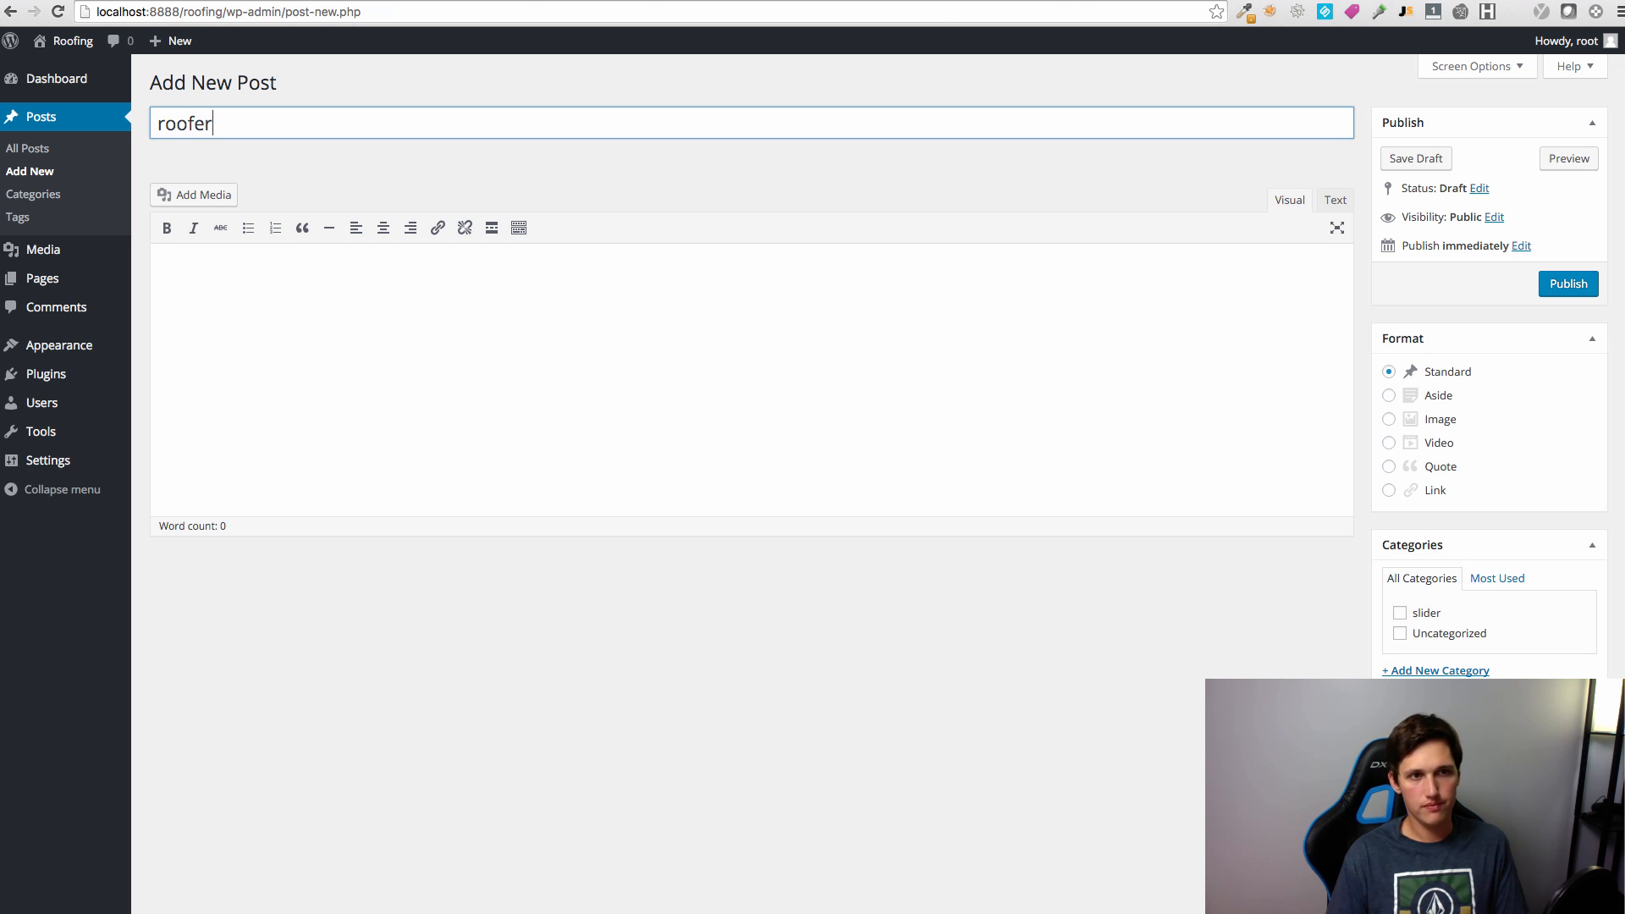
{"action": "key", "text": "BackSpace"}
{"action": "key", "text": "BackSpace"}
{"action": "key", "text": "BackSpace"}
{"action": "type", "text": "ing slider 1"}
Step: Put the post in the slider category with the uploaded tool-belt photo as featured image, and publish
{"action": "left_click", "coordinate": [1400, 614]}
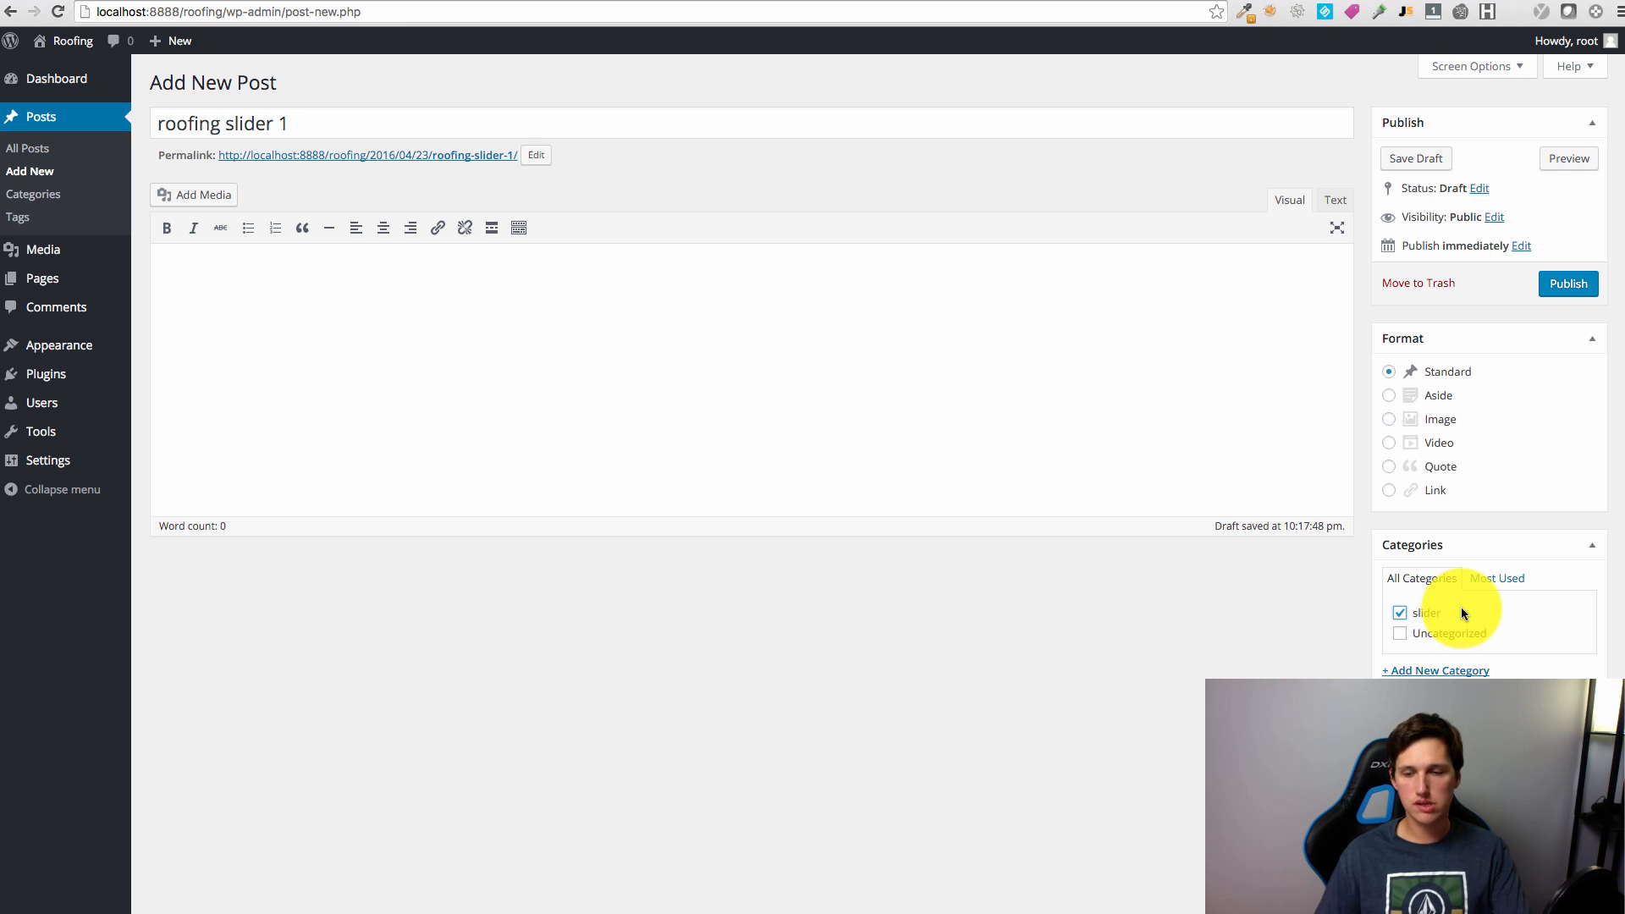
{"action": "scroll", "coordinate": [1461, 608], "scroll_direction": "down", "scroll_amount": 2}
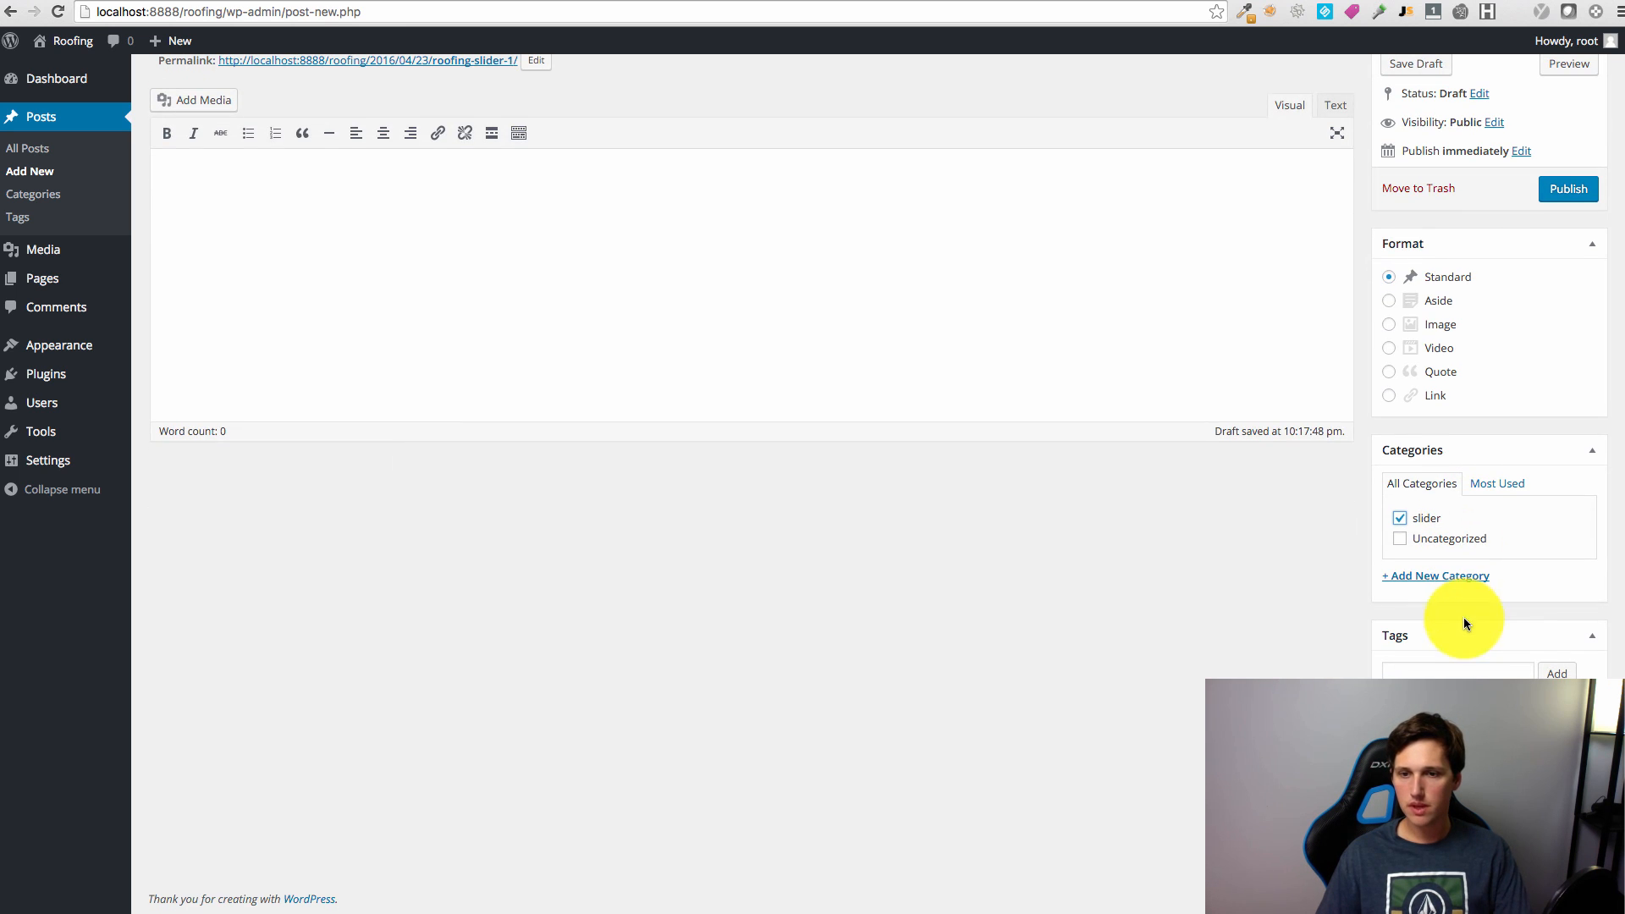
{"action": "left_click", "coordinate": [1458, 832]}
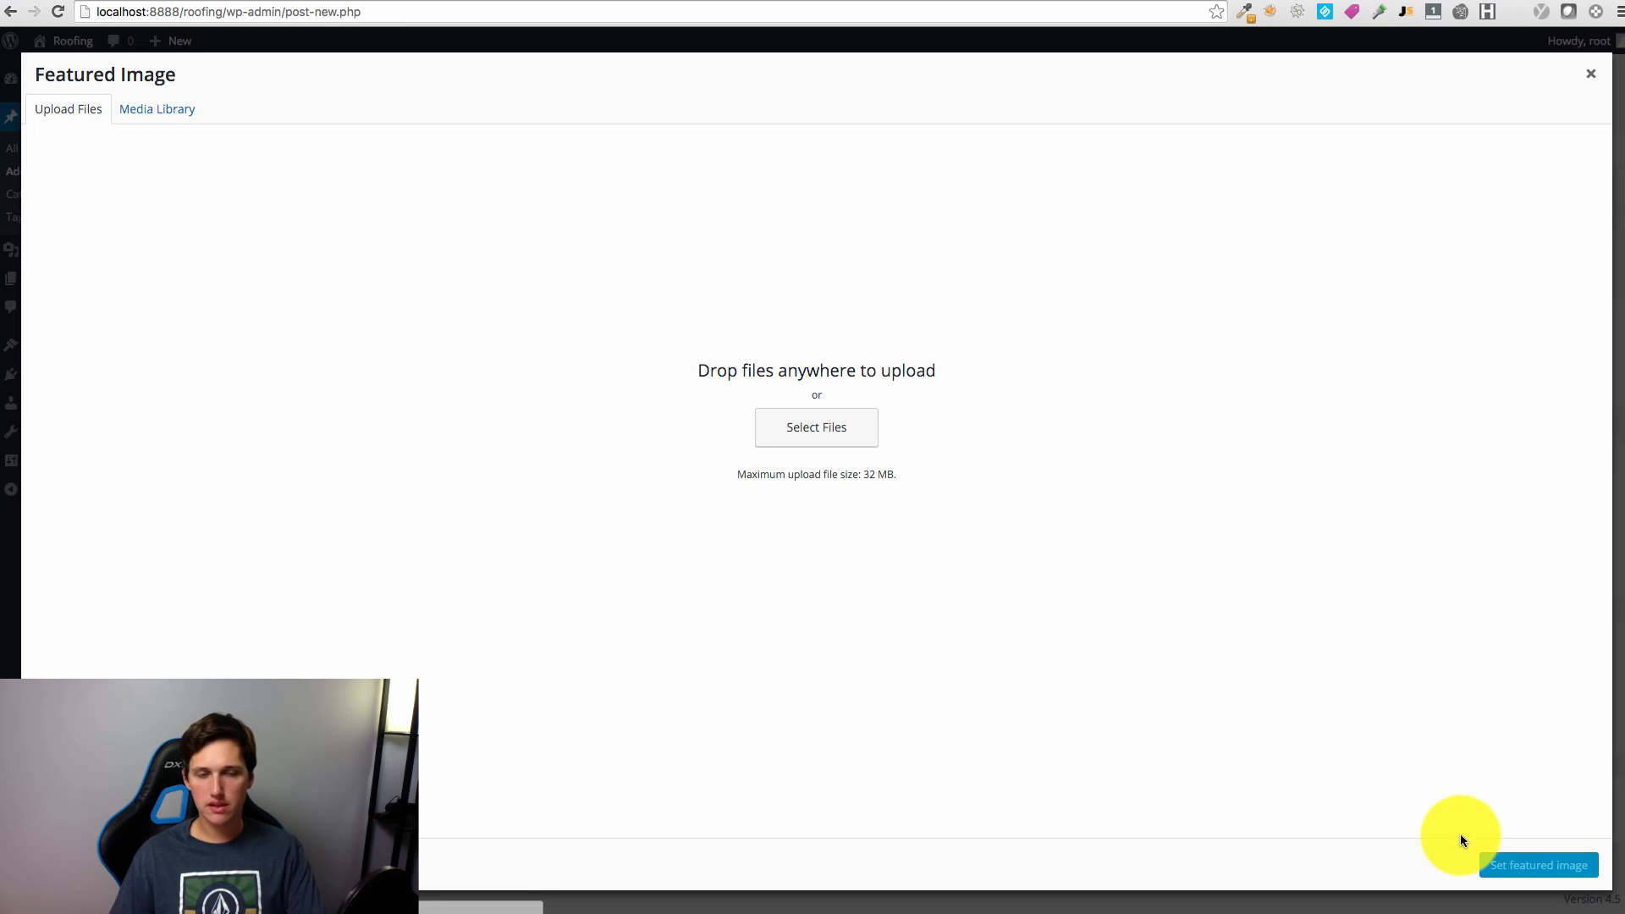
{"action": "left_click", "coordinate": [800, 419]}
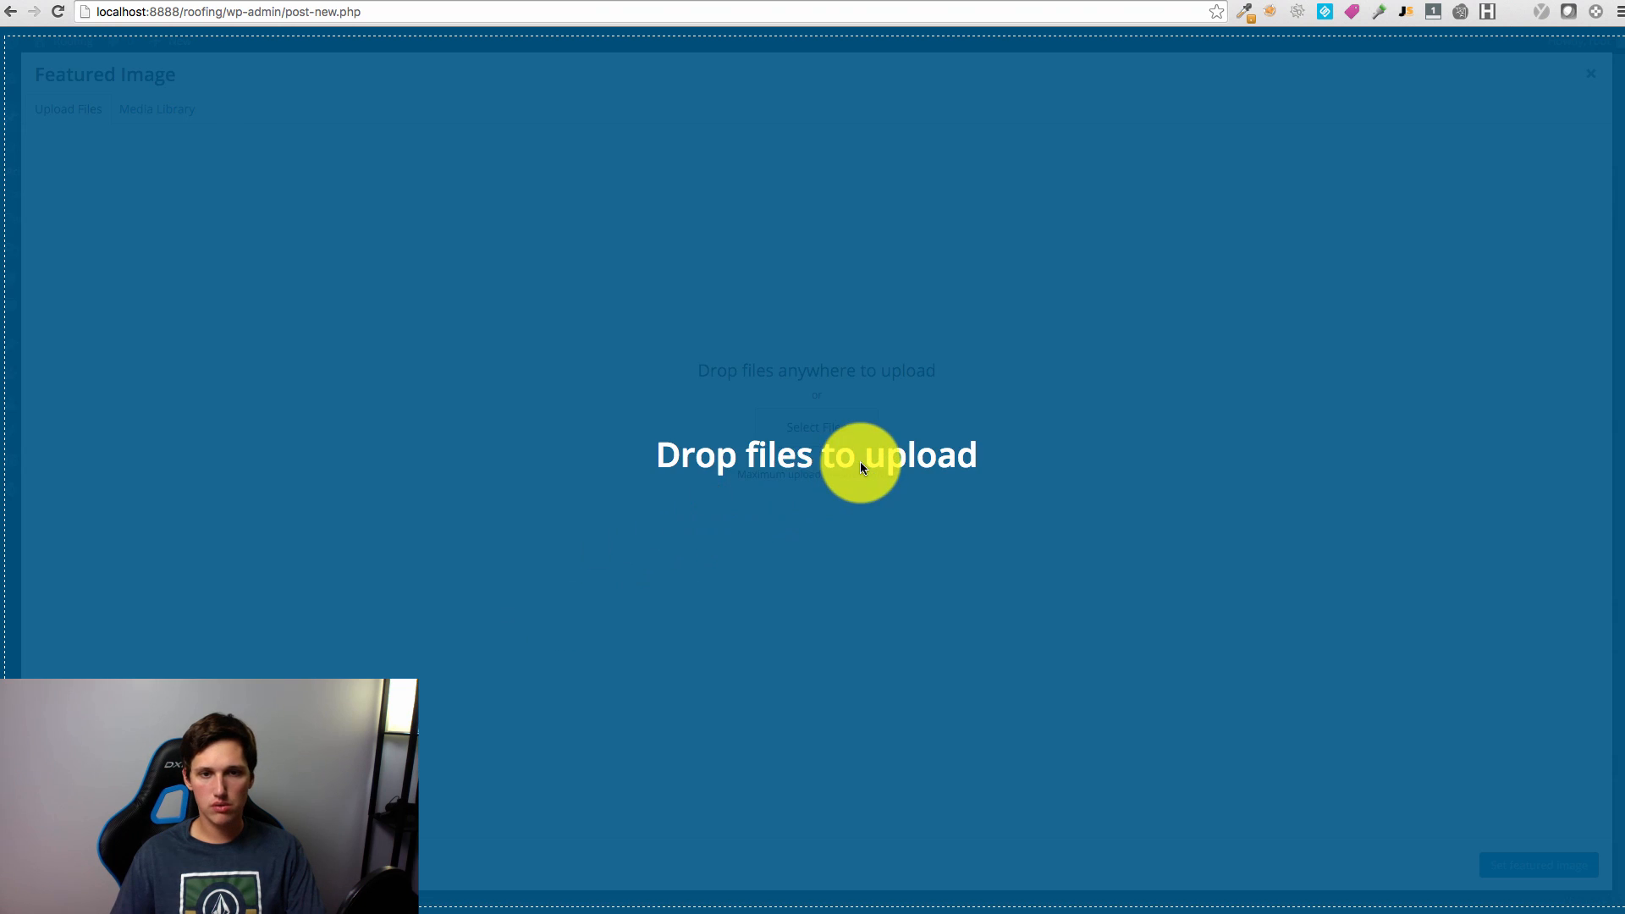
{"action": "left_click_drag", "start_coordinate": [860, 460], "coordinate": [921, 651]}
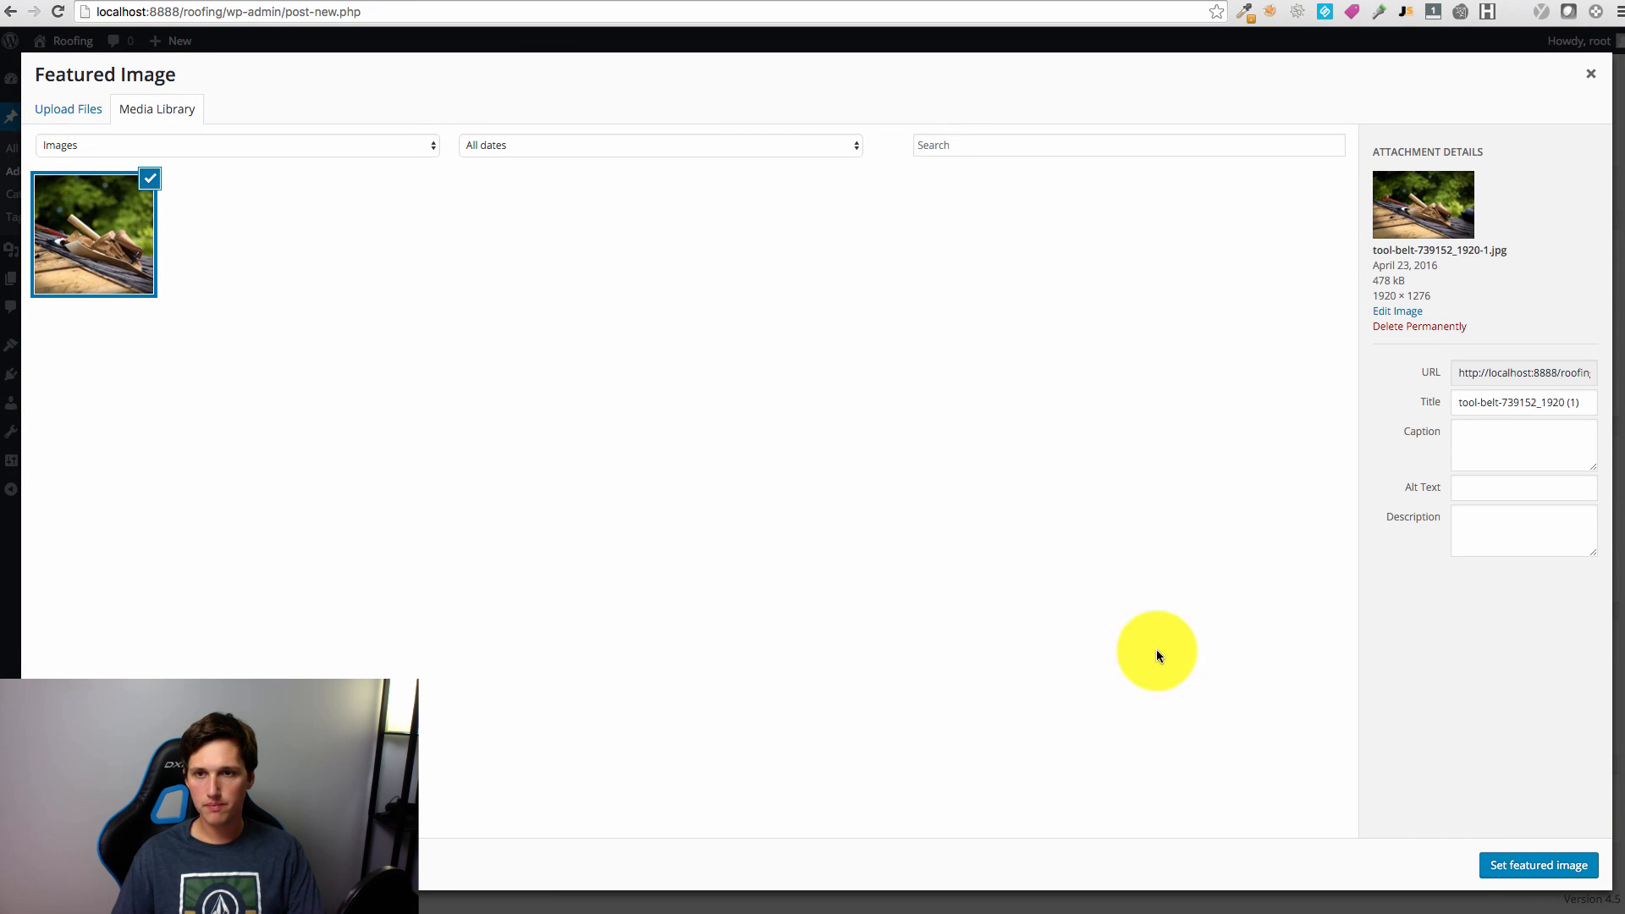
{"action": "left_click", "coordinate": [1537, 863]}
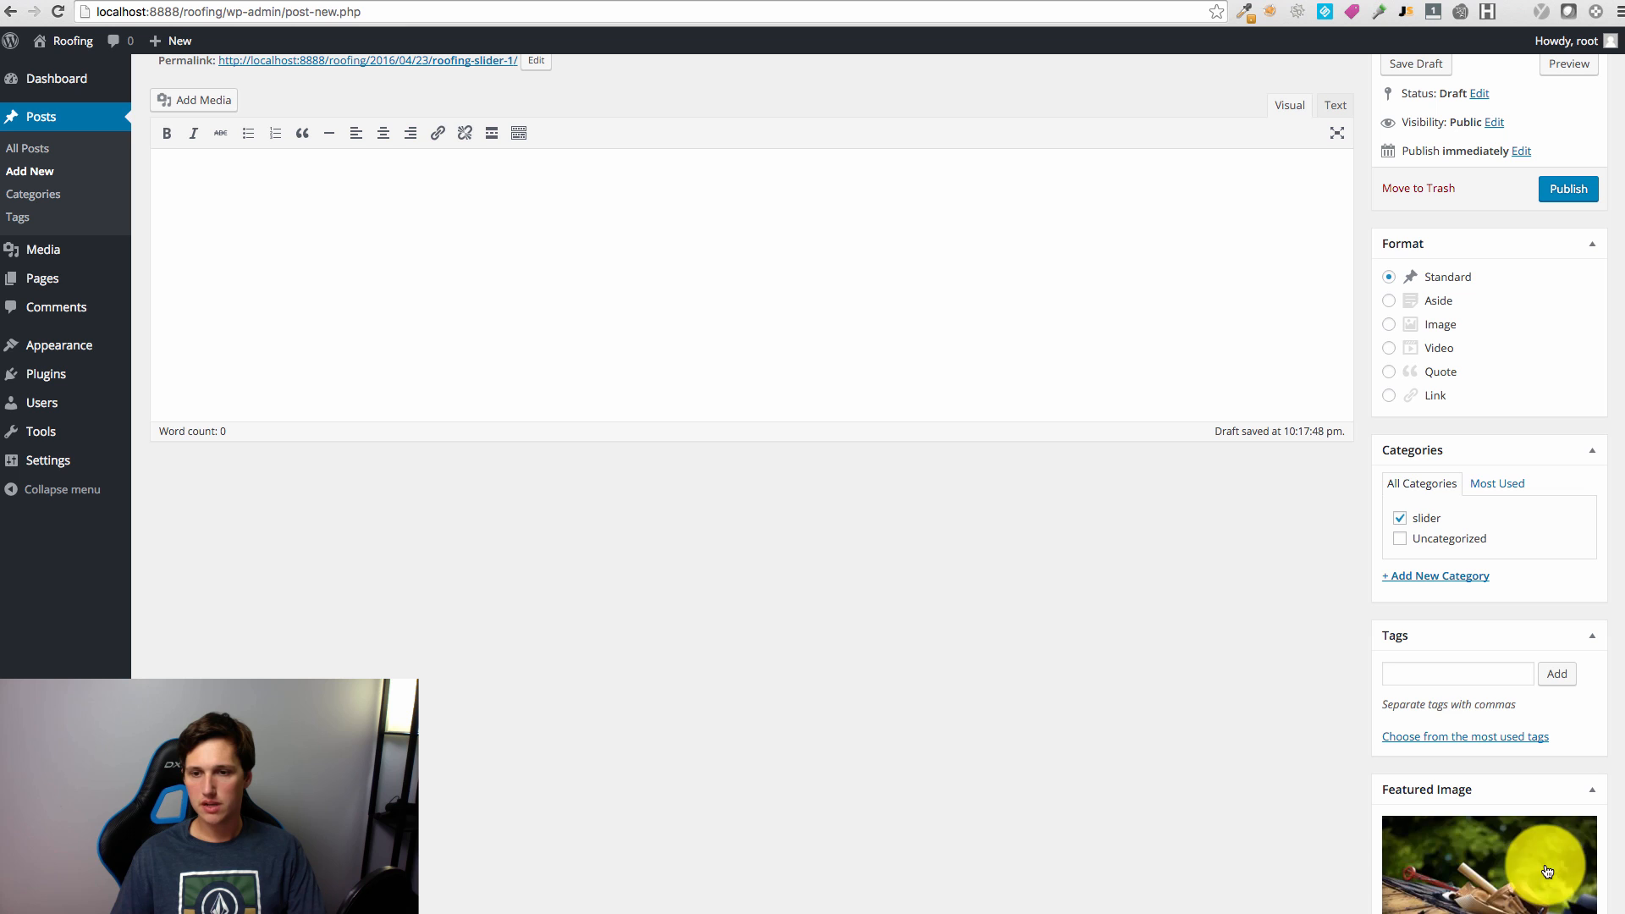
{"action": "left_click", "coordinate": [1576, 192]}
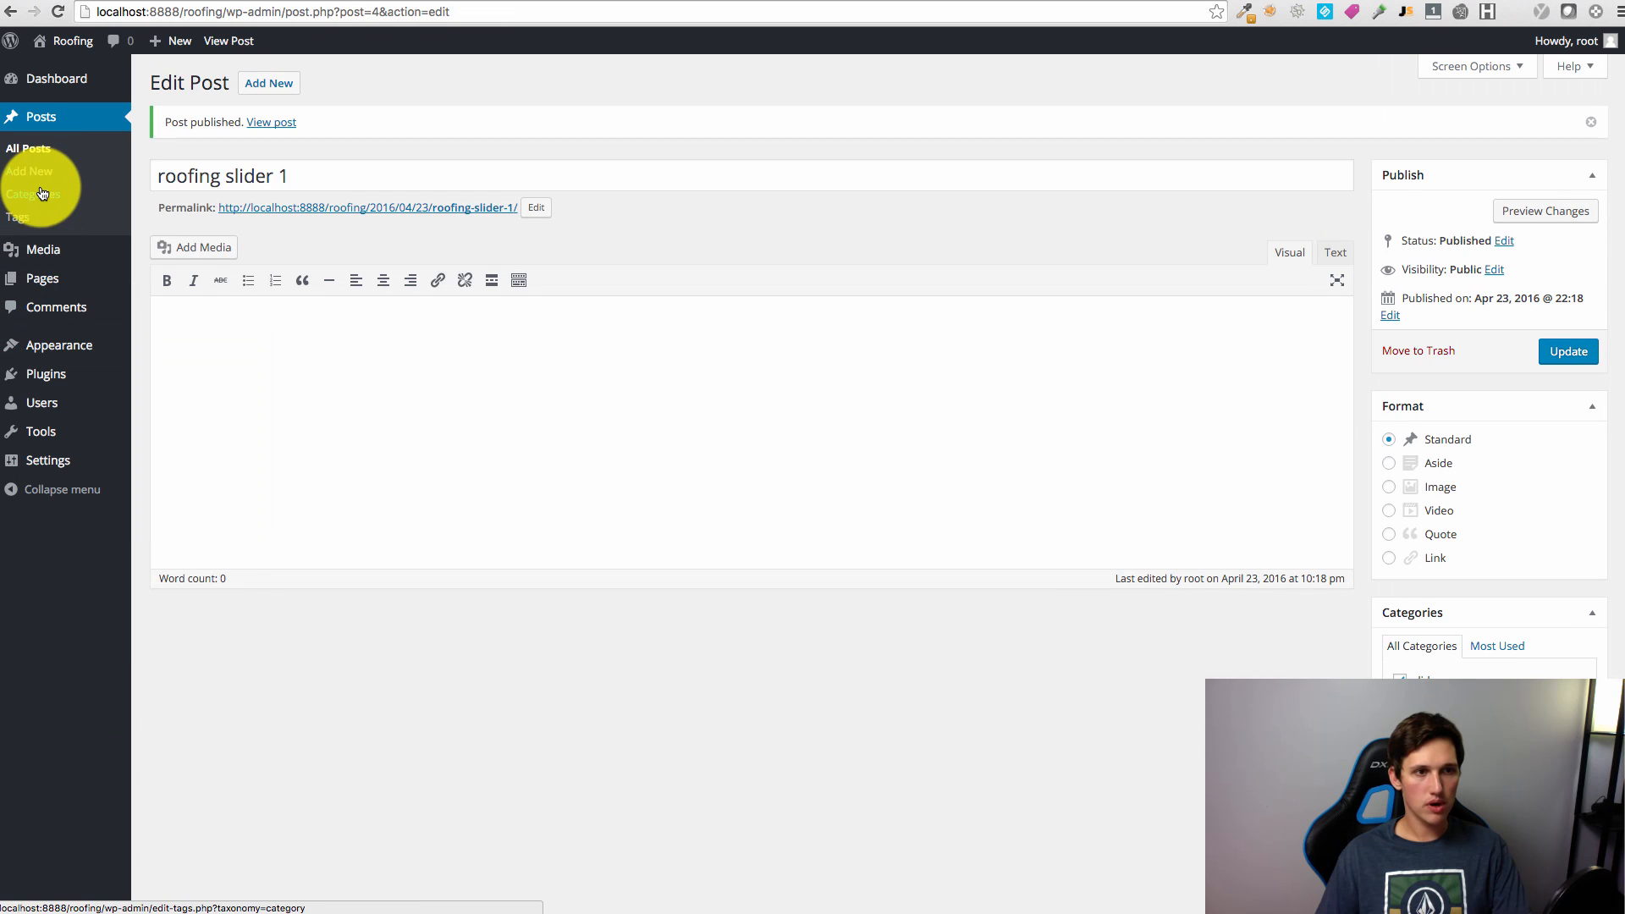
{"action": "left_click", "coordinate": [38, 192]}
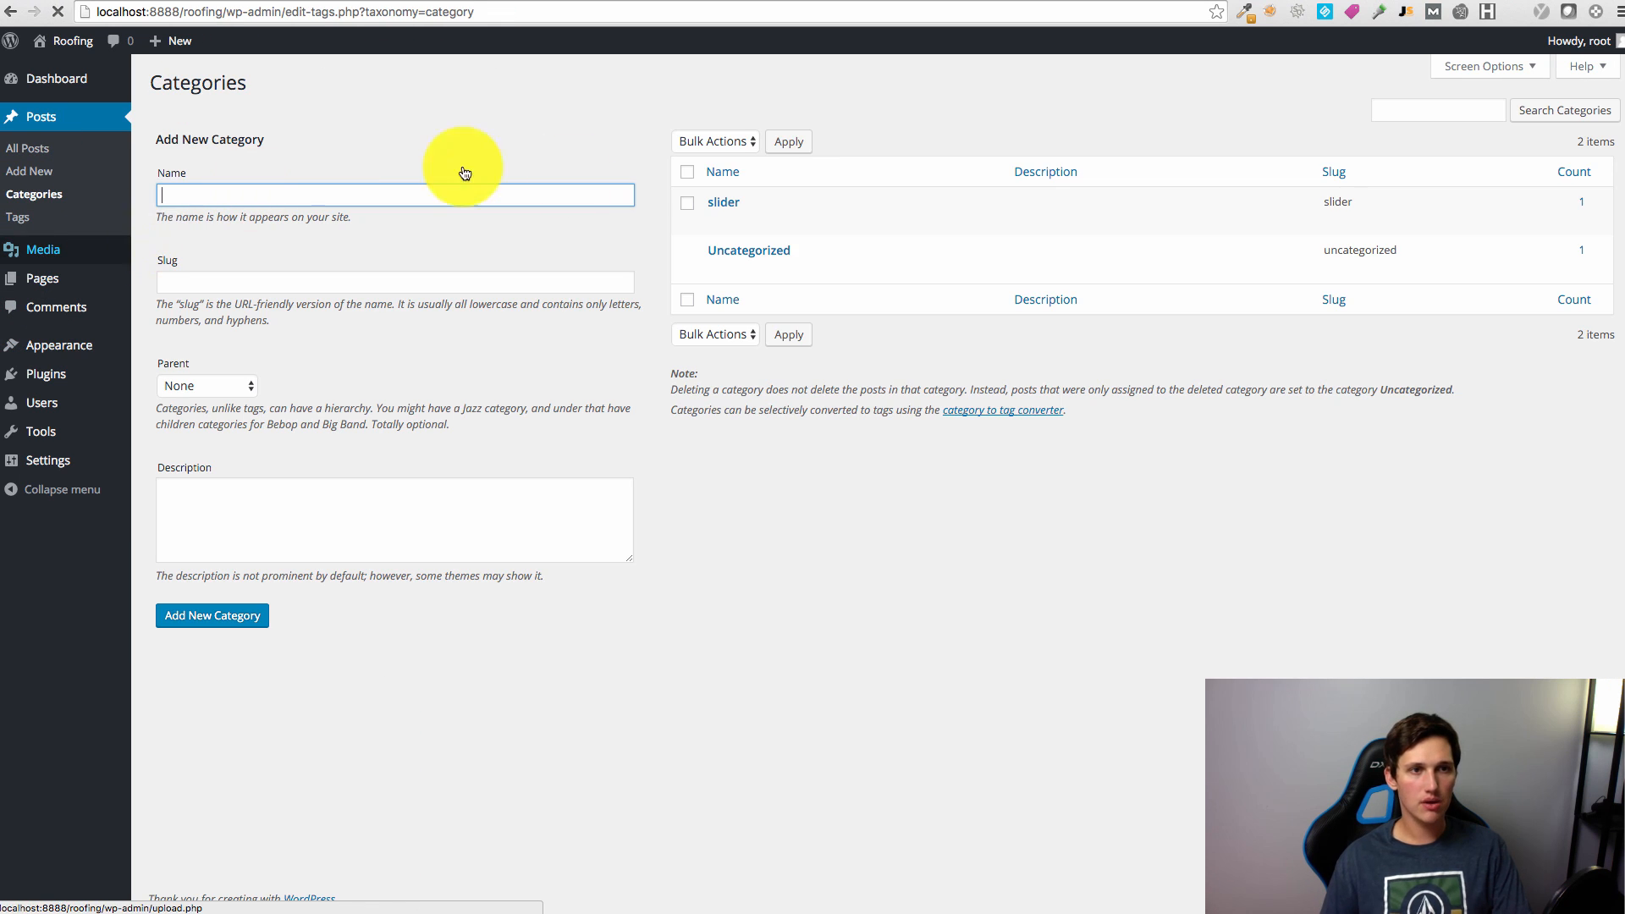
Step: Enter the slider category's ID 2 in ALBAR's Slider Categories setting and save
{"action": "left_click", "coordinate": [722, 203]}
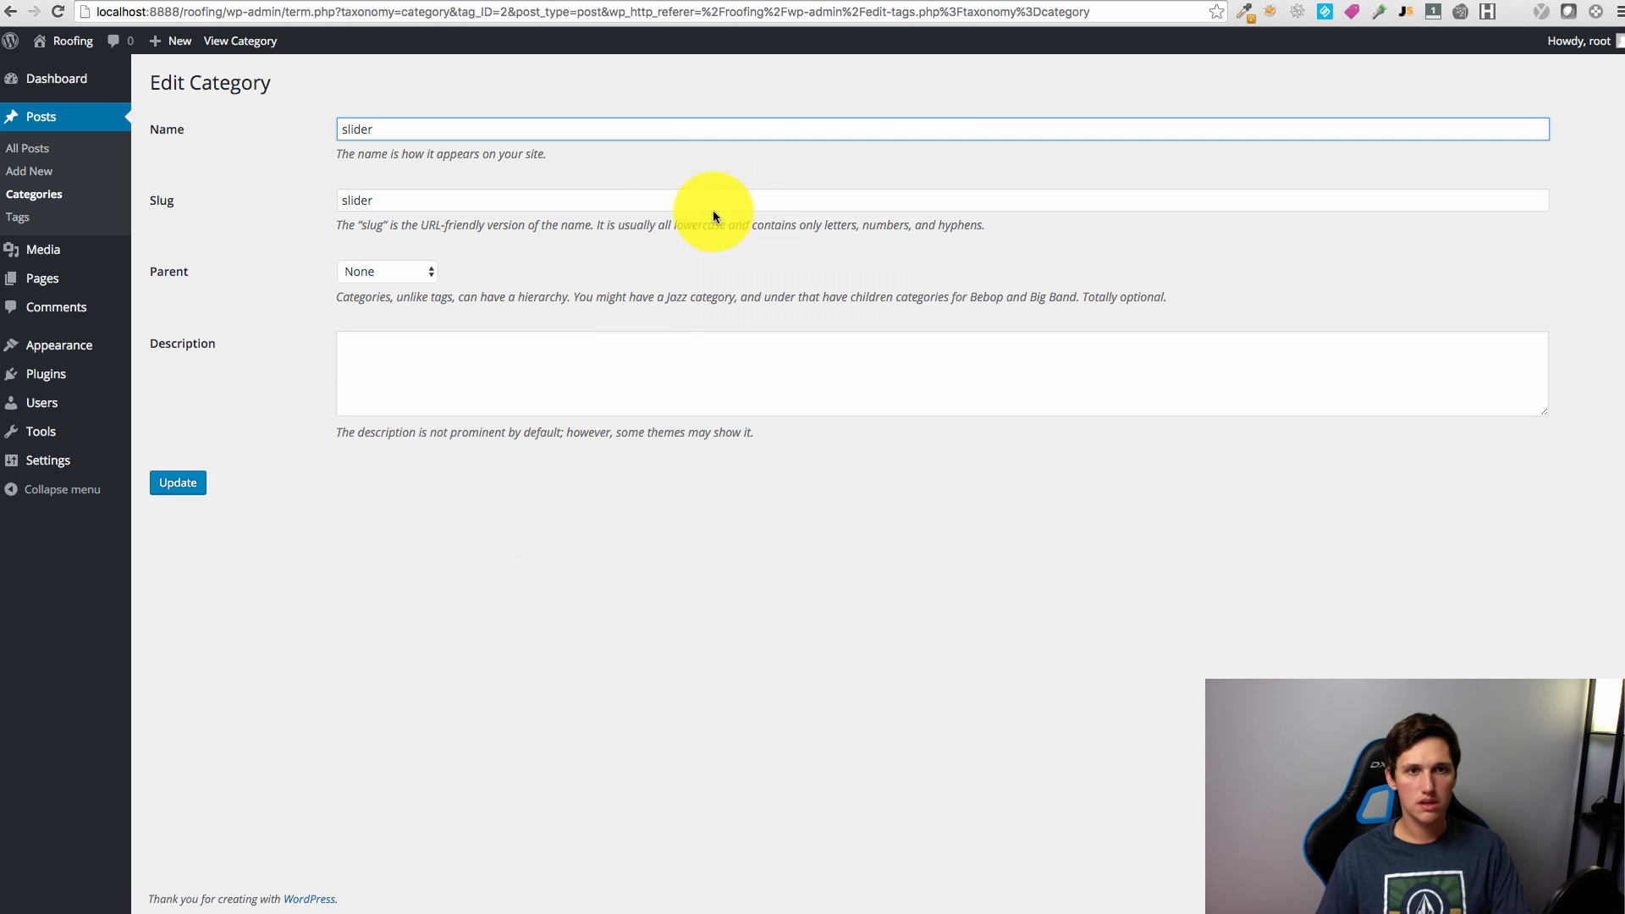
{"action": "left_click", "coordinate": [503, 10]}
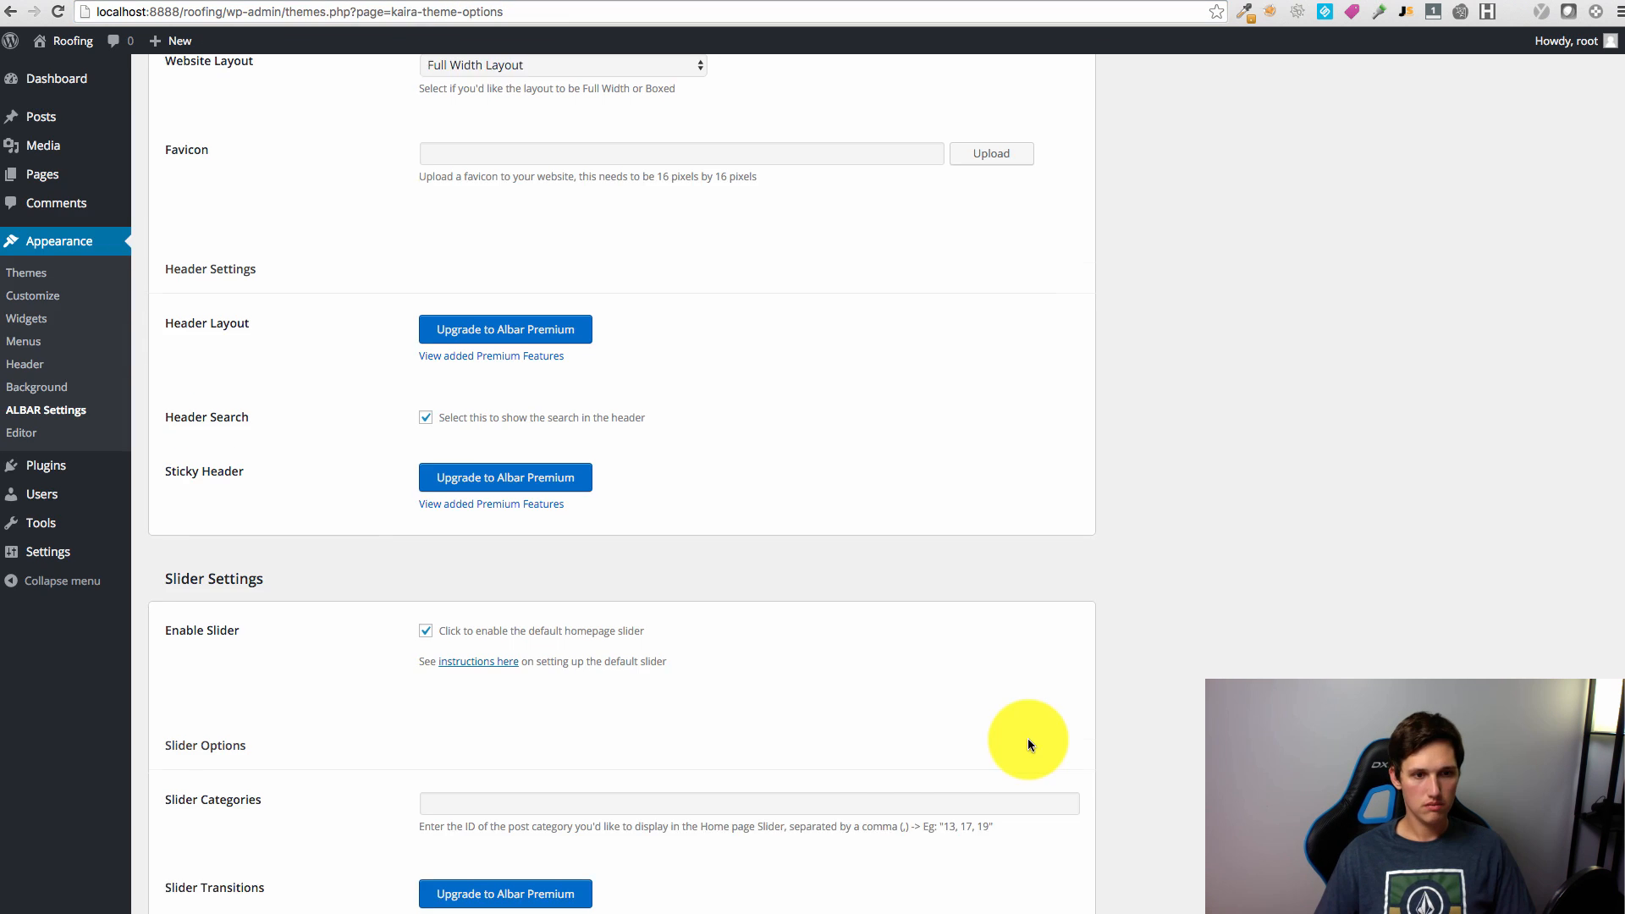
{"action": "scroll", "coordinate": [1028, 739], "scroll_direction": "down", "scroll_amount": 1}
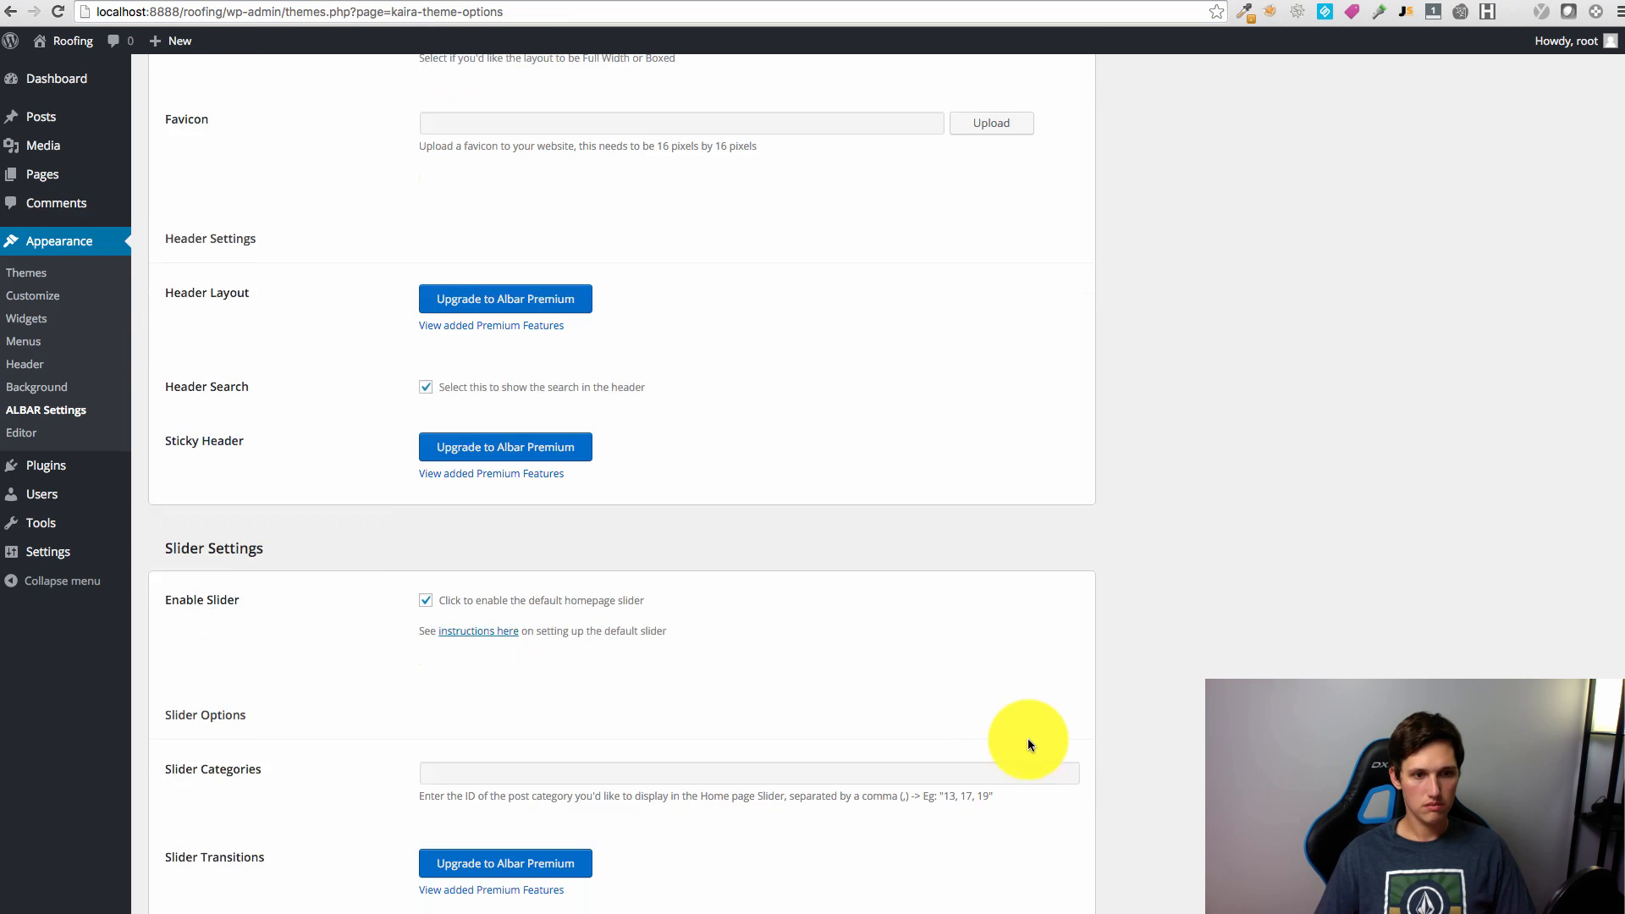
{"action": "left_click", "coordinate": [614, 779]}
{"action": "type", "text": "2"}
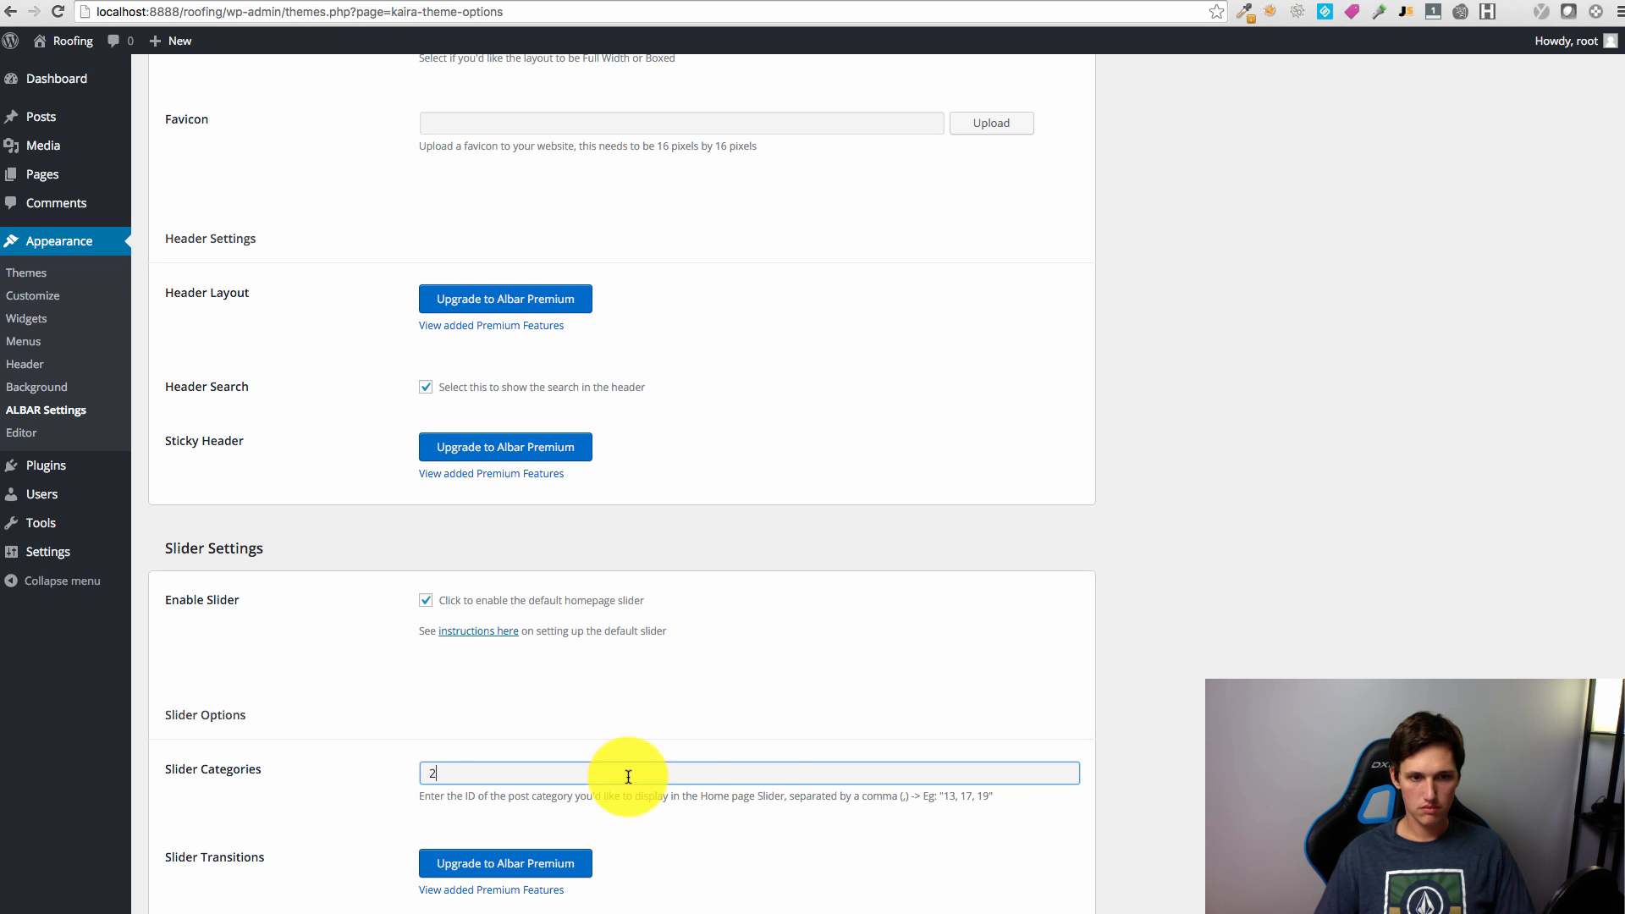
{"action": "scroll", "coordinate": [756, 759], "scroll_direction": "down", "scroll_amount": 7}
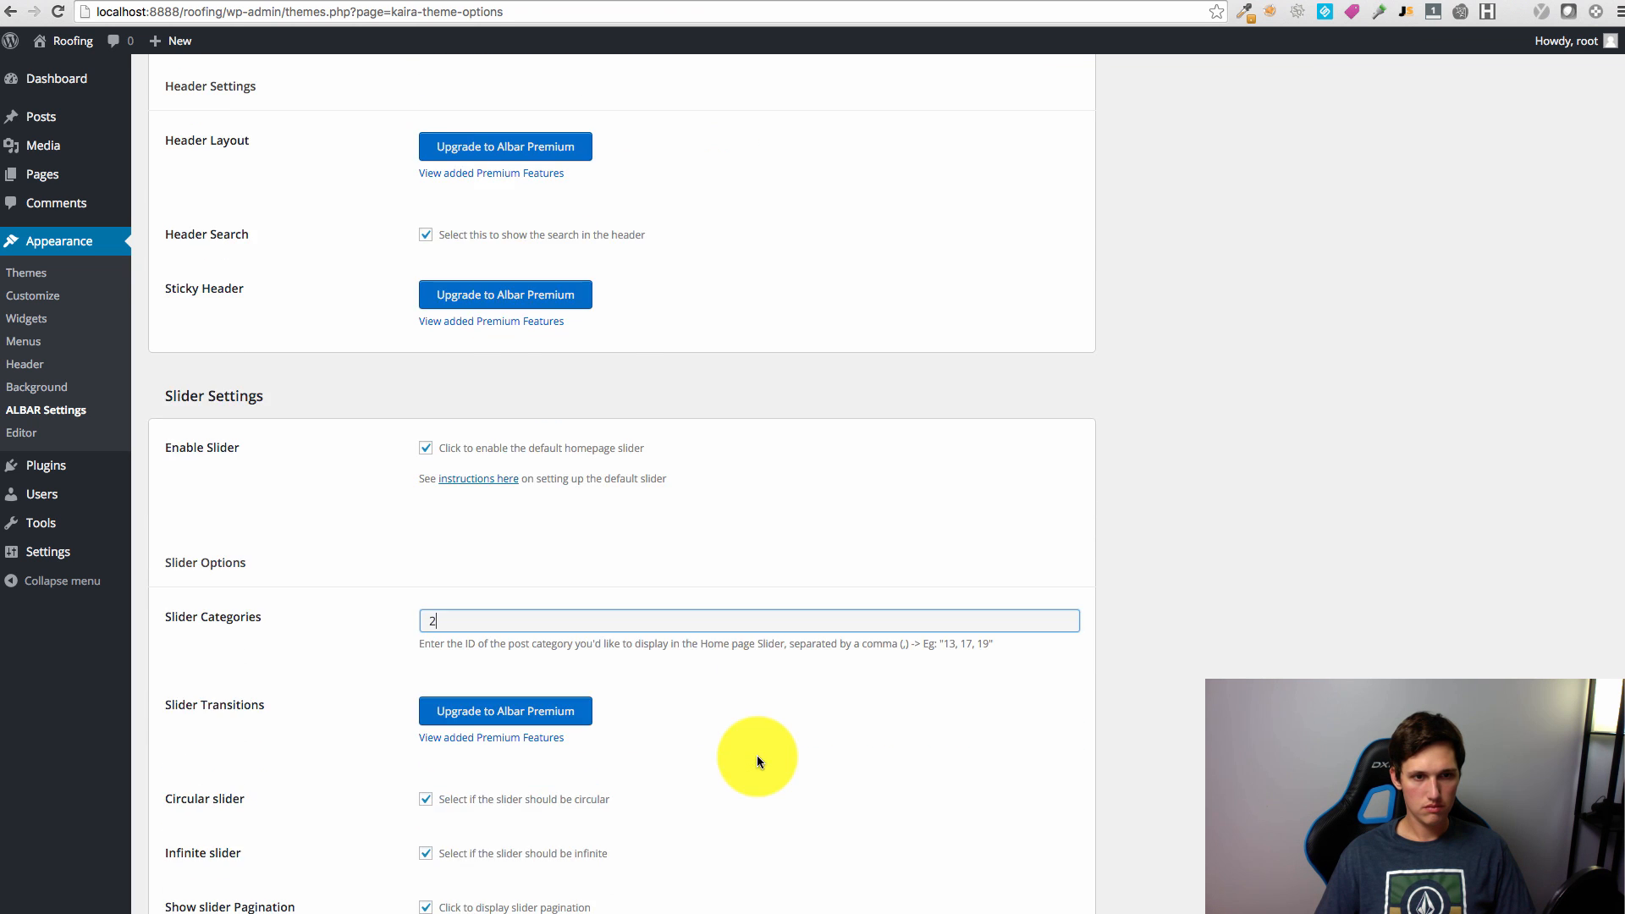
{"action": "scroll", "coordinate": [720, 752], "scroll_direction": "up", "scroll_amount": 4}
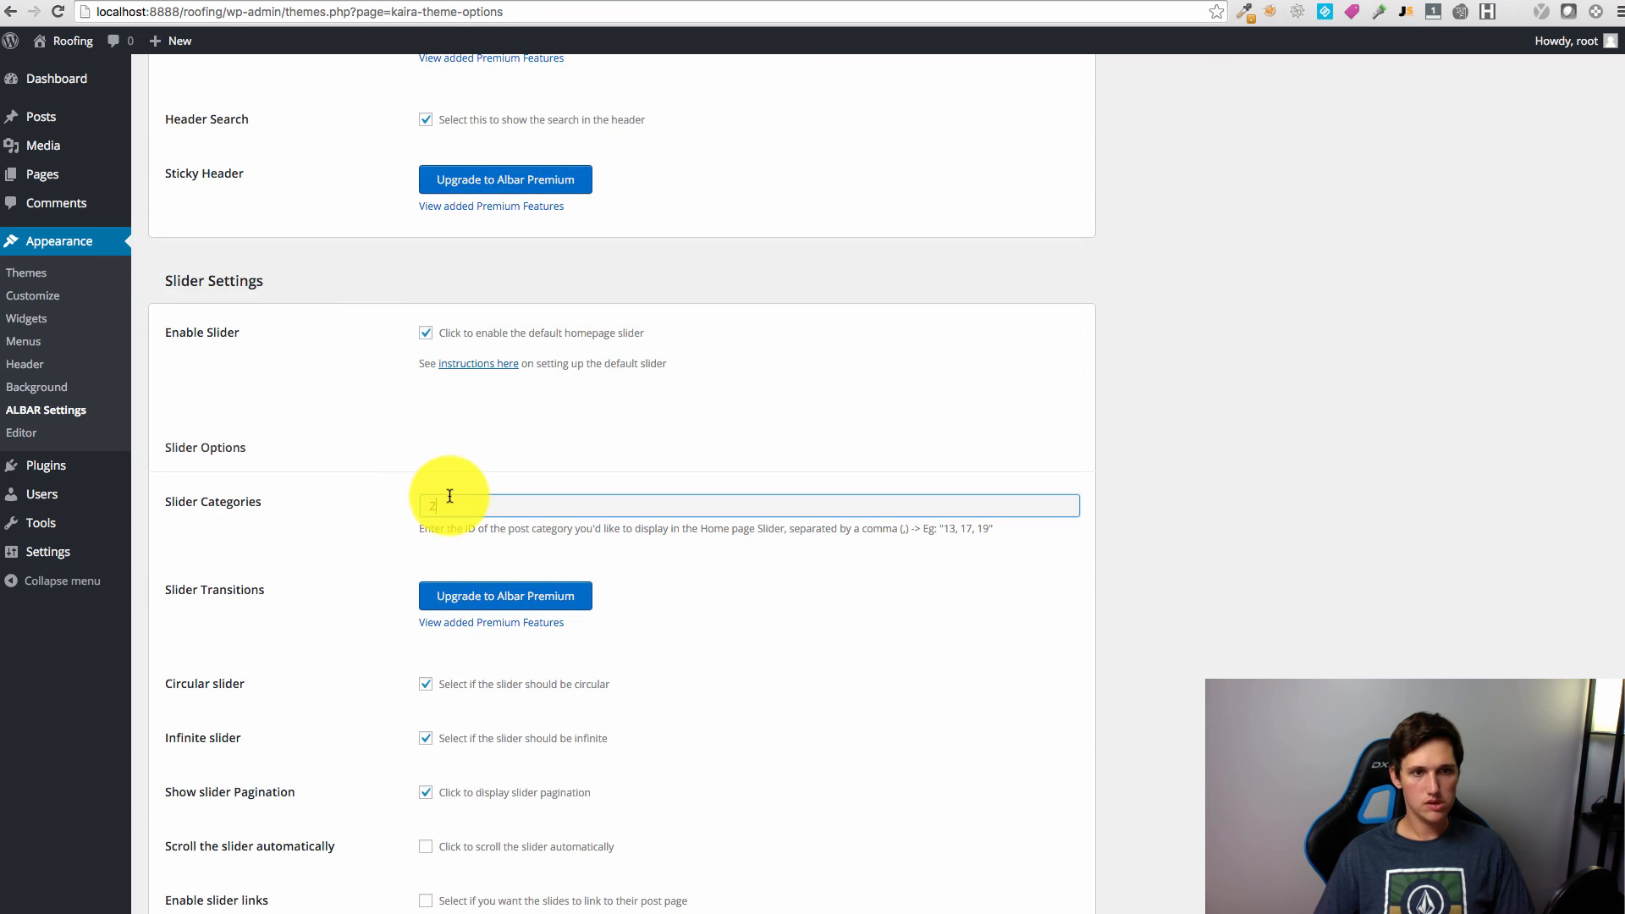
{"action": "left_click_drag", "start_coordinate": [423, 504], "coordinate": [495, 505]}
{"action": "scroll", "coordinate": [940, 624], "scroll_direction": "down", "scroll_amount": 20}
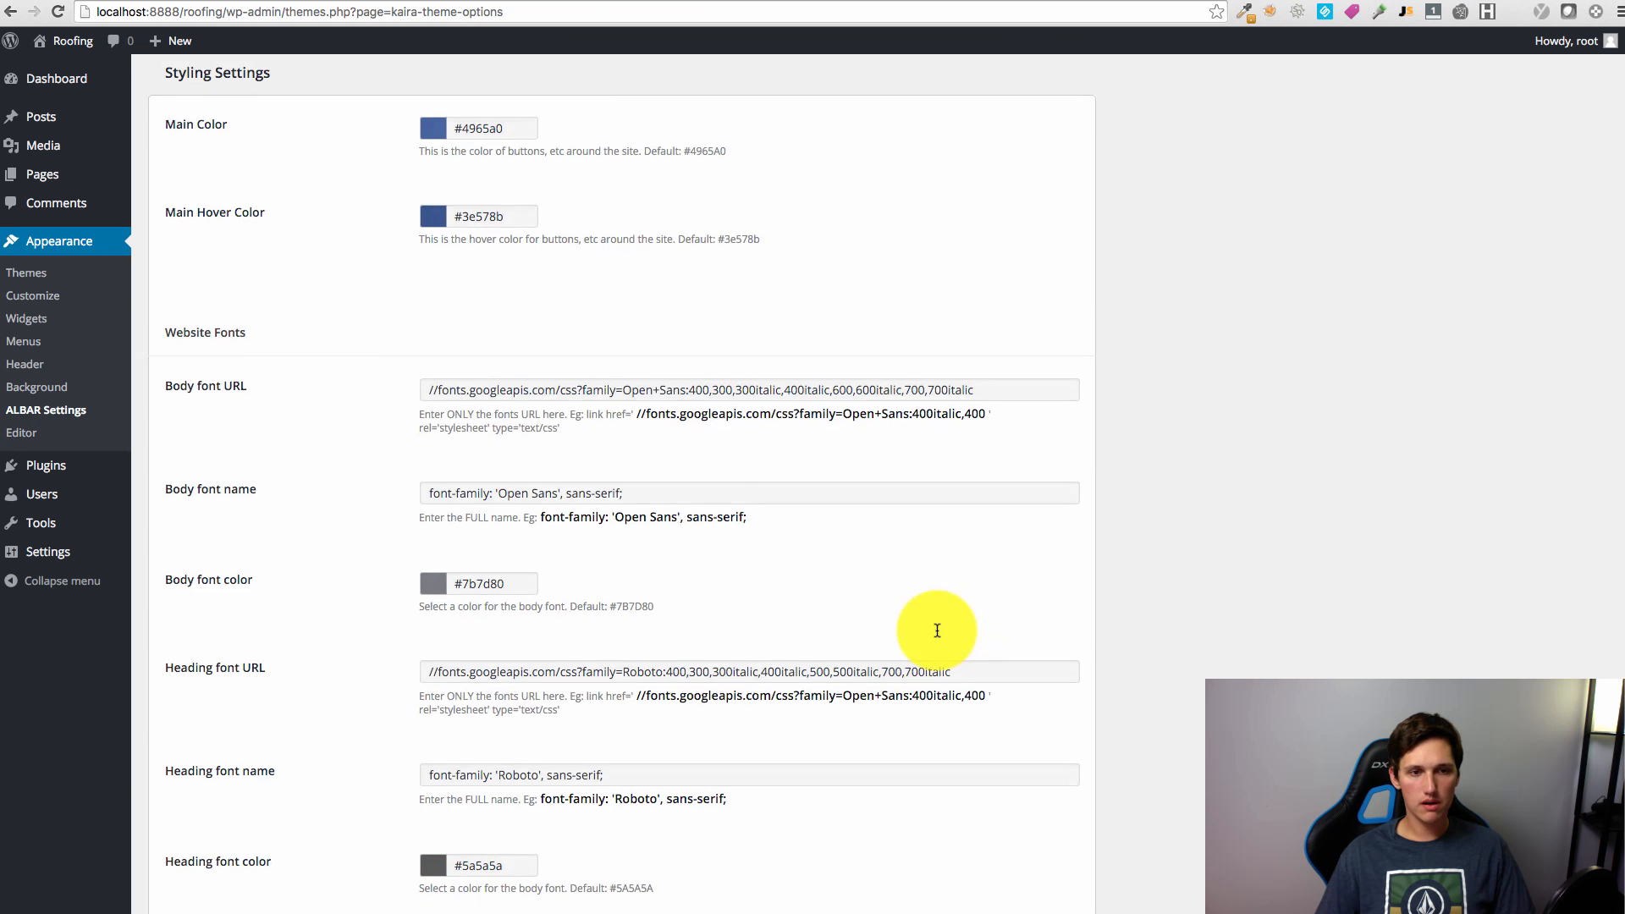
{"action": "left_click", "coordinate": [234, 800]}
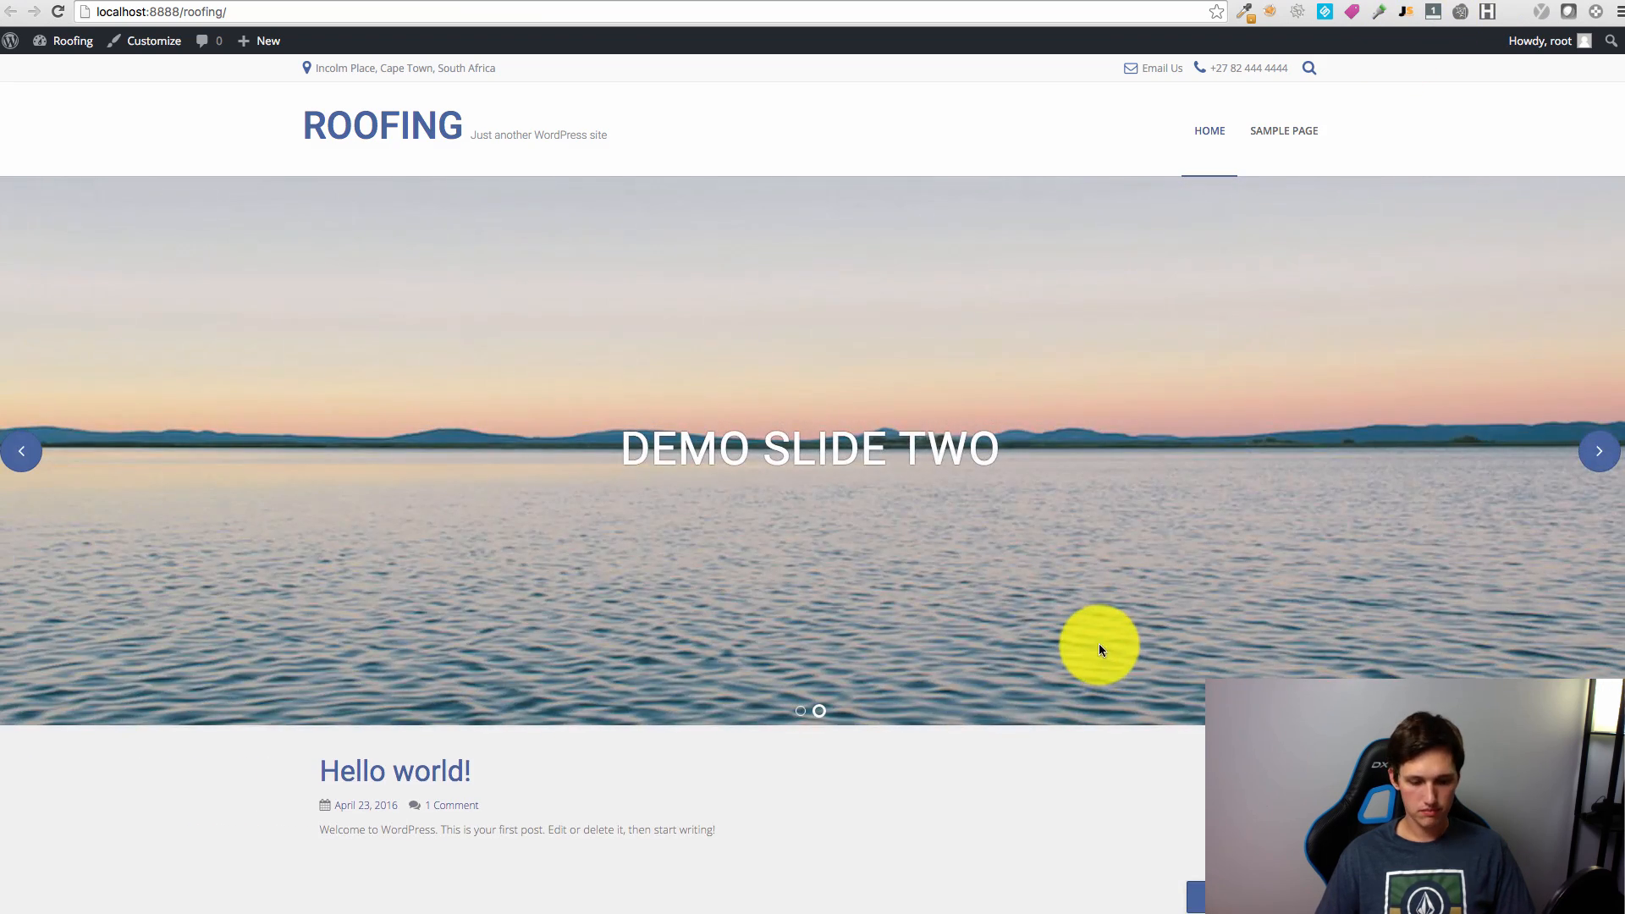
Step: Reload the site to check the slider, then enable slider links
{"action": "key", "text": "super+r"}
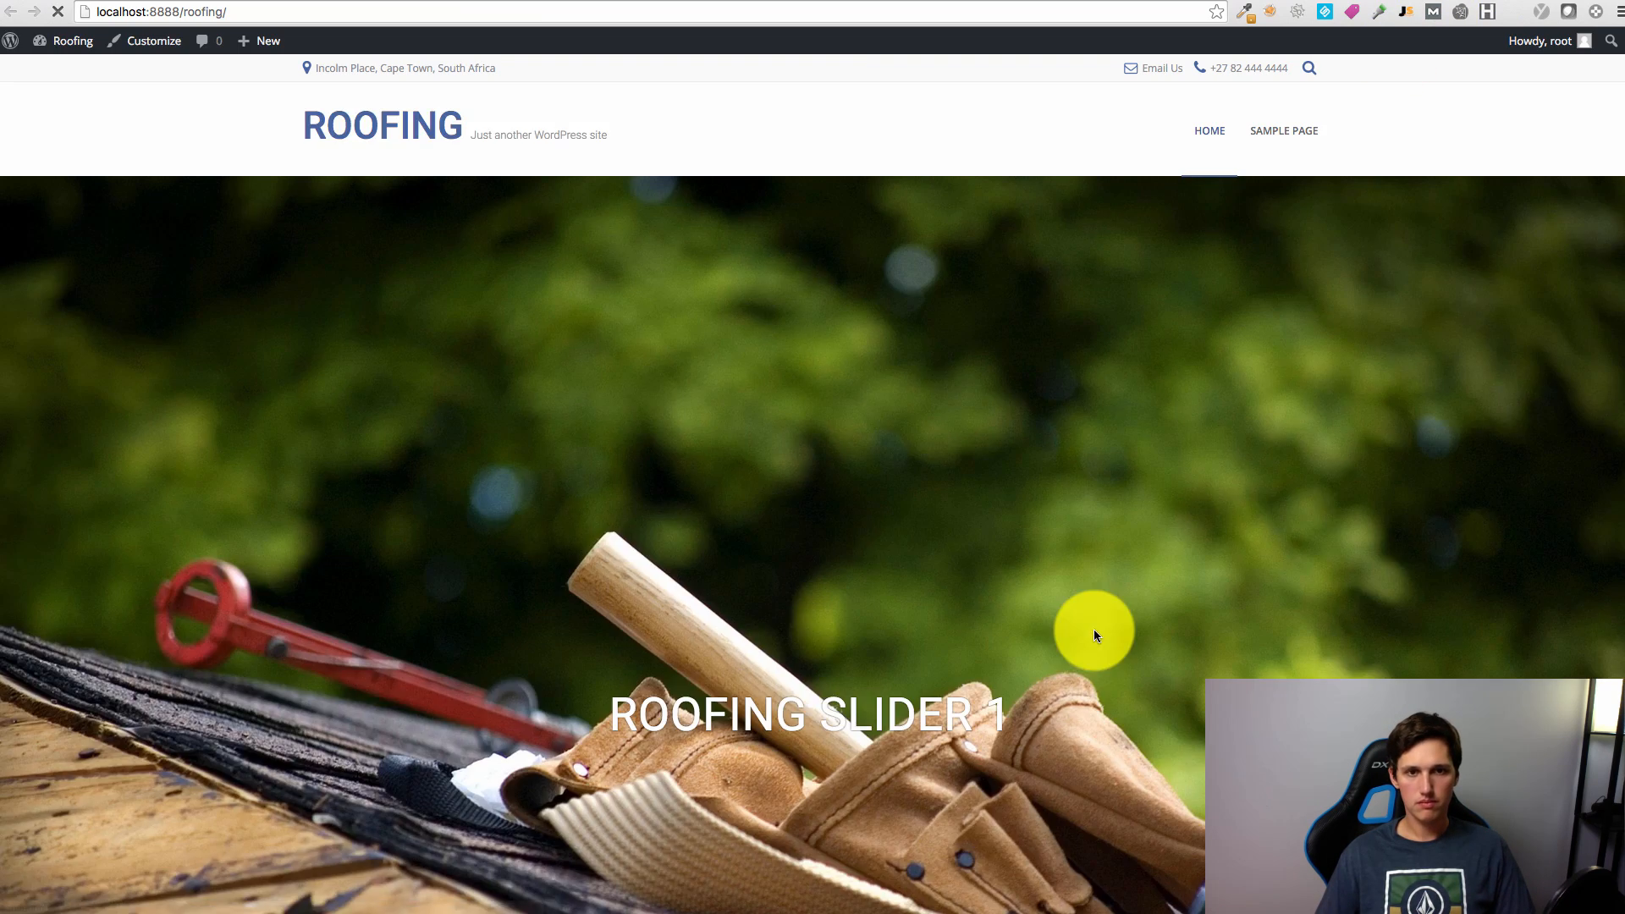
{"action": "scroll", "coordinate": [1094, 628], "scroll_direction": "down", "scroll_amount": 4}
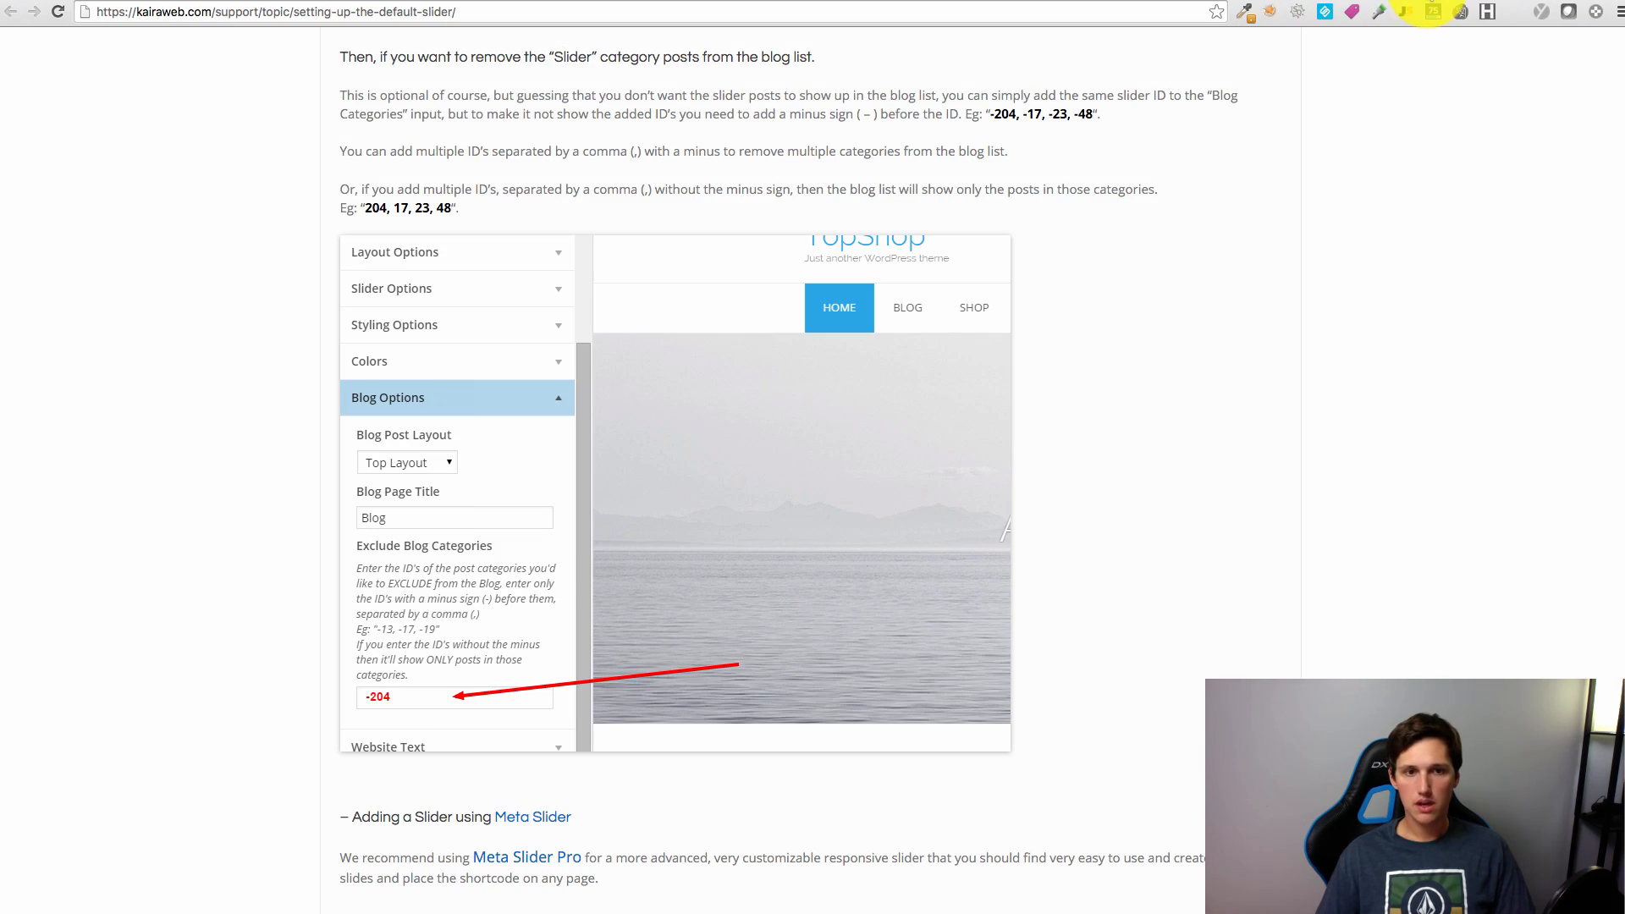
{"action": "scroll", "coordinate": [1106, 503], "scroll_direction": "up", "scroll_amount": 5}
{"action": "scroll", "coordinate": [1106, 503], "scroll_direction": "up", "scroll_amount": 20}
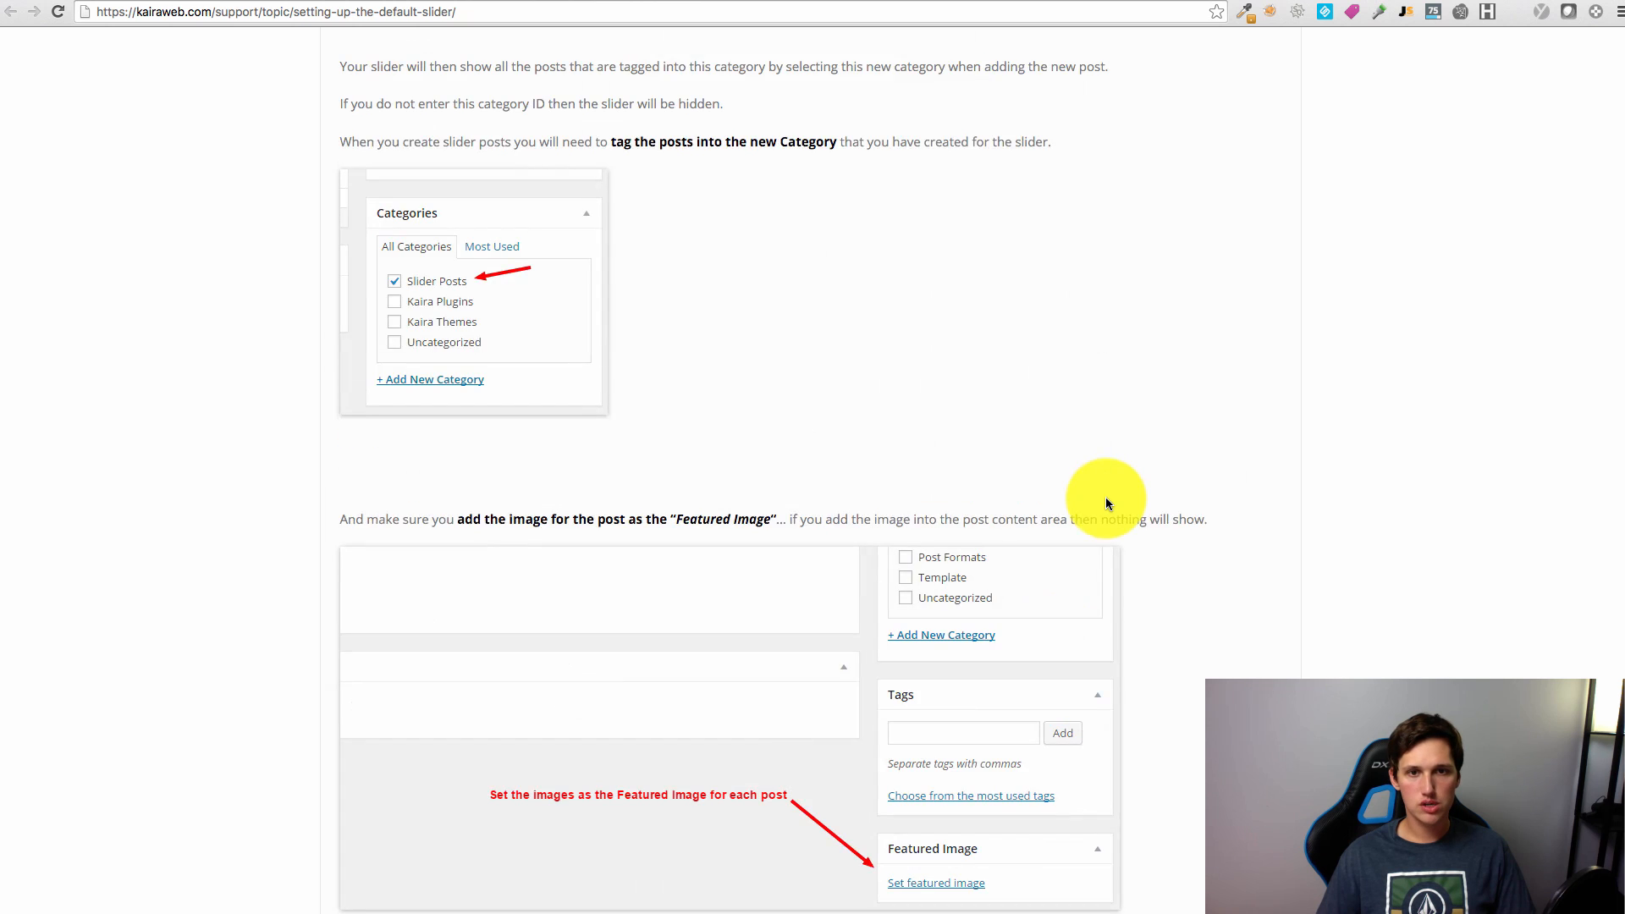
{"action": "scroll", "coordinate": [1103, 514], "scroll_direction": "up", "scroll_amount": 7}
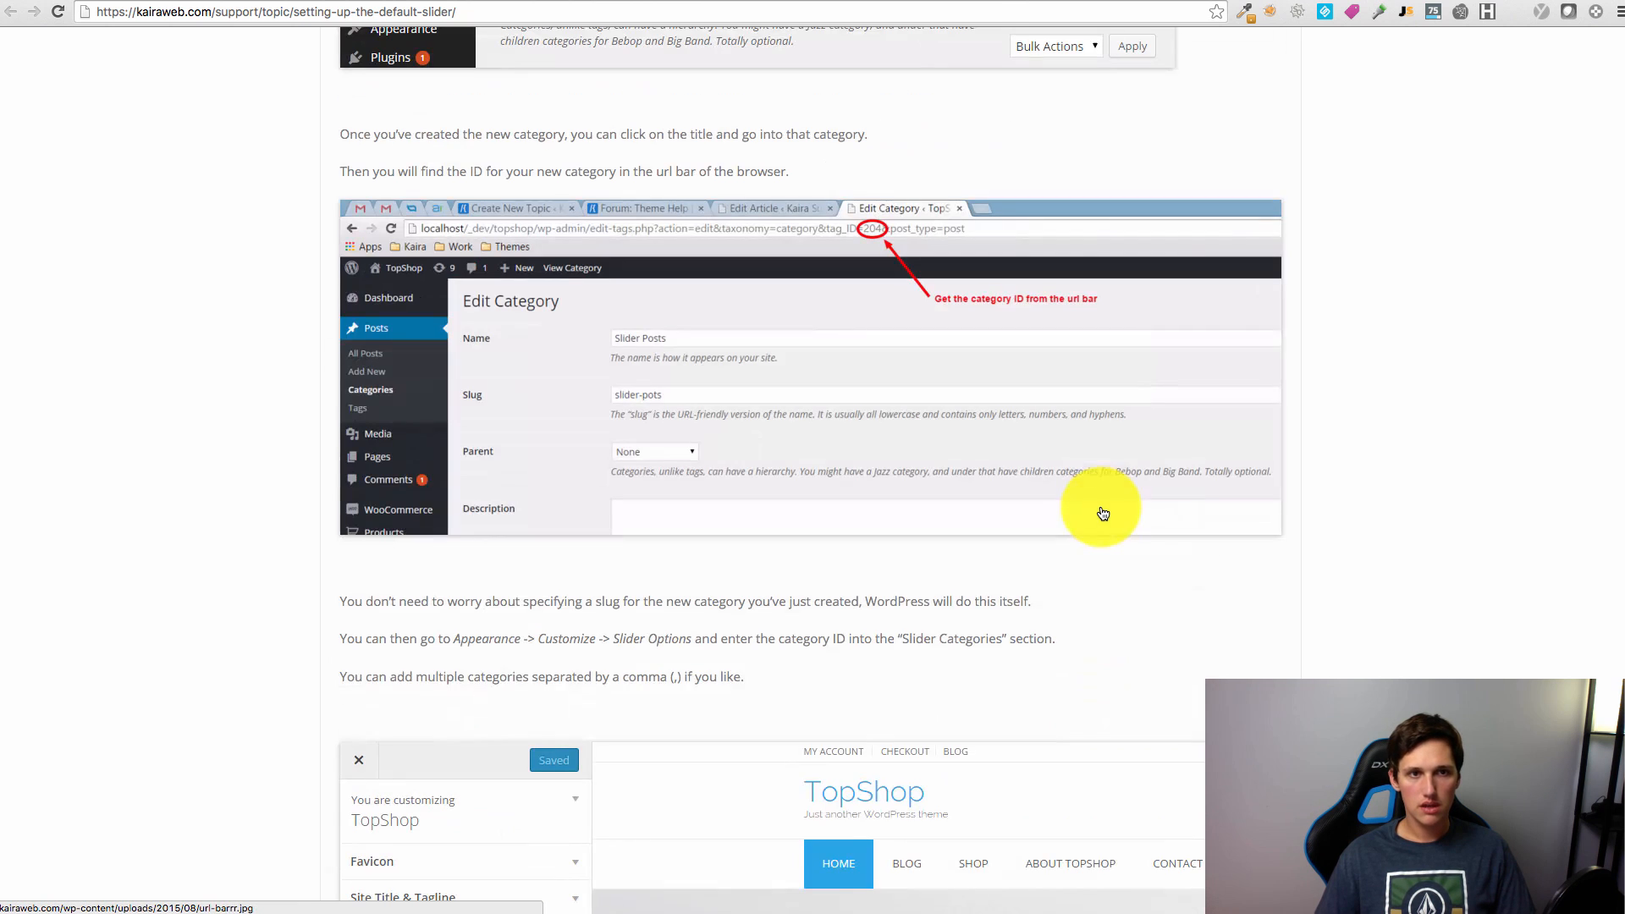
{"action": "scroll", "coordinate": [1103, 514], "scroll_direction": "up", "scroll_amount": 10}
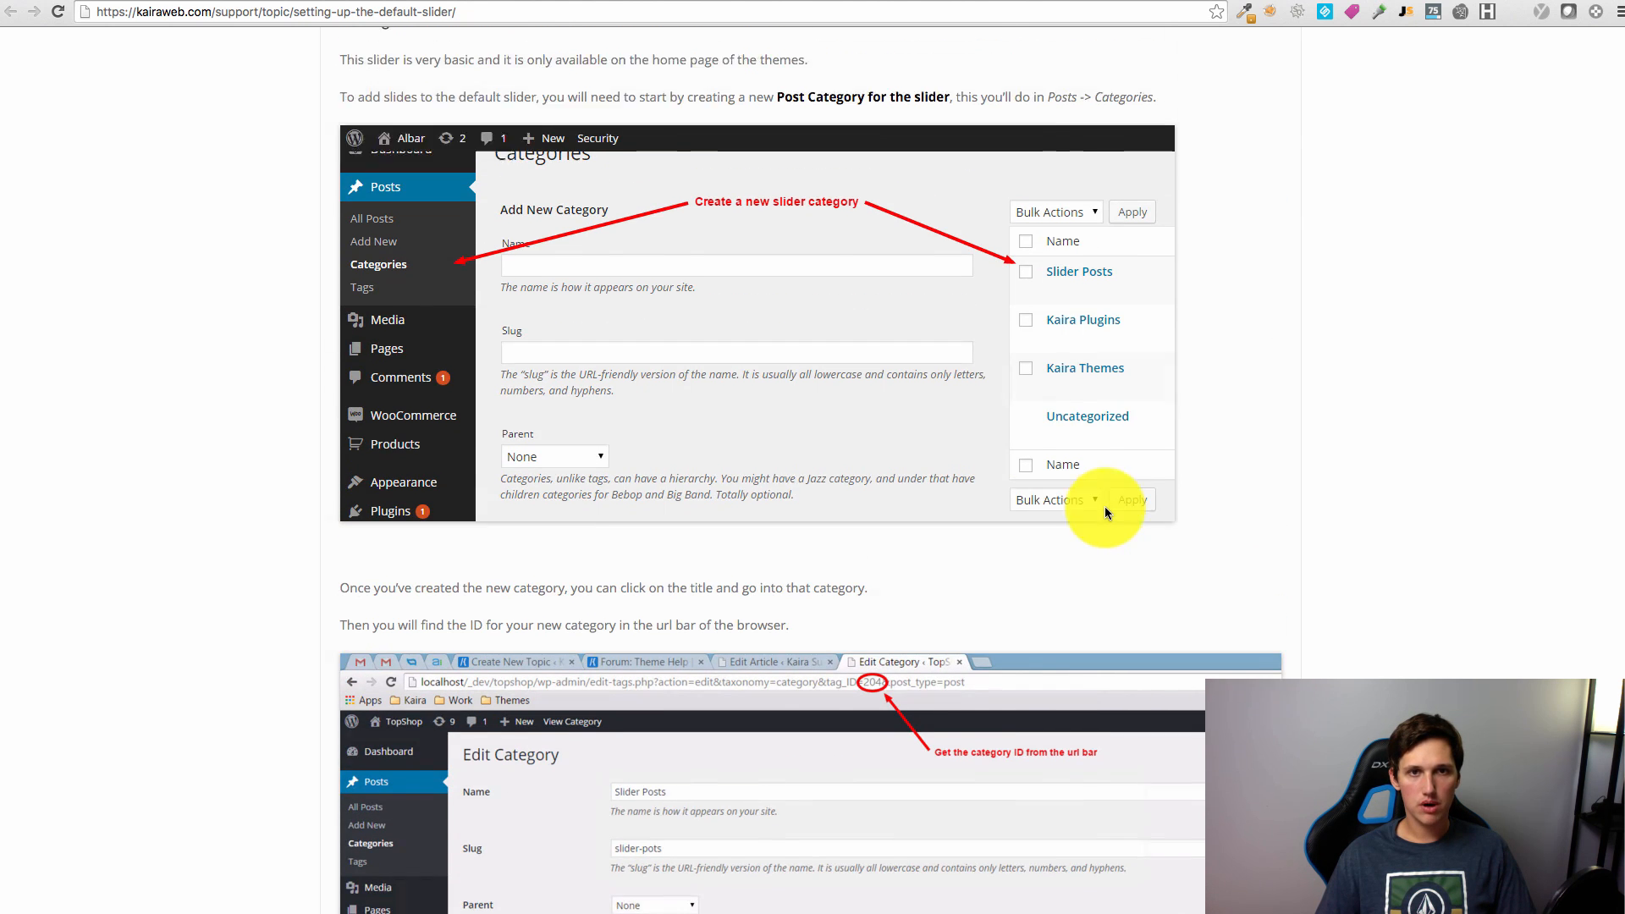
{"action": "scroll", "coordinate": [1105, 512], "scroll_direction": "up", "scroll_amount": 1}
{"action": "scroll", "coordinate": [998, 467], "scroll_direction": "down", "scroll_amount": 10}
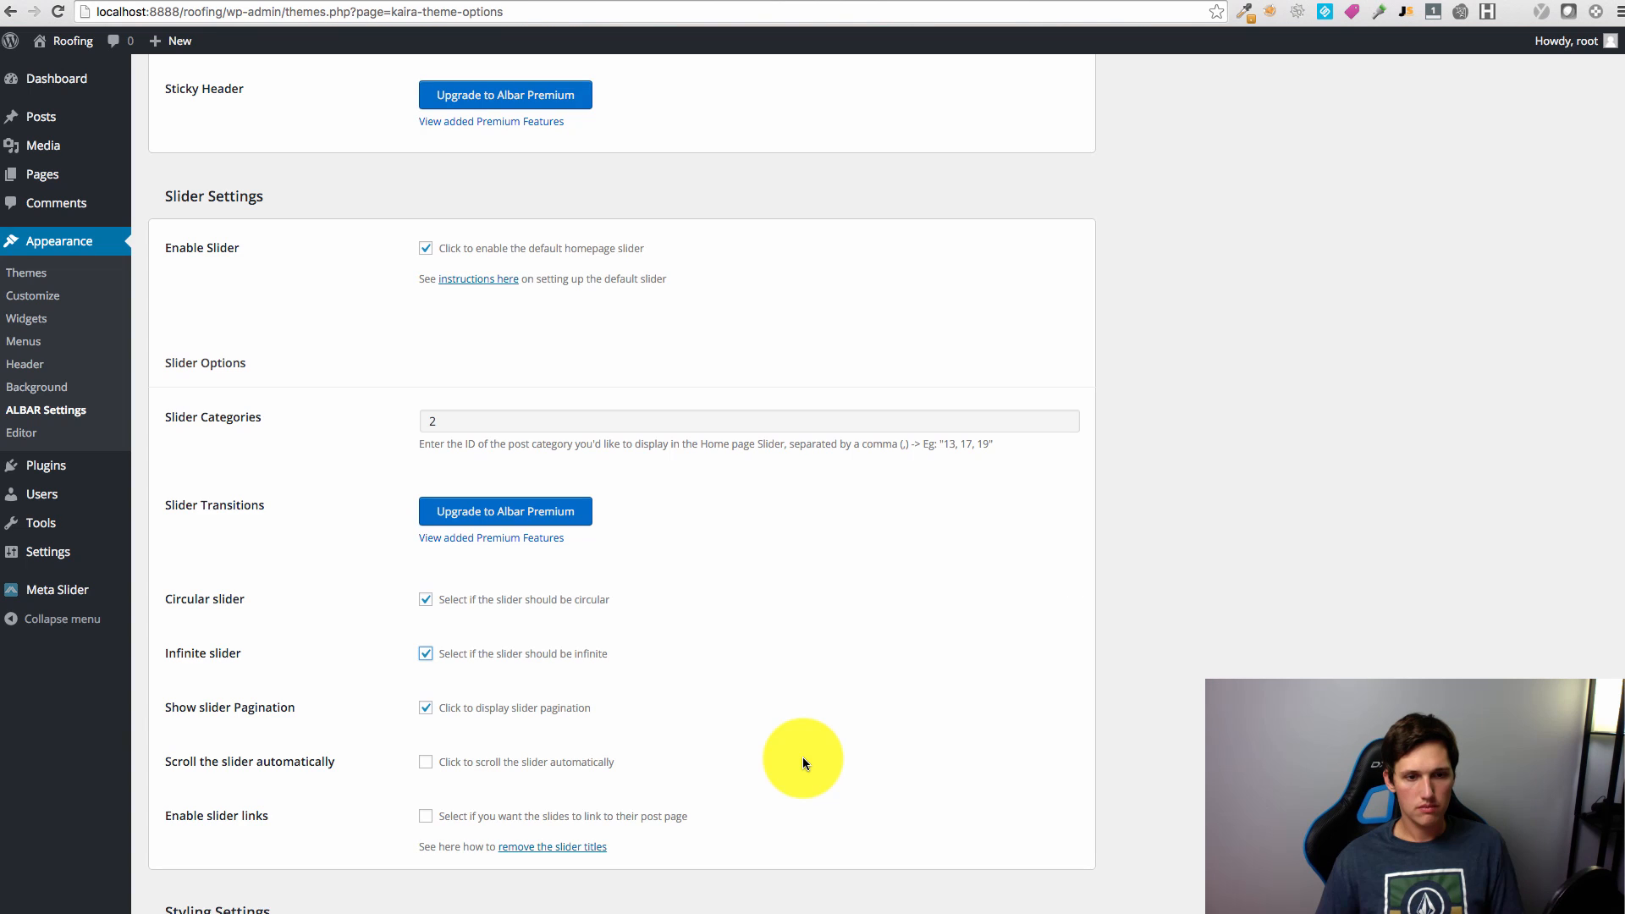
{"action": "scroll", "coordinate": [802, 758], "scroll_direction": "down", "scroll_amount": 1}
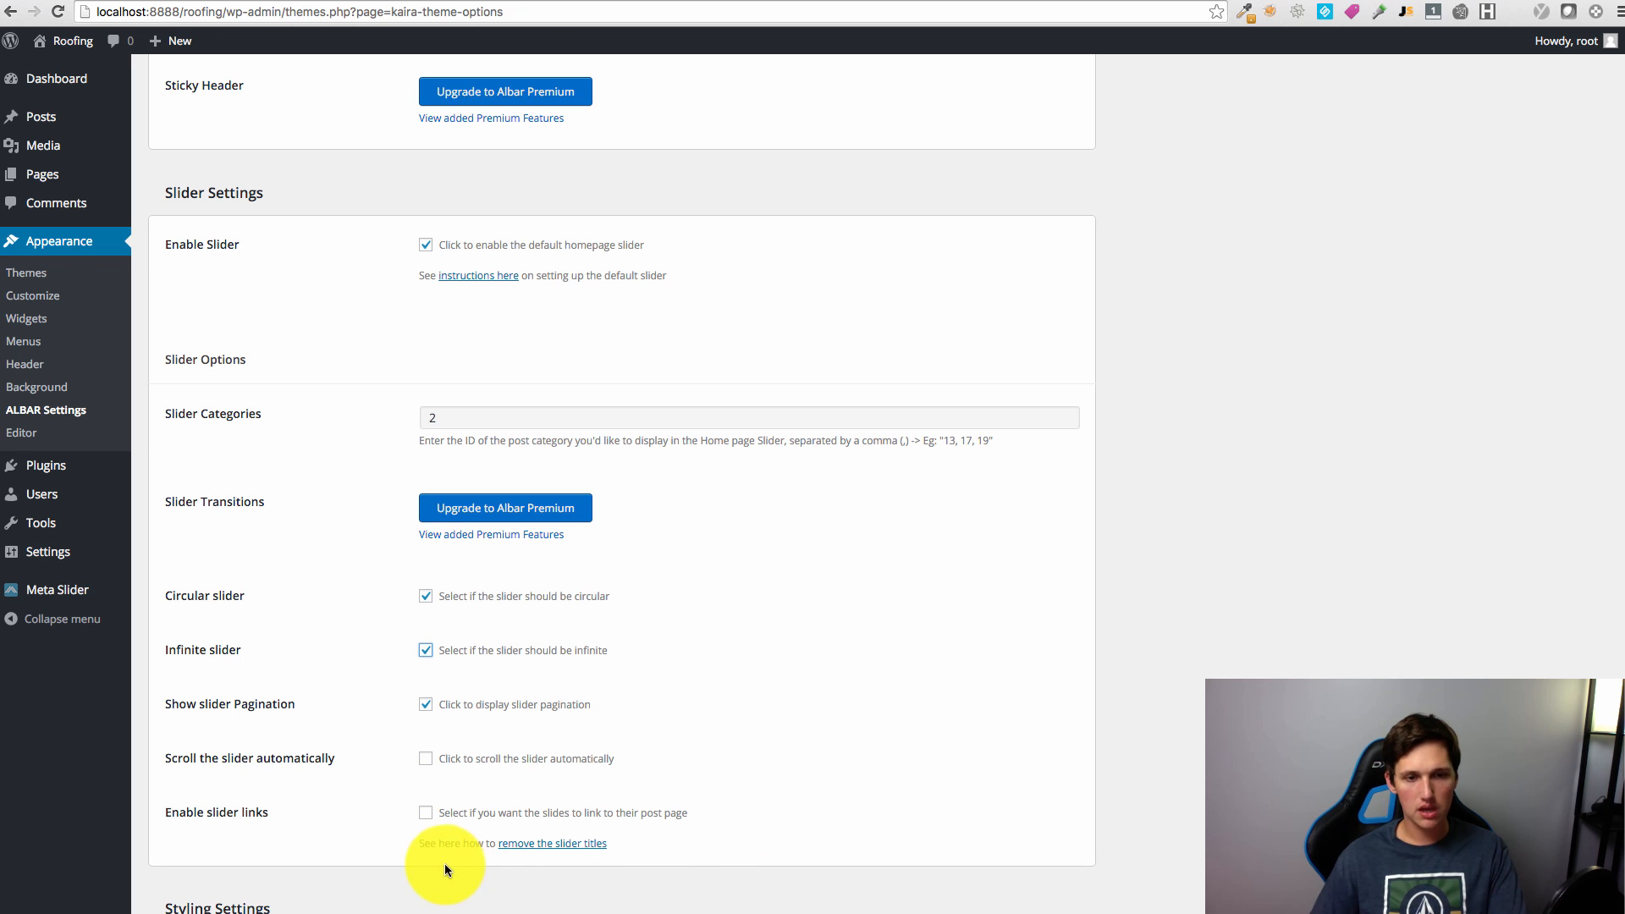
{"action": "left_click", "coordinate": [426, 812]}
{"action": "scroll", "coordinate": [886, 804], "scroll_direction": "down", "scroll_amount": 1}
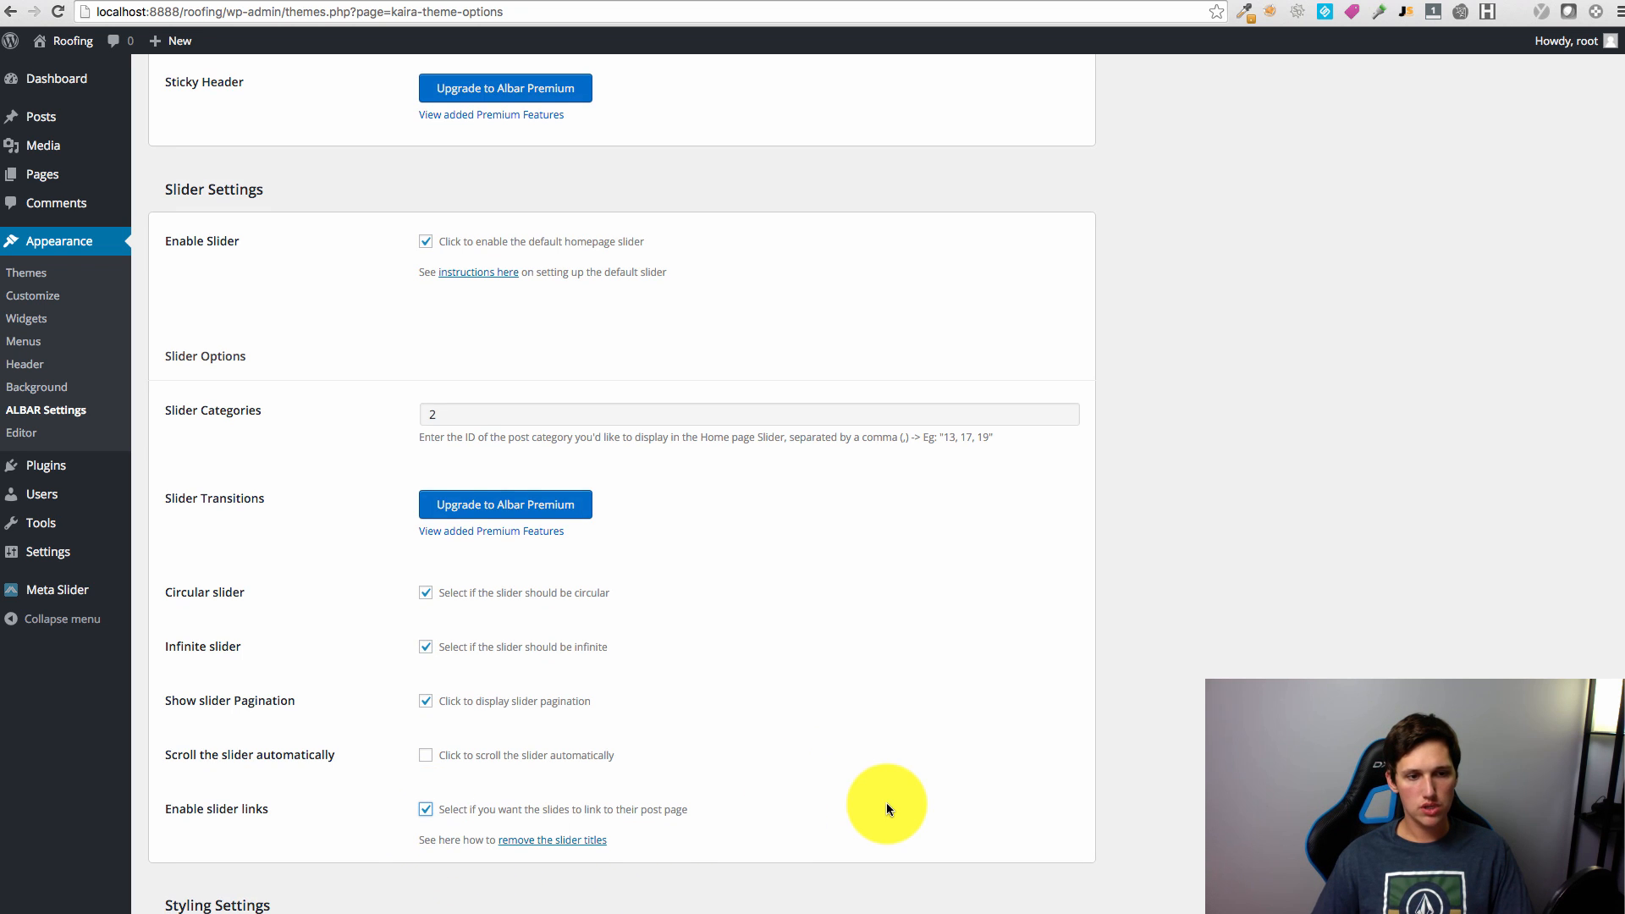
{"action": "scroll", "coordinate": [873, 819], "scroll_direction": "down", "scroll_amount": 4}
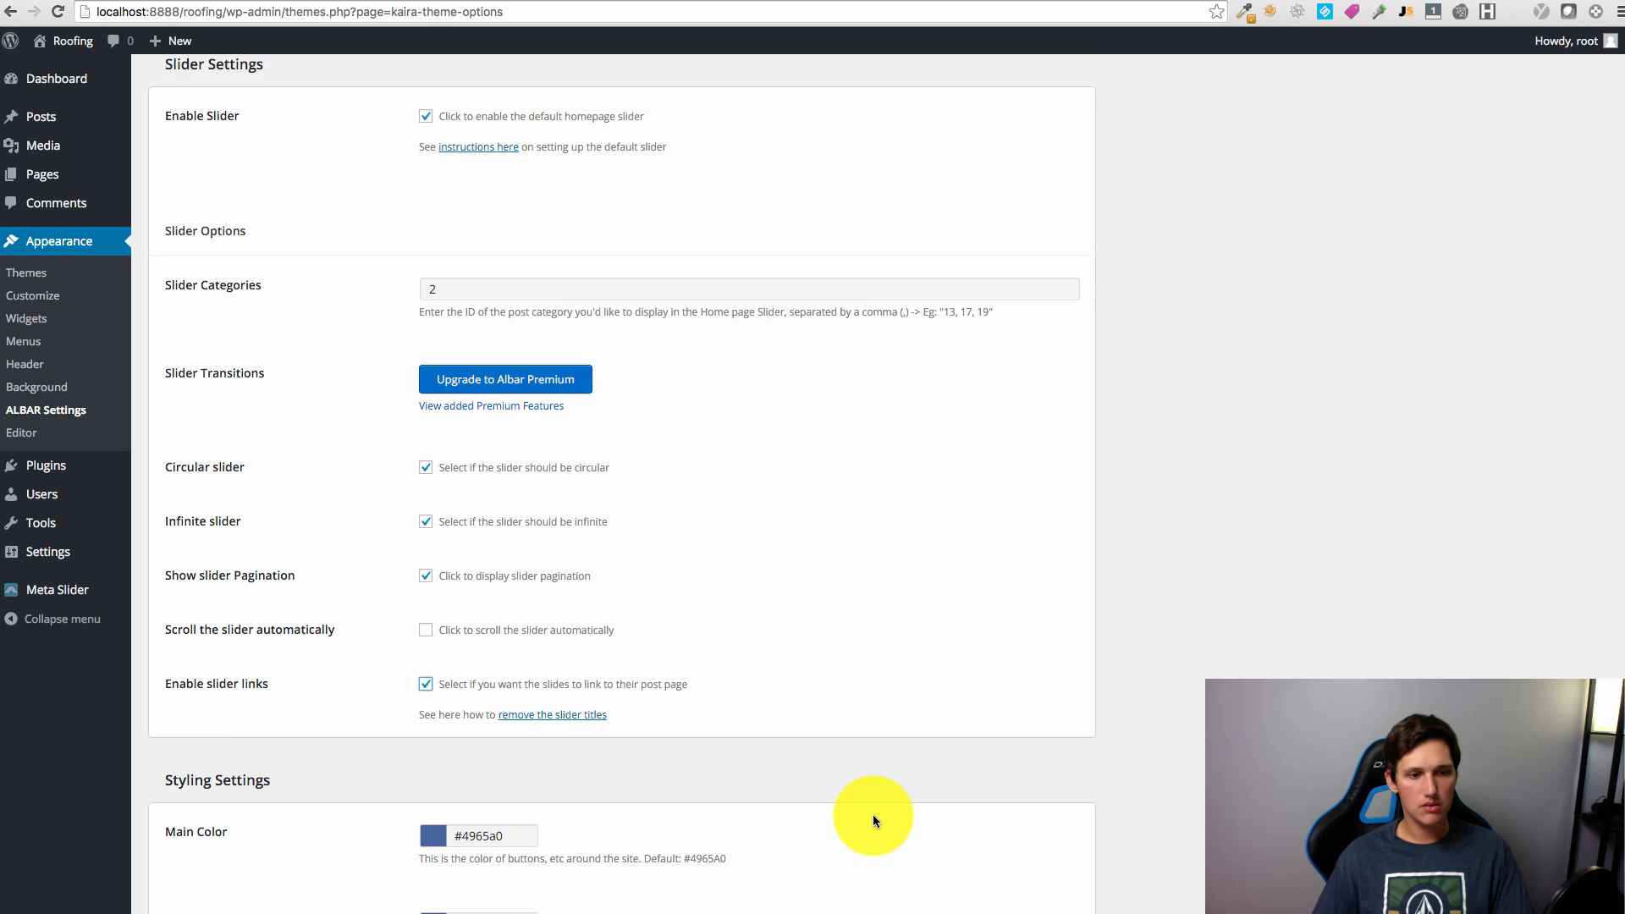
{"action": "scroll", "coordinate": [875, 809], "scroll_direction": "down", "scroll_amount": 4}
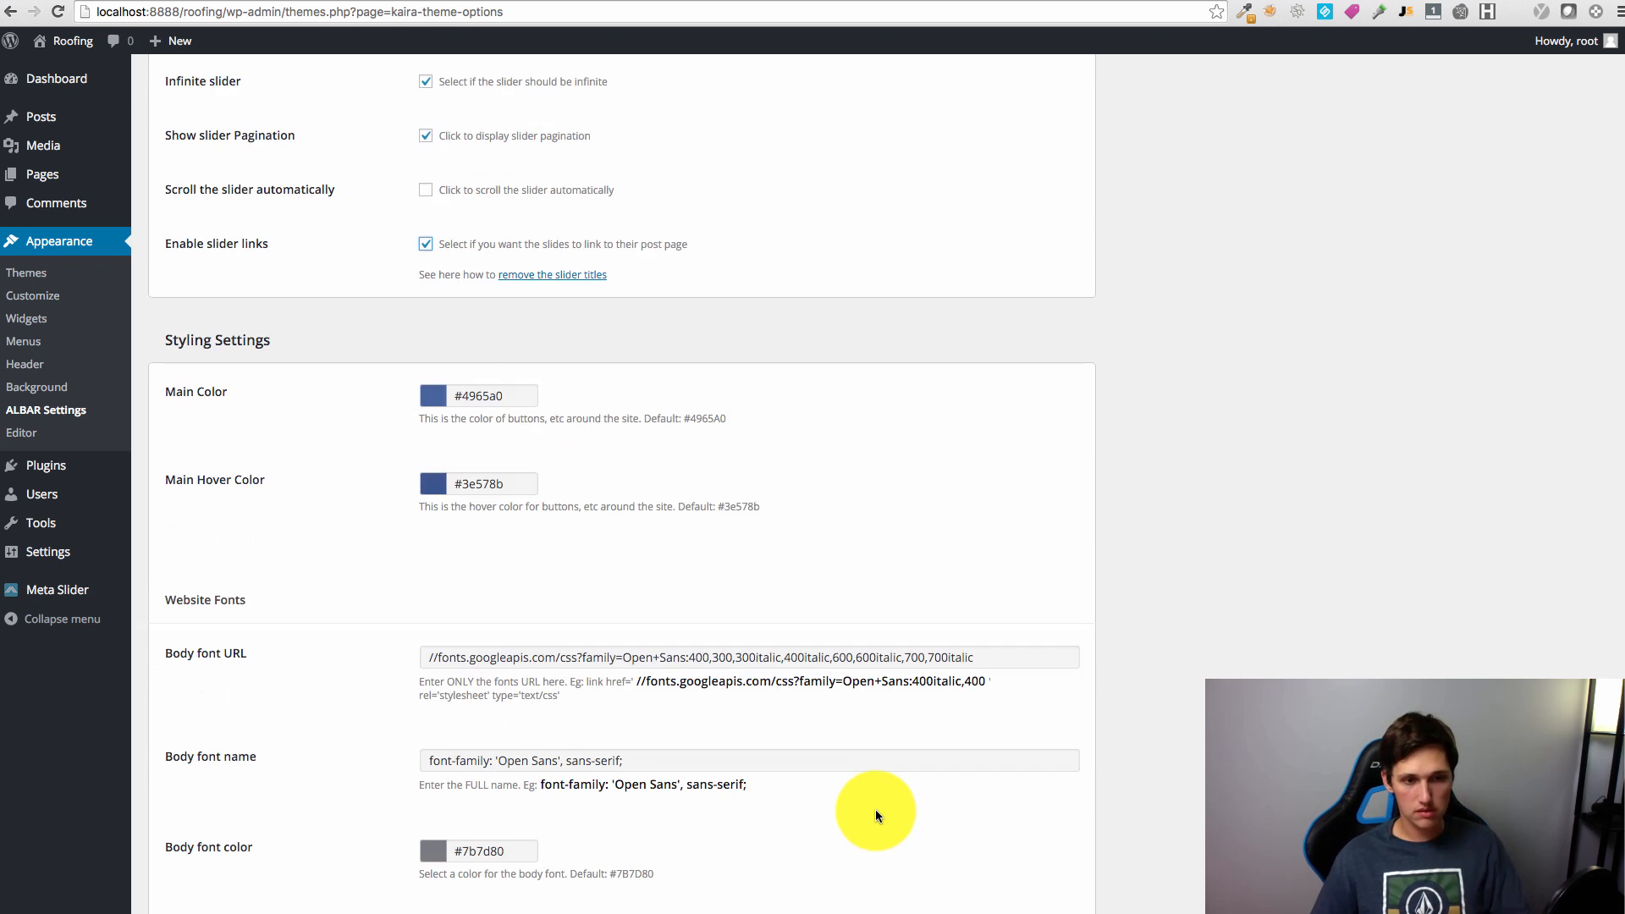
{"action": "scroll", "coordinate": [876, 811], "scroll_direction": "up", "scroll_amount": 15}
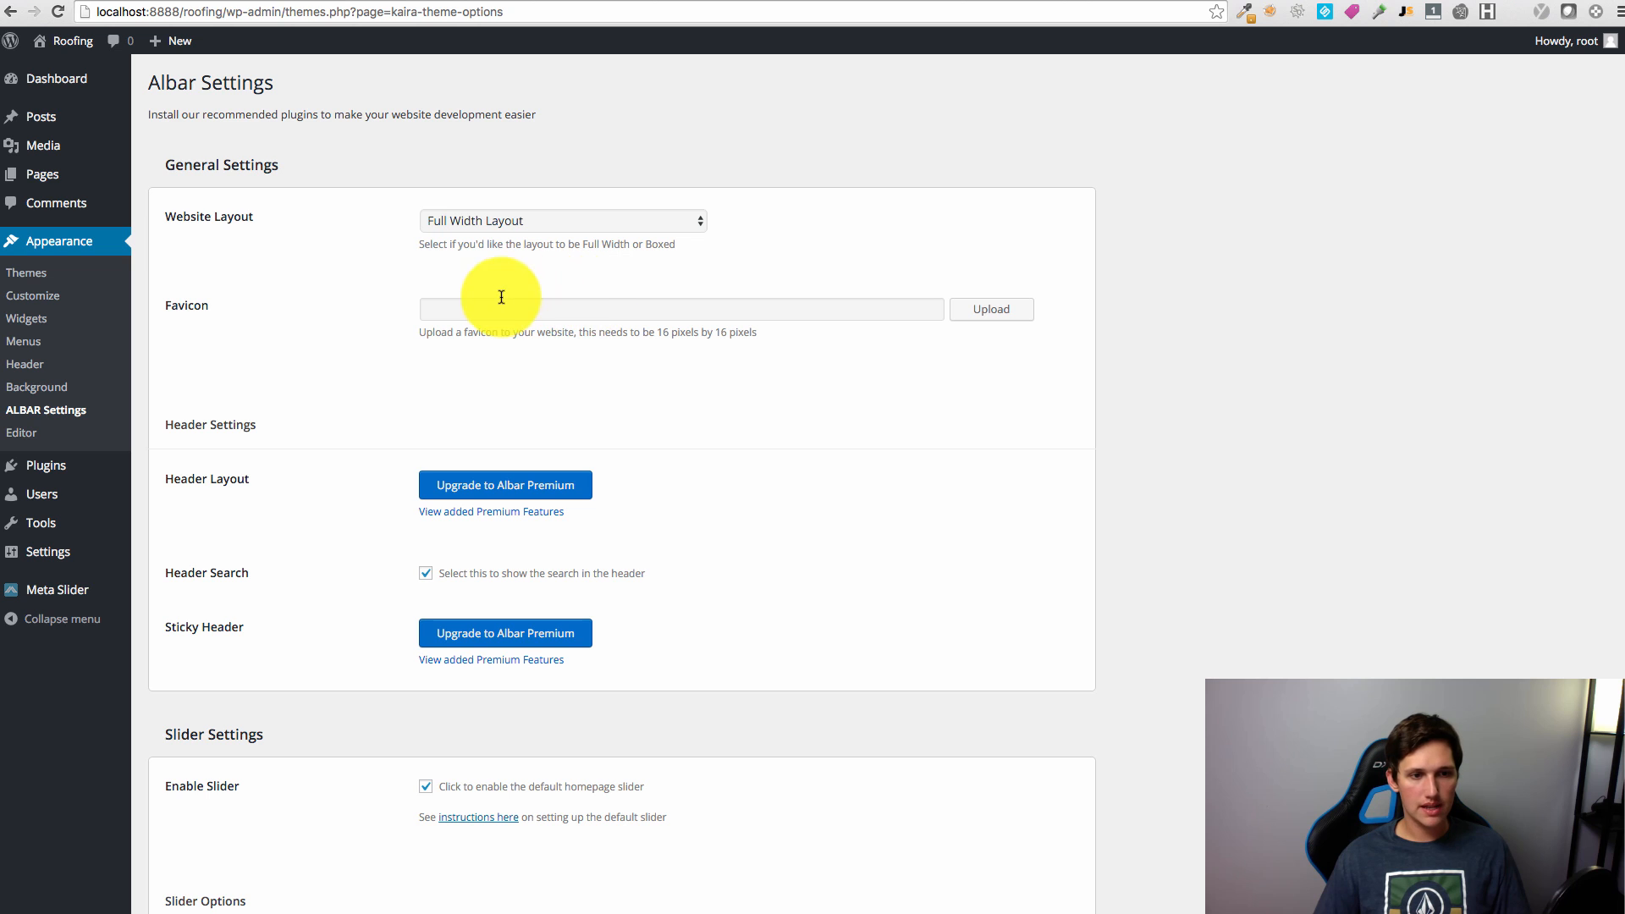
{"action": "scroll", "coordinate": [627, 542], "scroll_direction": "down", "scroll_amount": 2}
{"action": "scroll", "coordinate": [665, 612], "scroll_direction": "down", "scroll_amount": 11}
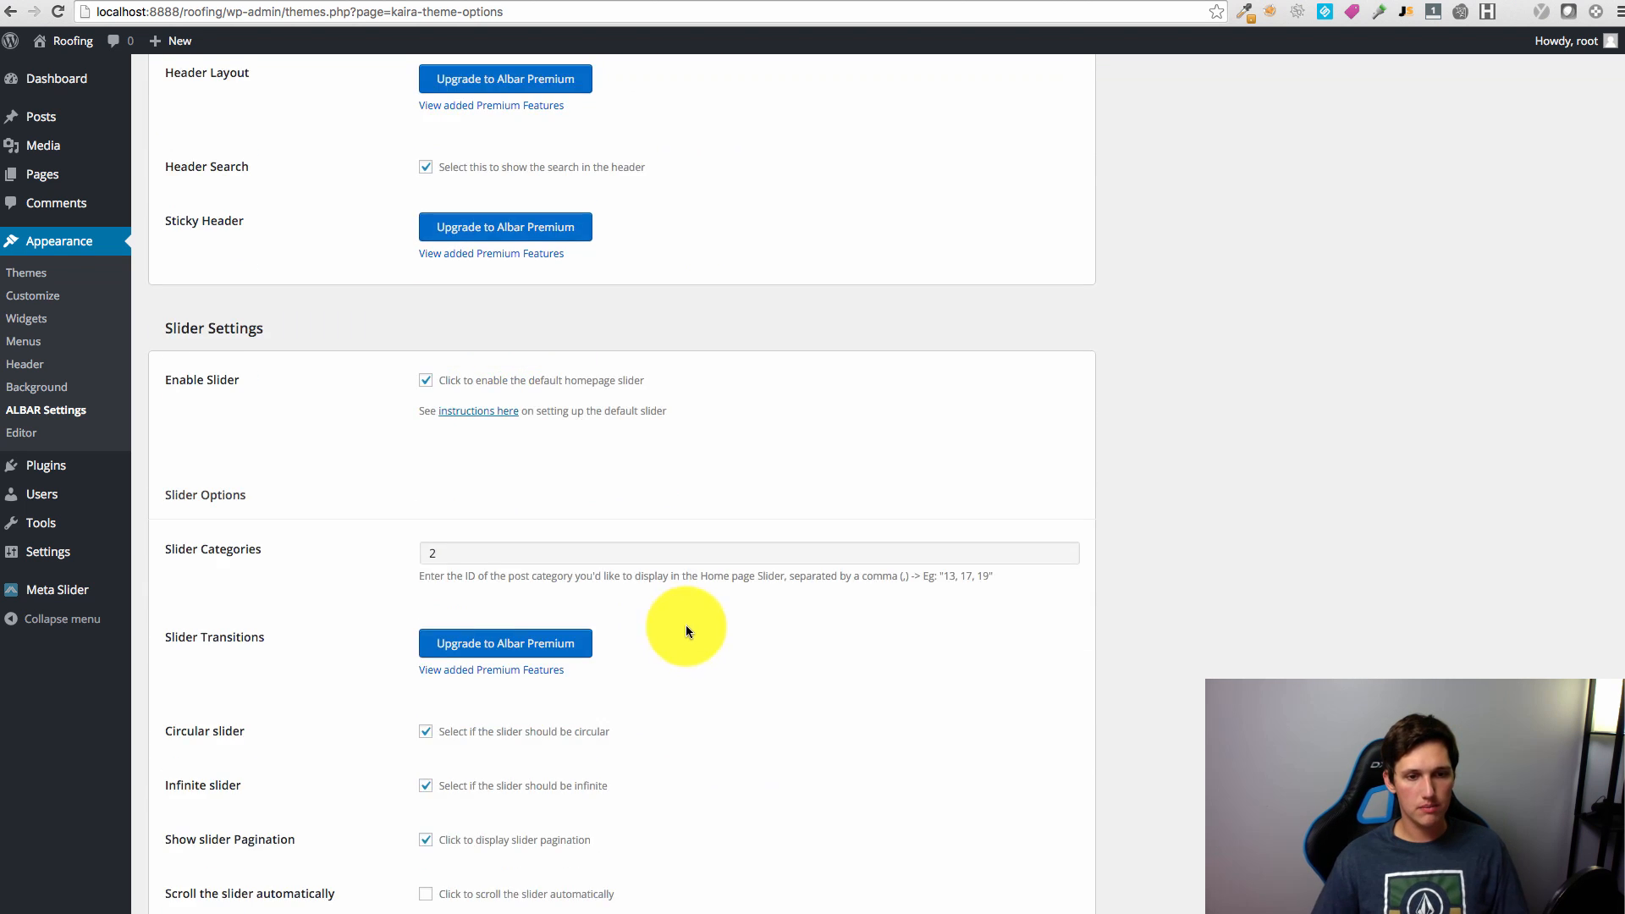
Step: Fill in the social email address, leaving Skype, Facebook, Twitter and Google Plus empty
{"action": "scroll", "coordinate": [690, 636], "scroll_direction": "down", "scroll_amount": 12}
{"action": "left_click", "coordinate": [530, 458]}
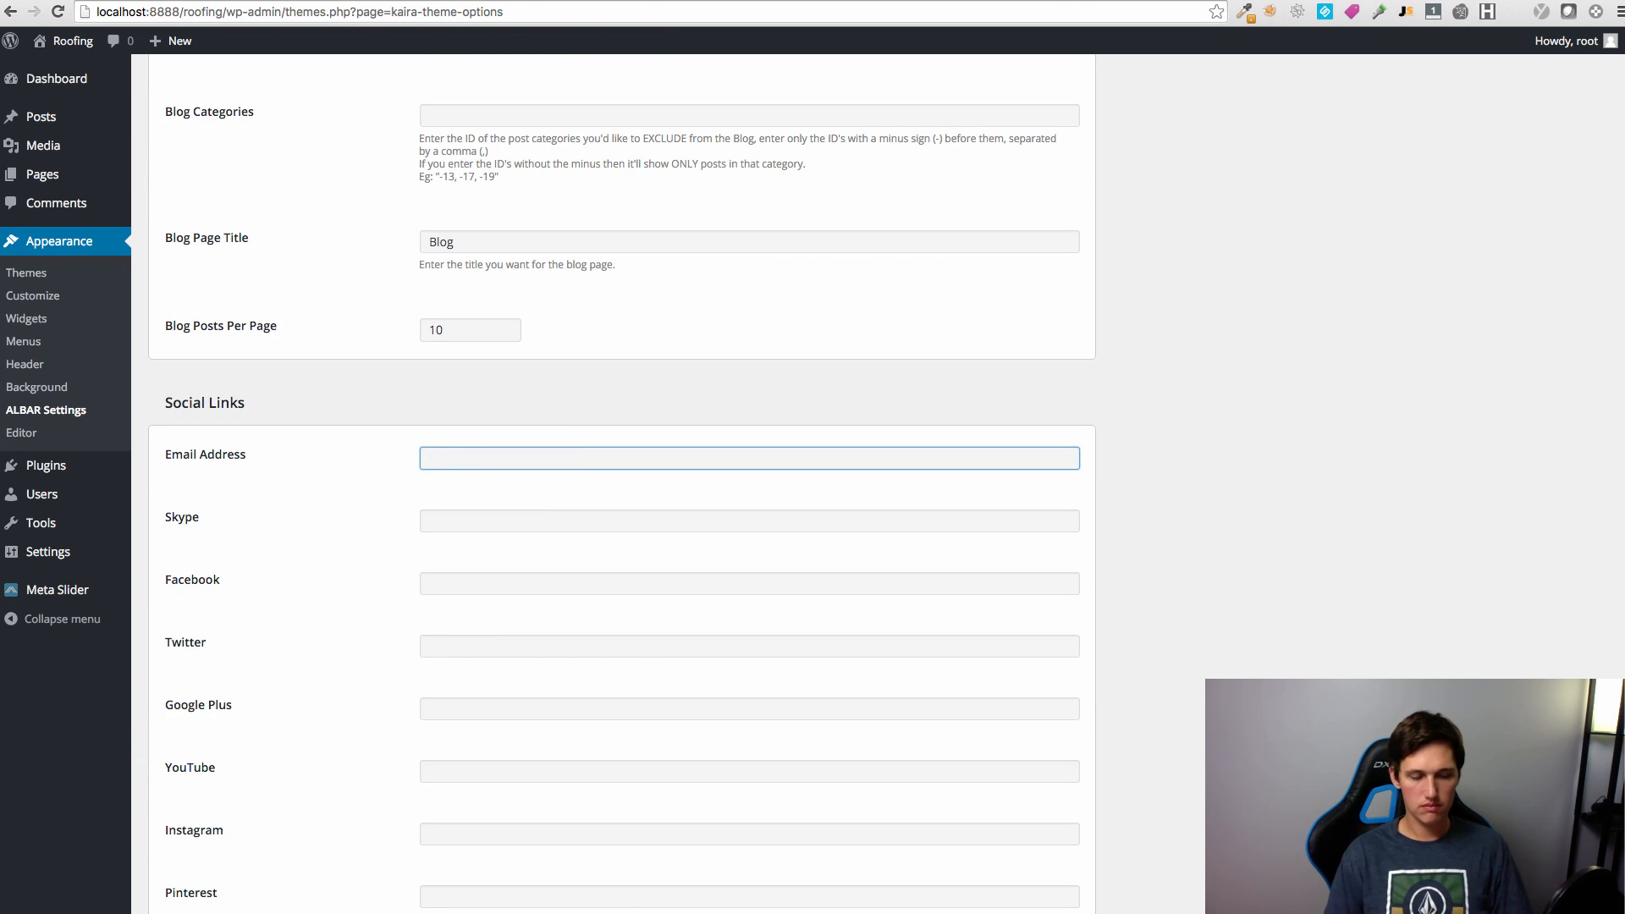
{"action": "key", "text": "Tab"}
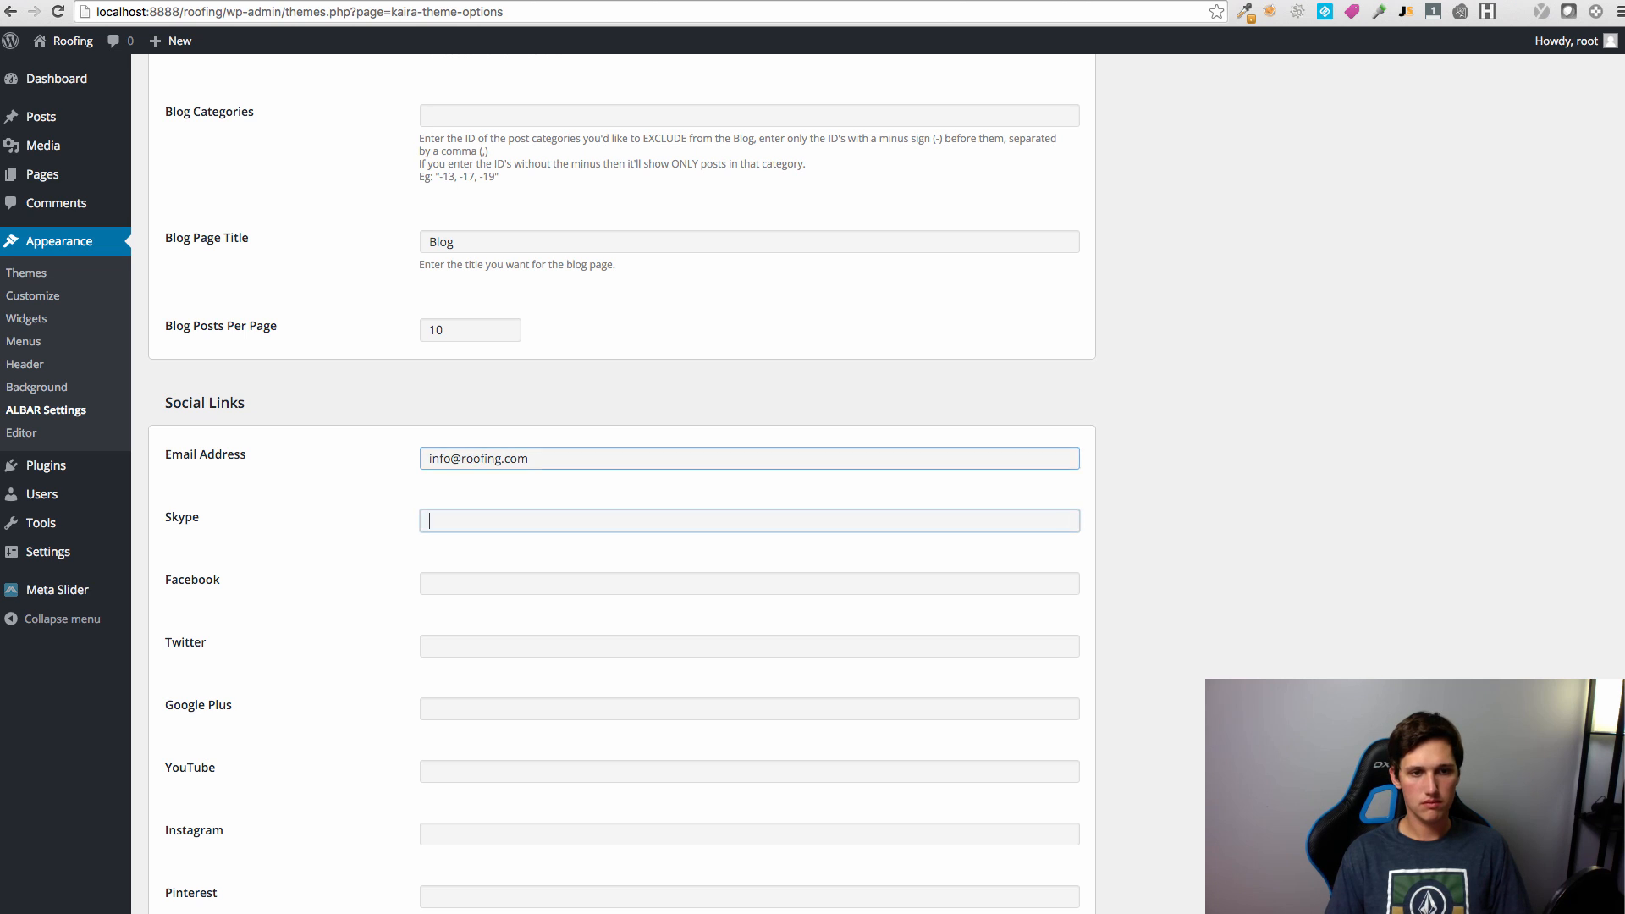
{"action": "key", "text": "Tab"}
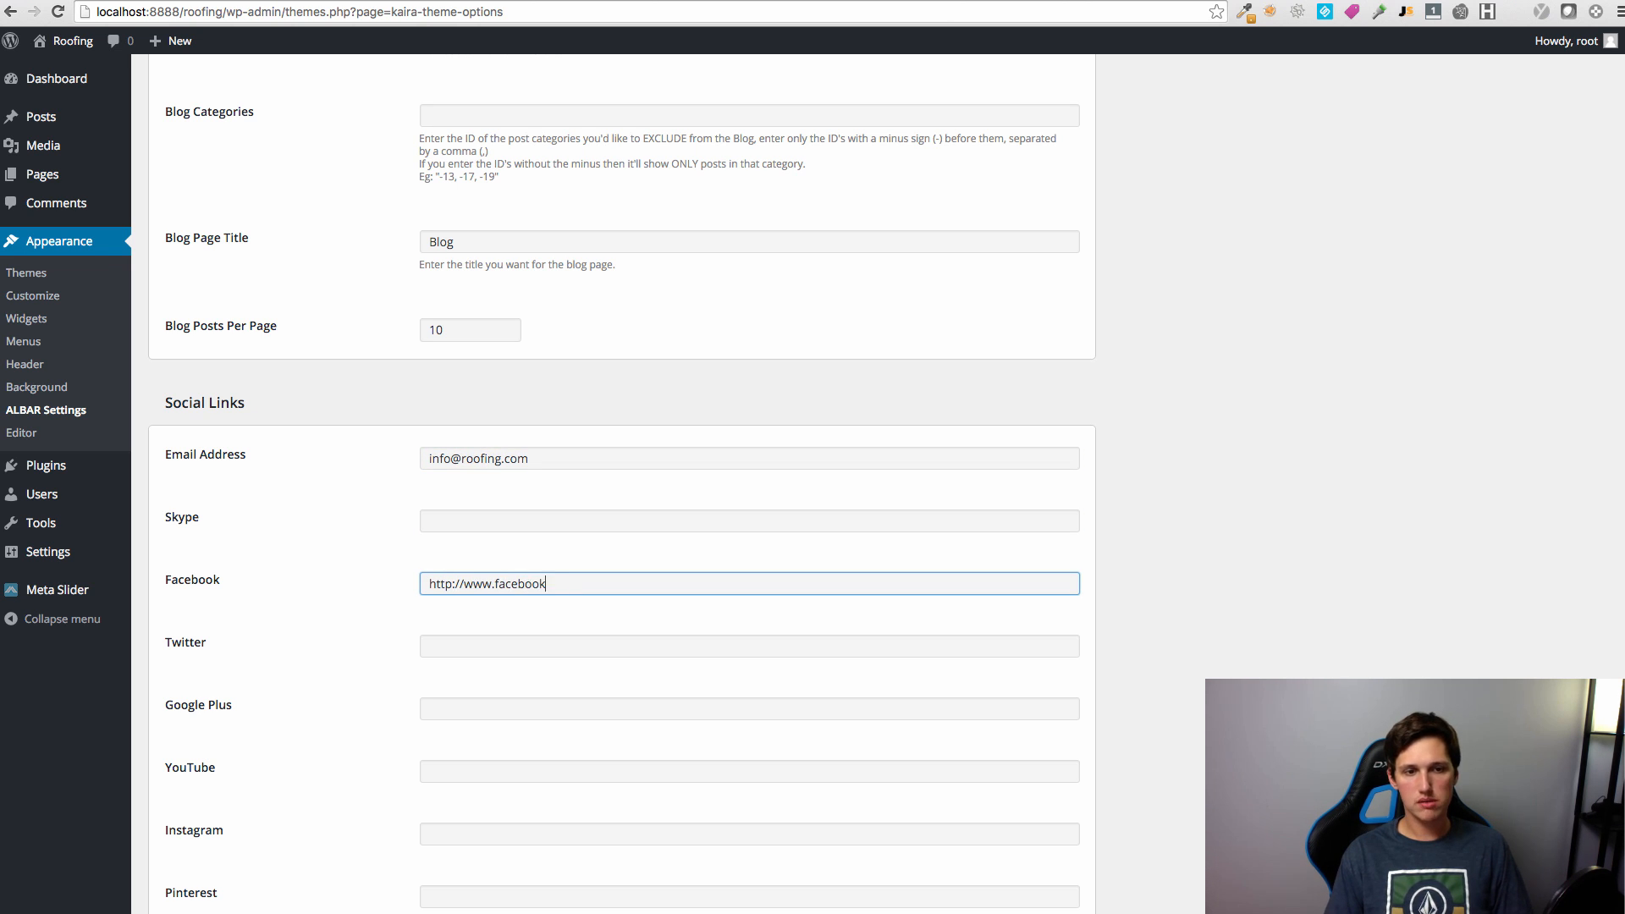
{"action": "key", "text": "Tab"}
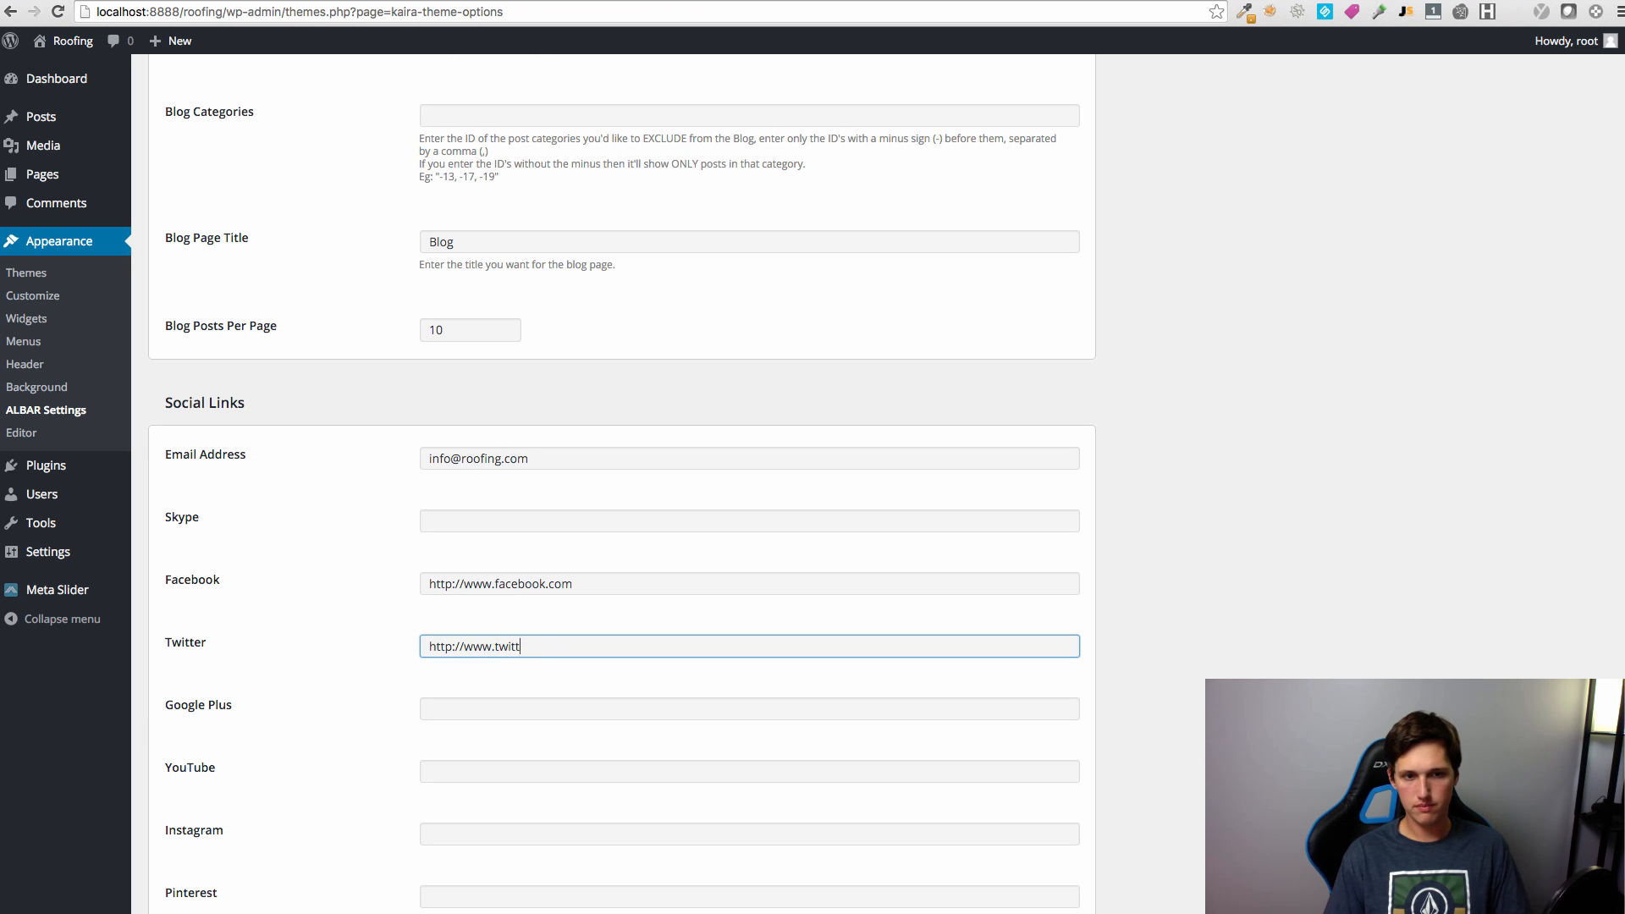
{"action": "key", "text": "Tab"}
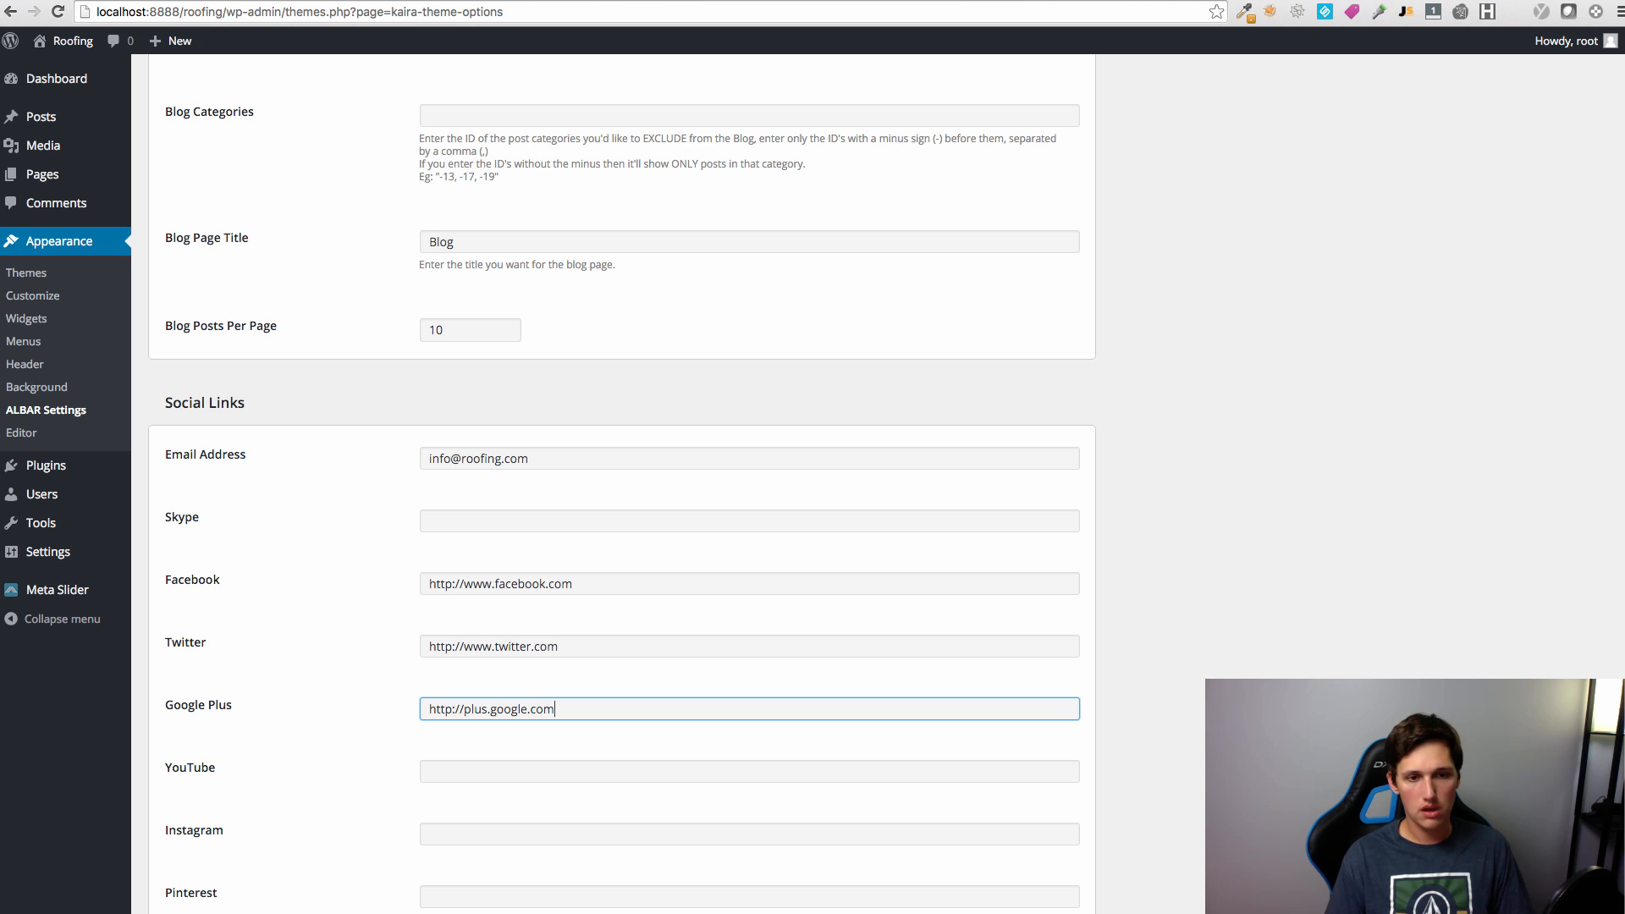
{"action": "key", "text": "Tab"}
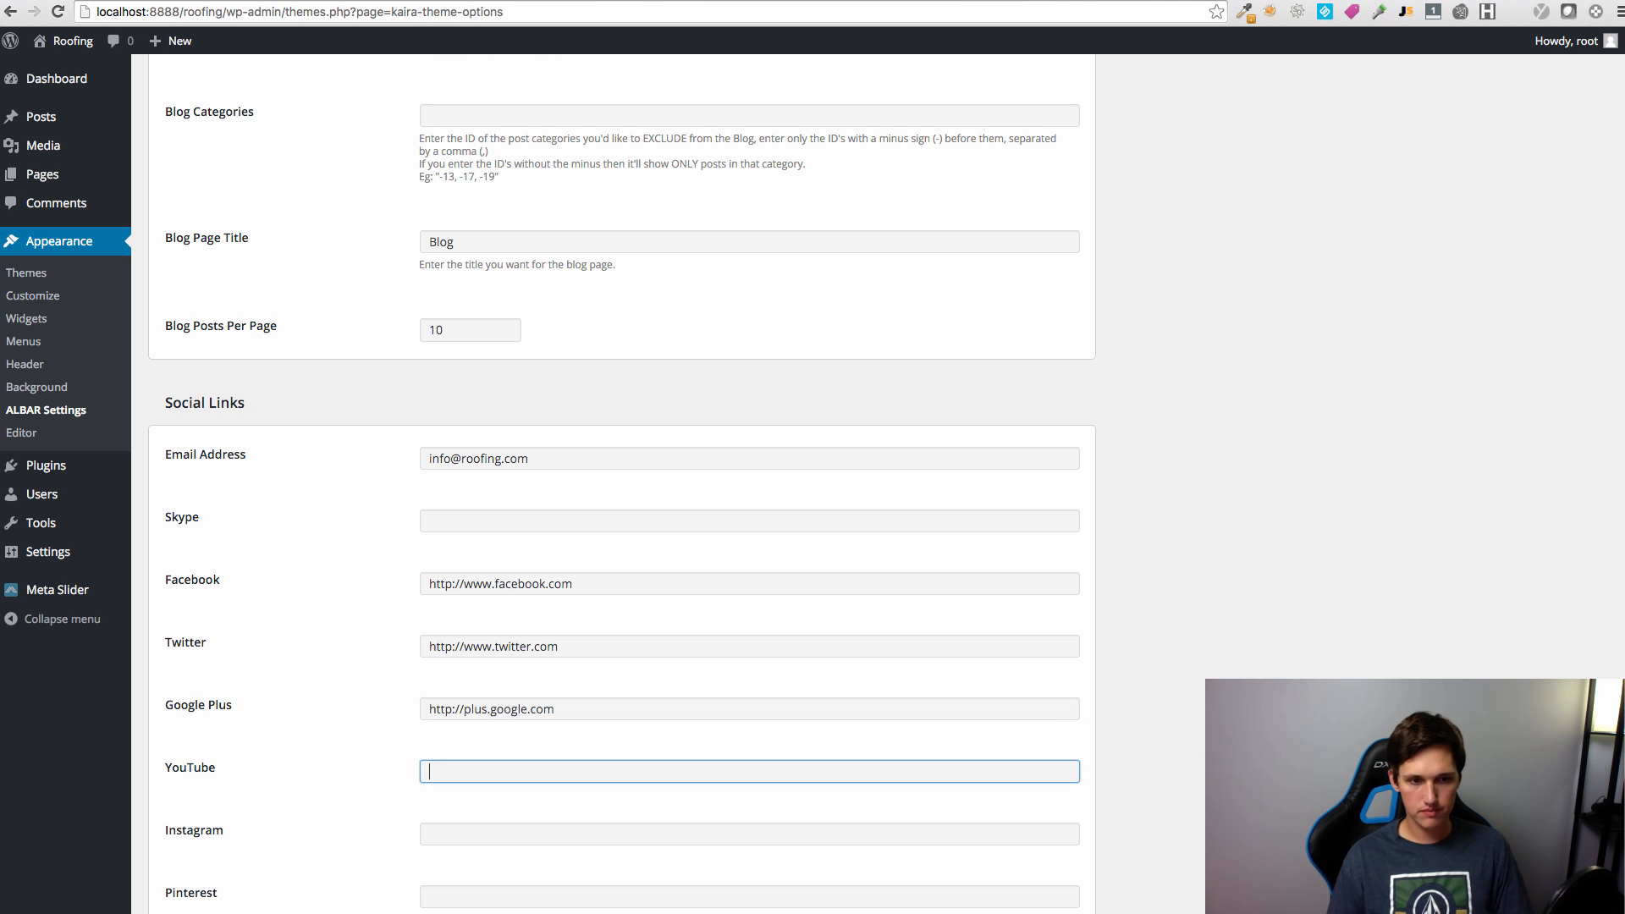
{"action": "scroll", "coordinate": [550, 470], "scroll_direction": "down", "scroll_amount": 3}
Step: Set the header address to Milwaukee, WI, plus the contact e-mail and phone number, and save
{"action": "type", "text": "http"}
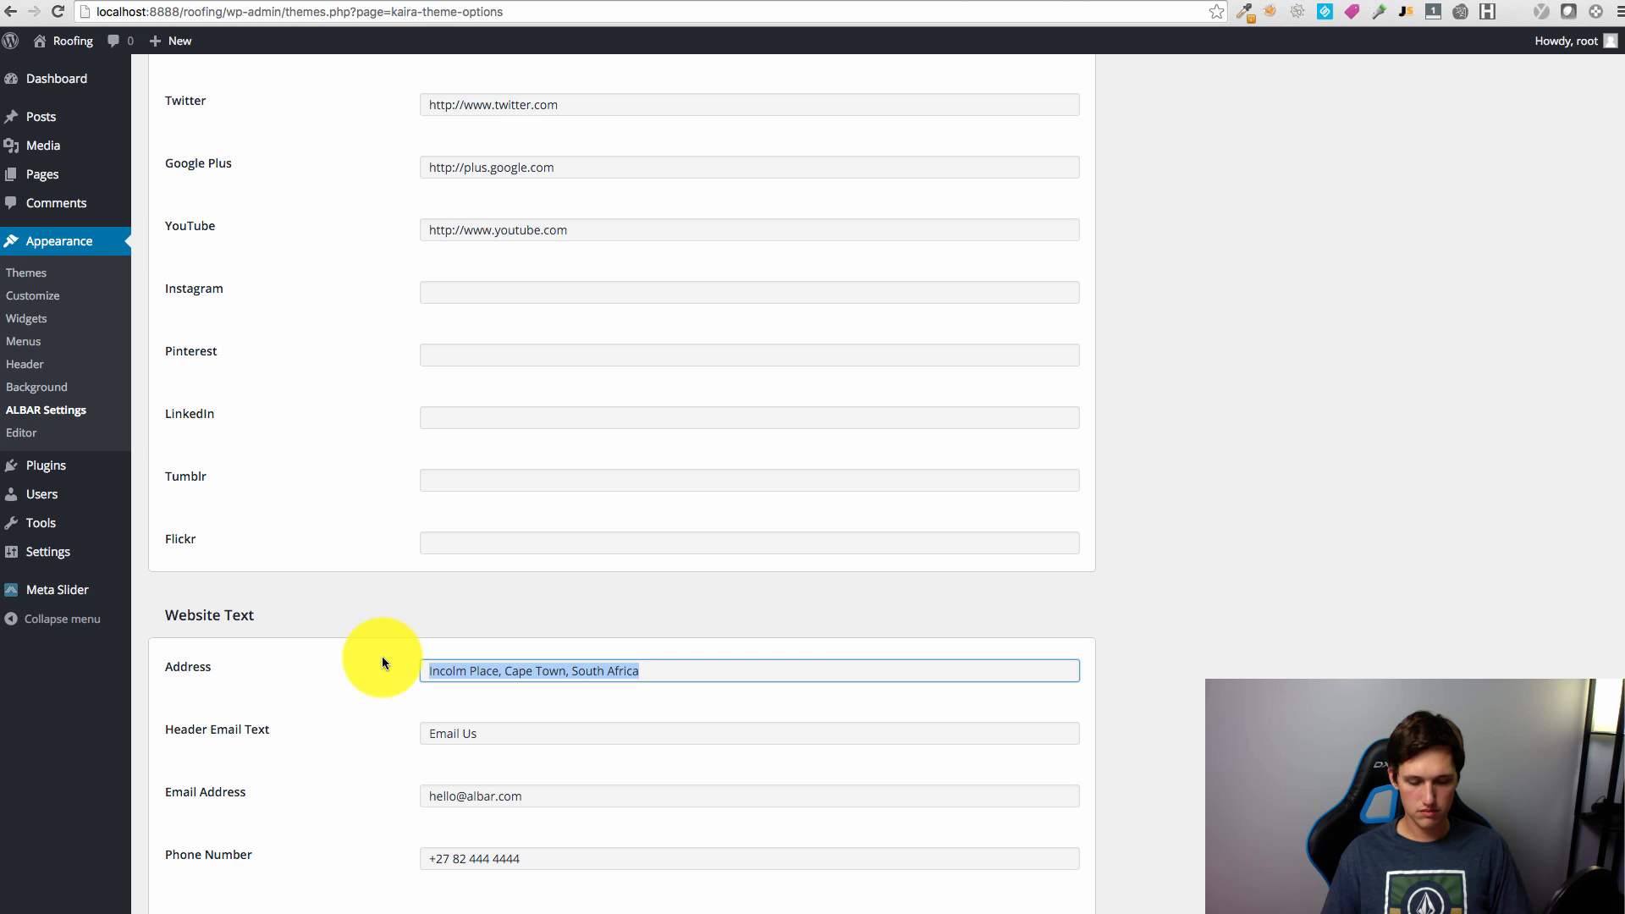
{"action": "type", "text": "Milwaukee, WI"}
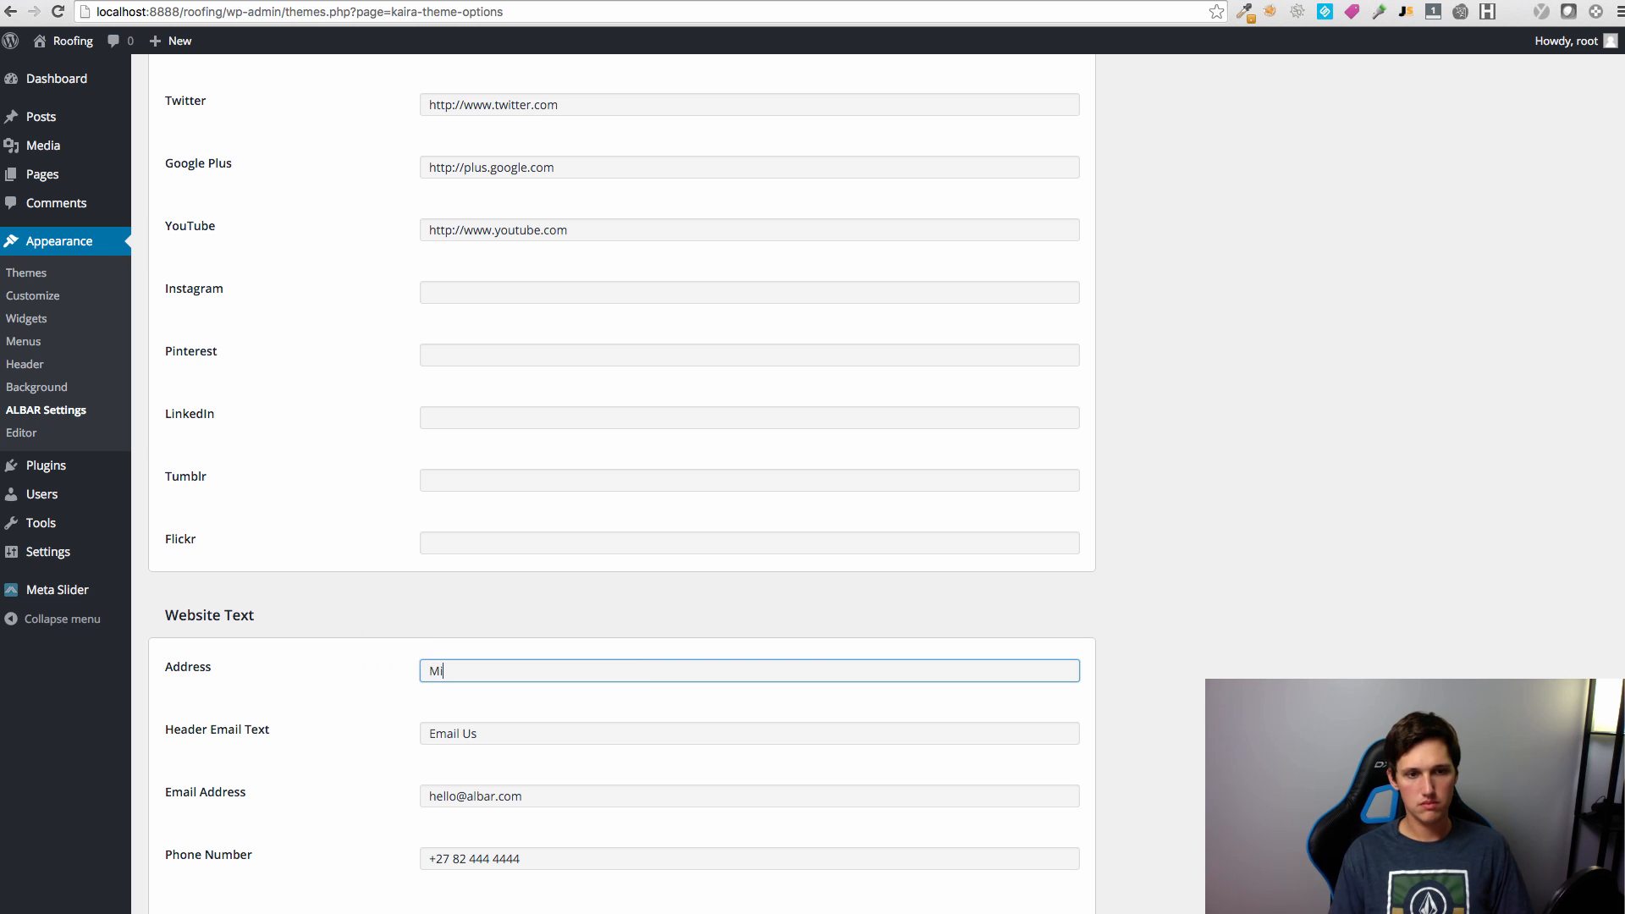
{"action": "key", "text": "Tab"}
{"action": "key", "text": "Tab"}
{"action": "key", "text": "Tab"}
{"action": "triple_click", "coordinate": [489, 796]}
{"action": "key", "text": "Tab"}
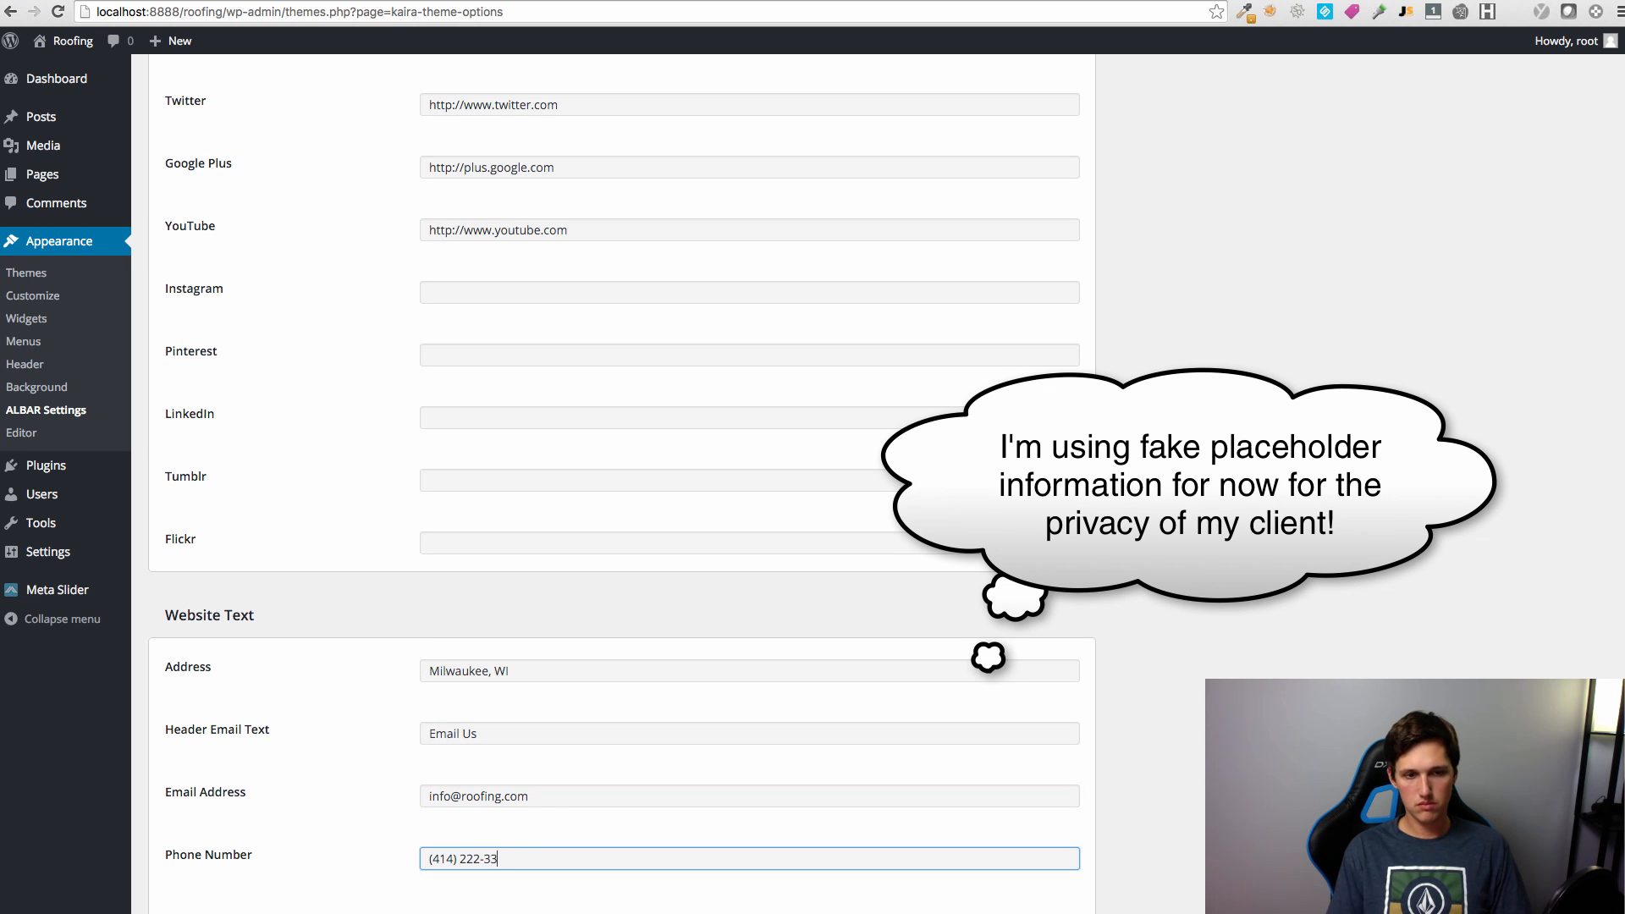
{"action": "scroll", "coordinate": [527, 816], "scroll_direction": "down", "scroll_amount": 10}
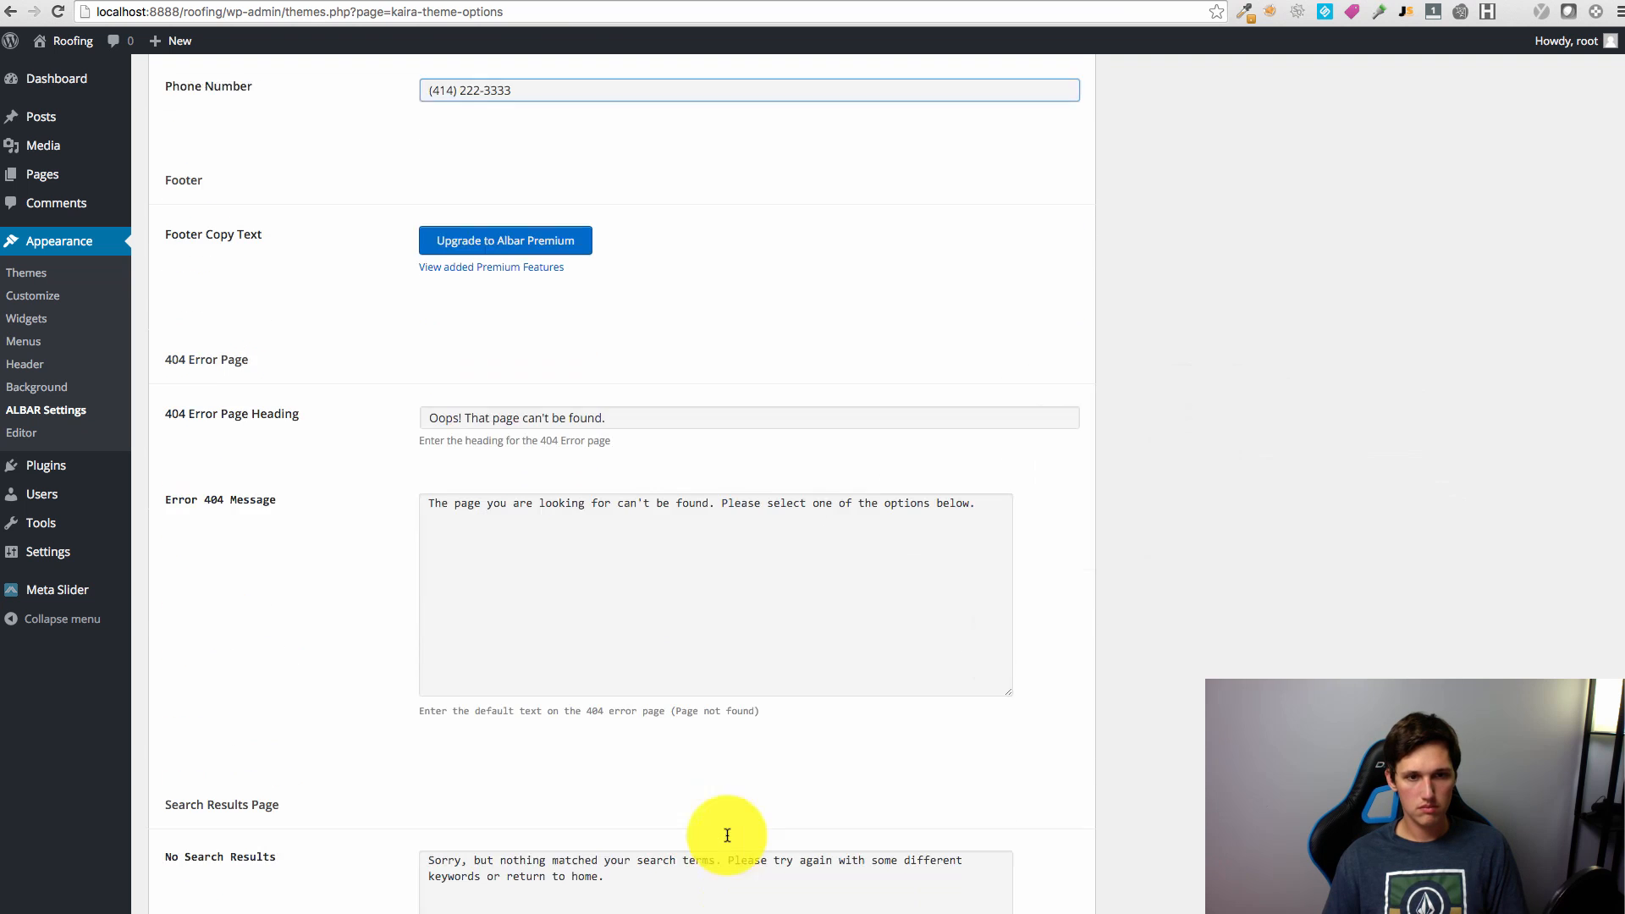
{"action": "scroll", "coordinate": [972, 424], "scroll_direction": "down", "scroll_amount": 5}
{"action": "left_click", "coordinate": [211, 787]}
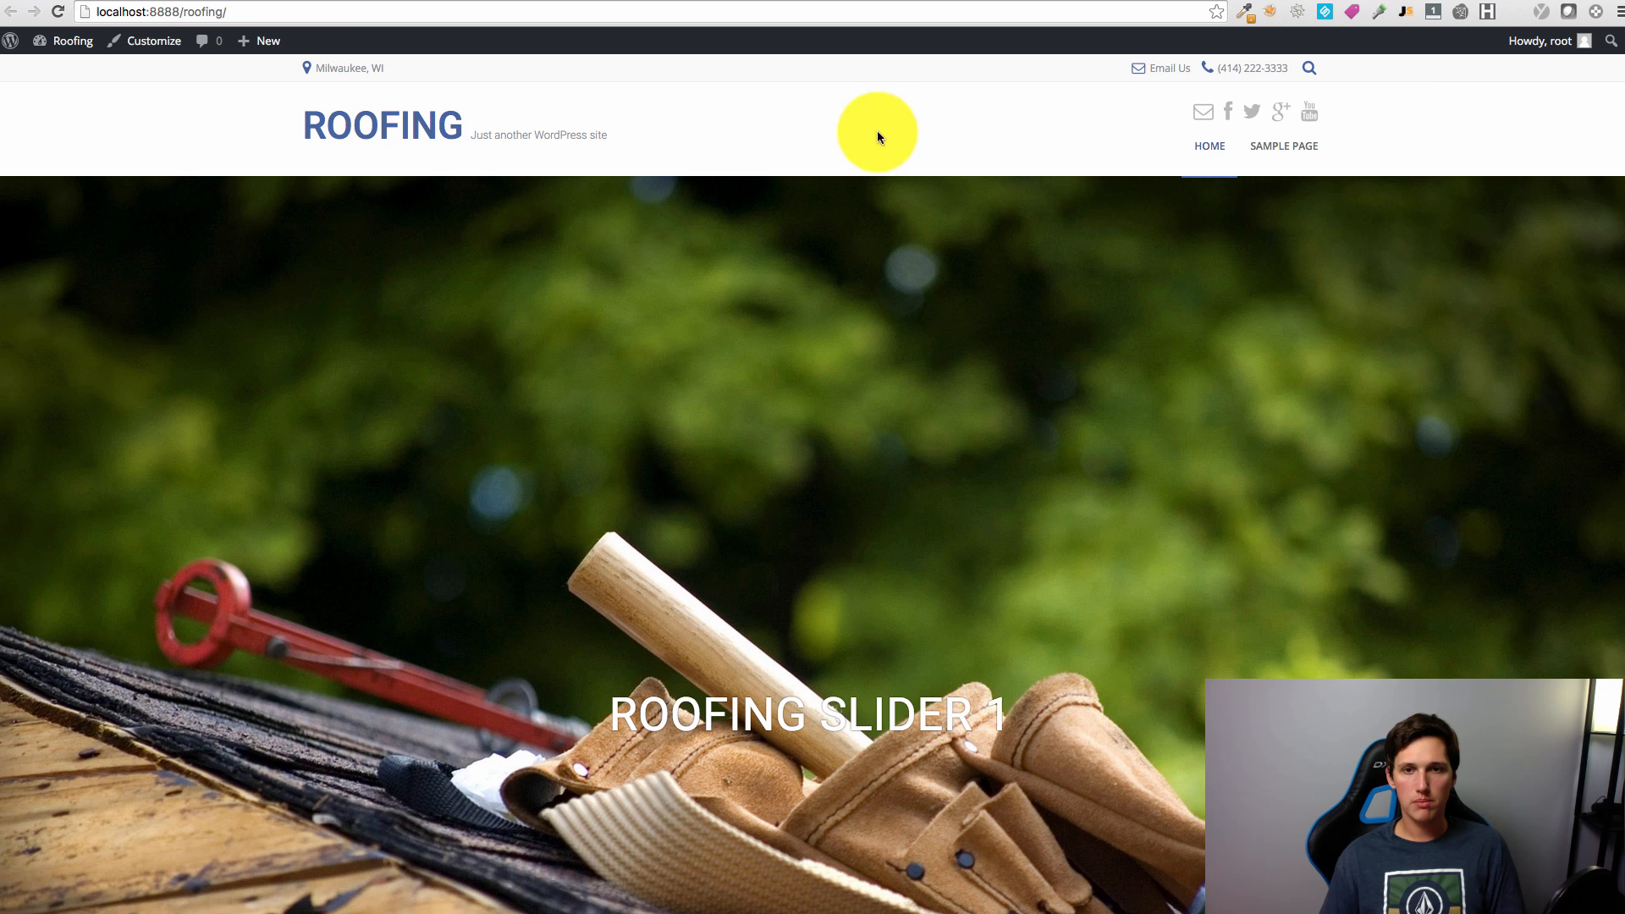
Step: Scroll through the live Roofing homepage to review the header contact details and slider
{"action": "scroll", "coordinate": [972, 327], "scroll_direction": "down", "scroll_amount": 1}
{"action": "scroll", "coordinate": [1012, 407], "scroll_direction": "up", "scroll_amount": 1}
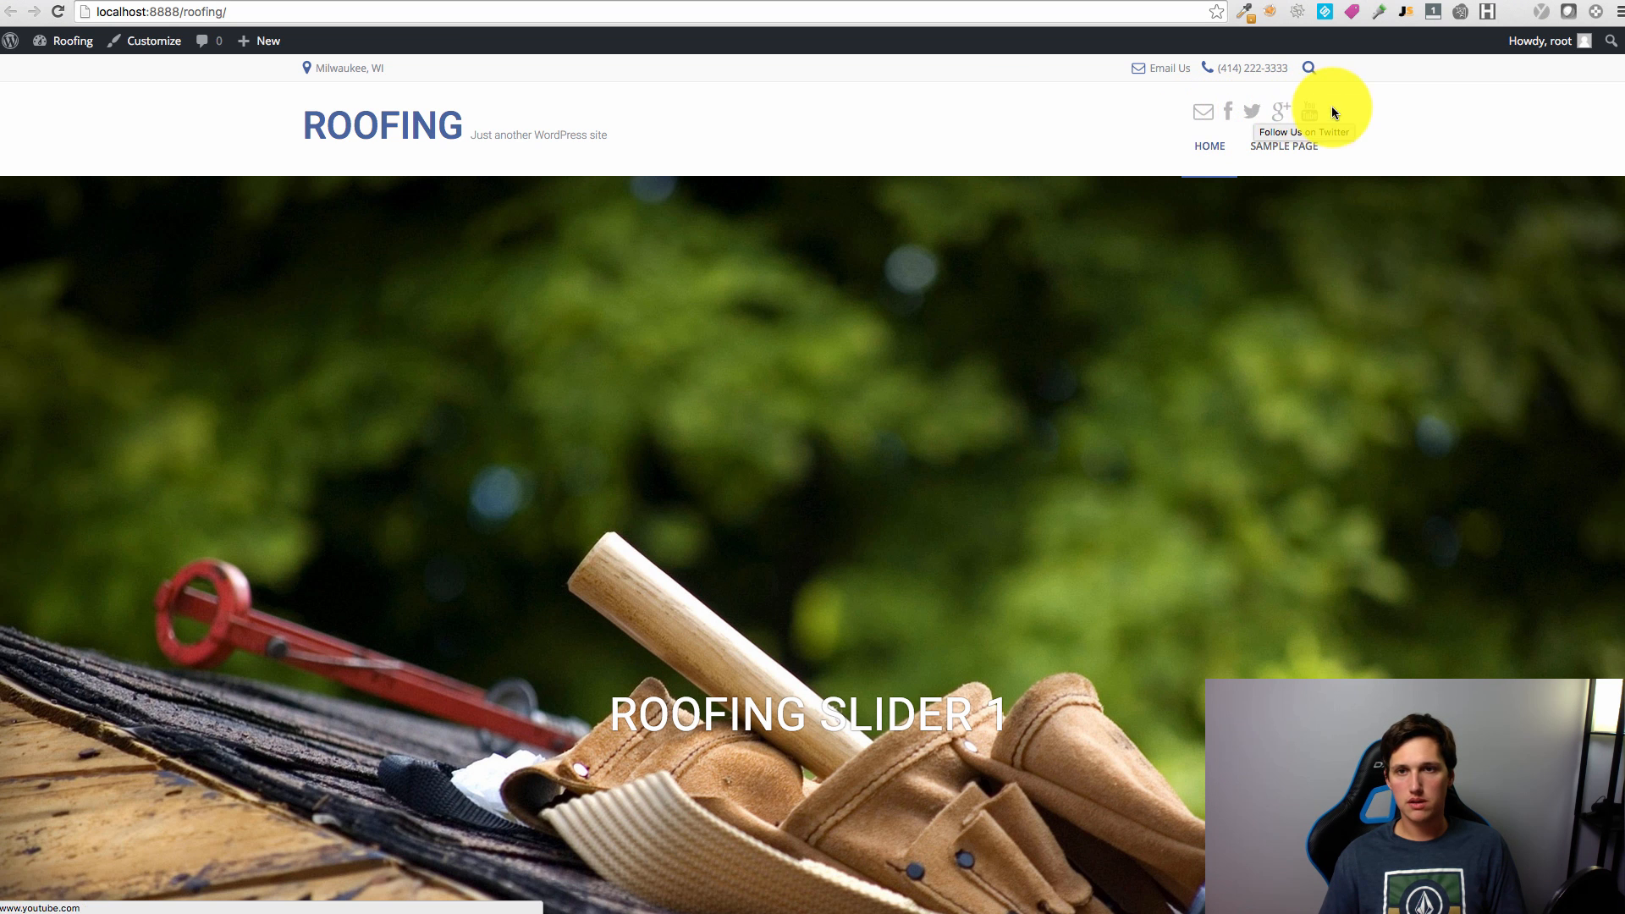
{"action": "scroll", "coordinate": [1111, 180], "scroll_direction": "down", "scroll_amount": 10}
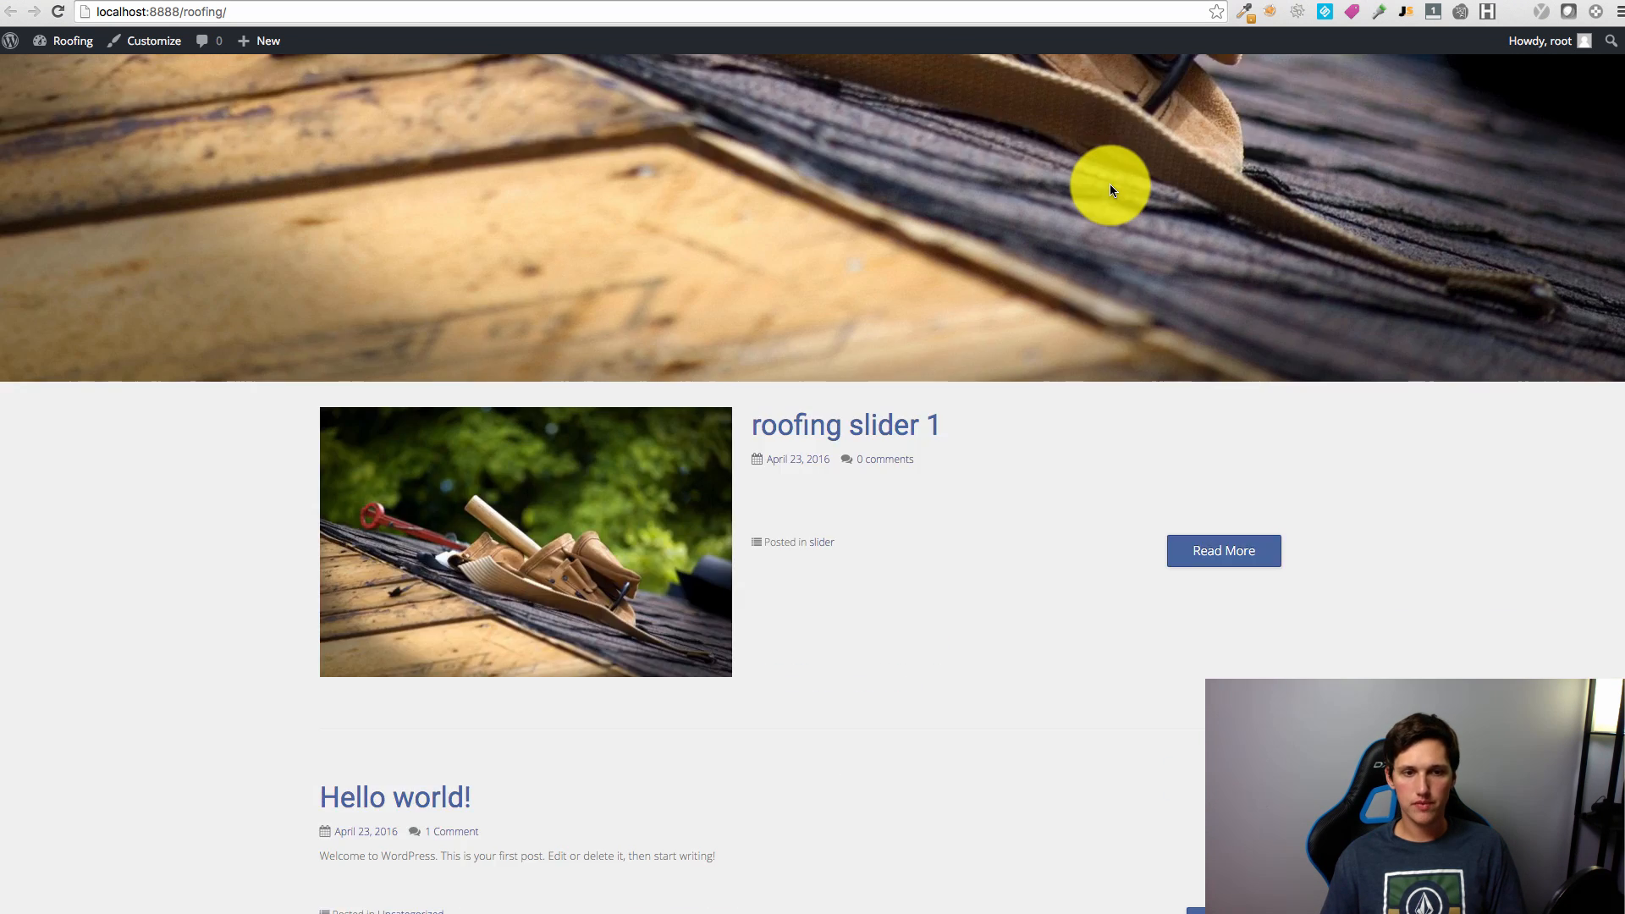
{"action": "scroll", "coordinate": [1109, 303], "scroll_direction": "up", "scroll_amount": 8}
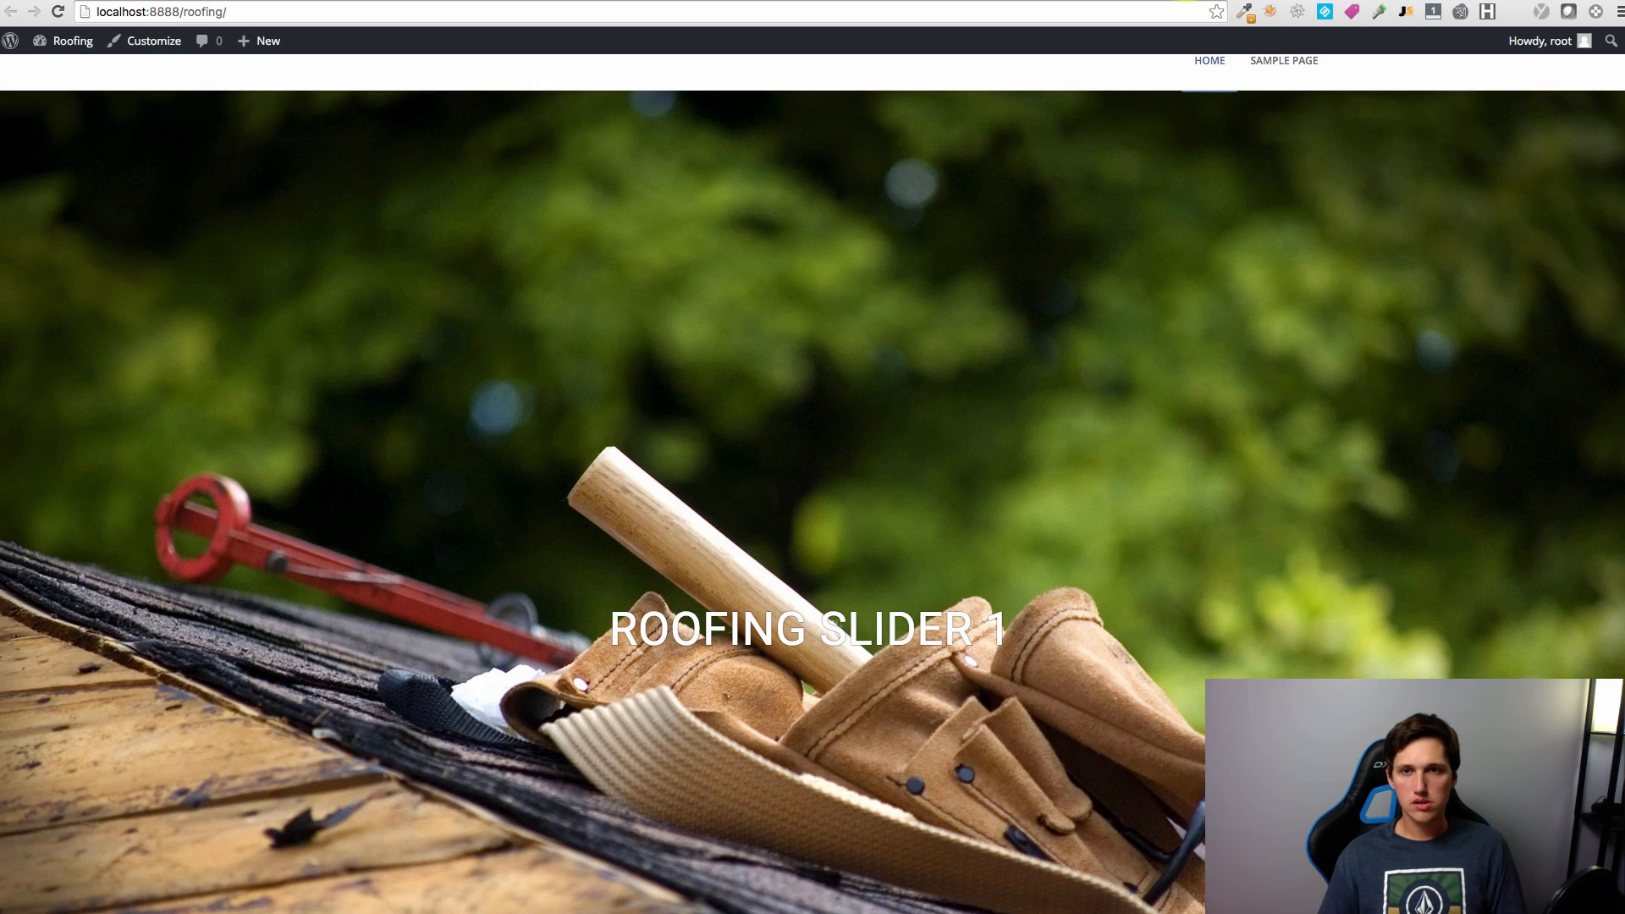
{"action": "left_click", "coordinate": [1429, 0]}
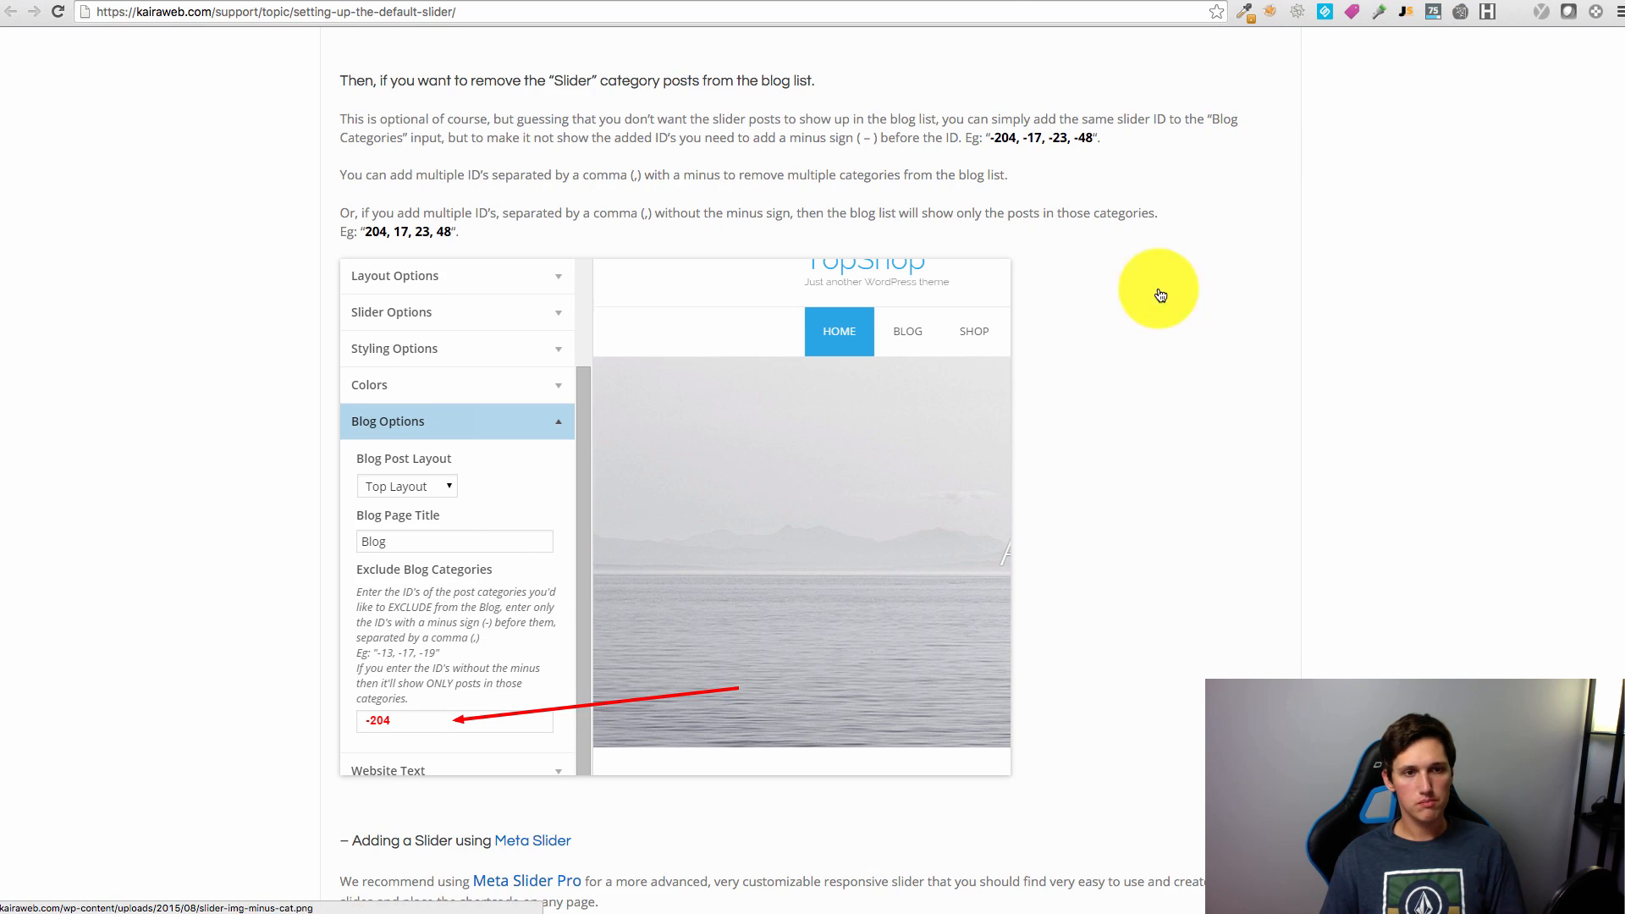
Step: Note the Customizer's 290 × 110 recommended header image size, then launch Adobe Photoshop
{"action": "scroll", "coordinate": [1153, 291], "scroll_direction": "down", "scroll_amount": 4}
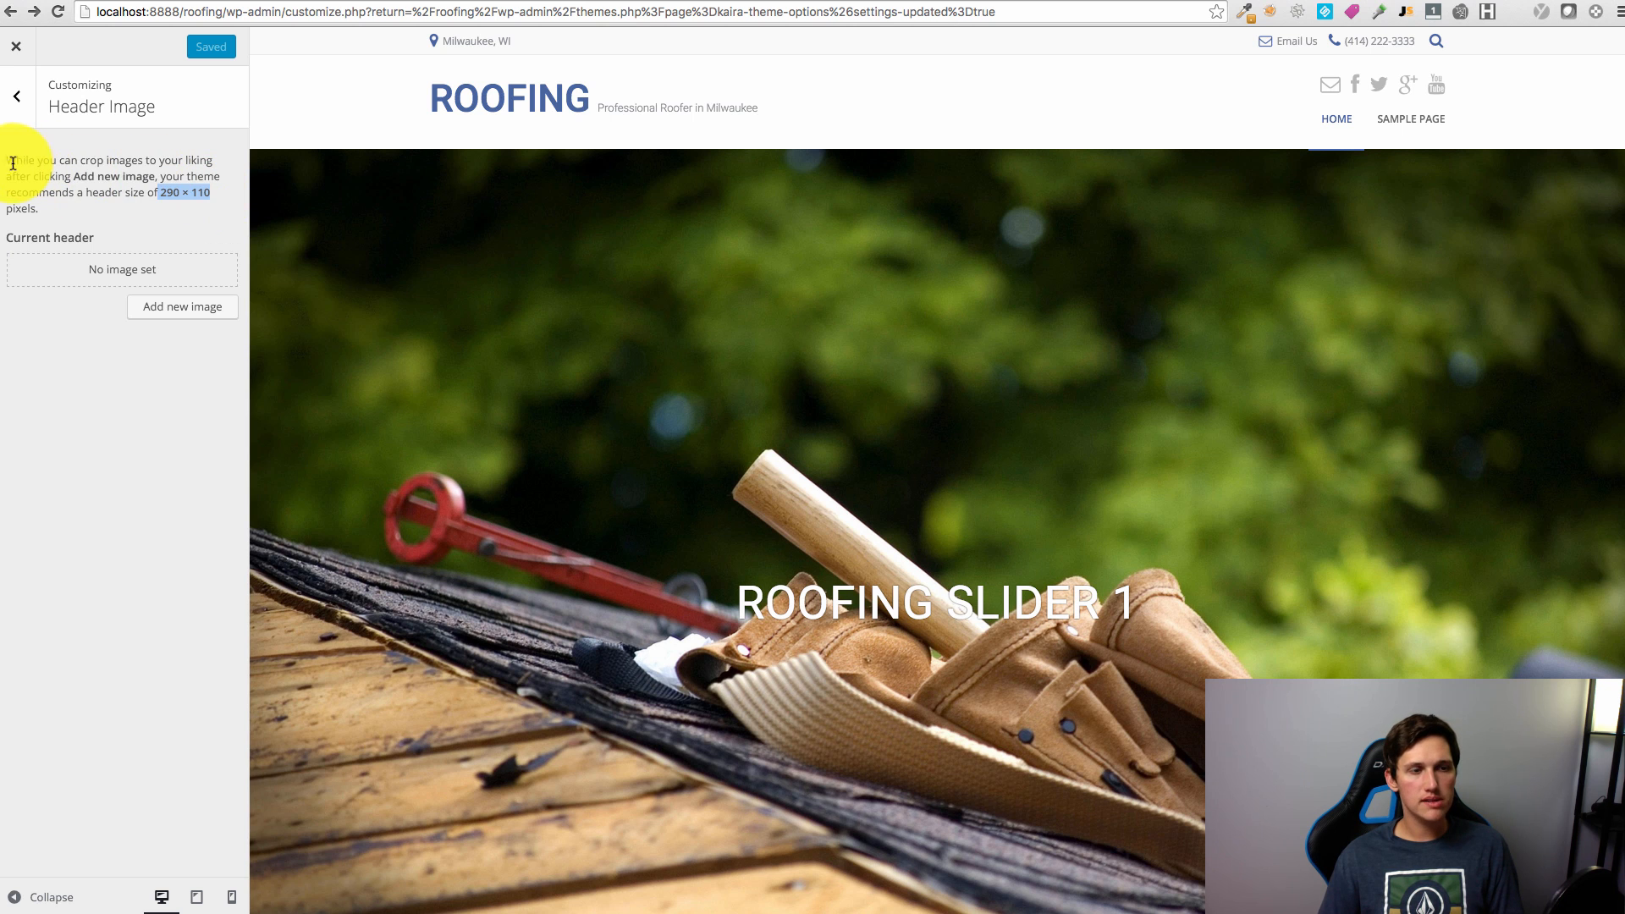
{"action": "left_click_drag", "start_coordinate": [2, 159], "coordinate": [211, 193]}
{"action": "left_click", "coordinate": [167, 191]}
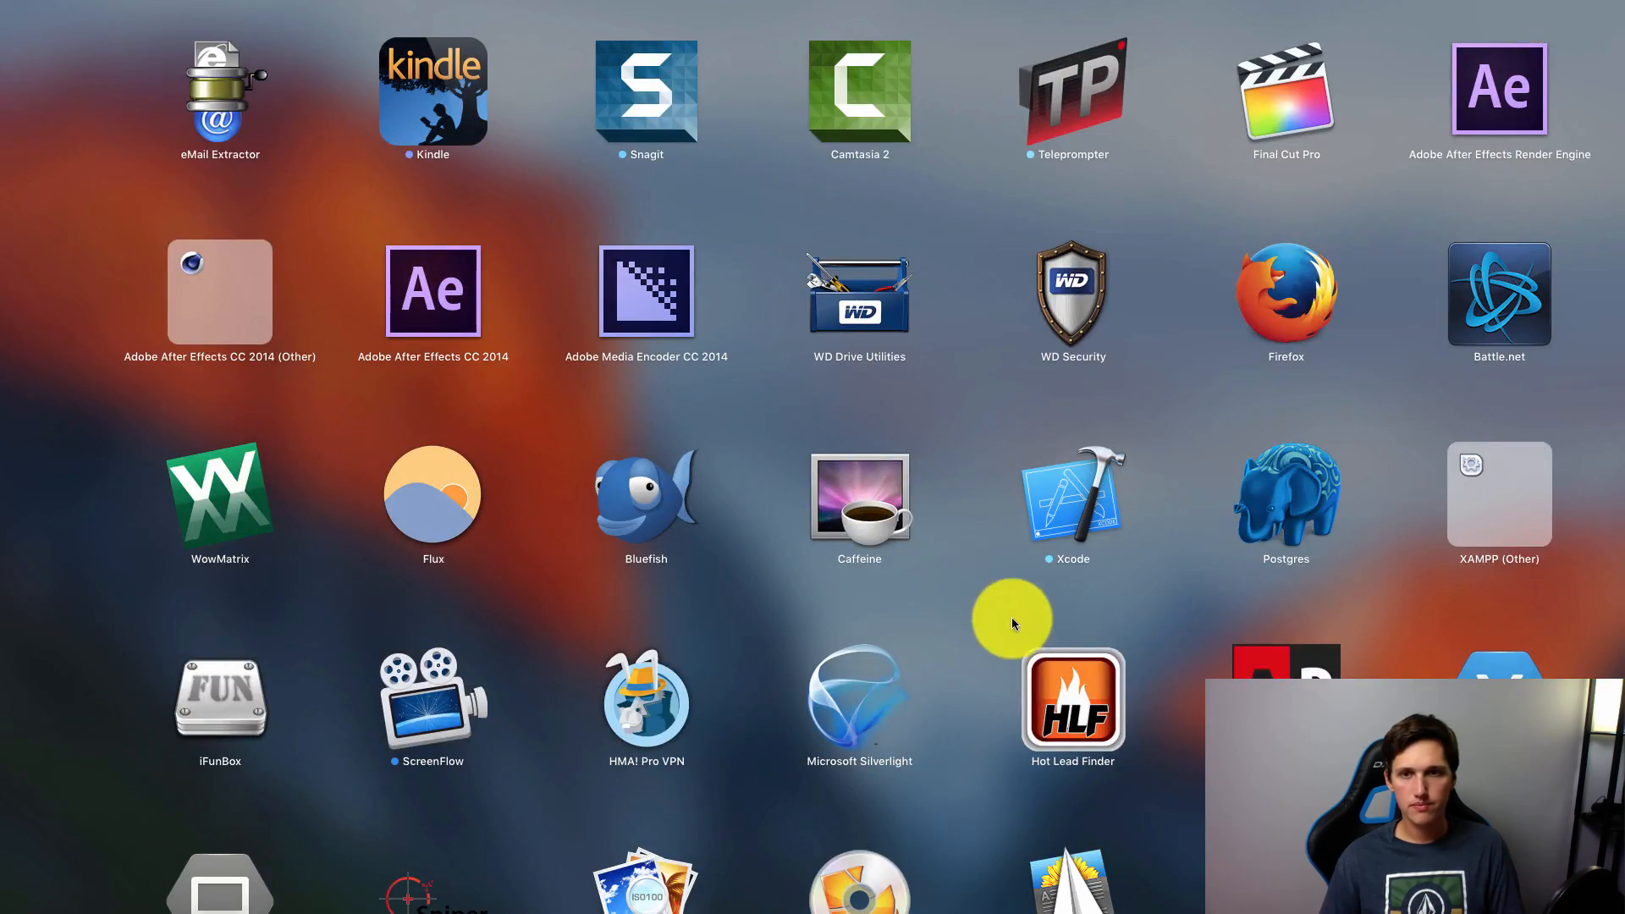
{"action": "scroll", "coordinate": [1009, 616], "scroll_direction": "right", "scroll_amount": 3}
{"action": "scroll", "coordinate": [931, 756], "scroll_direction": "right", "scroll_amount": 6}
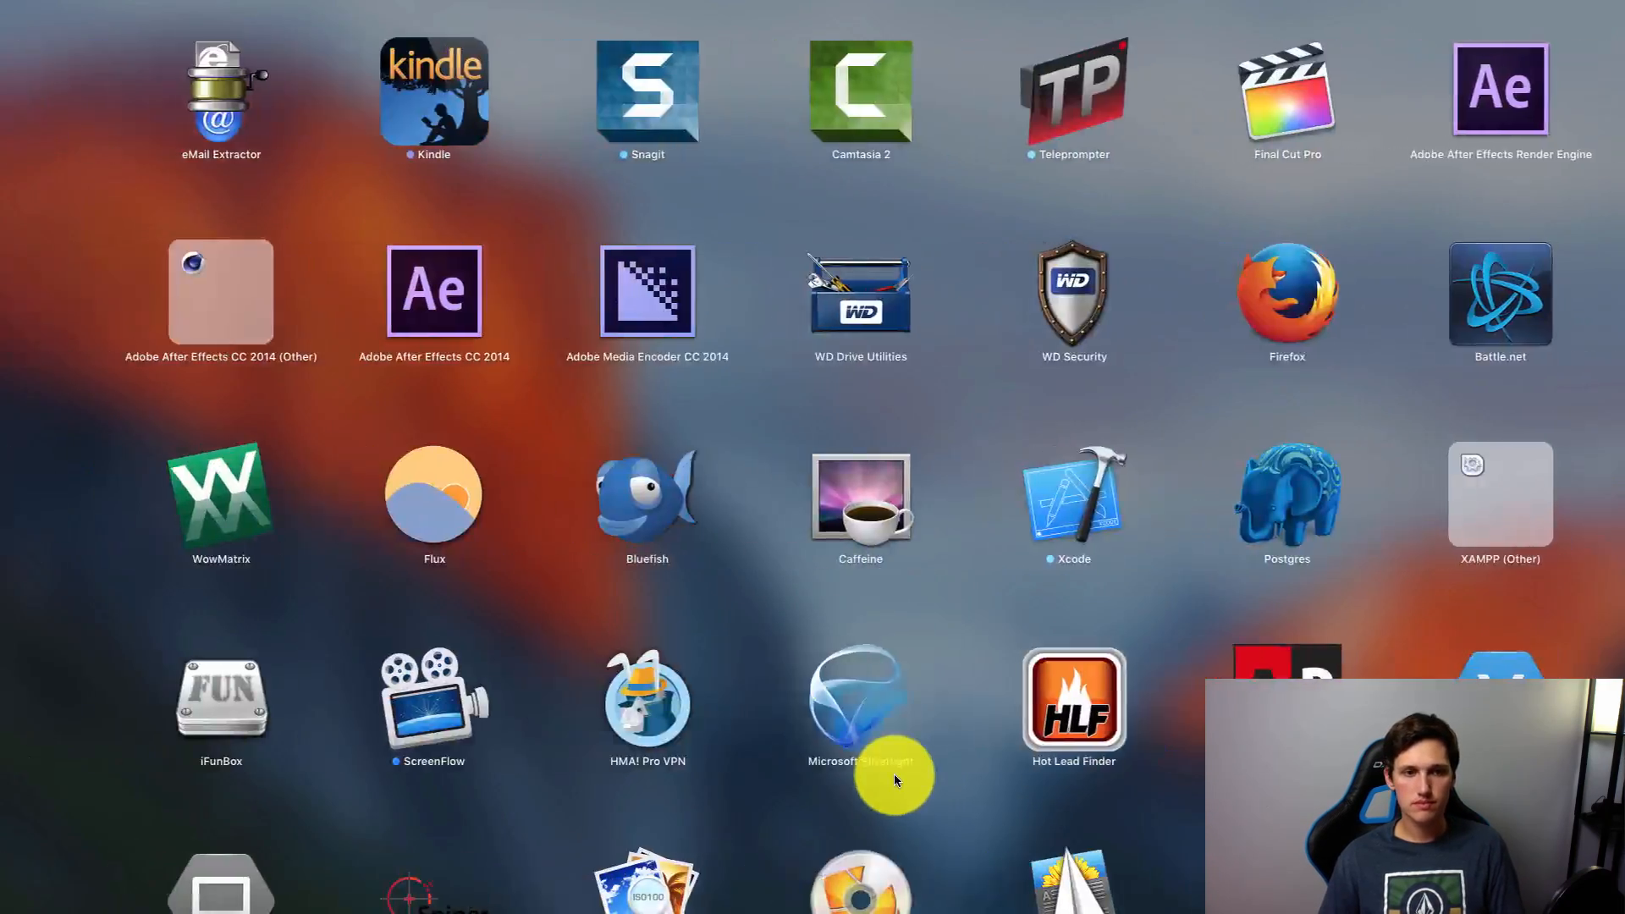
{"action": "left_click", "coordinate": [613, 312]}
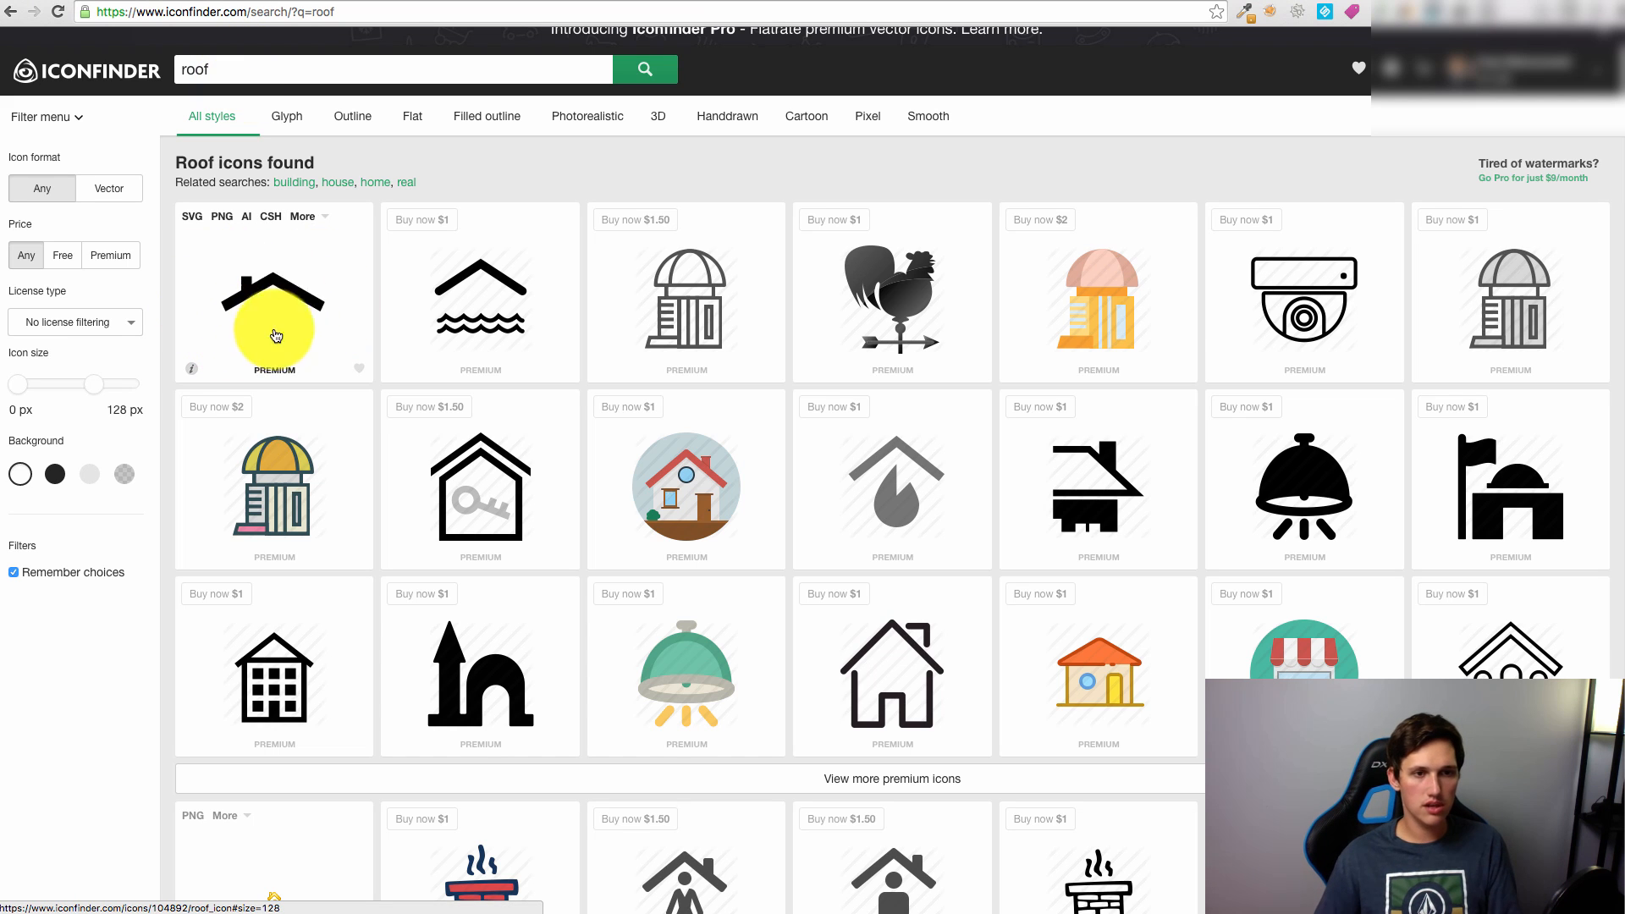
Step: Download the first roof icon from the Iconfinder 'roof' results as a PNG
{"action": "left_click", "coordinate": [222, 220]}
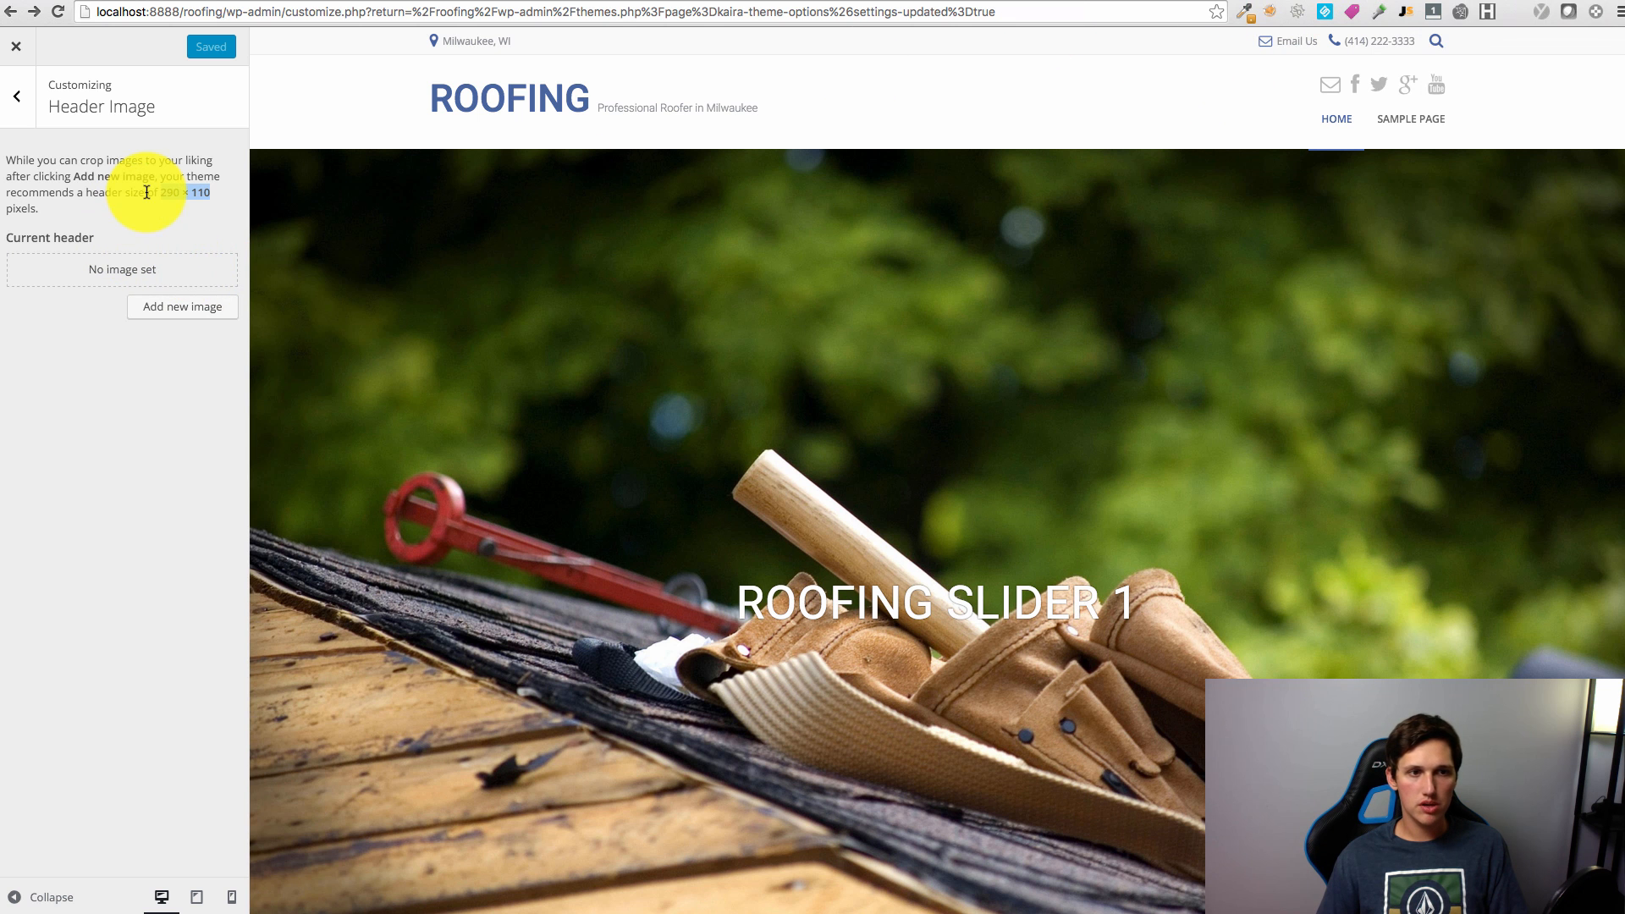
Step: Create a new 290 × 110 transparent Photoshop document
{"action": "key", "text": "super+Tab"}
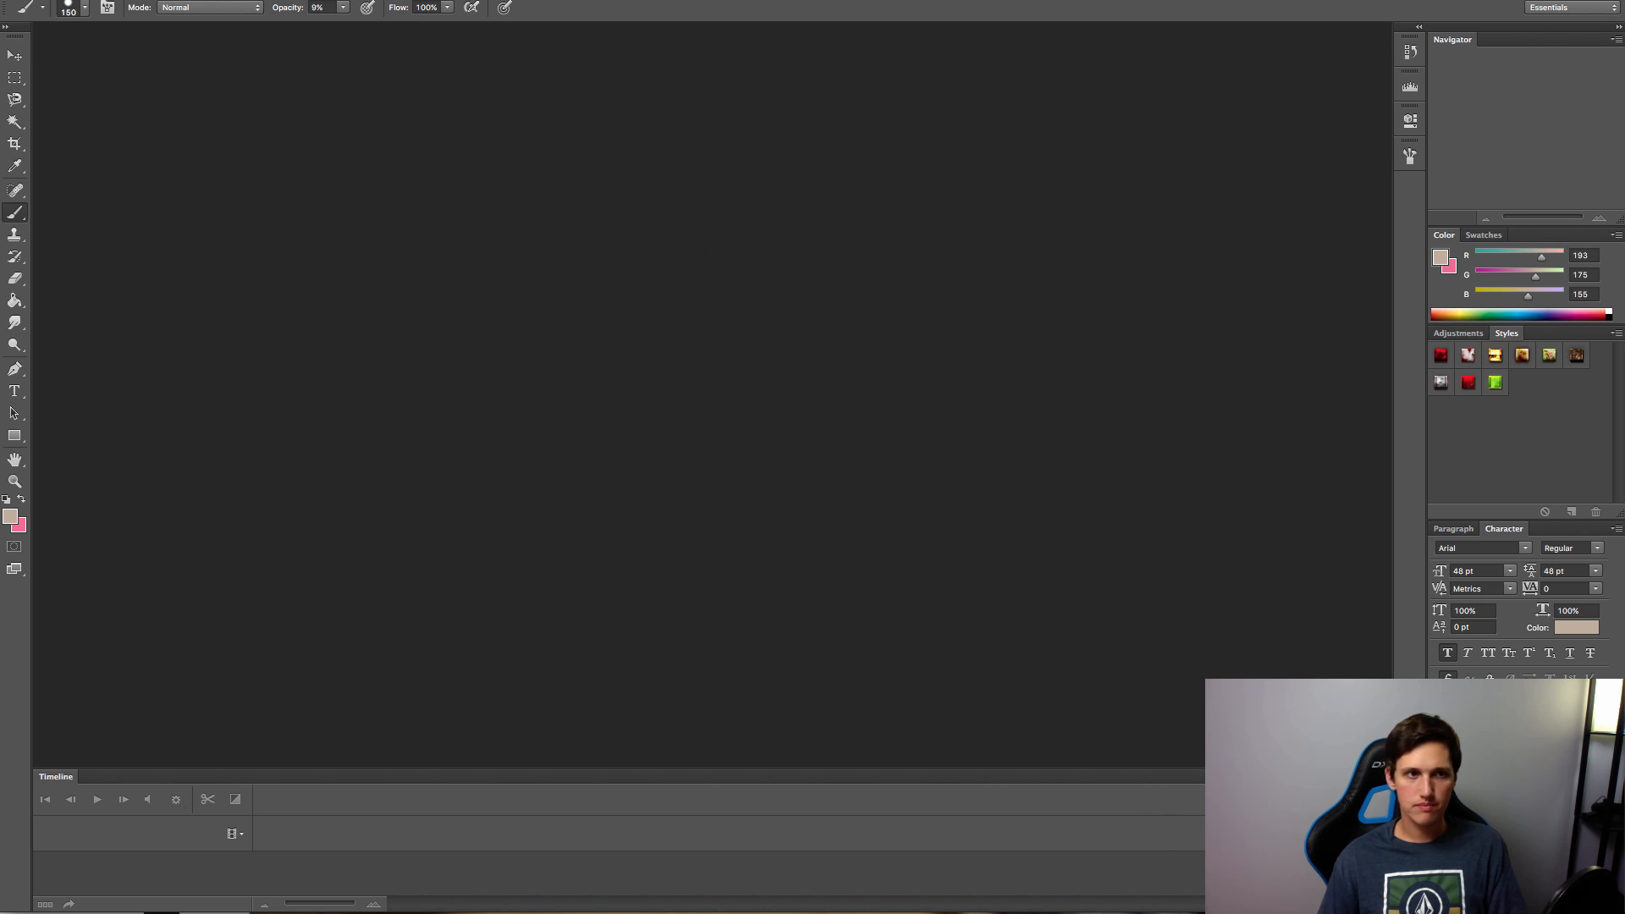
{"action": "left_click", "coordinate": [0, 0]}
{"action": "left_click", "coordinate": [5, 0]}
{"action": "double_click", "coordinate": [582, 497]}
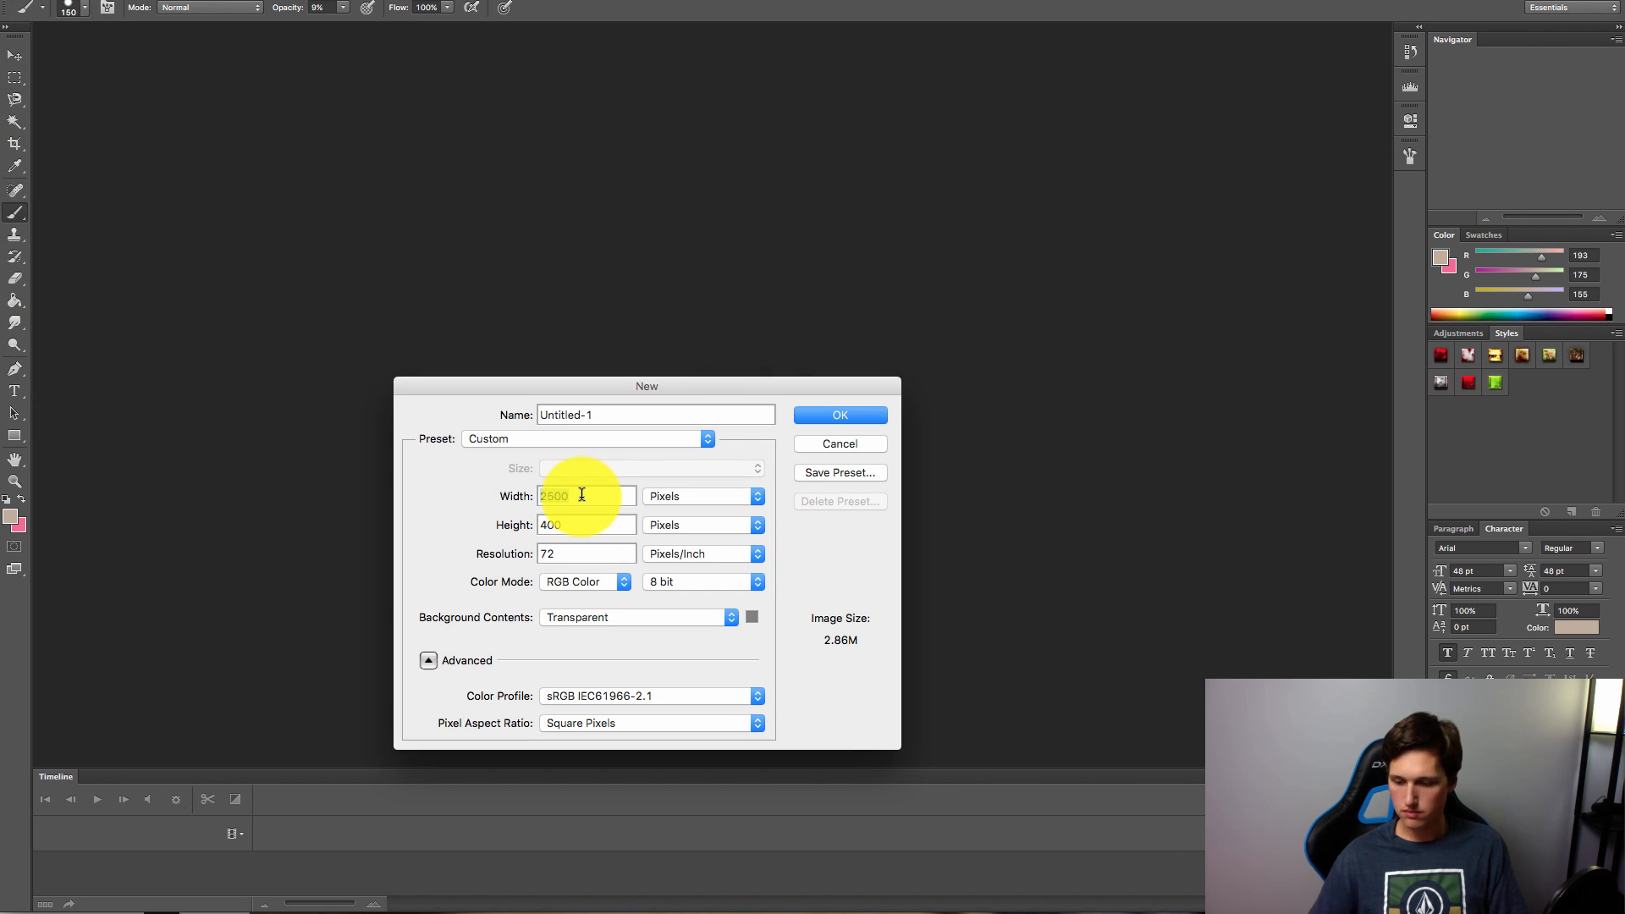
{"action": "type", "text": "290"}
{"action": "type", "text": "110"}
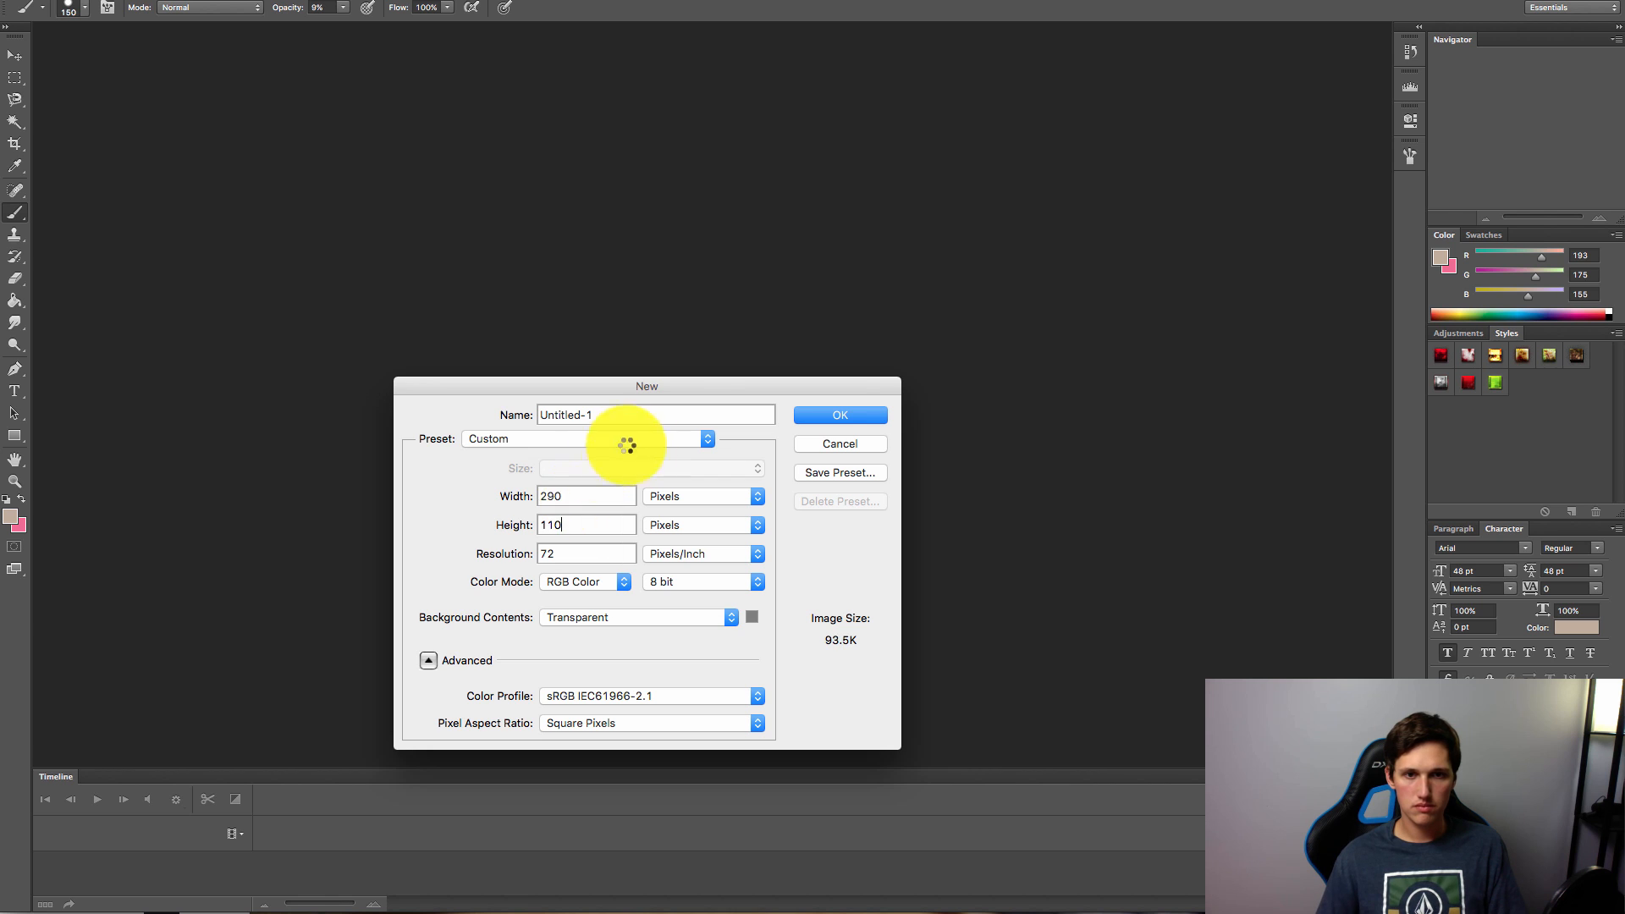
{"action": "left_click", "coordinate": [805, 416]}
Step: Place the downloaded roof icon at the canvas's upper left
{"action": "left_click", "coordinate": [15, 55]}
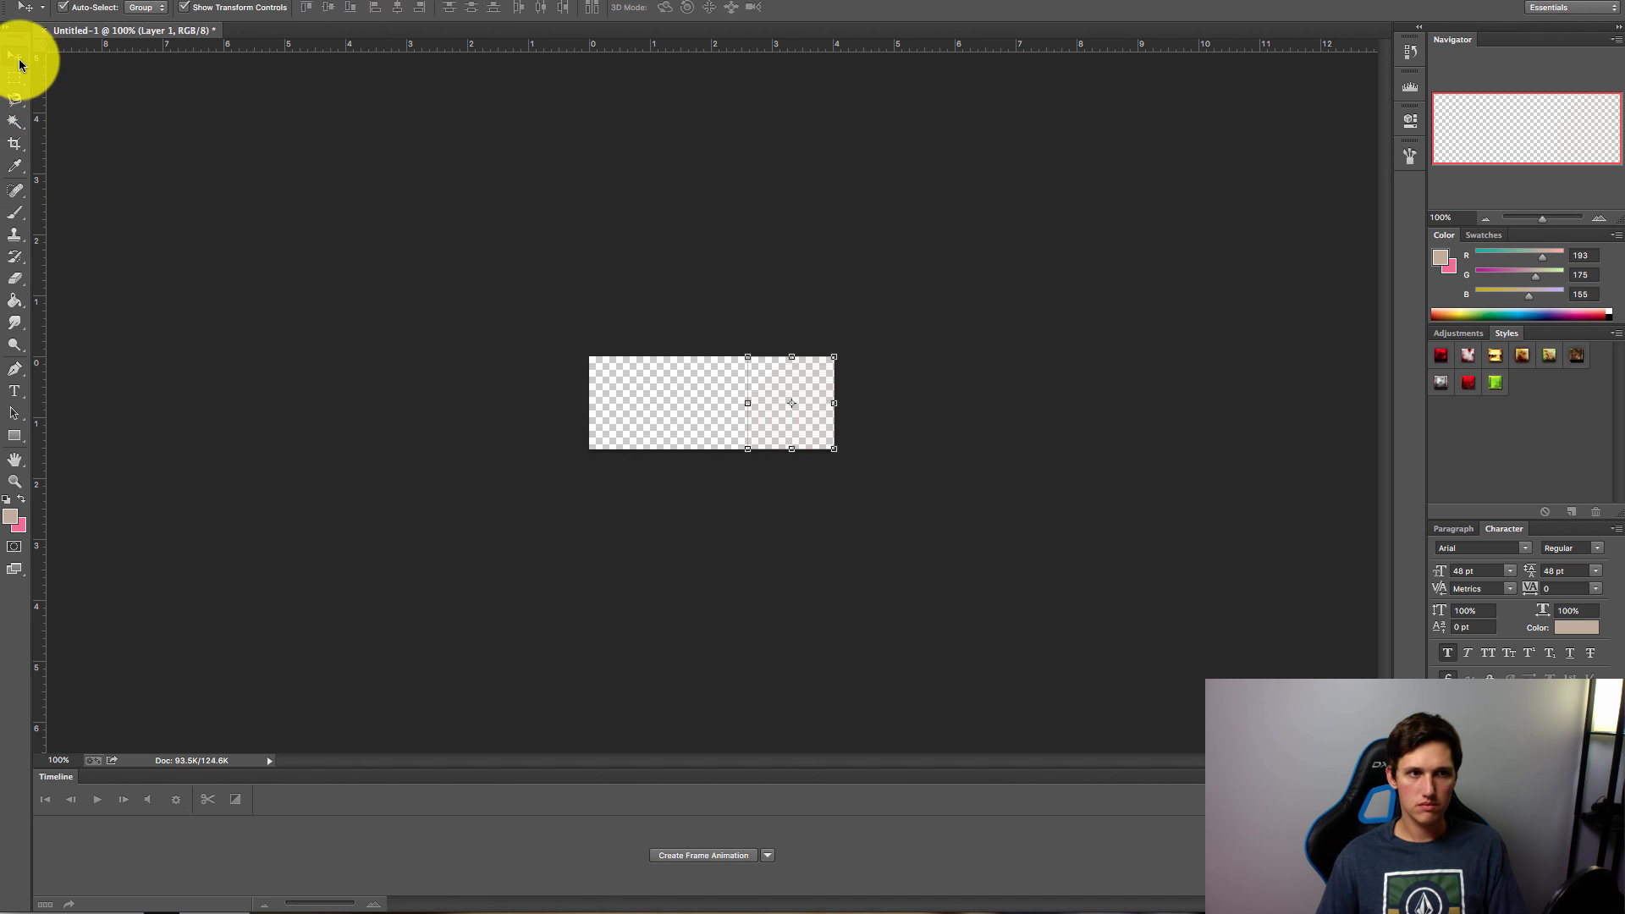
{"action": "left_click", "coordinate": [1059, 599]}
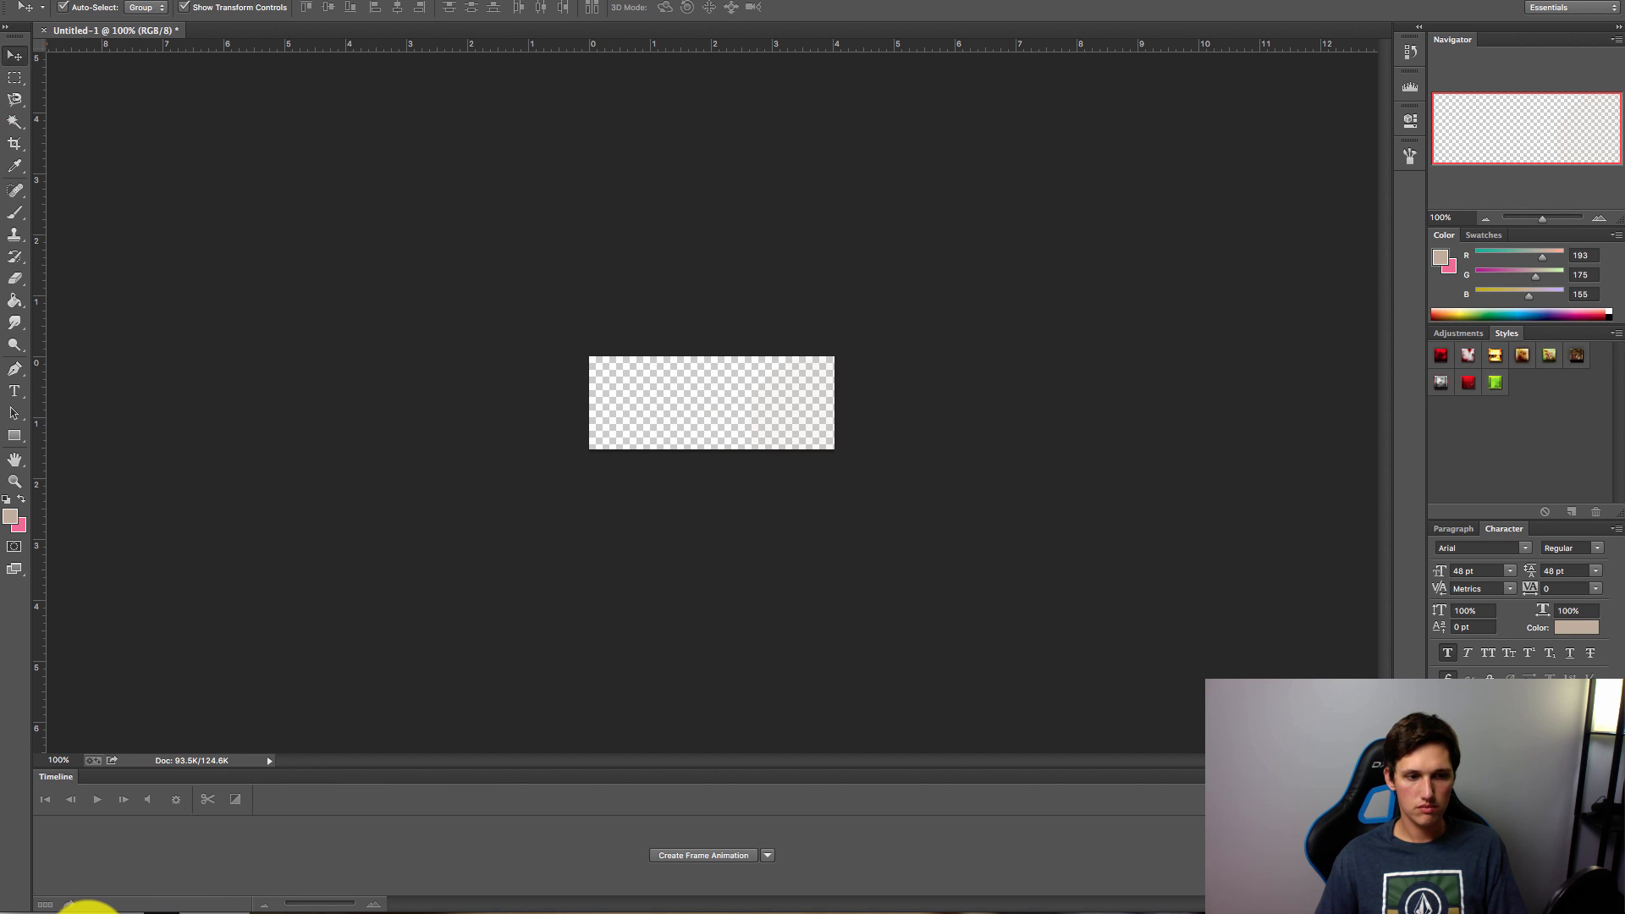
{"action": "left_click_drag", "start_coordinate": [731, 437], "coordinate": [677, 388]}
{"action": "left_click", "coordinate": [14, 390]}
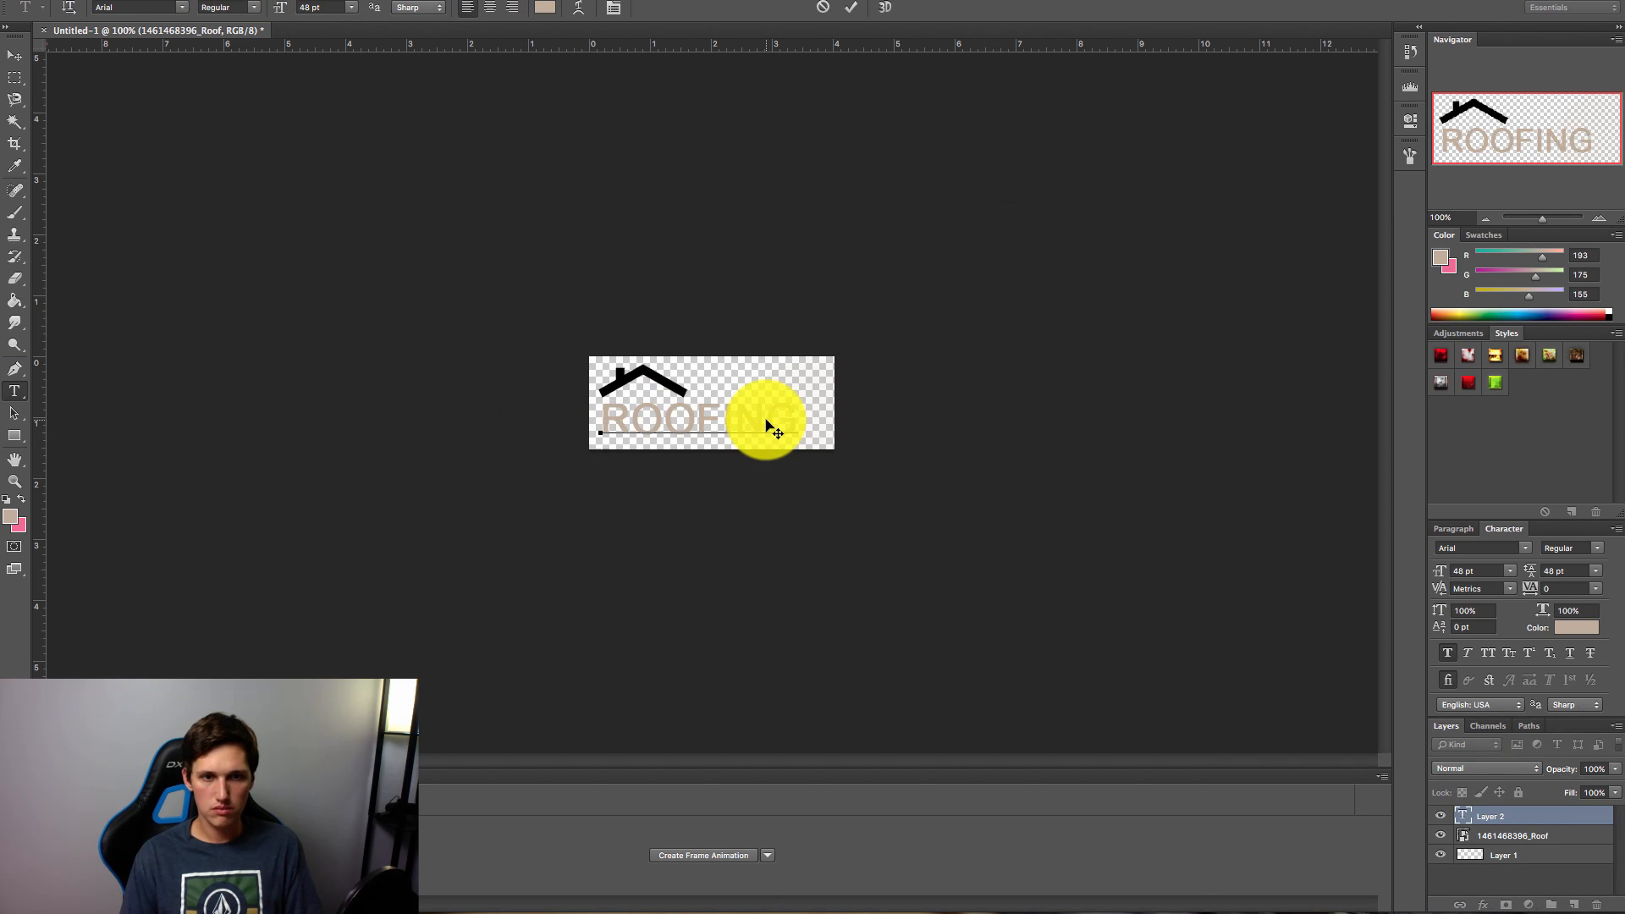
{"action": "left_click", "coordinate": [15, 58]}
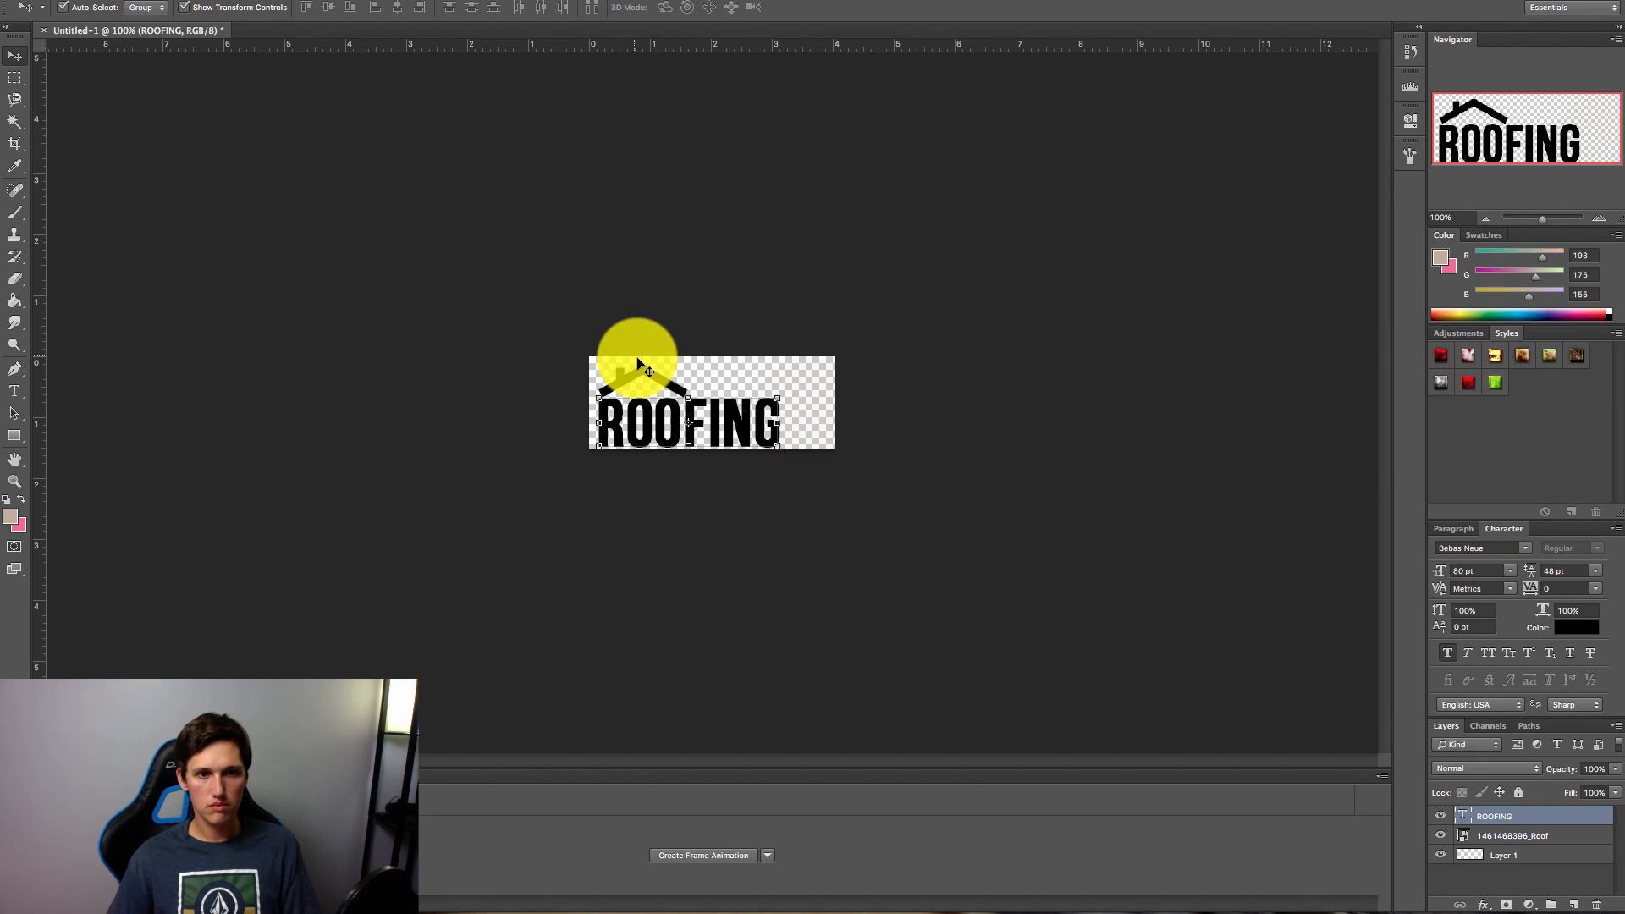
{"action": "left_click", "coordinate": [643, 369]}
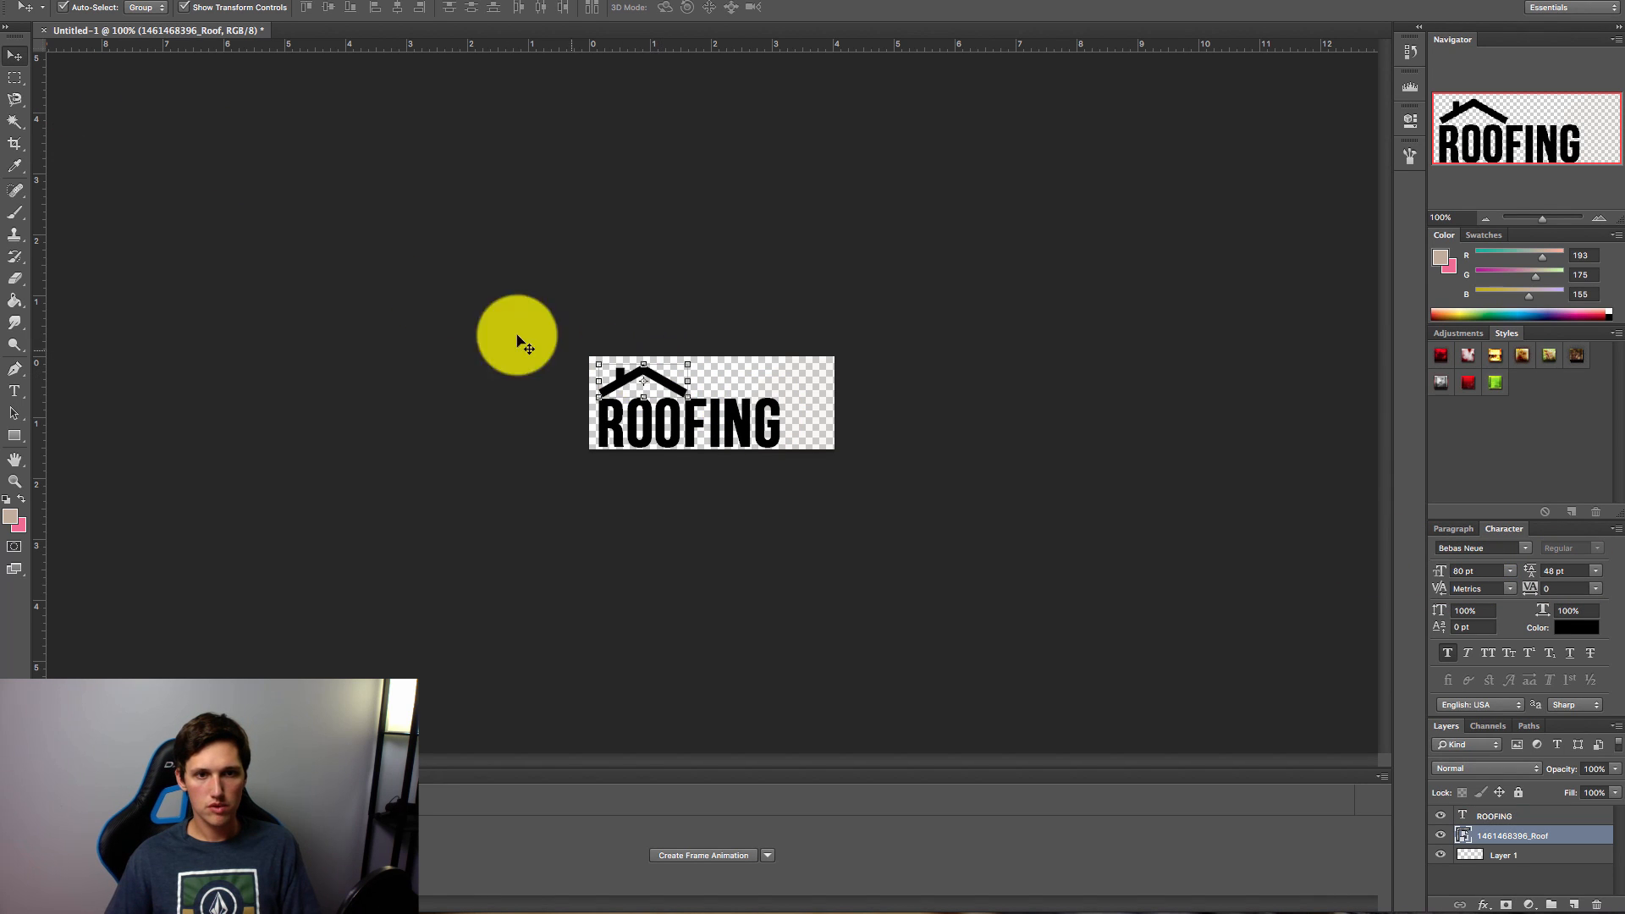
{"action": "left_click", "coordinate": [15, 77]}
Step: Save the logo as a PNG copy named roofingpng.png
{"action": "left_click", "coordinate": [35, 0]}
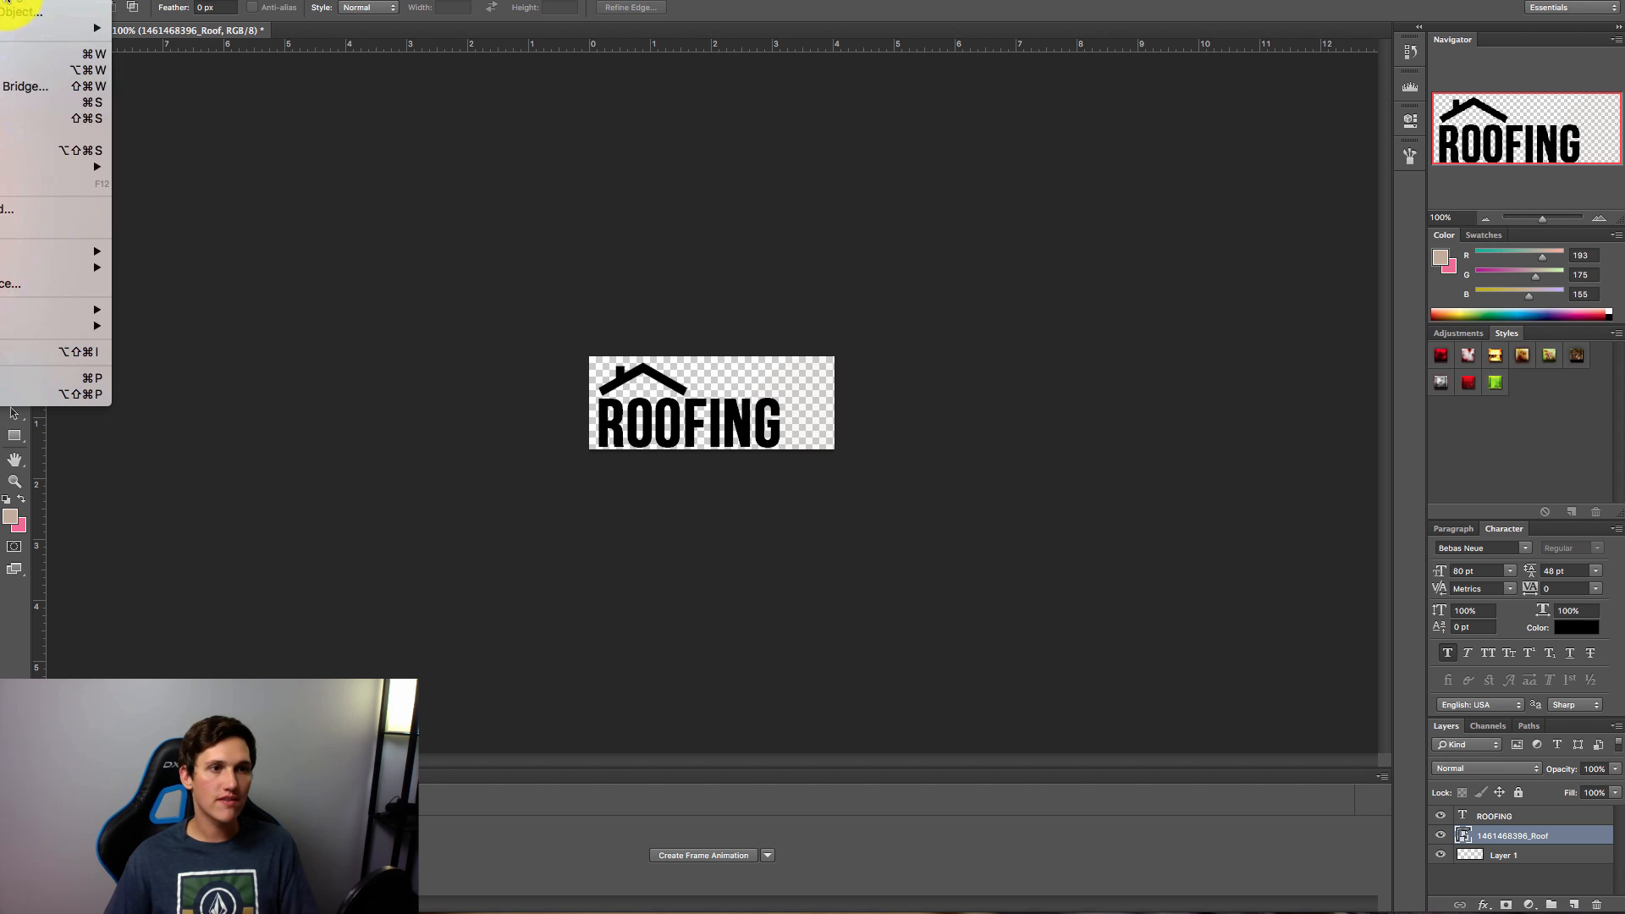
{"action": "left_click", "coordinate": [76, 118]}
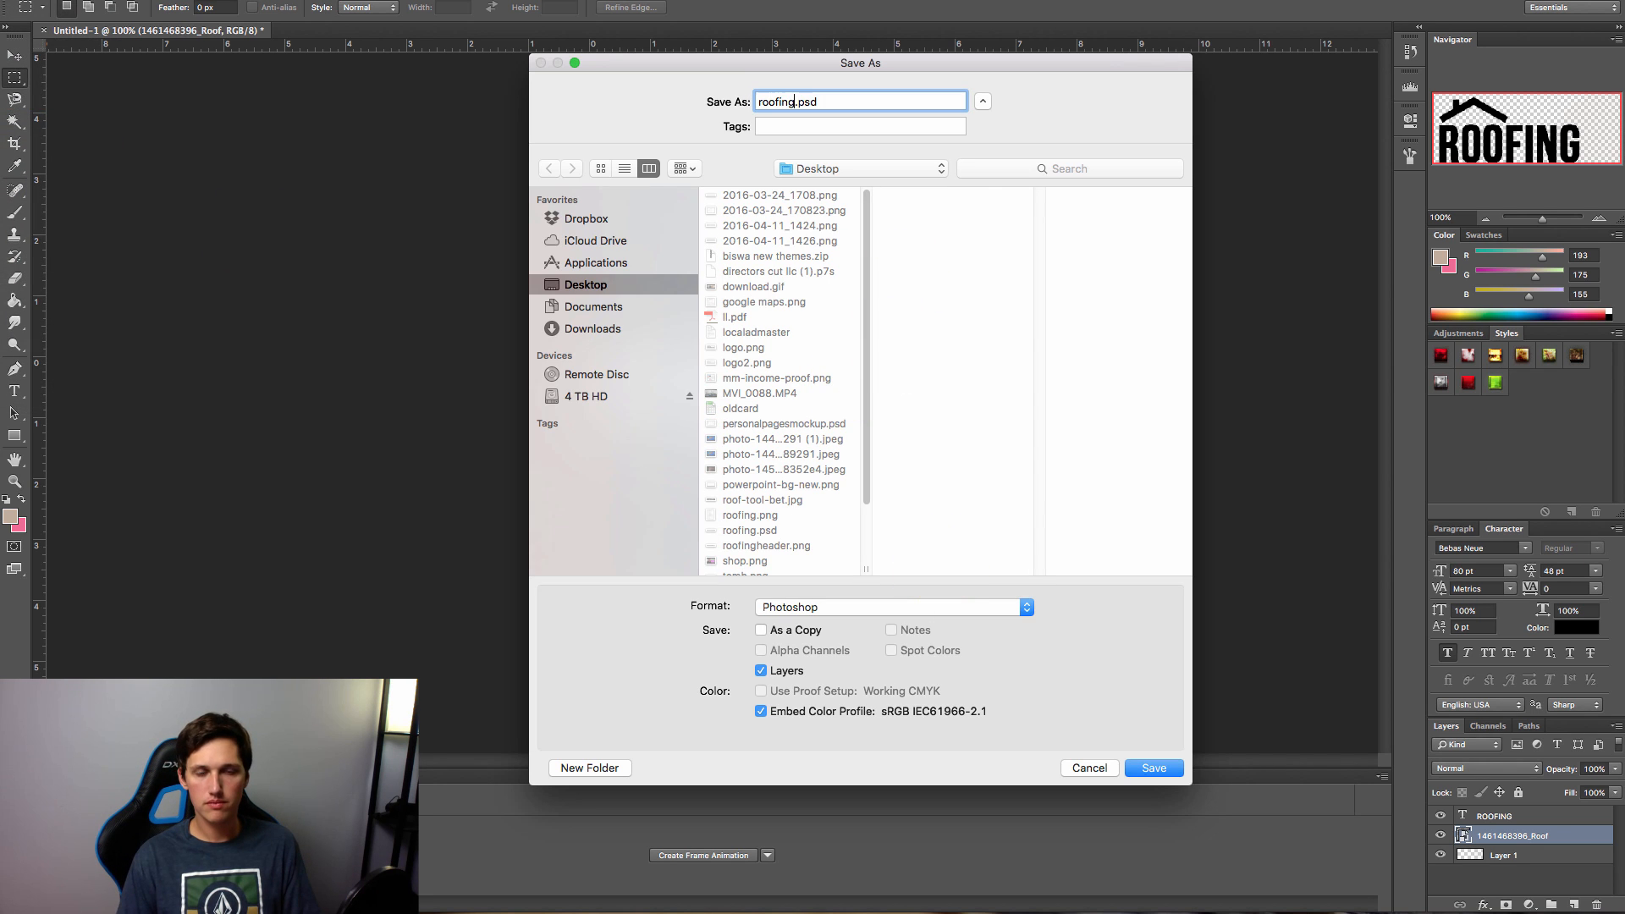
{"action": "left_click", "coordinate": [842, 611]}
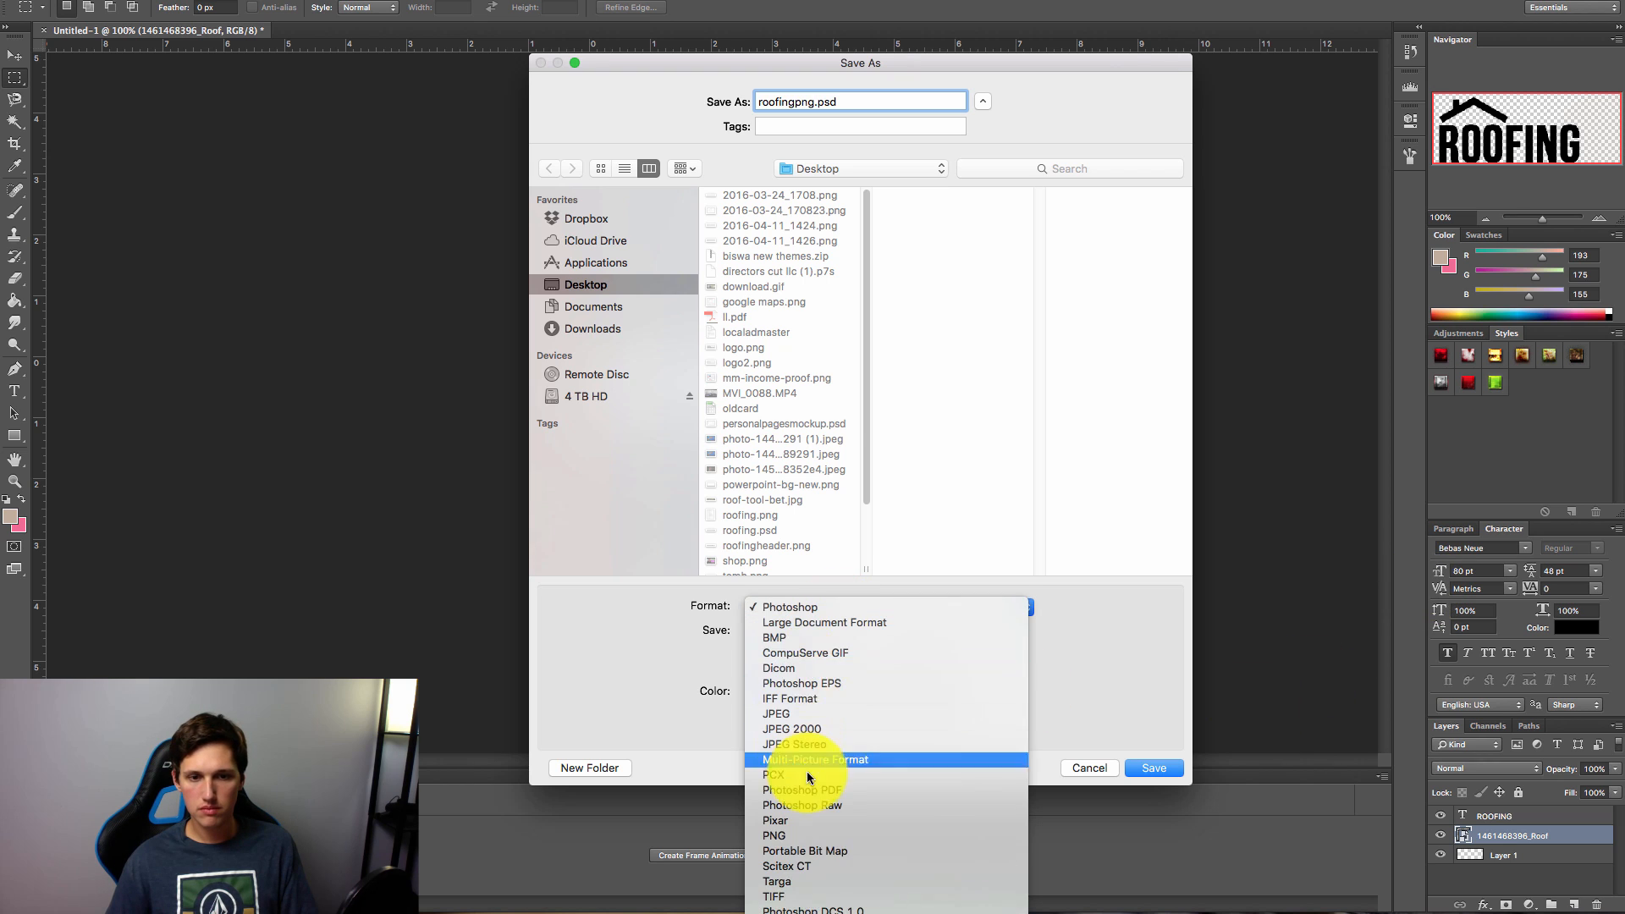
{"action": "left_click", "coordinate": [815, 845]}
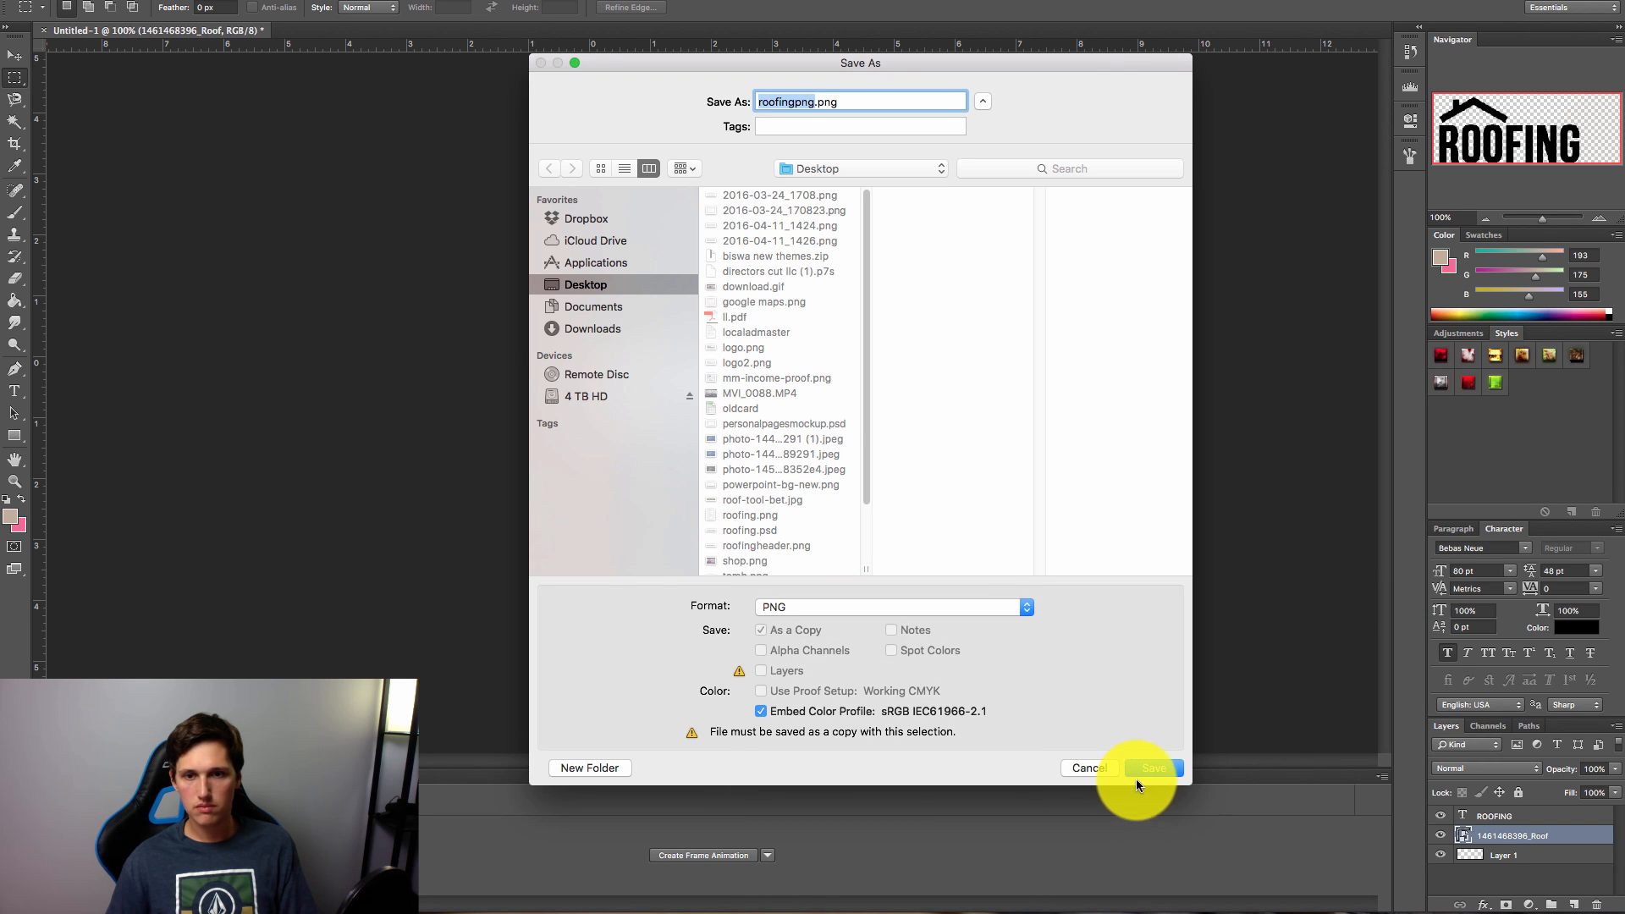
{"action": "left_click", "coordinate": [1138, 772]}
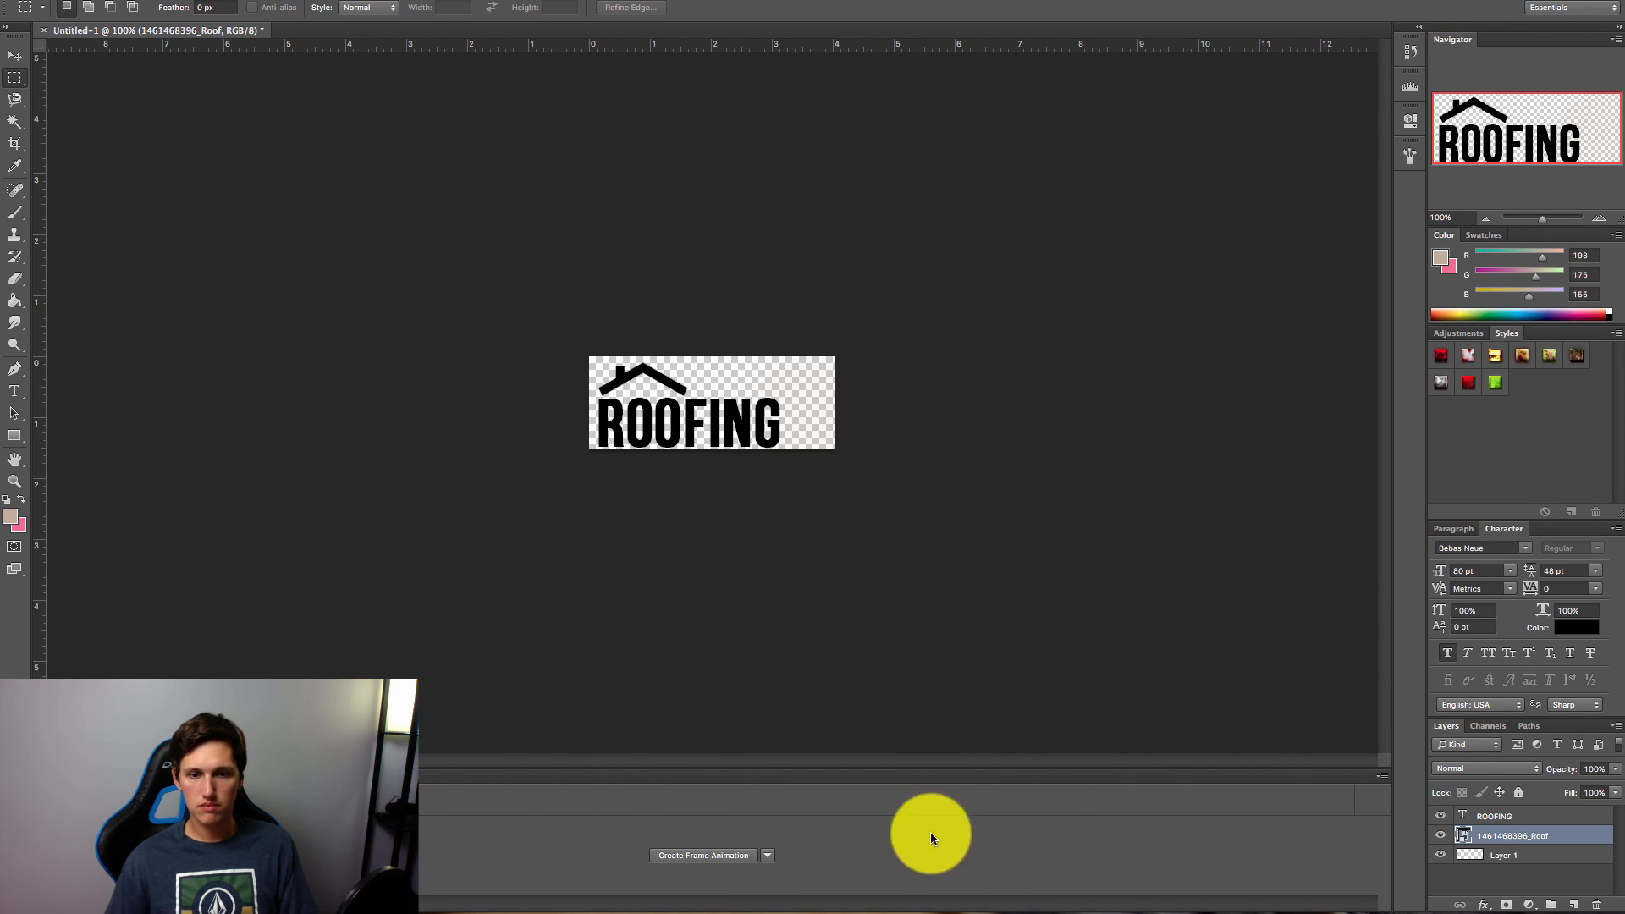
{"action": "left_click", "coordinate": [980, 913]}
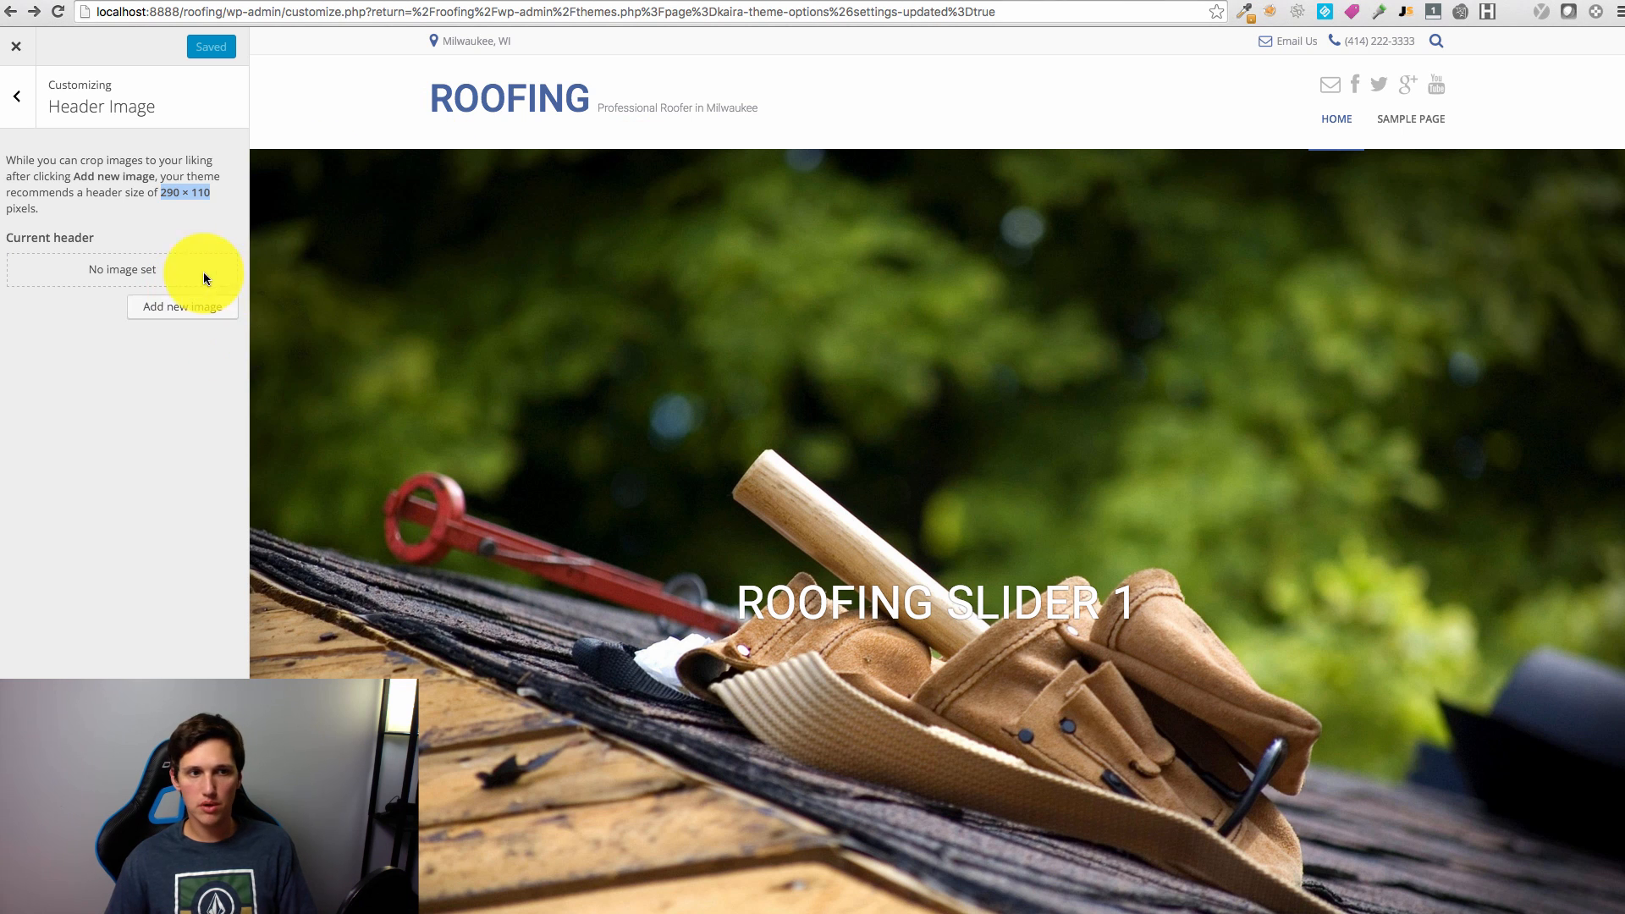
Step: Upload roofingpng.png and crop it to become the site's ROOFING header image
{"action": "left_click", "coordinate": [183, 306]}
{"action": "left_click_drag", "start_coordinate": [4, 169], "coordinate": [646, 253]}
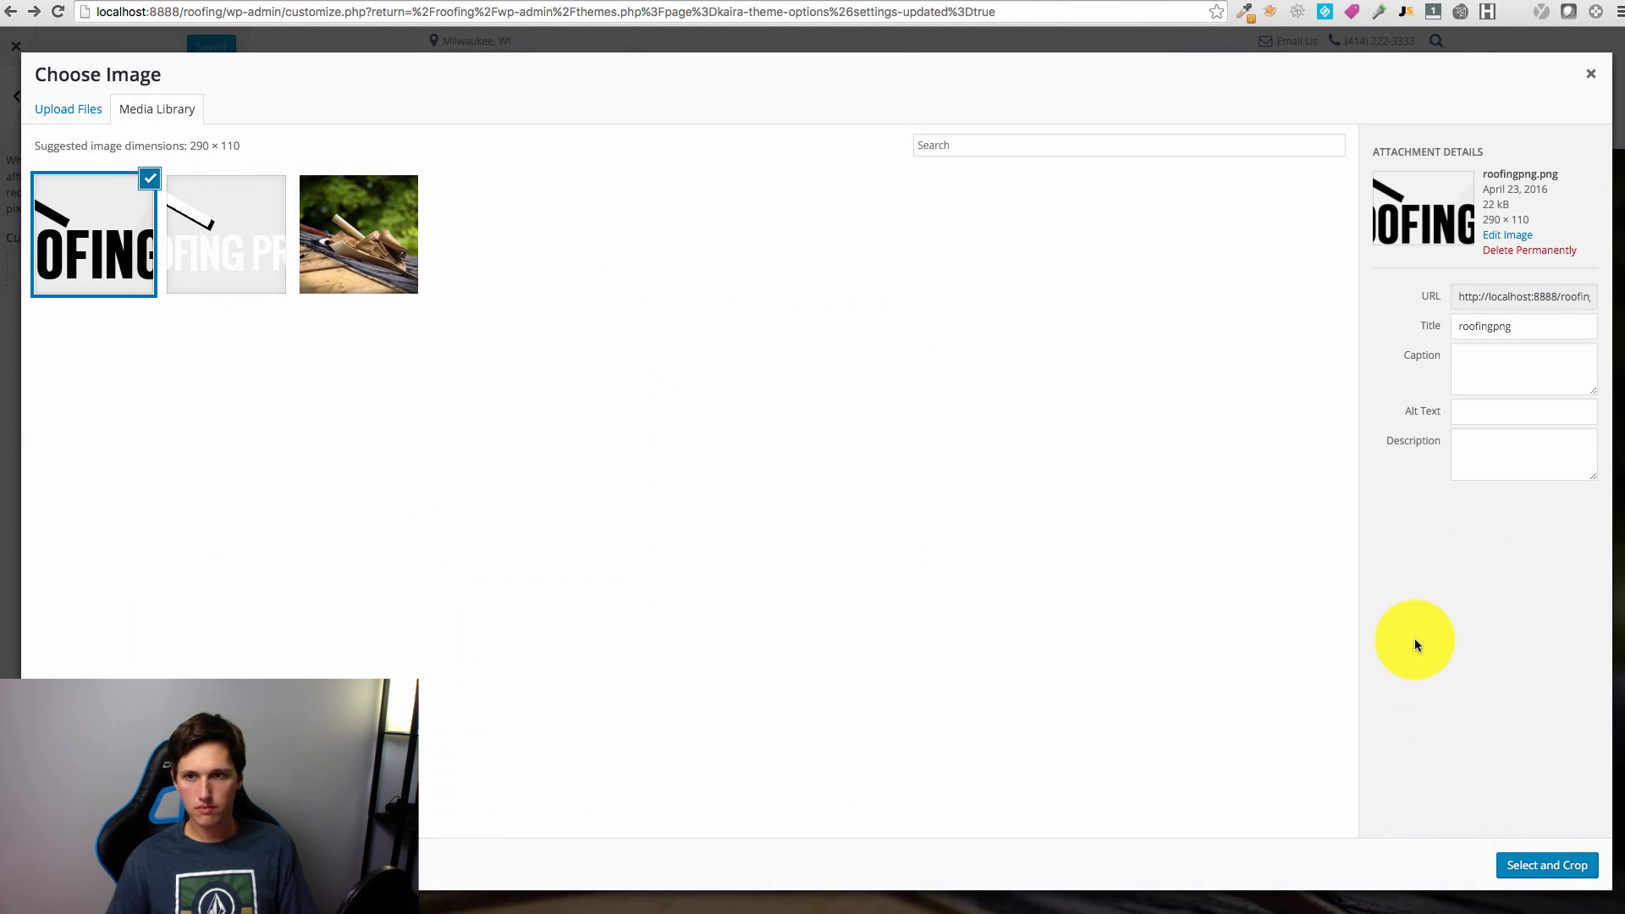
{"action": "left_click", "coordinate": [1542, 867]}
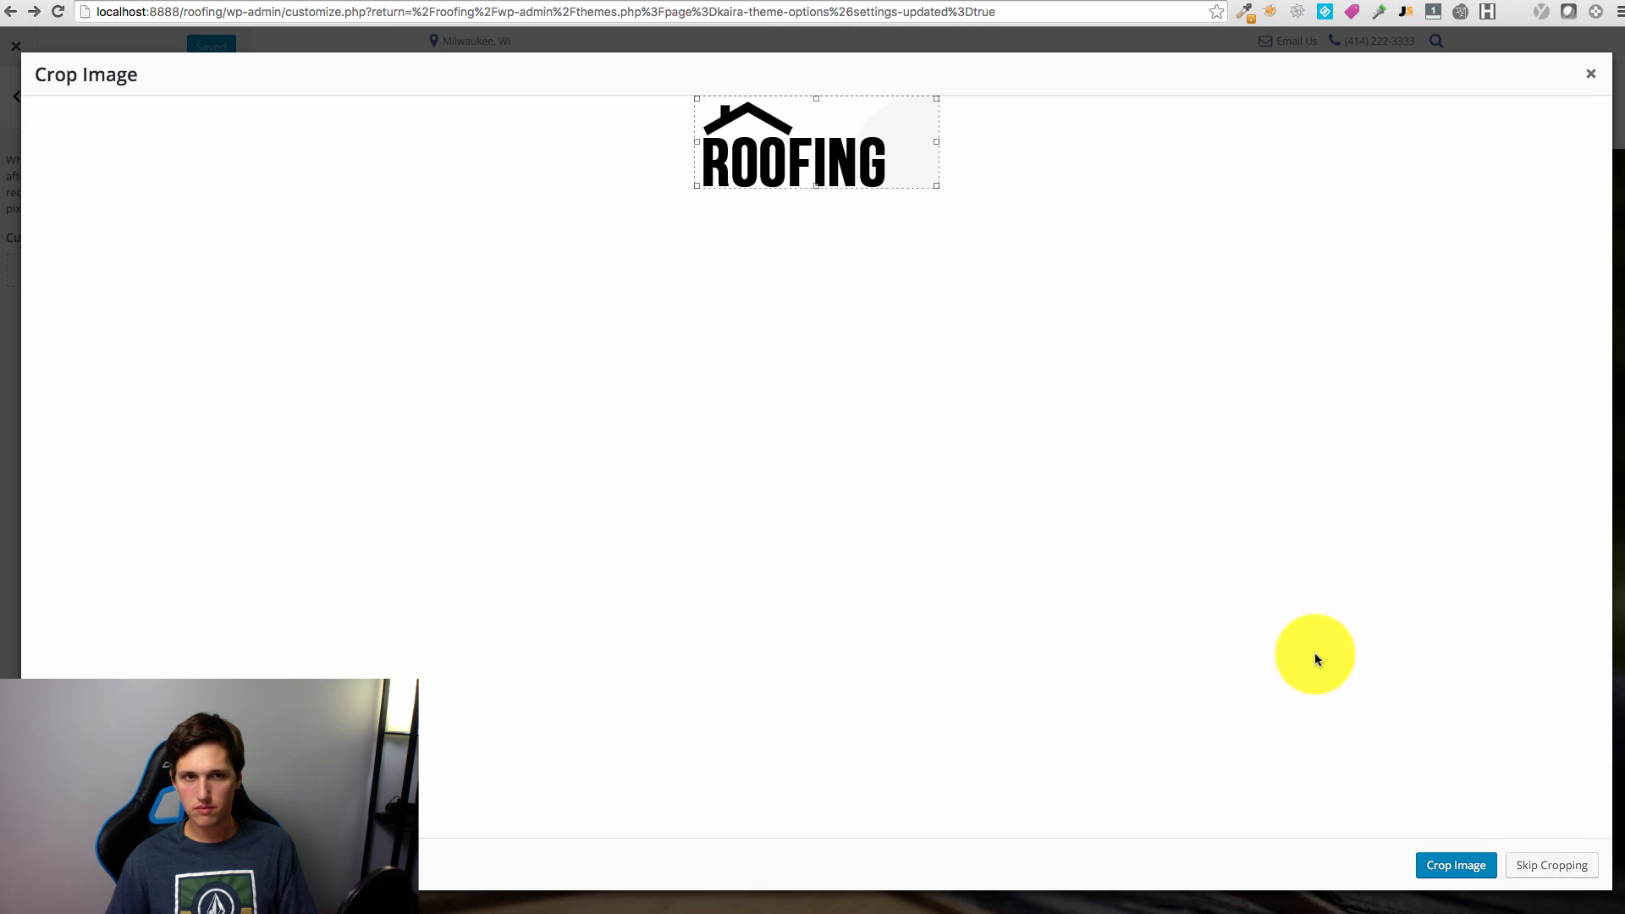
{"action": "left_click", "coordinate": [1455, 866]}
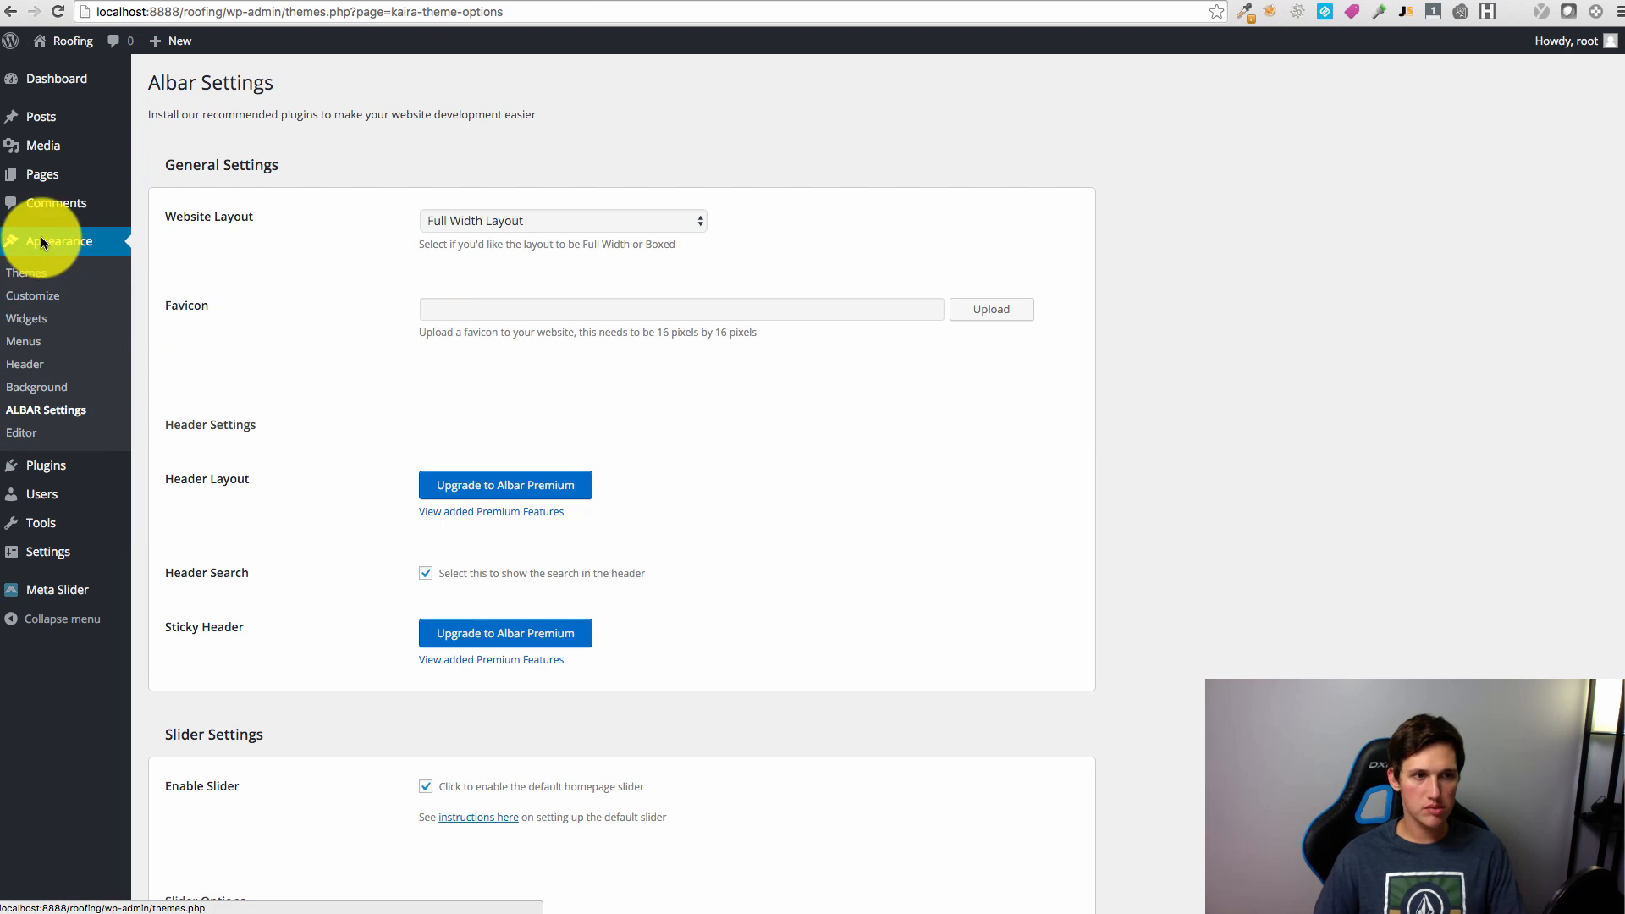
Step: Add a Text widget to the Alba Footer widget area
{"action": "left_click", "coordinate": [27, 317]}
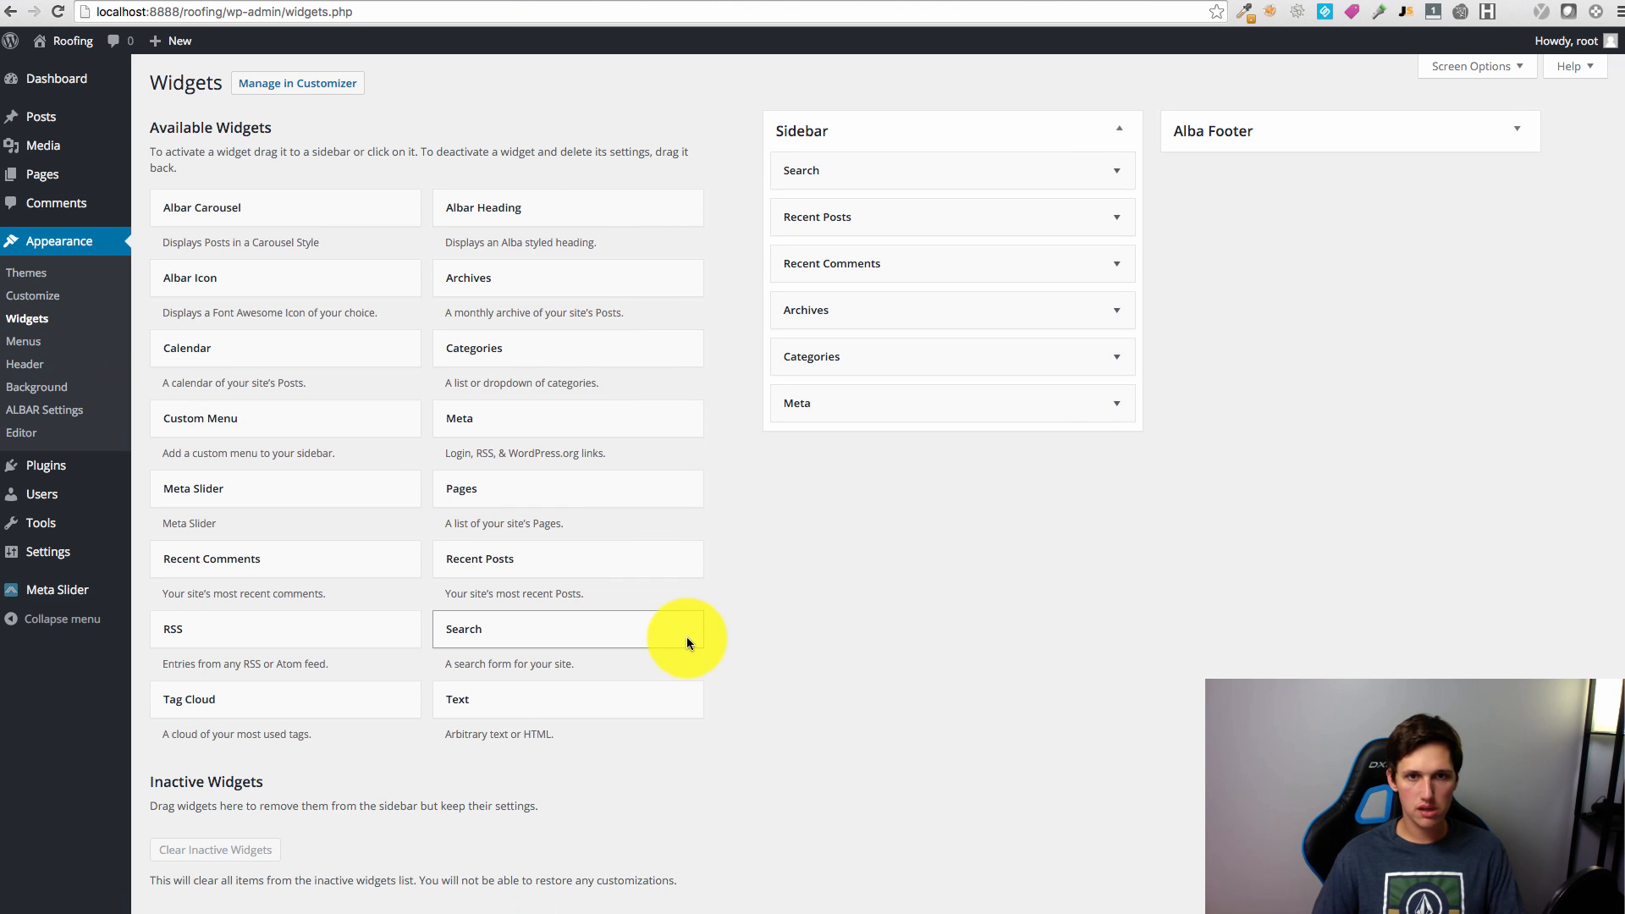
{"action": "left_click", "coordinate": [1421, 135]}
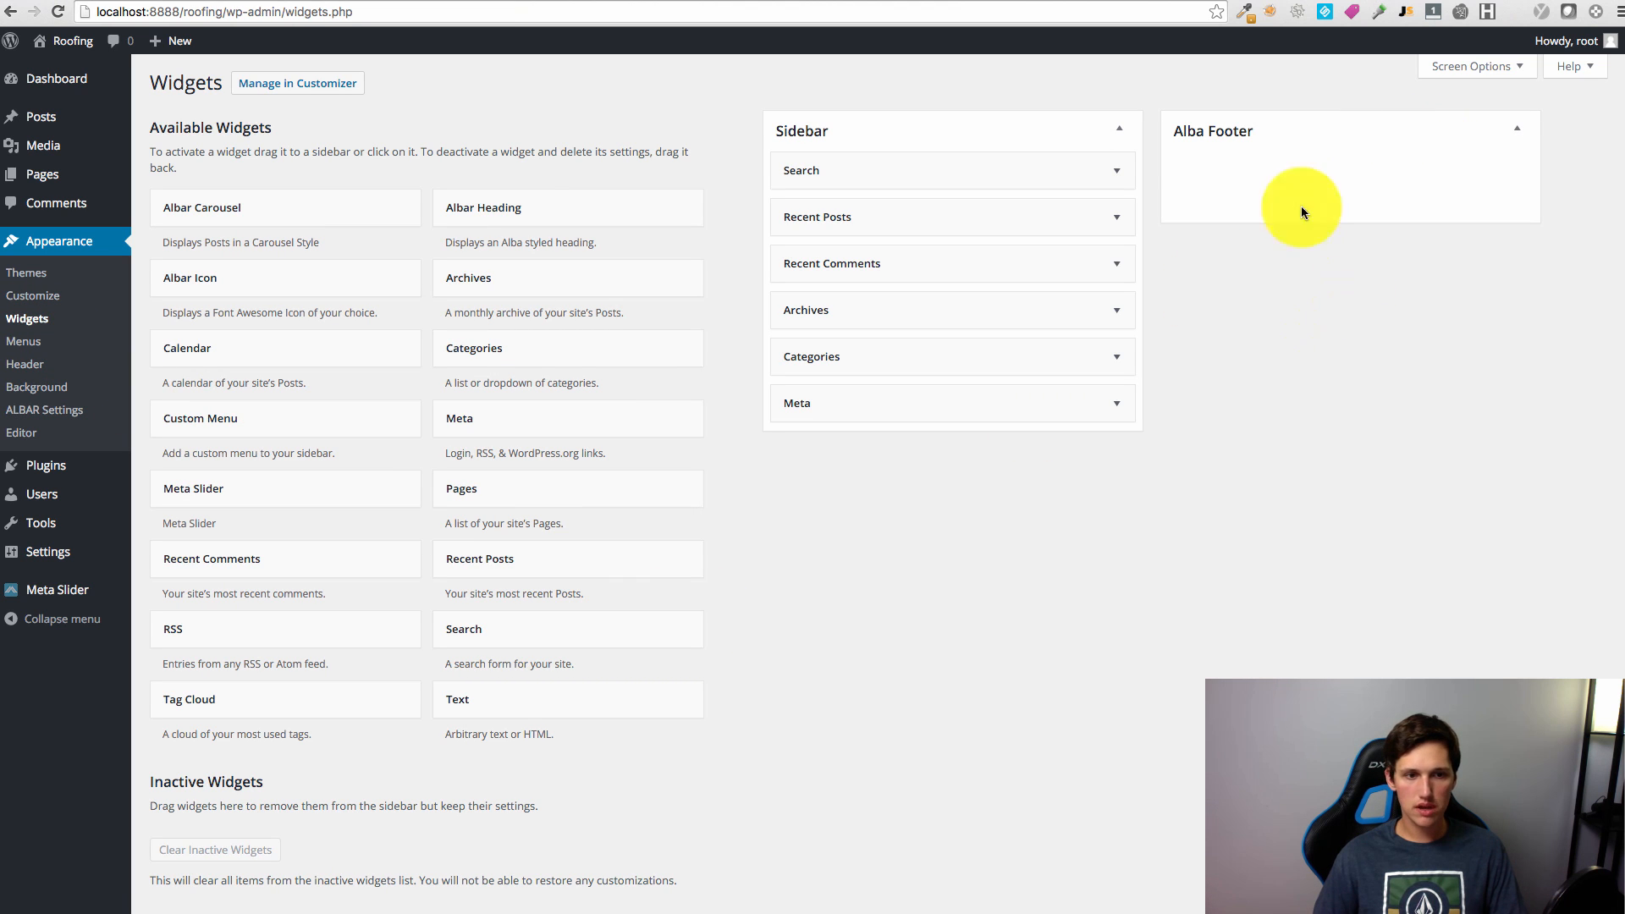
{"action": "left_click_drag", "start_coordinate": [461, 700], "coordinate": [1277, 198]}
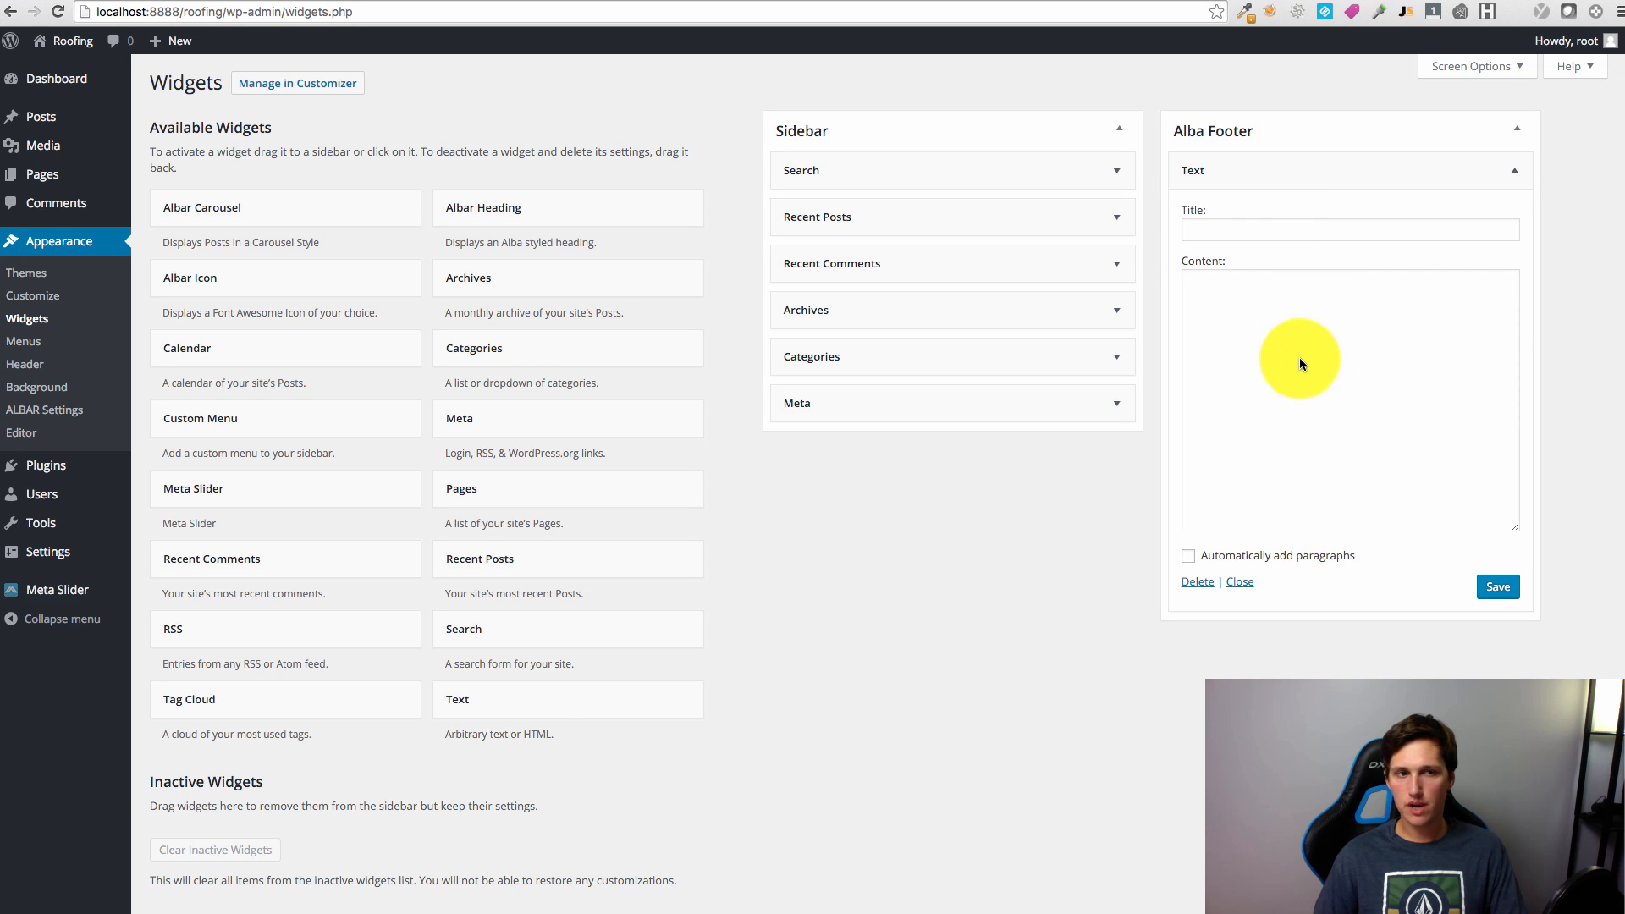
{"action": "left_click", "coordinate": [1302, 357]}
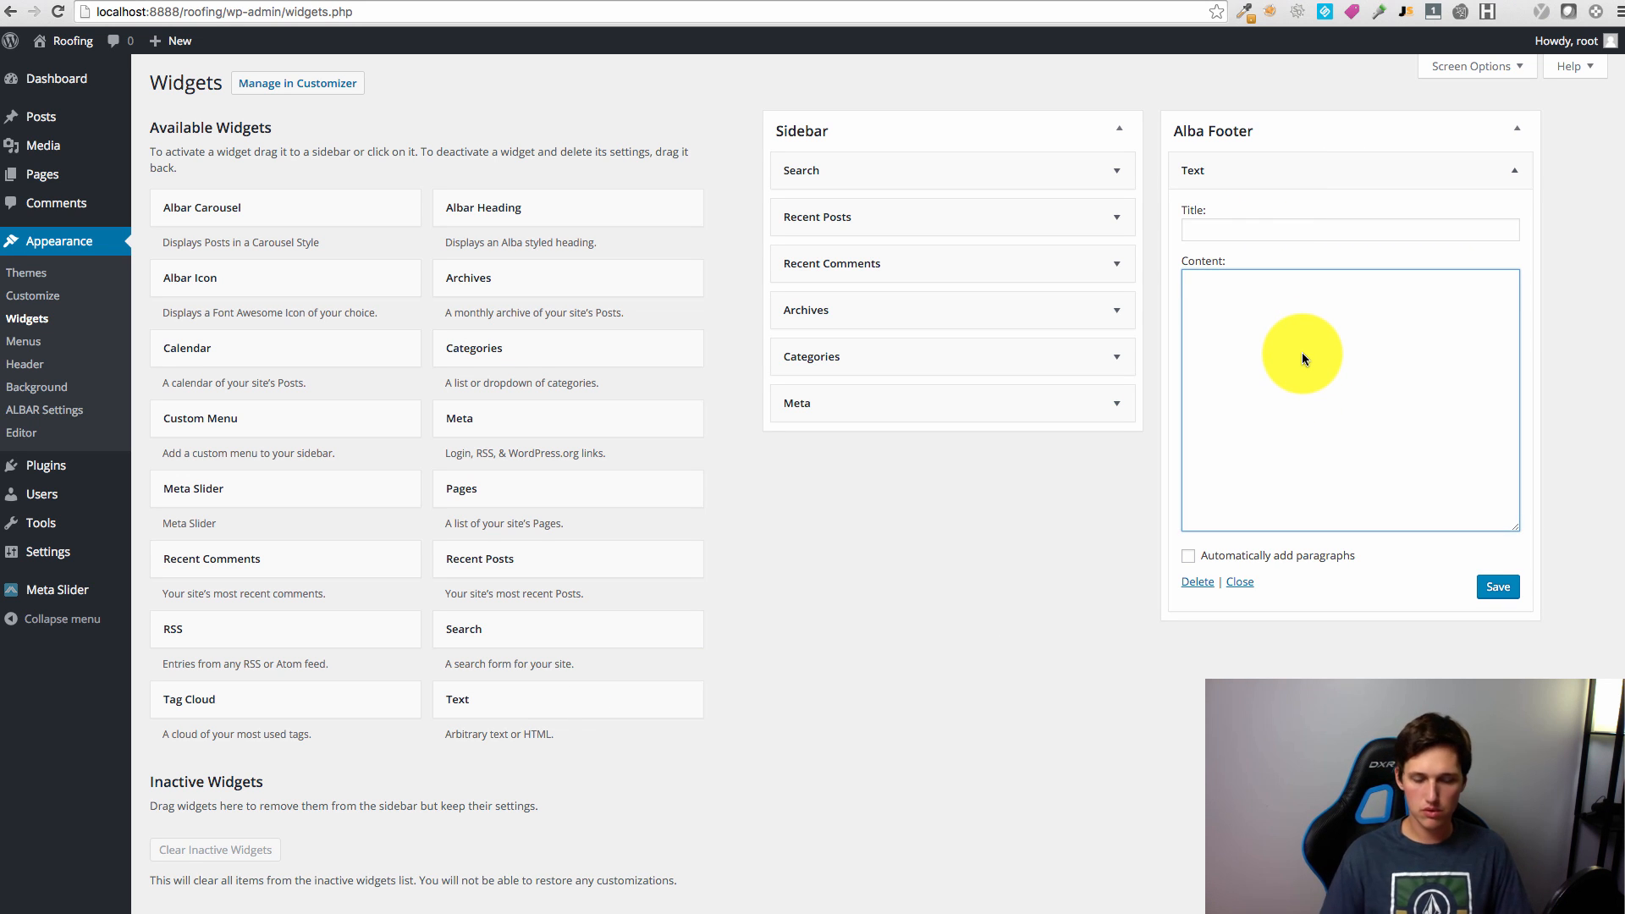
Step: Title the footer widget 'Footer Title' with content 'footer body' and save it
{"action": "left_click", "coordinate": [1236, 233]}
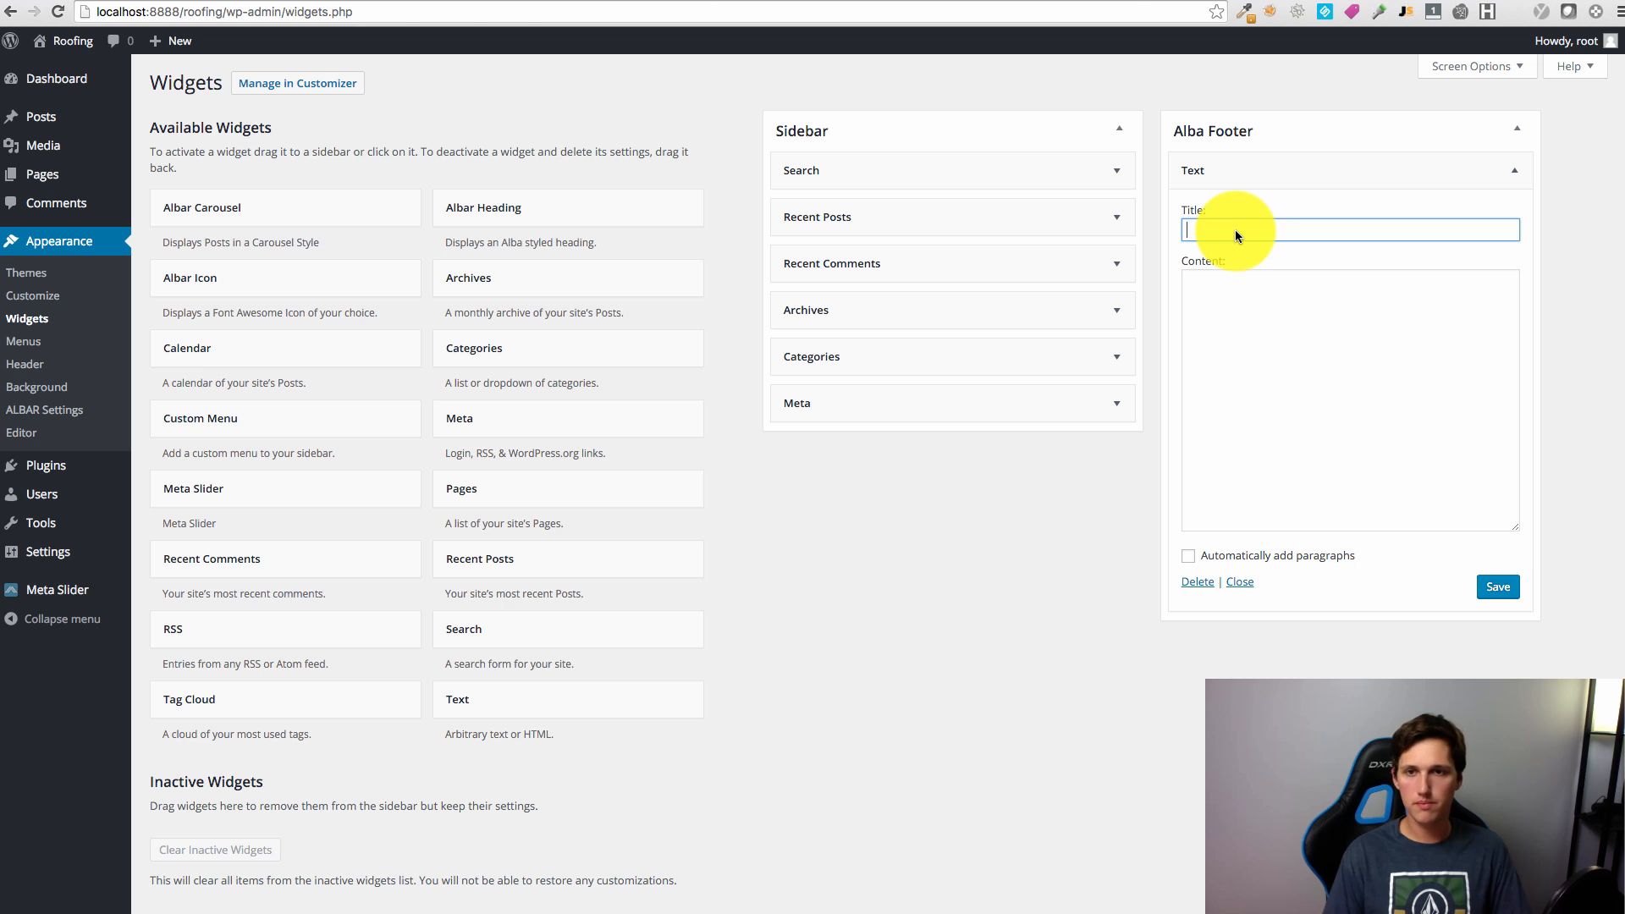
{"action": "type", "text": "Footer Title"}
{"action": "key", "text": "Tab"}
{"action": "type", "text": "fo"}
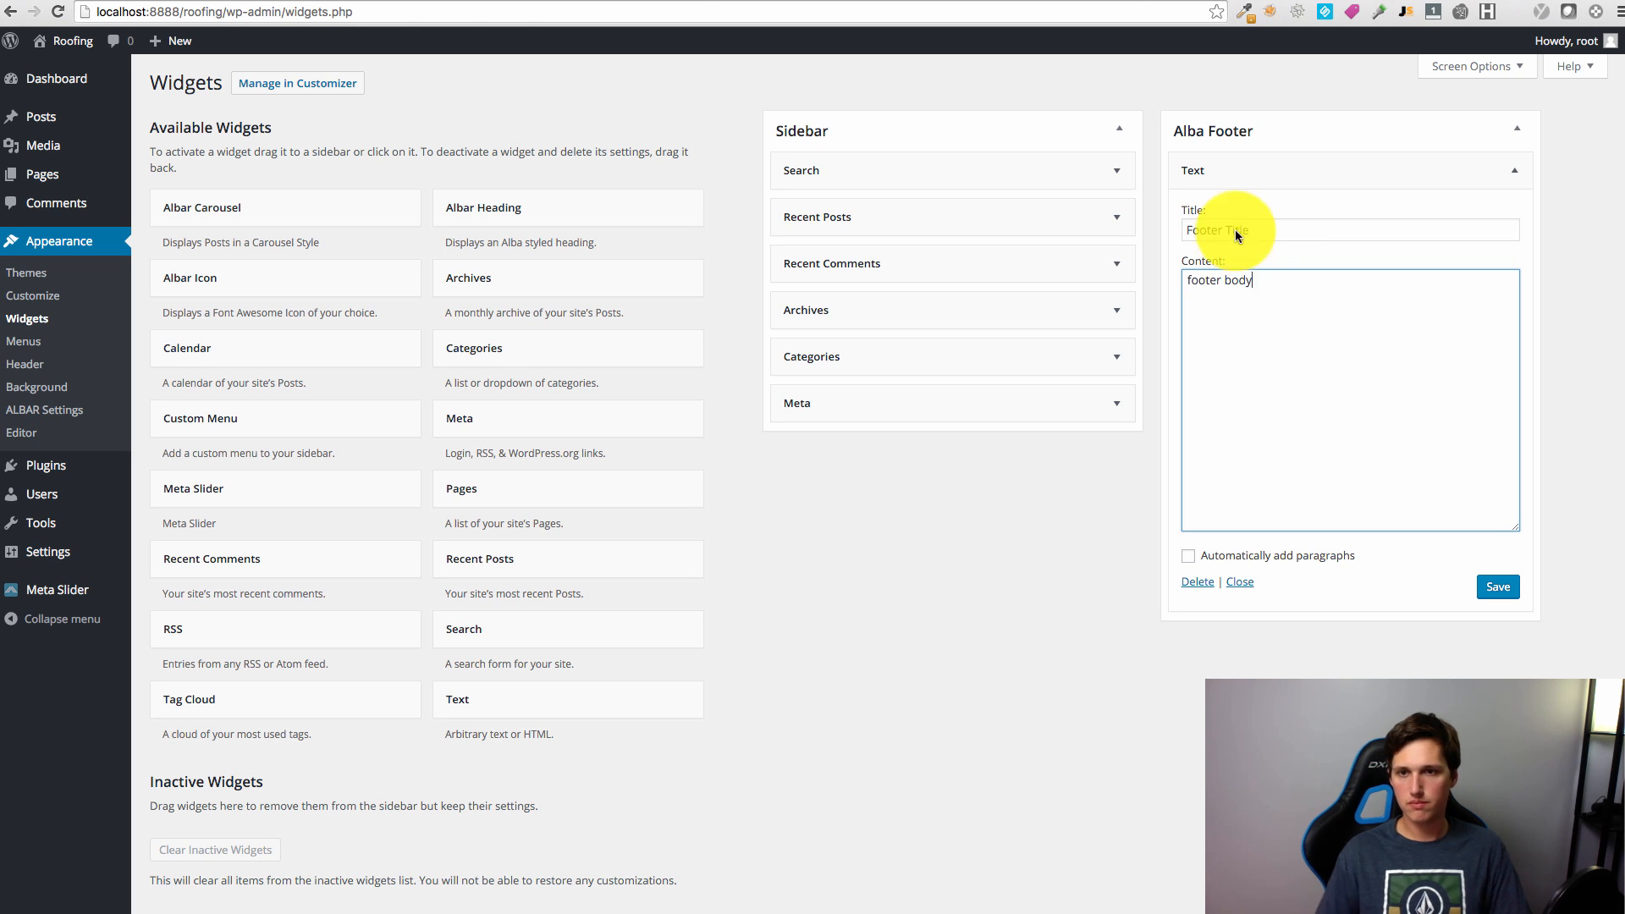
{"action": "left_click", "coordinate": [1498, 587]}
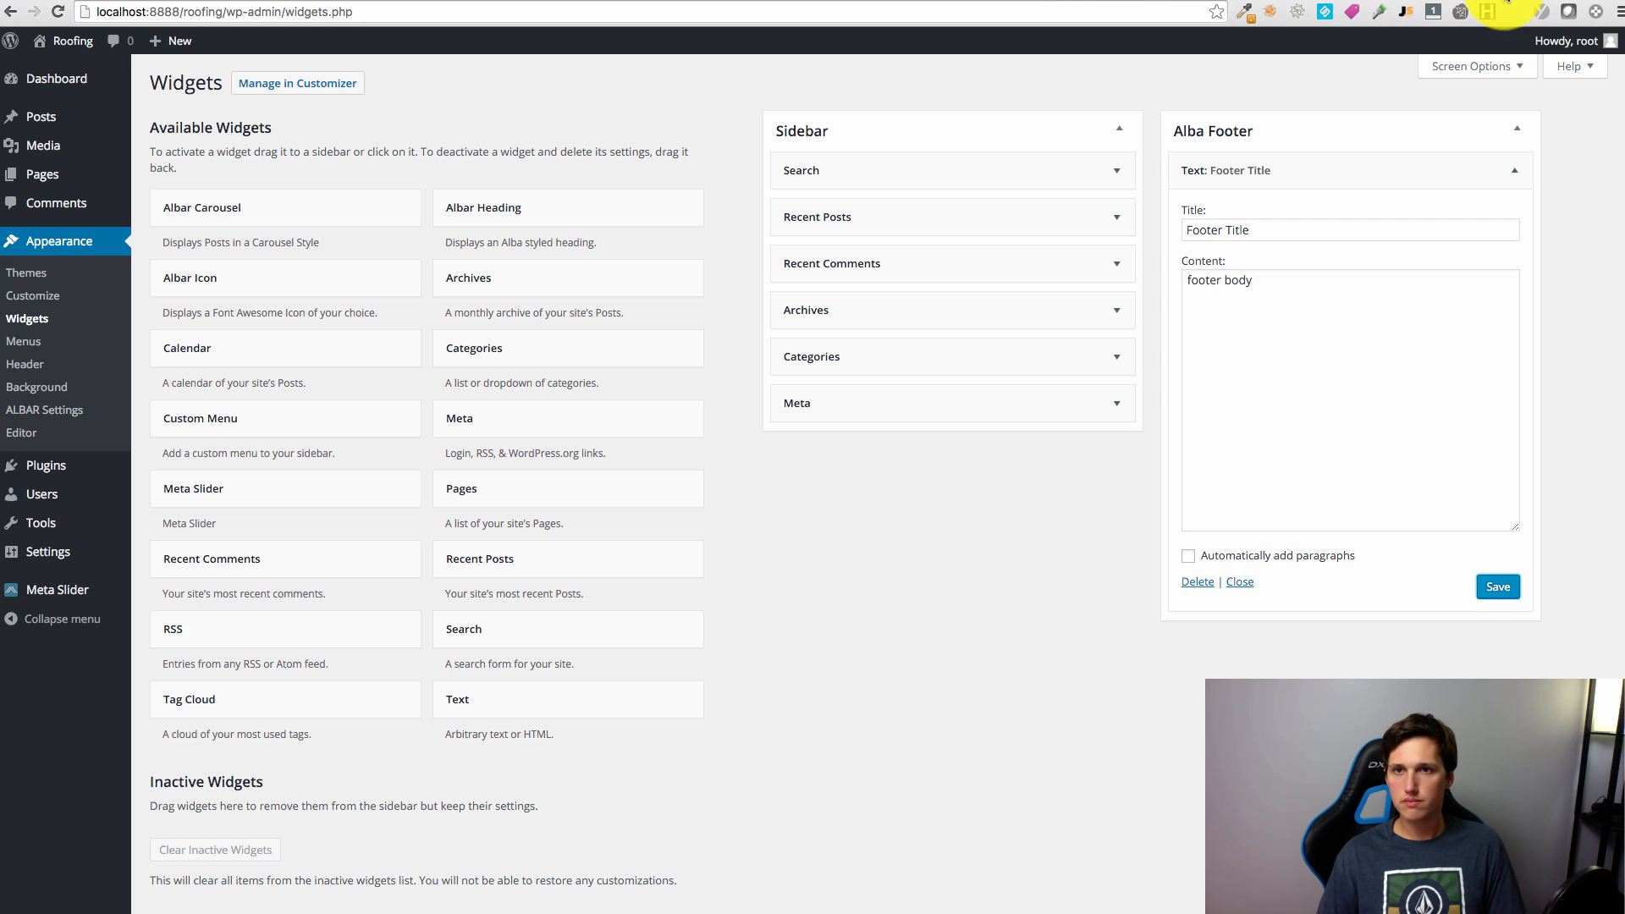
Step: View the new footer widget on the live Roofing site
{"action": "left_click", "coordinate": [1496, 0]}
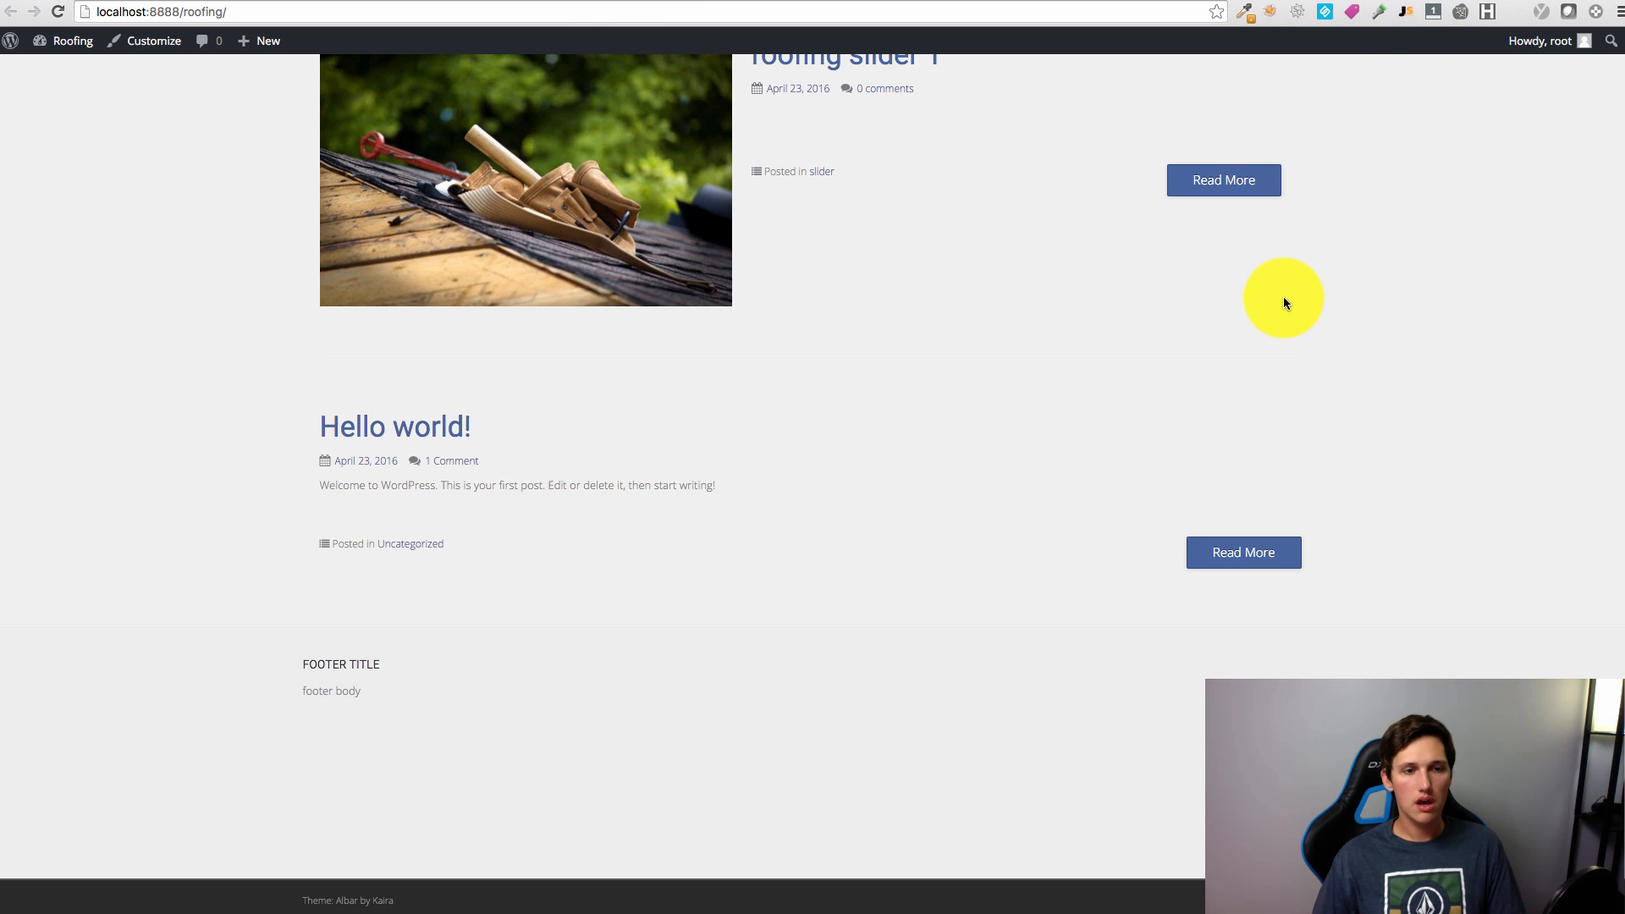
{"action": "scroll", "coordinate": [1283, 296], "scroll_direction": "up", "scroll_amount": 15}
{"action": "scroll", "coordinate": [1304, 370], "scroll_direction": "down", "scroll_amount": 3}
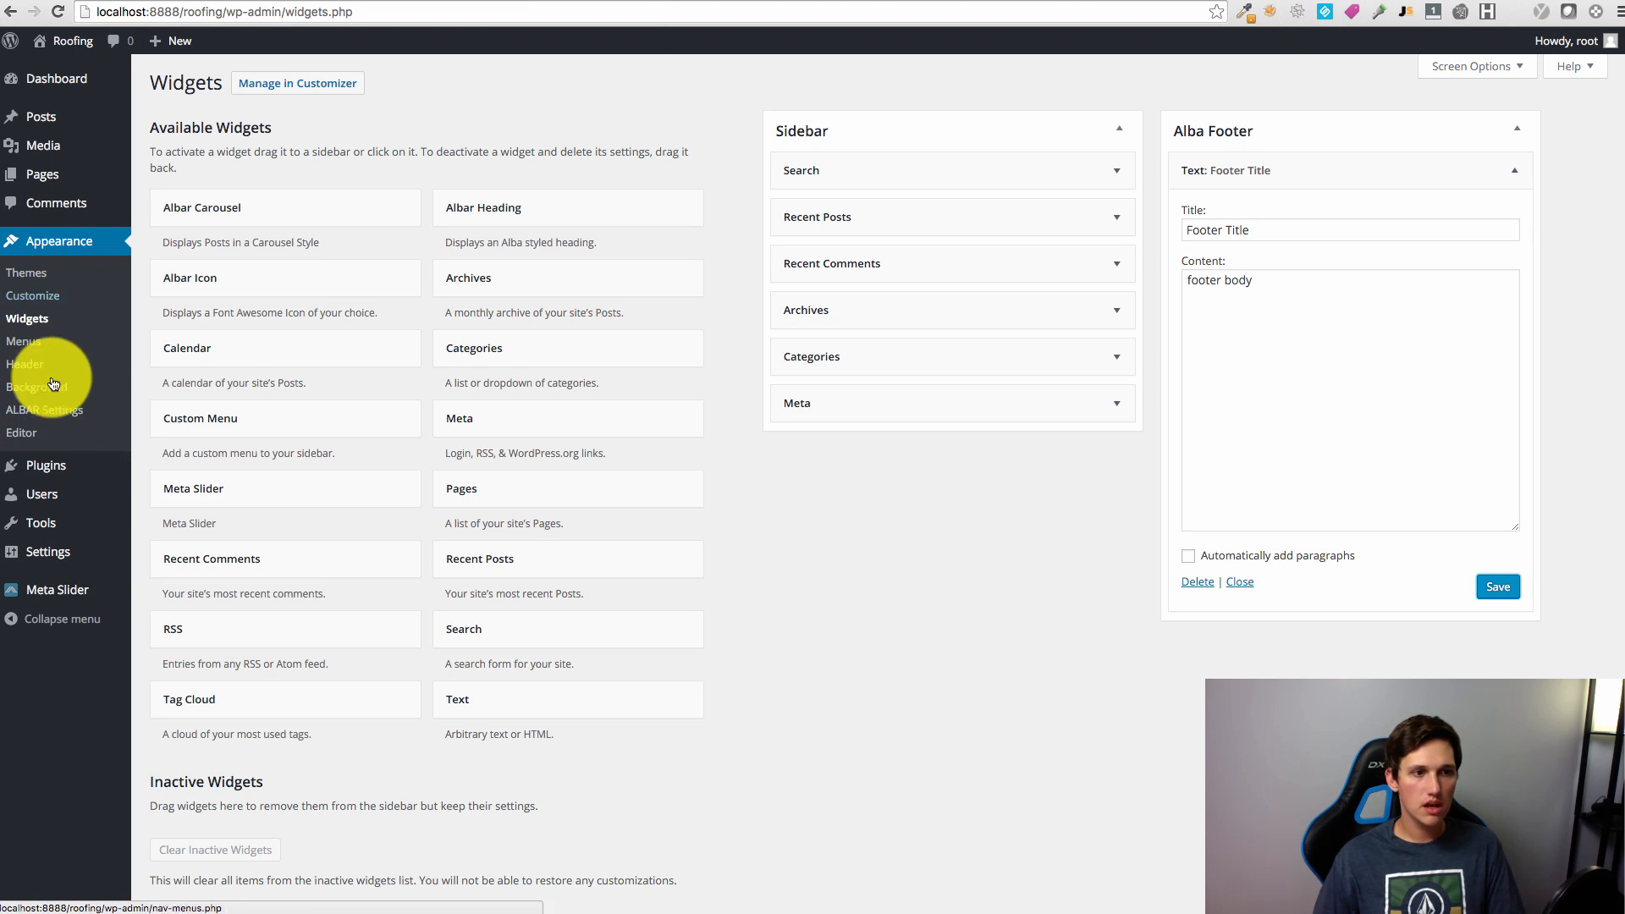
{"action": "mouse_move", "coordinate": [29, 467]}
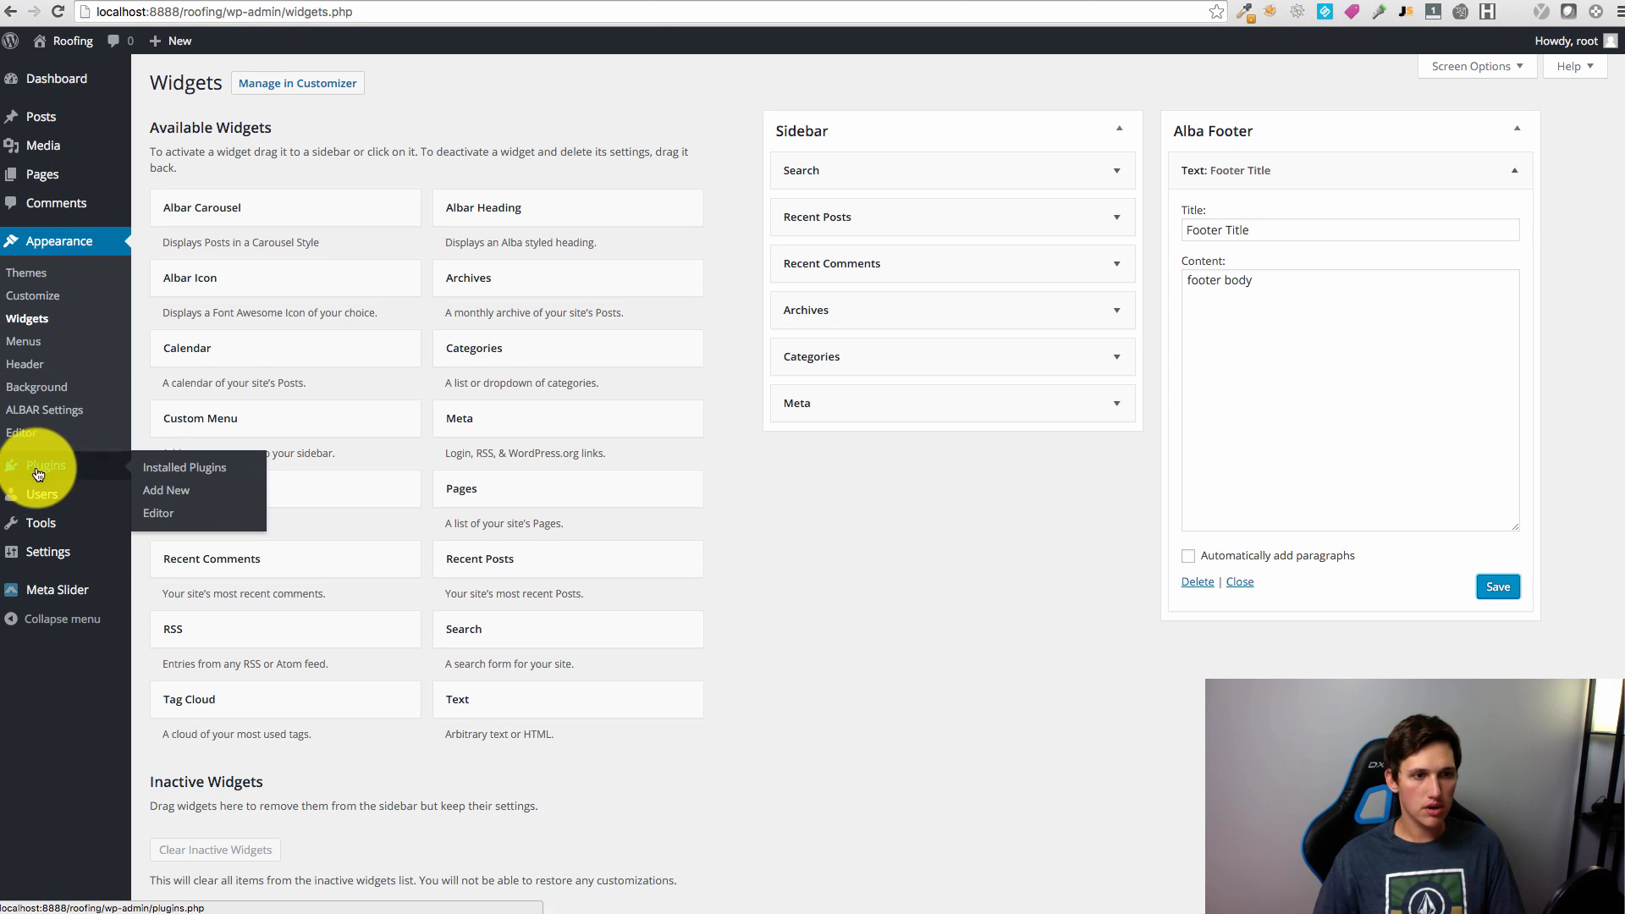
{"action": "left_click", "coordinate": [205, 488]}
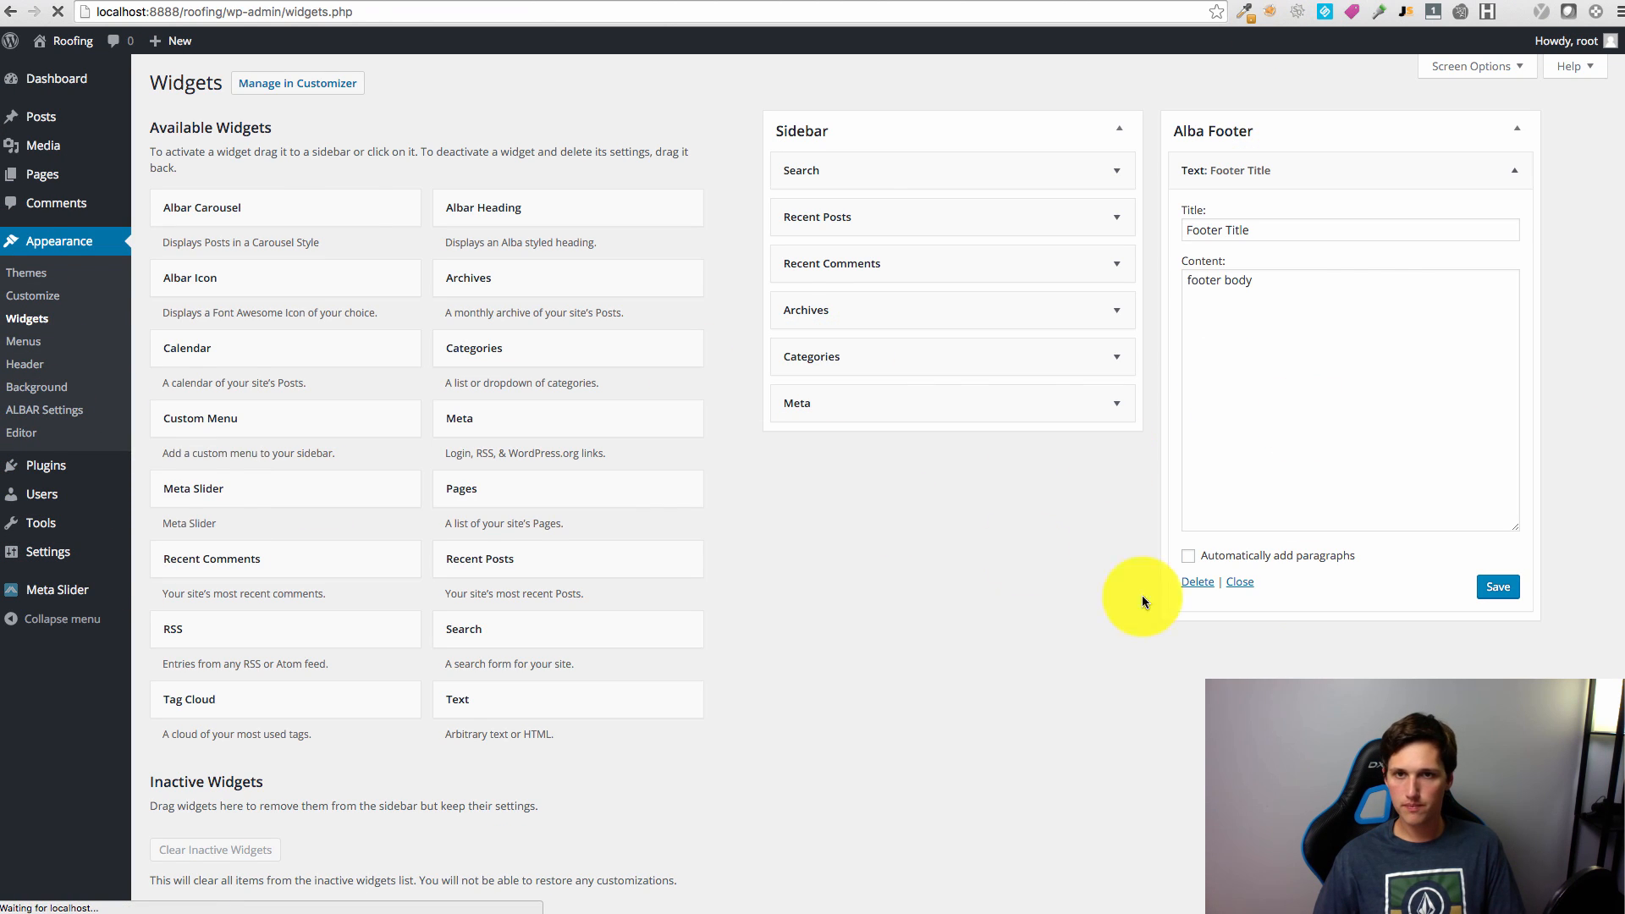
Step: Search for, install and activate the Contact Form 7 plugin
{"action": "left_click", "coordinate": [1365, 134]}
{"action": "type", "text": "cont"}
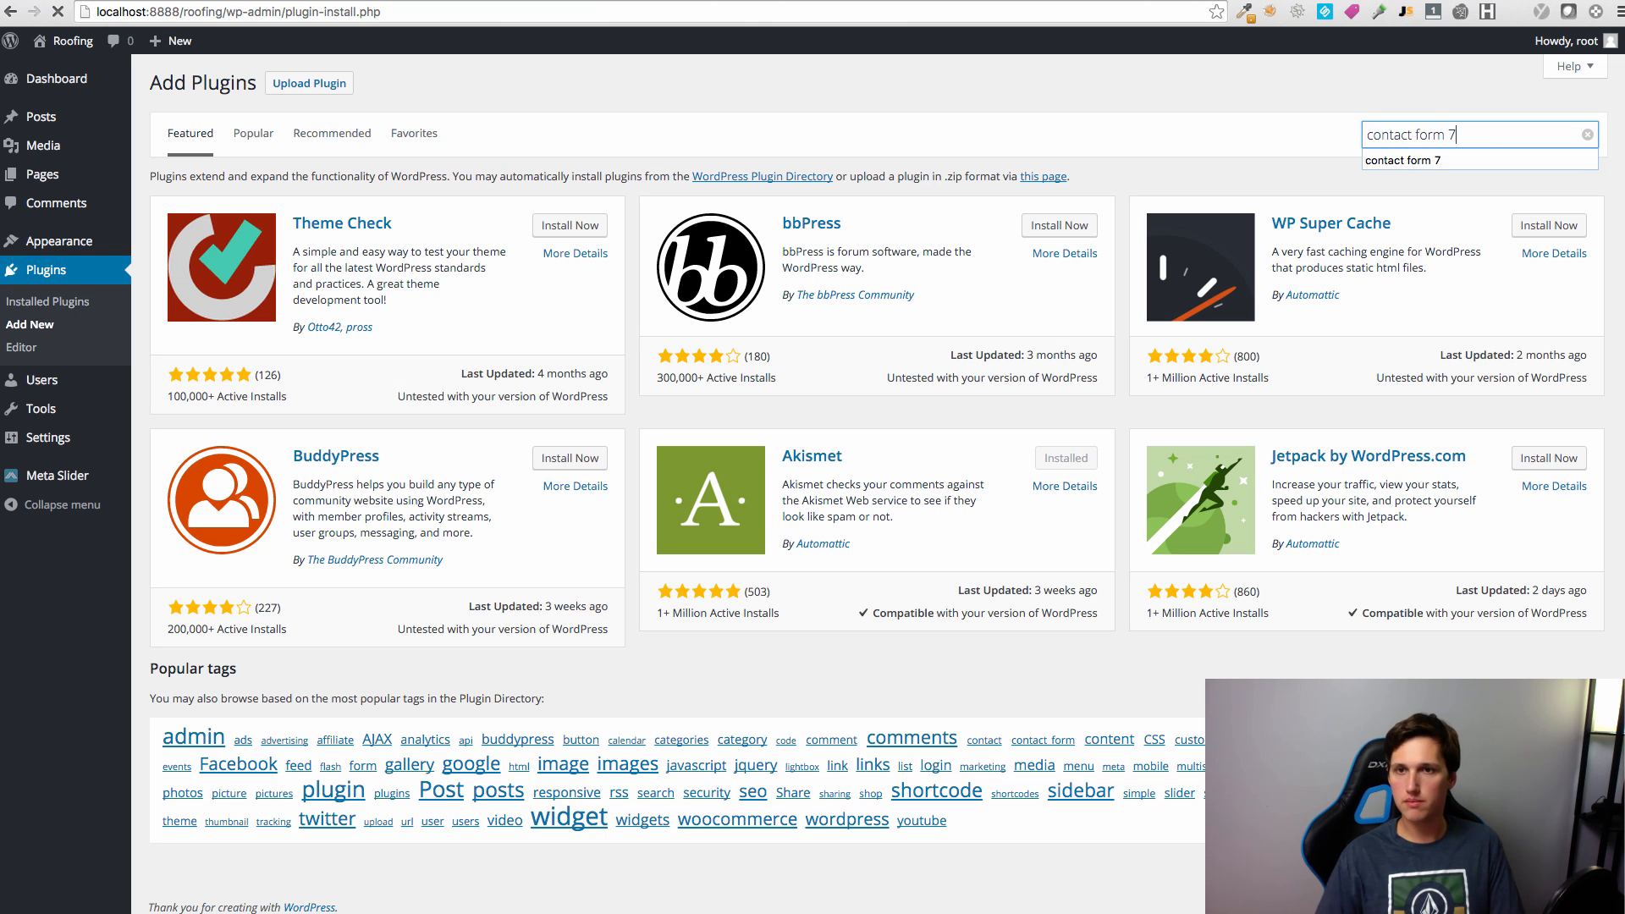
{"action": "type", "text": "act form 7"}
{"action": "key", "text": "Return"}
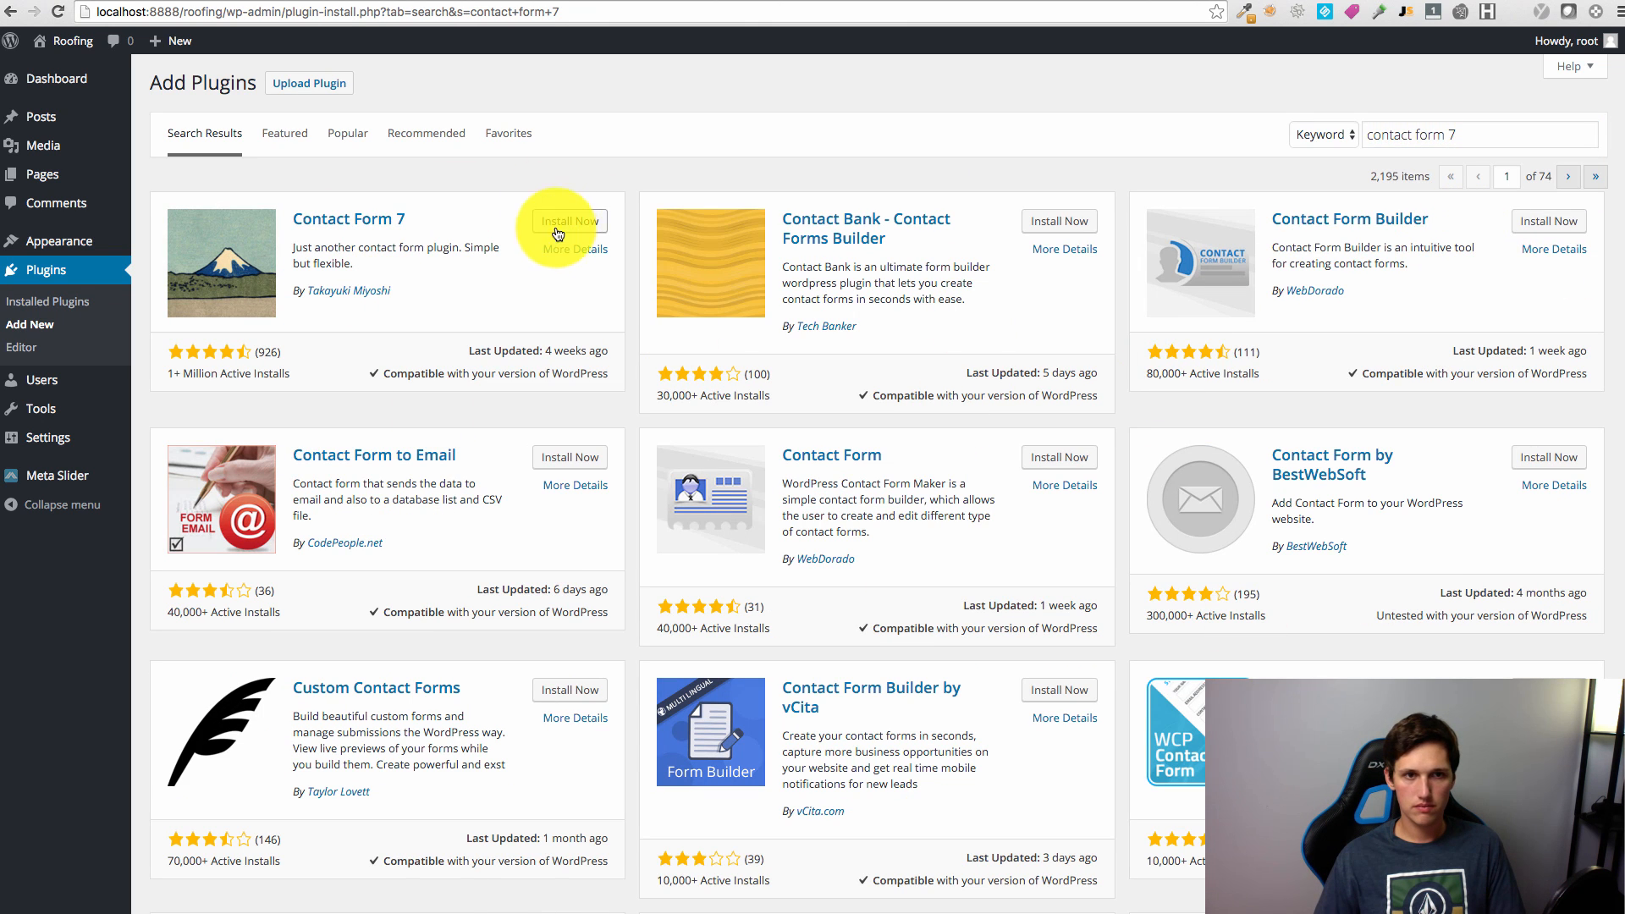
{"action": "left_click", "coordinate": [551, 222]}
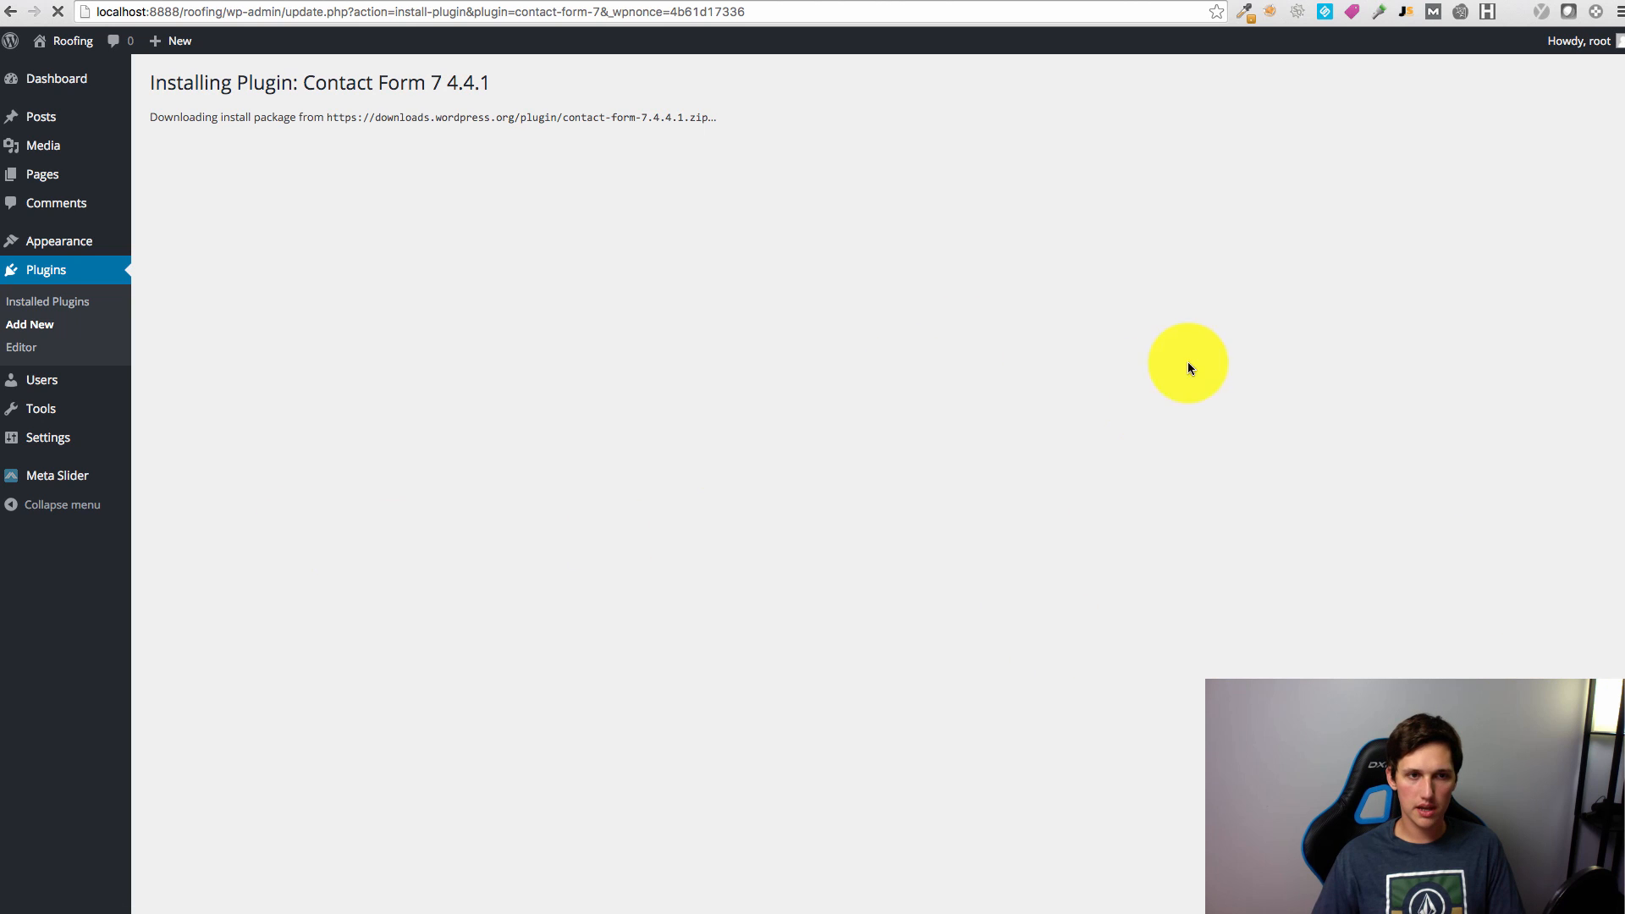
{"action": "left_click", "coordinate": [170, 227]}
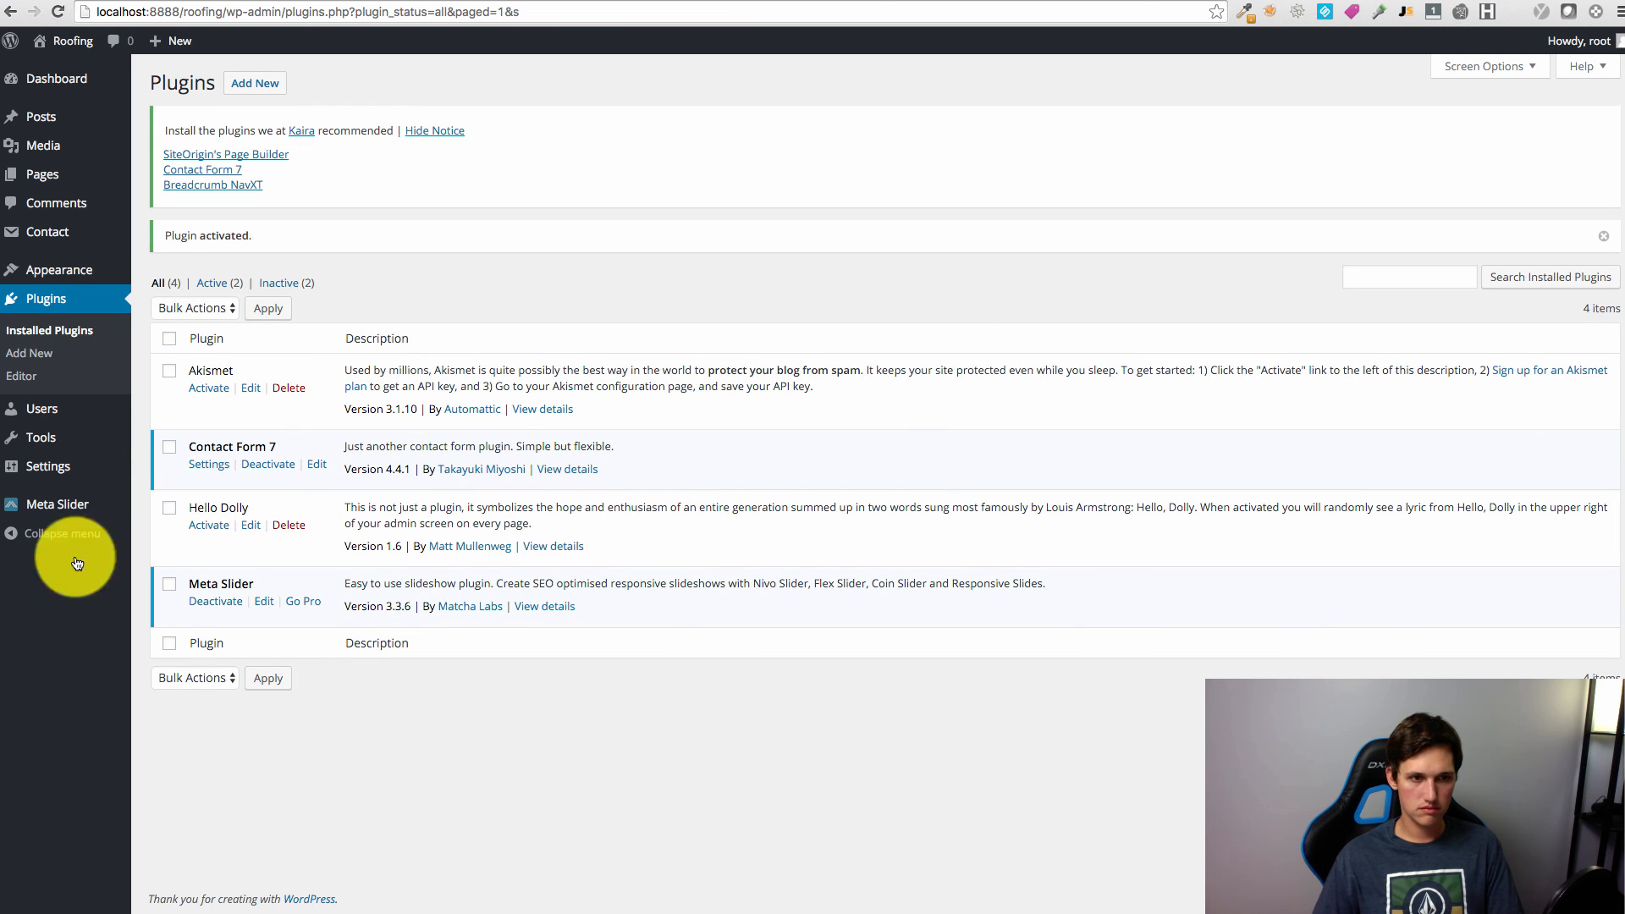
Step: Look over Contact form 1 and copy its shortcode from the Contact Forms list
{"action": "left_click", "coordinate": [89, 237]}
{"action": "left_click", "coordinate": [213, 426]}
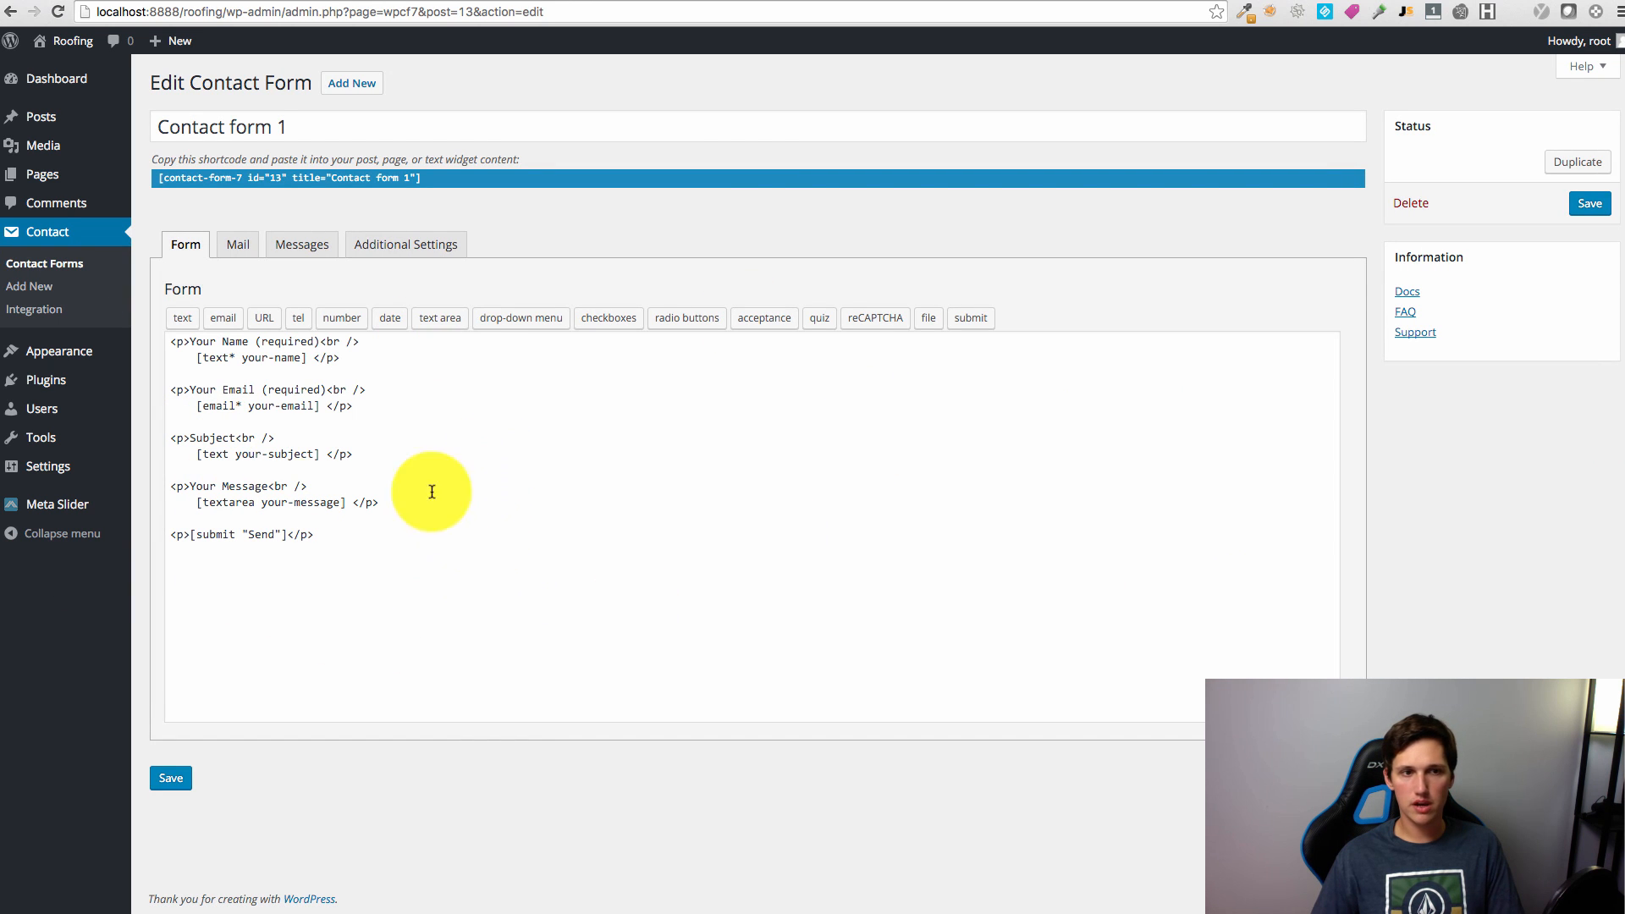
{"action": "left_click_drag", "start_coordinate": [362, 355], "coordinate": [171, 343]}
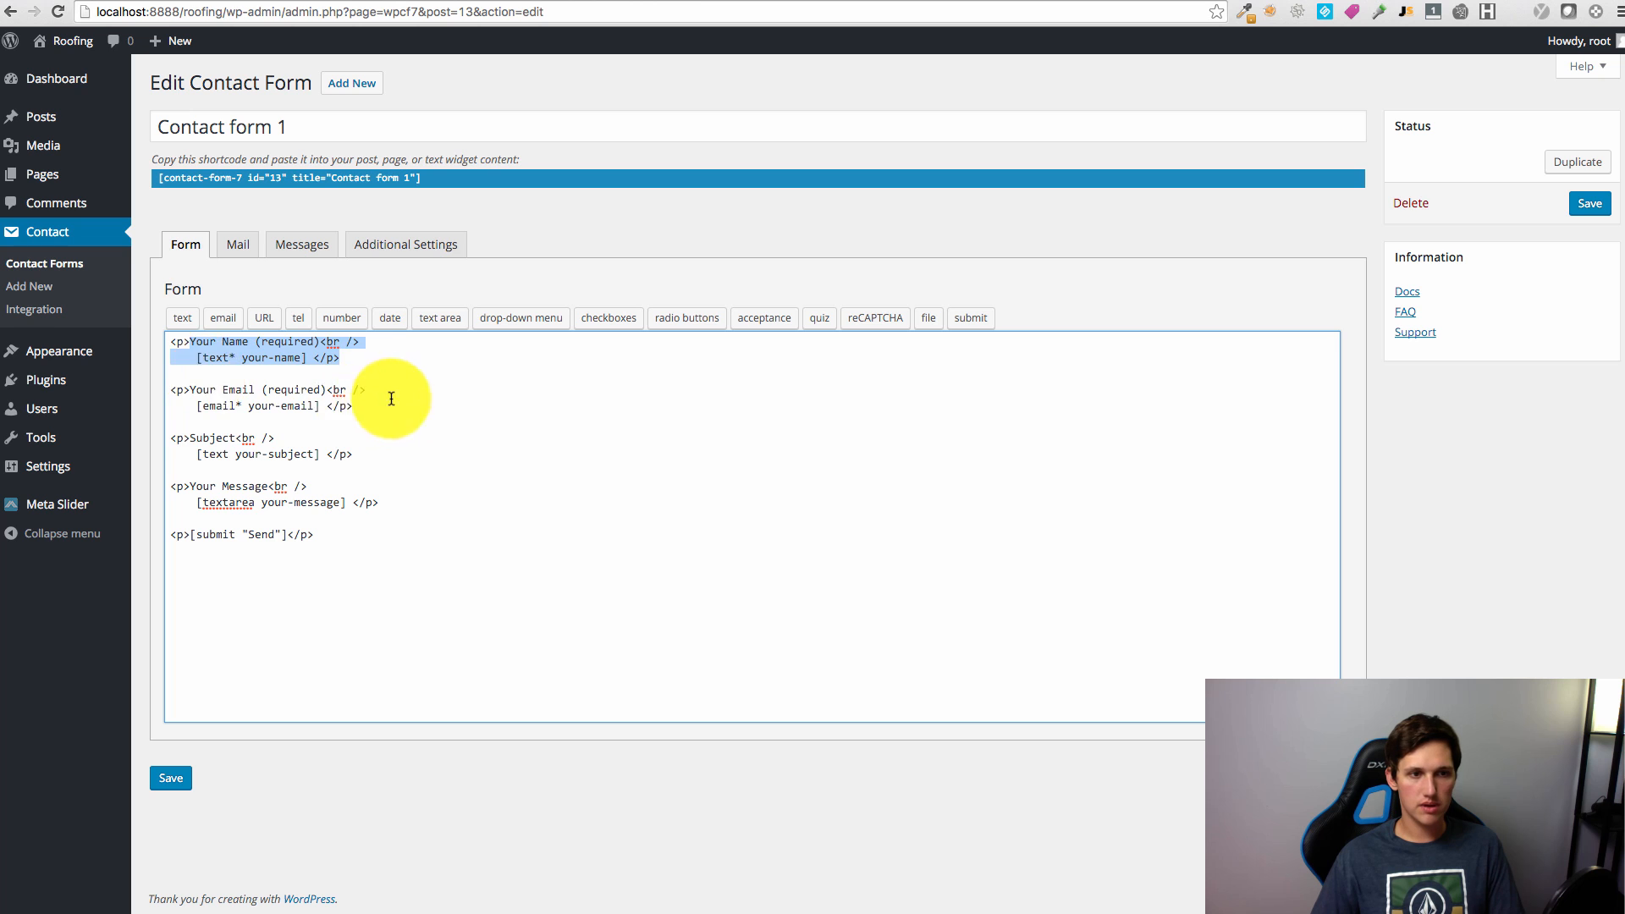
{"action": "left_click_drag", "start_coordinate": [386, 405], "coordinate": [172, 389]}
{"action": "left_click", "coordinate": [226, 468]}
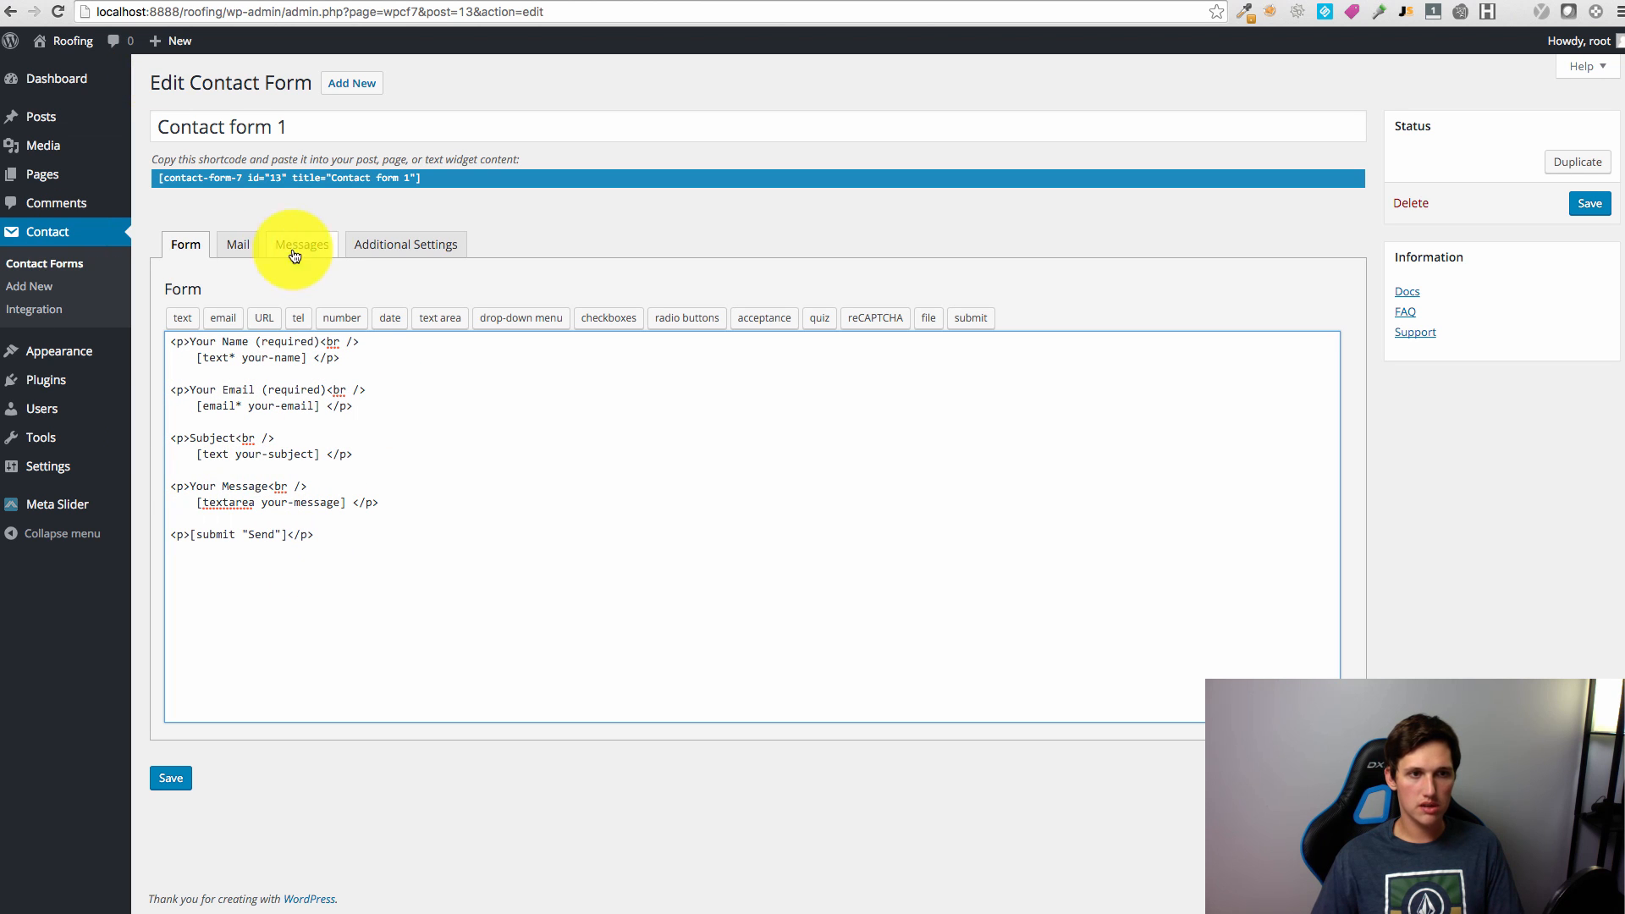
{"action": "left_click", "coordinate": [44, 263]}
{"action": "left_click", "coordinate": [857, 427]}
{"action": "left_click", "coordinate": [767, 422]}
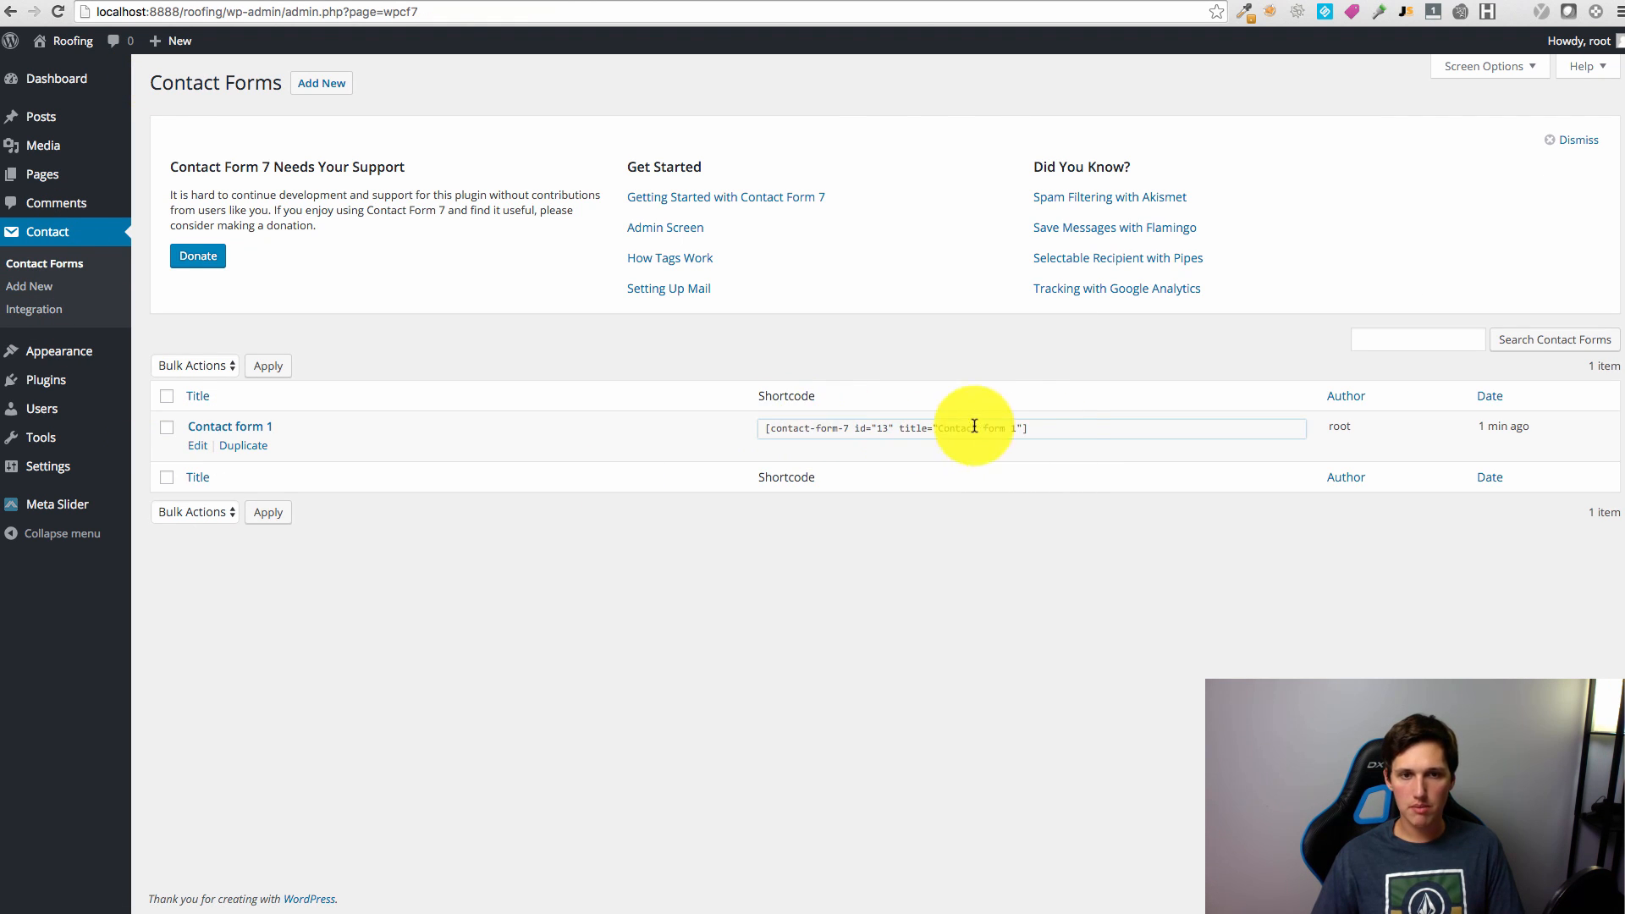
{"action": "left_click", "coordinate": [1017, 428]}
{"action": "key", "text": "ctrl+c"}
Step: Replace the footer widget's content with the shortcode, clear its title, and save
{"action": "mouse_move", "coordinate": [44, 355]}
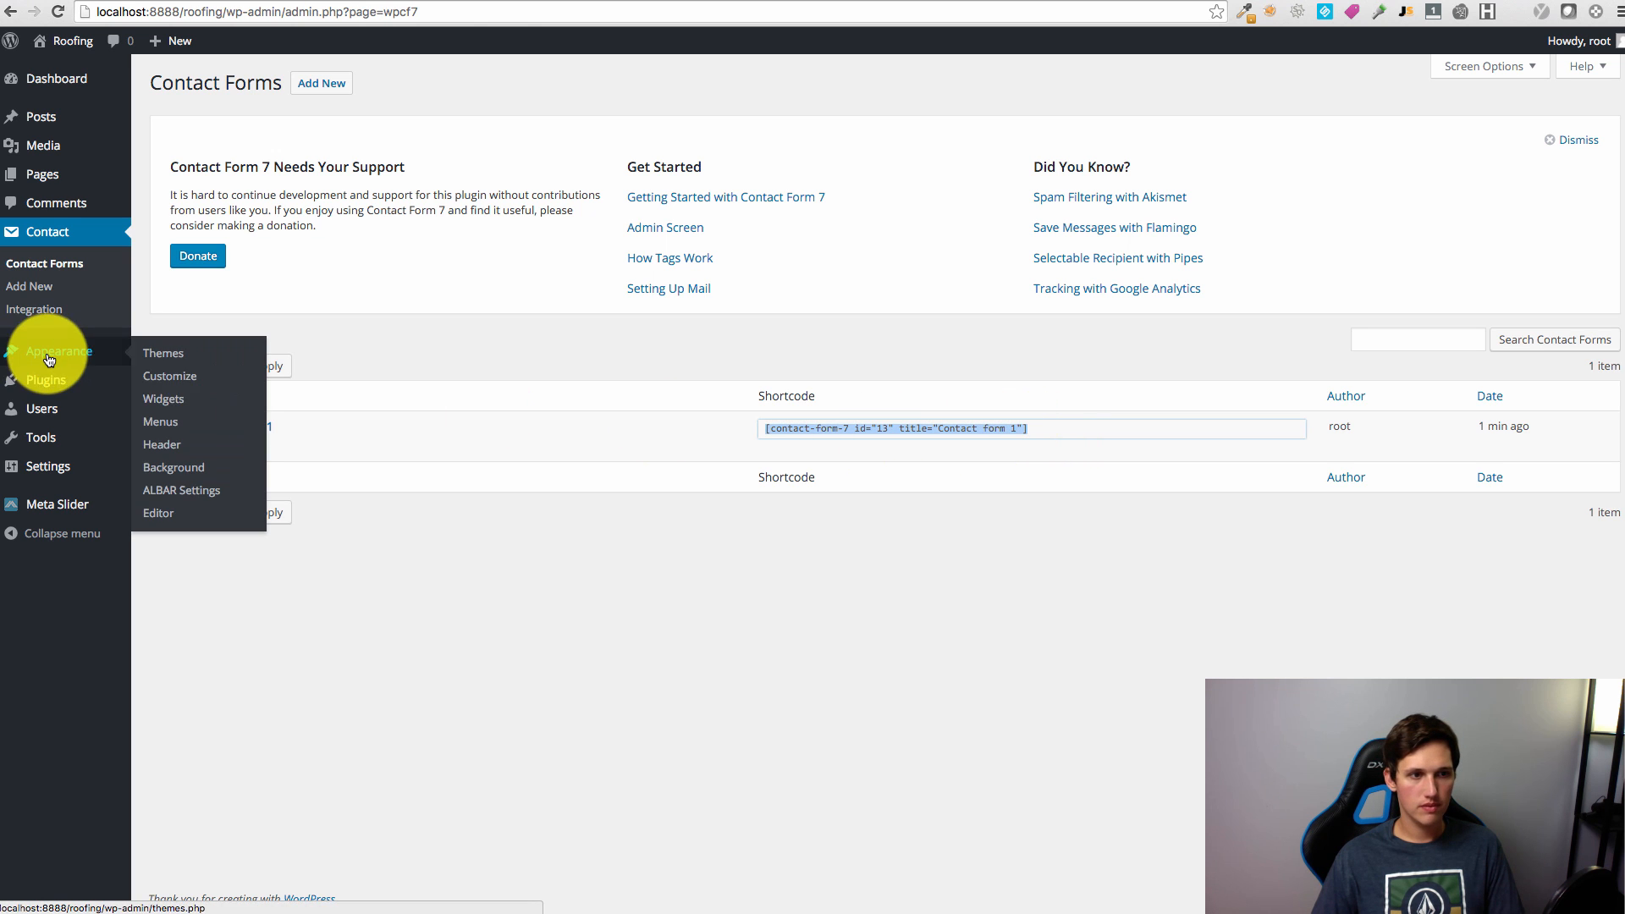
{"action": "left_click", "coordinate": [189, 407]}
{"action": "left_click", "coordinate": [1294, 132]}
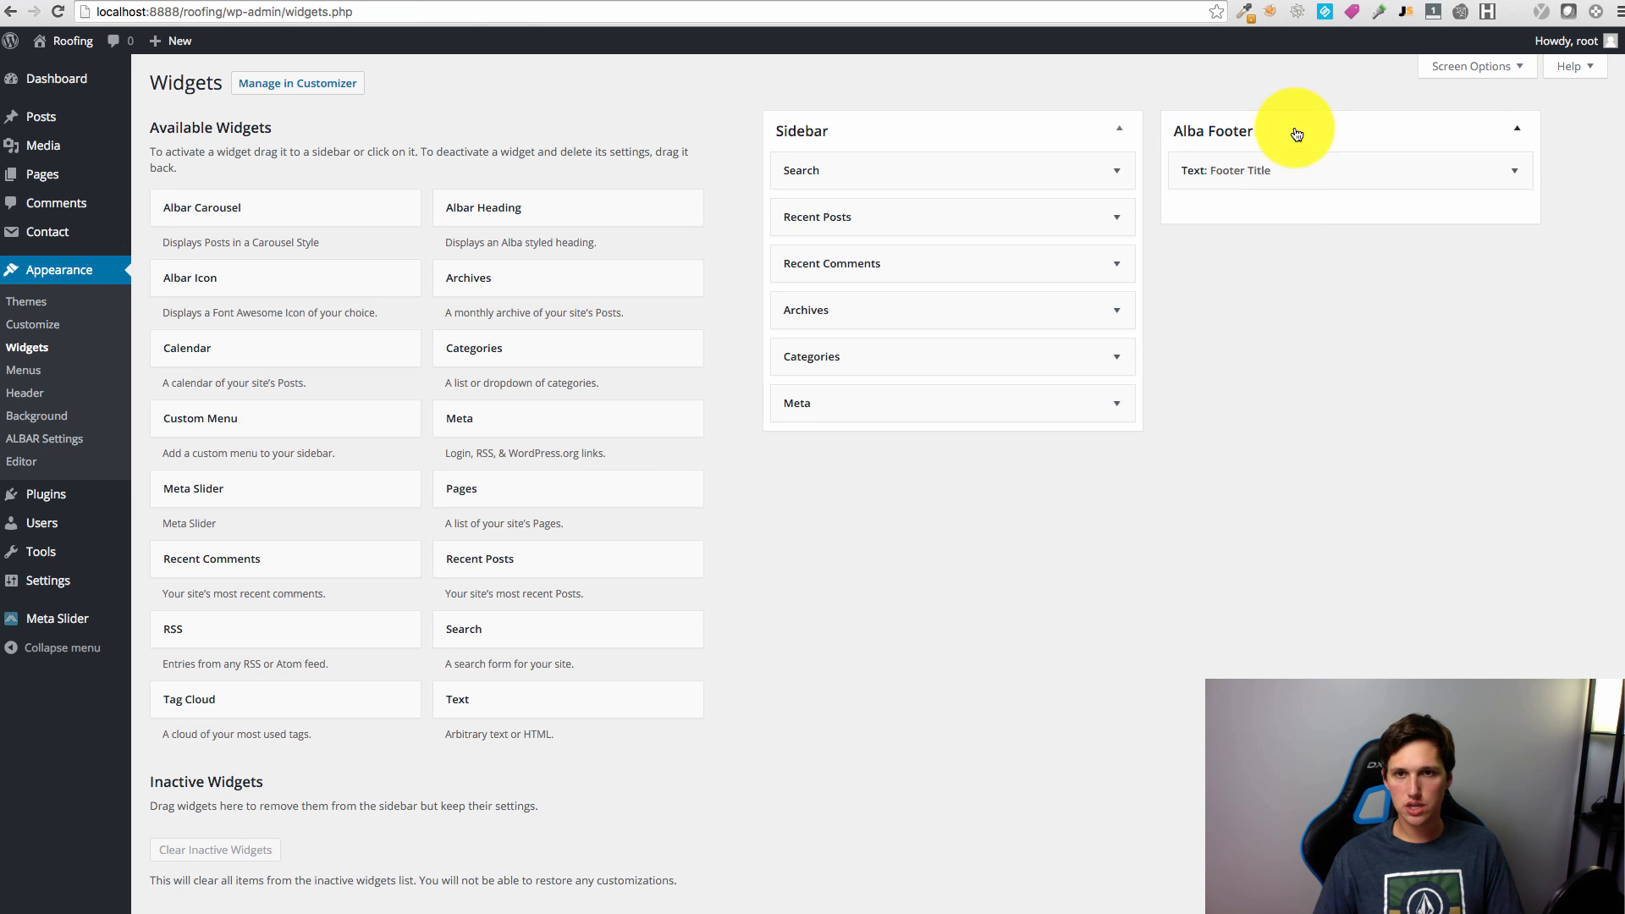
{"action": "left_click", "coordinate": [1286, 180]}
{"action": "left_click_drag", "start_coordinate": [1233, 290], "coordinate": [1117, 254]}
{"action": "key", "text": "ctrl+v"}
{"action": "left_click_drag", "start_coordinate": [1343, 222], "coordinate": [1113, 229]}
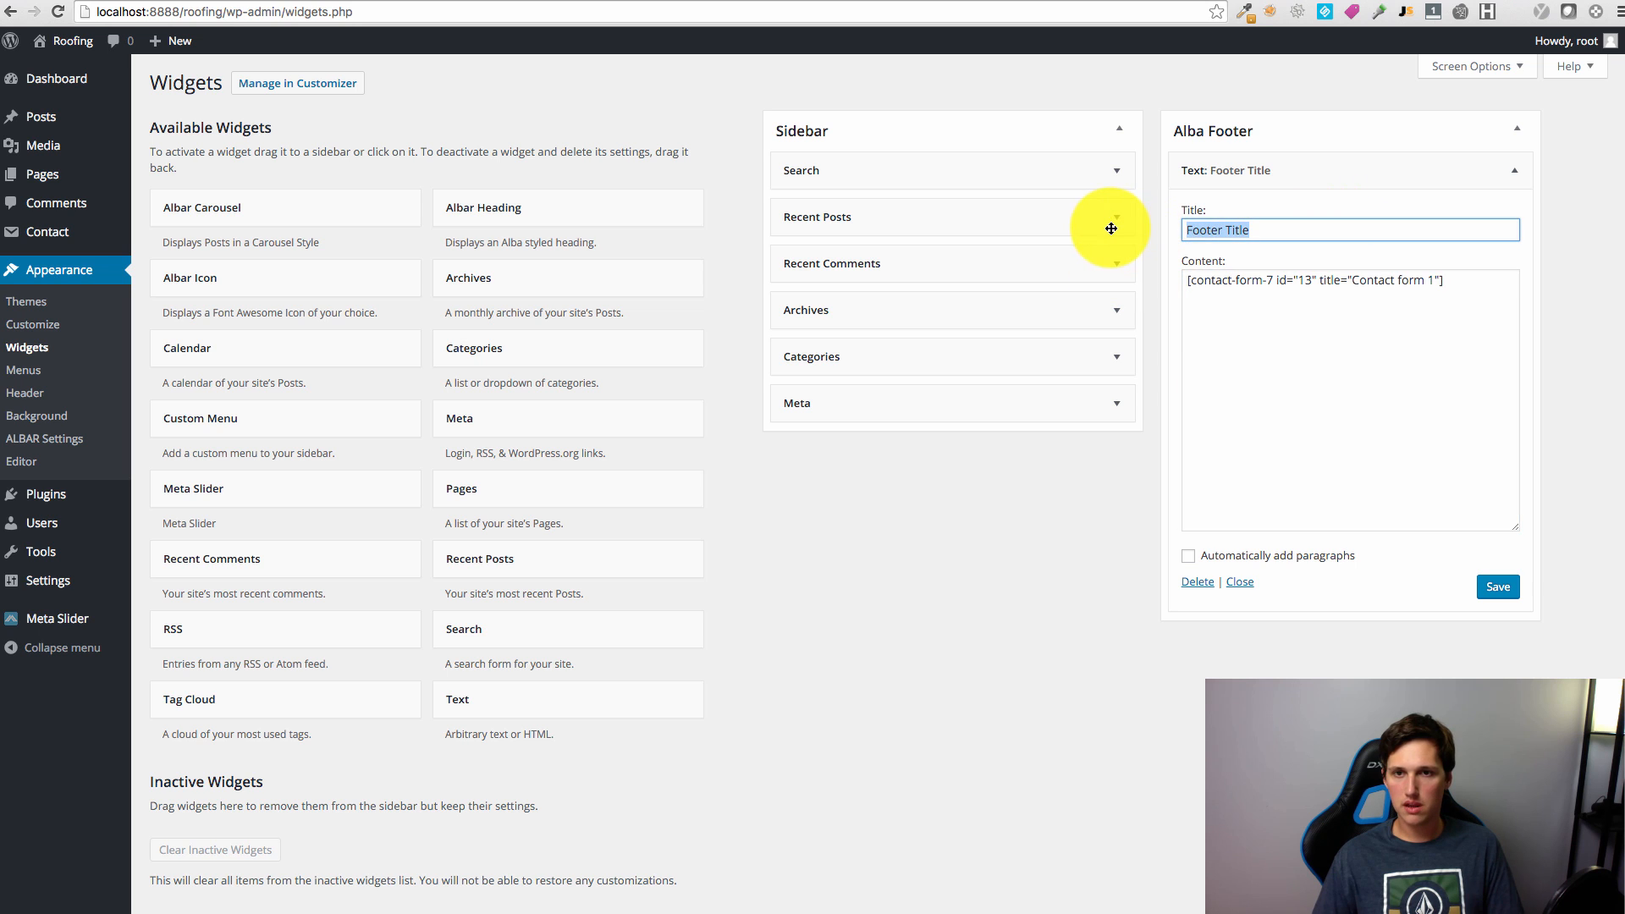
{"action": "key", "text": "BackSpace"}
{"action": "left_click", "coordinate": [1498, 587]}
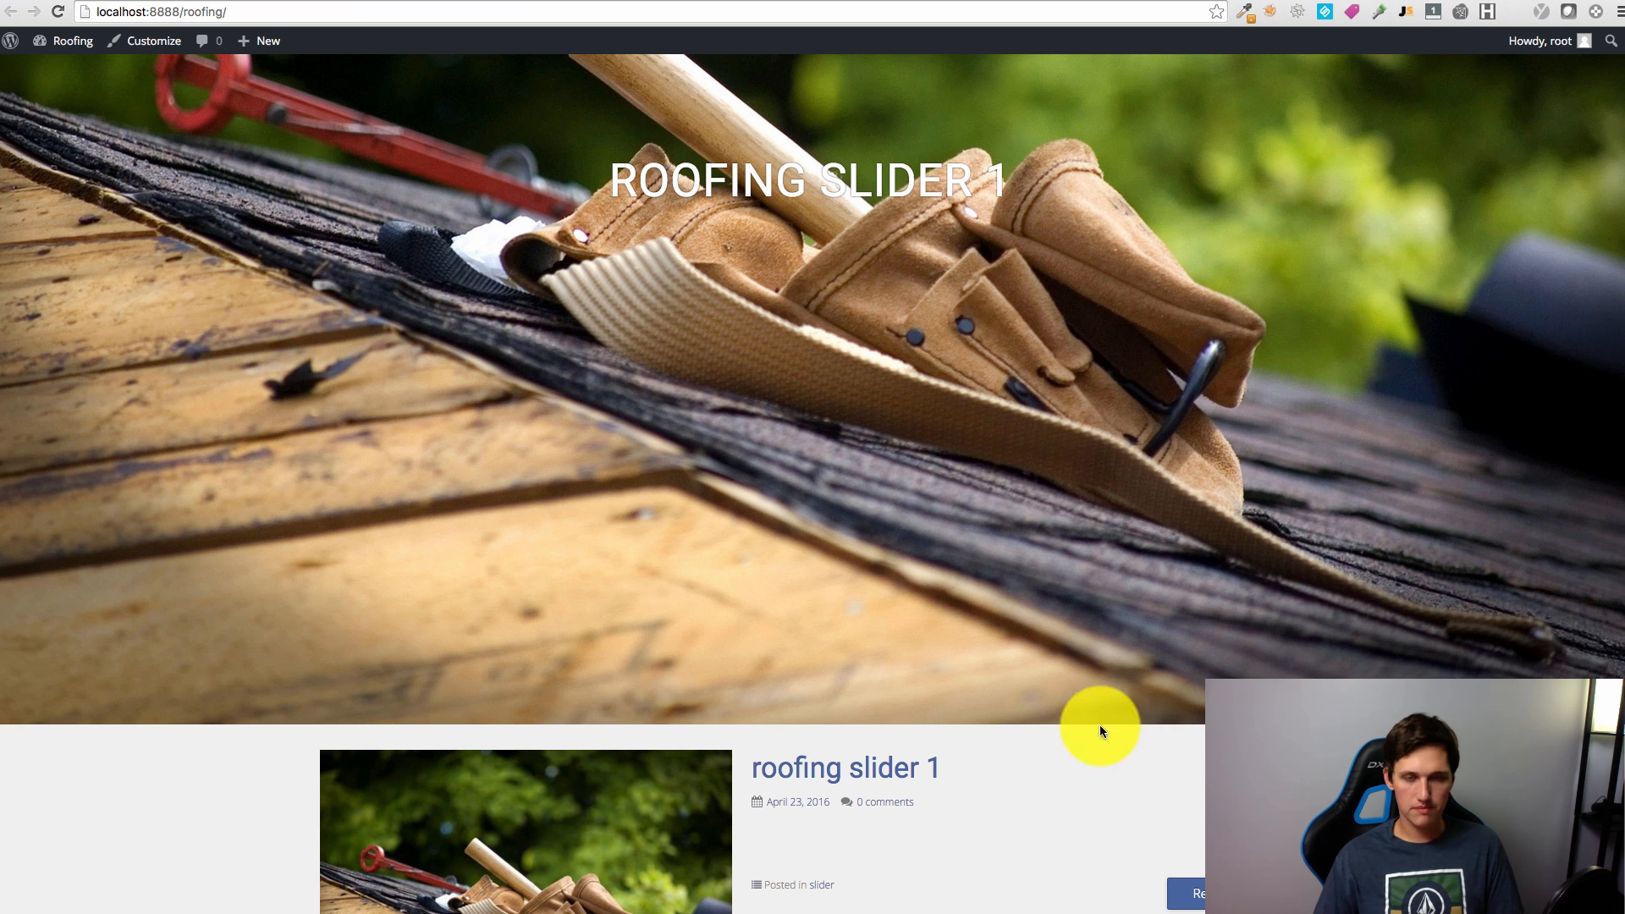
{"action": "scroll", "coordinate": [1099, 724], "scroll_direction": "down", "scroll_amount": 15}
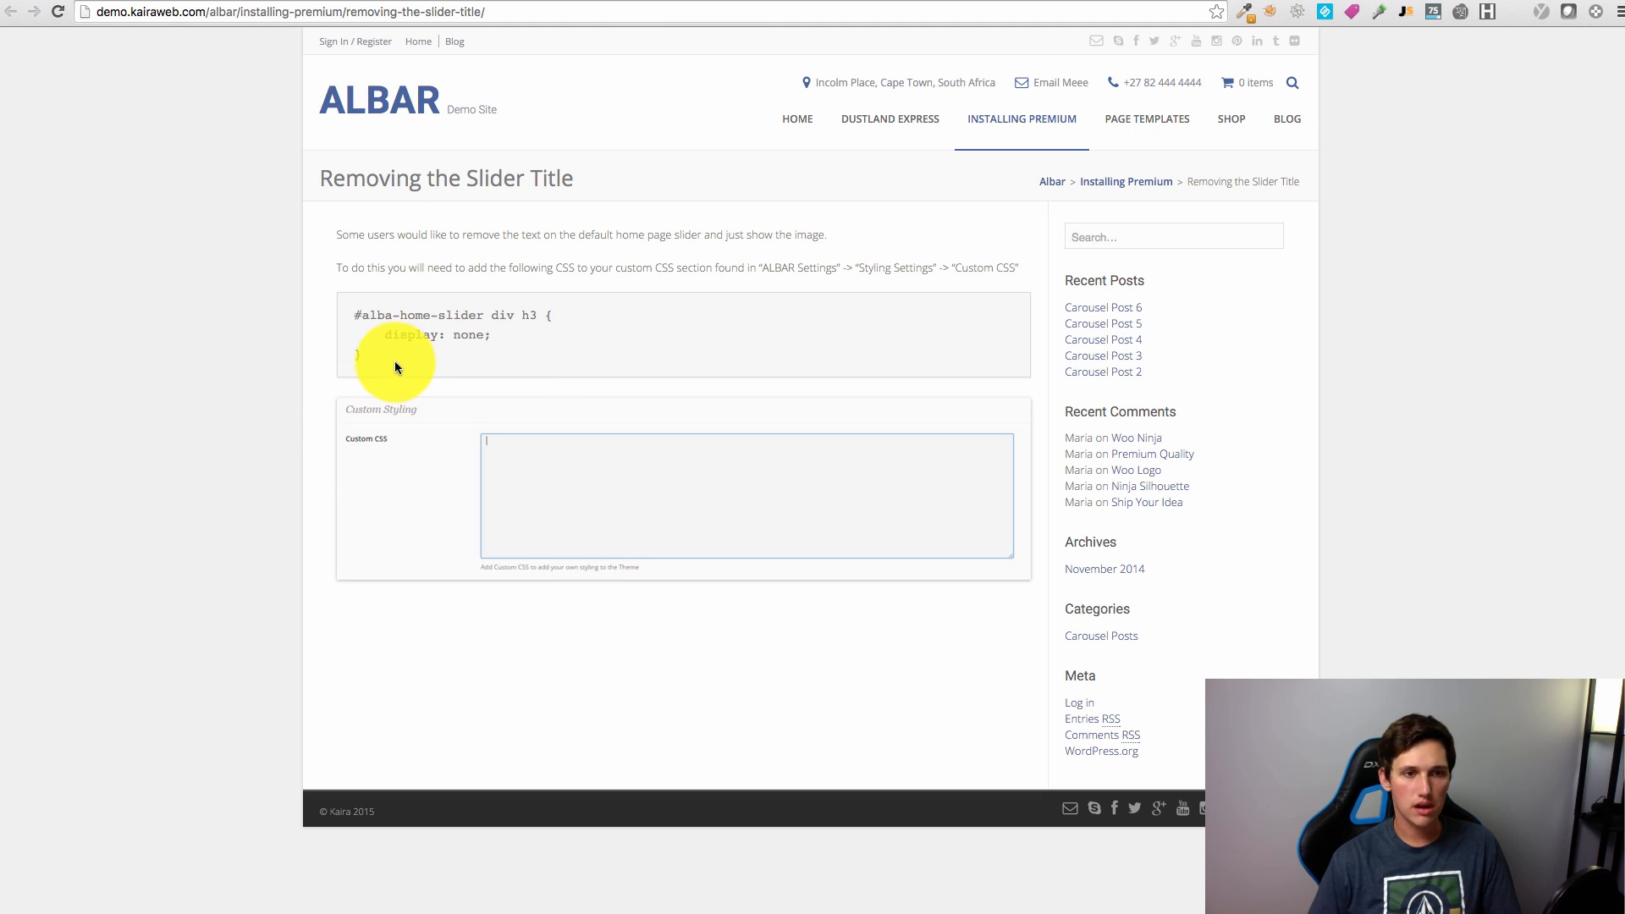
Step: Copy the slider-title-hiding CSS rule from the Kaira instructions page
{"action": "left_click_drag", "start_coordinate": [352, 359], "coordinate": [339, 317]}
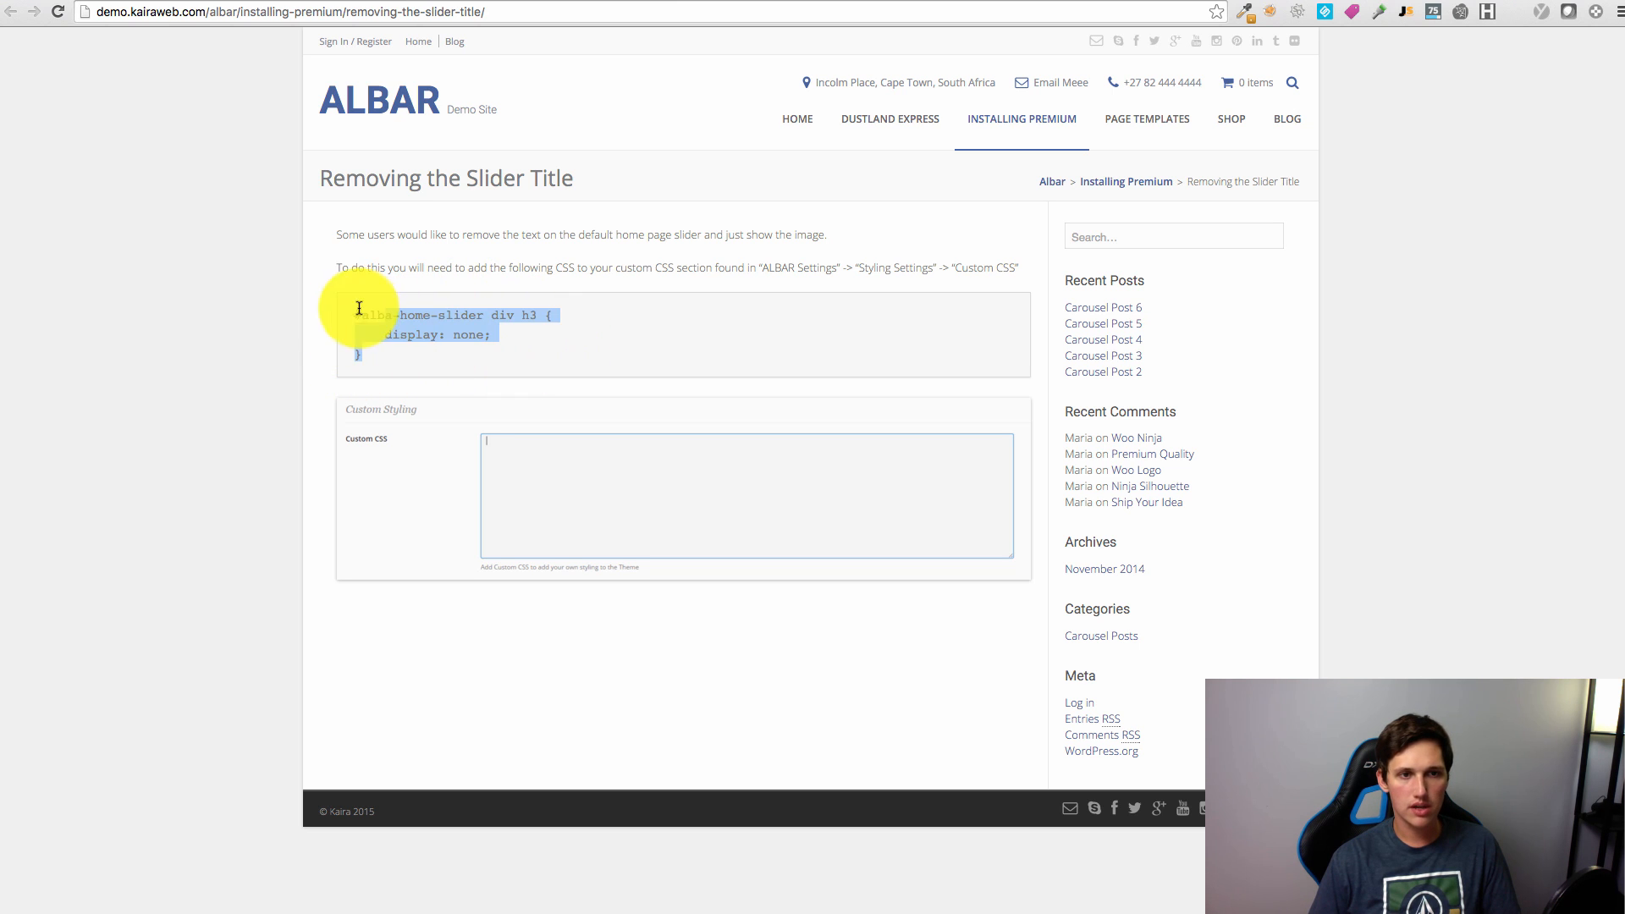
{"action": "left_click", "coordinate": [1020, 1]}
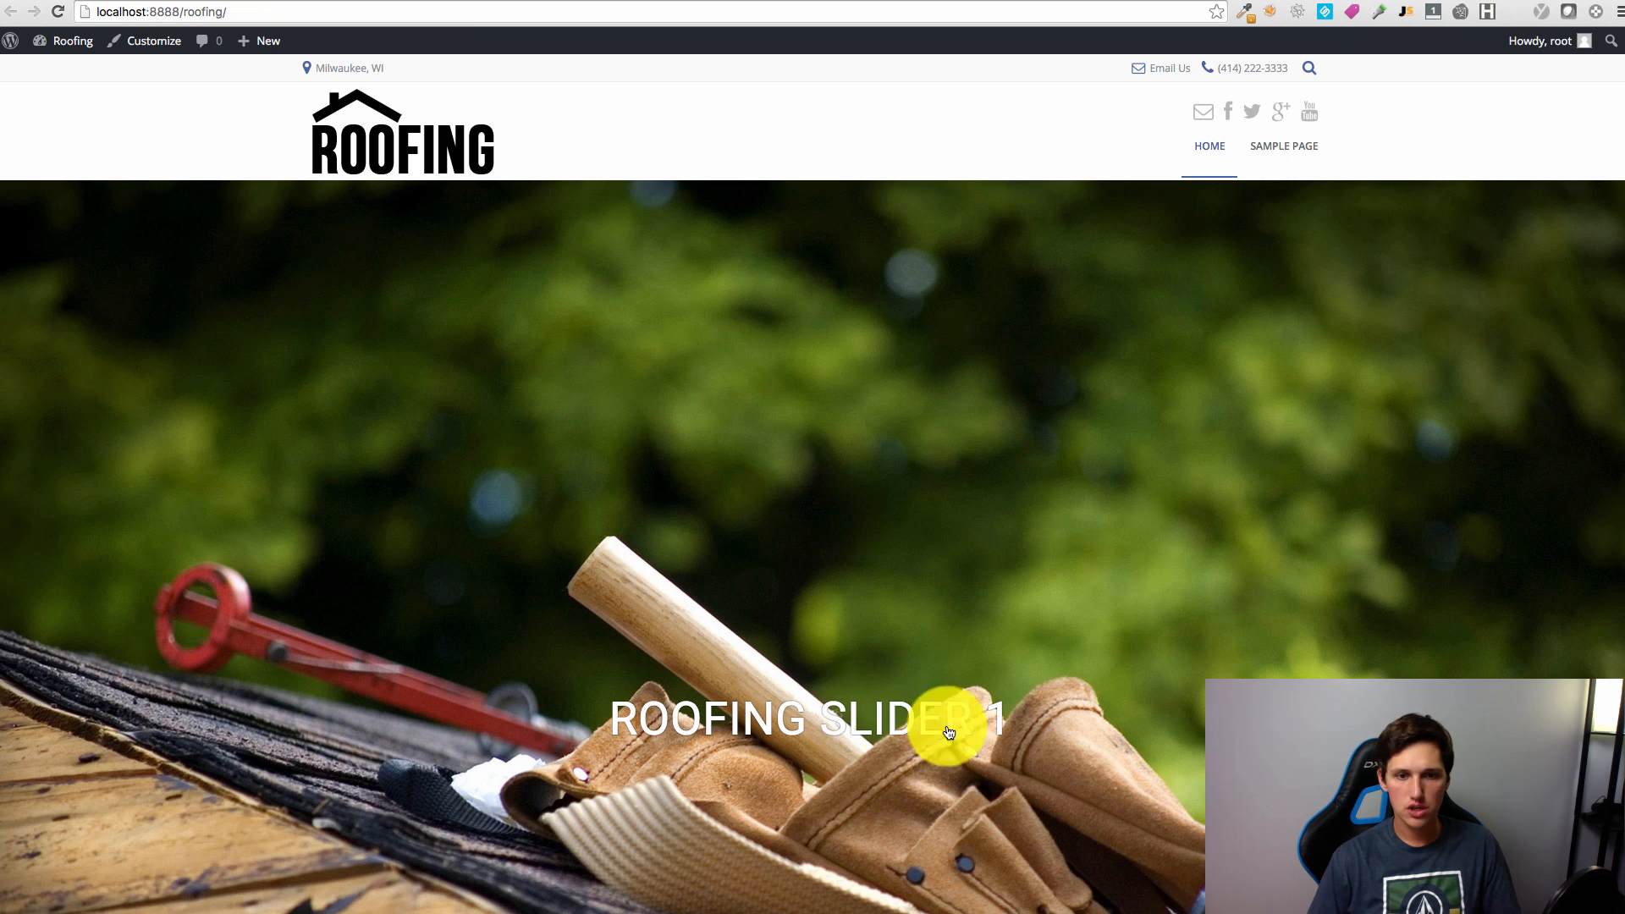
{"action": "left_click_drag", "start_coordinate": [878, 711], "coordinate": [653, 685]}
{"action": "left_click", "coordinate": [1440, 1]}
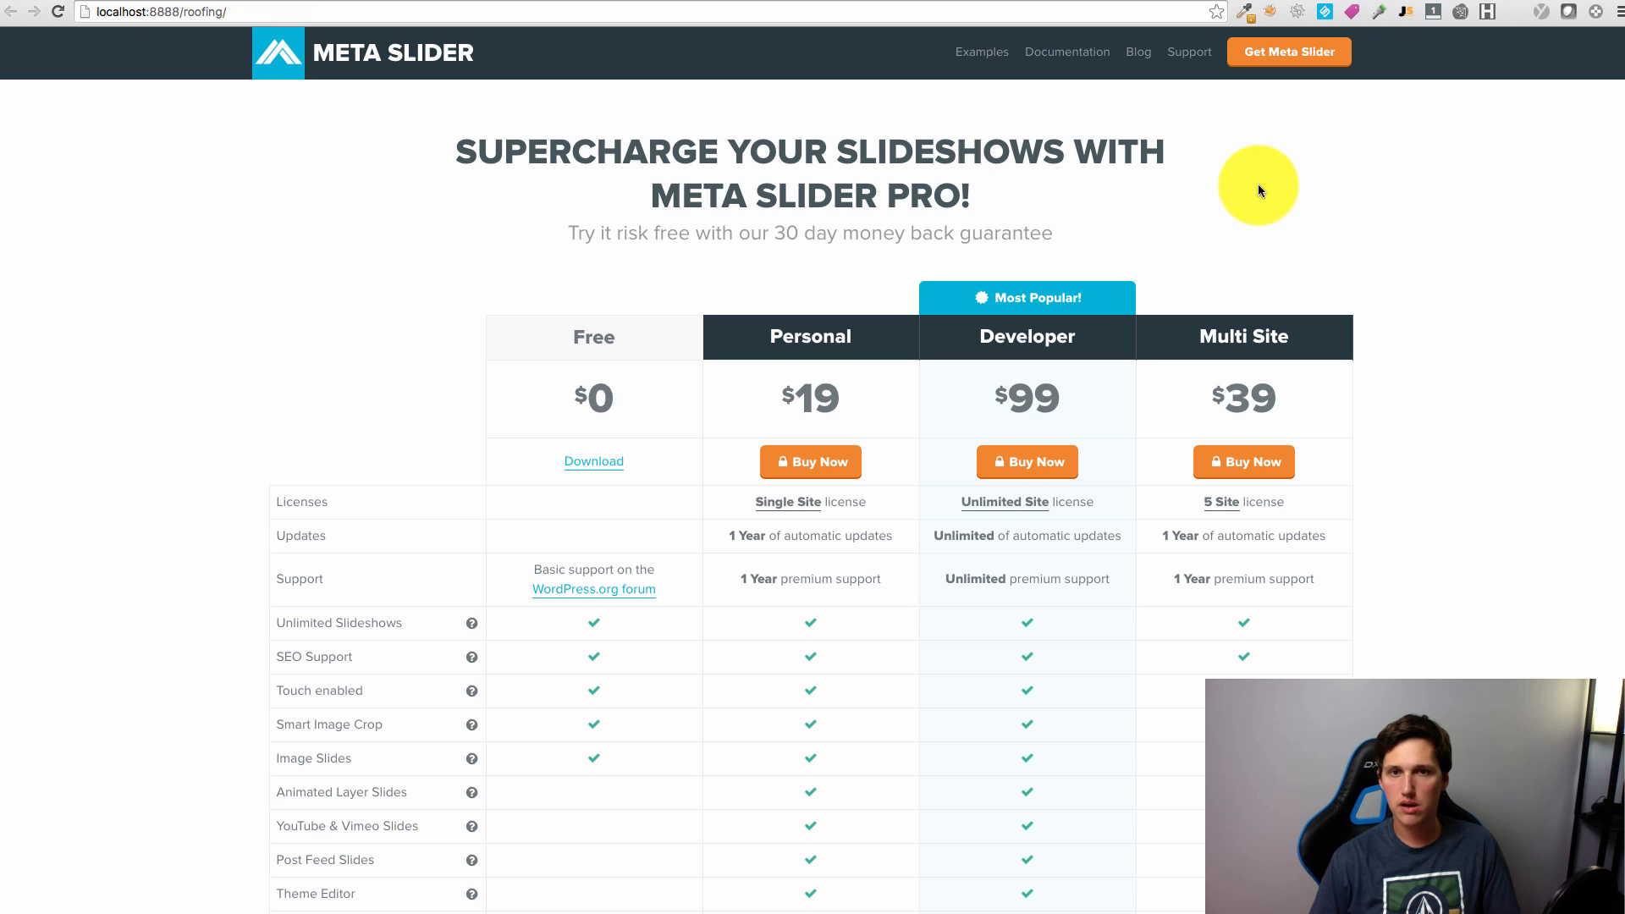
{"action": "left_click", "coordinate": [1369, 2]}
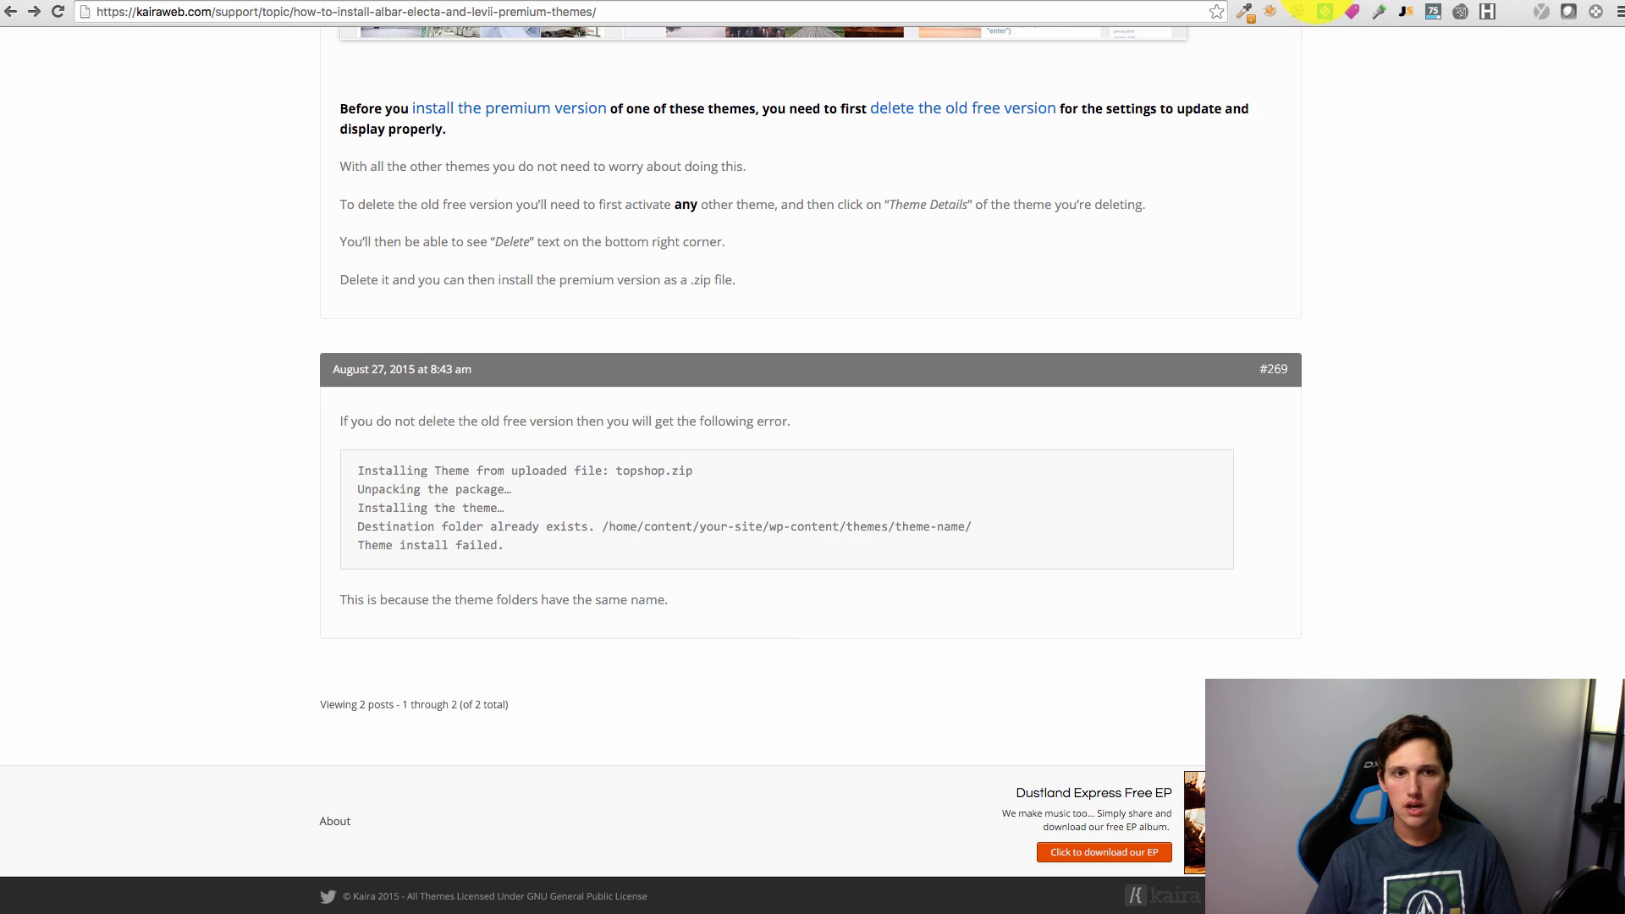
{"action": "left_click", "coordinate": [1346, 2]}
{"action": "left_click", "coordinate": [384, 353]}
{"action": "left_click_drag", "start_coordinate": [384, 353], "coordinate": [326, 306]}
{"action": "key", "text": "ctrl+c"}
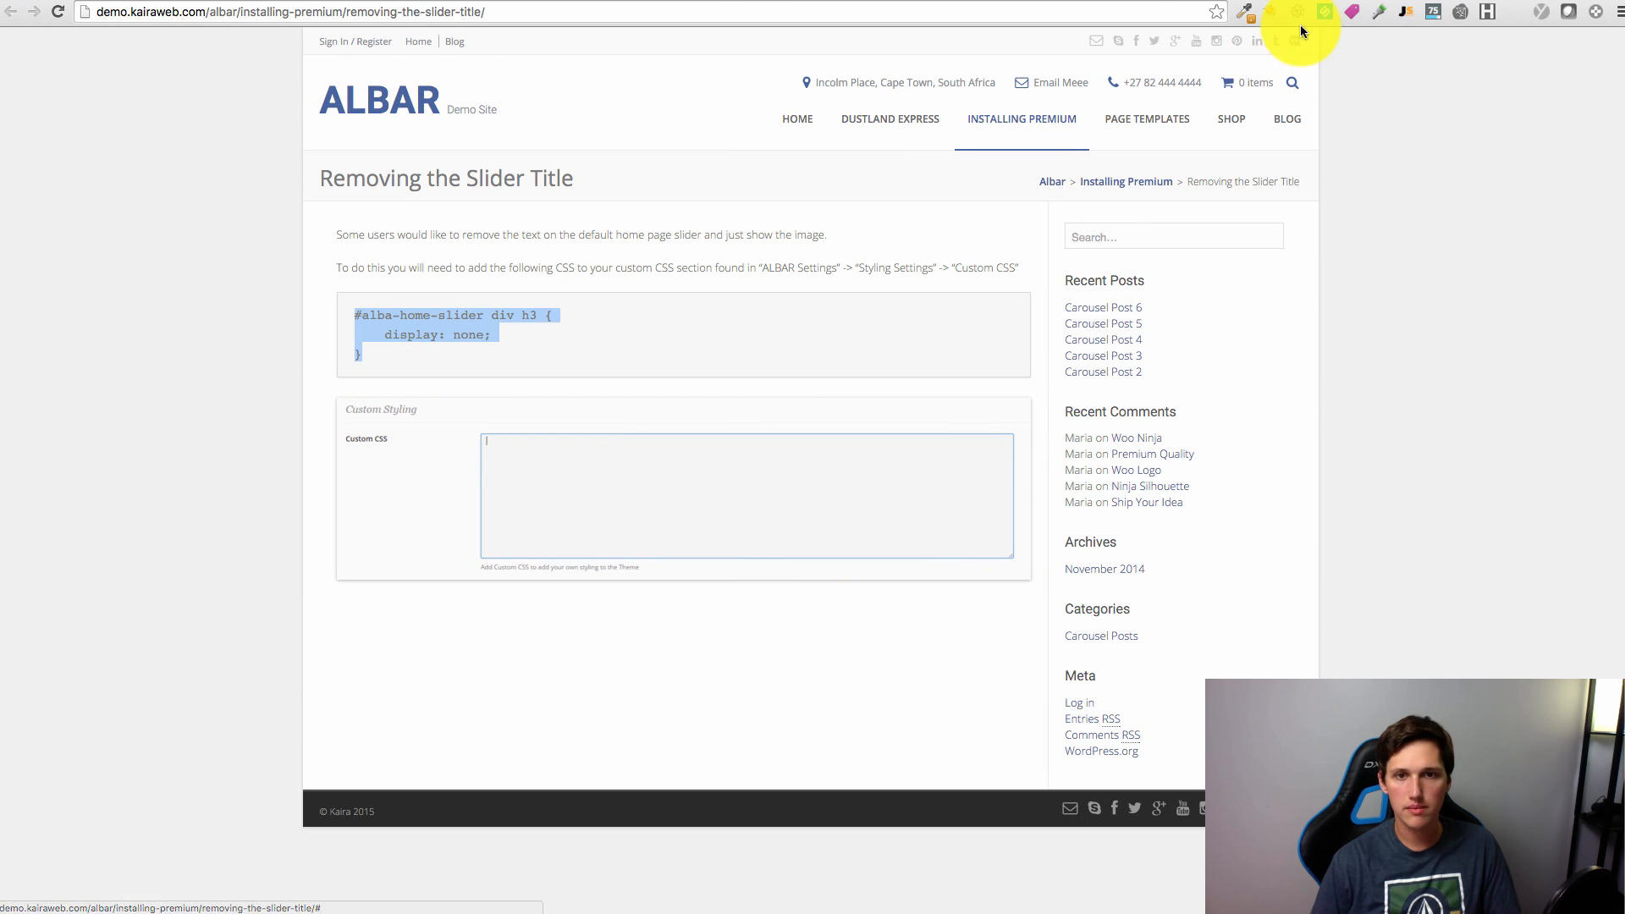
Step: Paste the #alba-home-slider div h3 rule into the ALBAR Settings Custom CSS box
{"action": "left_click", "coordinate": [1274, 2]}
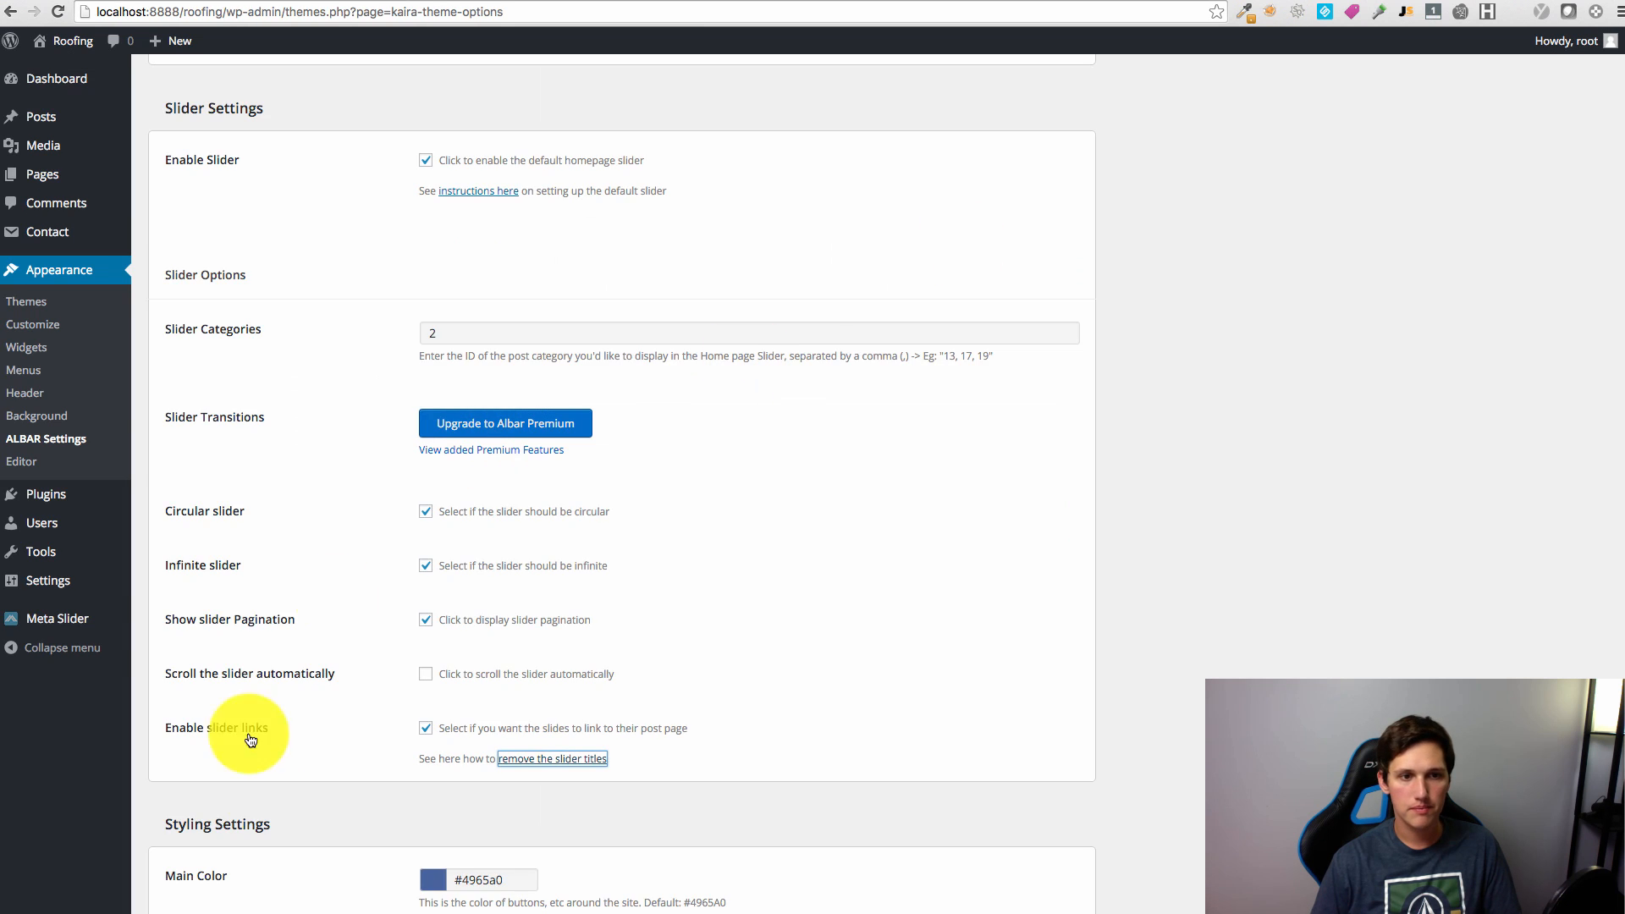
{"action": "scroll", "coordinate": [364, 770], "scroll_direction": "down", "scroll_amount": 11}
{"action": "left_click", "coordinate": [584, 765]}
{"action": "key", "text": "ctrl+v"}
{"action": "scroll", "coordinate": [312, 755], "scroll_direction": "down", "scroll_amount": 5}
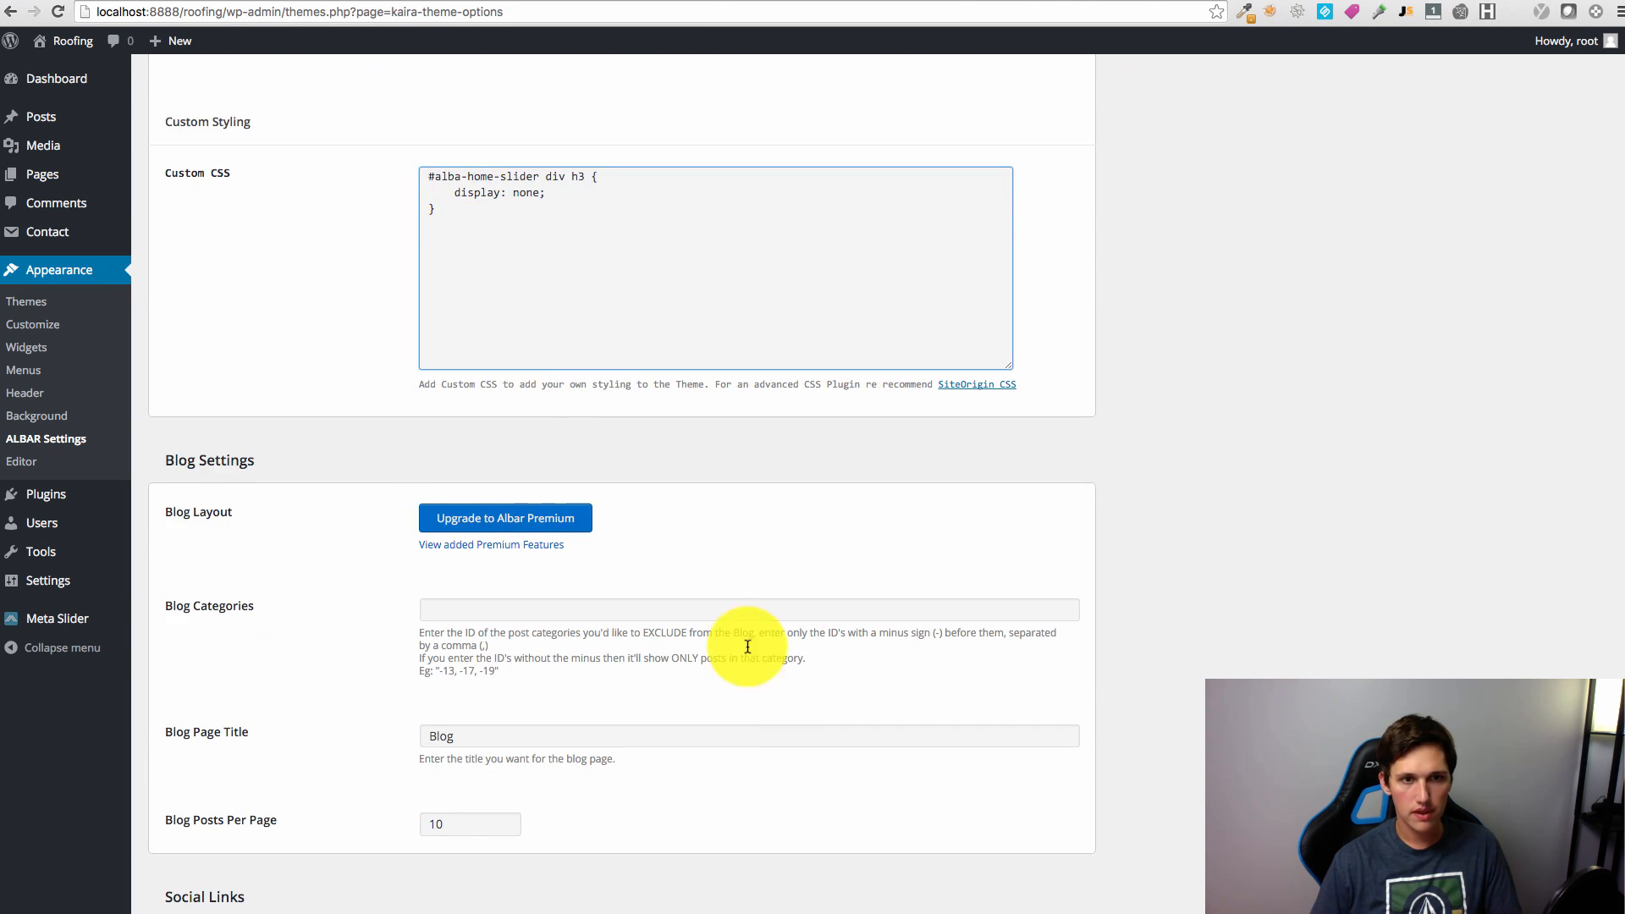
{"action": "scroll", "coordinate": [726, 637], "scroll_direction": "down", "scroll_amount": 20}
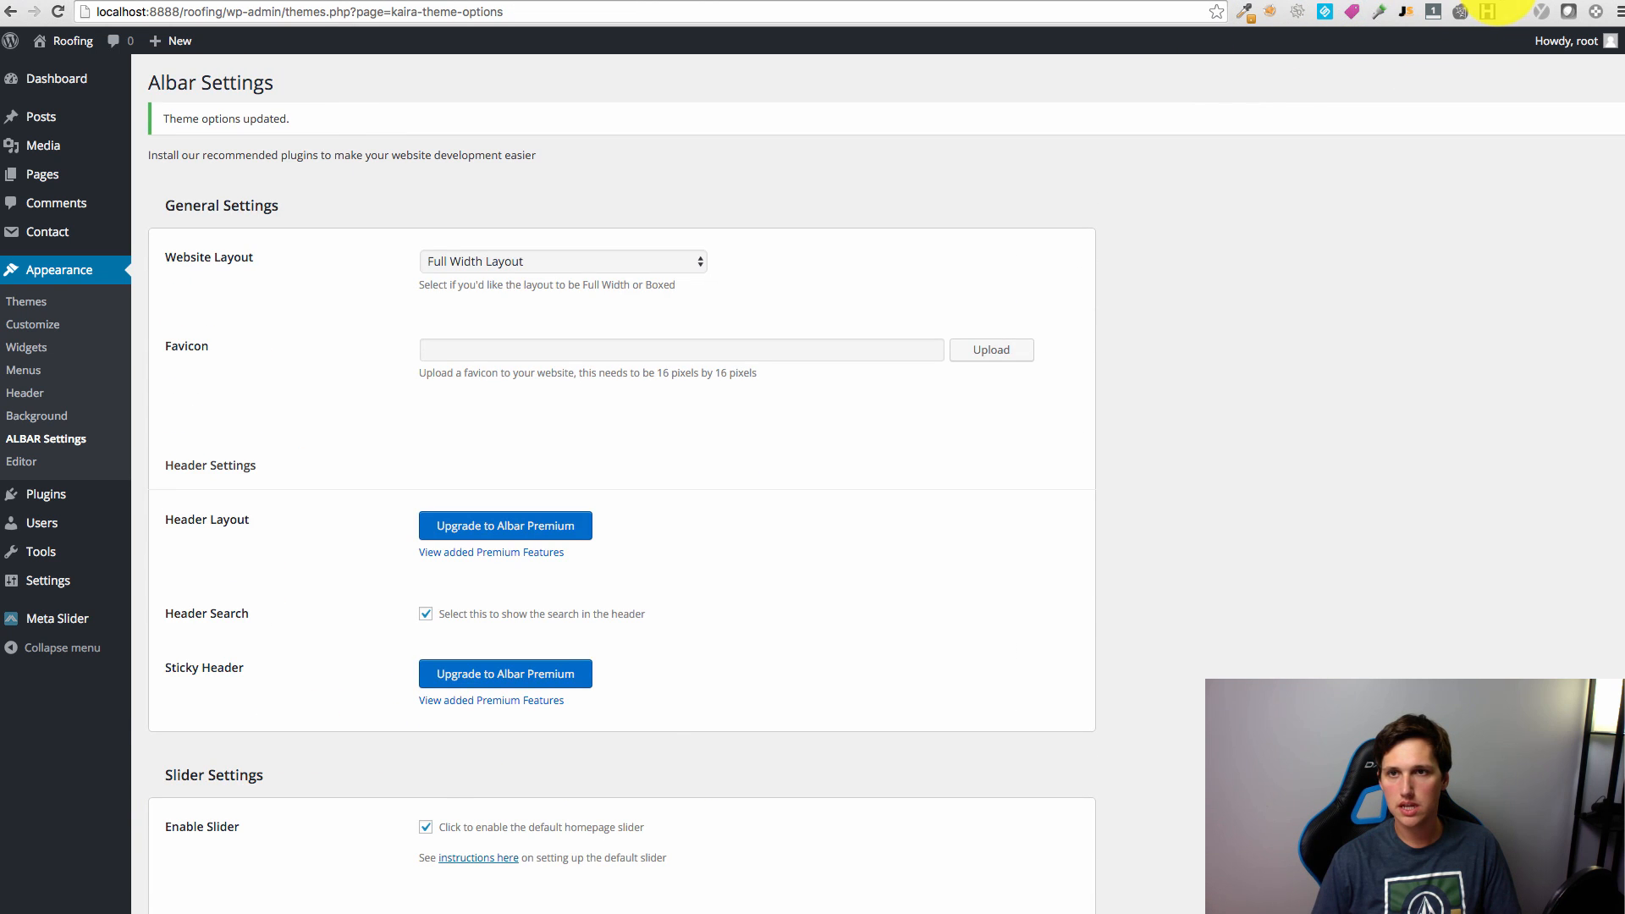
{"action": "left_click", "coordinate": [1497, 1]}
Step: Keep the ALBAR Website Layout set to Boxed Layout
{"action": "scroll", "coordinate": [1197, 552], "scroll_direction": "down", "scroll_amount": 7}
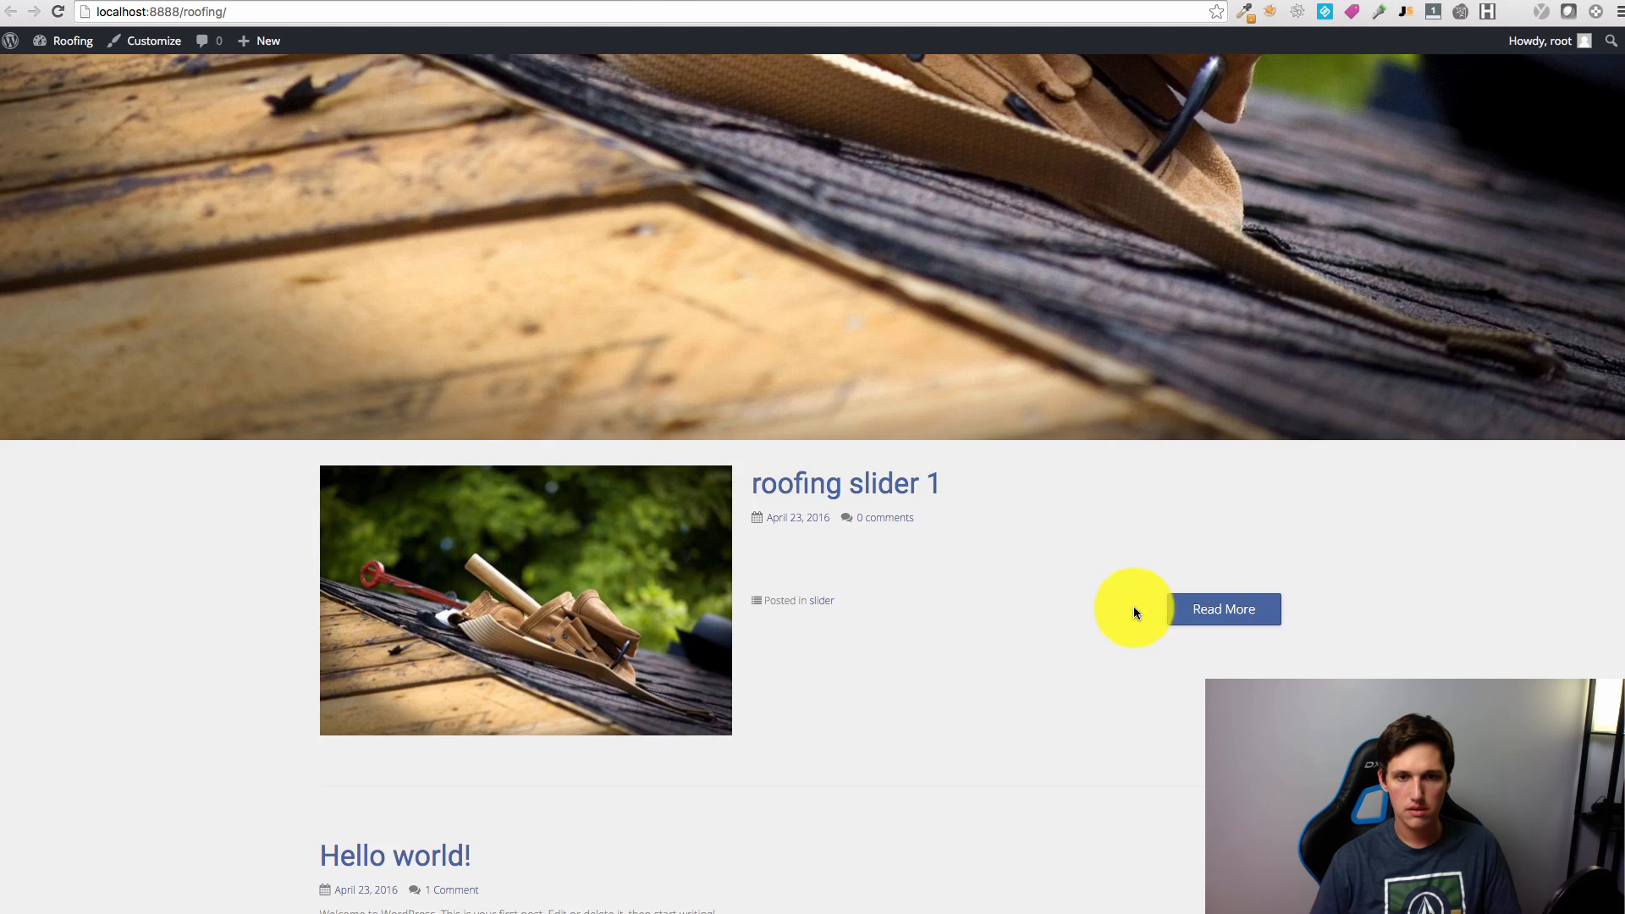
{"action": "scroll", "coordinate": [1116, 608], "scroll_direction": "up", "scroll_amount": 4}
{"action": "left_click", "coordinate": [1542, 1]}
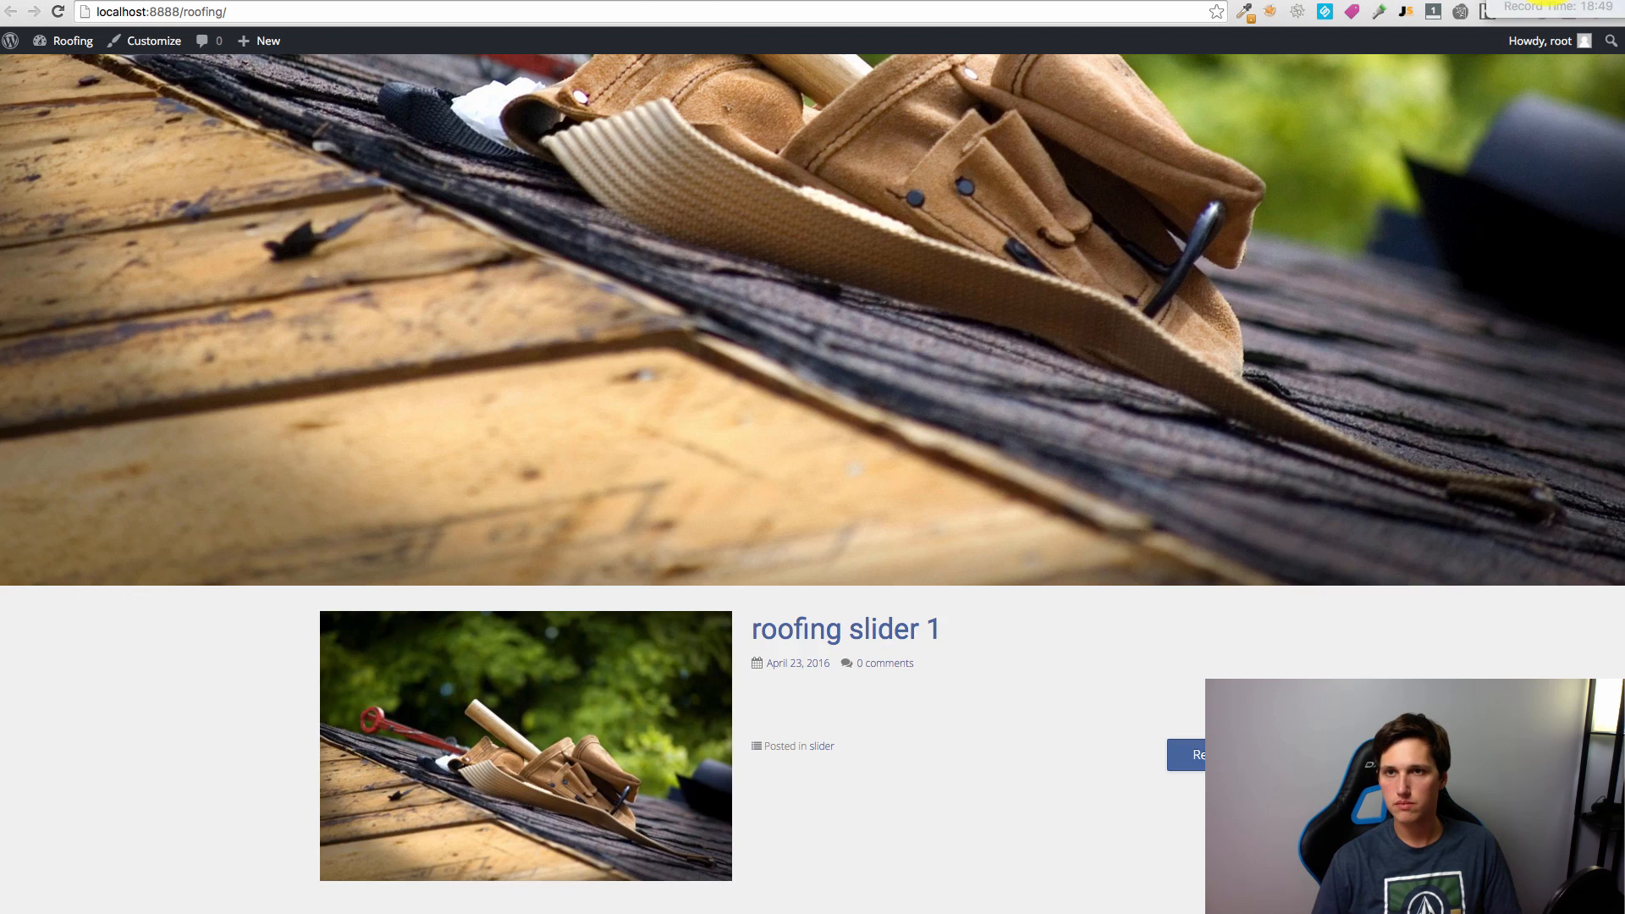
{"action": "left_click", "coordinate": [1405, 1]}
{"action": "left_click", "coordinate": [572, 253]}
{"action": "left_click", "coordinate": [604, 263]}
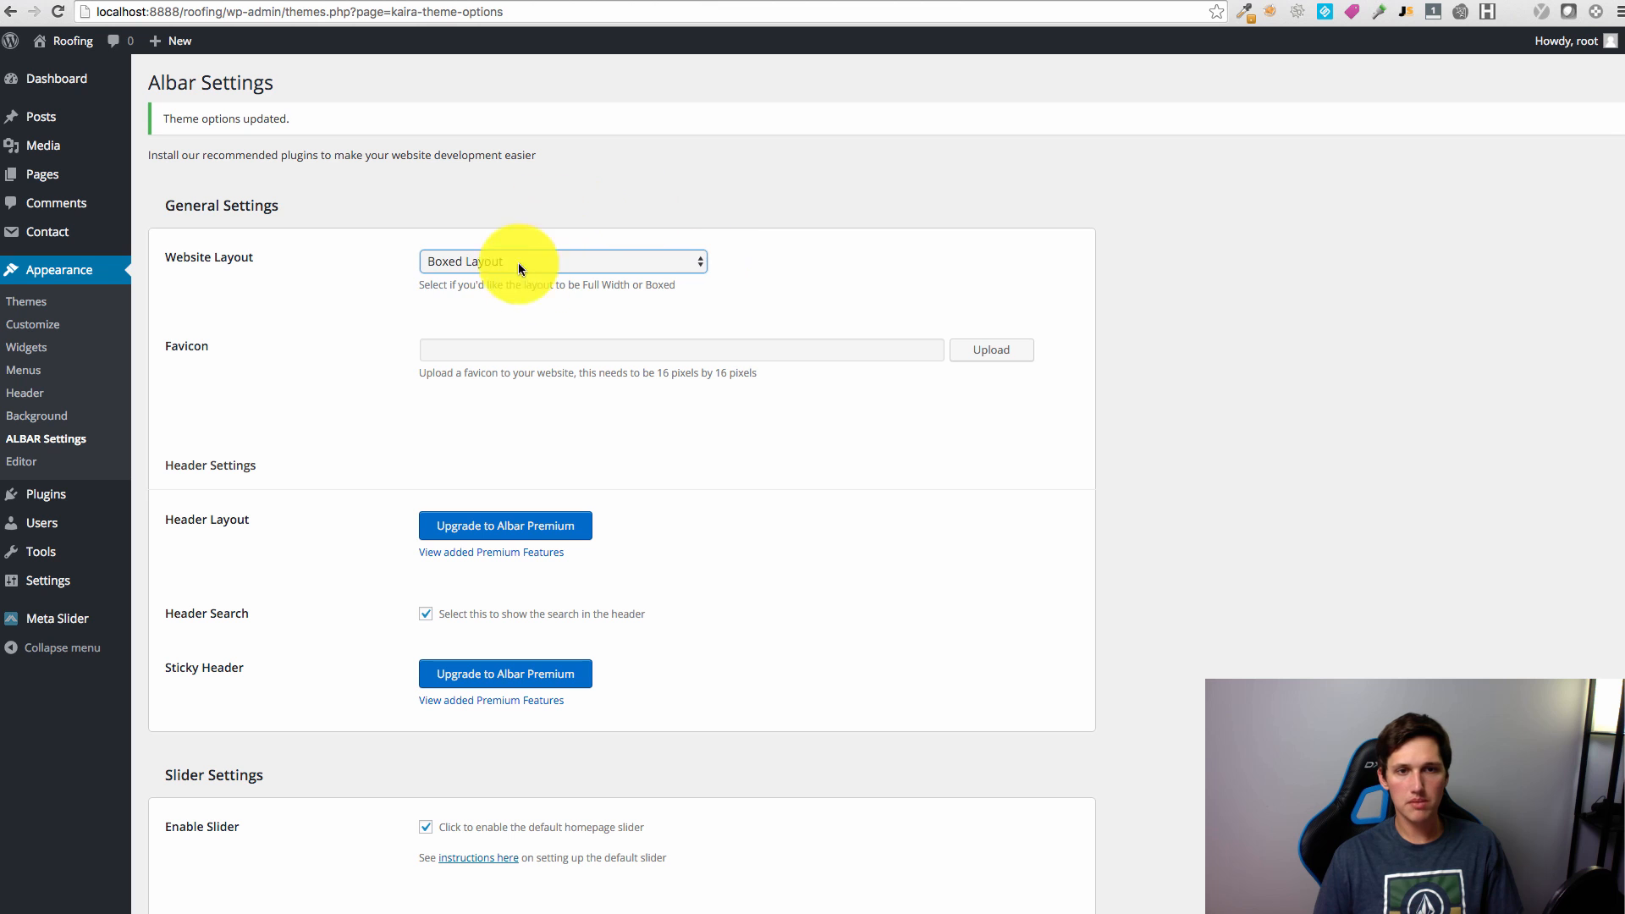
Step: Scroll through the remaining ALBAR settings and start measuring an area of the page
{"action": "scroll", "coordinate": [497, 374], "scroll_direction": "down", "scroll_amount": 20}
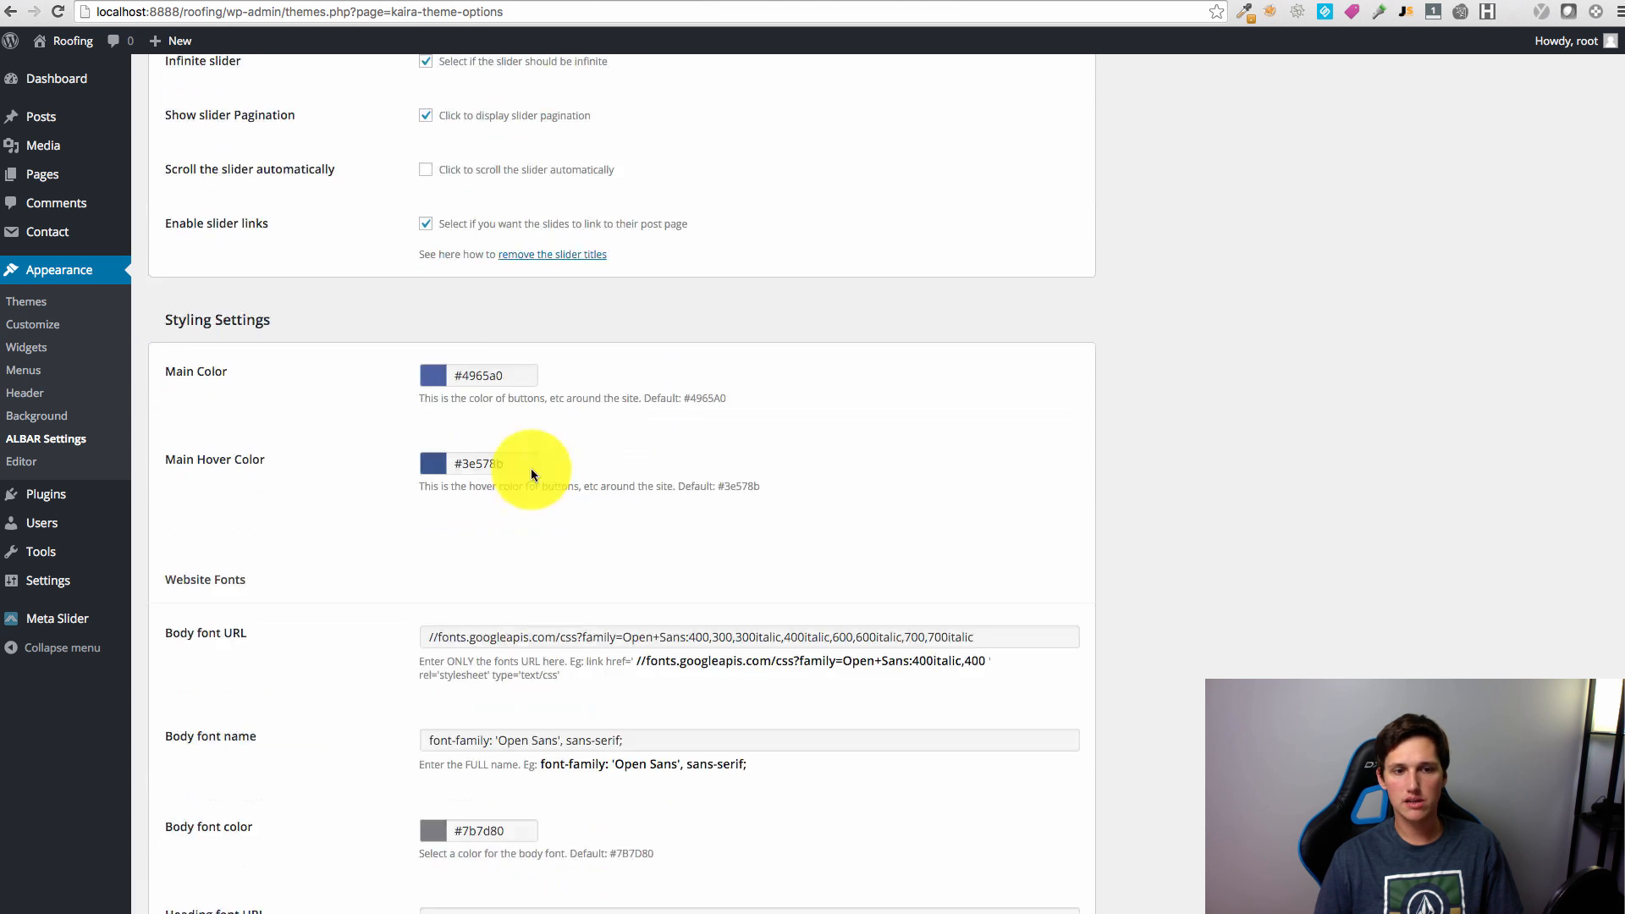
{"action": "scroll", "coordinate": [415, 610], "scroll_direction": "down", "scroll_amount": 5}
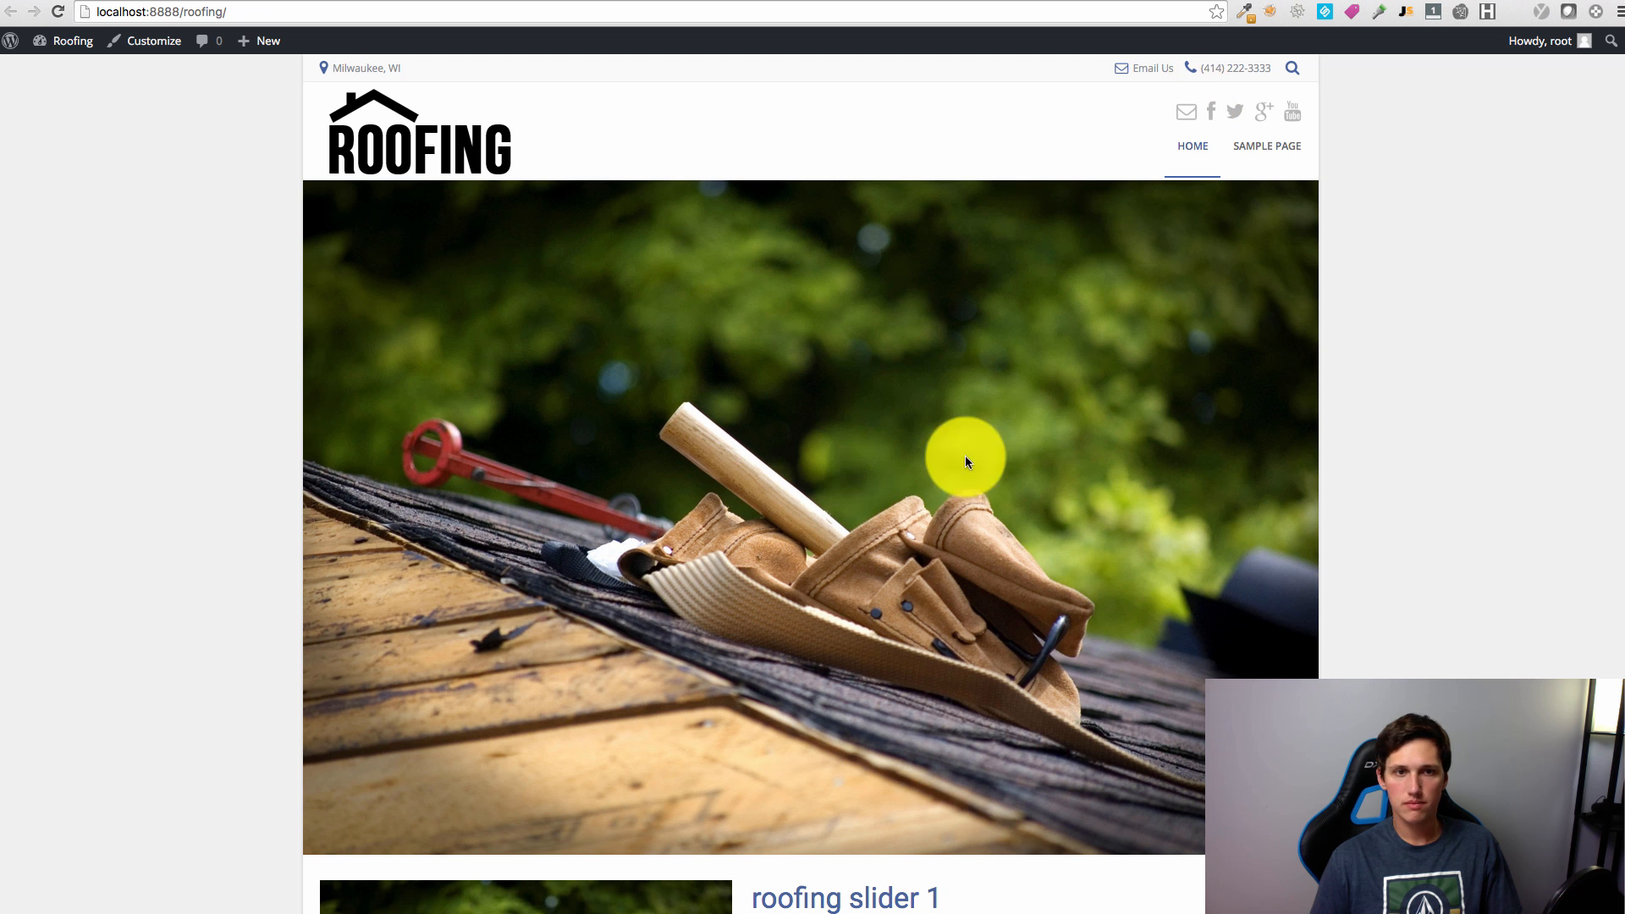
{"action": "scroll", "coordinate": [1543, 546], "scroll_direction": "down", "scroll_amount": 9}
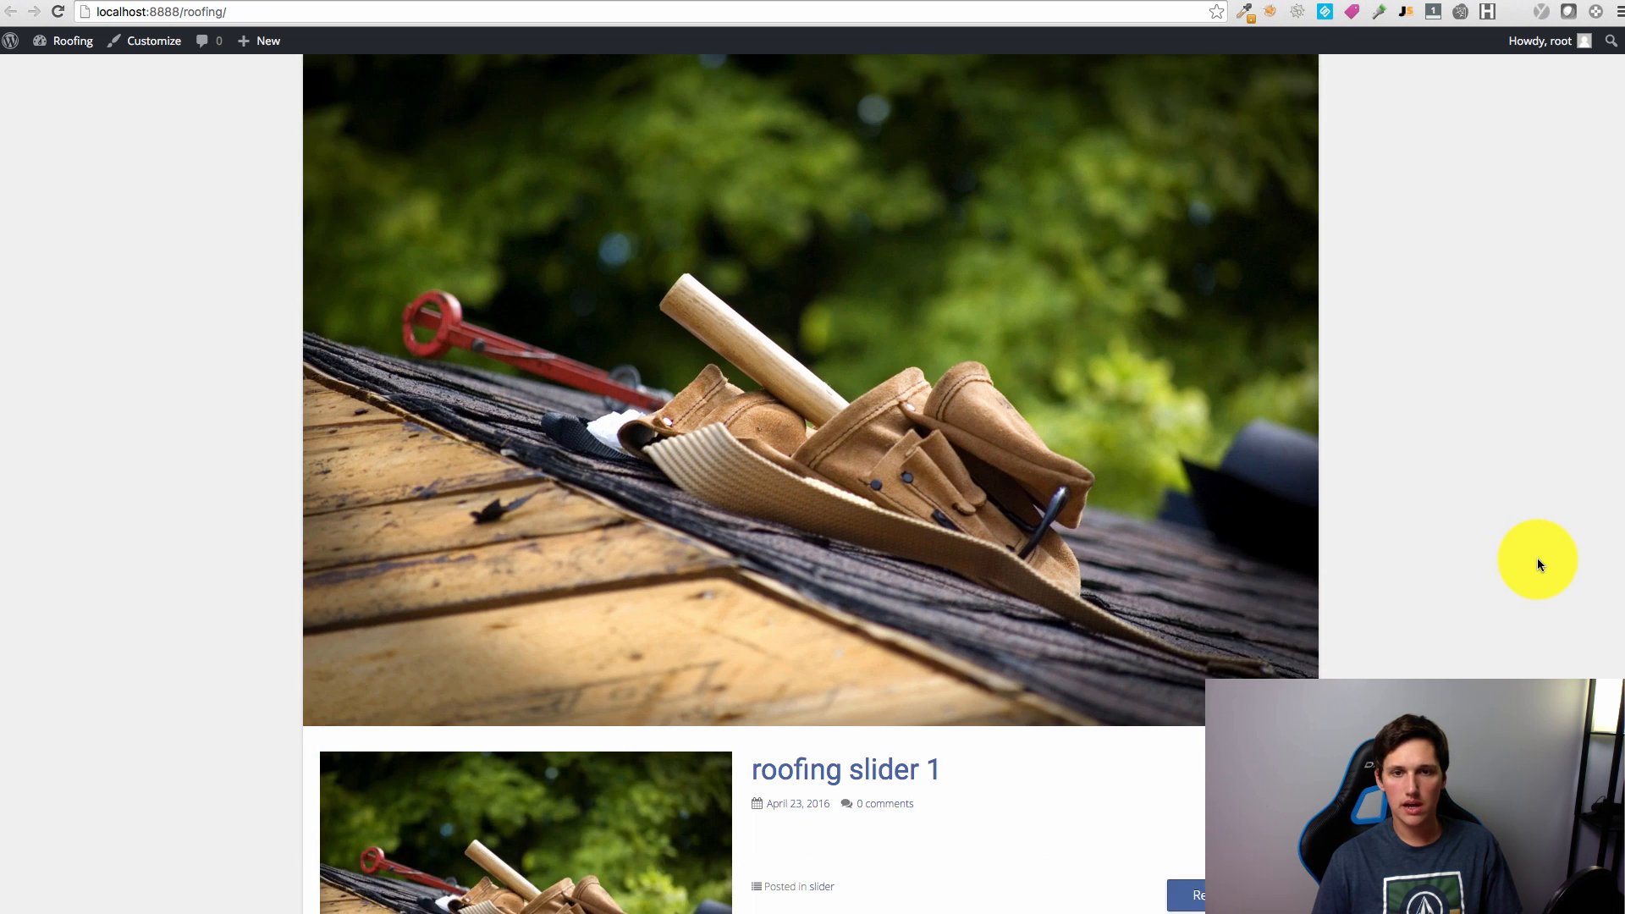
{"action": "scroll", "coordinate": [1537, 561], "scroll_direction": "down", "scroll_amount": 4}
{"action": "scroll", "coordinate": [1535, 564], "scroll_direction": "up", "scroll_amount": 13}
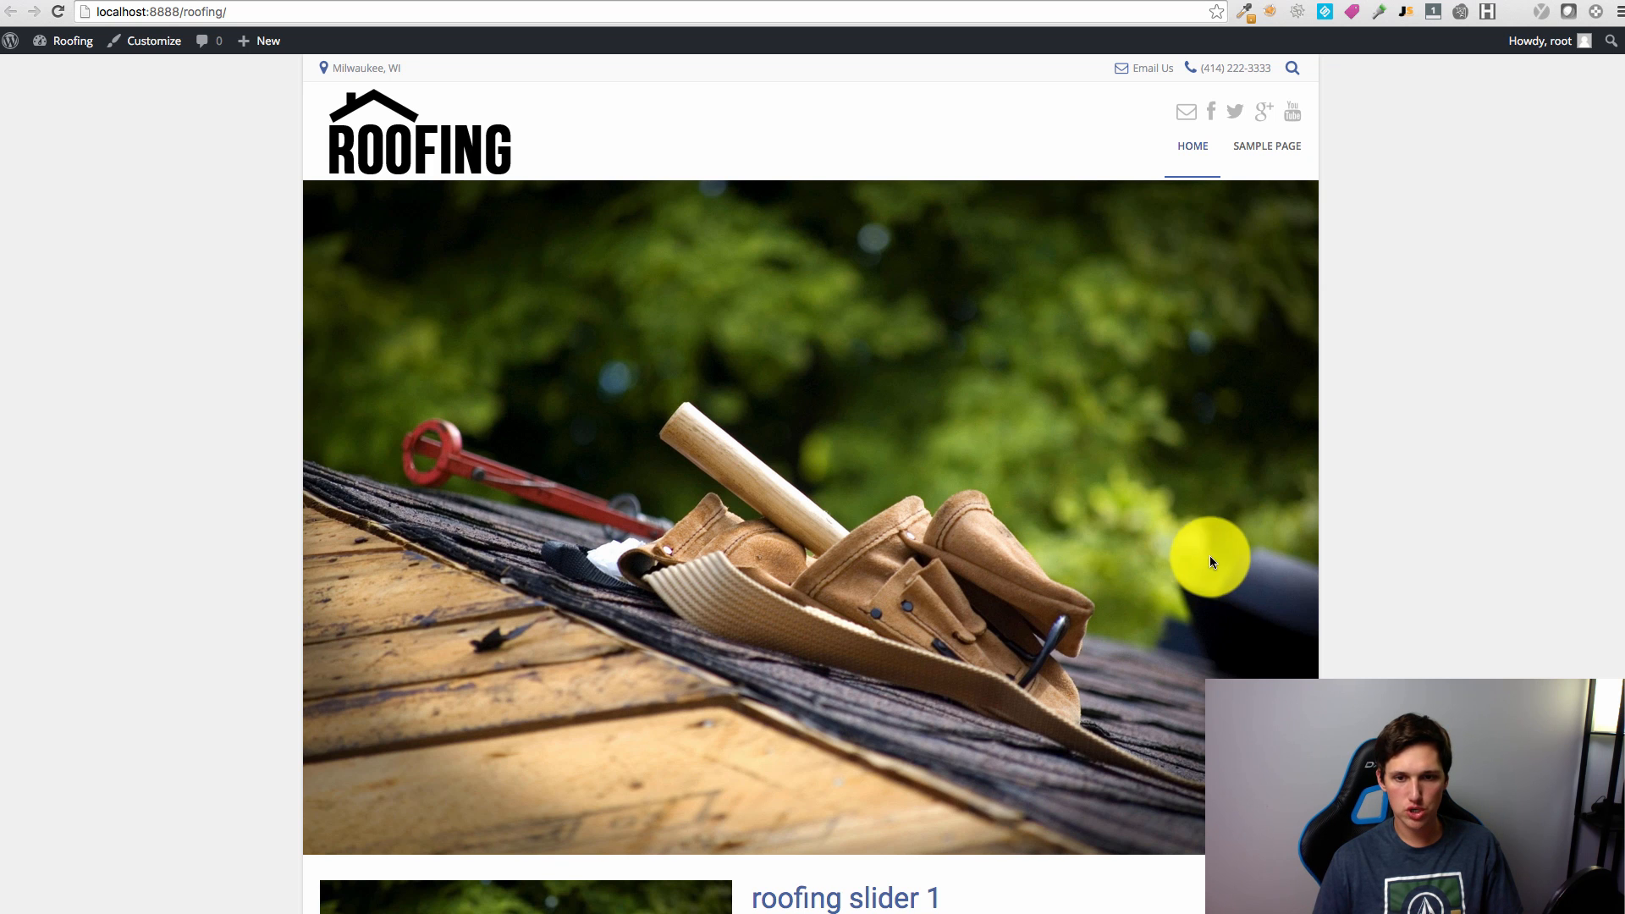
{"action": "key", "text": "super+shift+4"}
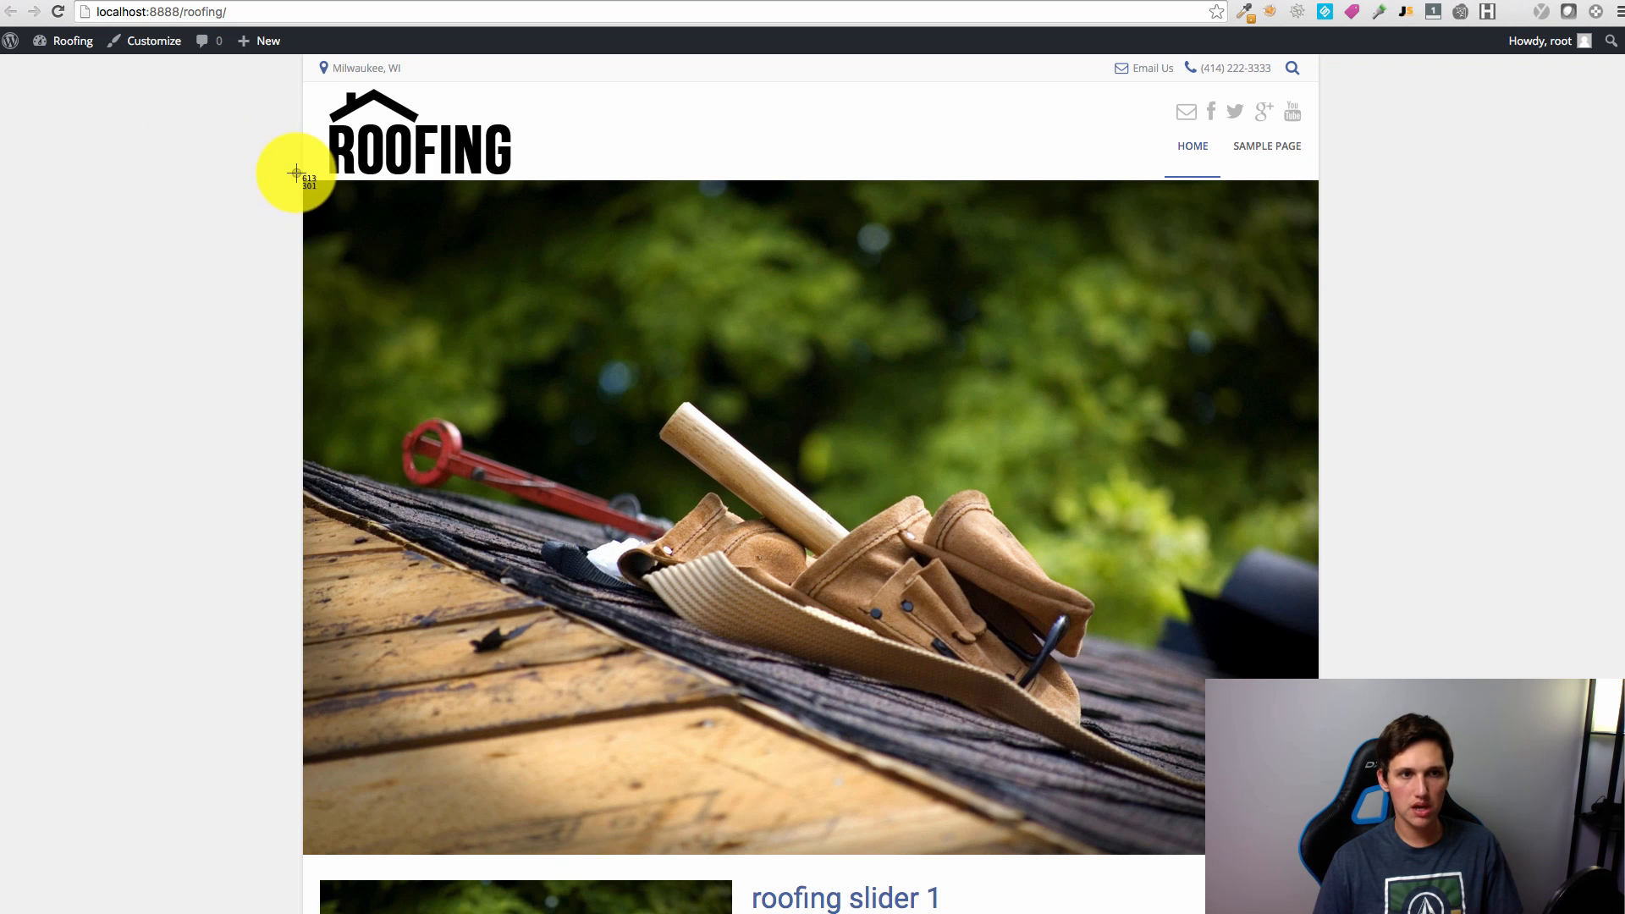
{"action": "left_click_drag", "start_coordinate": [302, 180], "coordinate": [1319, 567]}
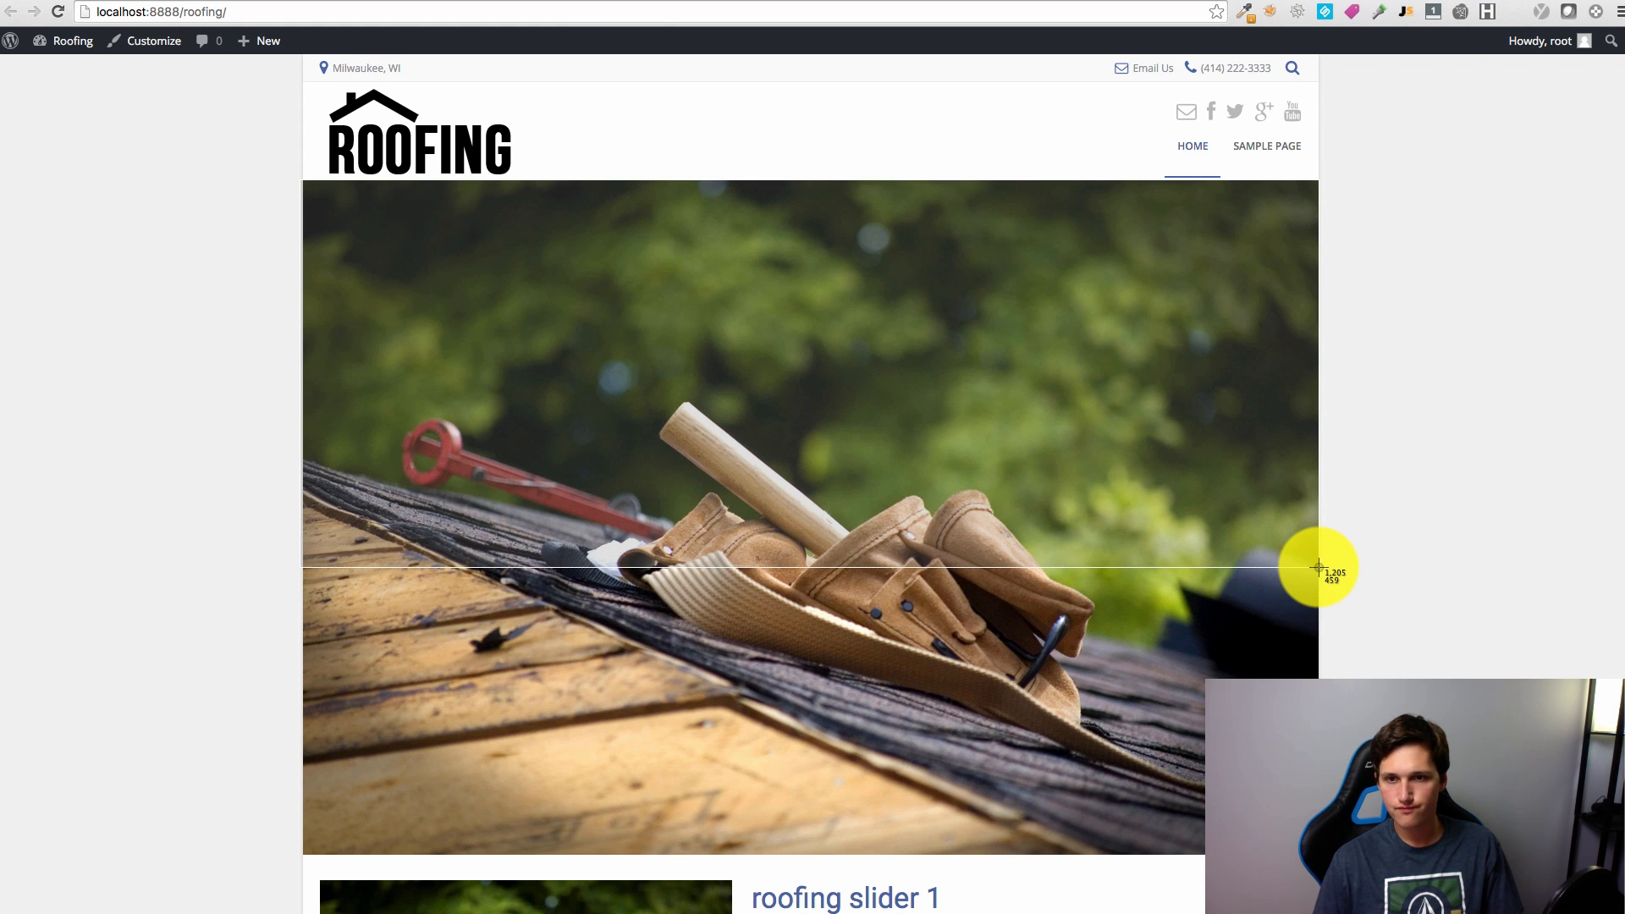
{"action": "left_click_drag", "start_coordinate": [1319, 567], "coordinate": [1322, 571]}
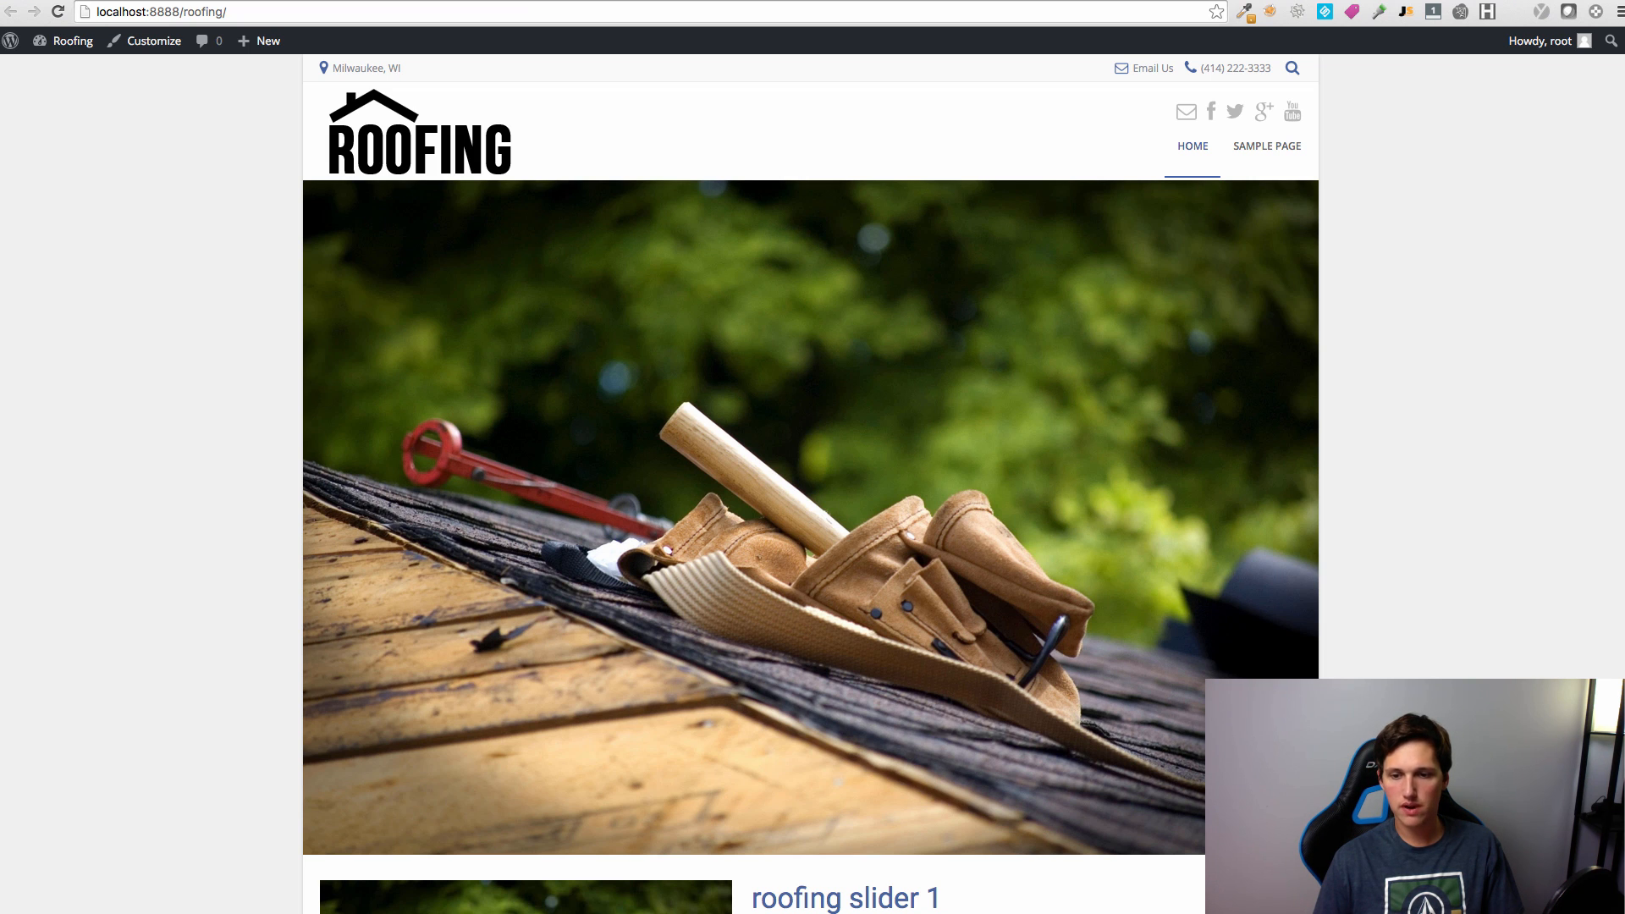
{"action": "key", "text": "super+Tab"}
Step: Create a new 1200×465 Photoshop document
{"action": "left_click", "coordinate": [0, 0]}
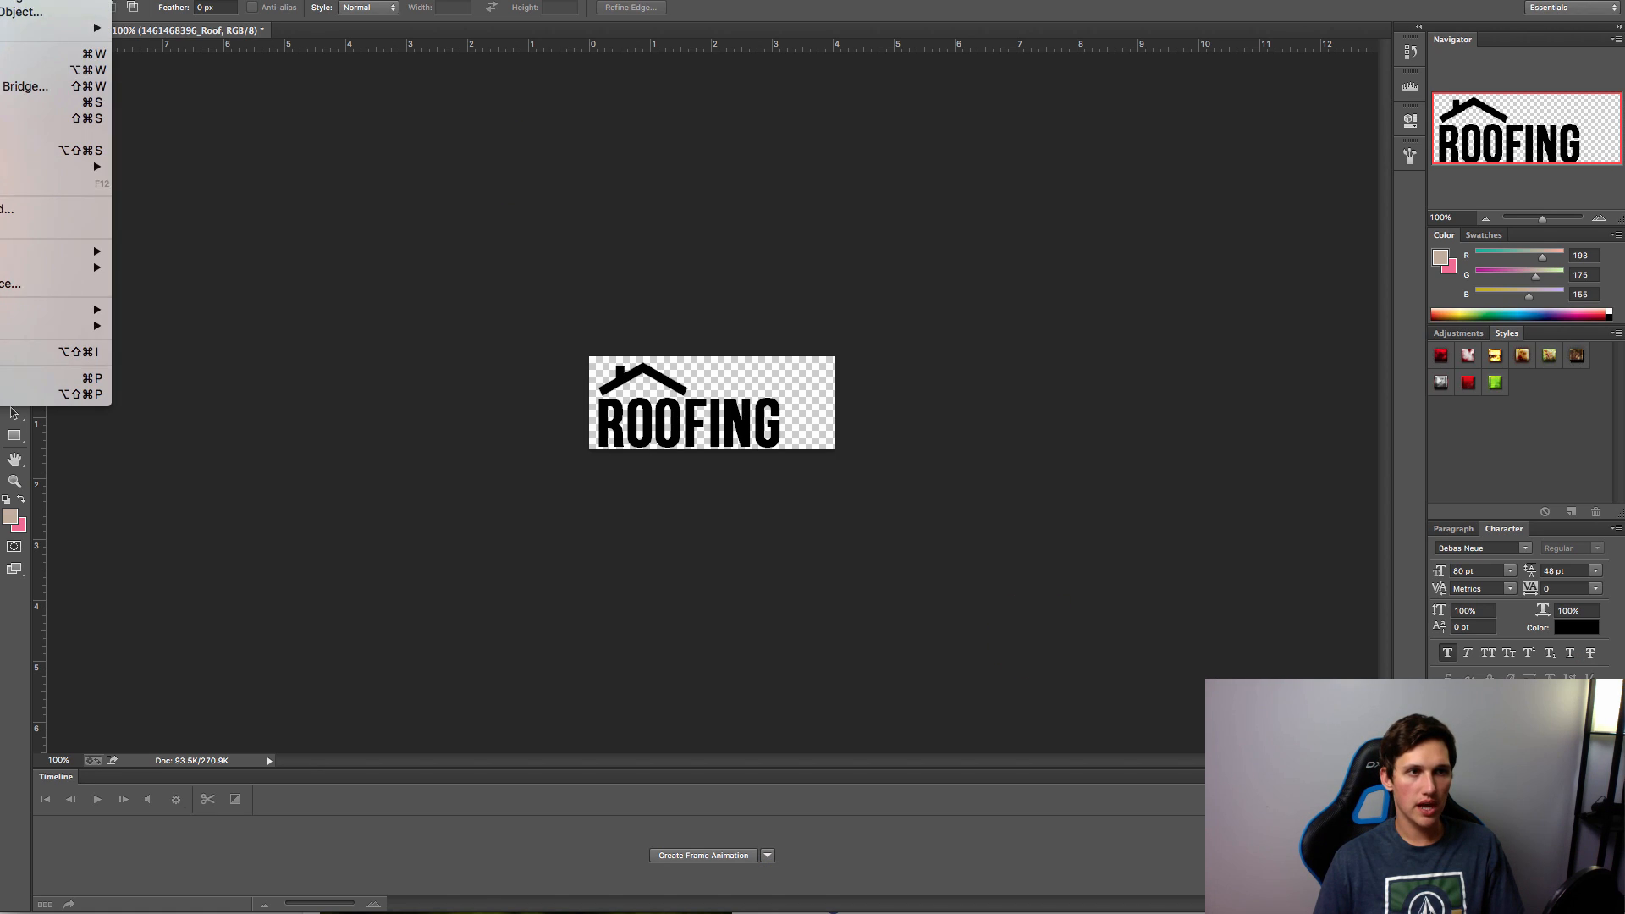
{"action": "left_click", "coordinate": [0, 0]}
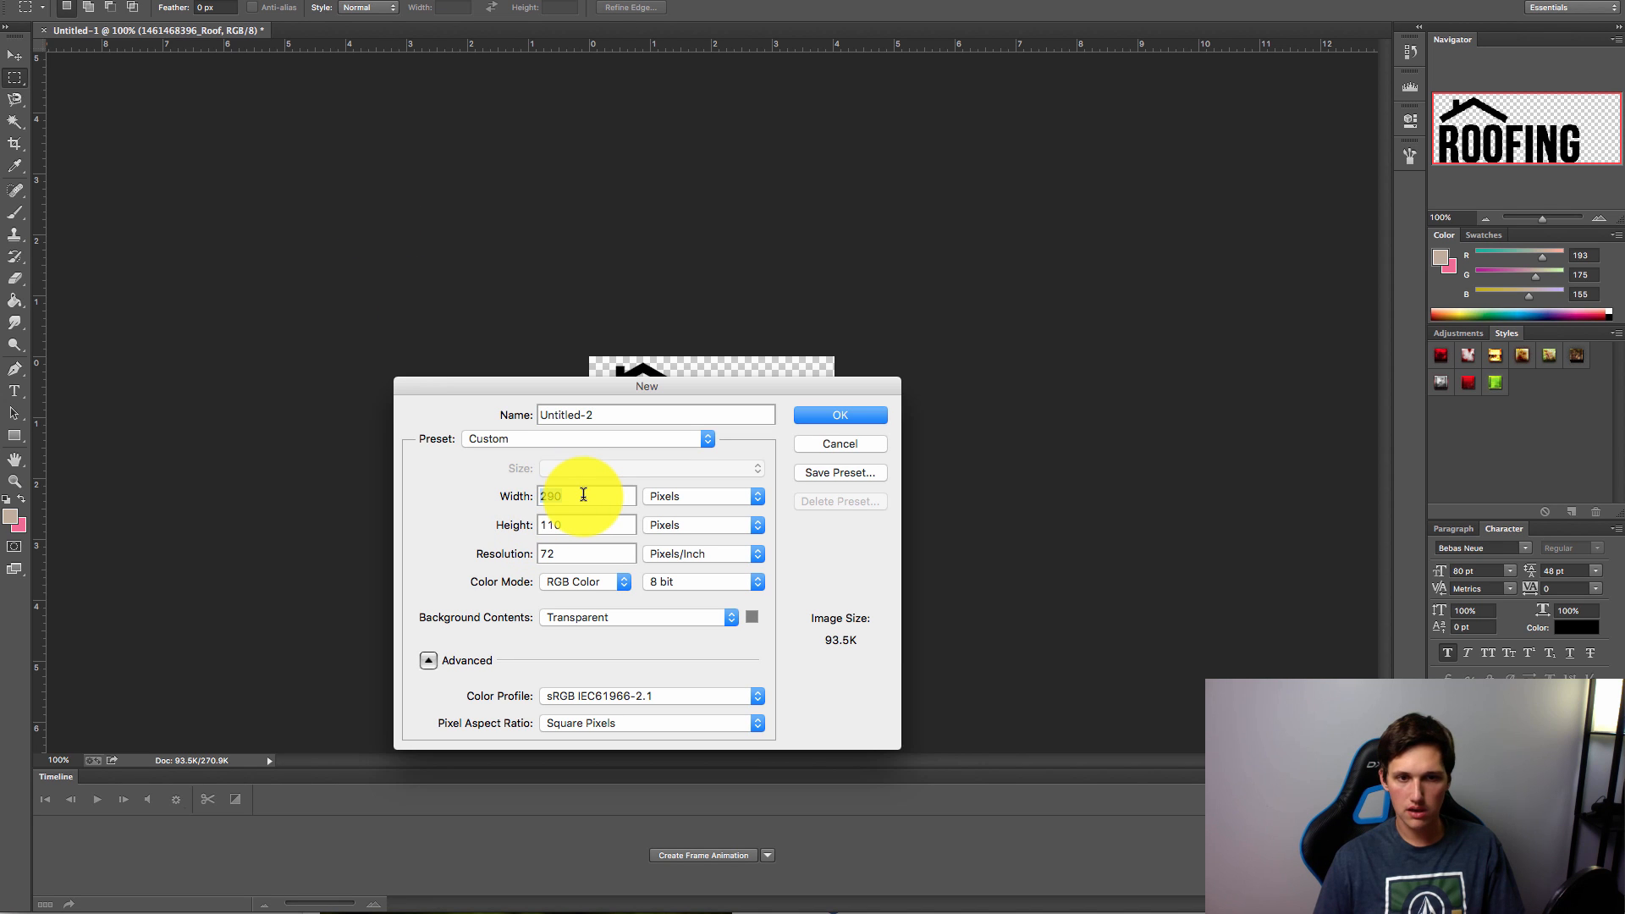
{"action": "type", "text": "1200"}
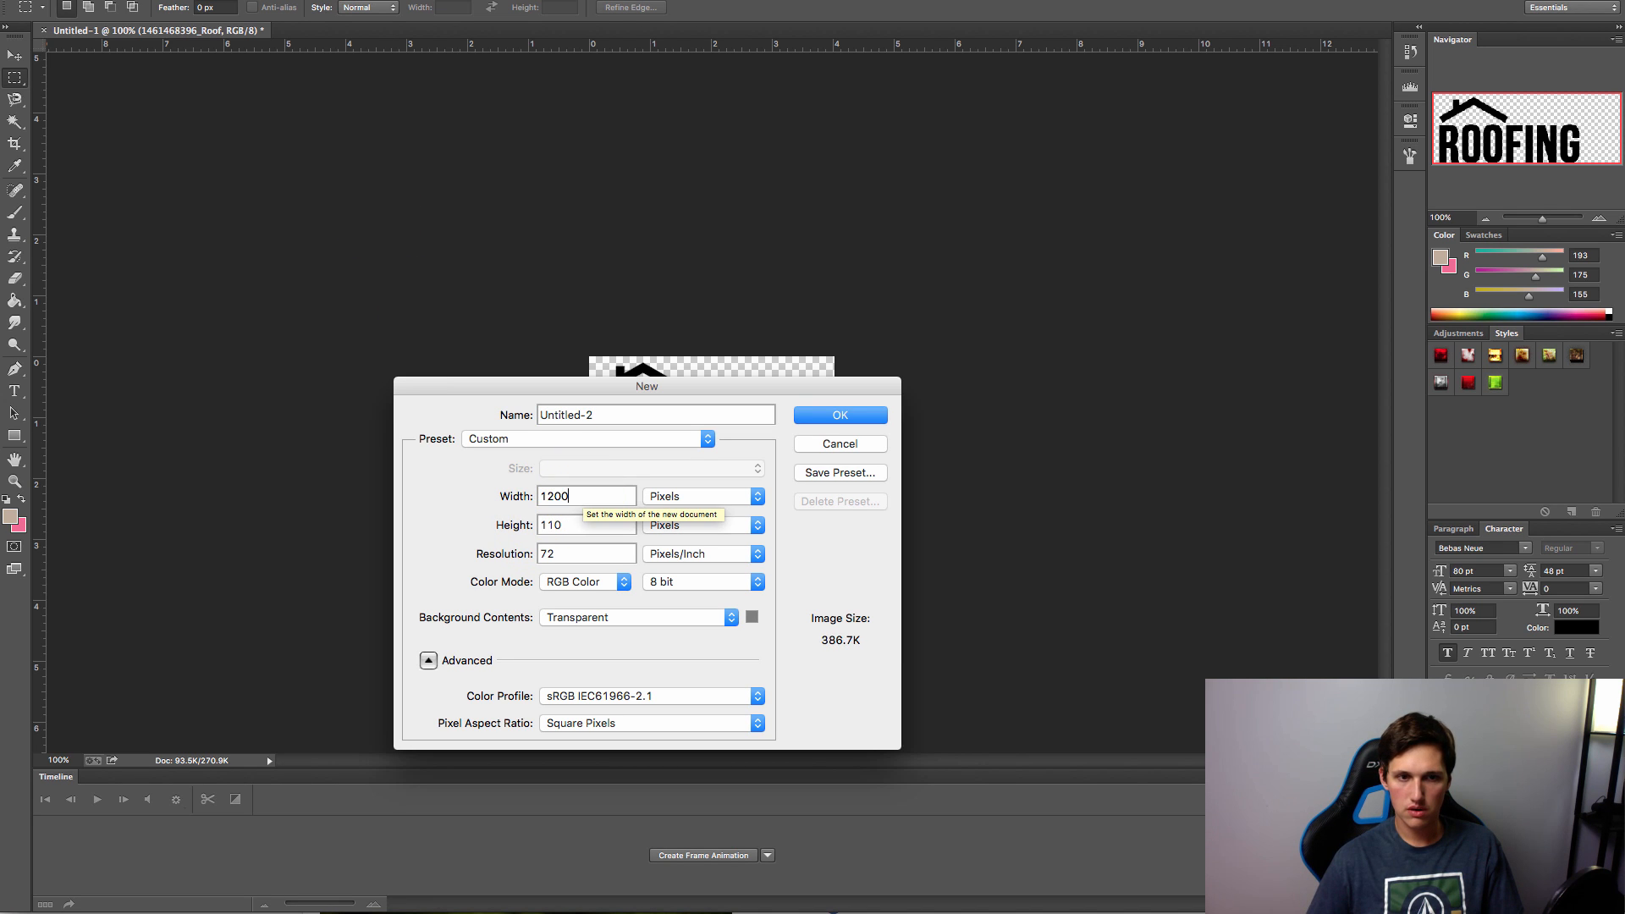
{"action": "key", "text": "Tab"}
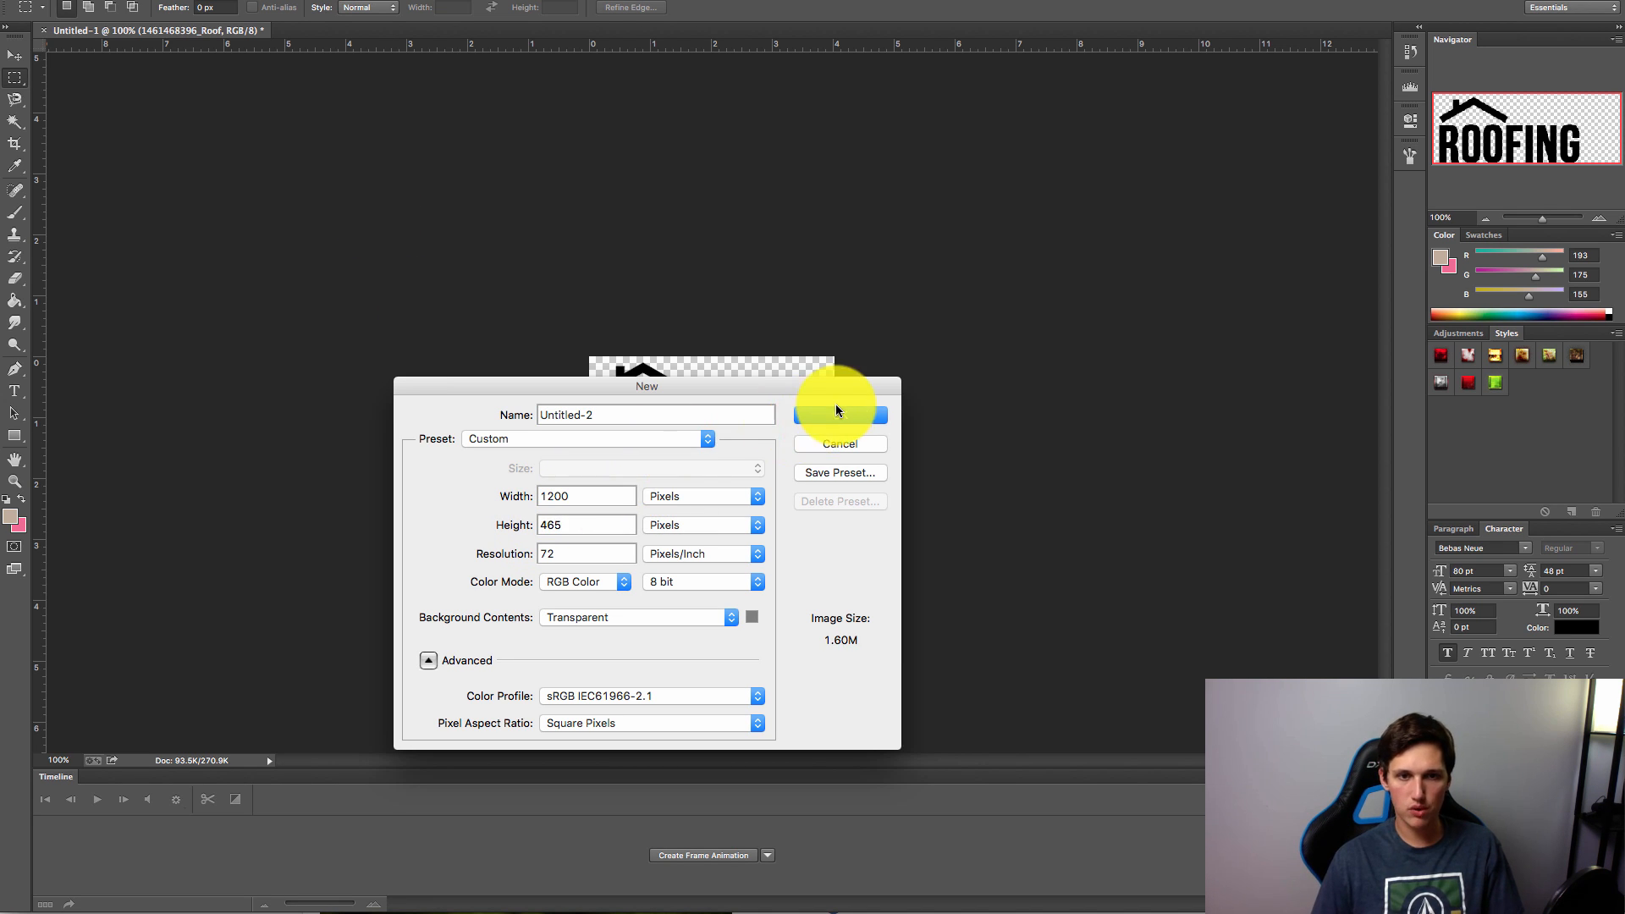
{"action": "left_click", "coordinate": [830, 420]}
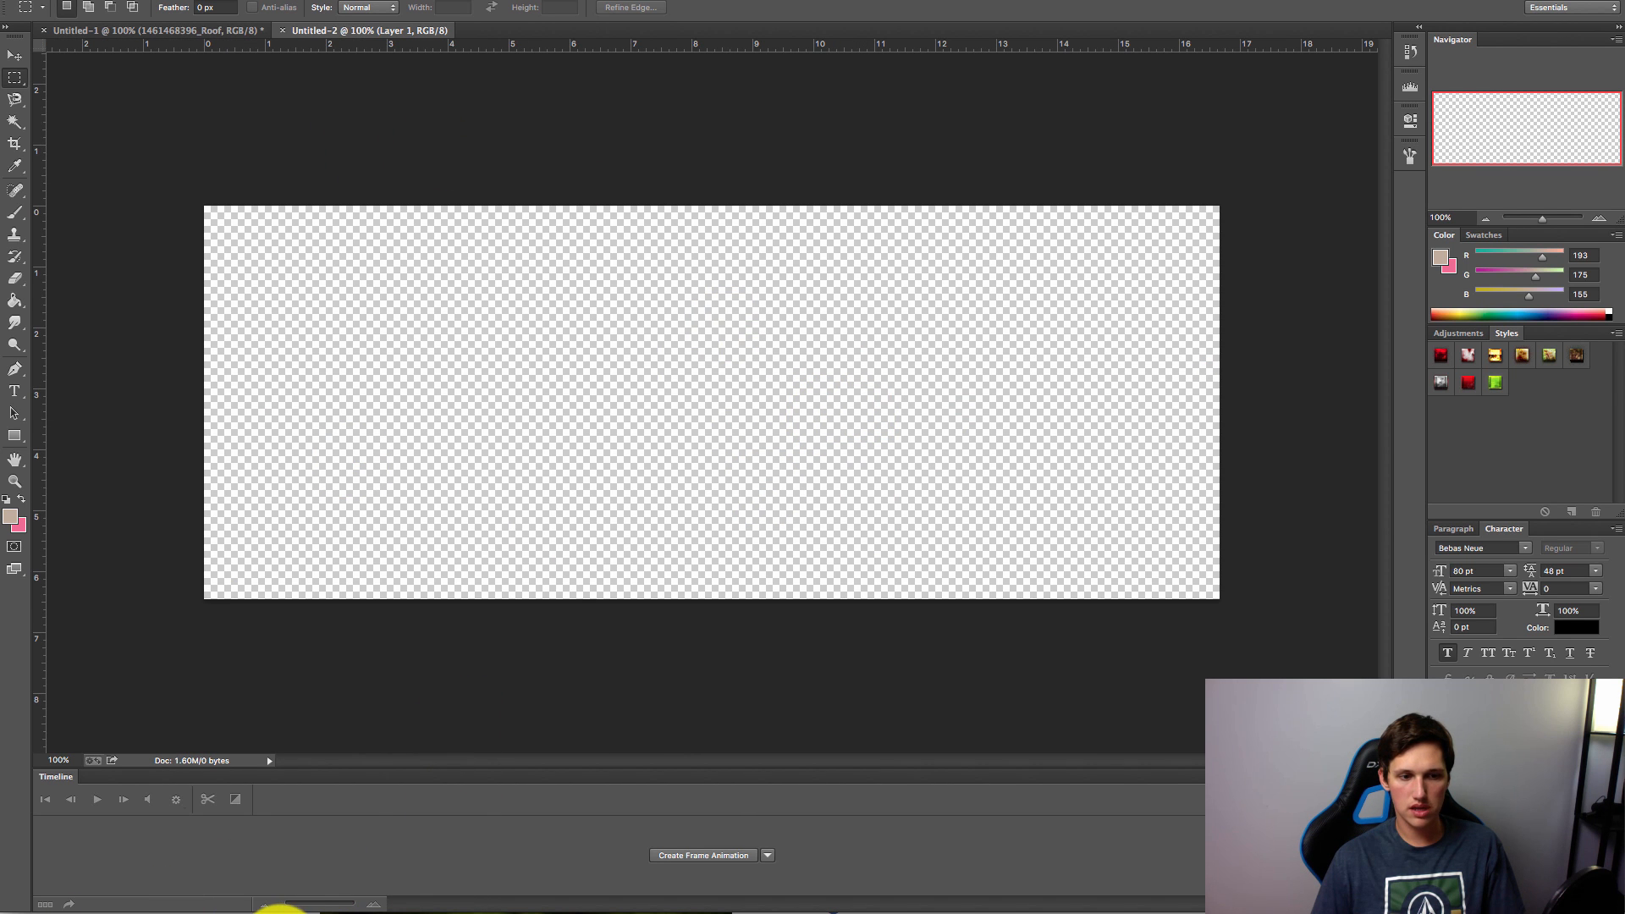
Step: Place the tool-belt photo and scale it to cover the whole canvas
{"action": "left_click_drag", "start_coordinate": [271, 902], "coordinate": [617, 581]}
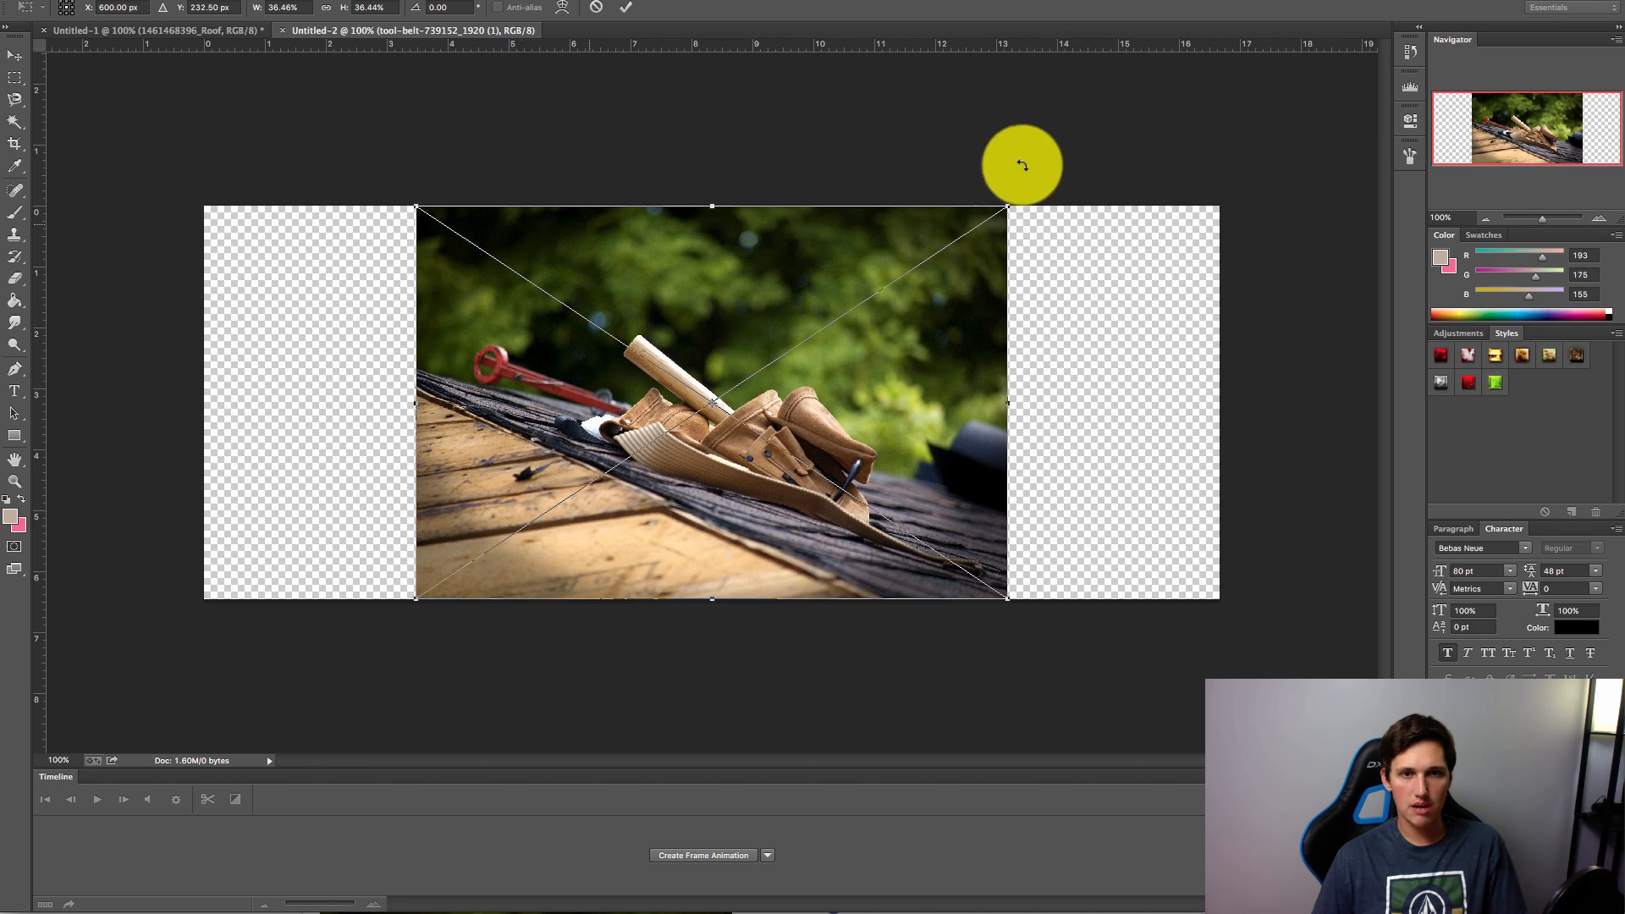
{"action": "left_click_drag", "start_coordinate": [1009, 207], "coordinate": [1509, 178]}
{"action": "left_click_drag", "start_coordinate": [1130, 398], "coordinate": [818, 527]}
{"action": "left_click_drag", "start_coordinate": [154, 727], "coordinate": [234, 677]}
{"action": "left_click_drag", "start_coordinate": [352, 556], "coordinate": [345, 568]}
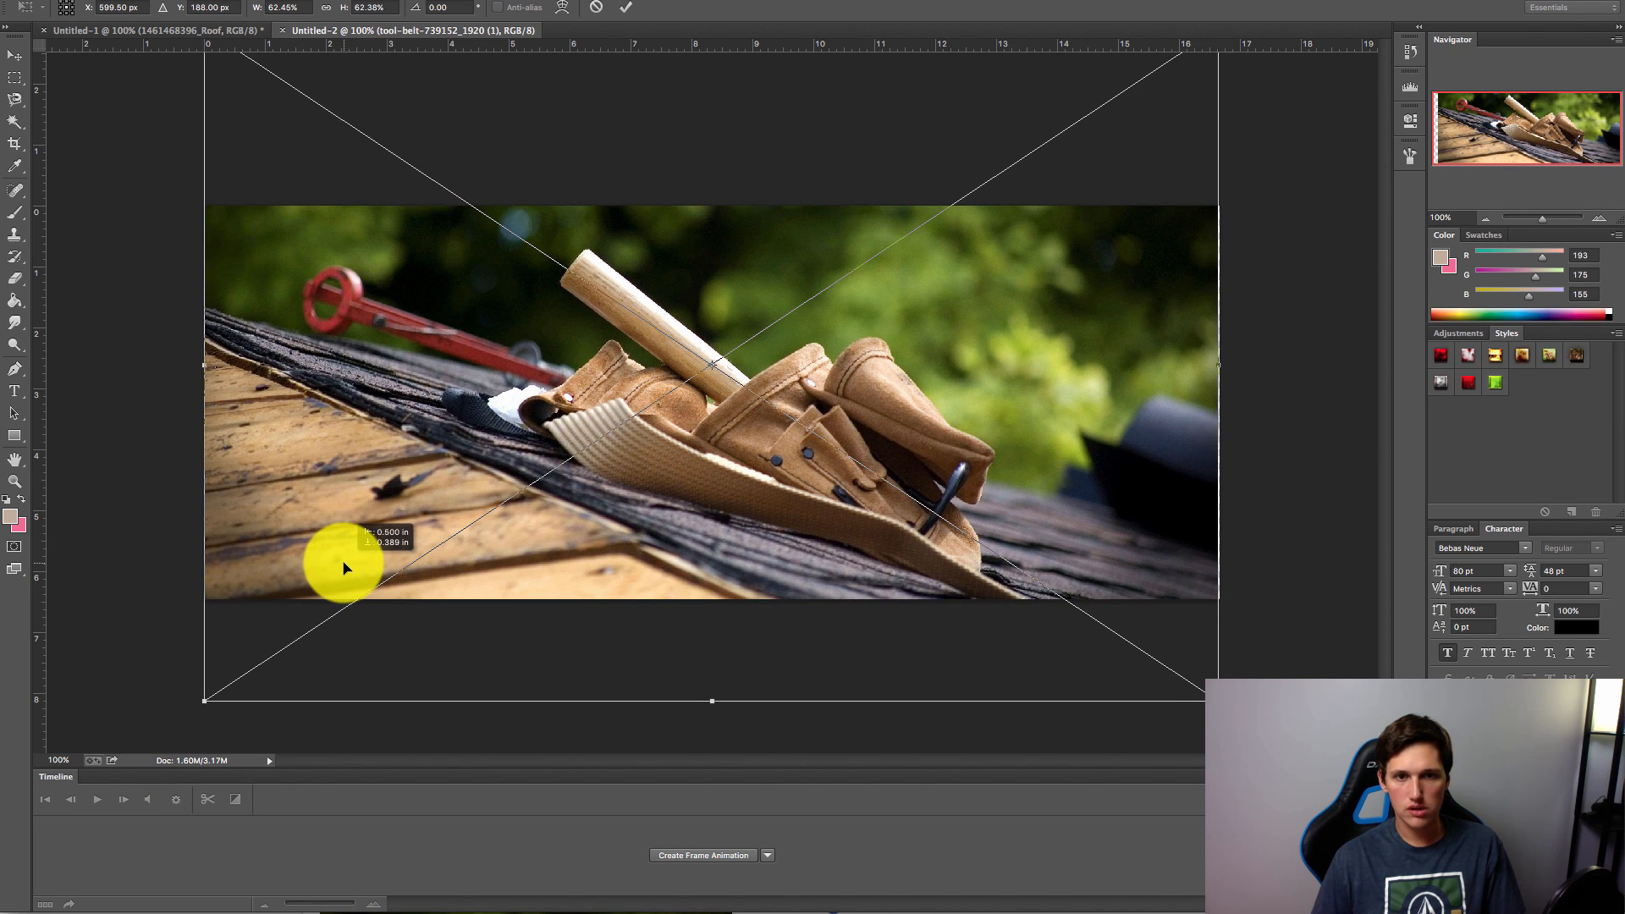
{"action": "key", "text": "Return"}
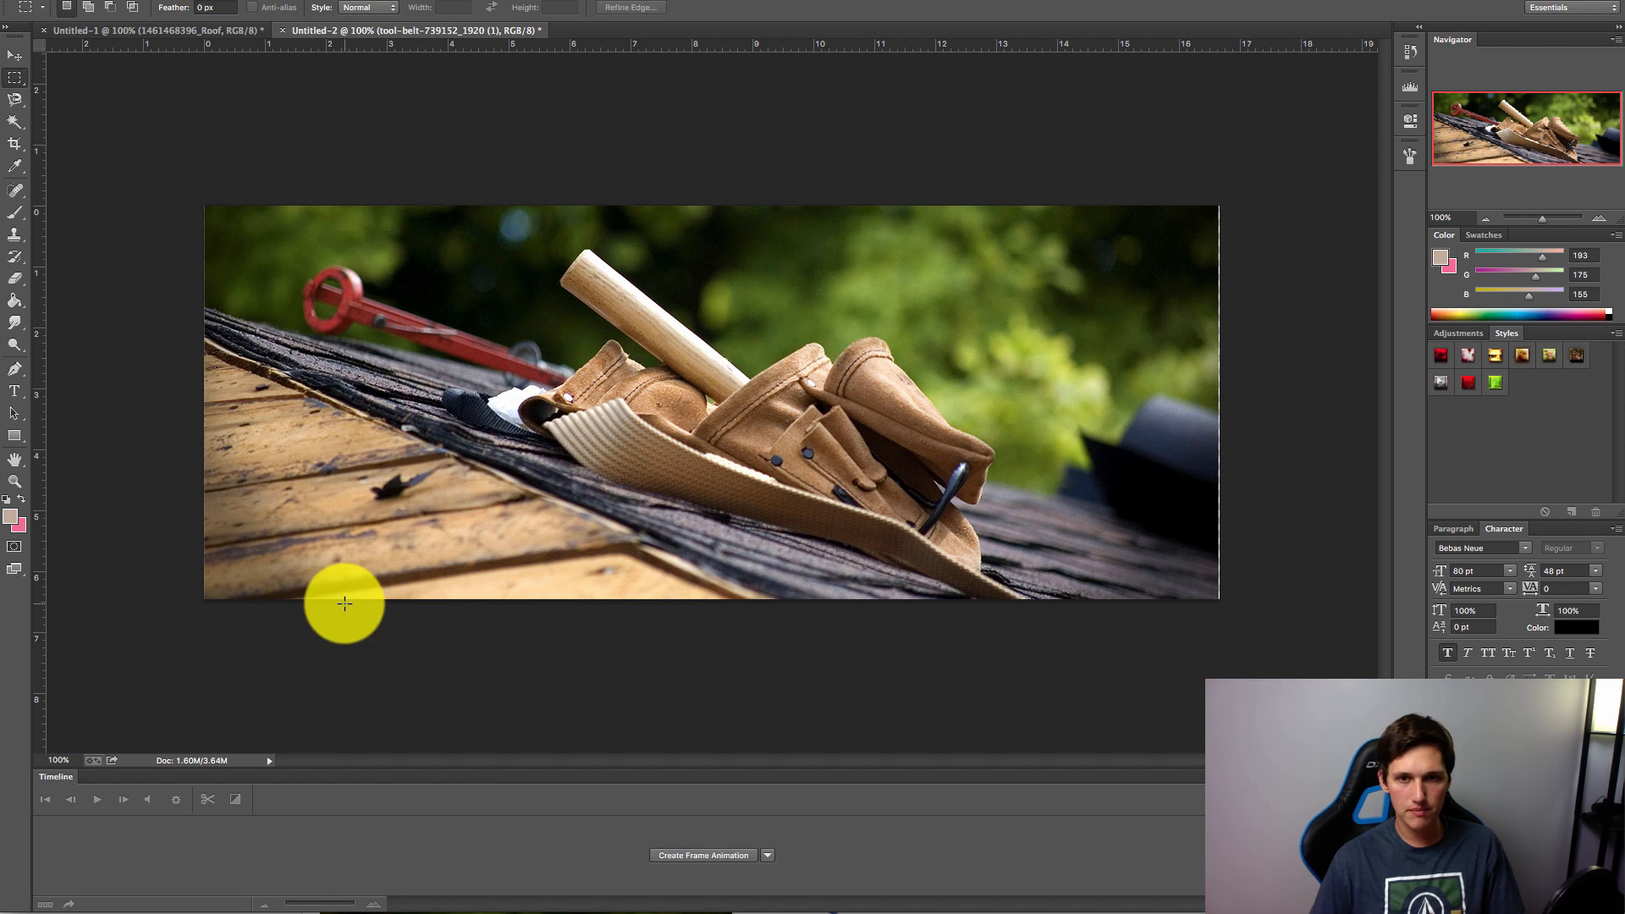
{"action": "left_click", "coordinate": [15, 55]}
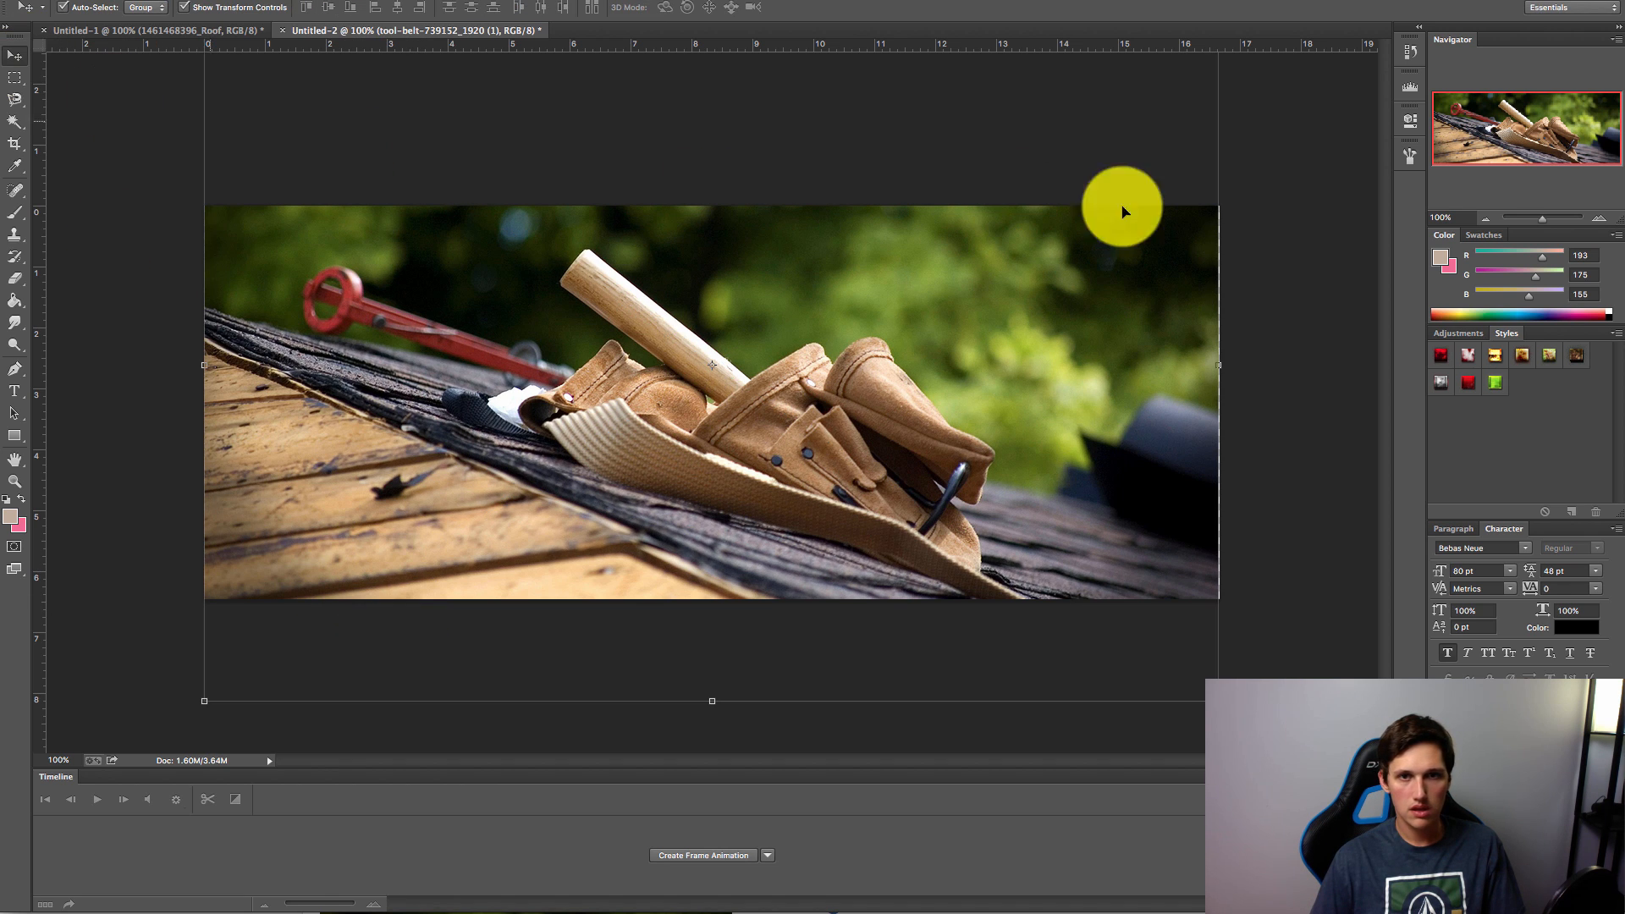
{"action": "left_click_drag", "start_coordinate": [1217, 702], "coordinate": [1226, 706]}
{"action": "key", "text": "Return"}
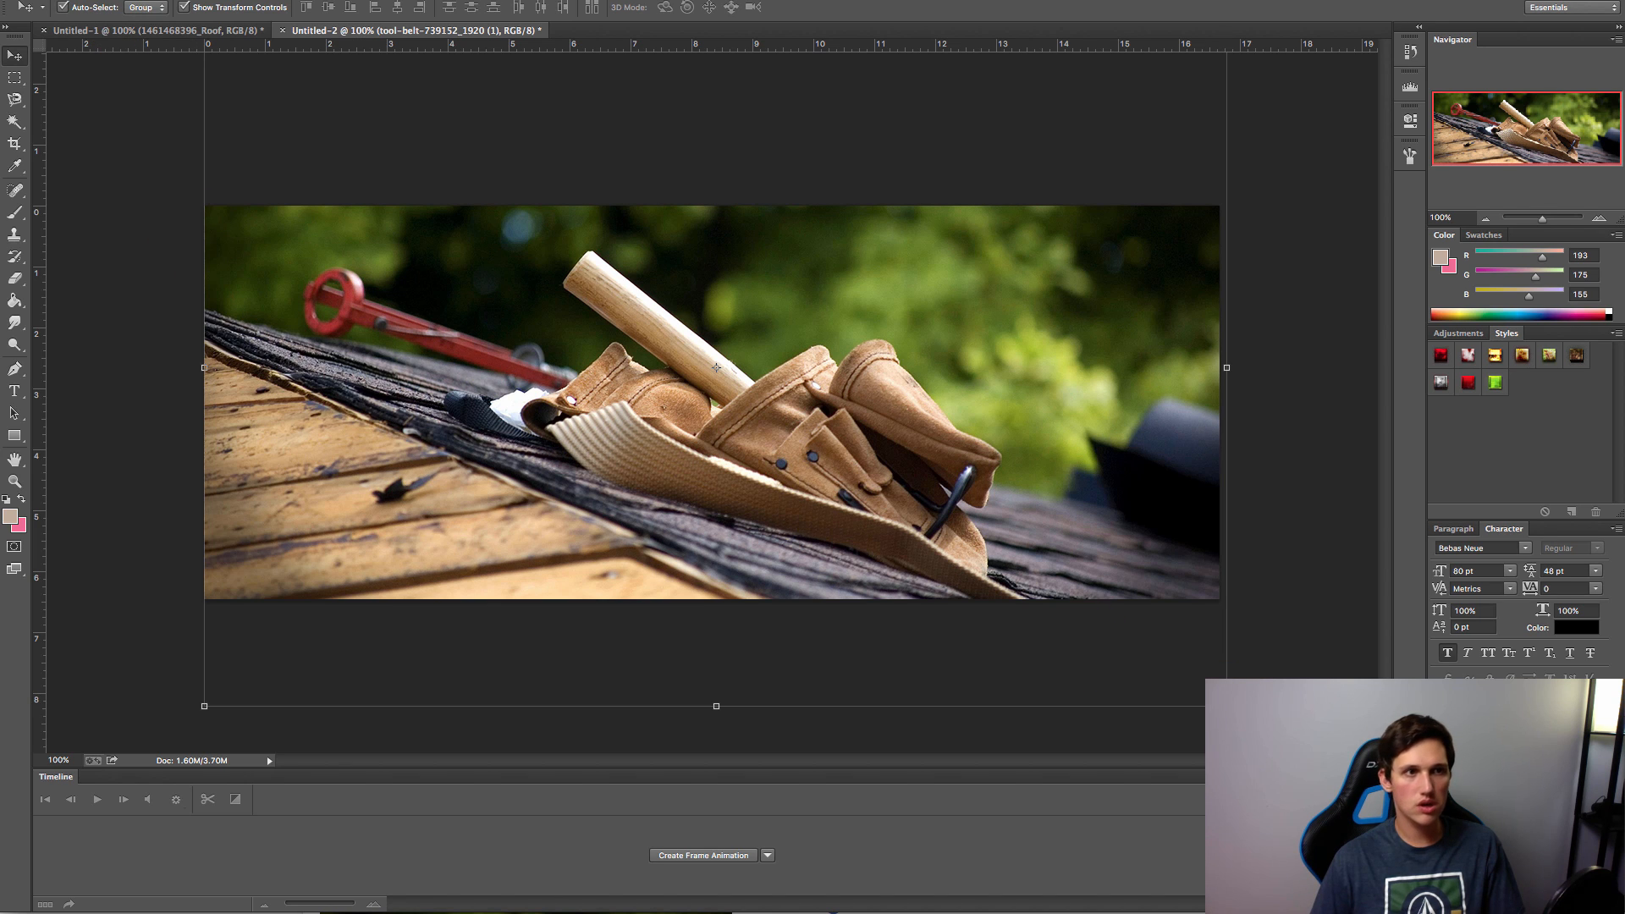
{"action": "key", "text": "Left"}
{"action": "key", "text": "Left"}
{"action": "key", "text": "Left"}
{"action": "key", "text": "Left"}
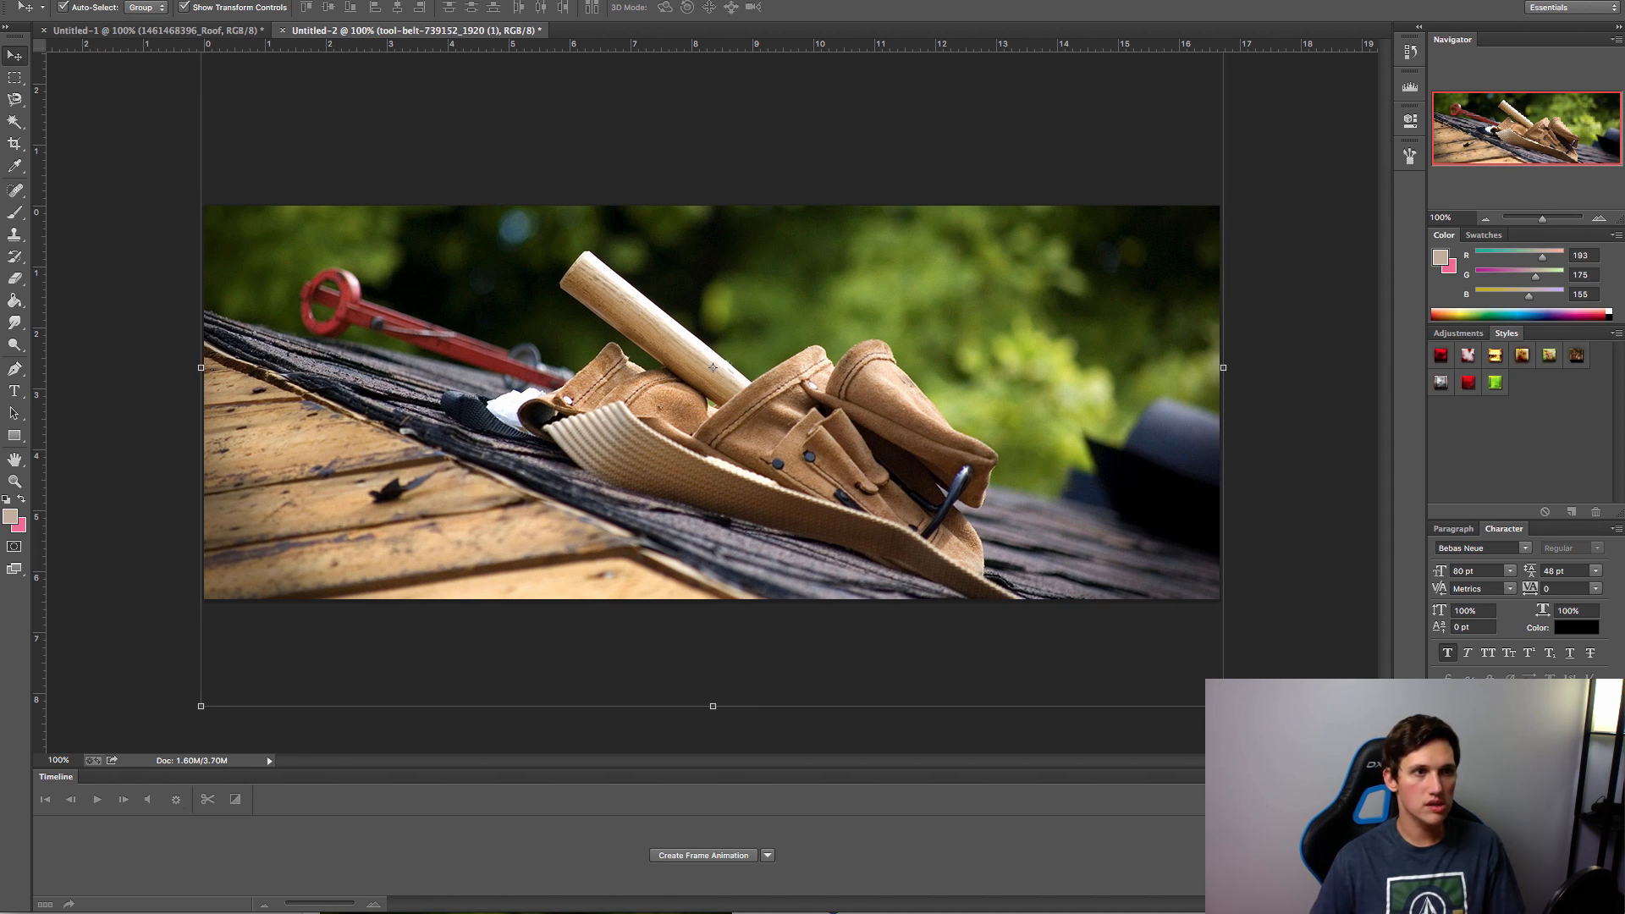
Step: Save the banner as slider1roofing.png in PNG format
{"action": "left_click", "coordinate": [2, 1]}
{"action": "left_click", "coordinate": [3, 118]}
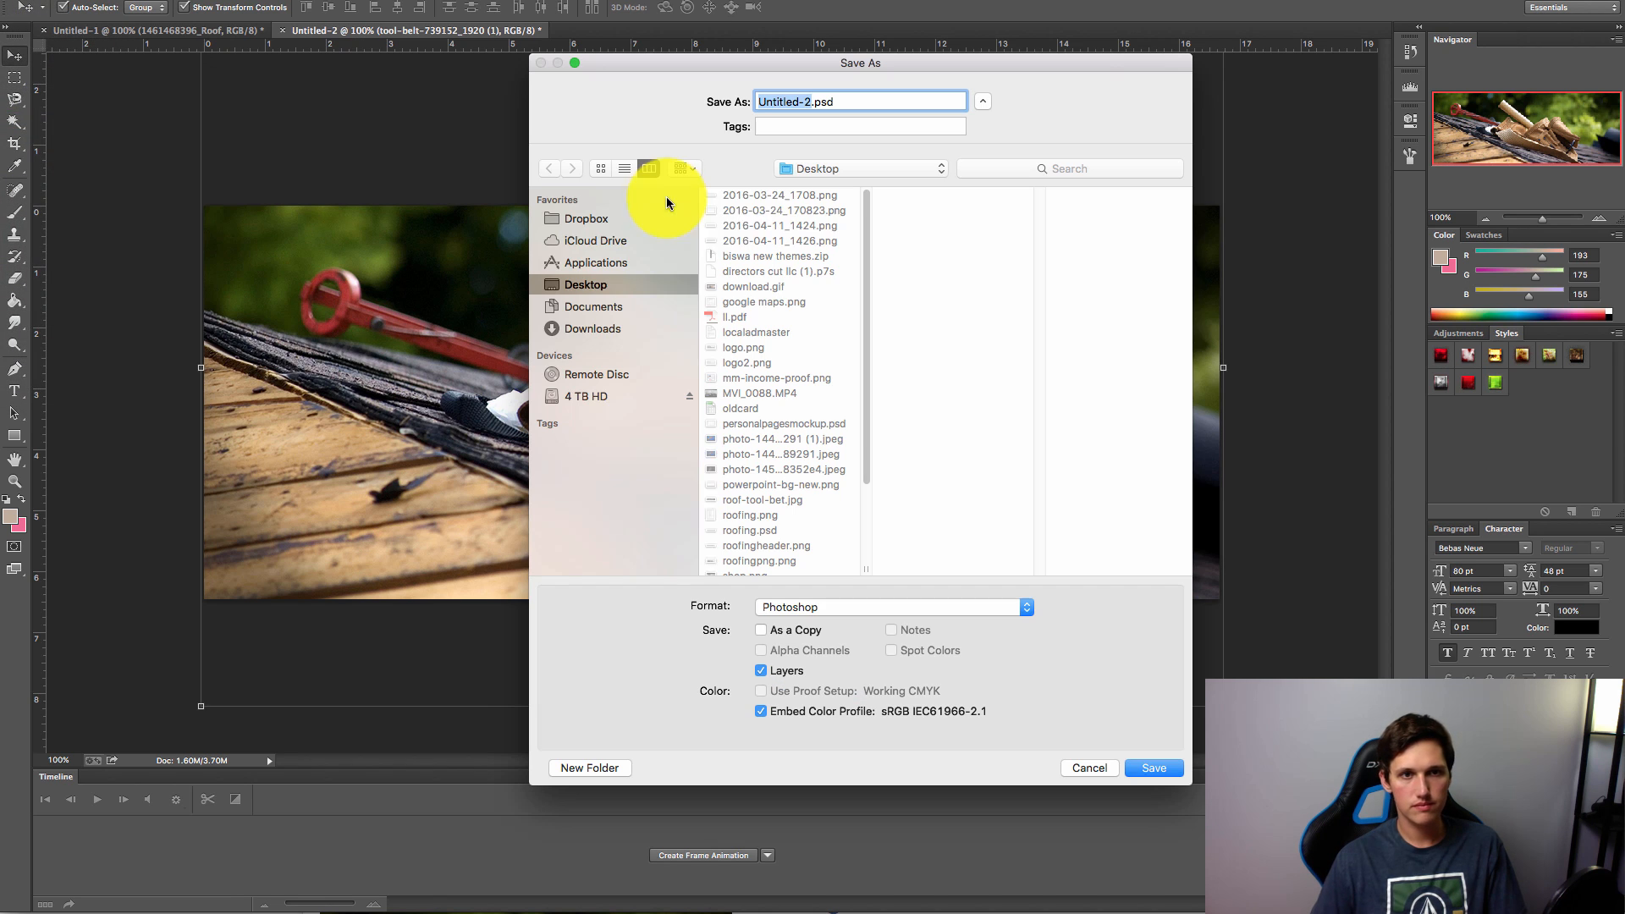
{"action": "type", "text": "slider1roofing"}
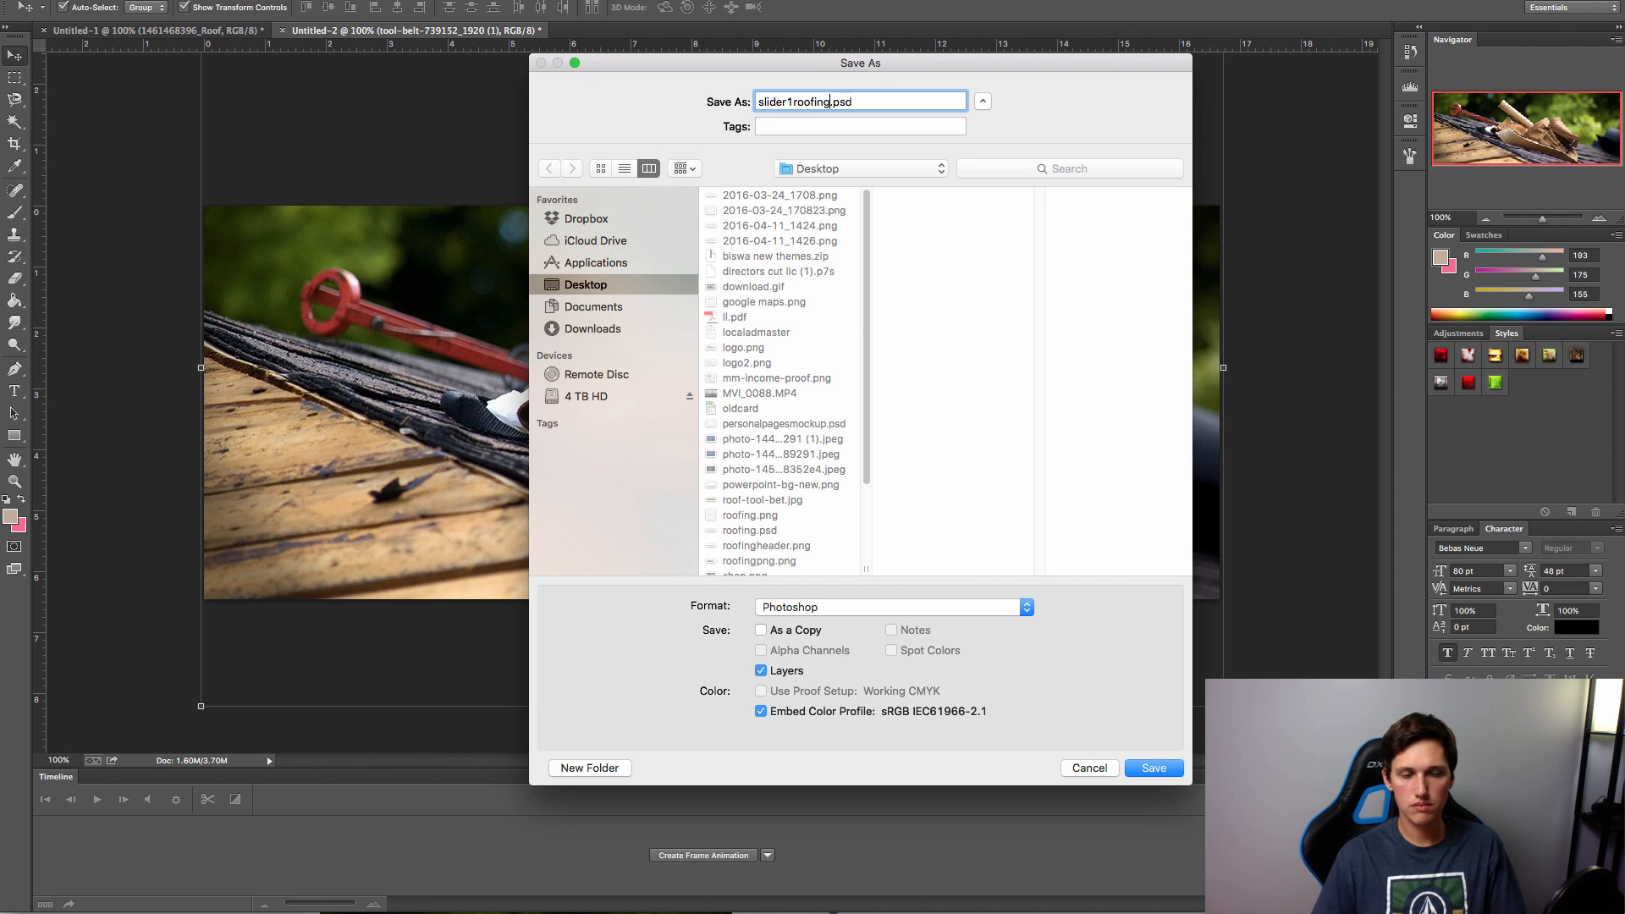
{"action": "left_click", "coordinate": [855, 608]}
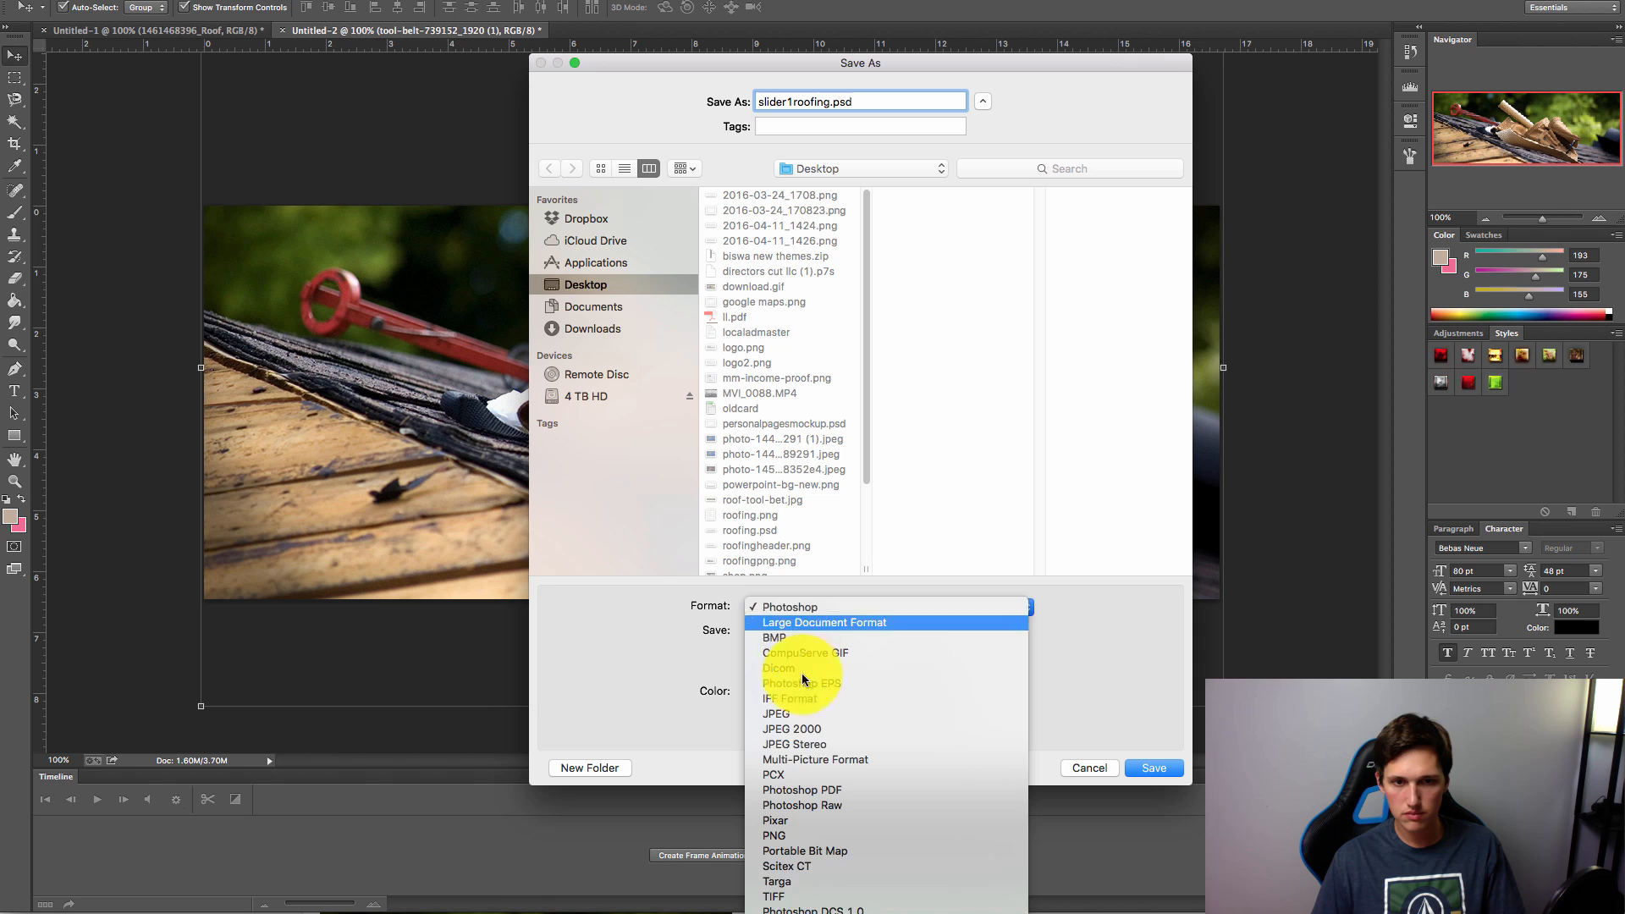
{"action": "left_click", "coordinate": [810, 838]}
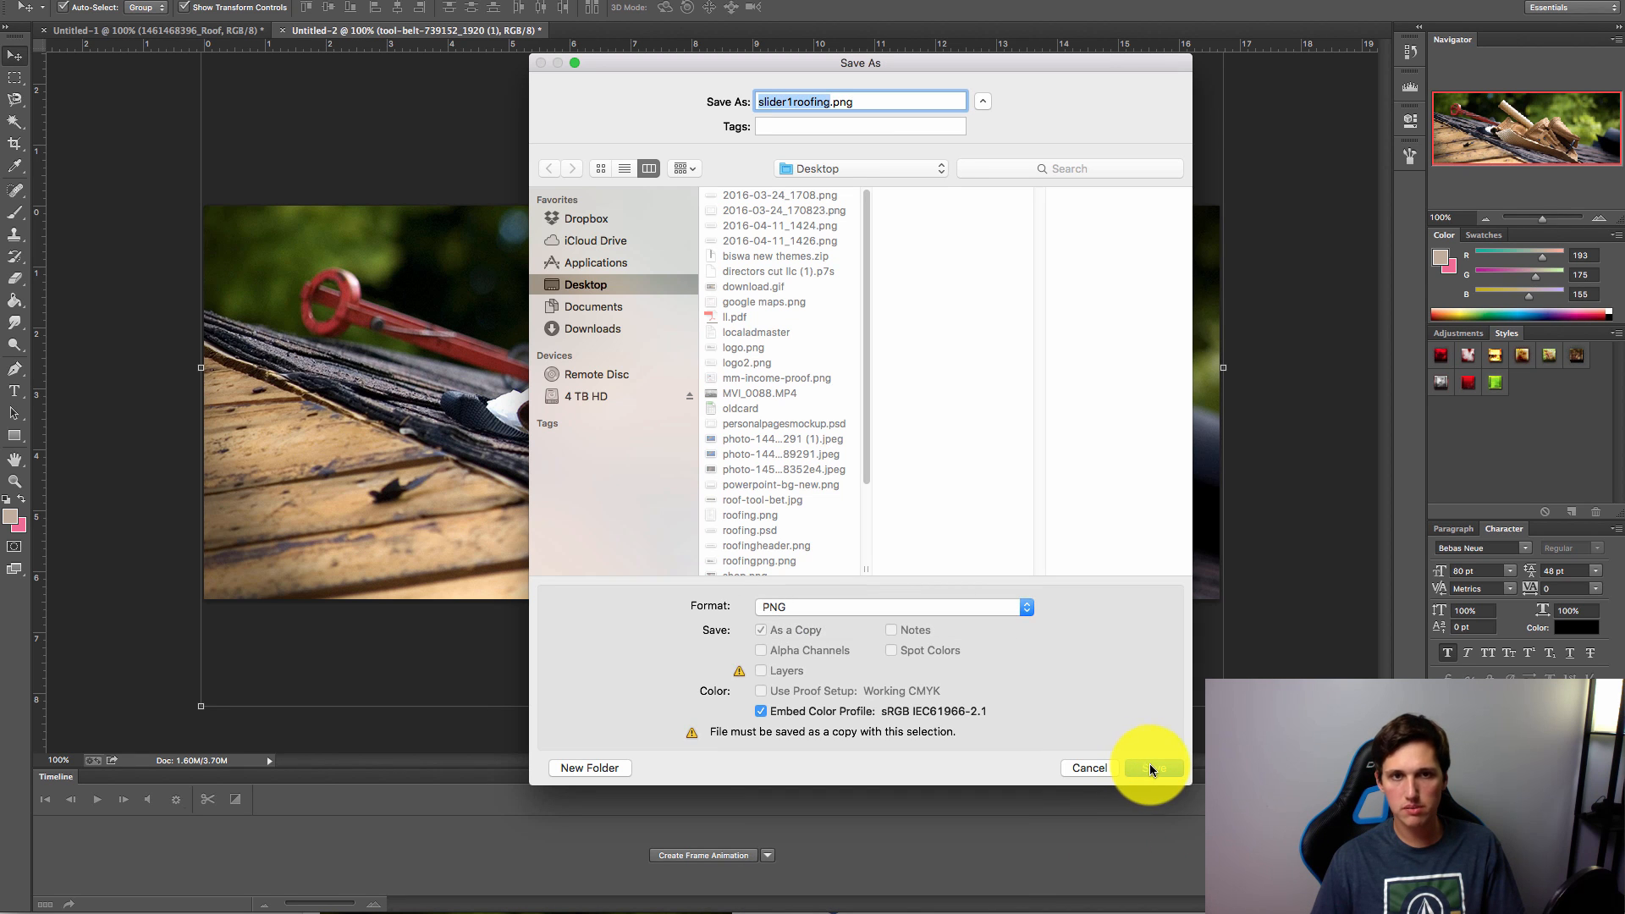
{"action": "left_click", "coordinate": [1158, 768]}
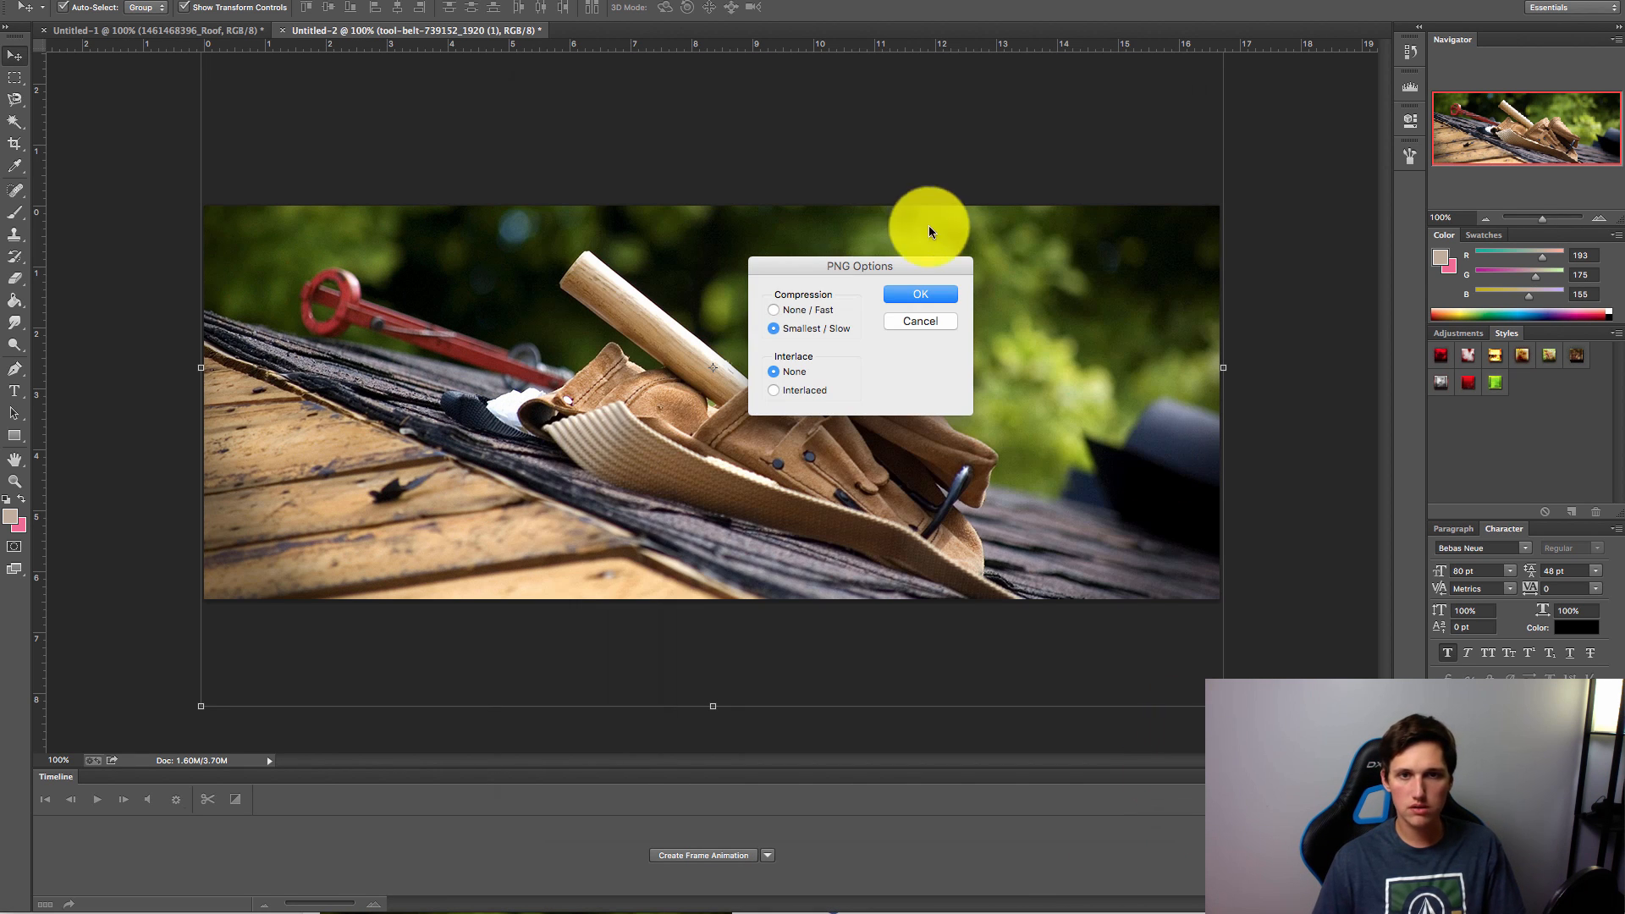
{"action": "left_click", "coordinate": [944, 296]}
{"action": "left_click", "coordinate": [1104, 913]}
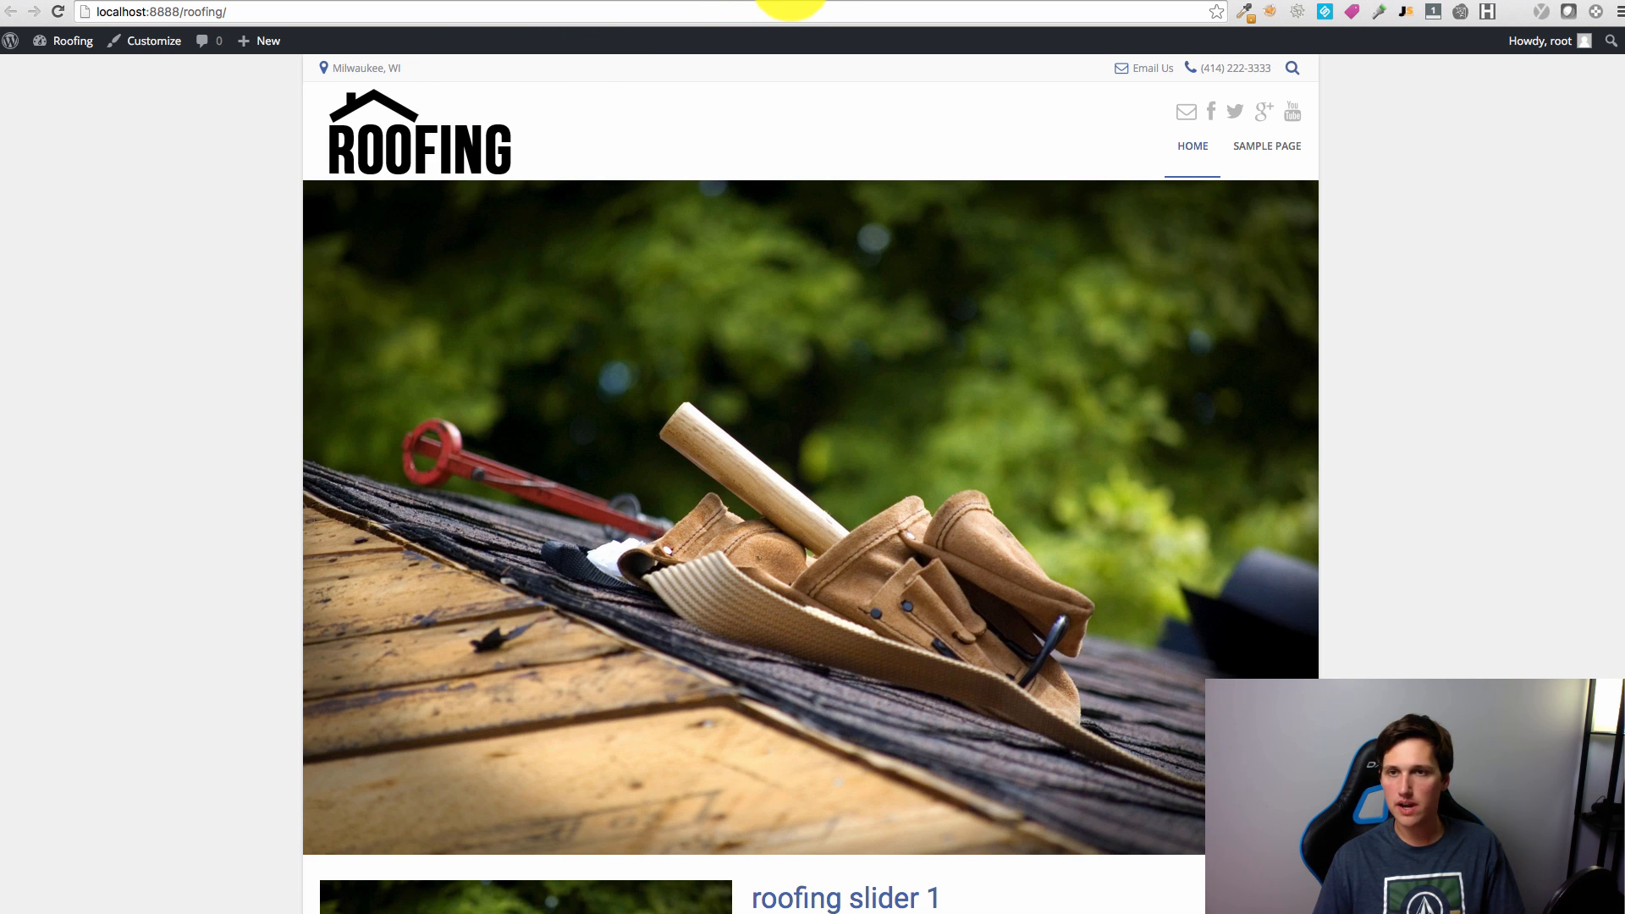
Step: Search Pixabay for 'roof' and scroll through the photo results
{"action": "left_click", "coordinate": [780, 9]}
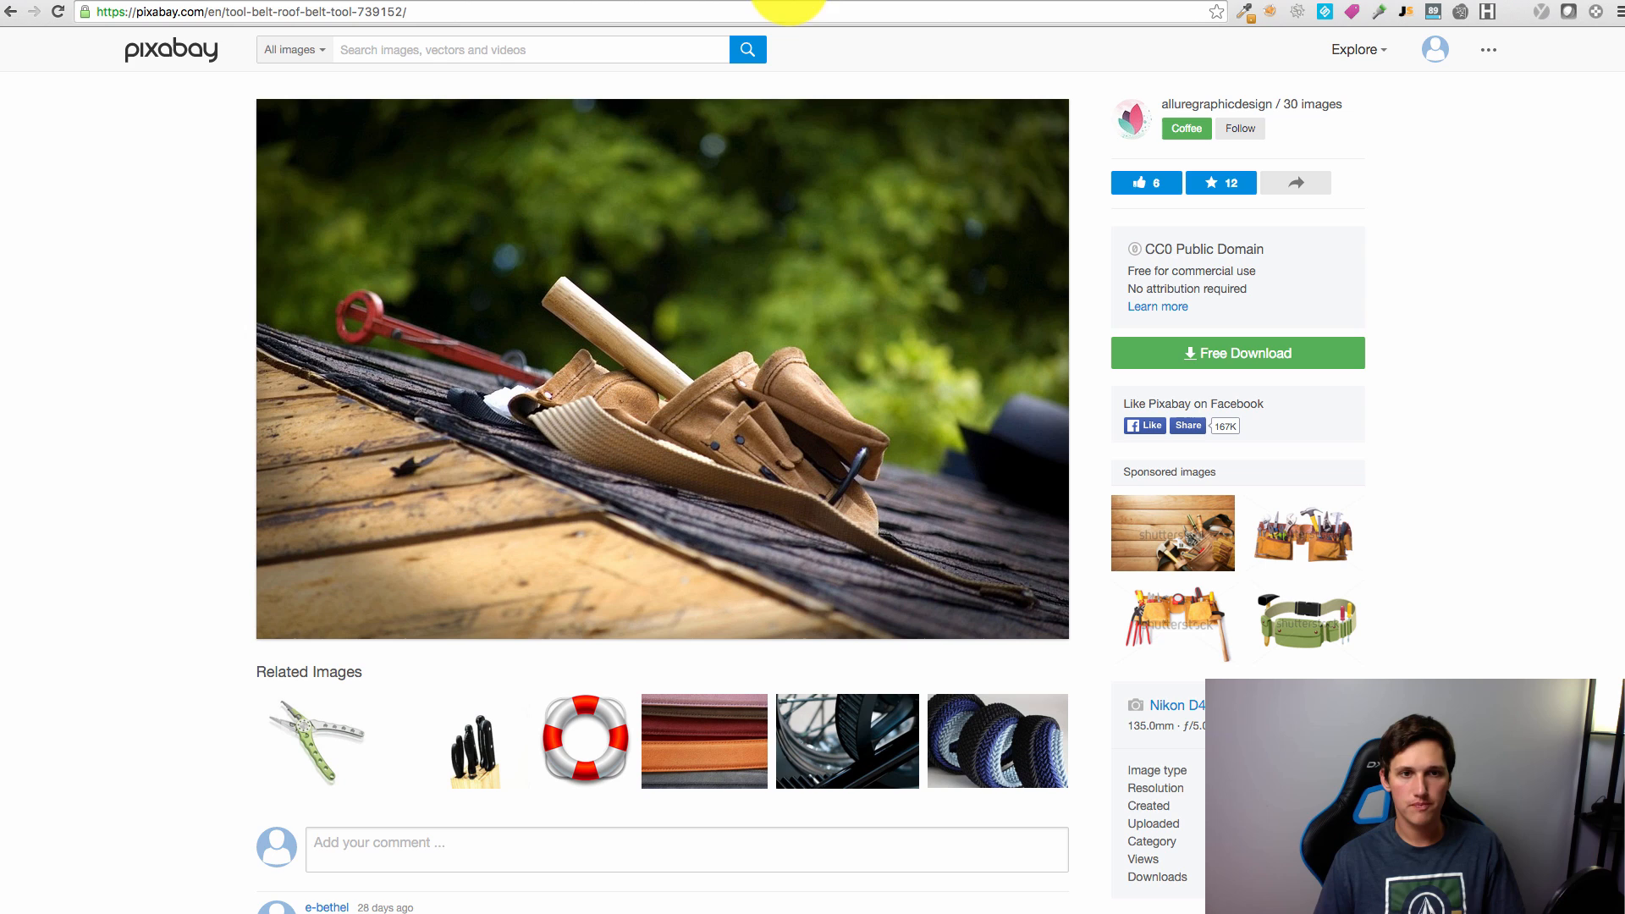
{"action": "type", "text": "roof"}
{"action": "key", "text": "Return"}
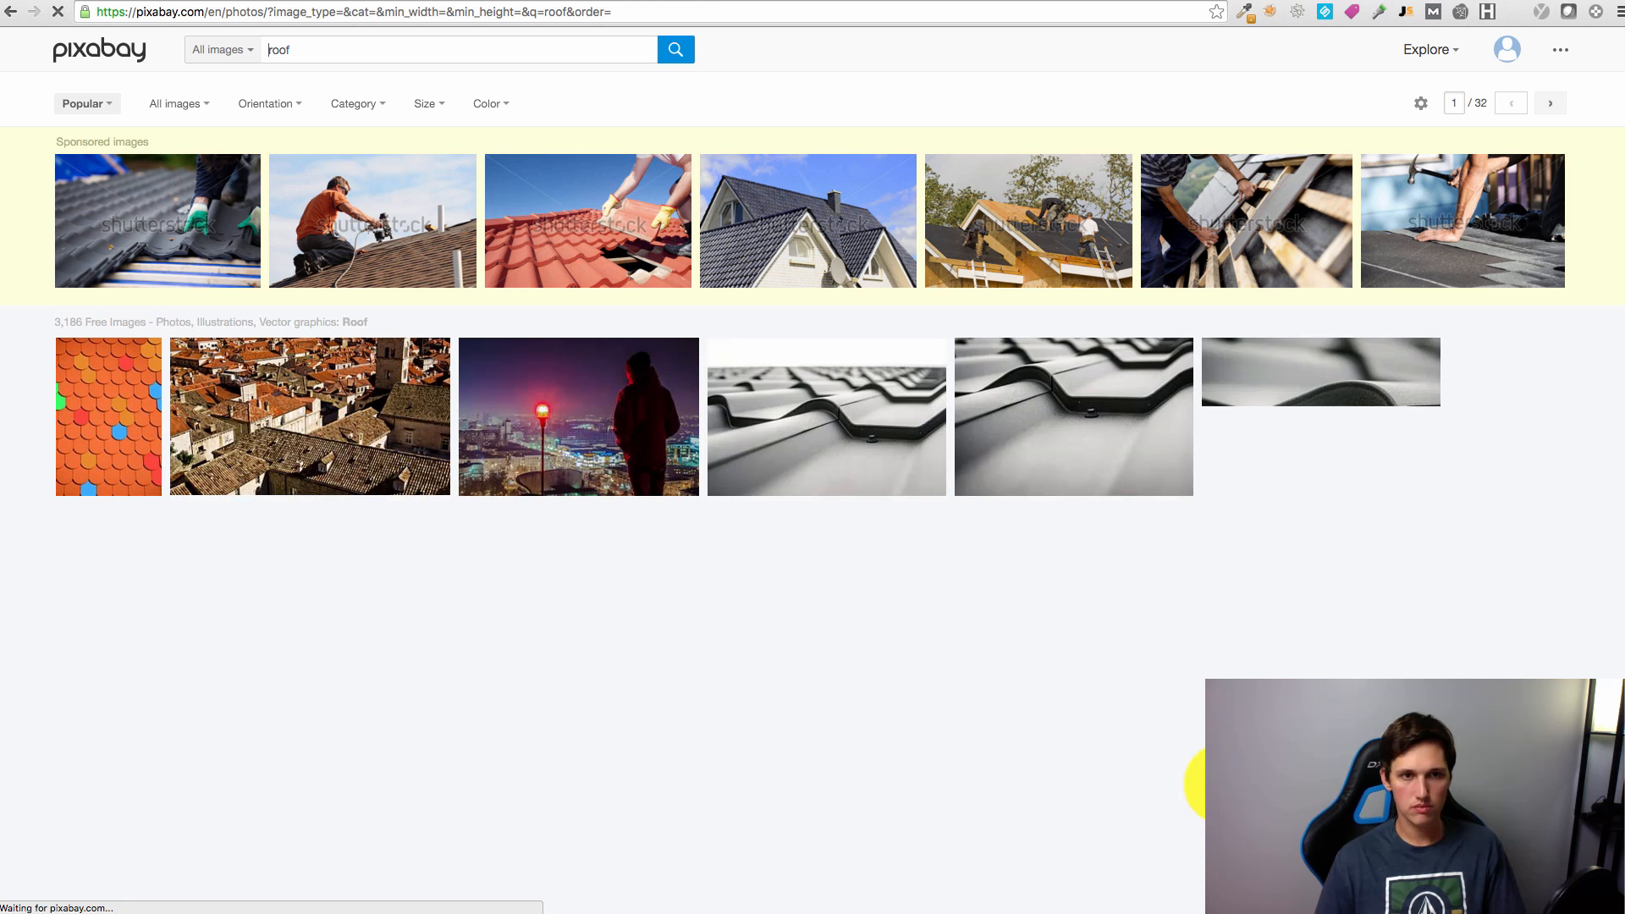
{"action": "scroll", "coordinate": [1196, 780], "scroll_direction": "down", "scroll_amount": 2}
{"action": "scroll", "coordinate": [811, 469], "scroll_direction": "down", "scroll_amount": 15}
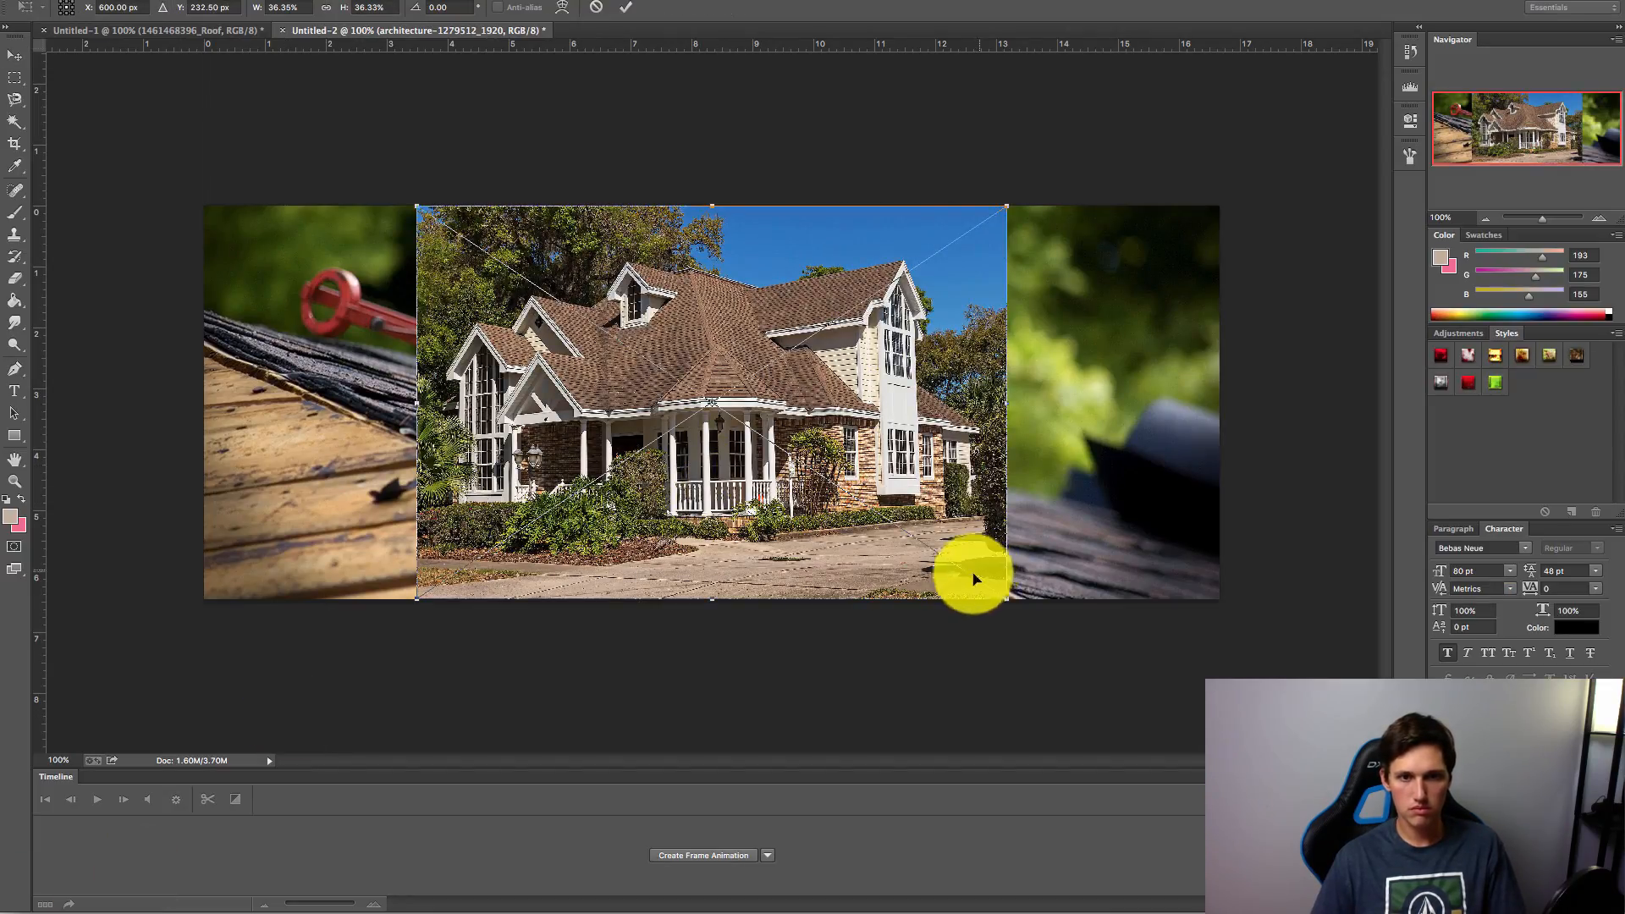
Step: Scale the house photo to fill the banner and save it as roofingslider2.png
{"action": "left_click_drag", "start_coordinate": [1026, 601], "coordinate": [1444, 653]}
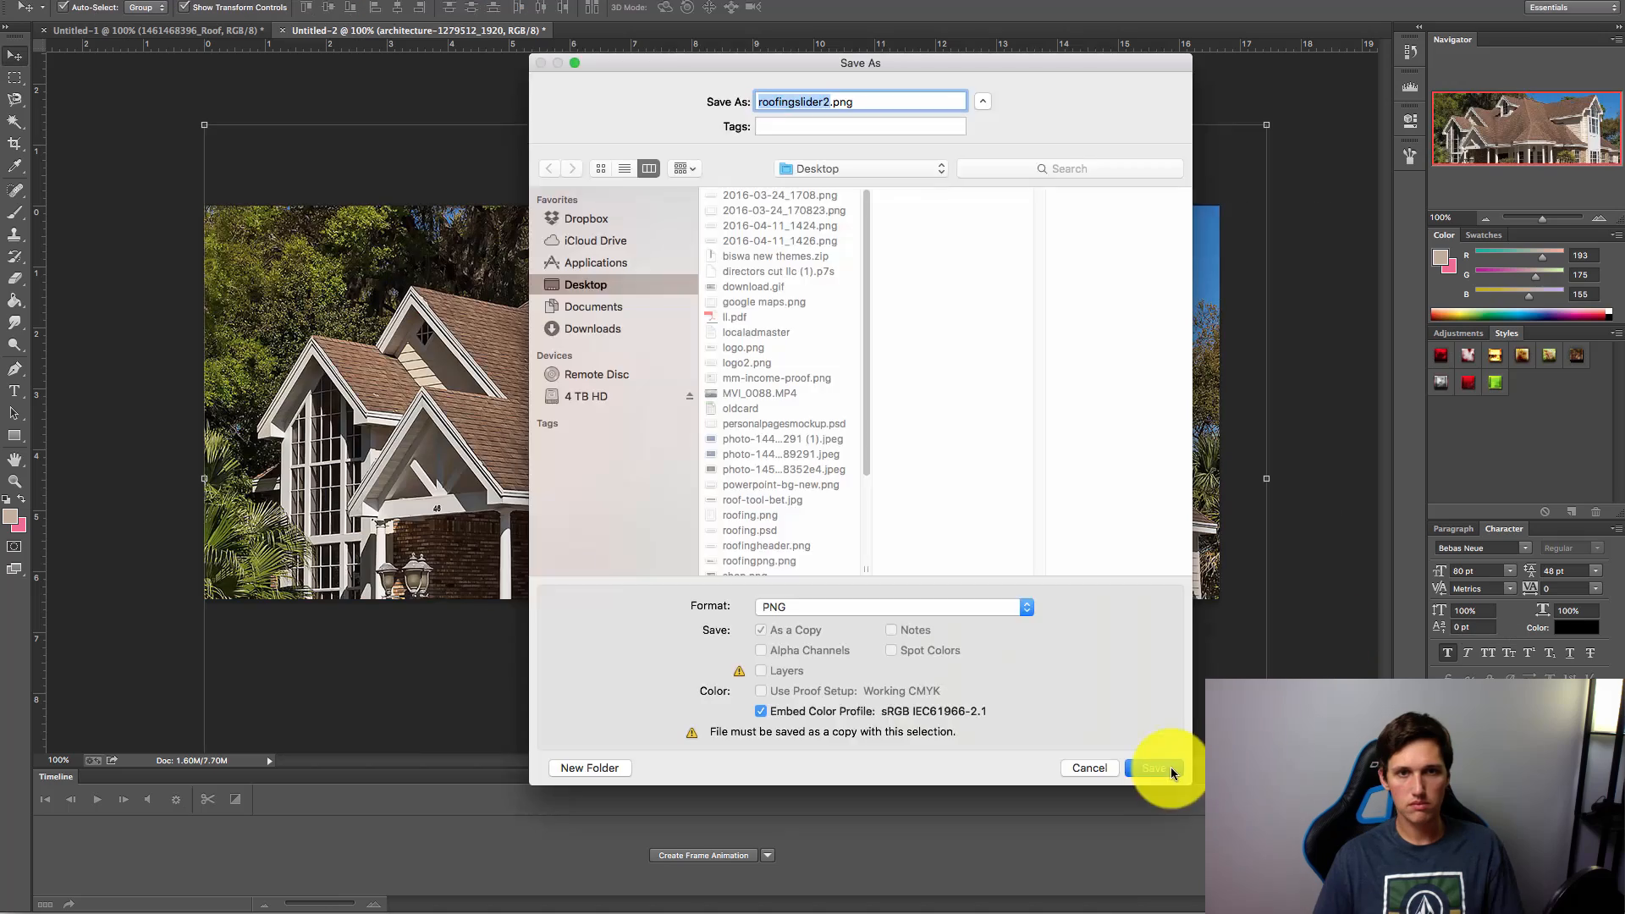
{"action": "left_click", "coordinate": [1161, 766]}
{"action": "left_click", "coordinate": [922, 294]}
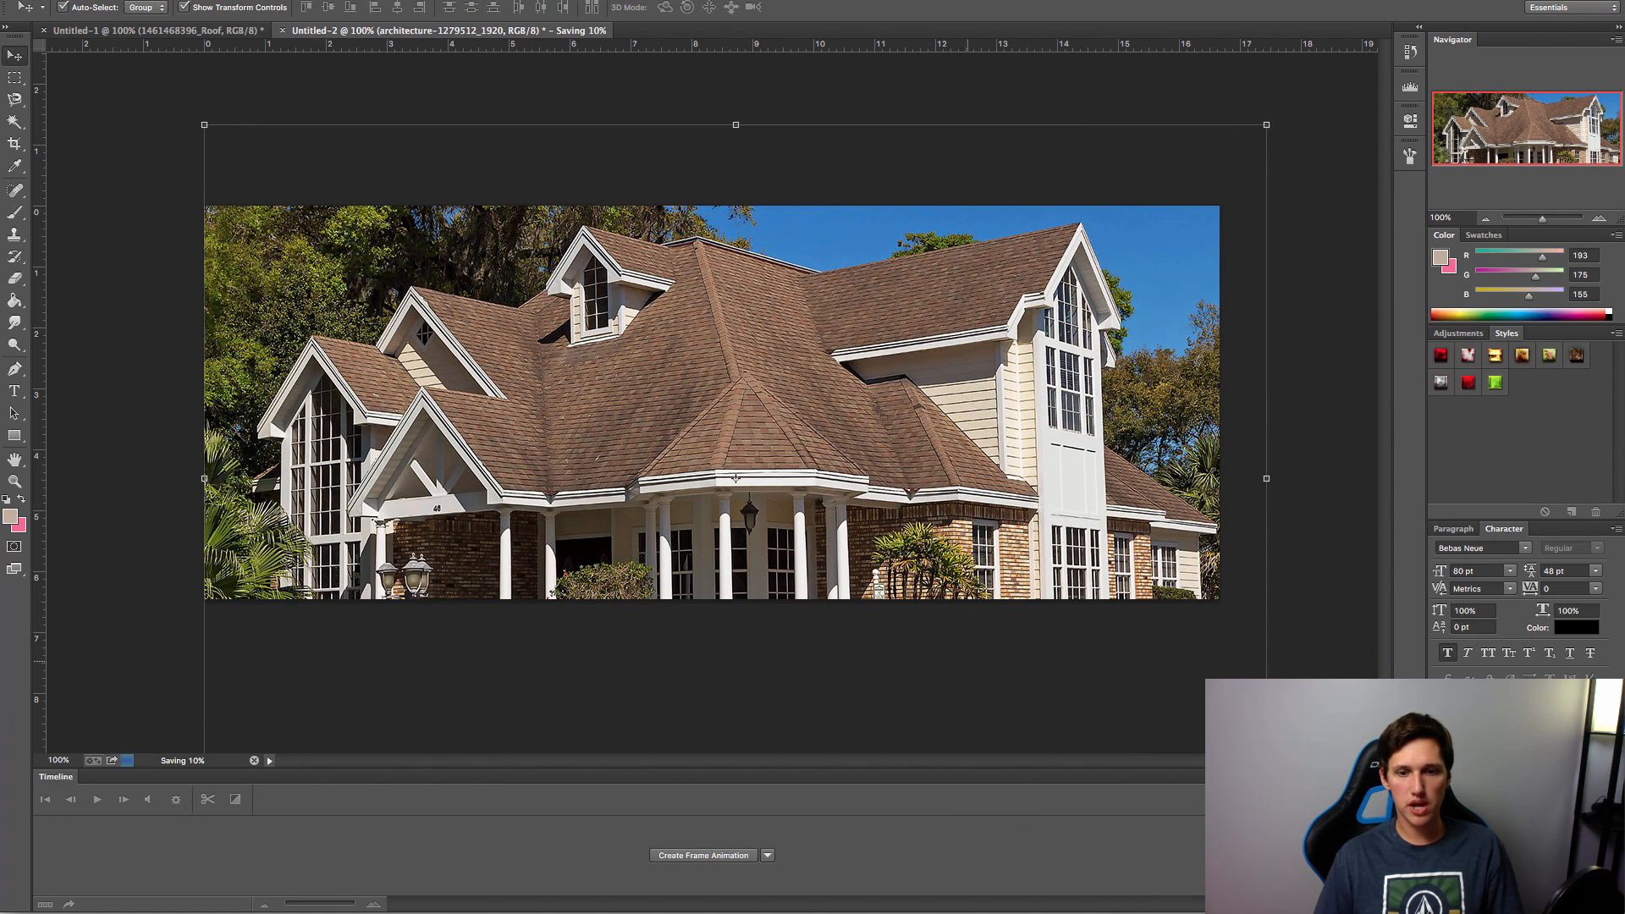
{"action": "left_click", "coordinate": [899, 912]}
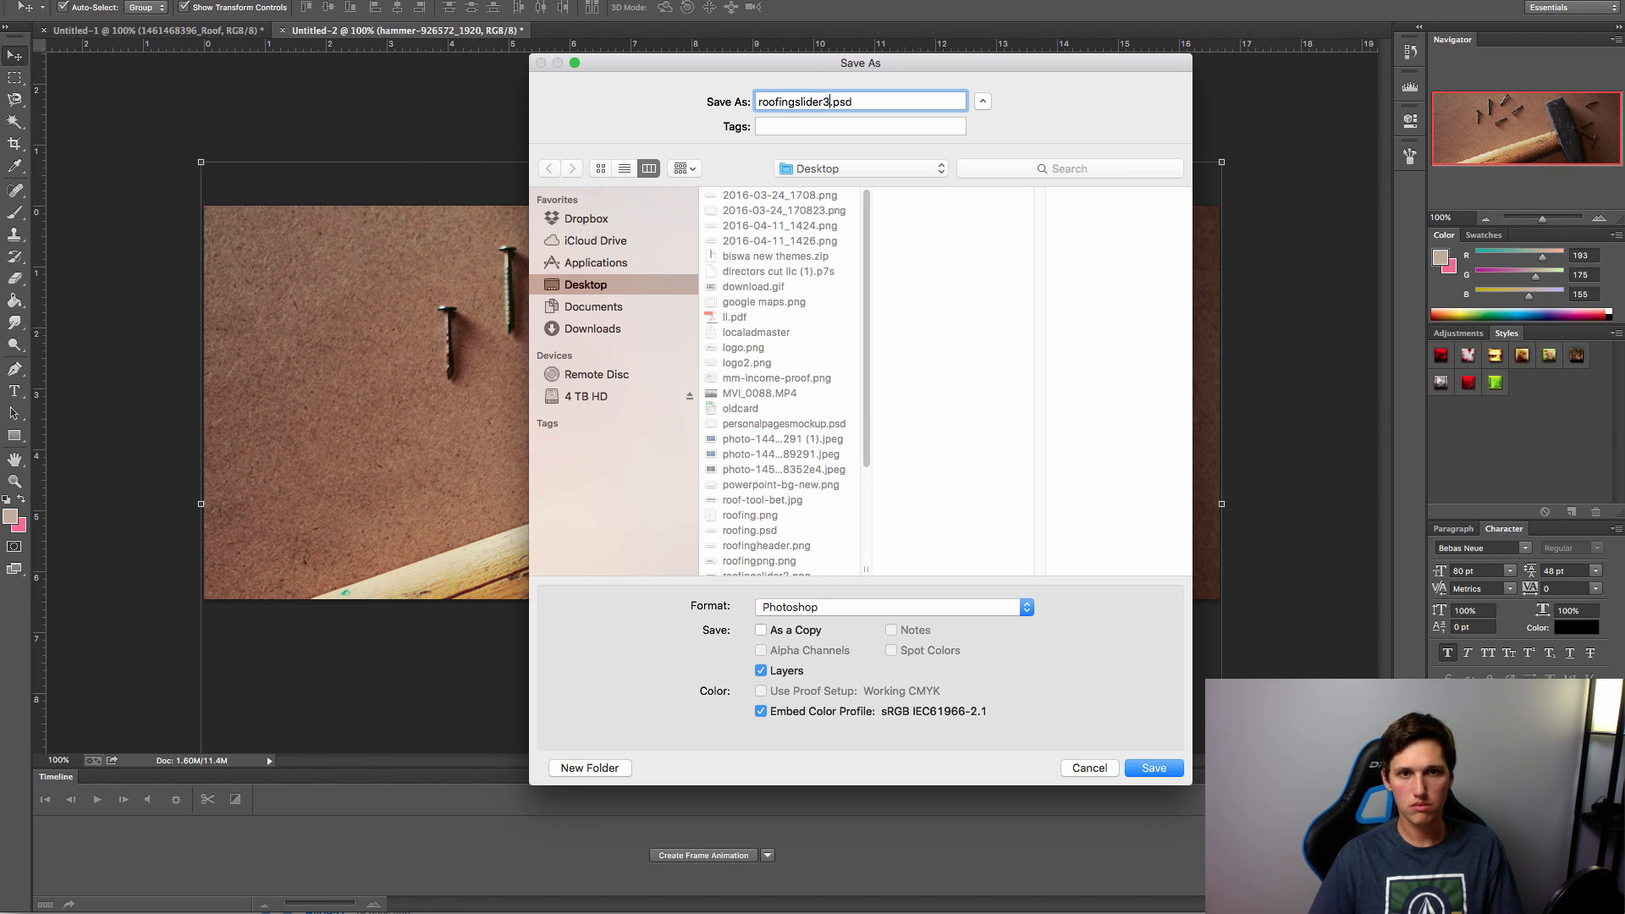
Step: Save the hammer-and-nails banner as roofingslider3.psd on the Desktop with maximum compatibility
{"action": "left_click", "coordinate": [1155, 768]}
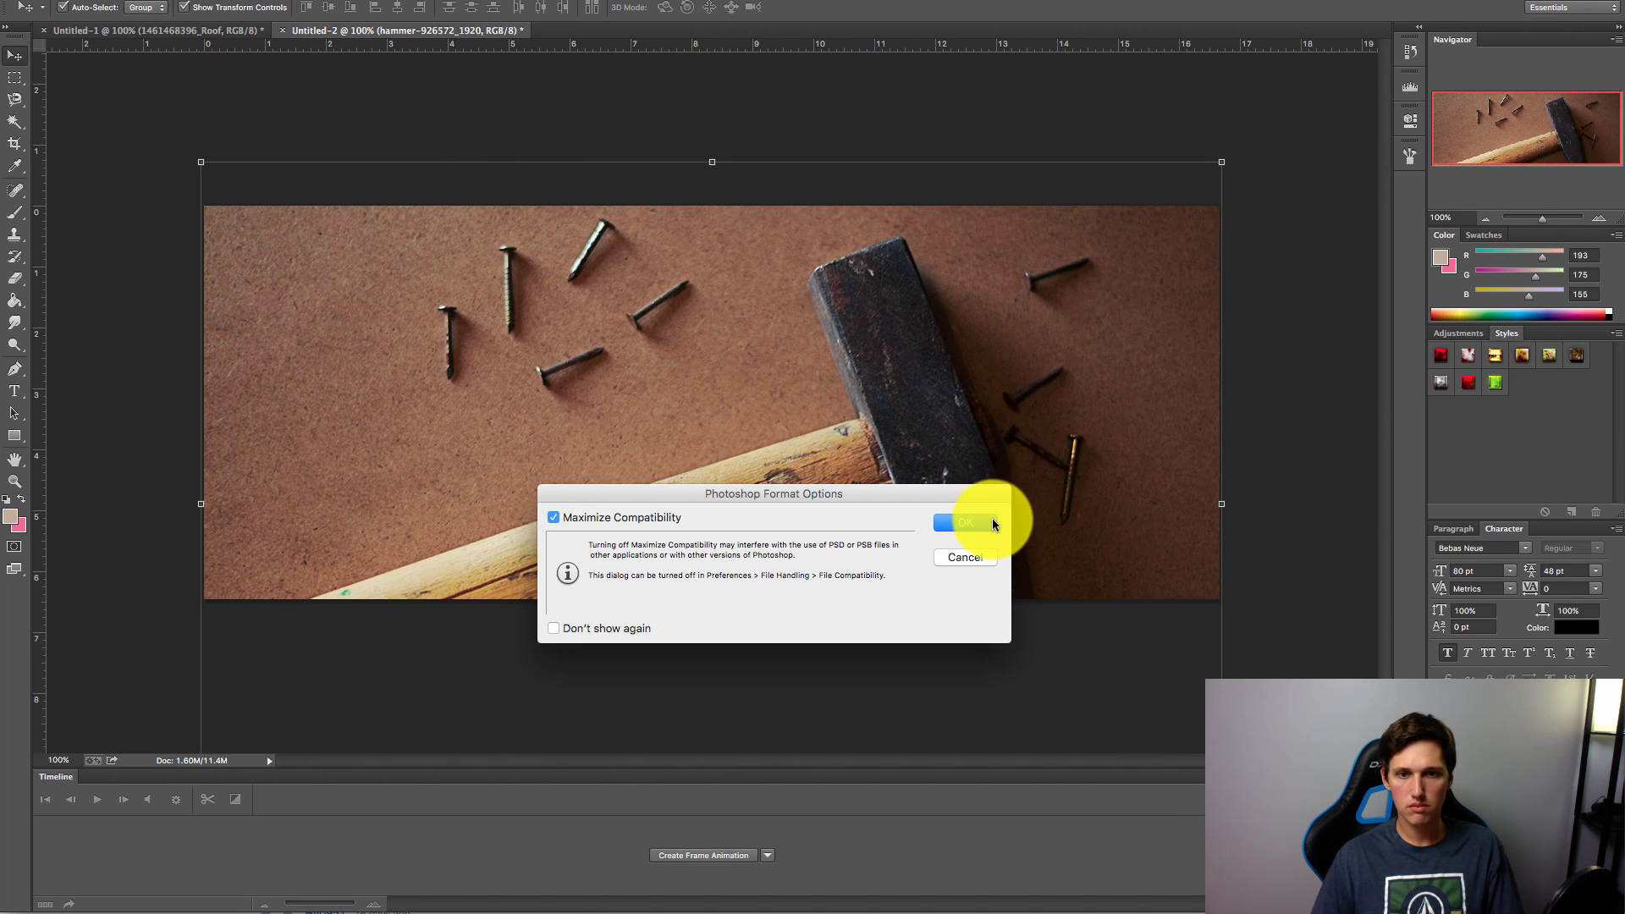
{"action": "key", "text": "Return"}
{"action": "left_click", "coordinate": [1070, 905]}
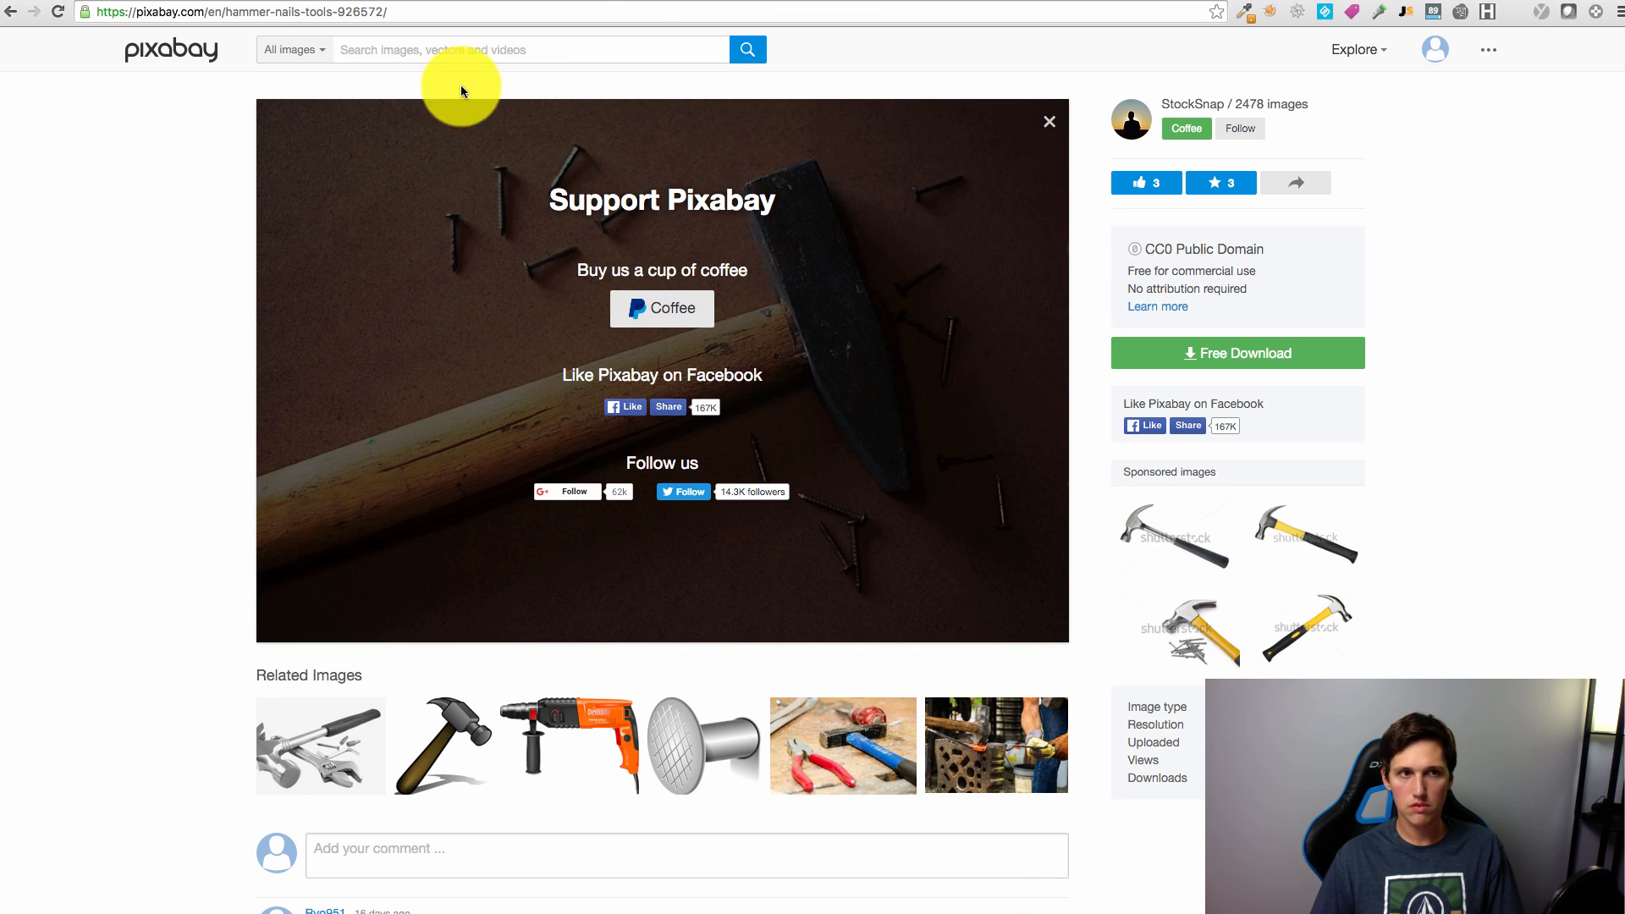
Step: Go to depositphotos.com and search its stock images for 'roofing'
{"action": "left_click", "coordinate": [312, 11]}
{"action": "type", "text": "depositphotos.com"}
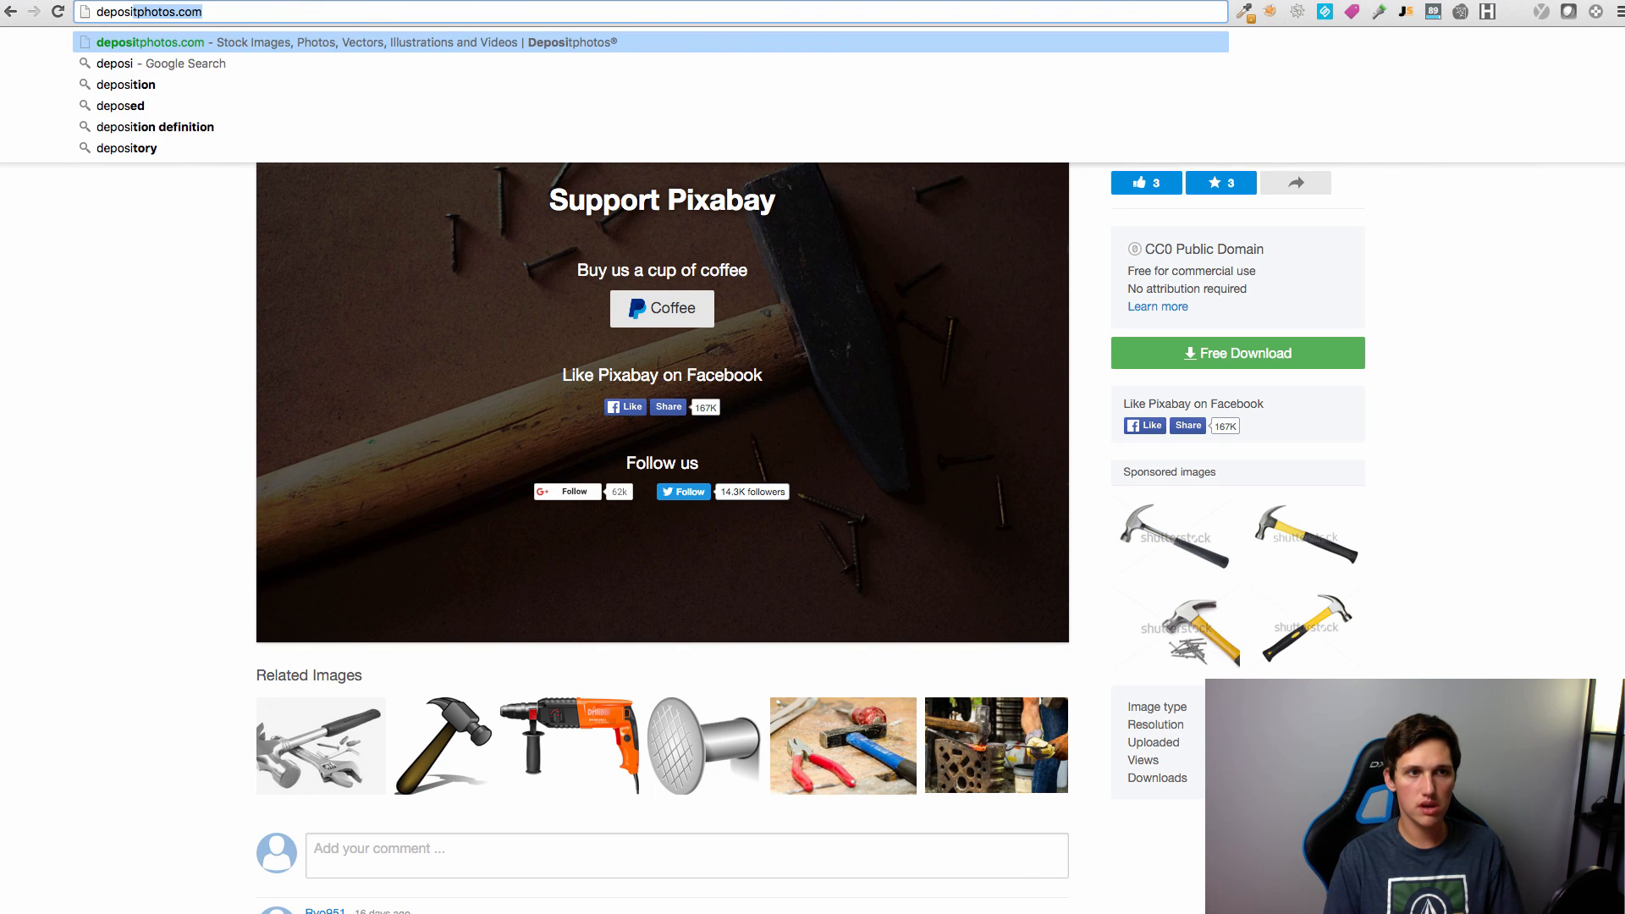
{"action": "key", "text": "Return"}
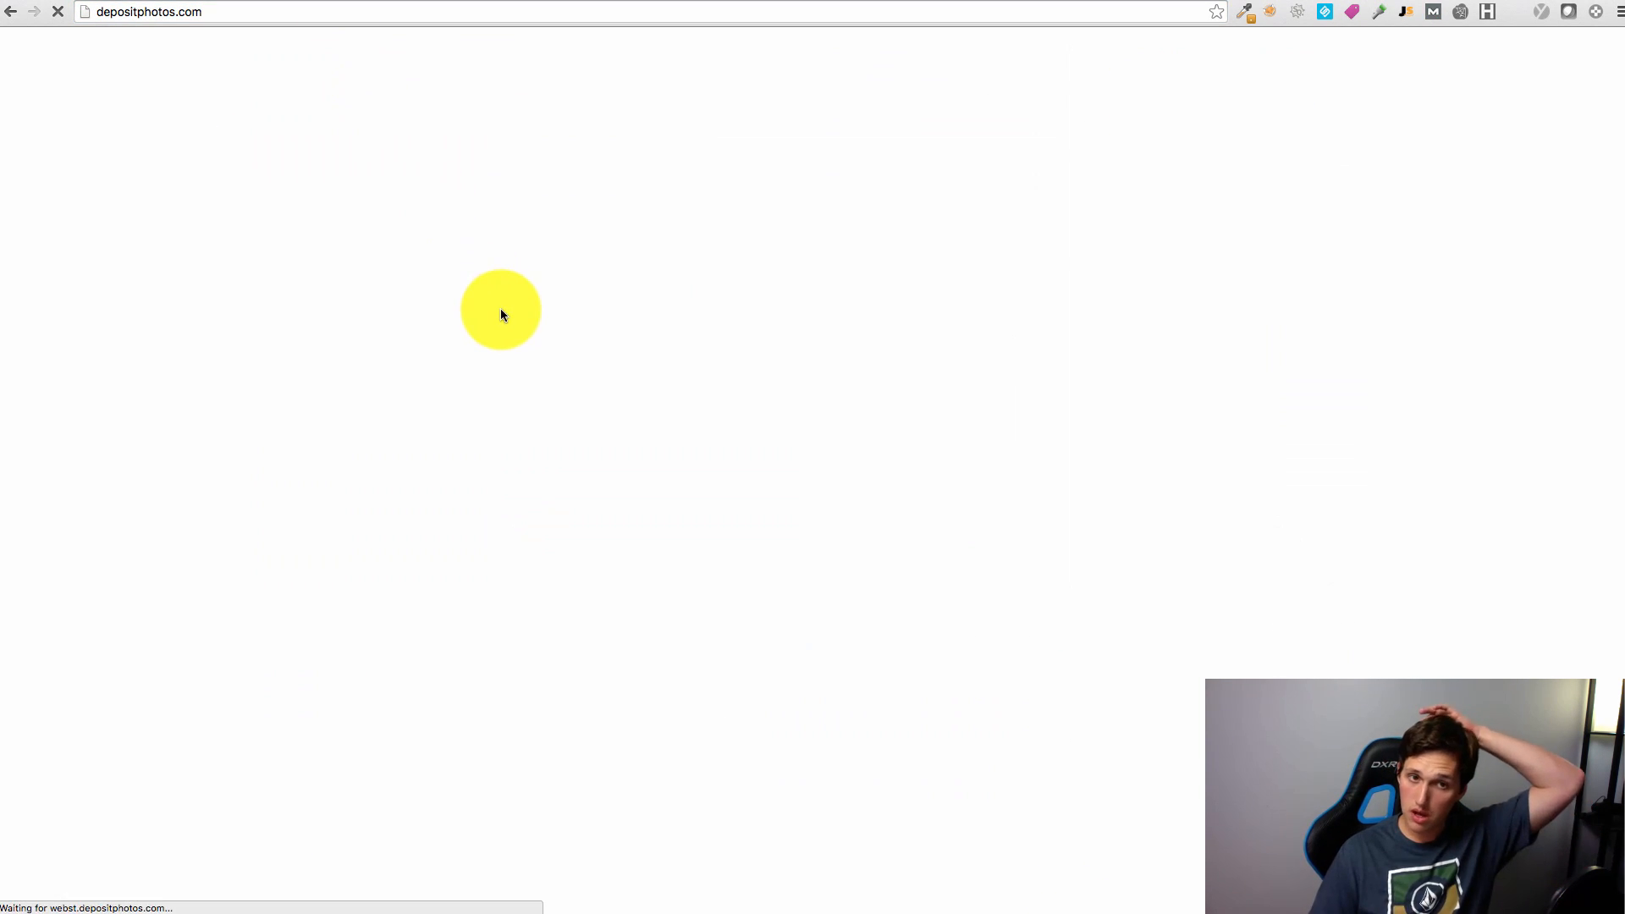
{"action": "left_click", "coordinate": [750, 338]}
{"action": "type", "text": "roofing"}
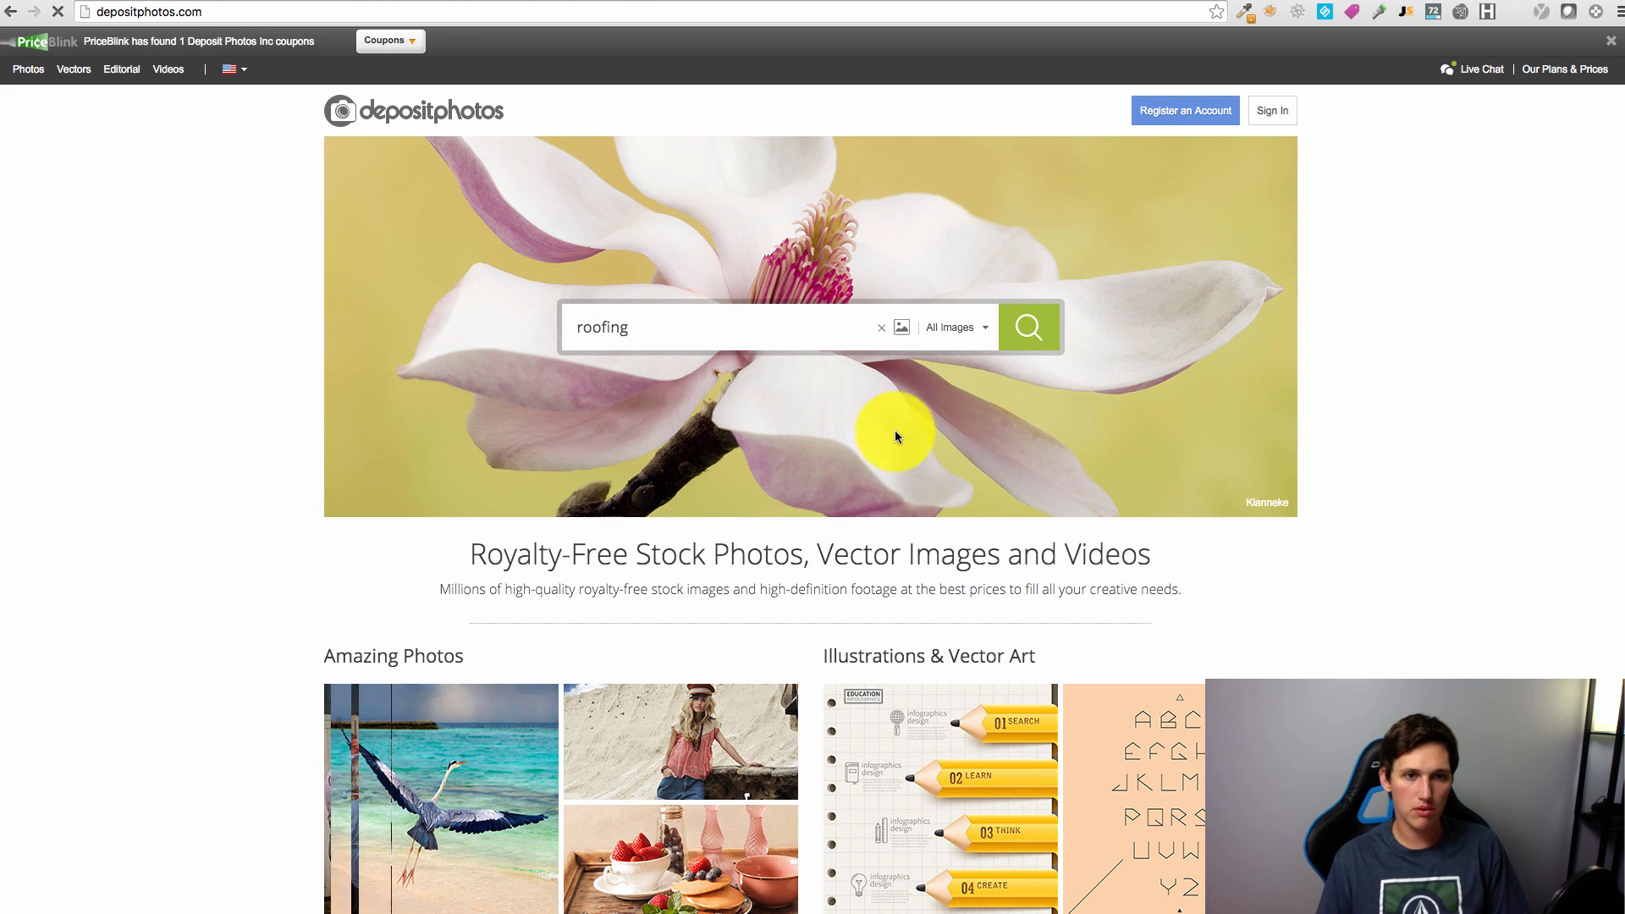
{"action": "key", "text": "Return"}
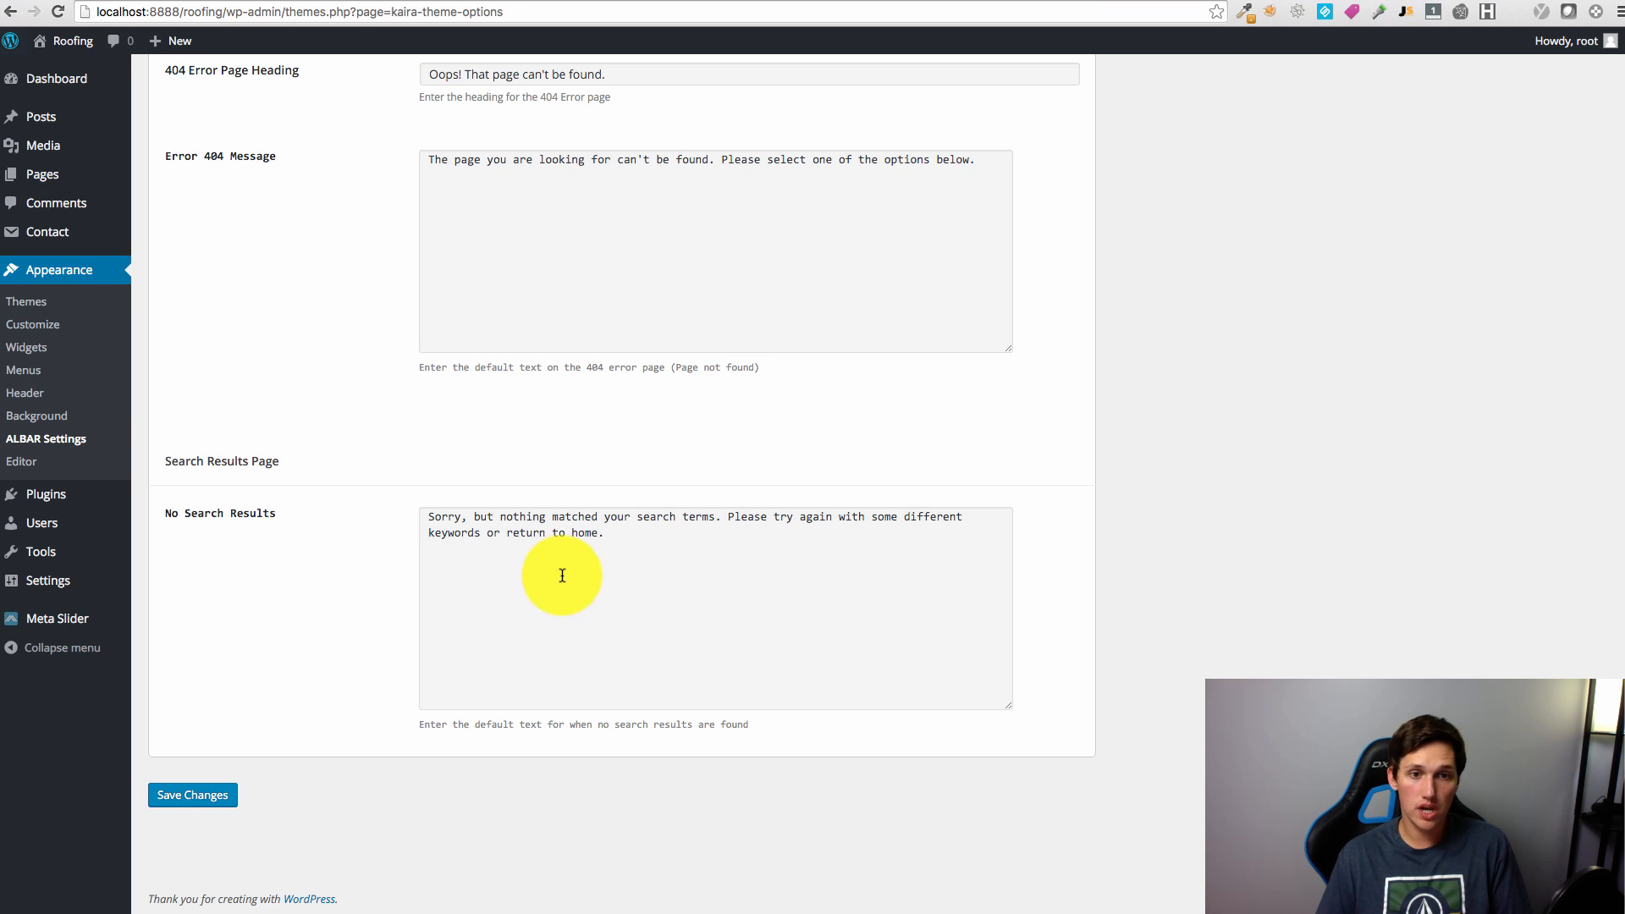
Step: Start a new post titled 'slider1' filed under the slider category
{"action": "mouse_move", "coordinate": [50, 115]}
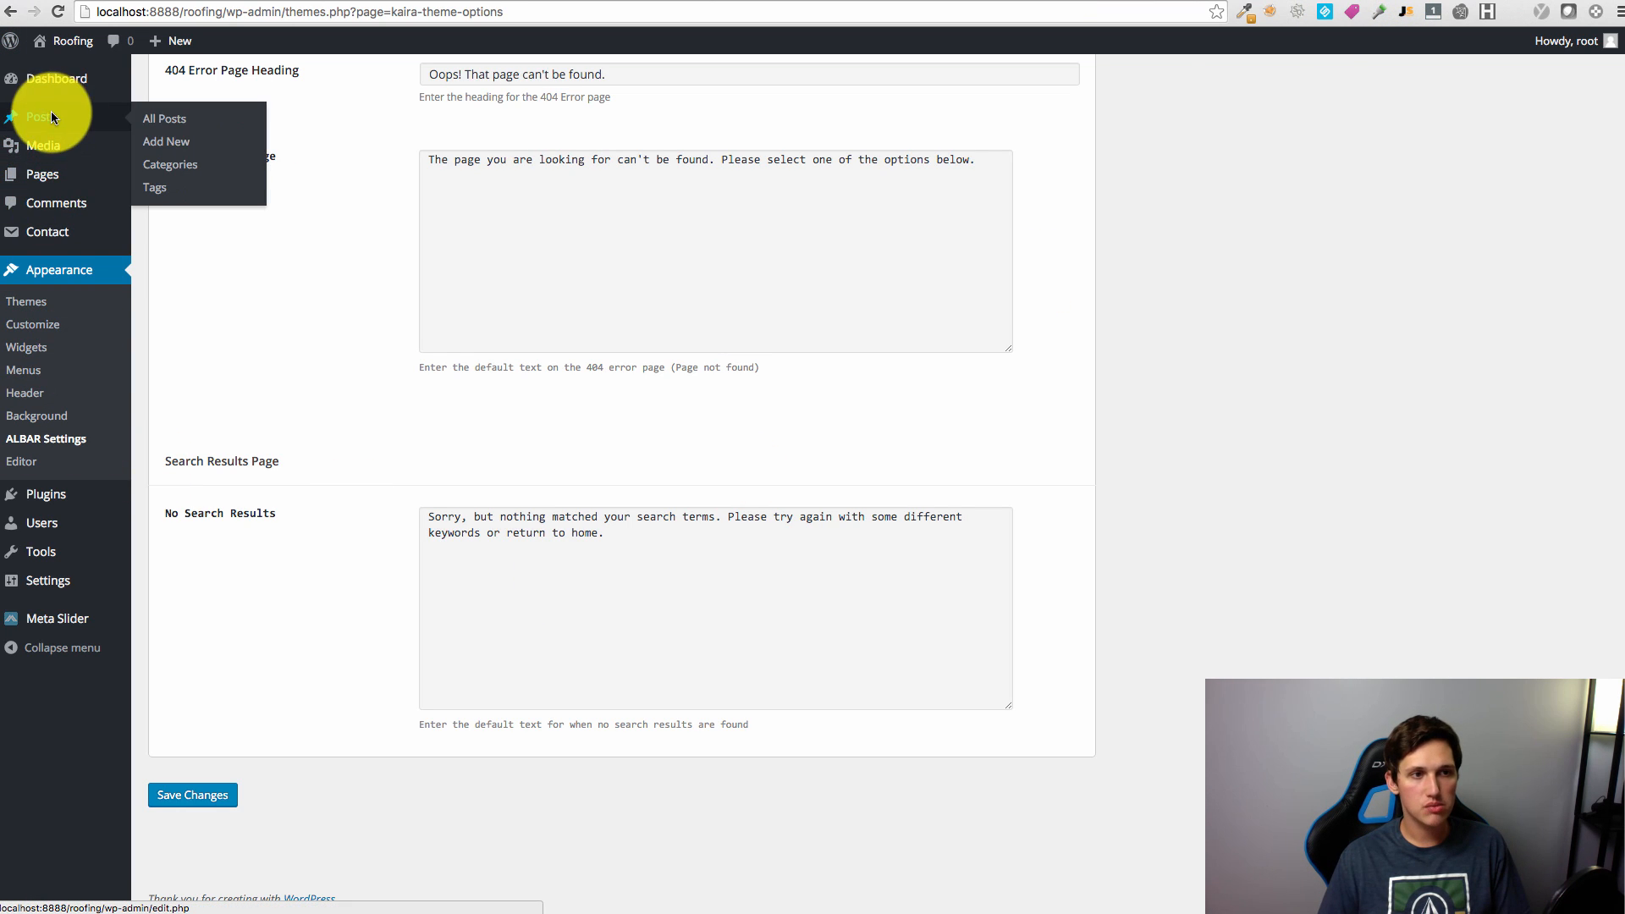
{"action": "left_click", "coordinate": [170, 141]}
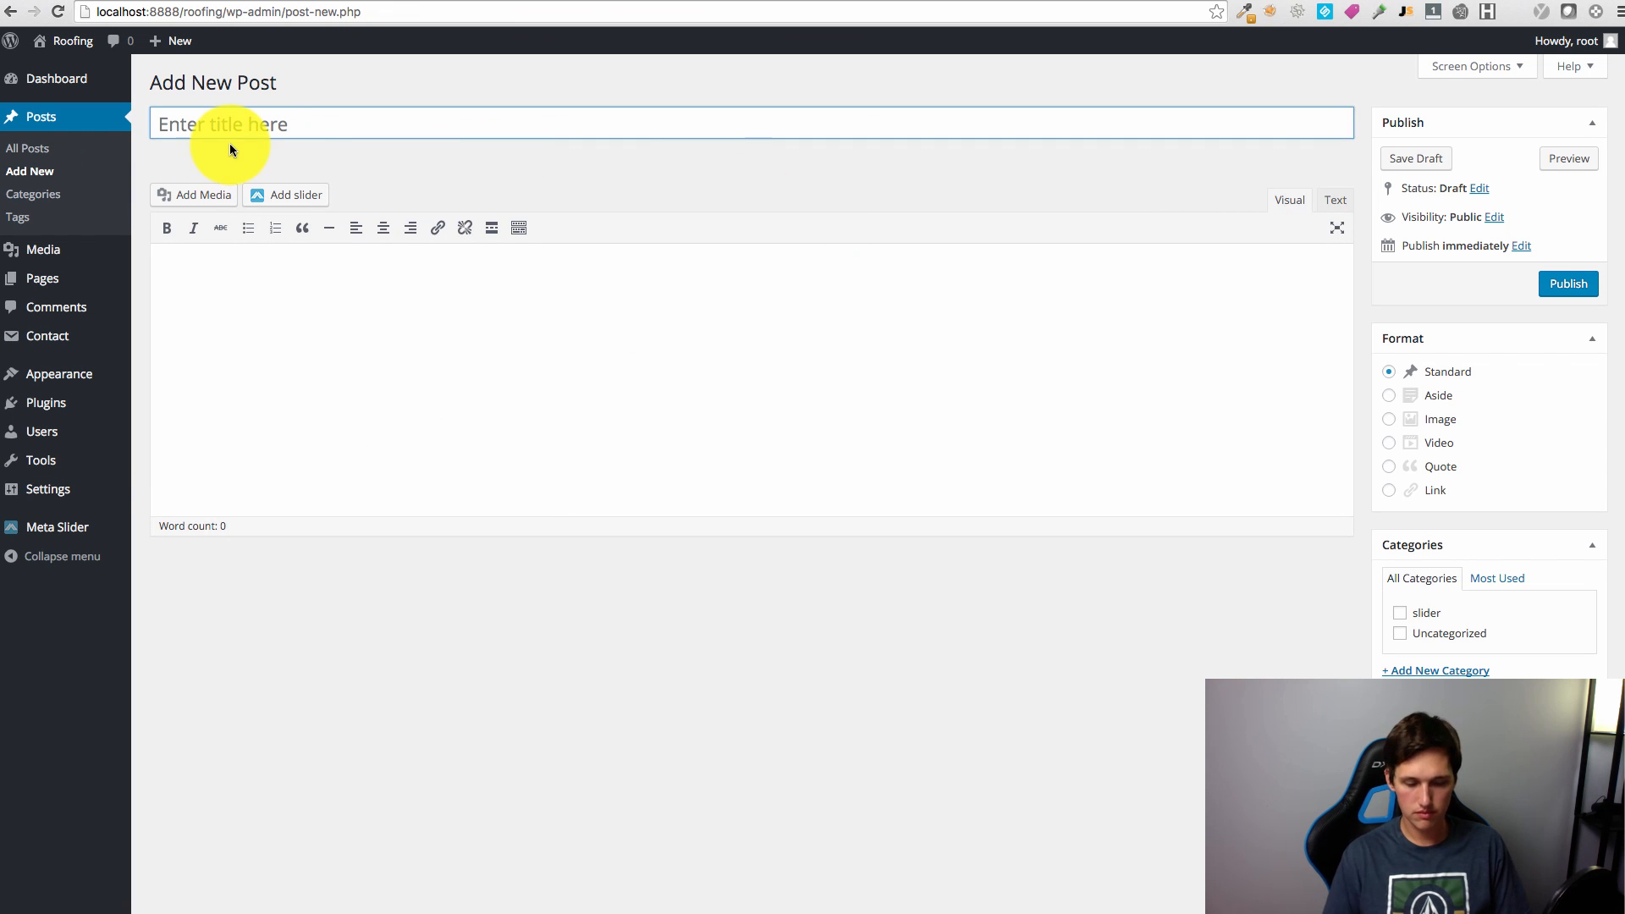
{"action": "left_click", "coordinate": [286, 124]}
{"action": "type", "text": "slider1"}
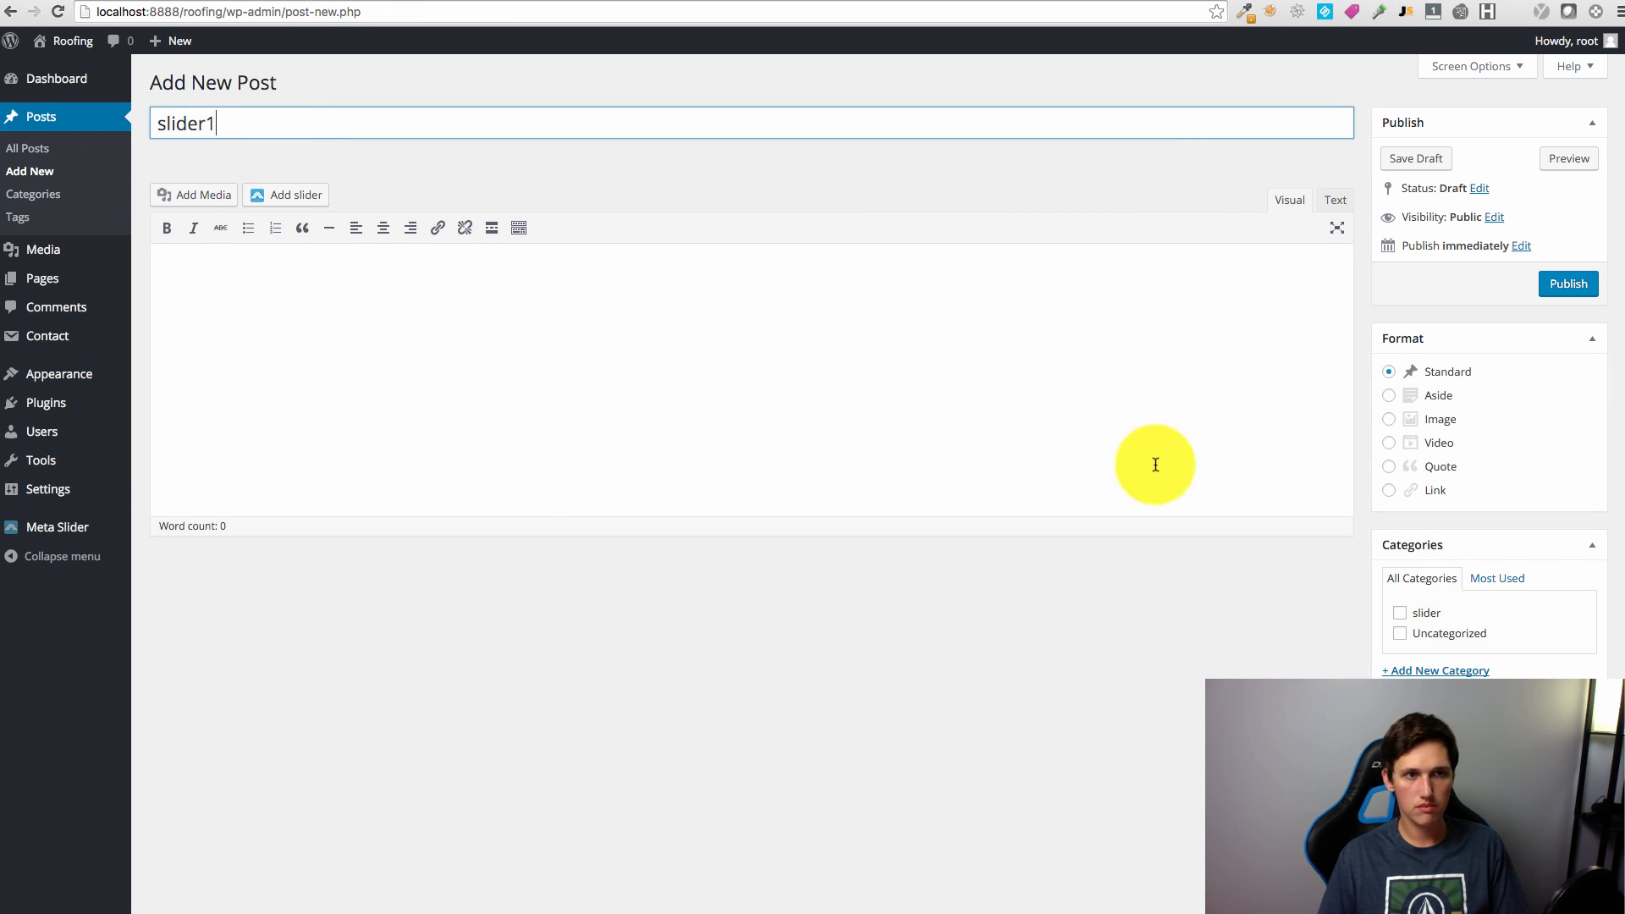
{"action": "left_click", "coordinate": [1420, 615]}
{"action": "scroll", "coordinate": [1422, 641], "scroll_direction": "down", "scroll_amount": 3}
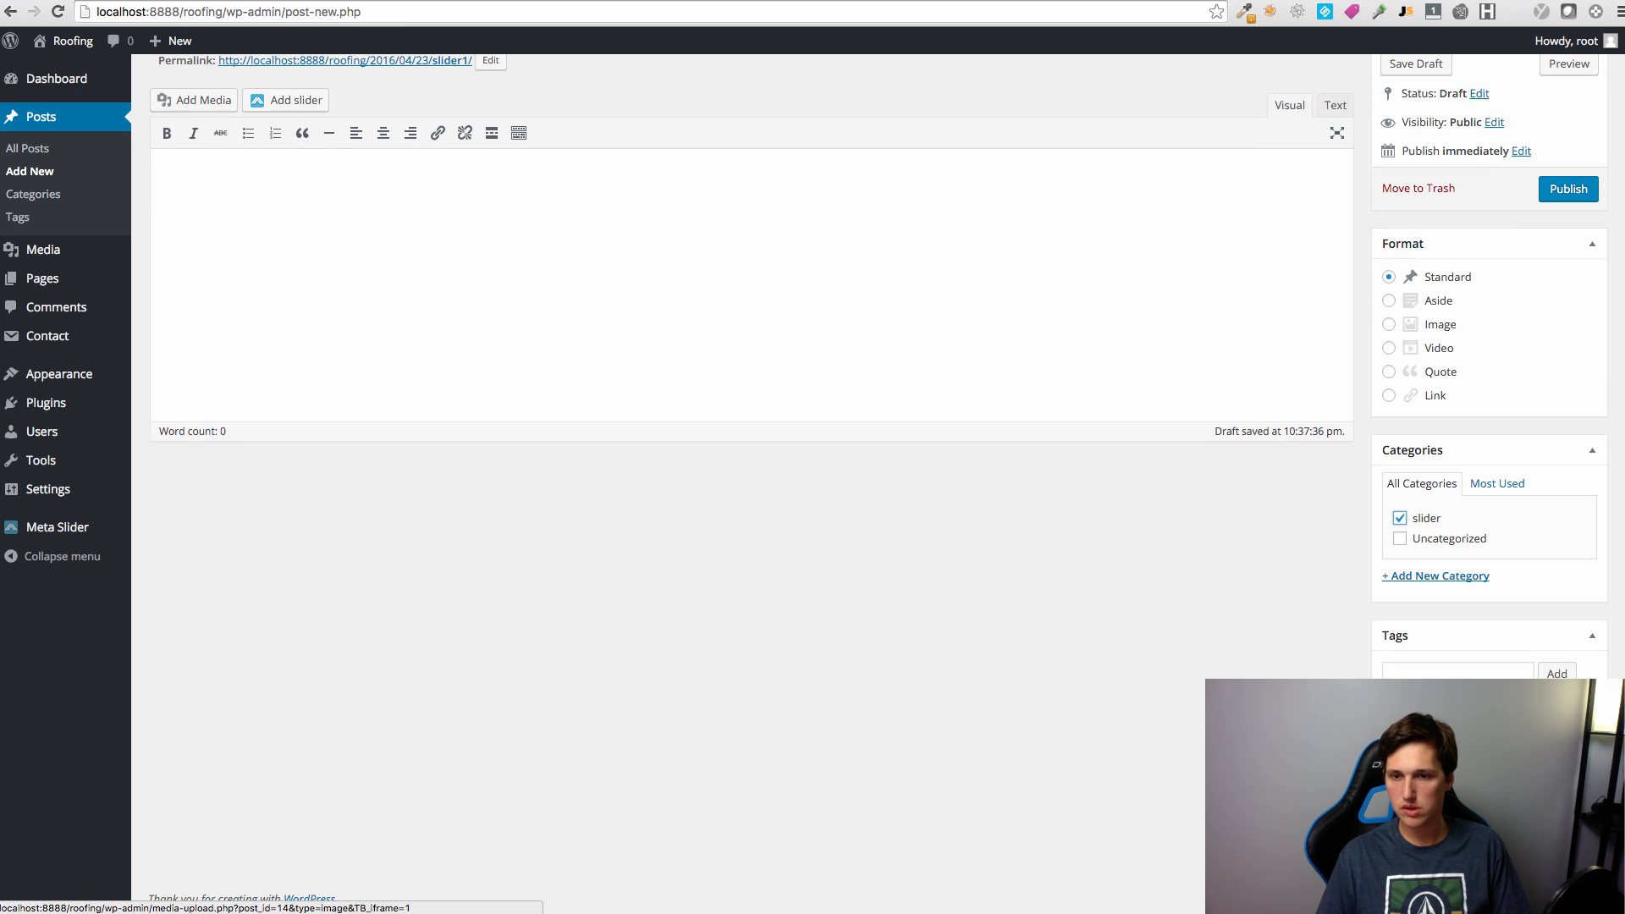
Step: Upload slider1roofing.png as the featured image and publish the post
{"action": "left_click", "coordinate": [1429, 810]}
{"action": "left_click", "coordinate": [68, 109]}
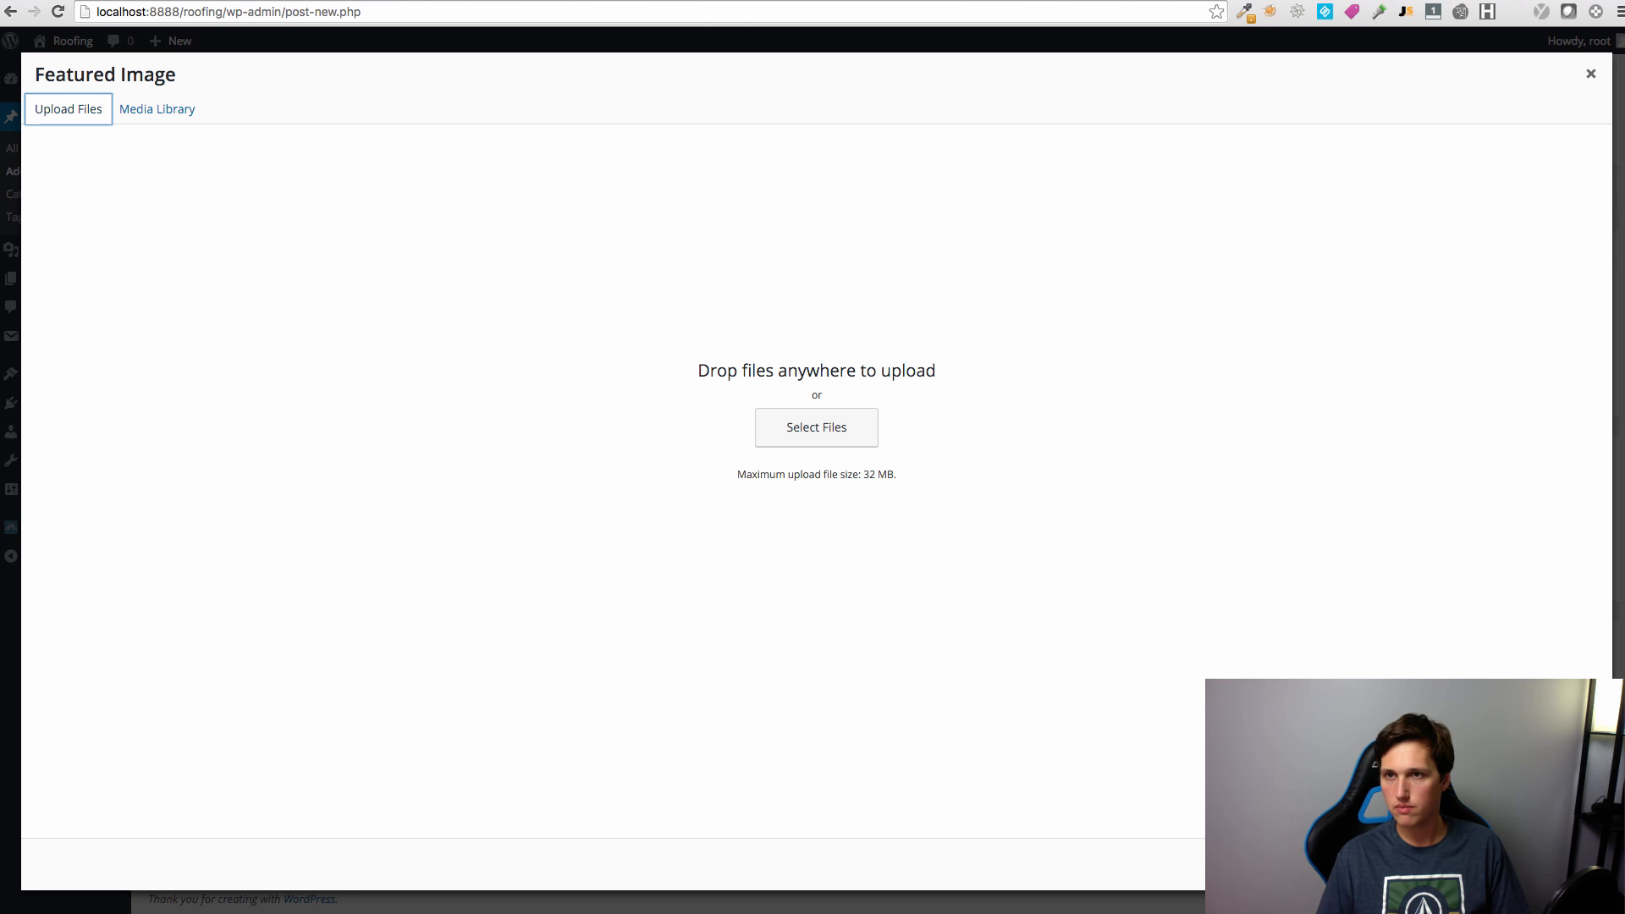
{"action": "left_click_drag", "start_coordinate": [1262, 443], "coordinate": [808, 454]}
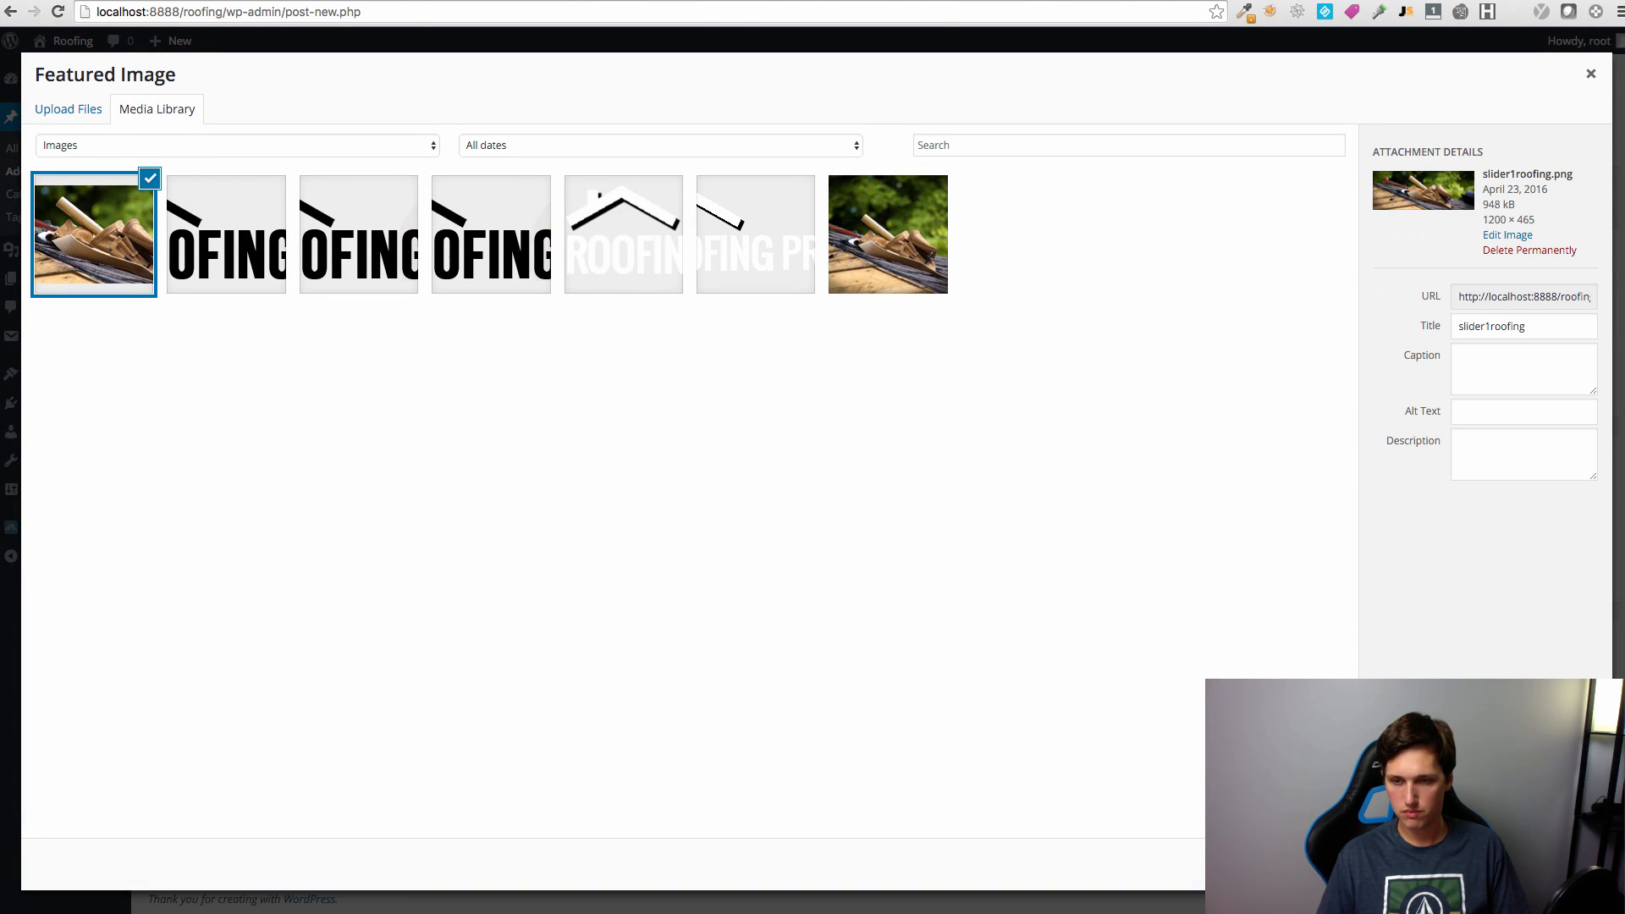
{"action": "left_click", "coordinate": [1541, 865]}
{"action": "left_click", "coordinate": [1581, 183]}
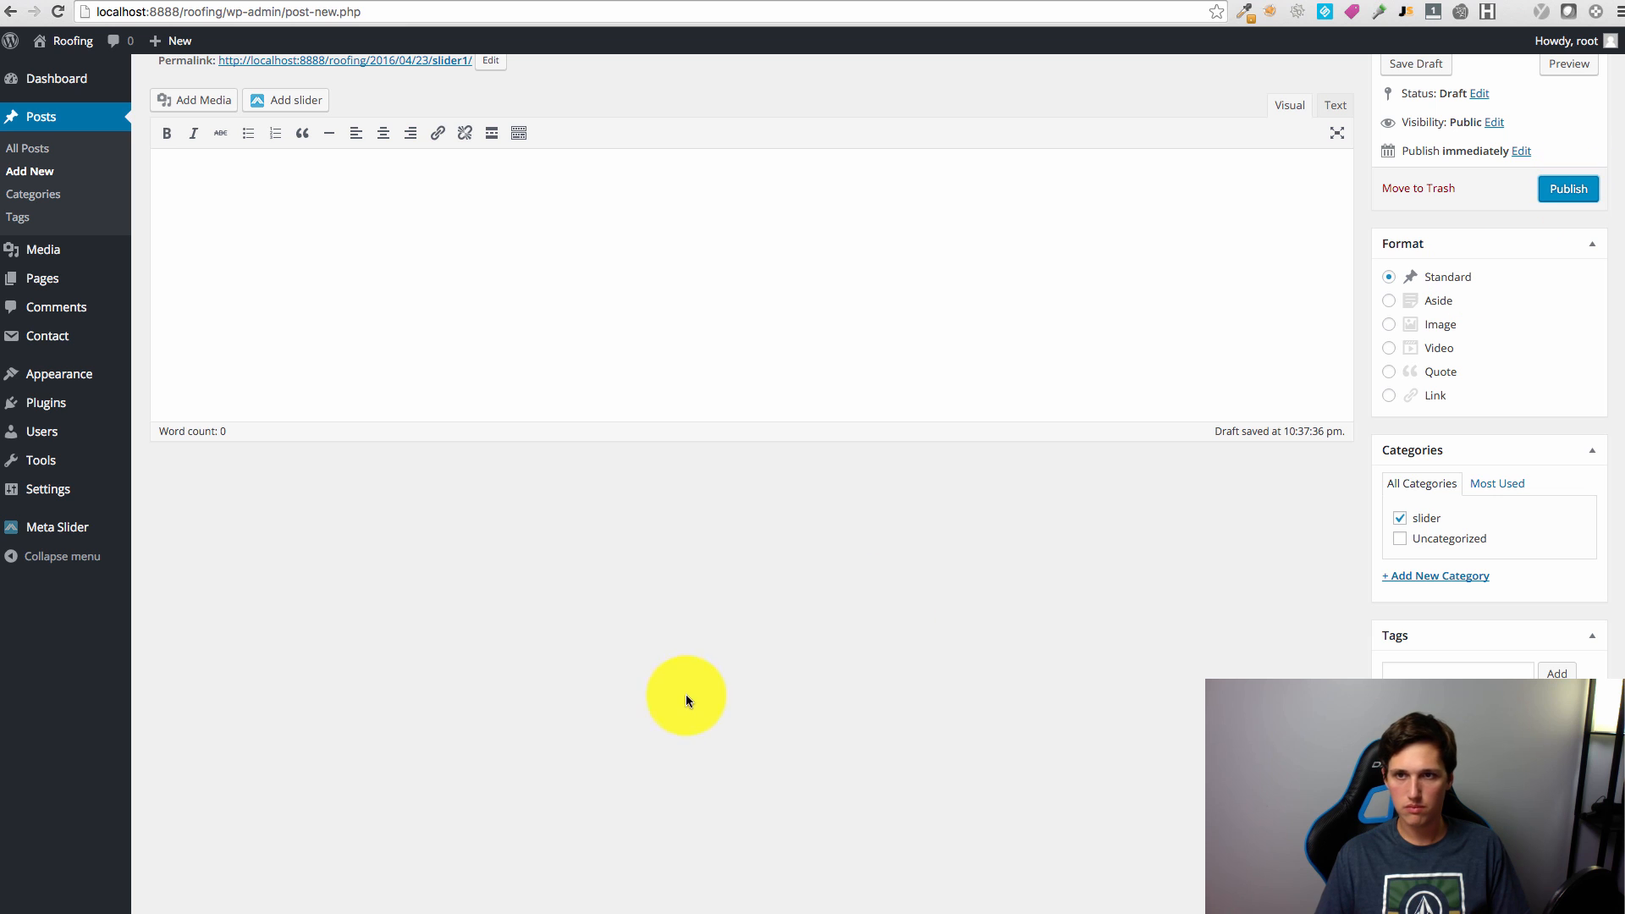
{"action": "left_click", "coordinate": [1567, 188]}
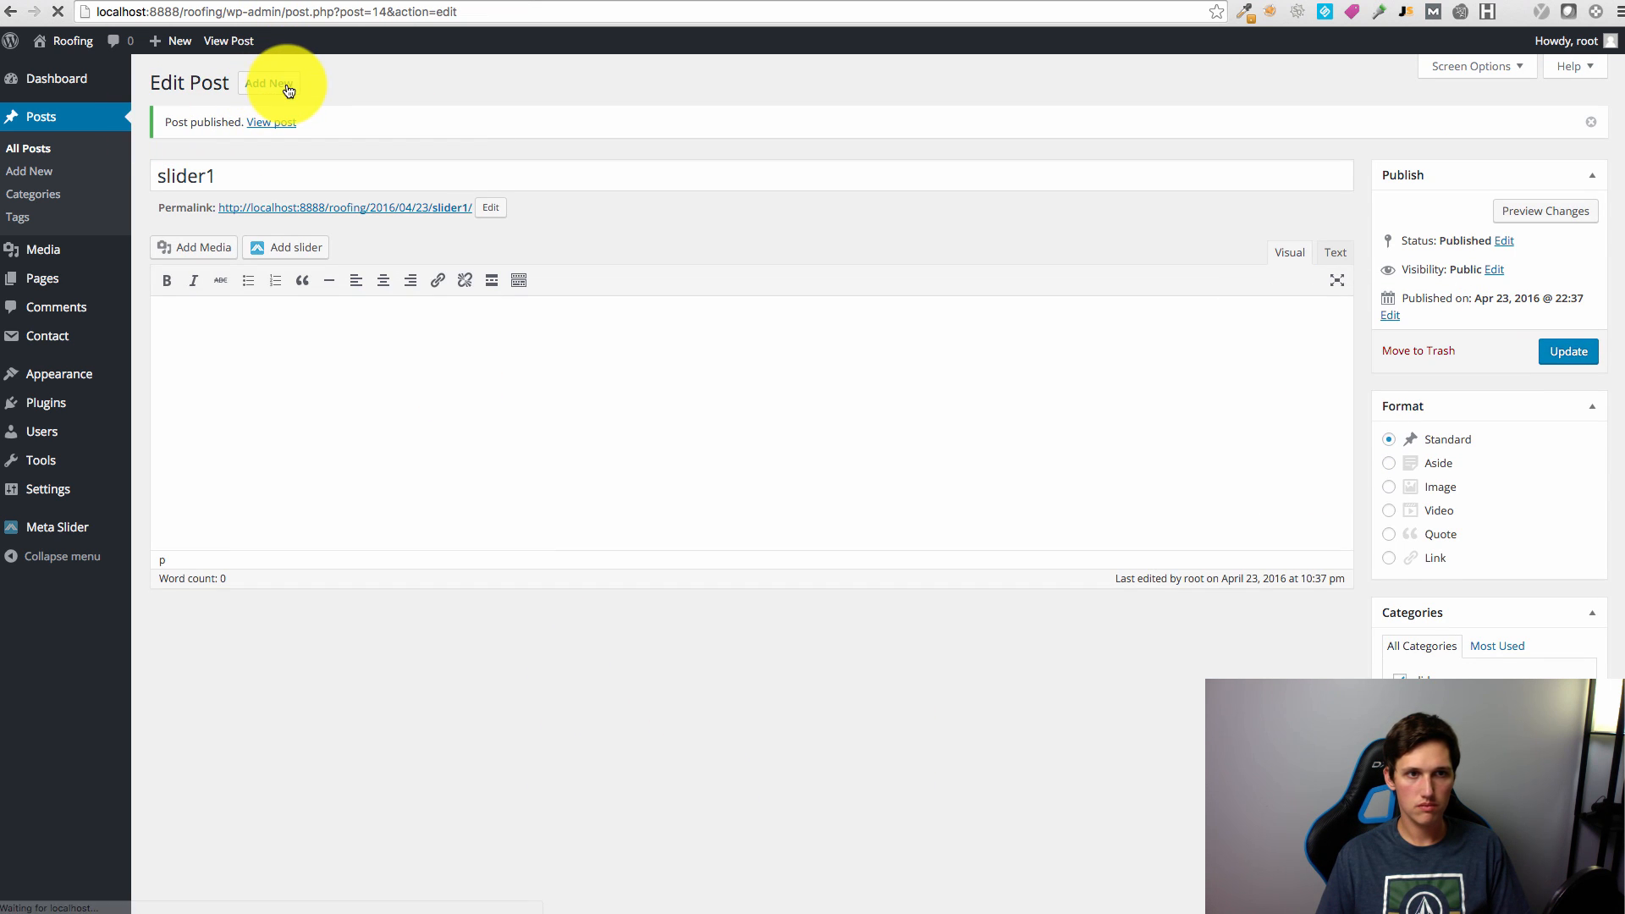
{"action": "left_click", "coordinate": [279, 84]}
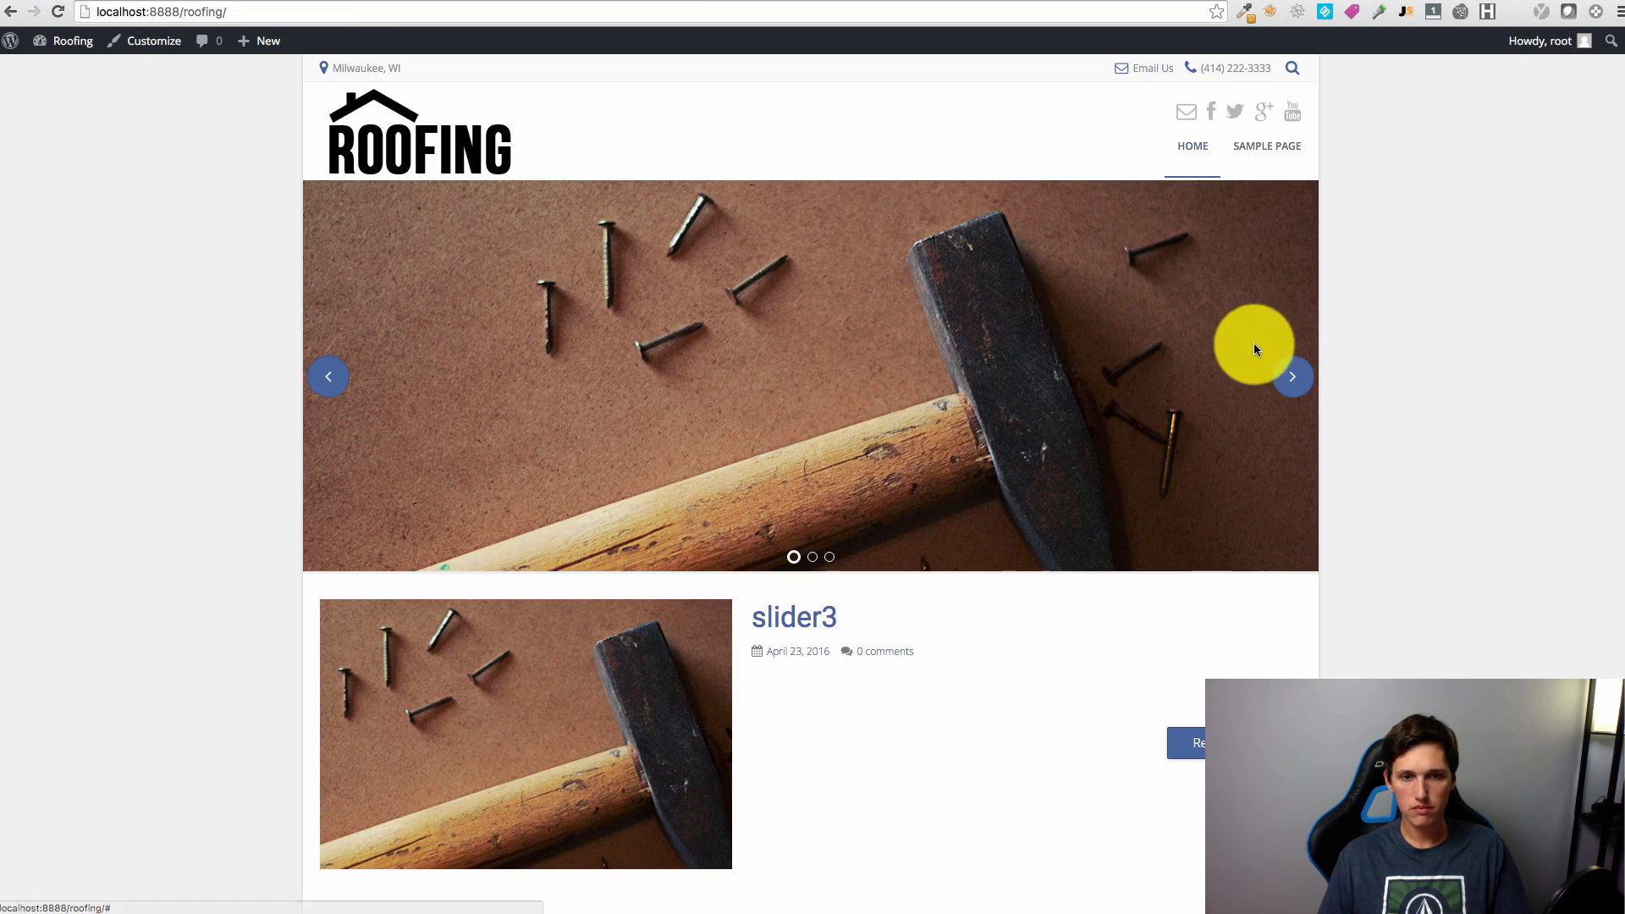
{"action": "left_click", "coordinate": [1304, 369]}
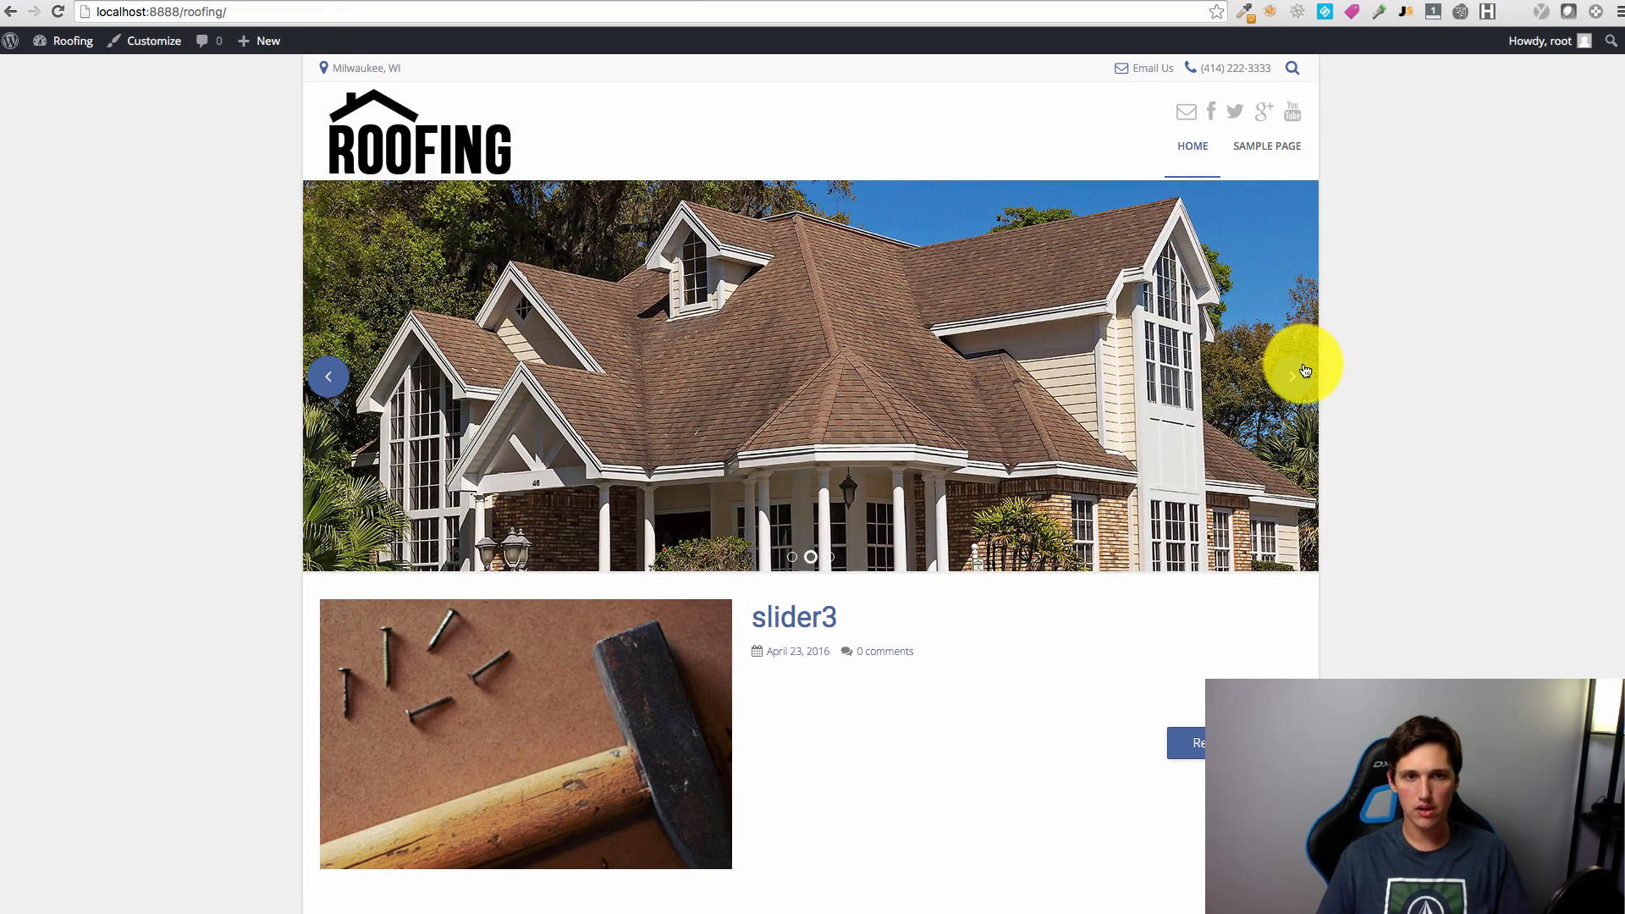
{"action": "left_click", "coordinate": [1305, 370]}
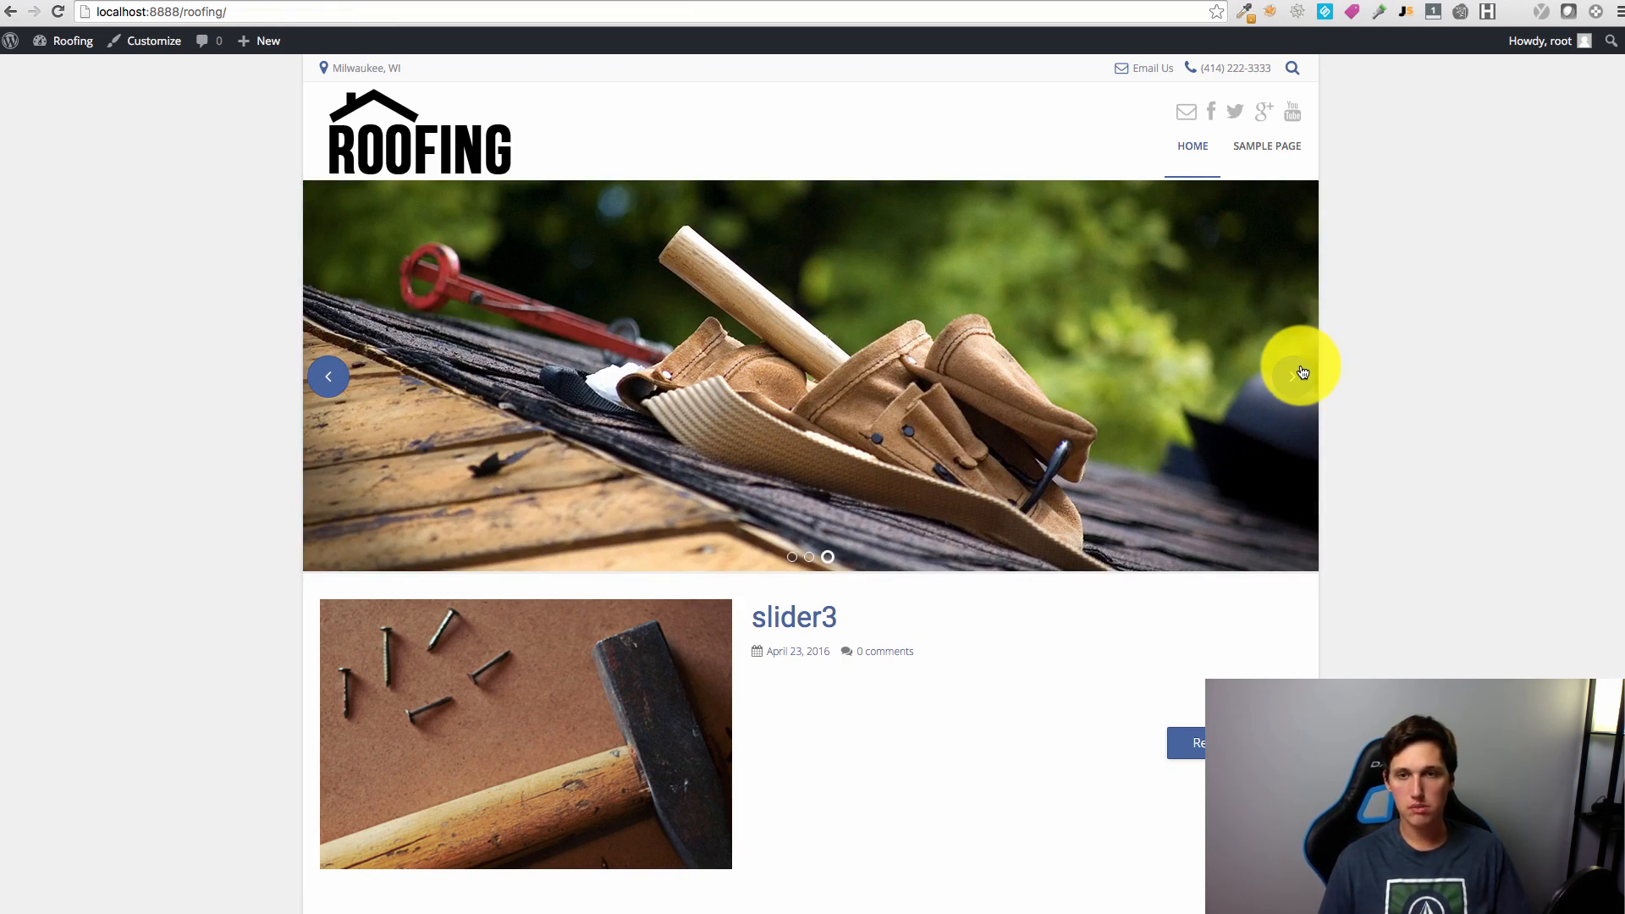
{"action": "scroll", "coordinate": [1505, 438], "scroll_direction": "down", "scroll_amount": 15}
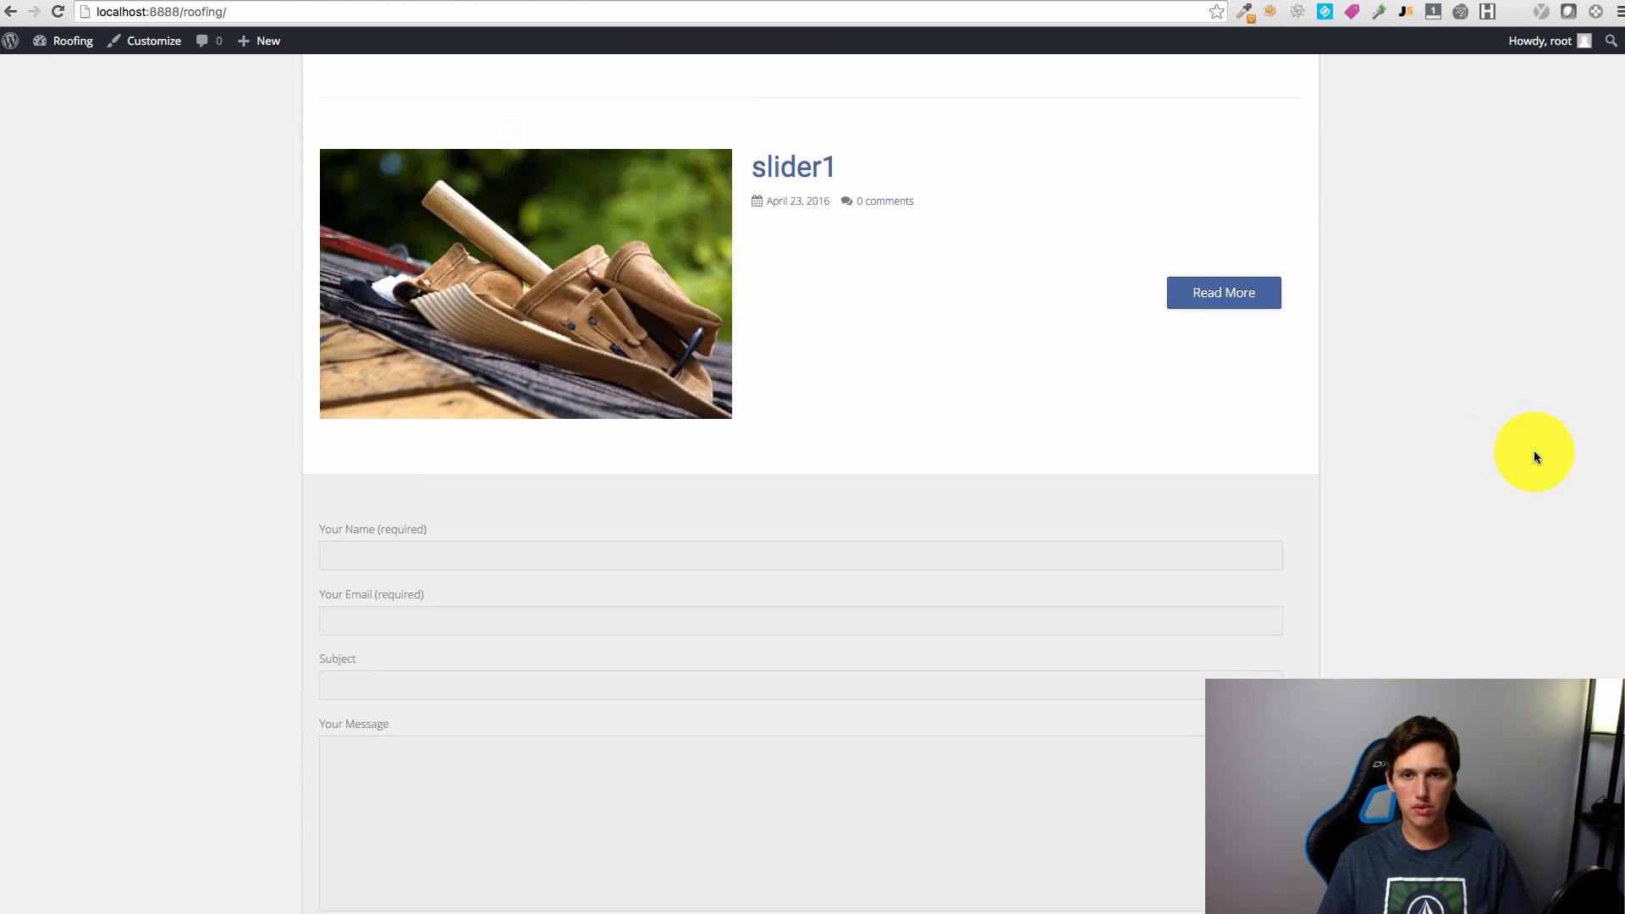
{"action": "scroll", "coordinate": [1535, 457], "scroll_direction": "up", "scroll_amount": 12}
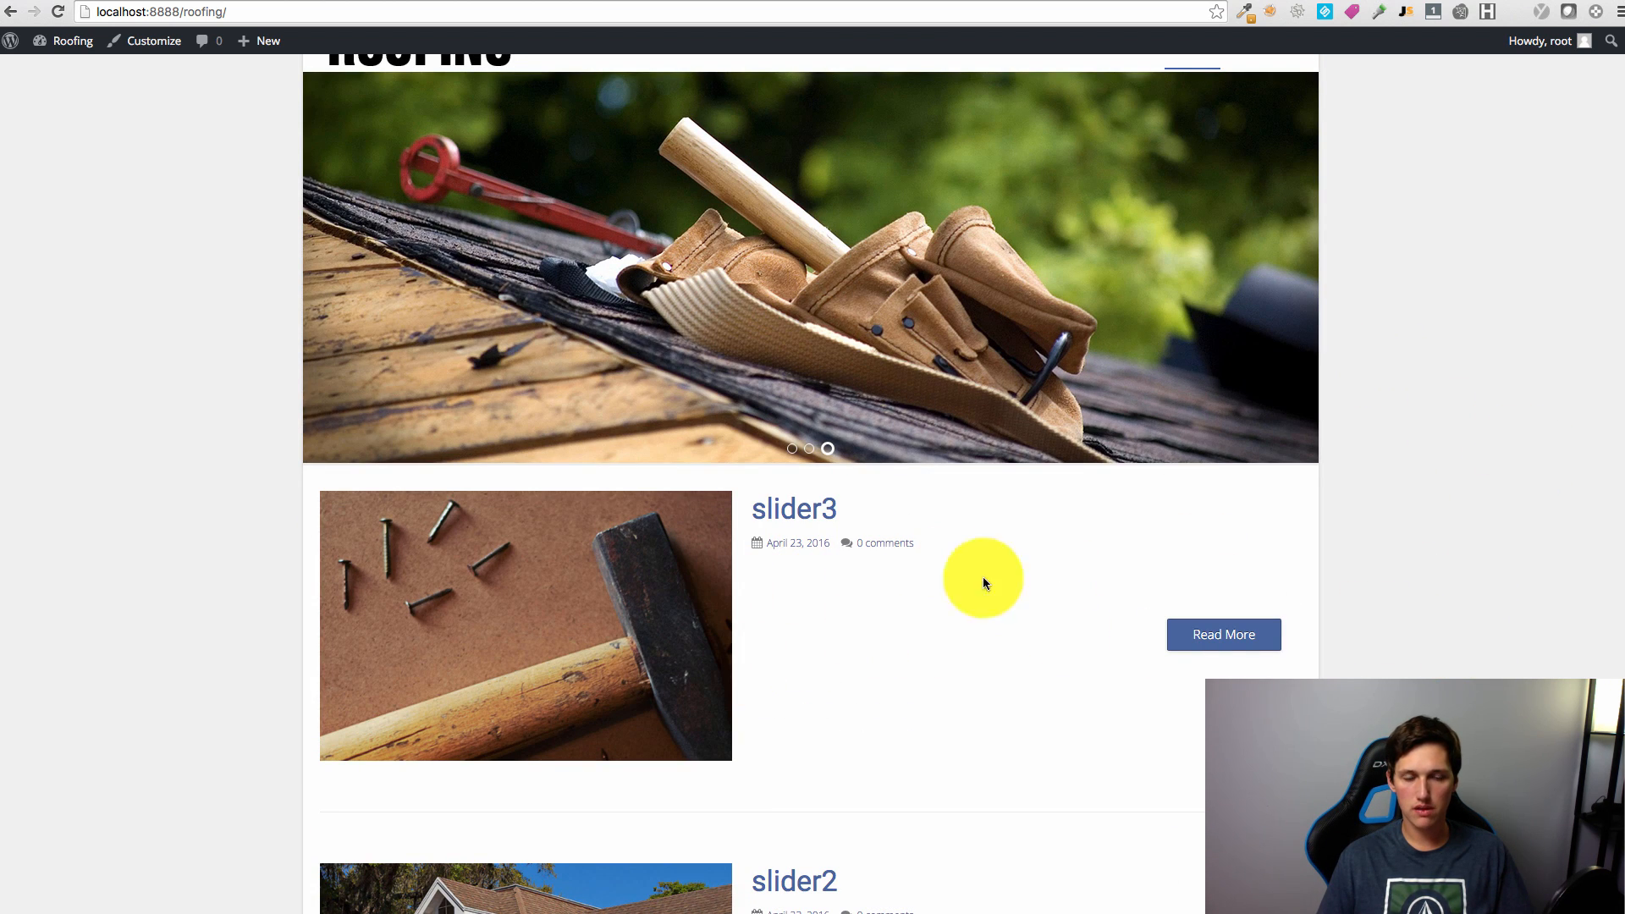
{"action": "scroll", "coordinate": [1060, 592], "scroll_direction": "down", "scroll_amount": 4}
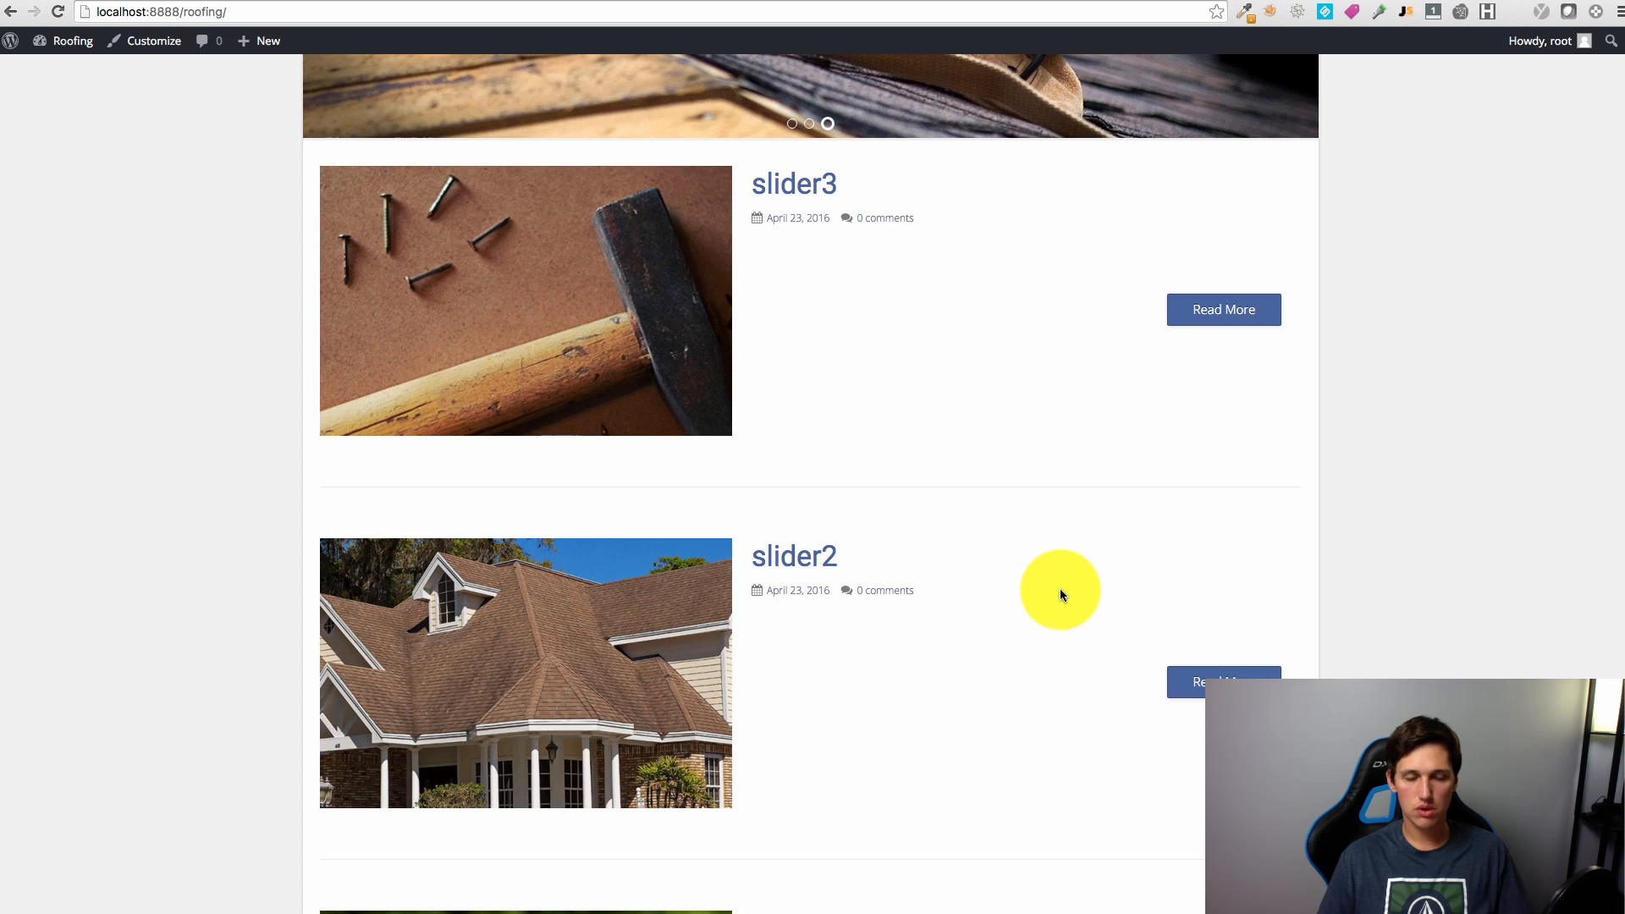
{"action": "scroll", "coordinate": [1059, 595], "scroll_direction": "down", "scroll_amount": 10}
{"action": "scroll", "coordinate": [1063, 344], "scroll_direction": "up", "scroll_amount": 12}
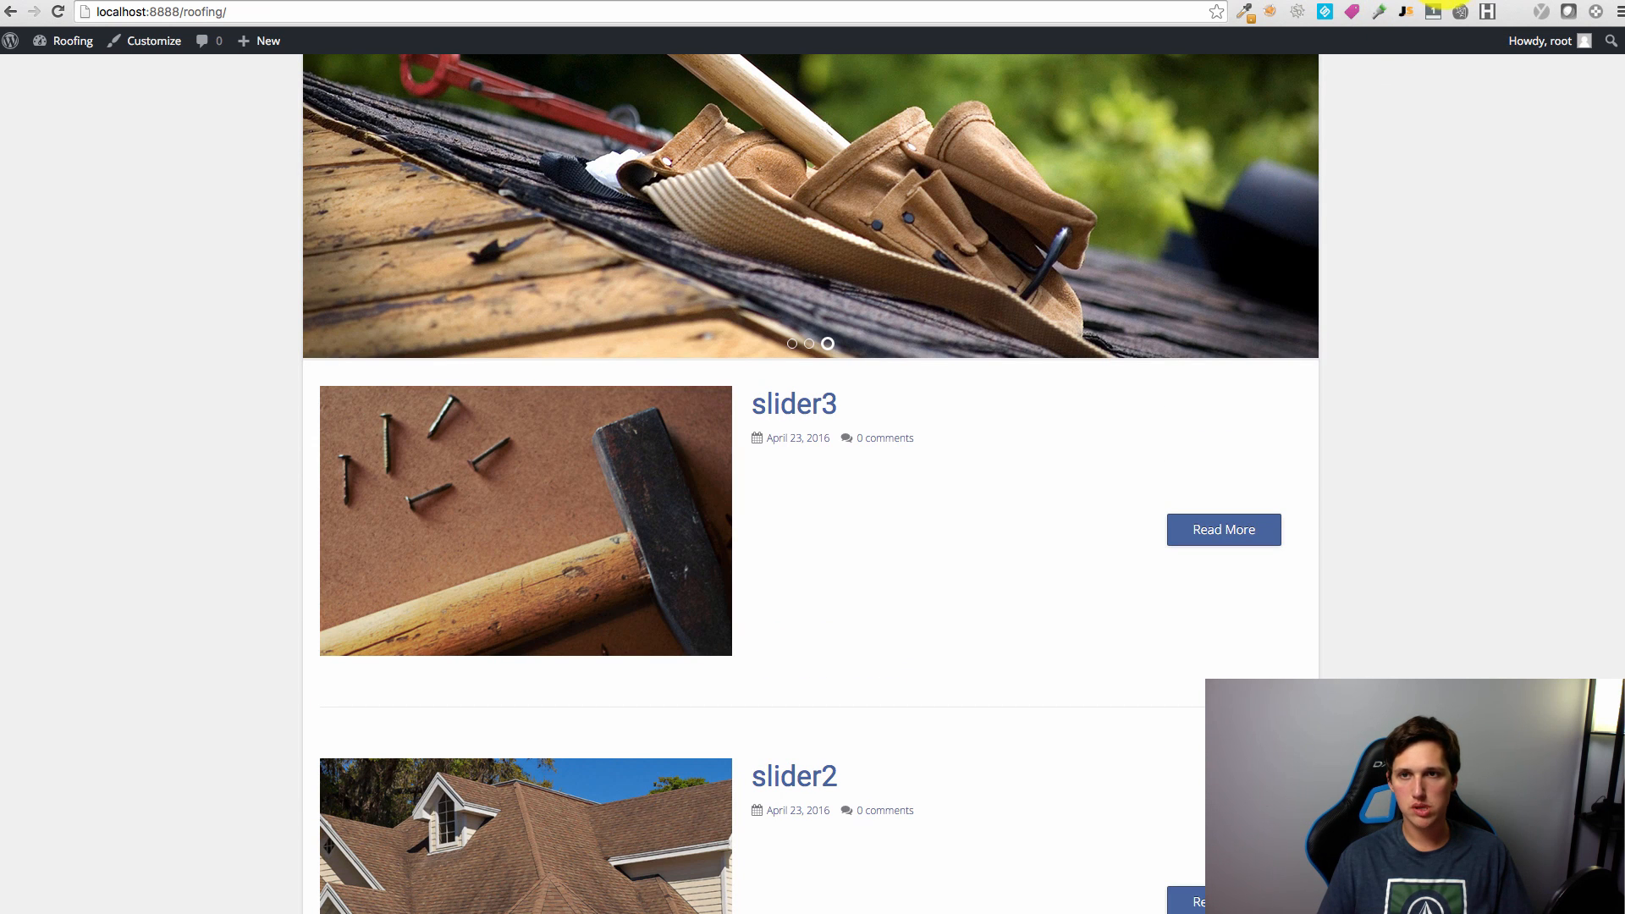
Step: Move the Sample Page to the trash from the Pages list
{"action": "left_click", "coordinate": [1364, 0]}
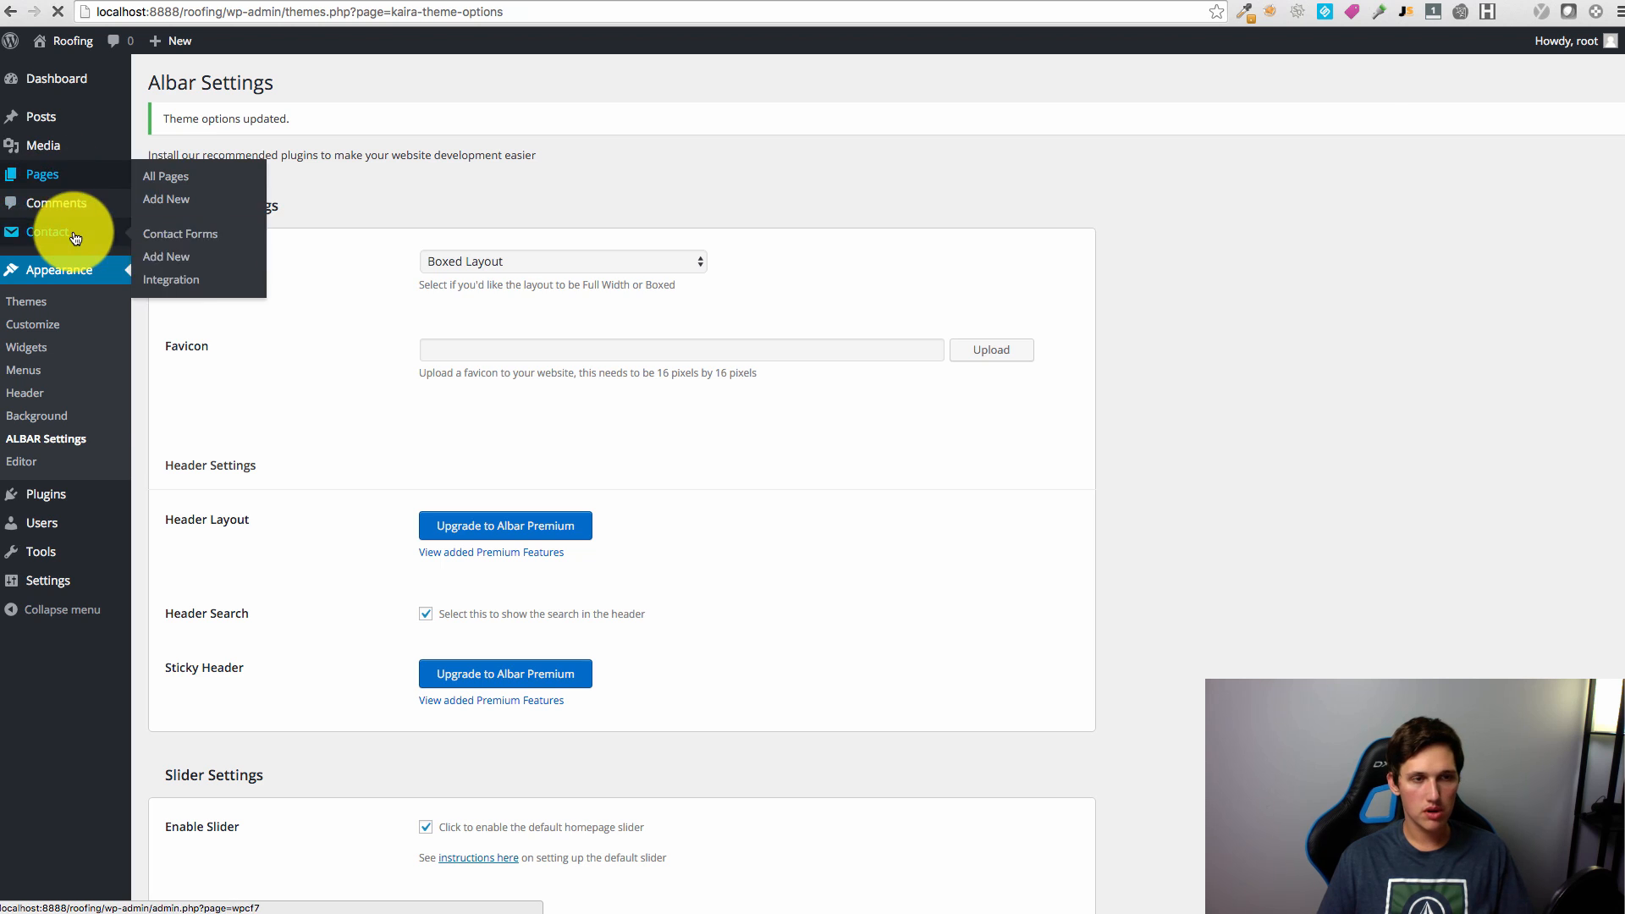
{"action": "left_click", "coordinate": [47, 175]}
{"action": "left_click", "coordinate": [293, 224]}
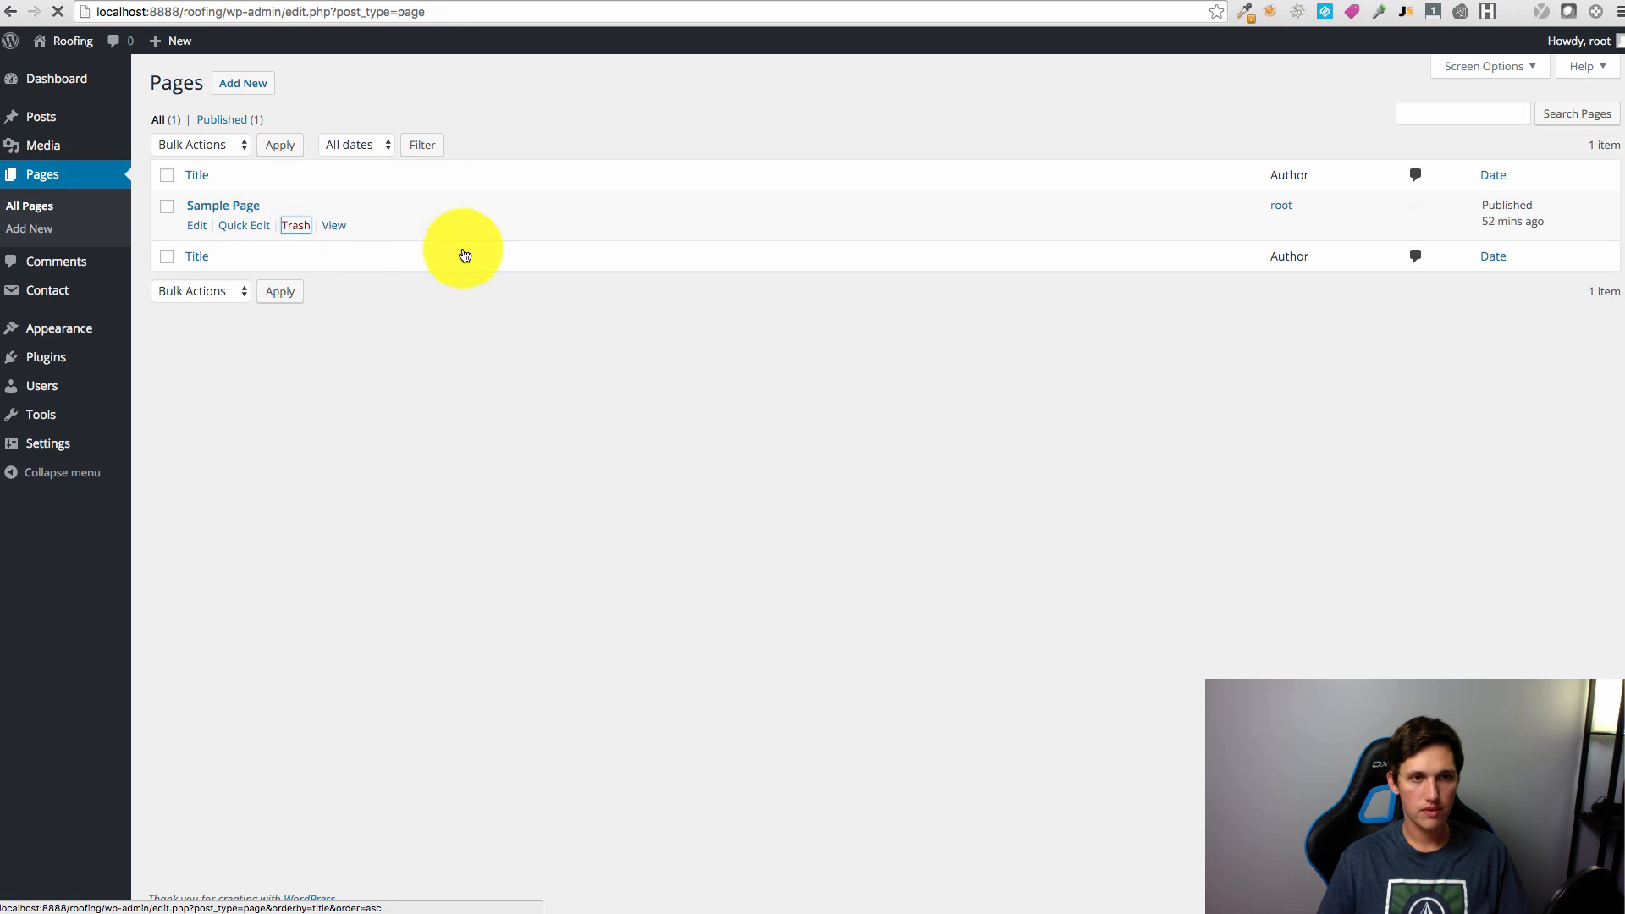
Step: Start a new draft page titled 'Home' using the default template
{"action": "left_click", "coordinate": [236, 88]}
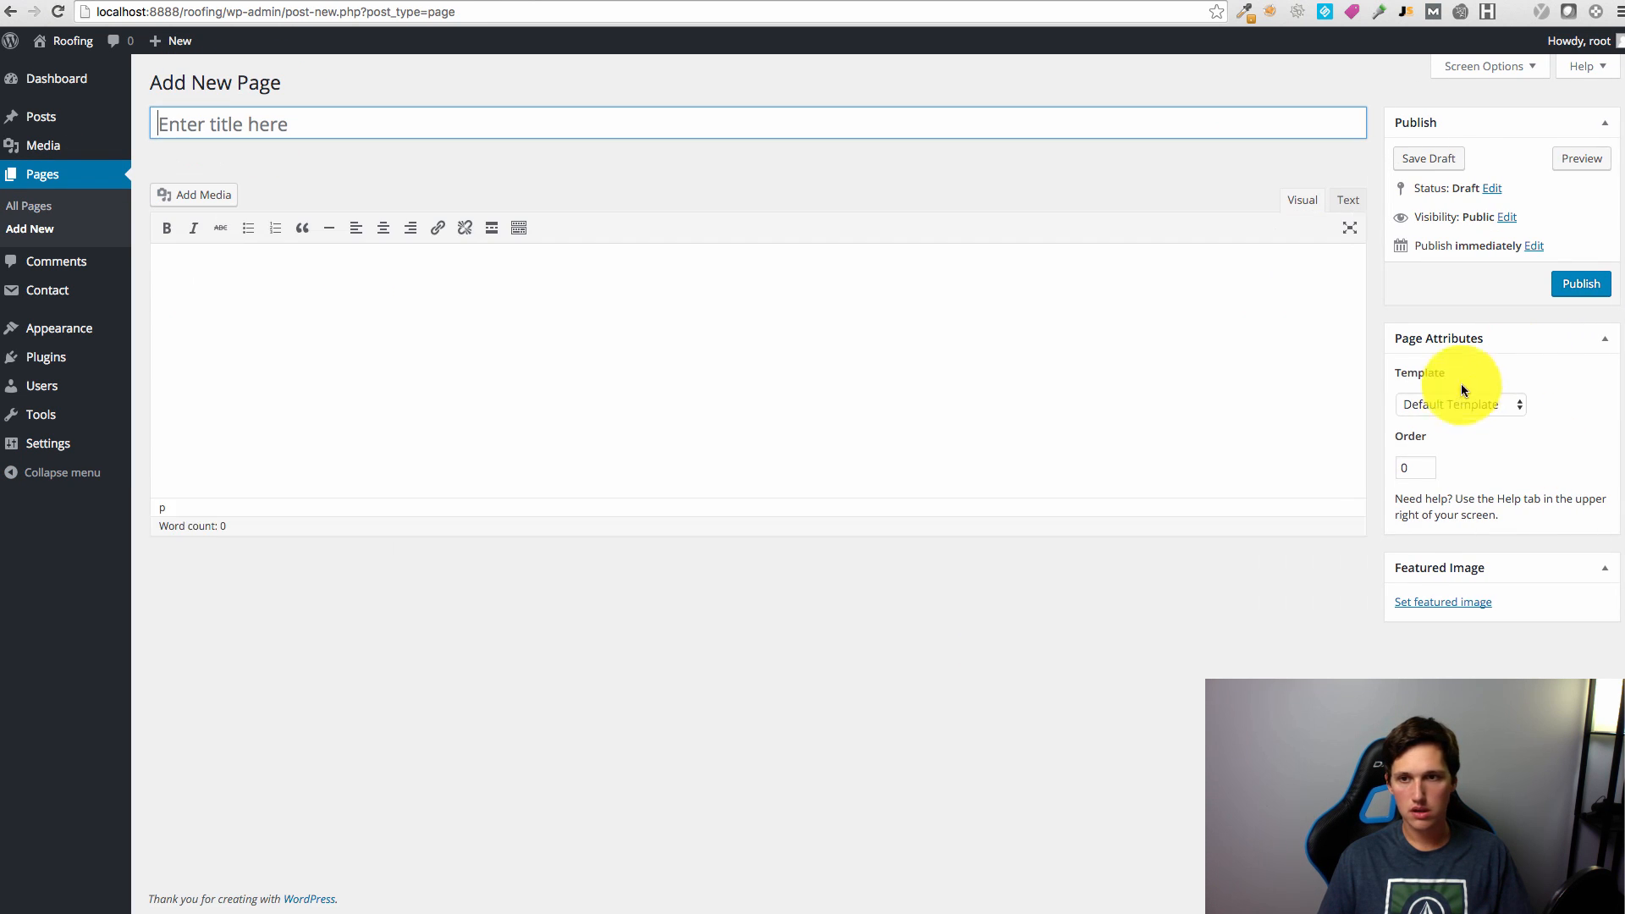
{"action": "left_click", "coordinate": [1460, 405]}
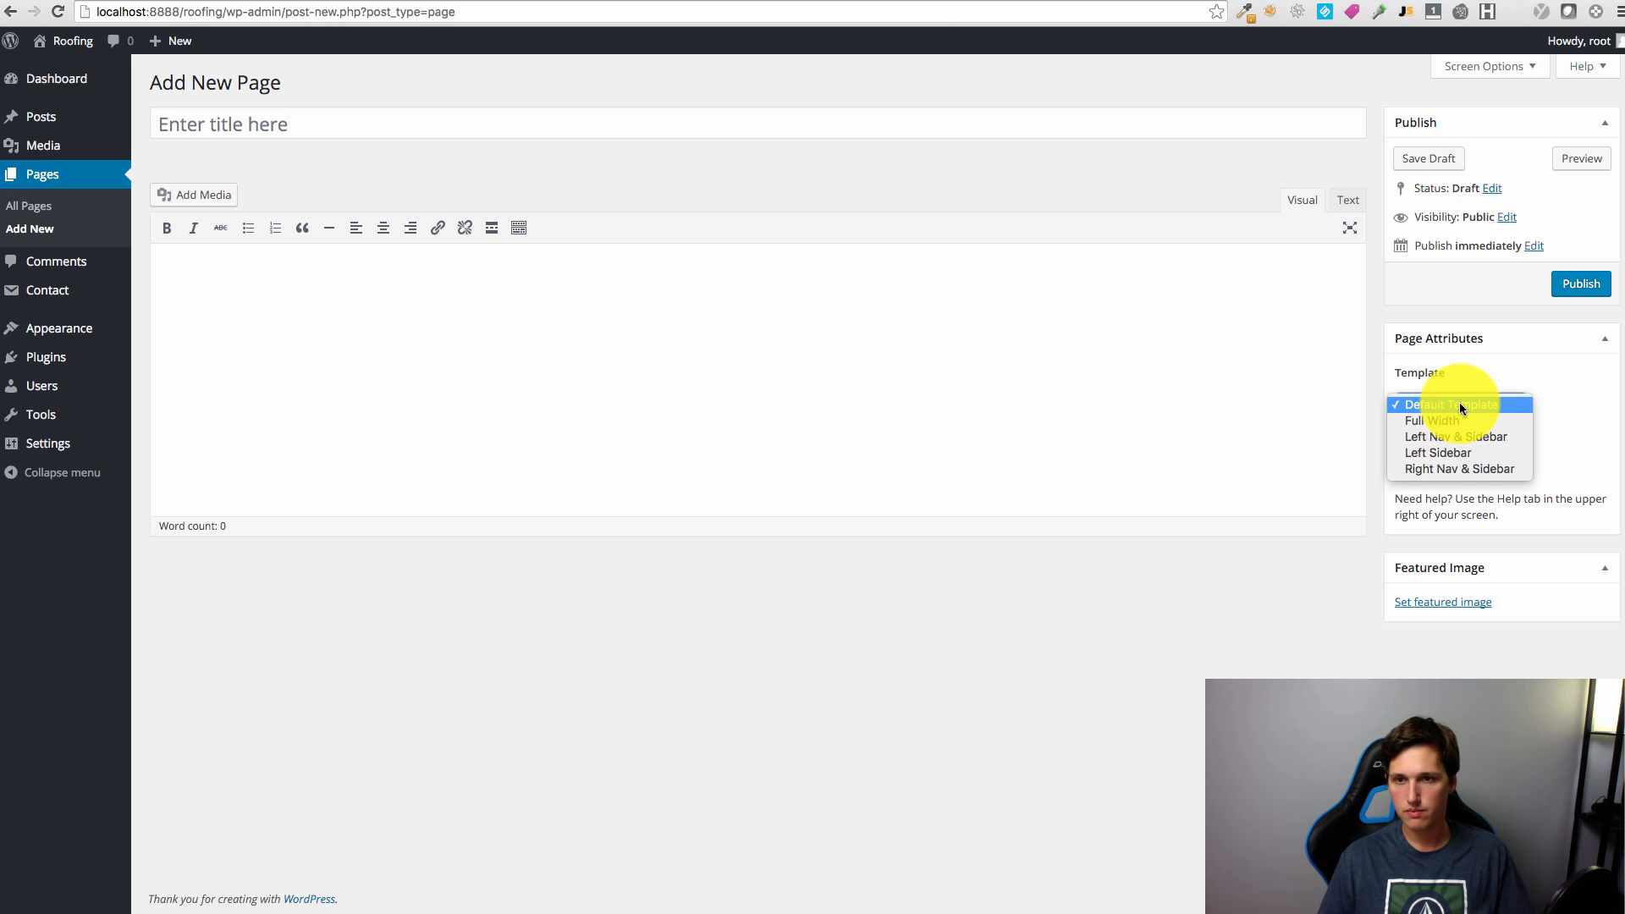
{"action": "left_click", "coordinate": [1459, 404]}
{"action": "left_click", "coordinate": [339, 124]}
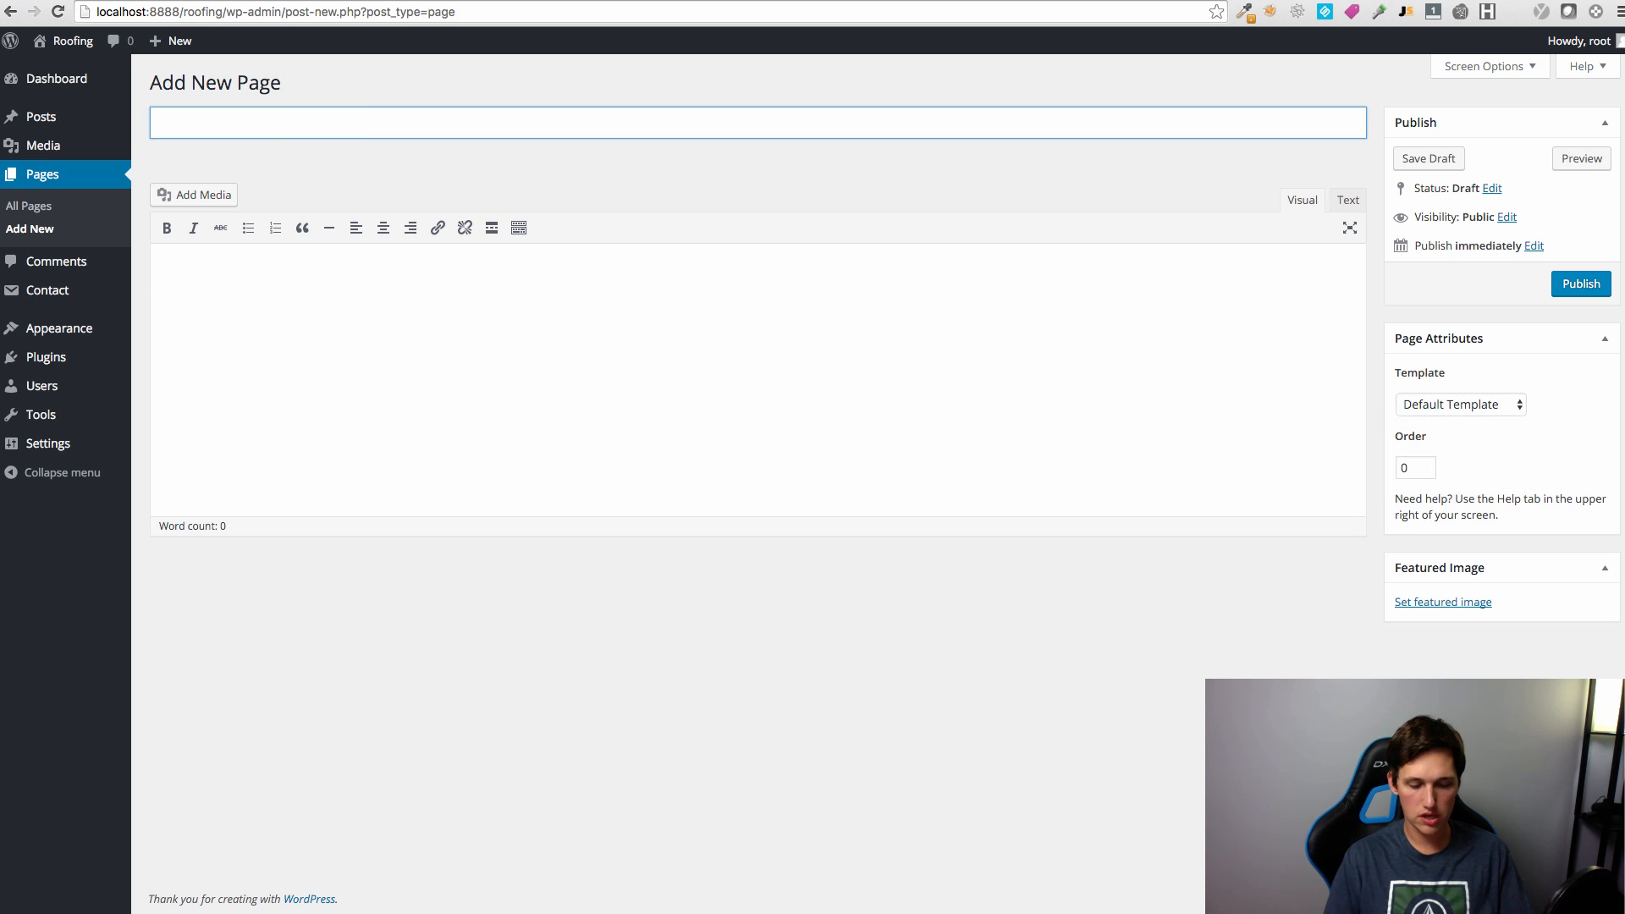
{"action": "left_click", "coordinate": [454, 387]}
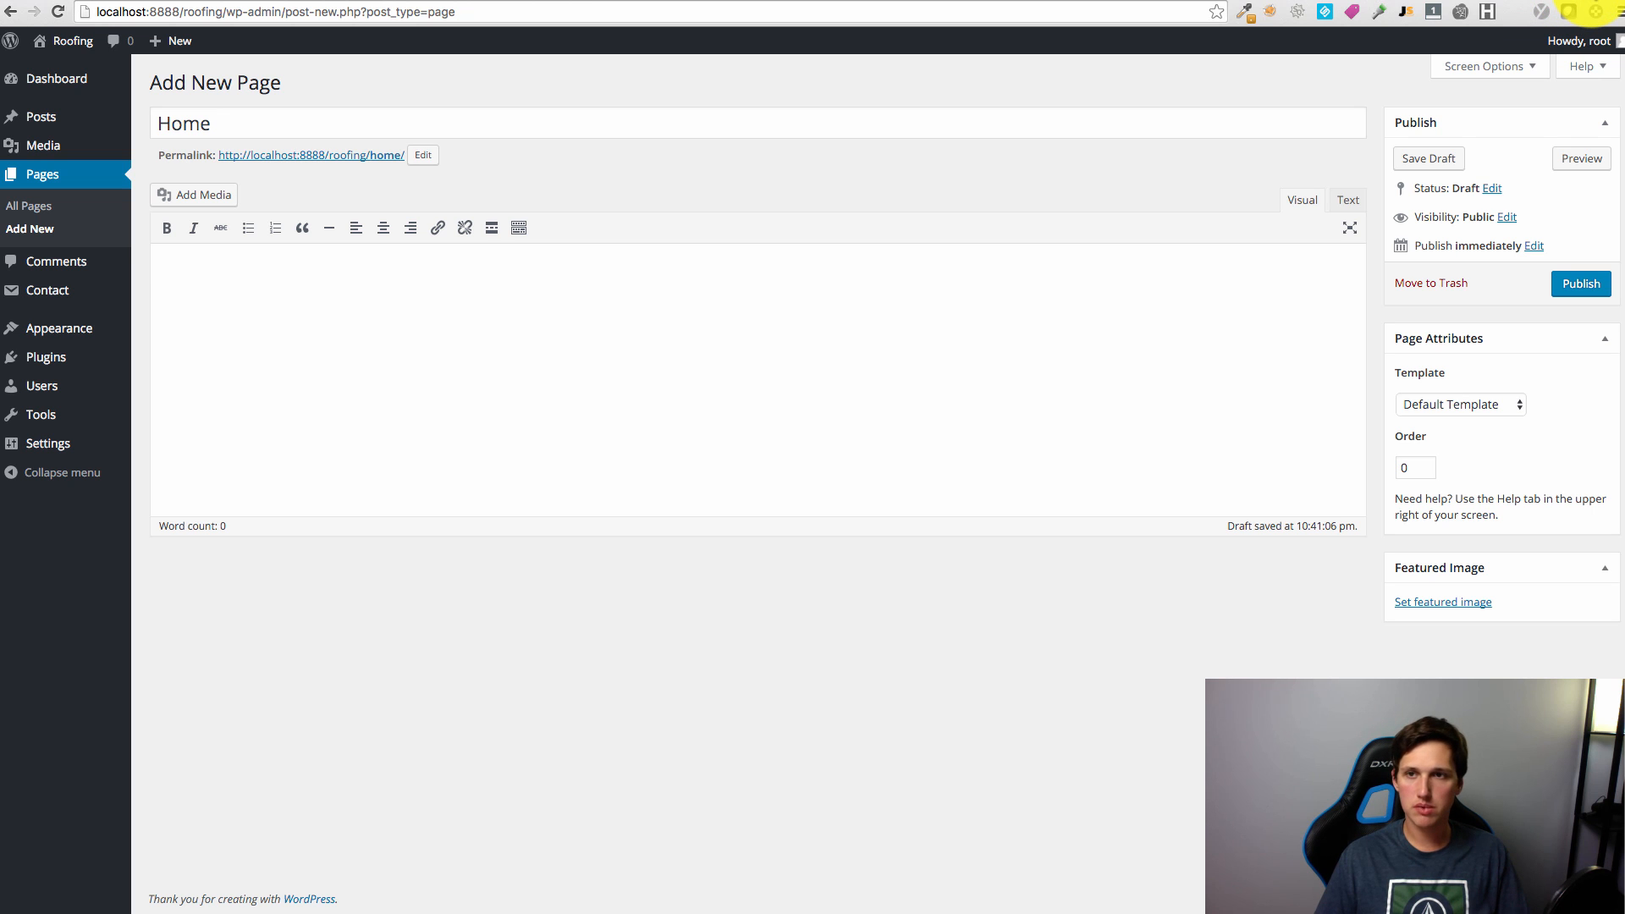
{"action": "key", "text": "ctrl+t"}
Step: Search 'lorem ipsum', open lipsum.com and select the standard passage through the 1914 Rackham paragraph
{"action": "type", "text": "lorem "}
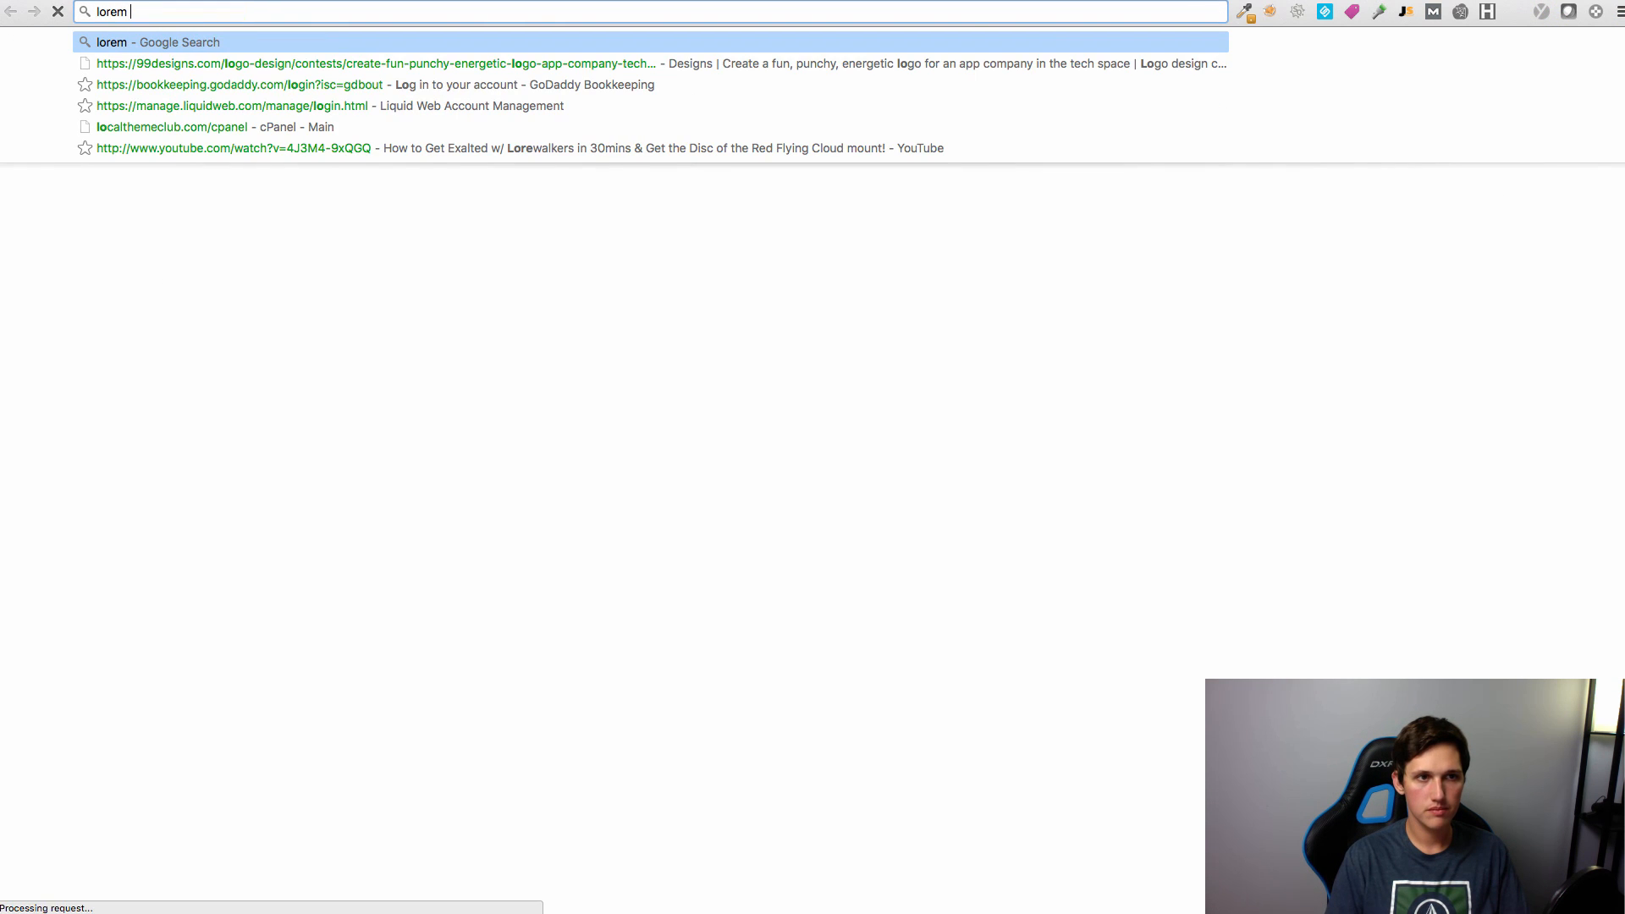
{"action": "type", "text": "ipsum"}
{"action": "key", "text": "Return"}
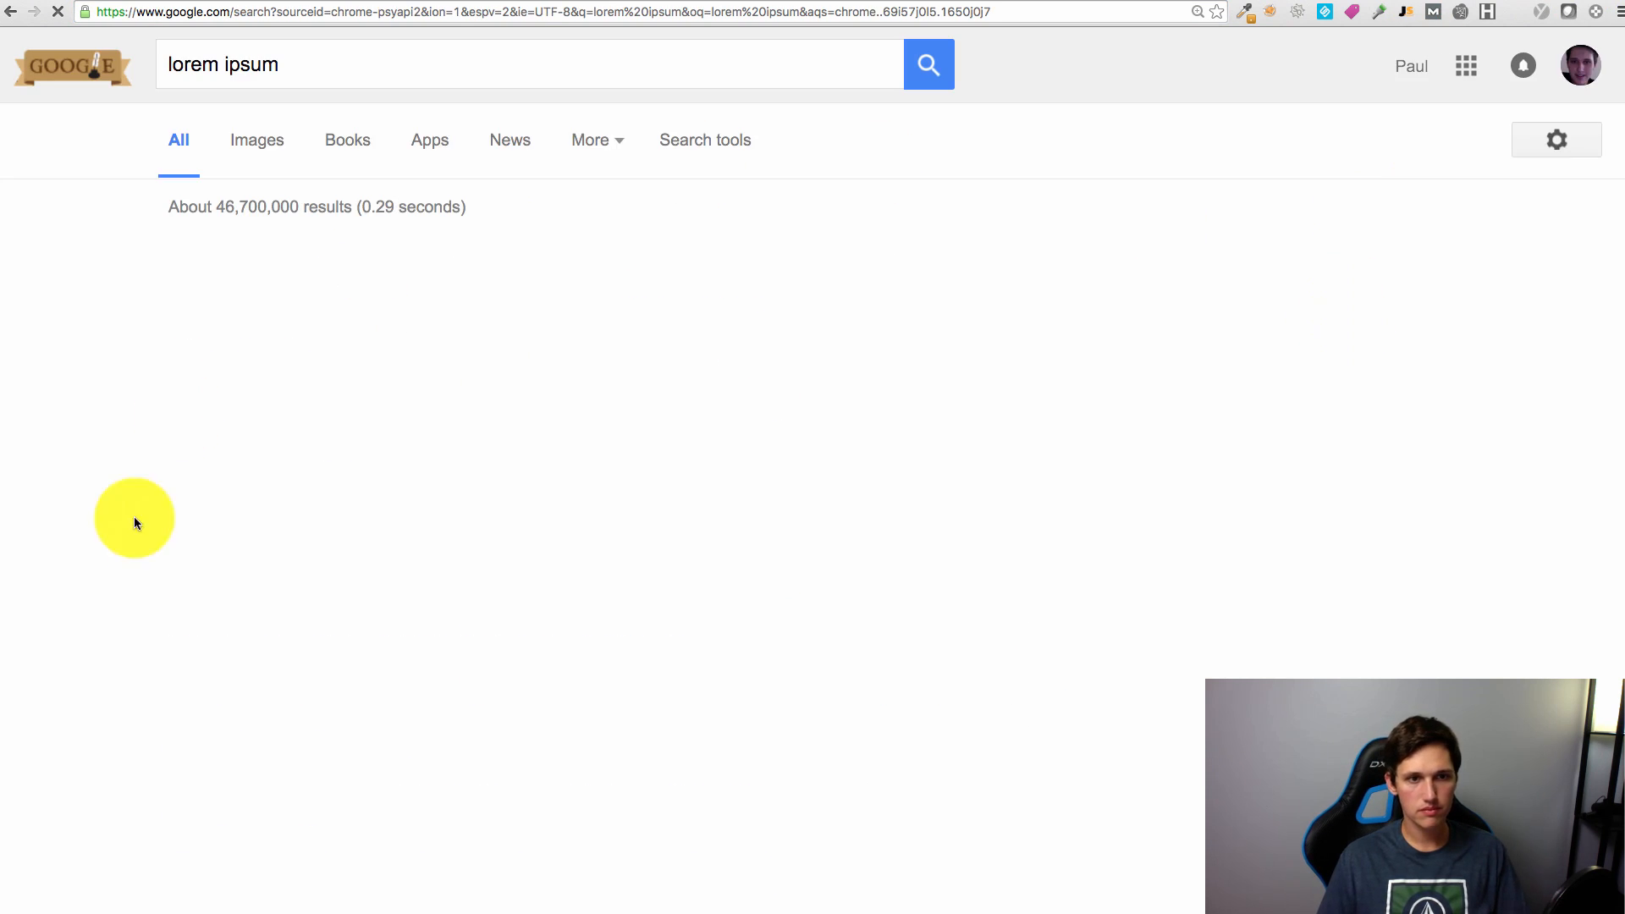
{"action": "left_click", "coordinate": [545, 262]}
{"action": "scroll", "coordinate": [956, 419], "scroll_direction": "down", "scroll_amount": 5}
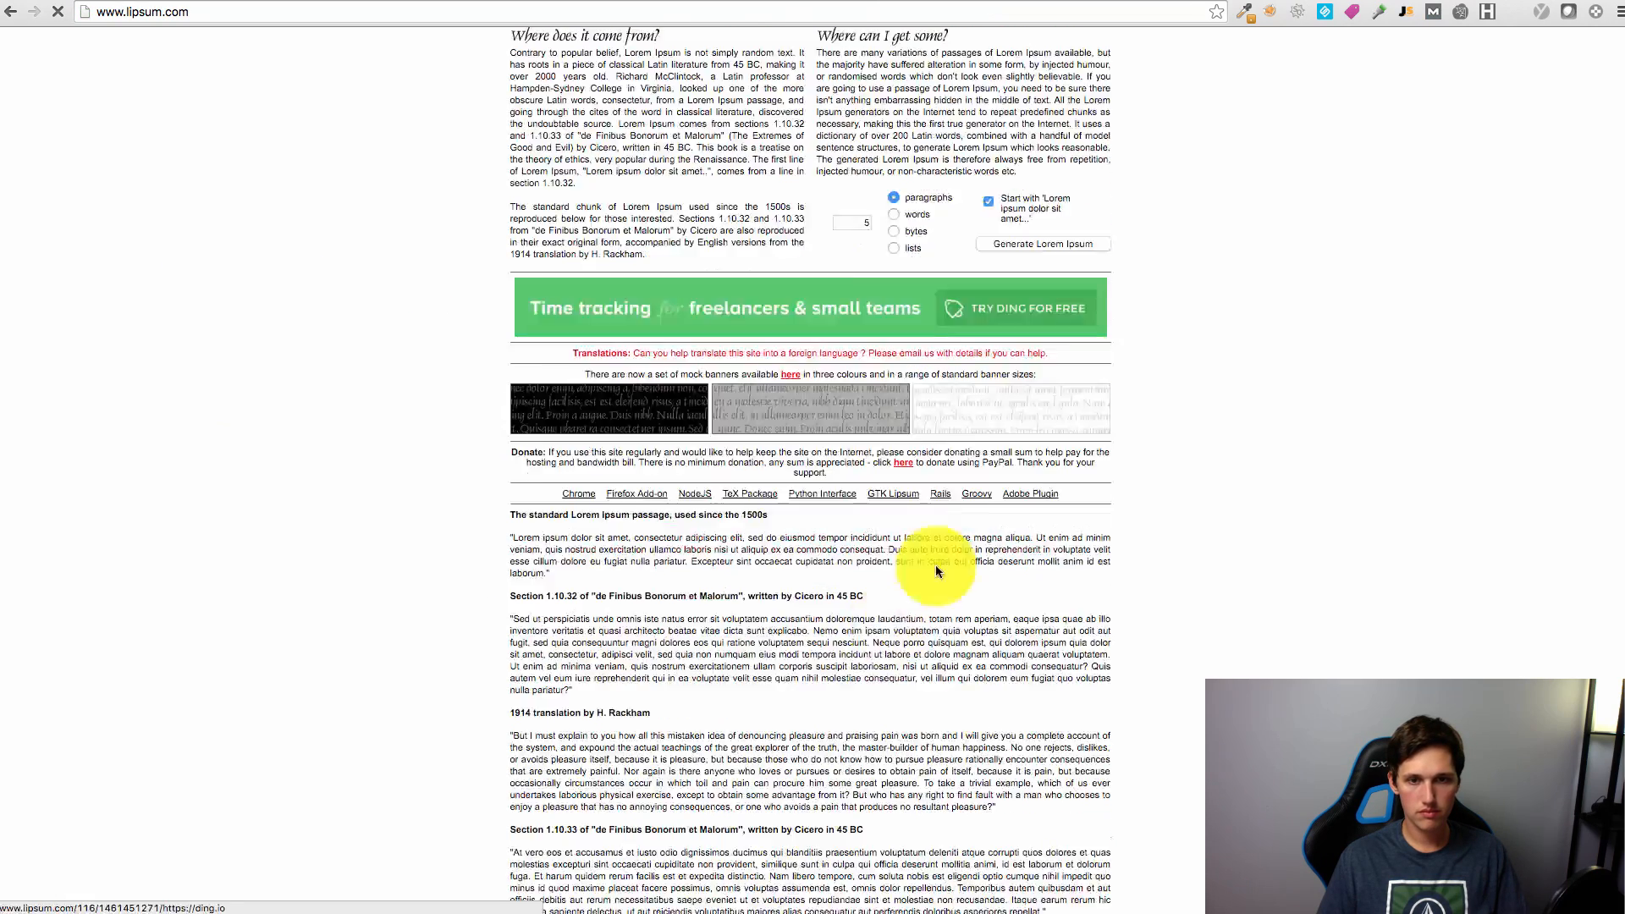
{"action": "left_click_drag", "start_coordinate": [512, 414], "coordinate": [1008, 708]}
{"action": "key", "text": "super+c"}
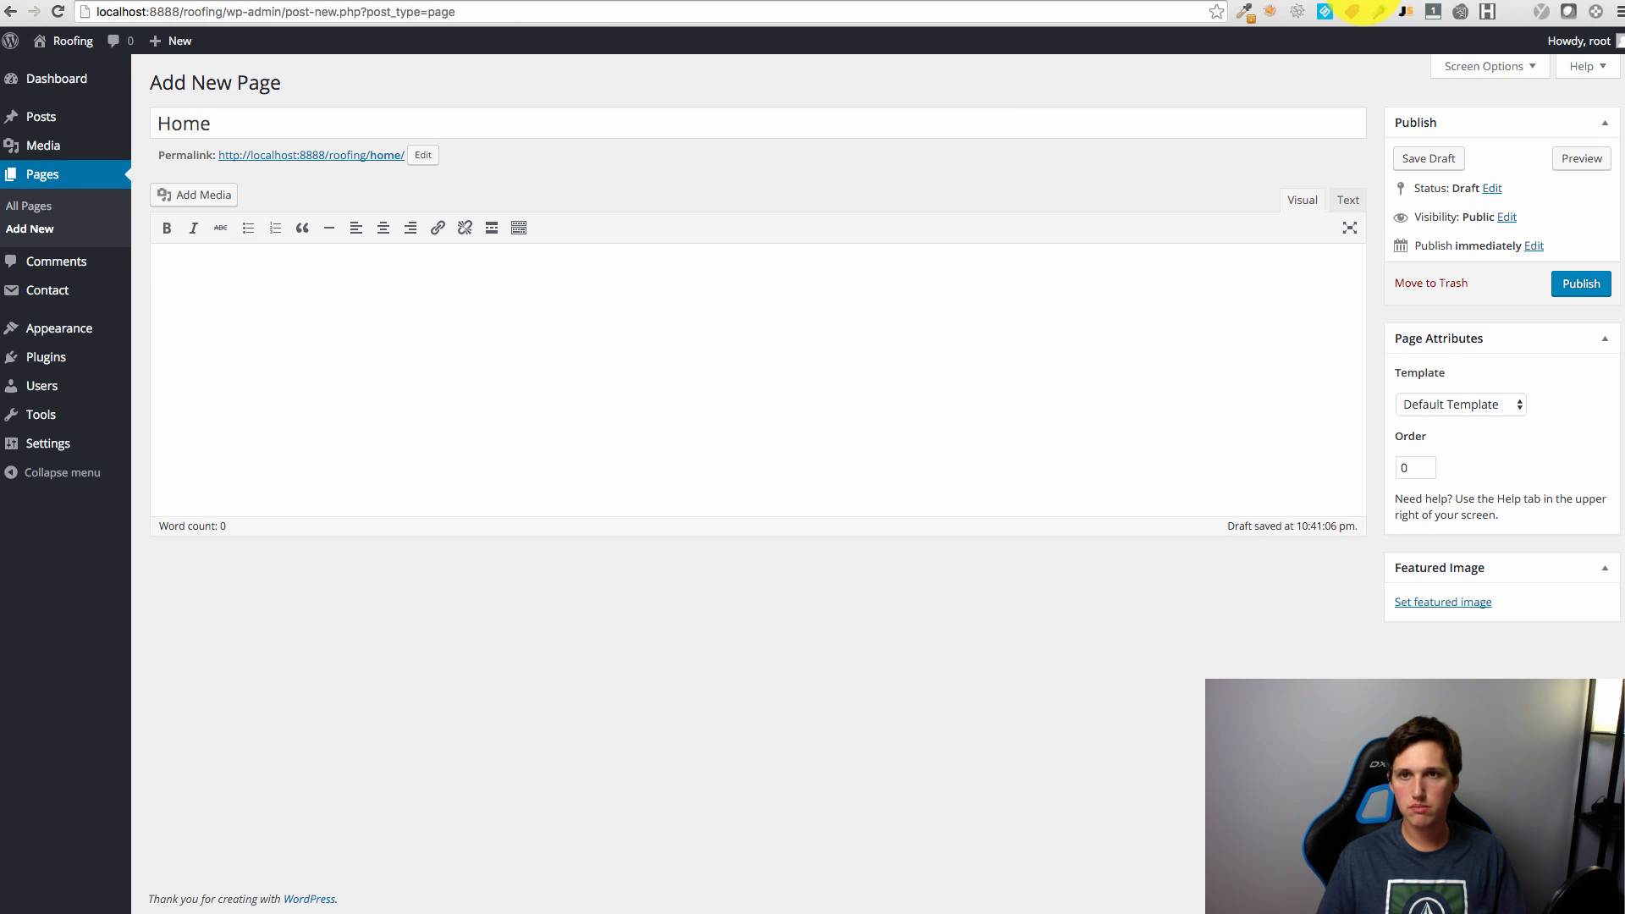
Step: Paste the Lorem Ipsum passage into the Home page body and publish it
{"action": "left_click", "coordinate": [268, 323]}
{"action": "key", "text": "super+v"}
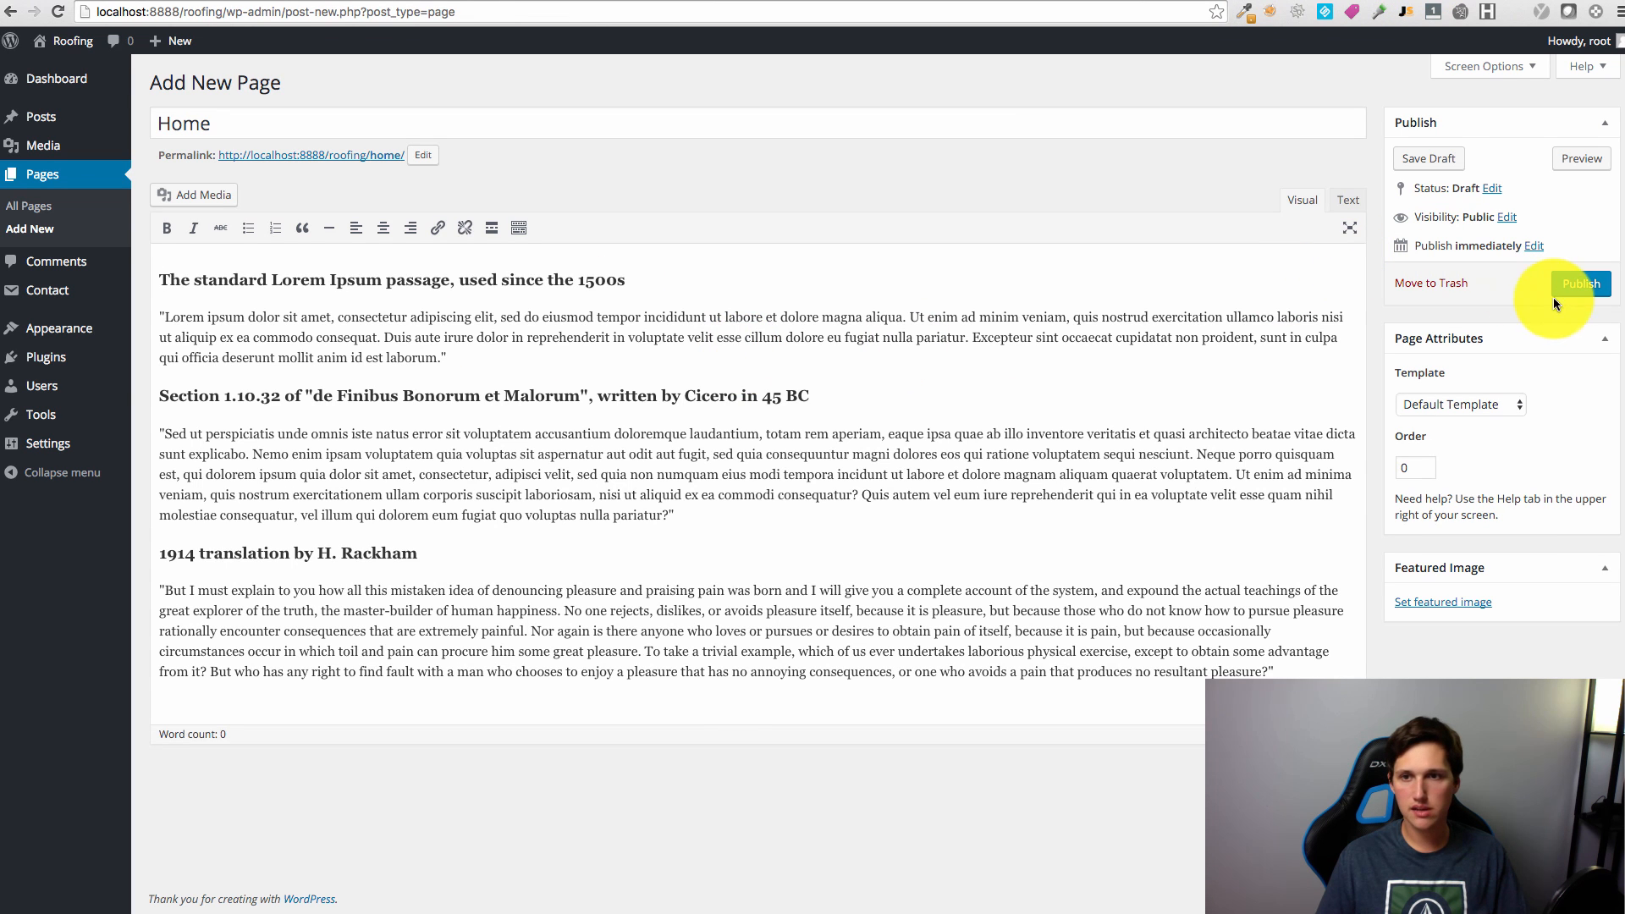
{"action": "left_click", "coordinate": [1581, 284]}
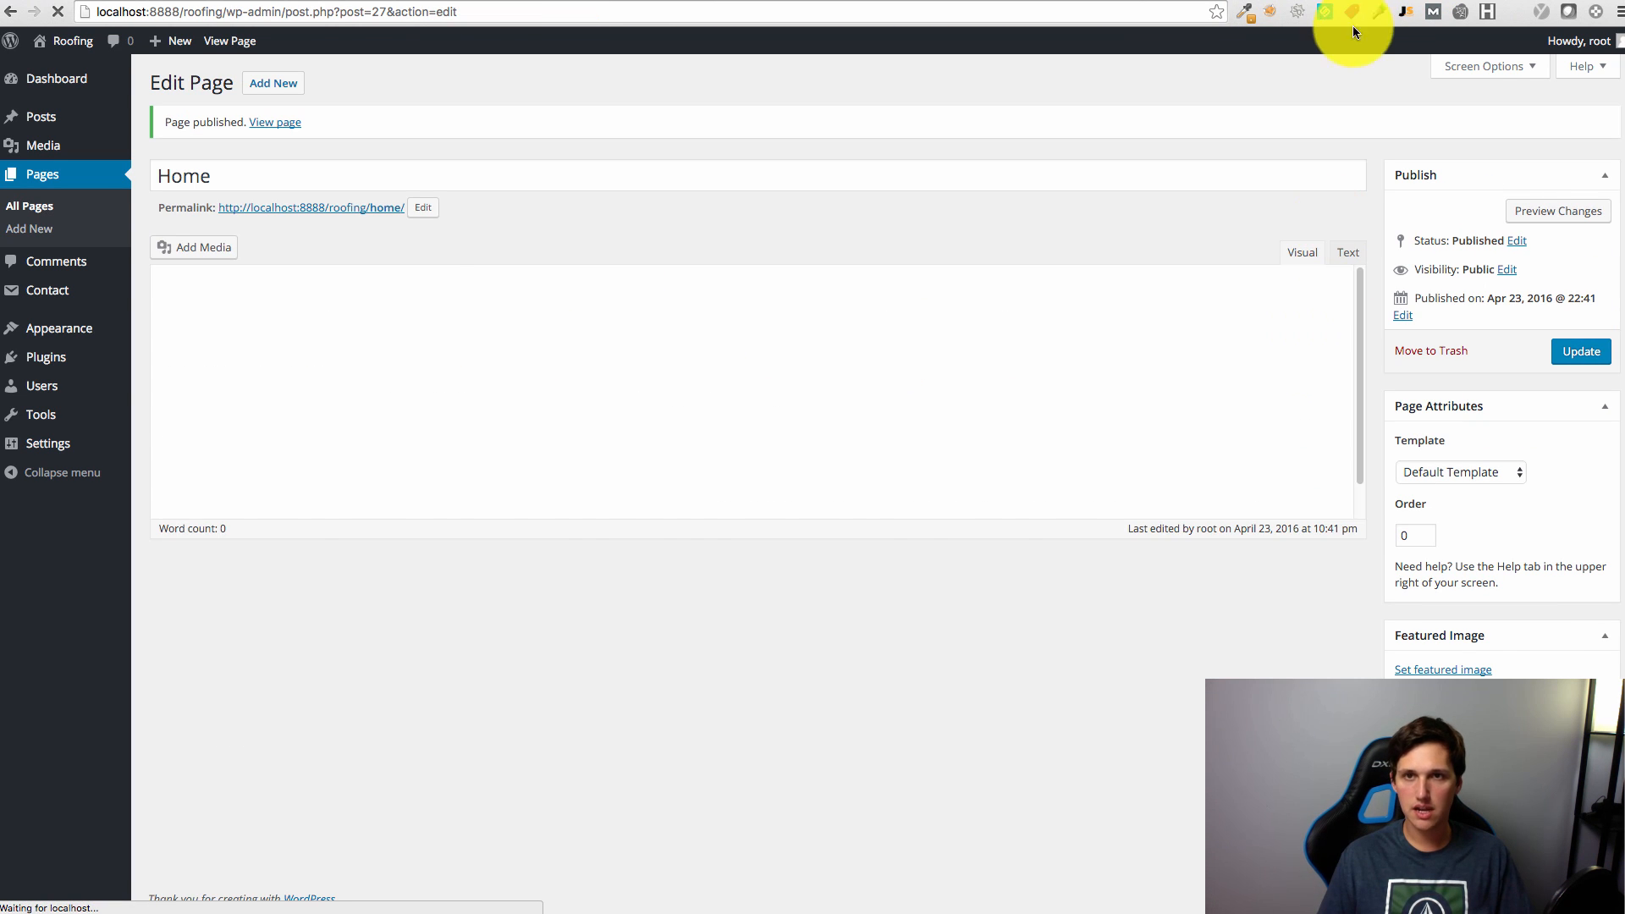
{"action": "left_click", "coordinate": [1422, 0]}
{"action": "left_click", "coordinate": [1379, 7]}
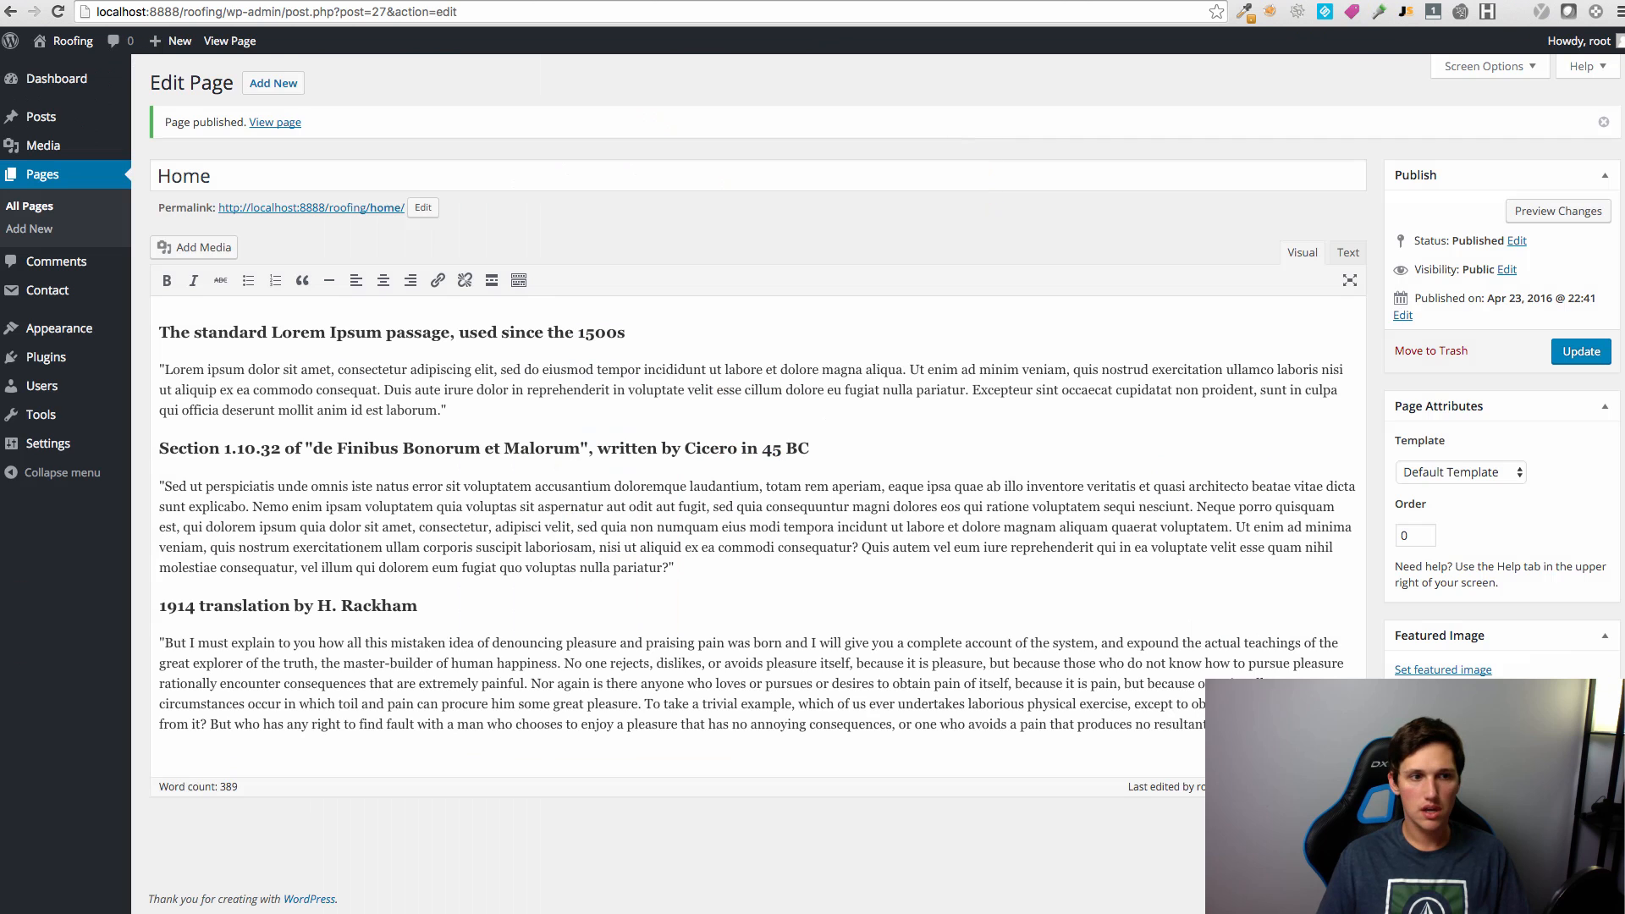
Step: Set Home as the static front page in Reading settings and reload the live site
{"action": "mouse_move", "coordinate": [51, 444]}
{"action": "left_click", "coordinate": [158, 501]}
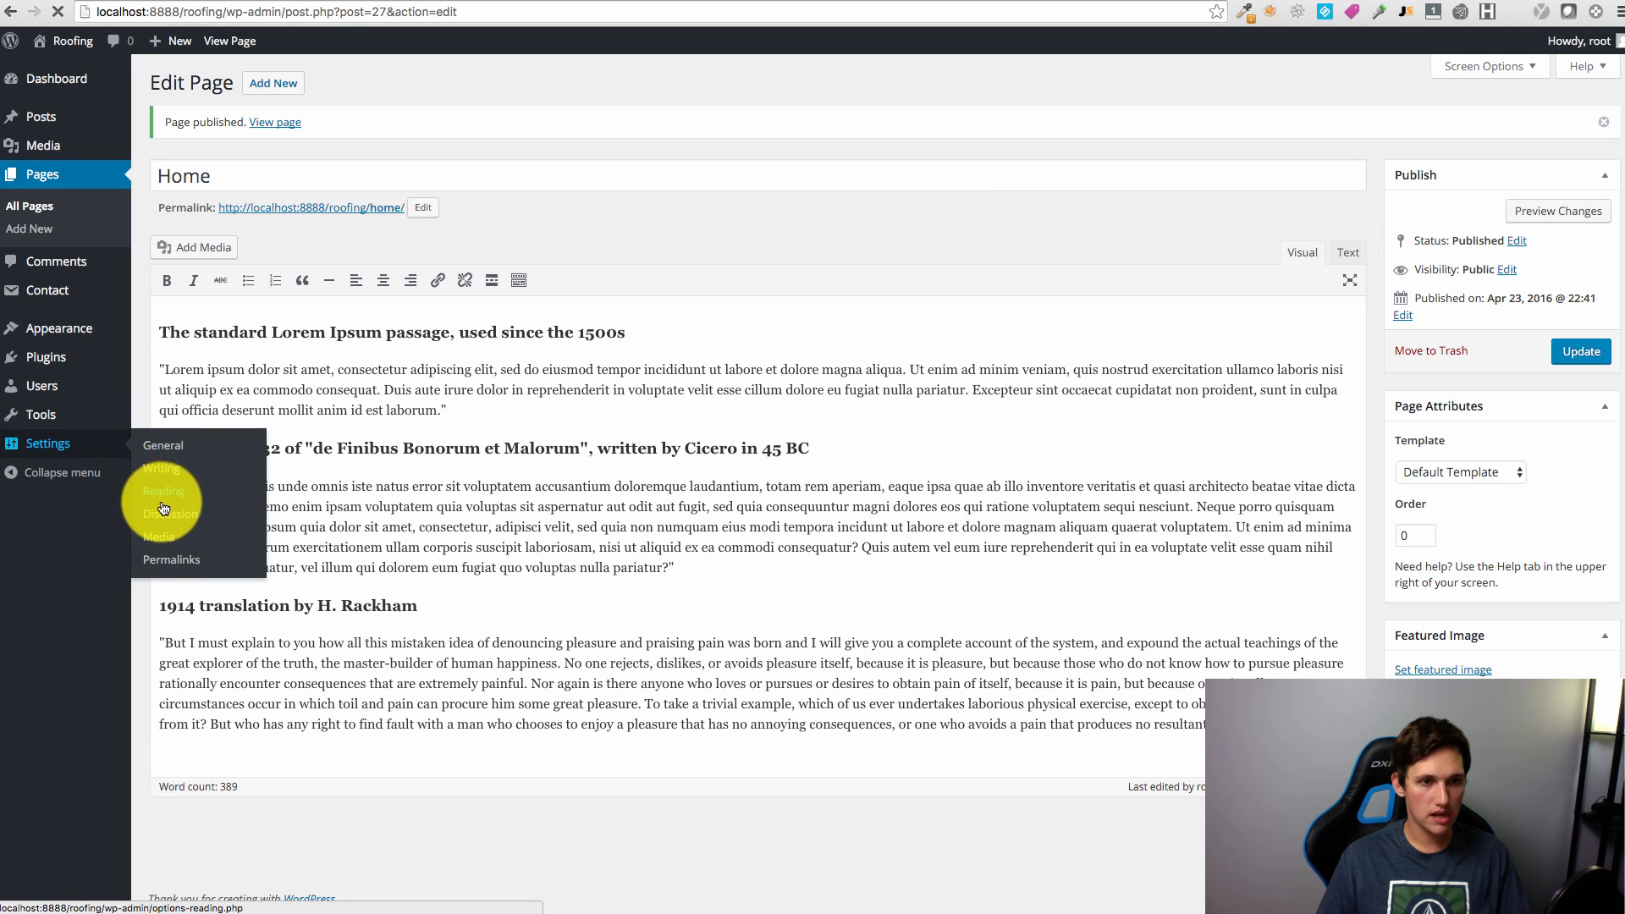
{"action": "left_click", "coordinate": [457, 200]}
{"action": "left_click", "coordinate": [459, 215]}
{"action": "left_click", "coordinate": [203, 573]}
{"action": "left_click", "coordinate": [1413, 2]}
{"action": "key", "text": "super+r"}
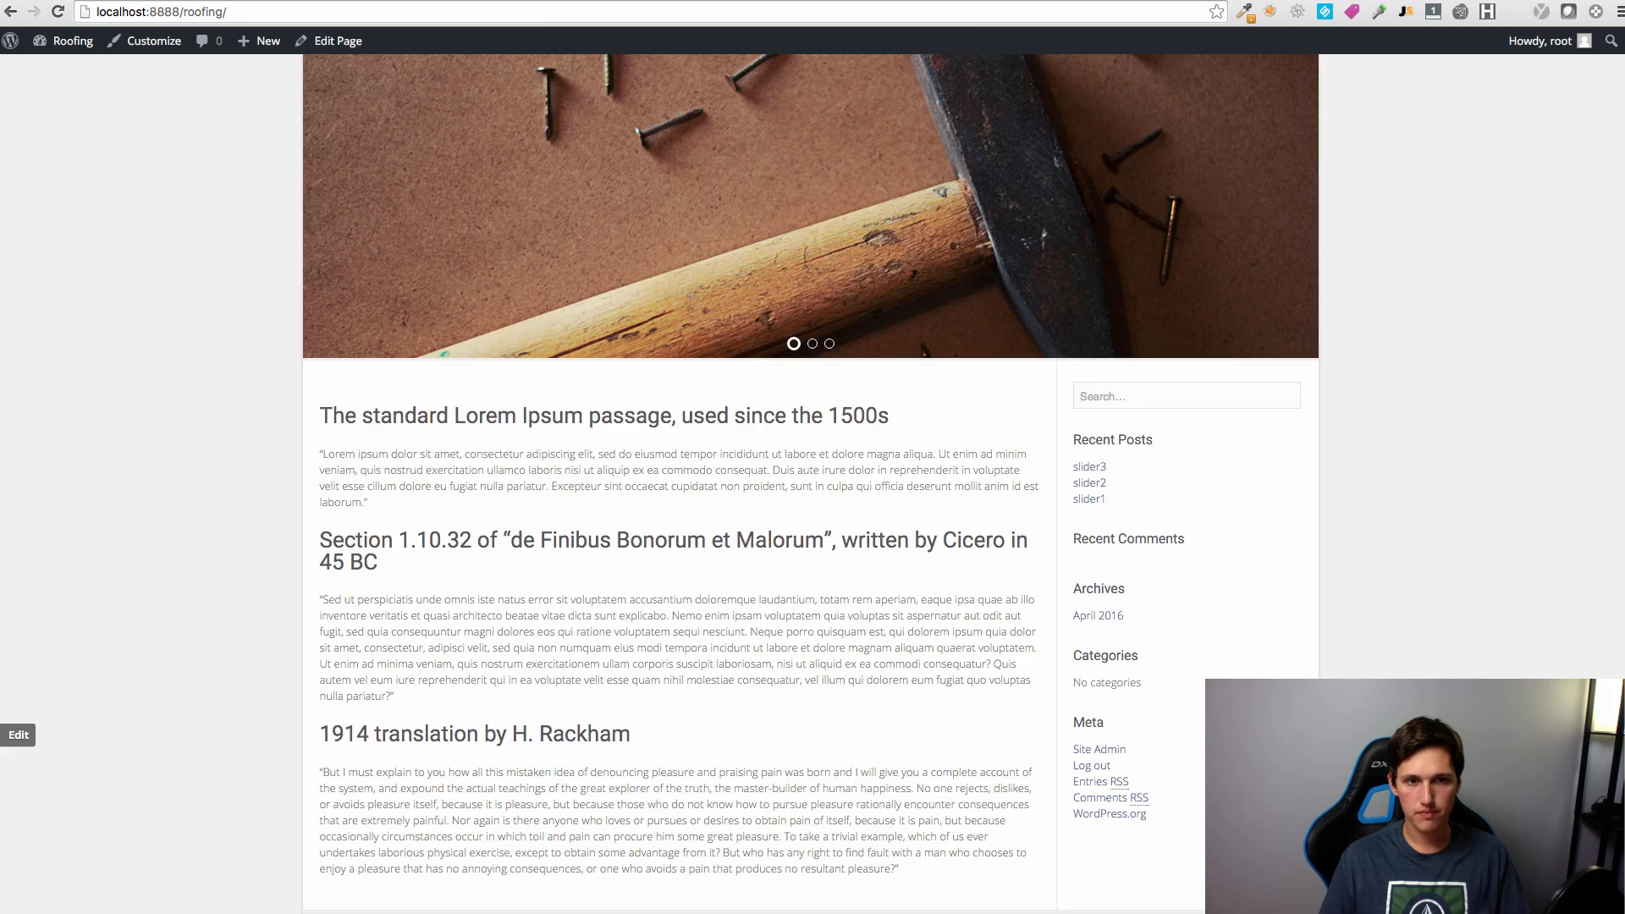
Step: Review the new front page, then open All Pages showing Home labelled Front Page
{"action": "scroll", "coordinate": [810, 474], "scroll_direction": "up", "scroll_amount": 3}
{"action": "scroll", "coordinate": [810, 474], "scroll_direction": "down", "scroll_amount": 8}
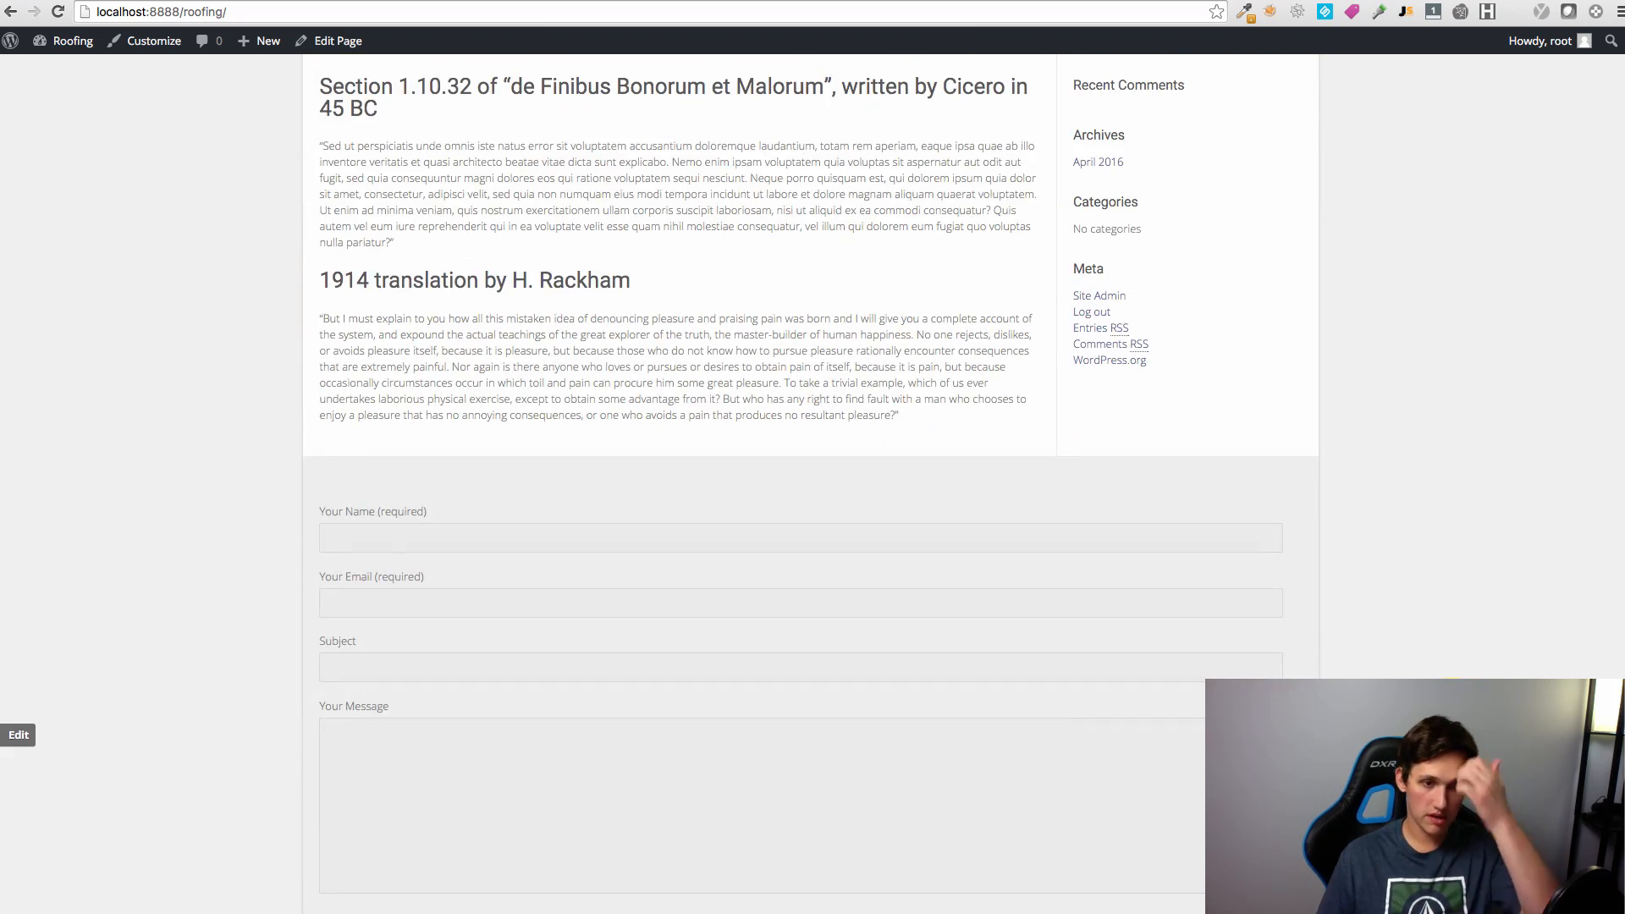
{"action": "scroll", "coordinate": [1154, 533], "scroll_direction": "up", "scroll_amount": 5}
{"action": "scroll", "coordinate": [1233, 610], "scroll_direction": "up", "scroll_amount": 1}
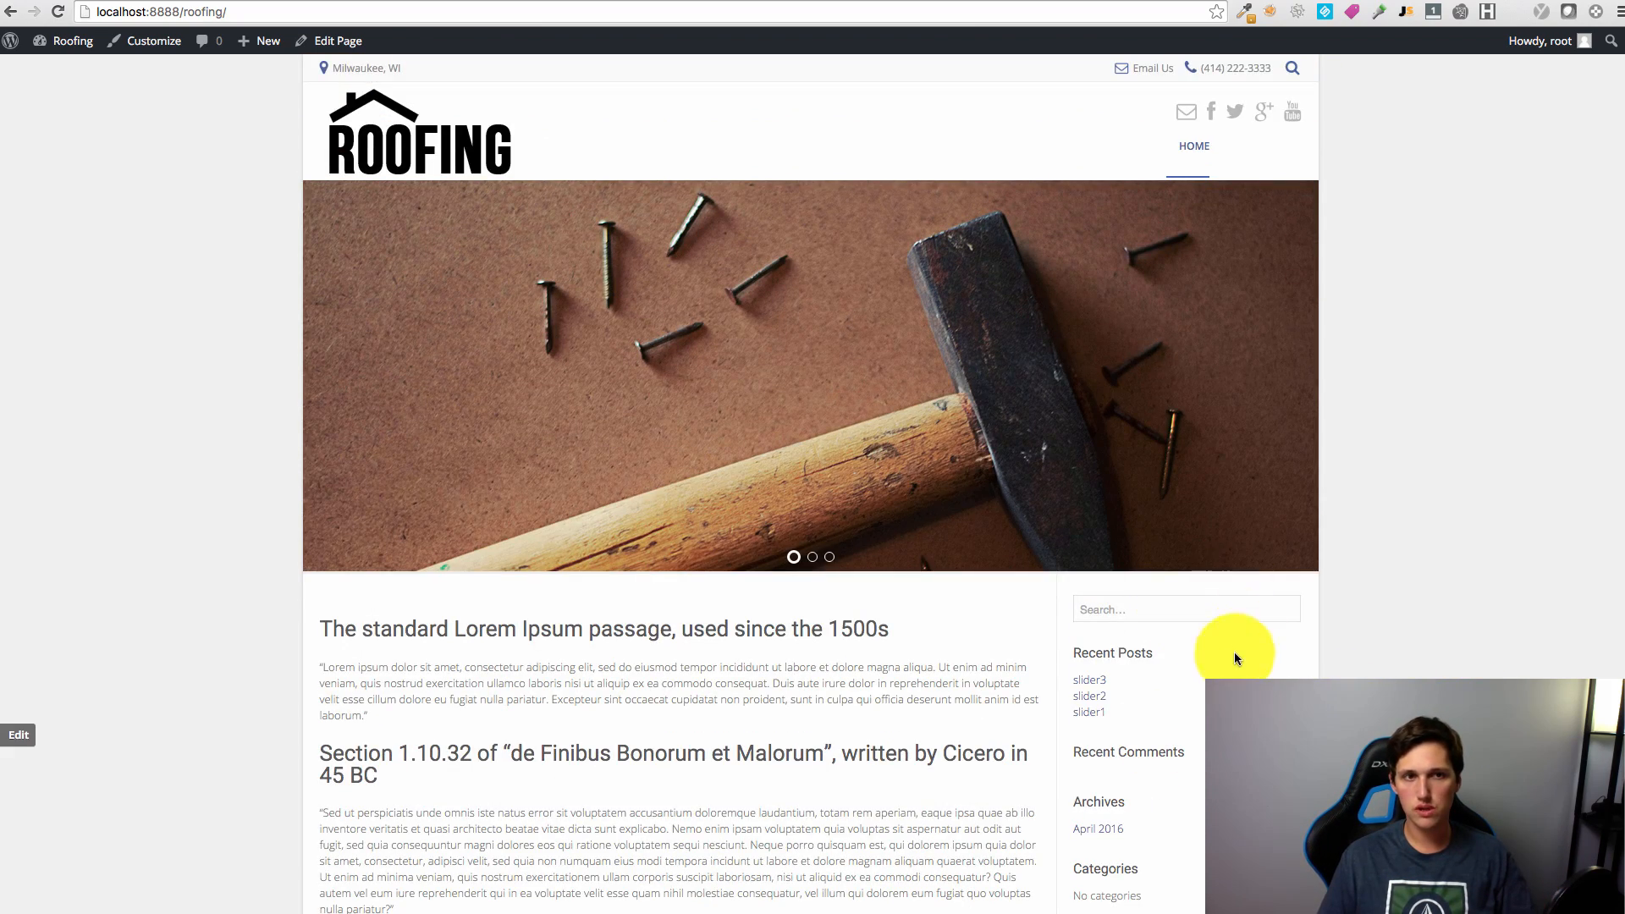
{"action": "scroll", "coordinate": [1276, 664], "scroll_direction": "down", "scroll_amount": 10}
{"action": "scroll", "coordinate": [1431, 673], "scroll_direction": "up", "scroll_amount": 5}
{"action": "scroll", "coordinate": [1372, 664], "scroll_direction": "down", "scroll_amount": 5}
{"action": "scroll", "coordinate": [1185, 288], "scroll_direction": "up", "scroll_amount": 8}
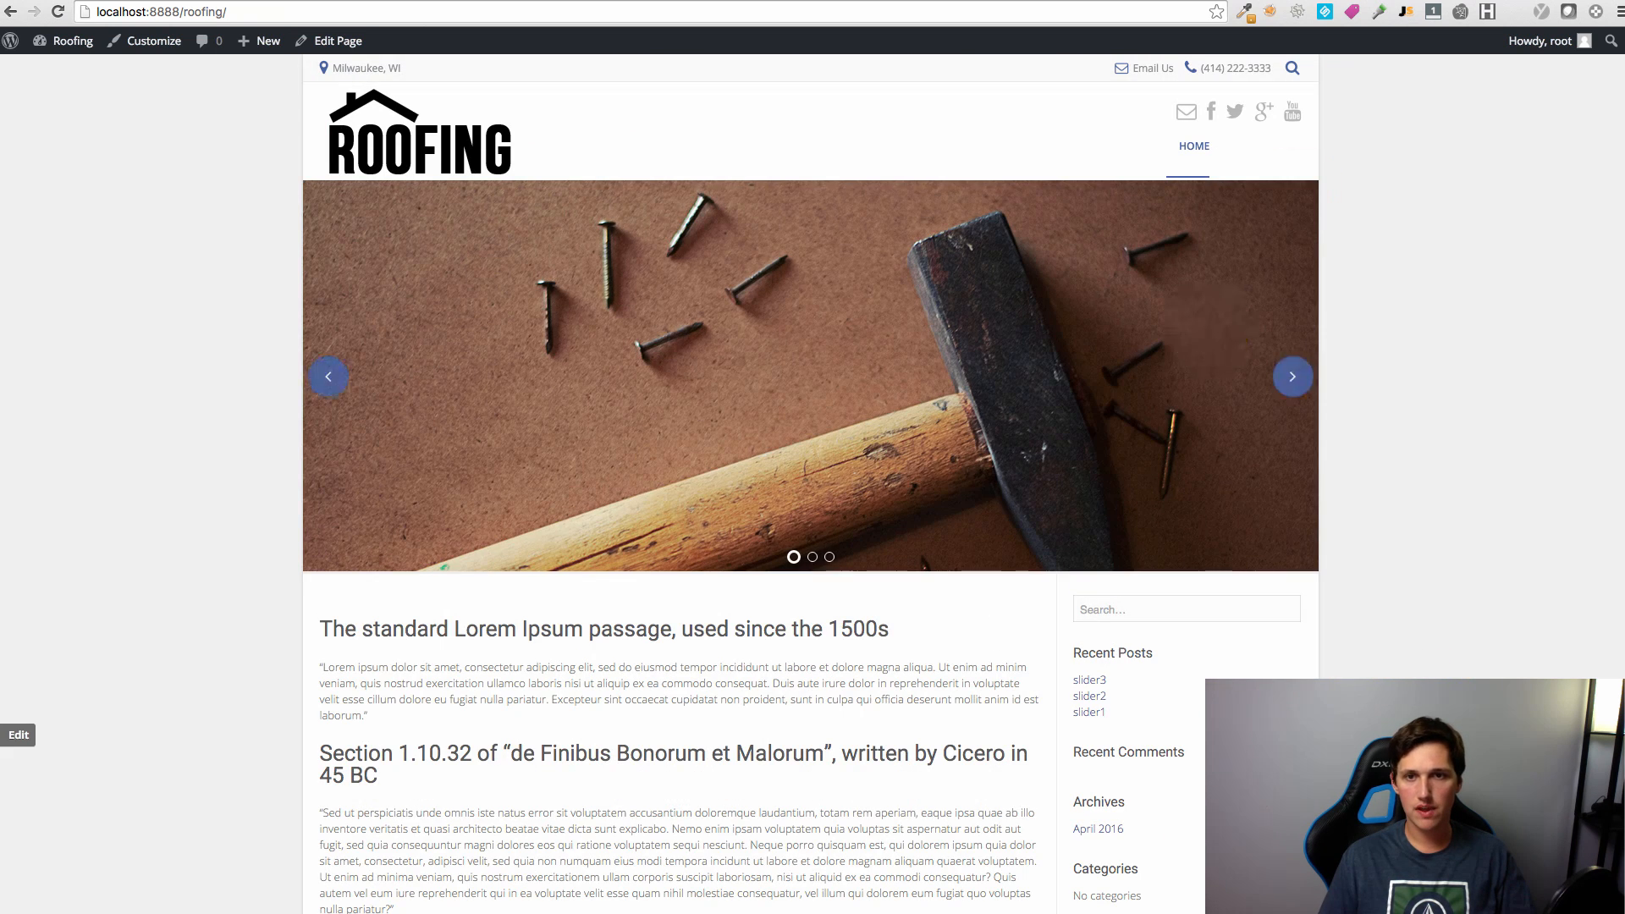
{"action": "left_click", "coordinate": [1381, 0]}
{"action": "left_click", "coordinate": [42, 174]}
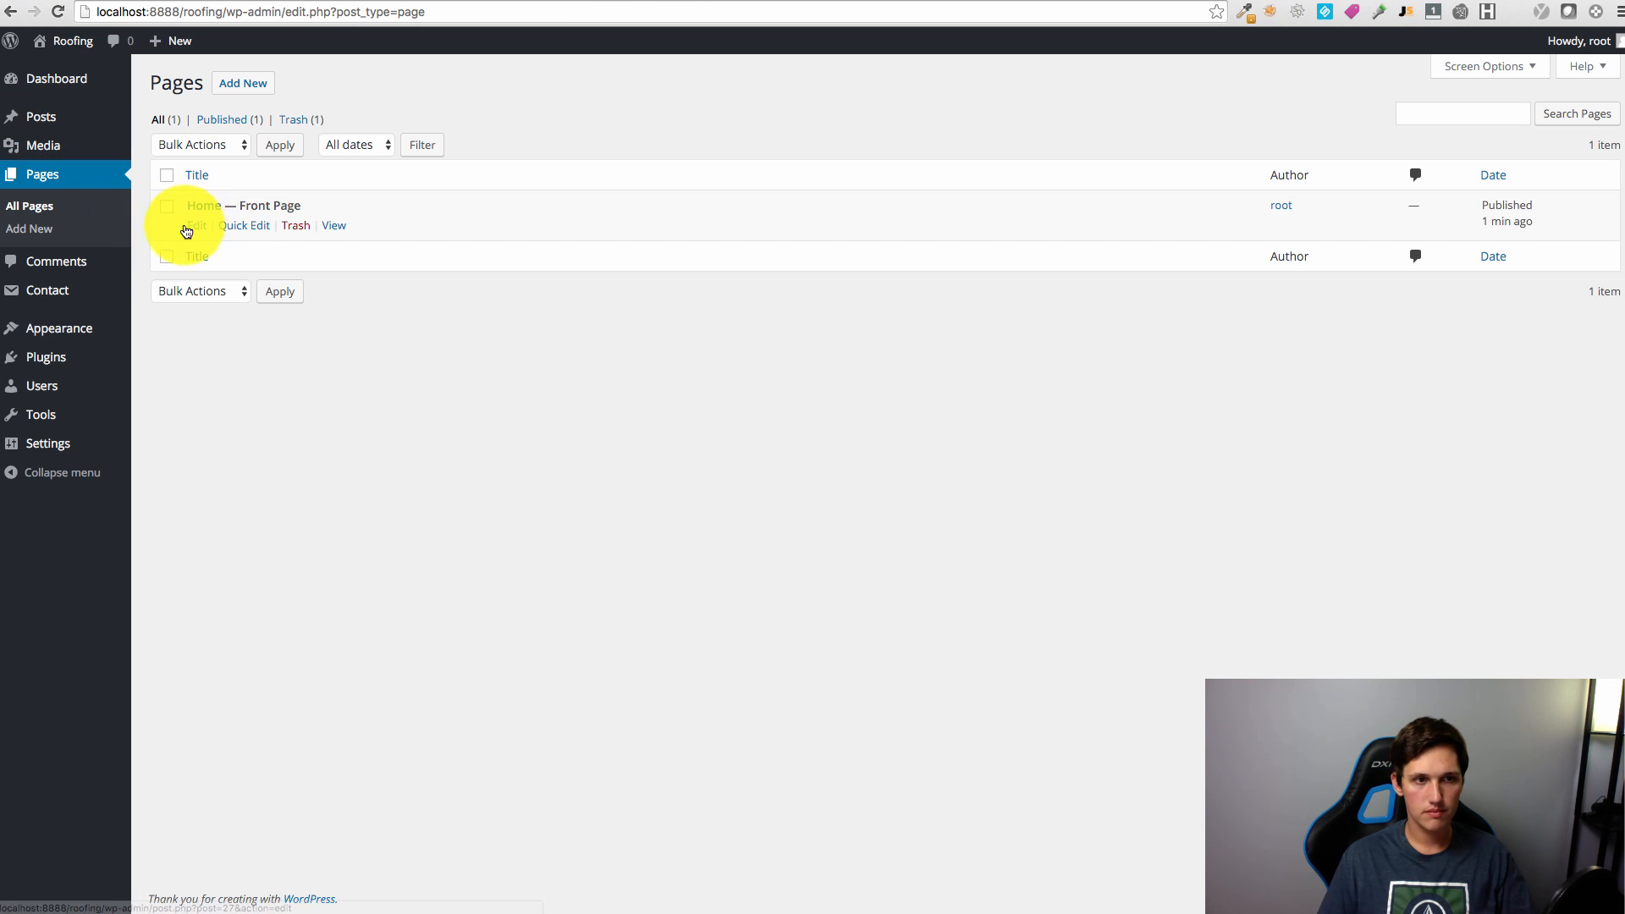
Step: Switch the Home page to the Full Width template, update it and preview the layout
{"action": "left_click", "coordinate": [195, 224]}
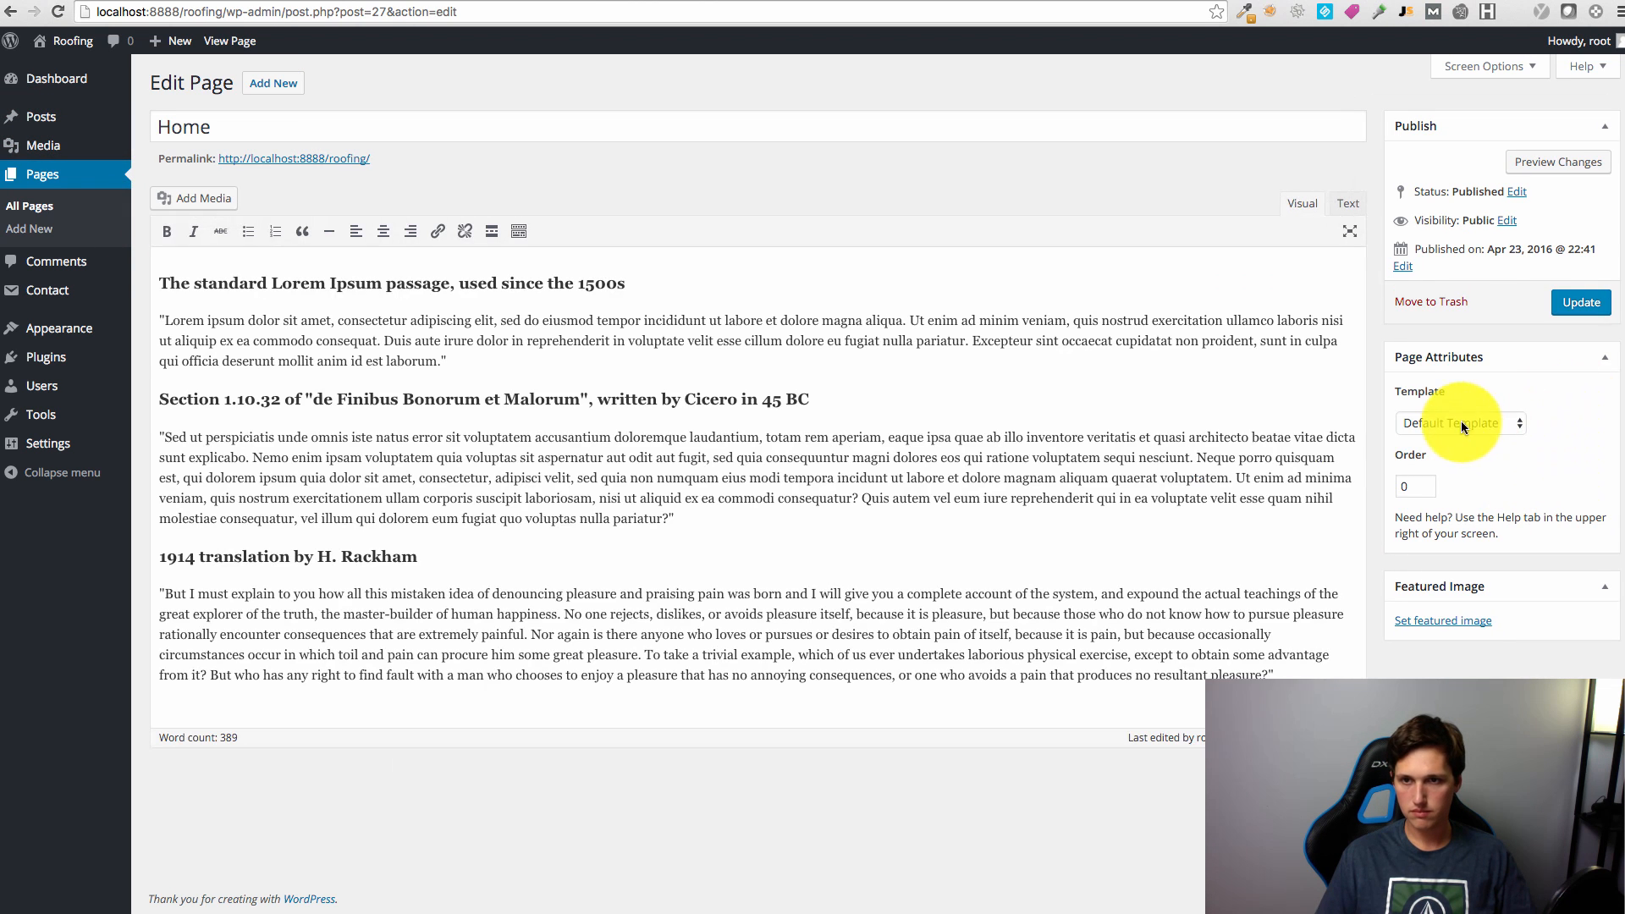
{"action": "left_click", "coordinate": [1460, 421]}
{"action": "left_click", "coordinate": [1465, 441]}
{"action": "left_click", "coordinate": [1583, 303]}
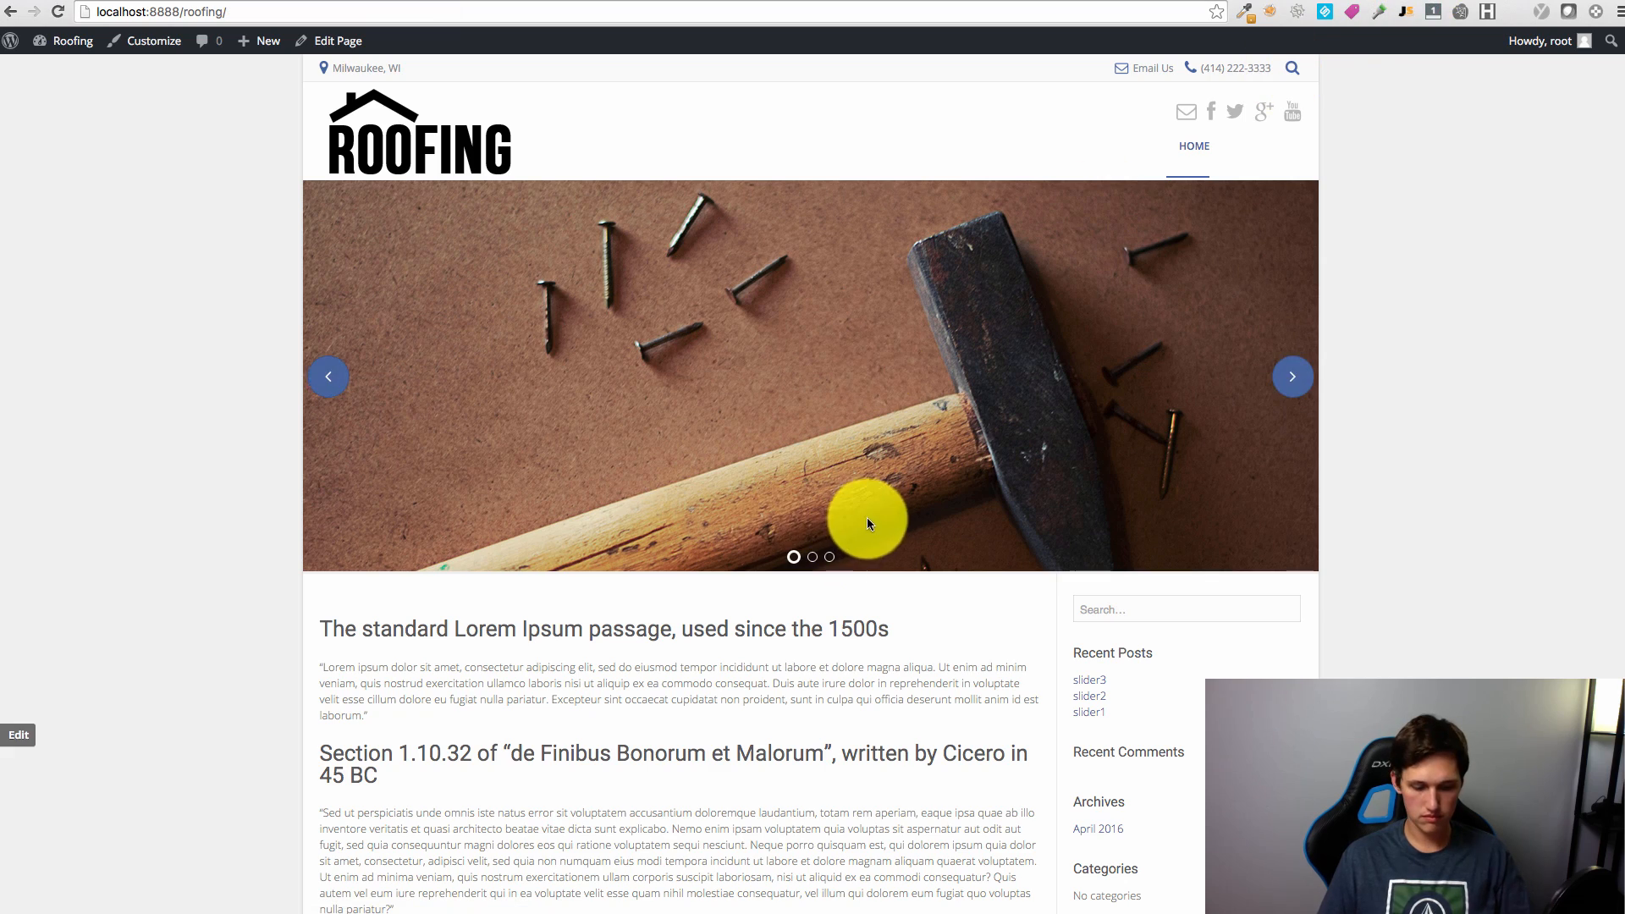
{"action": "key", "text": "super+r"}
{"action": "scroll", "coordinate": [1017, 554], "scroll_direction": "down", "scroll_amount": 5}
{"action": "scroll", "coordinate": [1054, 563], "scroll_direction": "up", "scroll_amount": 5}
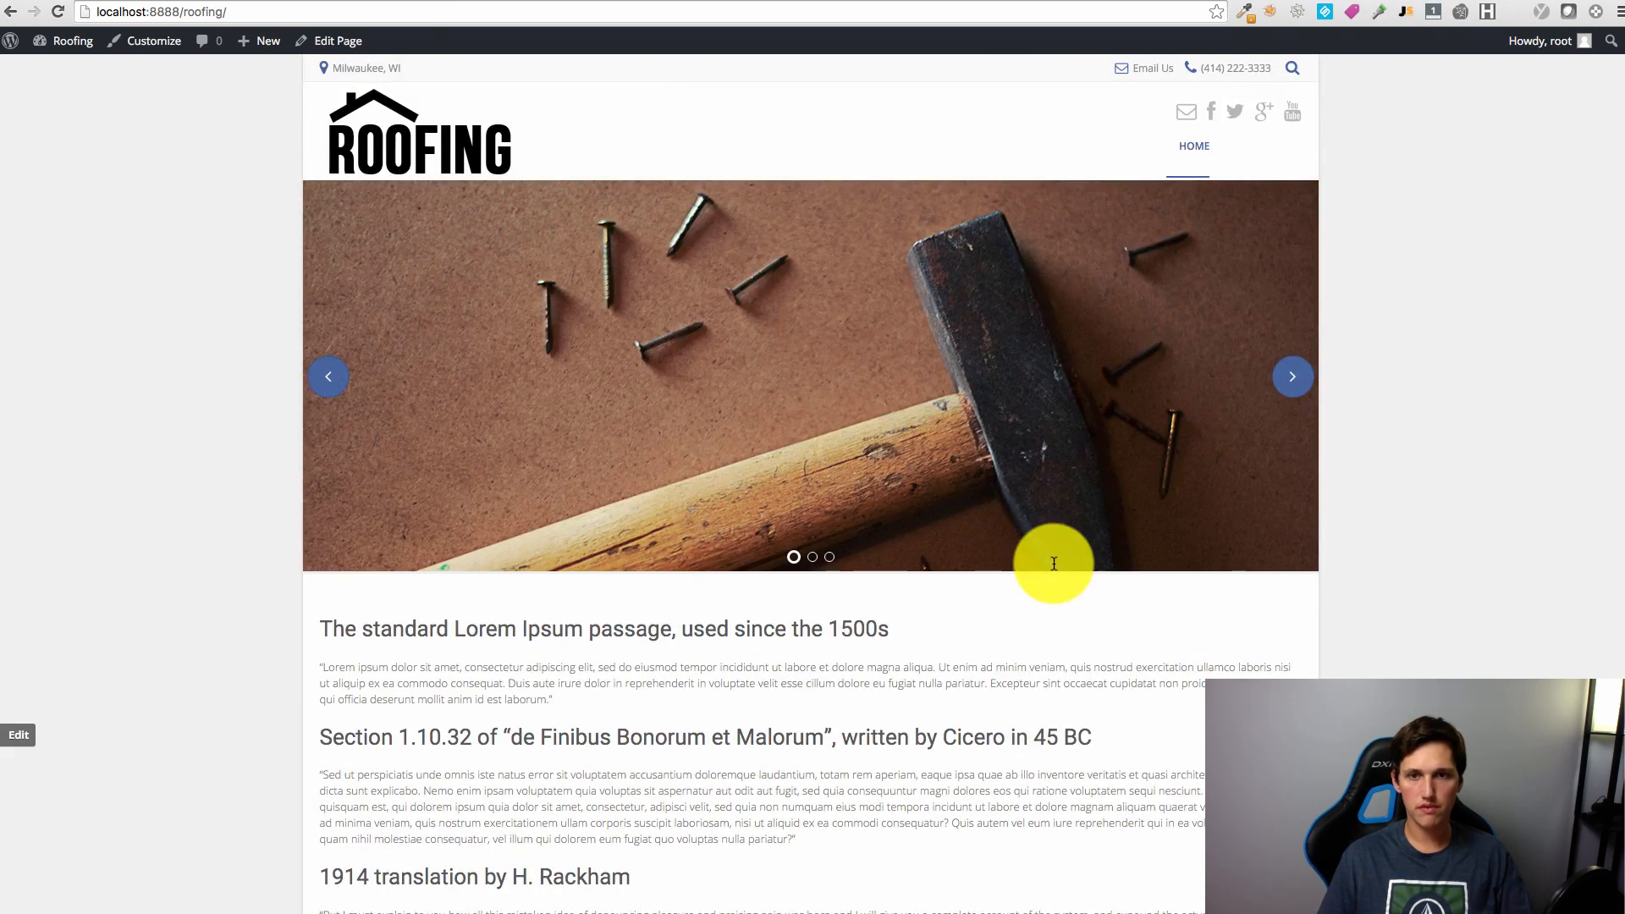
{"action": "scroll", "coordinate": [1078, 540], "scroll_direction": "down", "scroll_amount": 4}
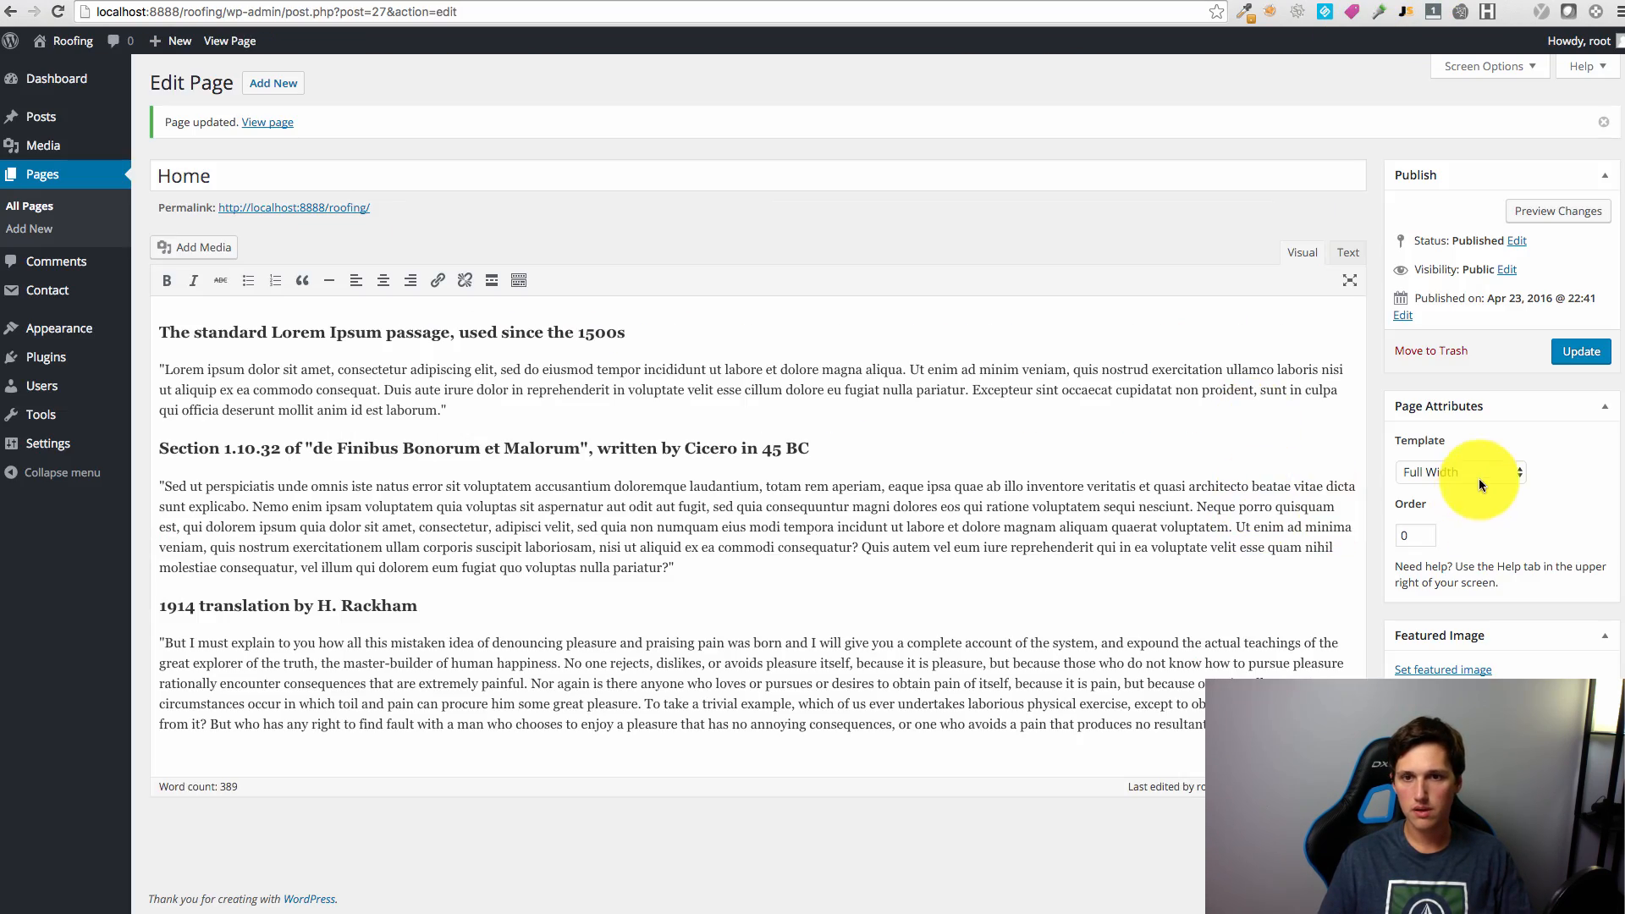
Step: Change Home's template to Left Nav & Sidebar, update it and view the live site
{"action": "left_click", "coordinate": [1463, 473]}
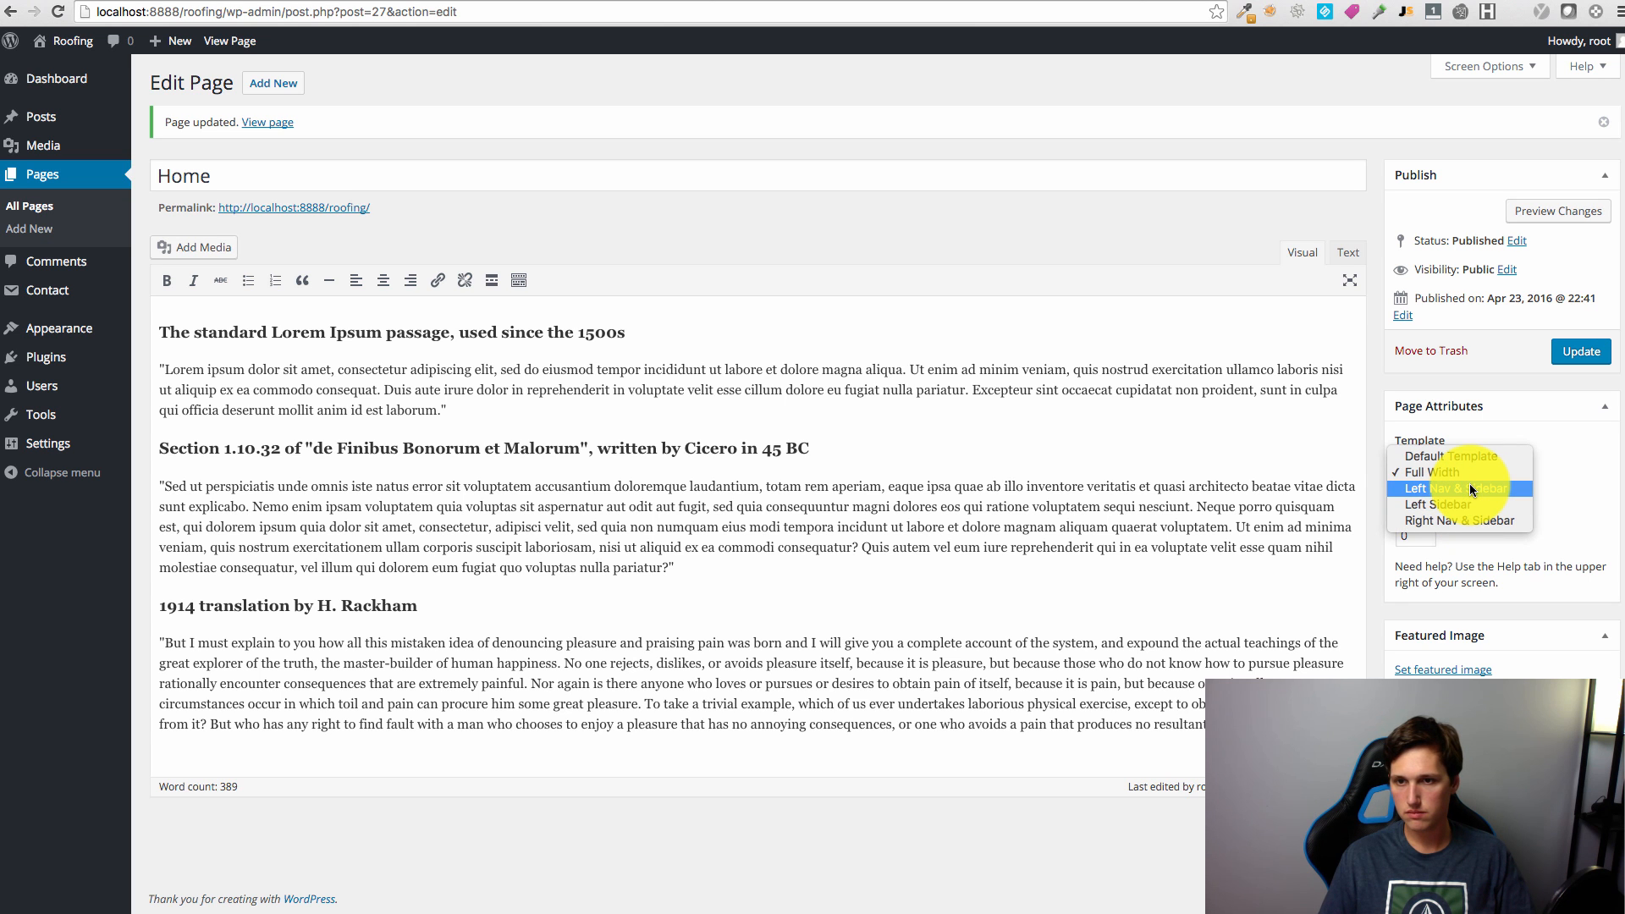
{"action": "left_click", "coordinate": [1469, 489]}
{"action": "left_click", "coordinate": [1582, 351]}
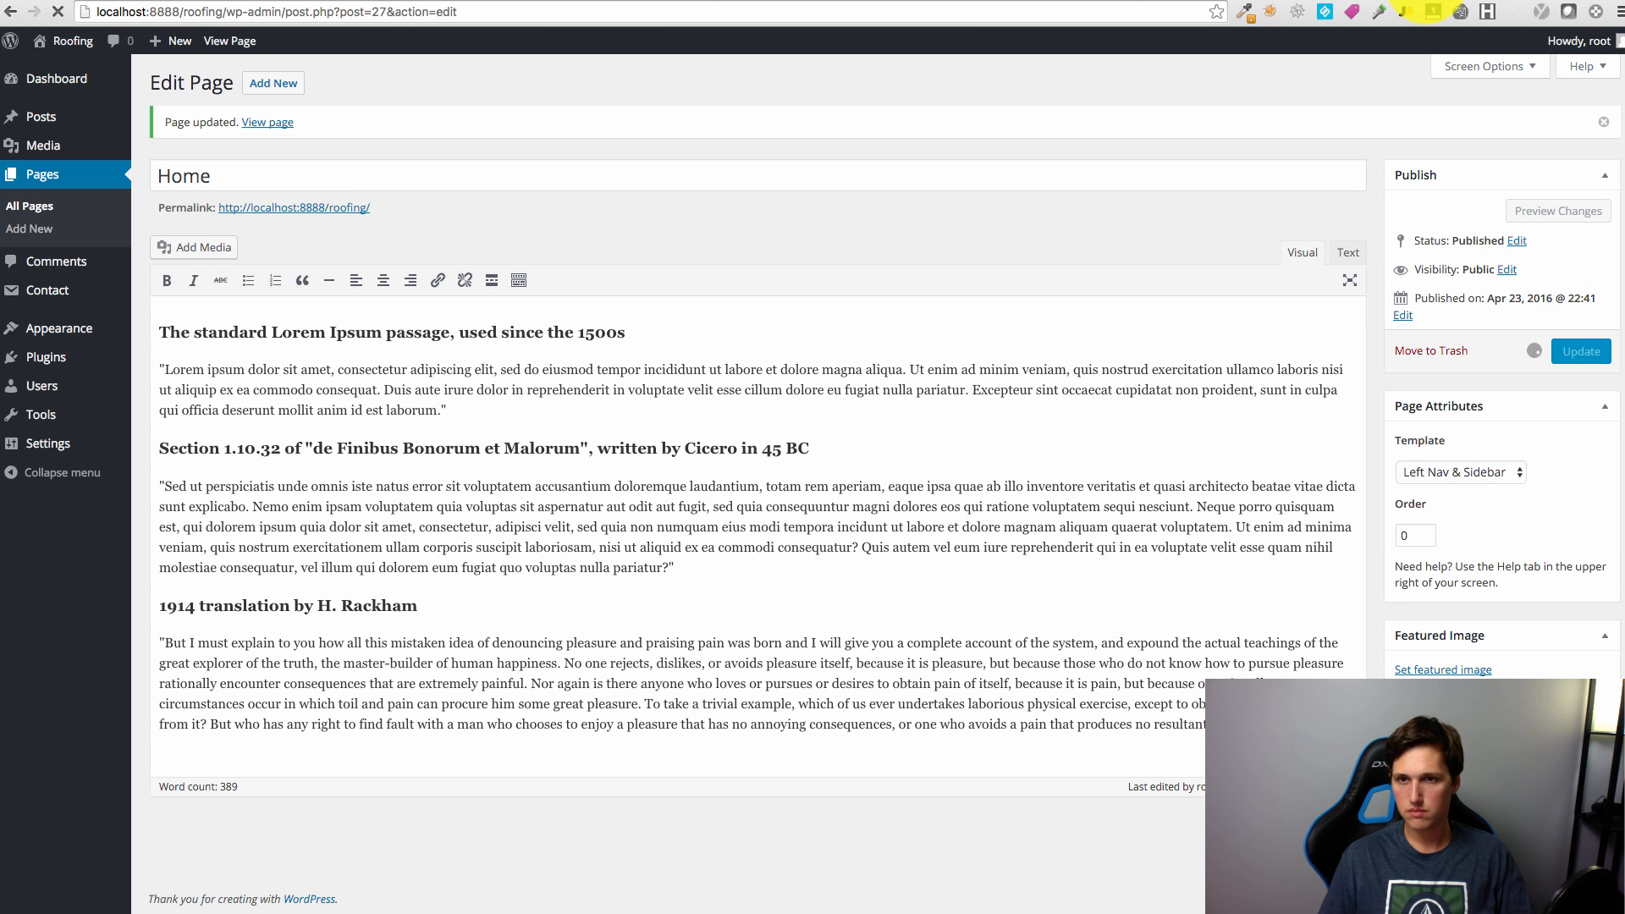
{"action": "left_click", "coordinate": [1430, 2]}
{"action": "key", "text": "super+r"}
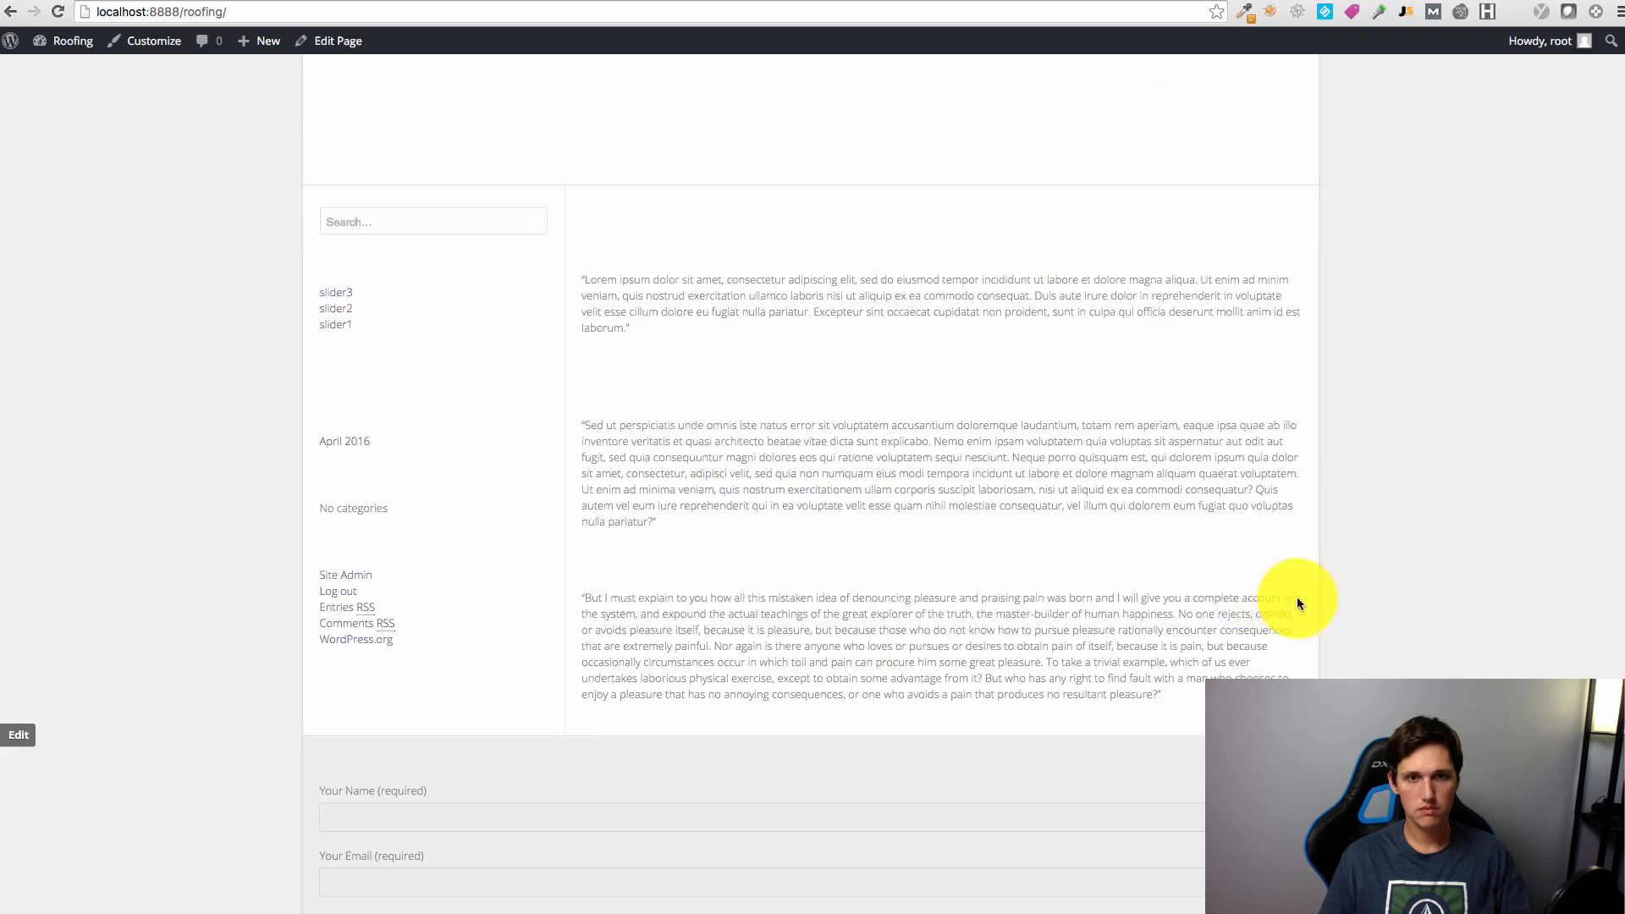
{"action": "scroll", "coordinate": [1428, 623], "scroll_direction": "up", "scroll_amount": 4}
{"action": "scroll", "coordinate": [1428, 622], "scroll_direction": "down", "scroll_amount": 4}
{"action": "scroll", "coordinate": [1428, 622], "scroll_direction": "up", "scroll_amount": 4}
{"action": "scroll", "coordinate": [1428, 627], "scroll_direction": "down", "scroll_amount": 10}
{"action": "scroll", "coordinate": [1406, 656], "scroll_direction": "up", "scroll_amount": 10}
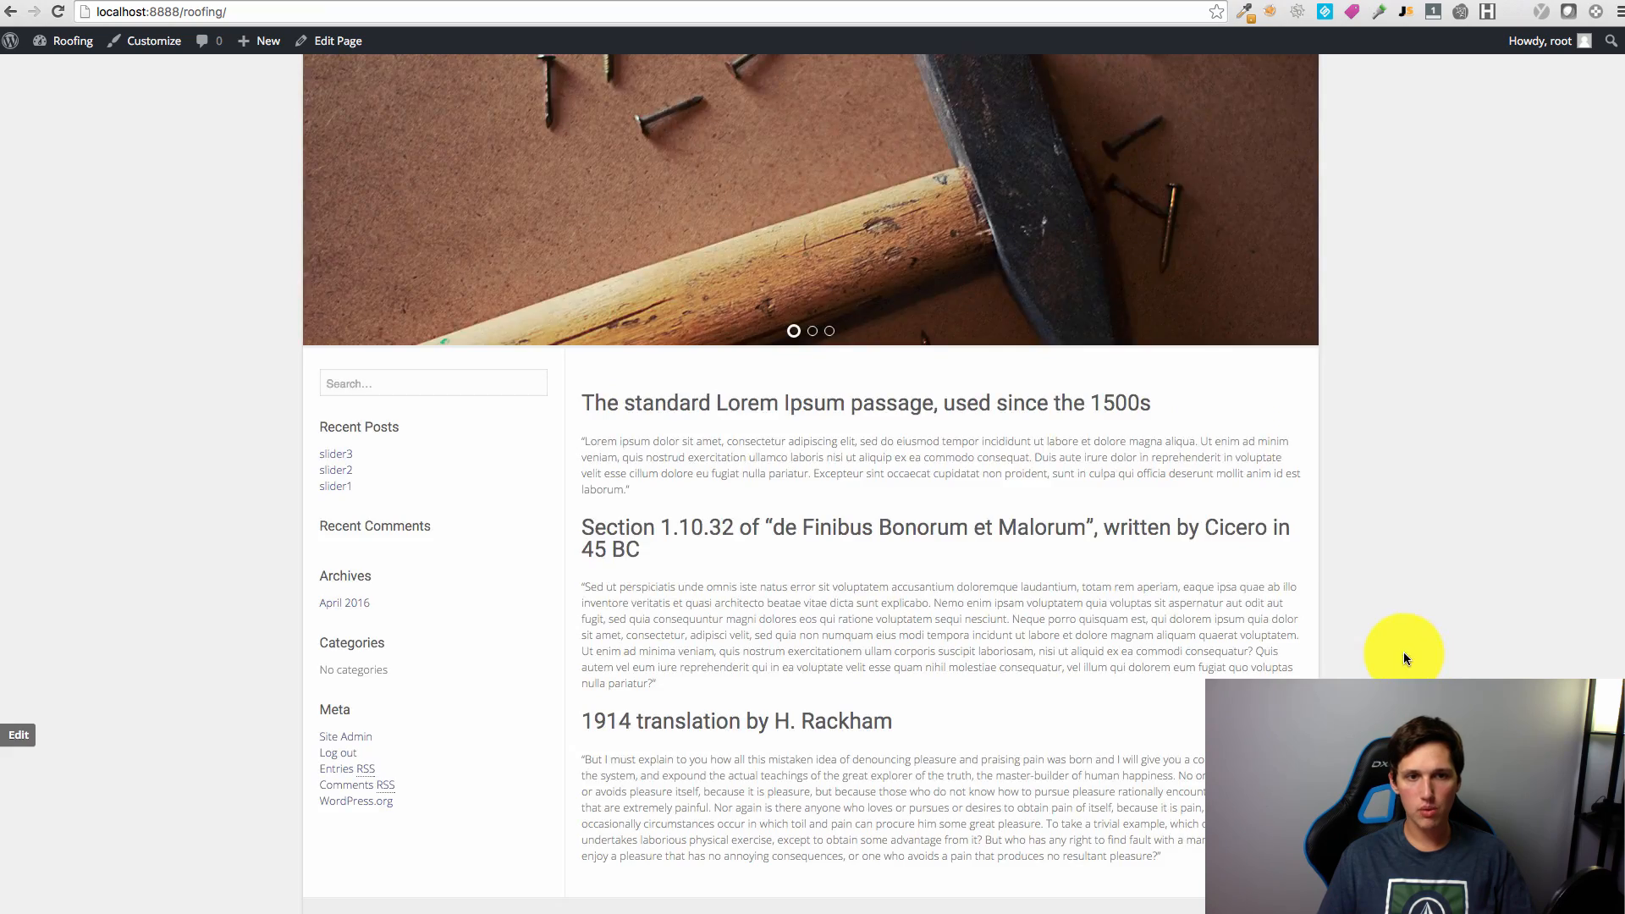
{"action": "scroll", "coordinate": [508, 699], "scroll_direction": "down", "scroll_amount": 8}
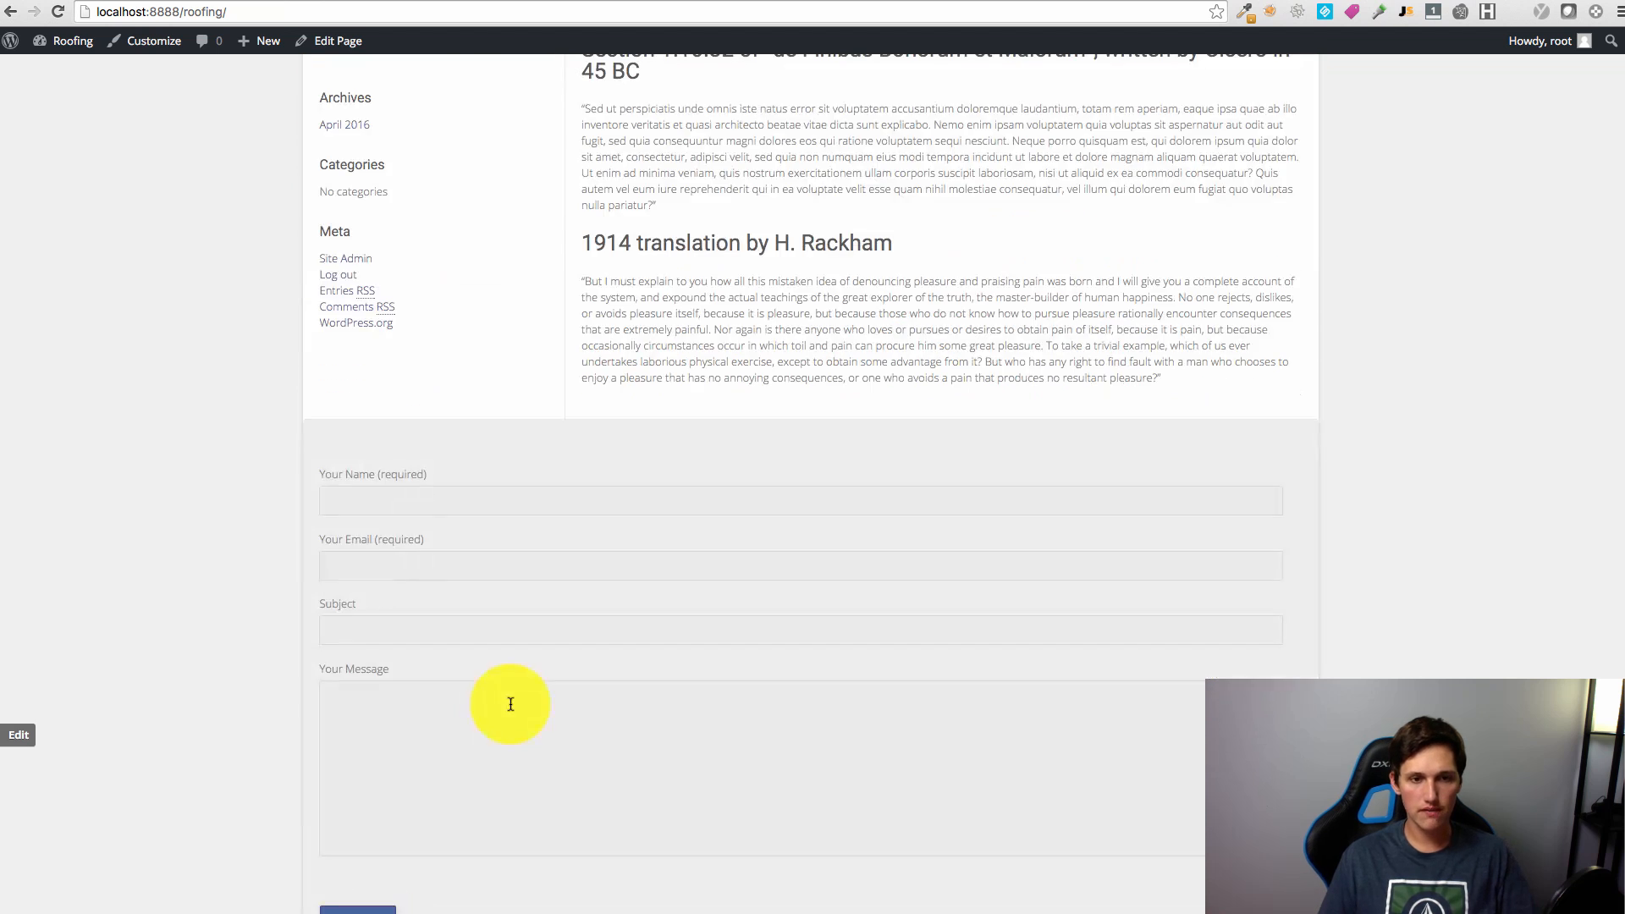
{"action": "scroll", "coordinate": [551, 718], "scroll_direction": "up", "scroll_amount": 4}
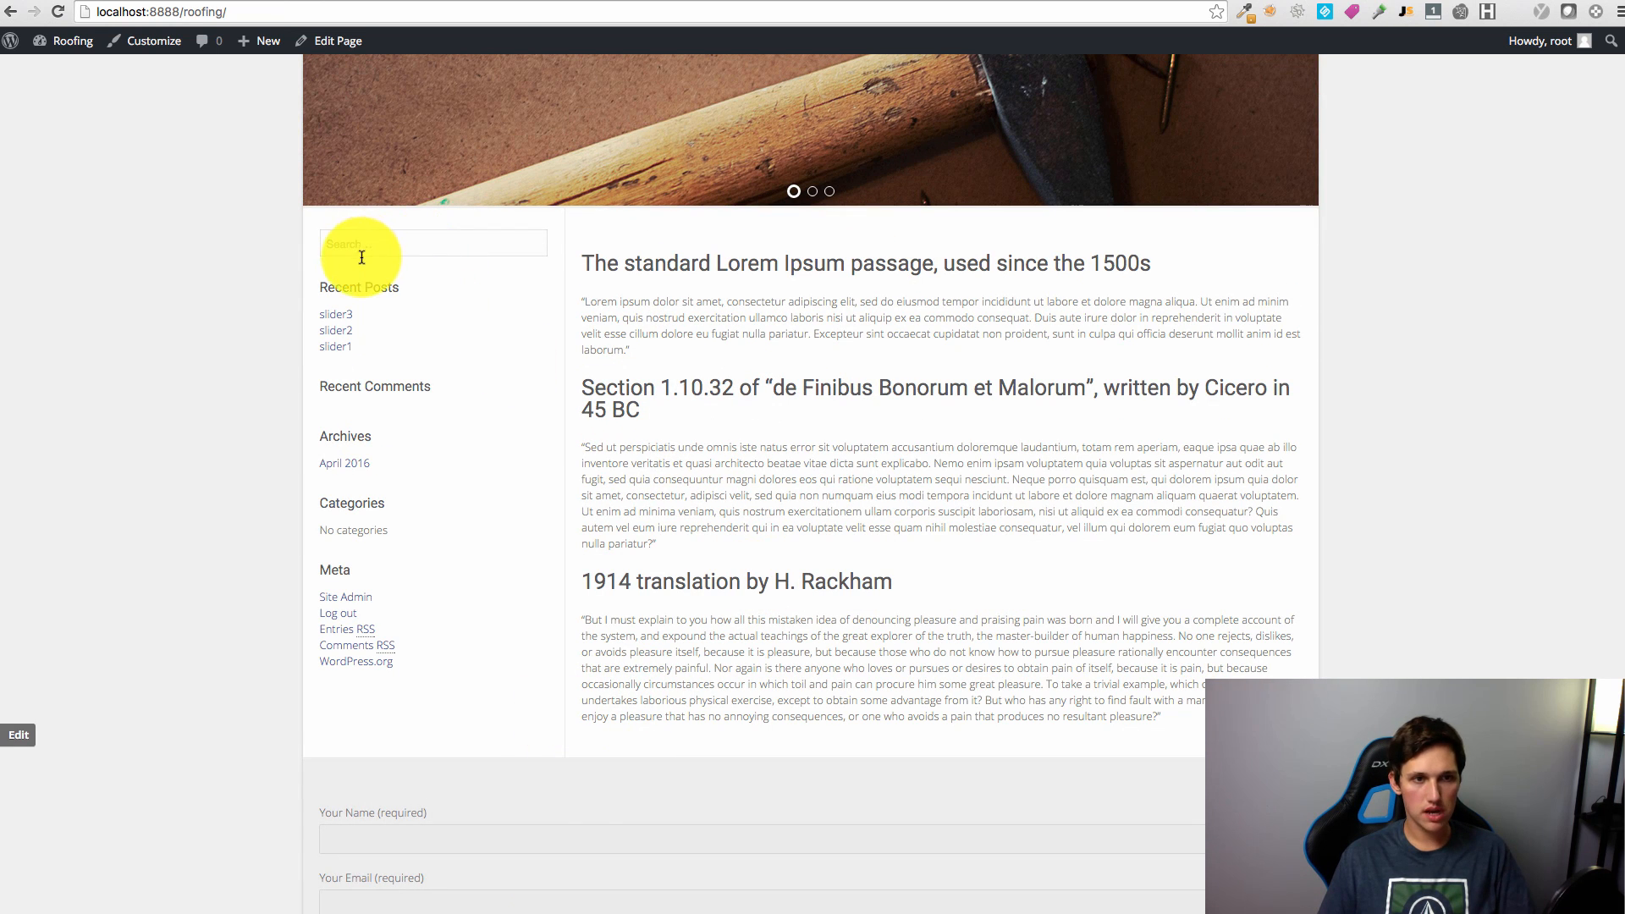
{"action": "left_click_drag", "start_coordinate": [315, 226], "coordinate": [547, 370]}
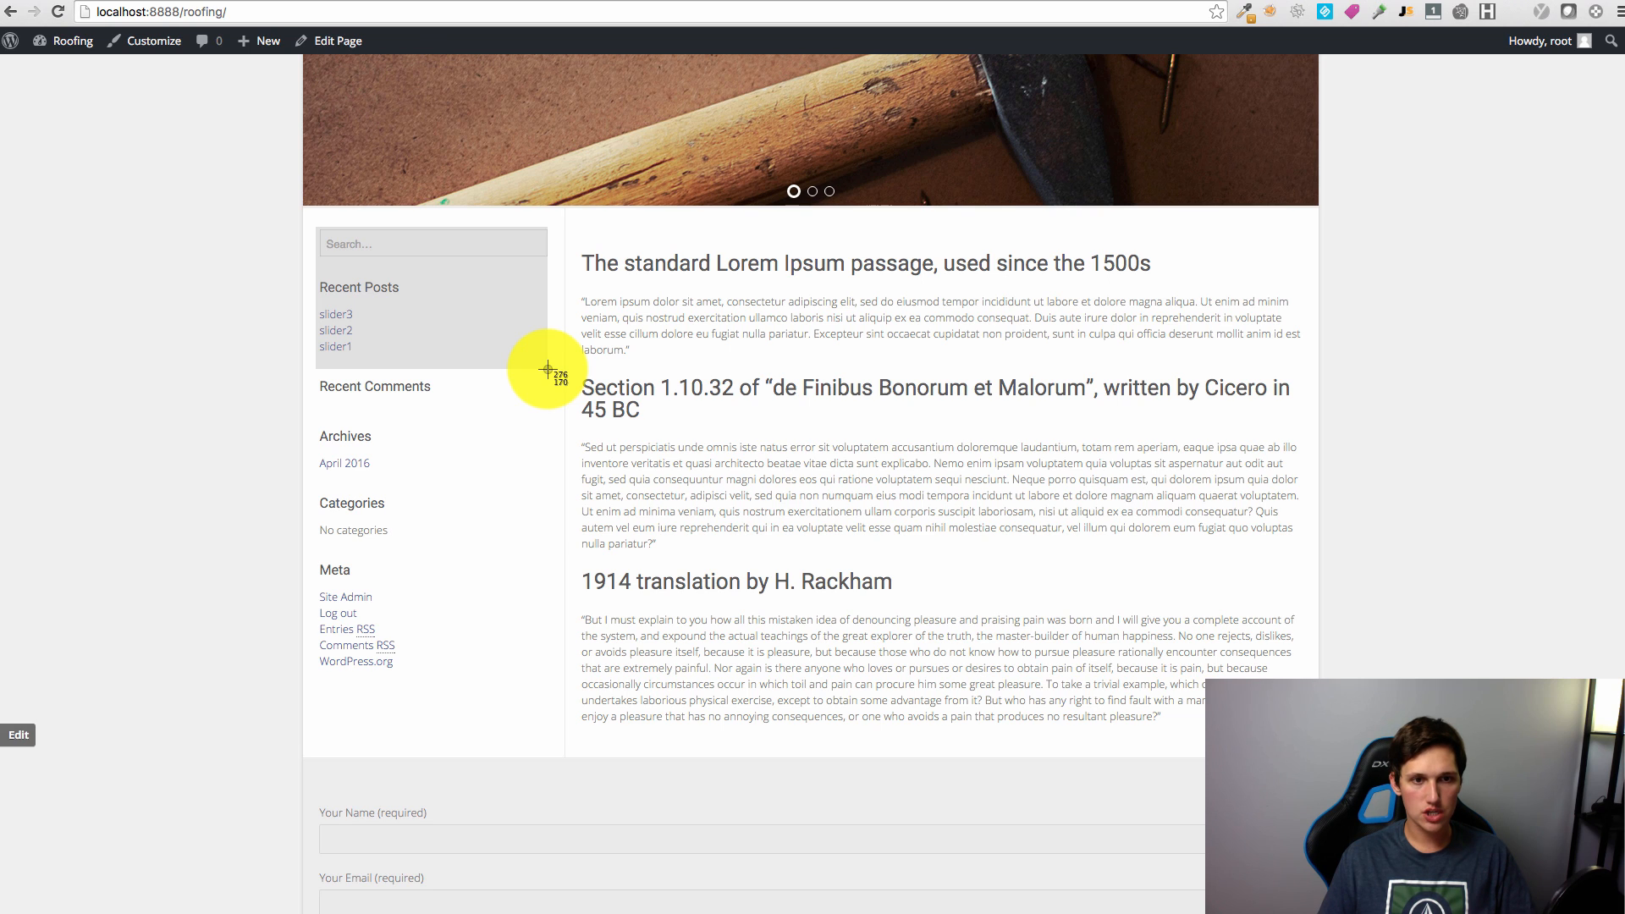
{"action": "left_click_drag", "start_coordinate": [548, 372], "coordinate": [549, 380]}
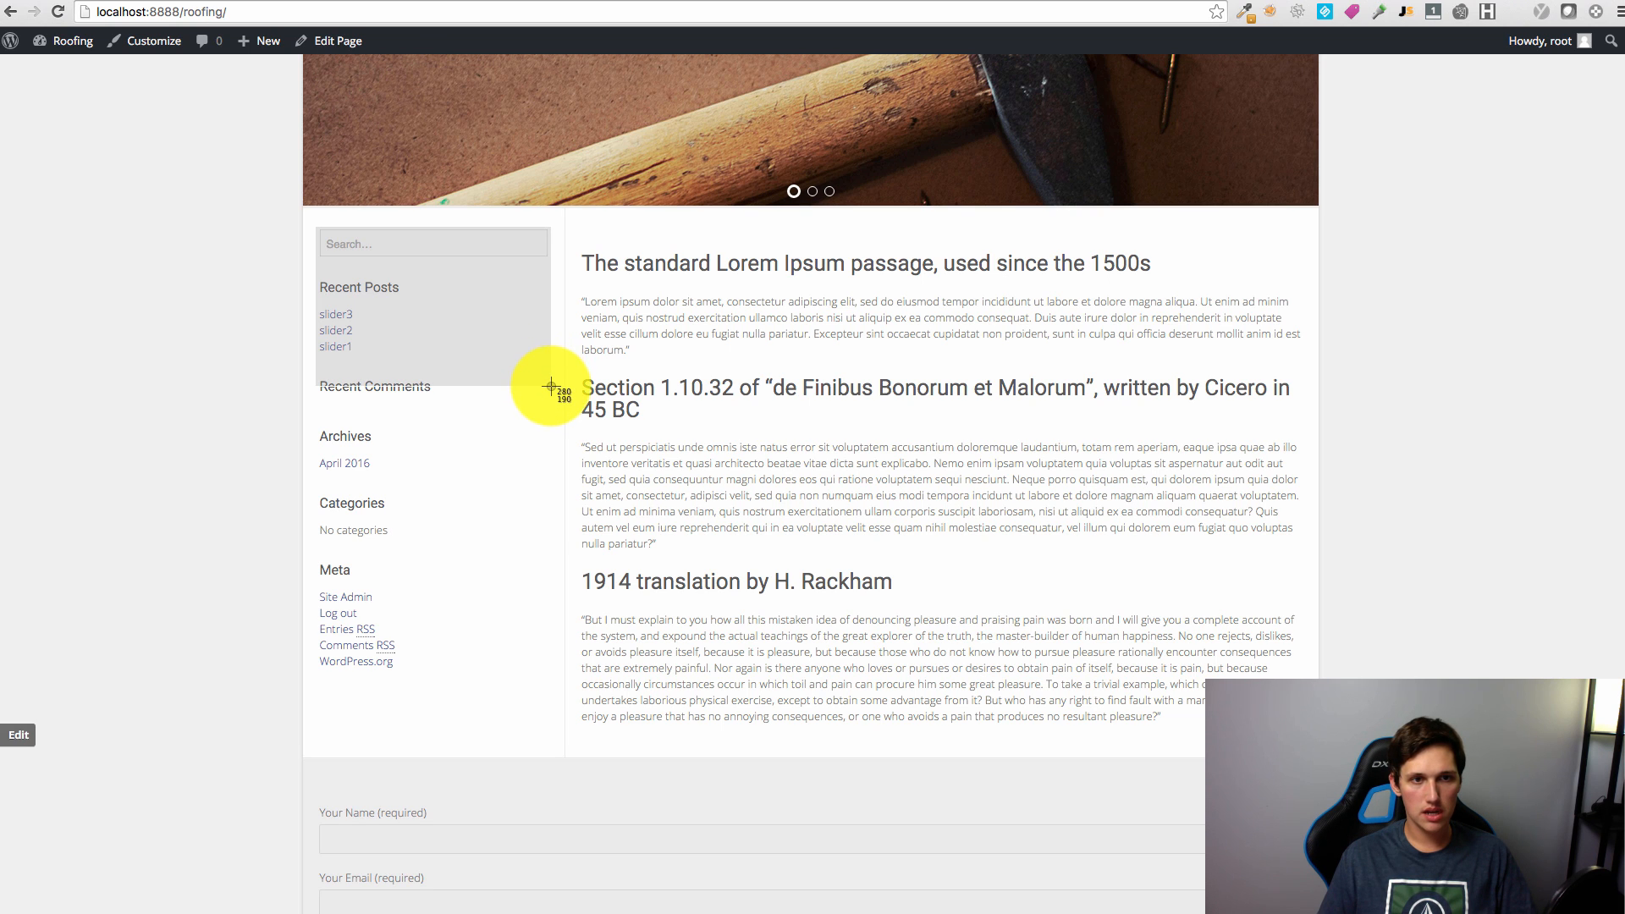
{"action": "left_click_drag", "start_coordinate": [549, 392], "coordinate": [551, 512]}
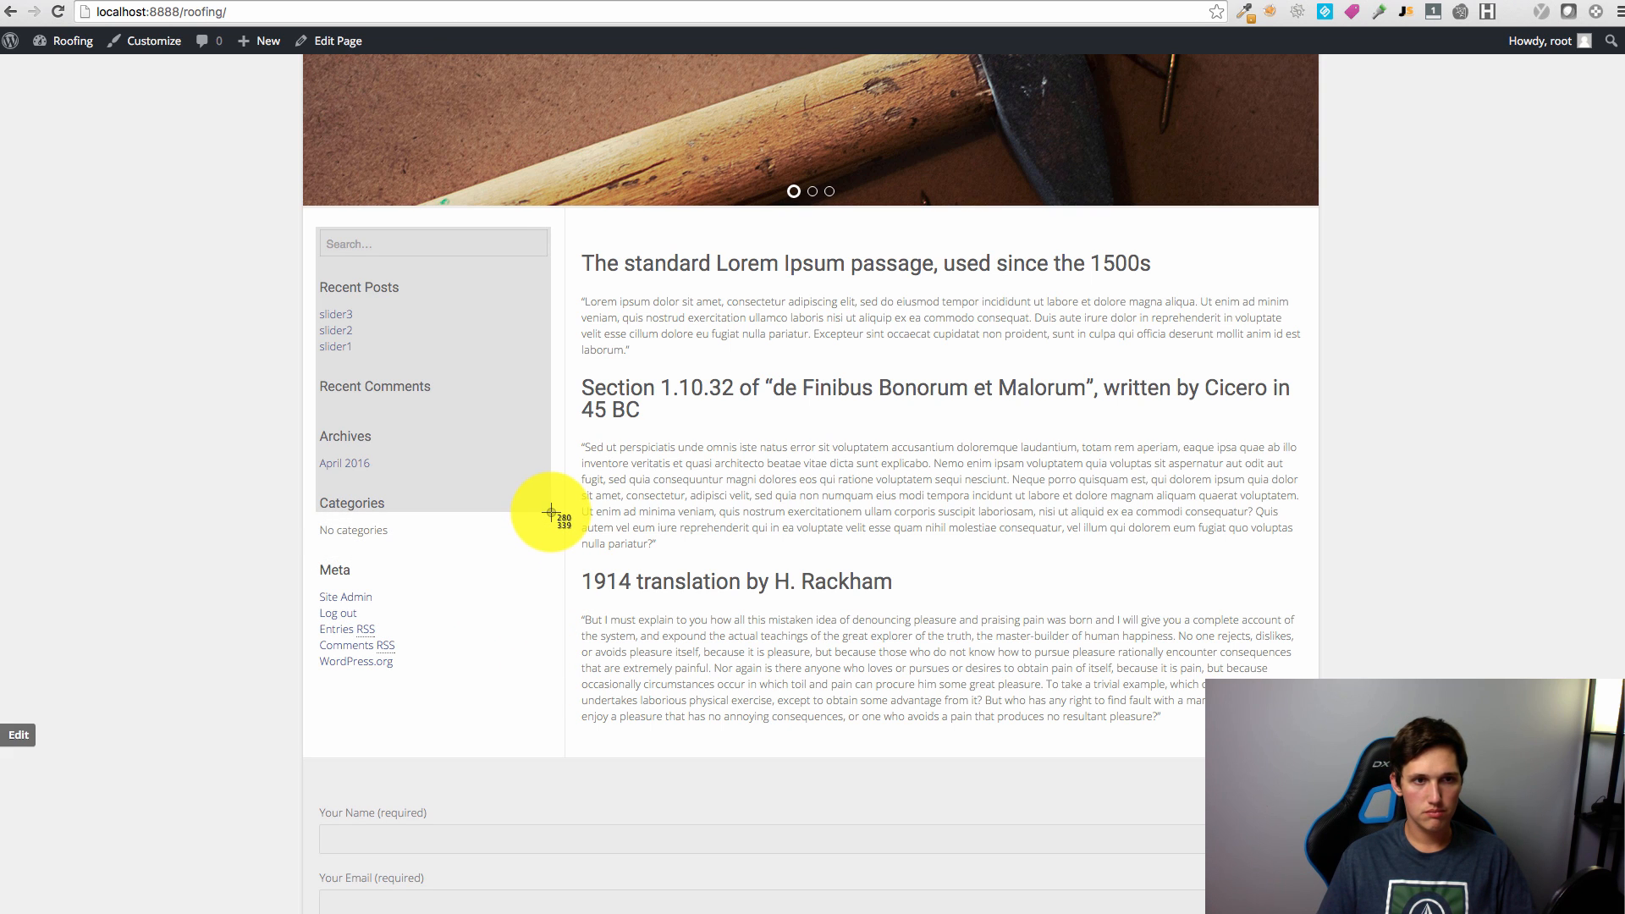
{"action": "left_click_drag", "start_coordinate": [551, 513], "coordinate": [551, 513]}
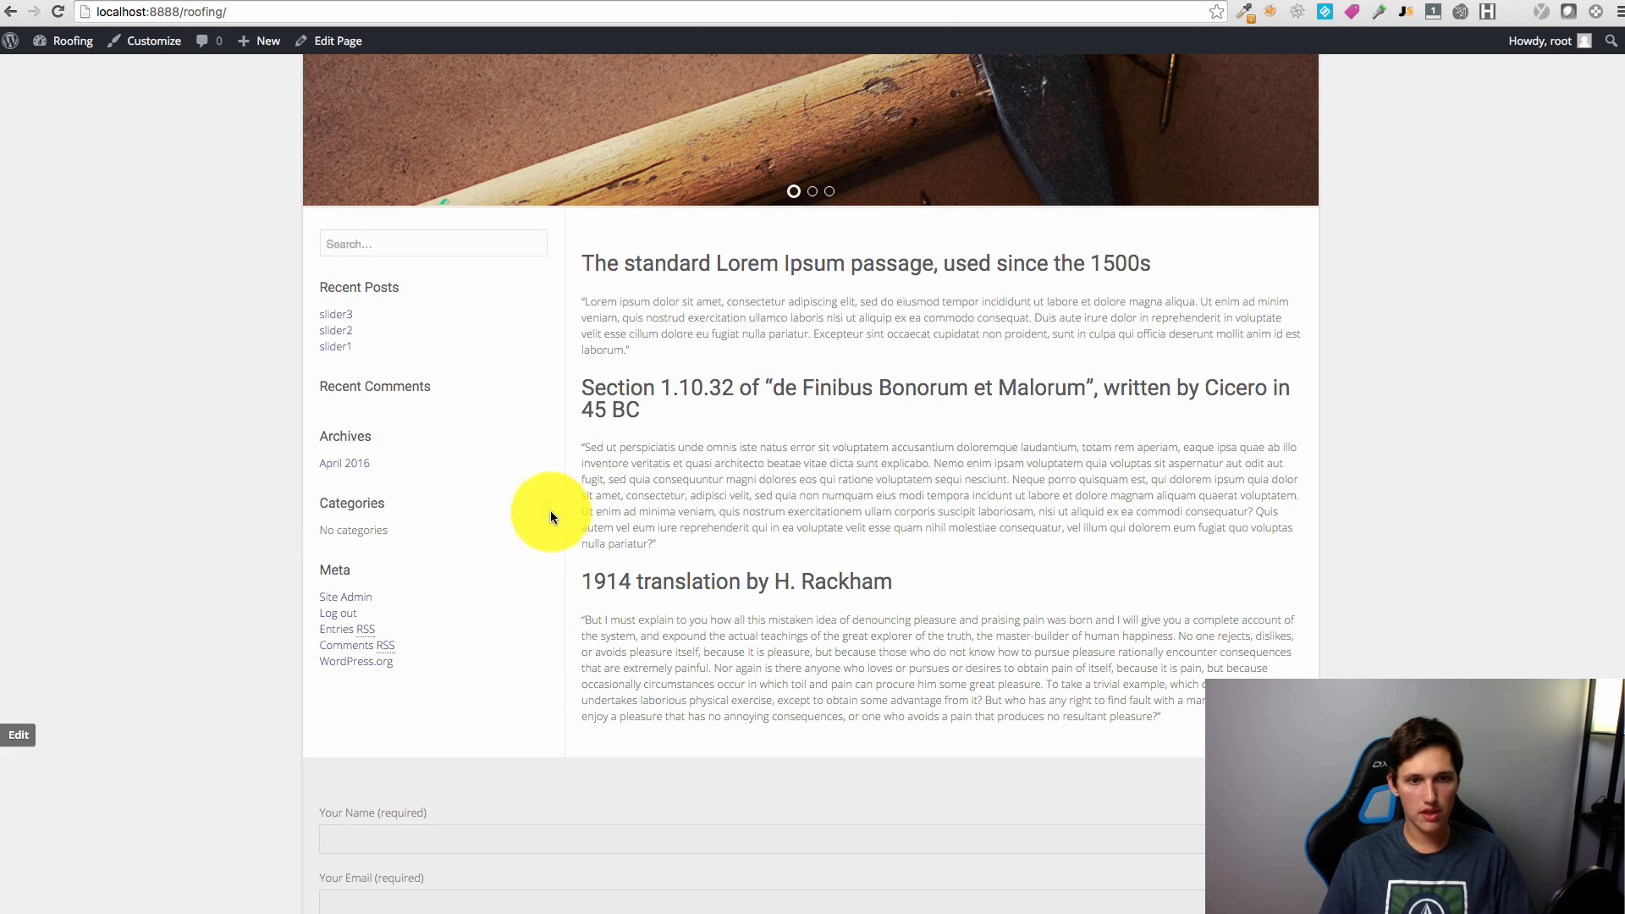
Step: Create a new 275 × 325 transparent Photoshop document
{"action": "key", "text": "super+Tab"}
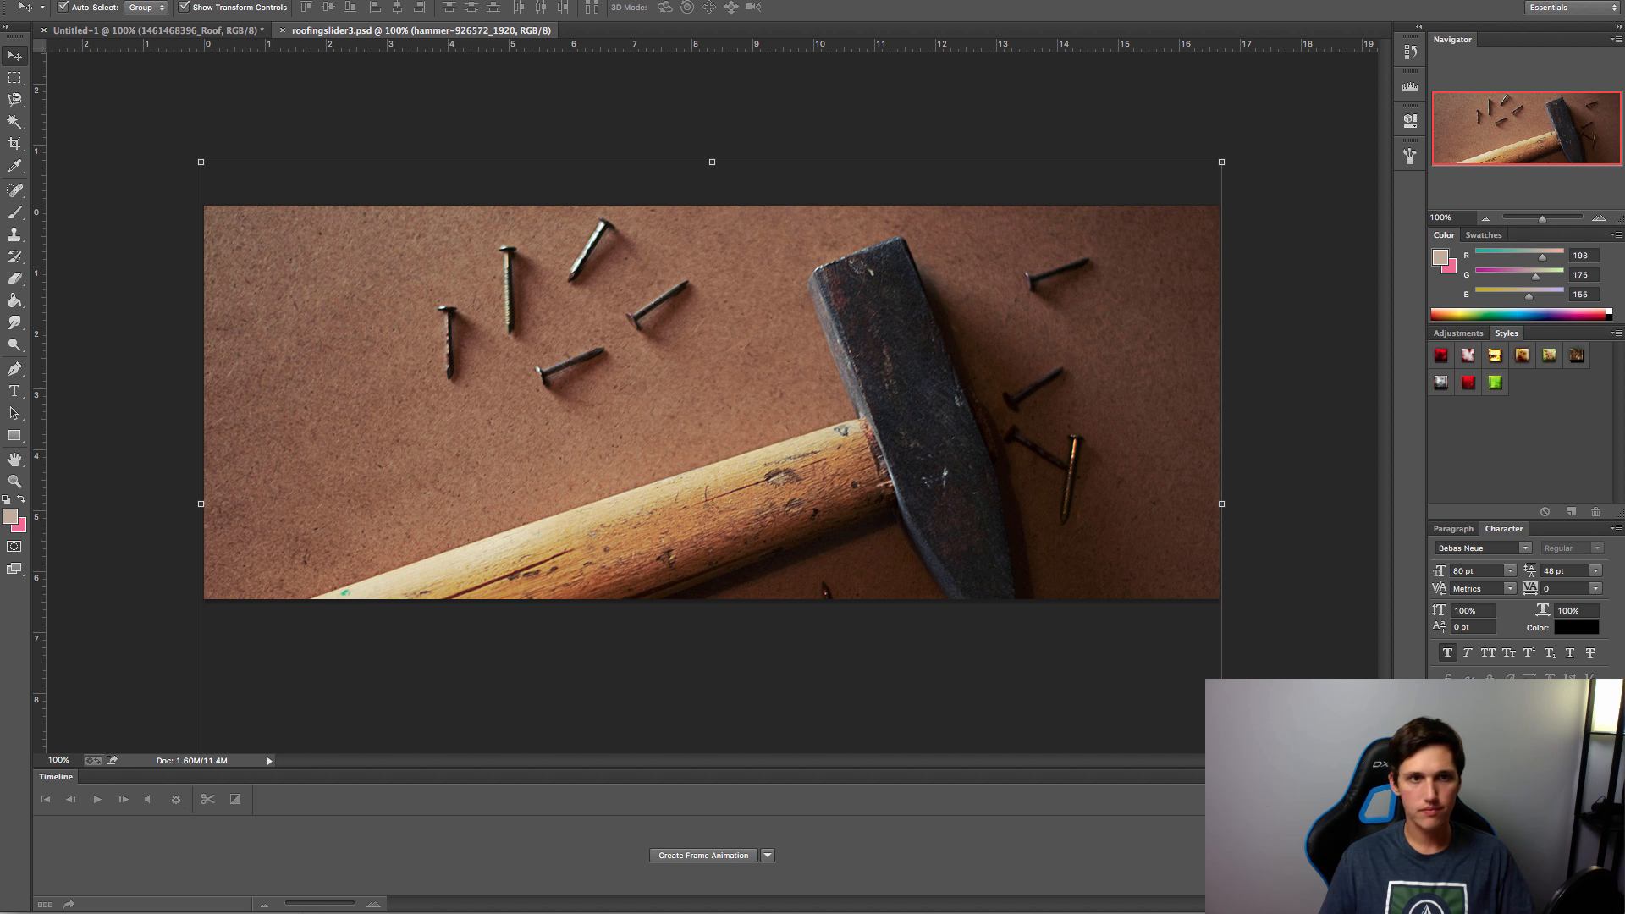
{"action": "left_click", "coordinate": [0, 0]}
{"action": "left_click", "coordinate": [0, 0]}
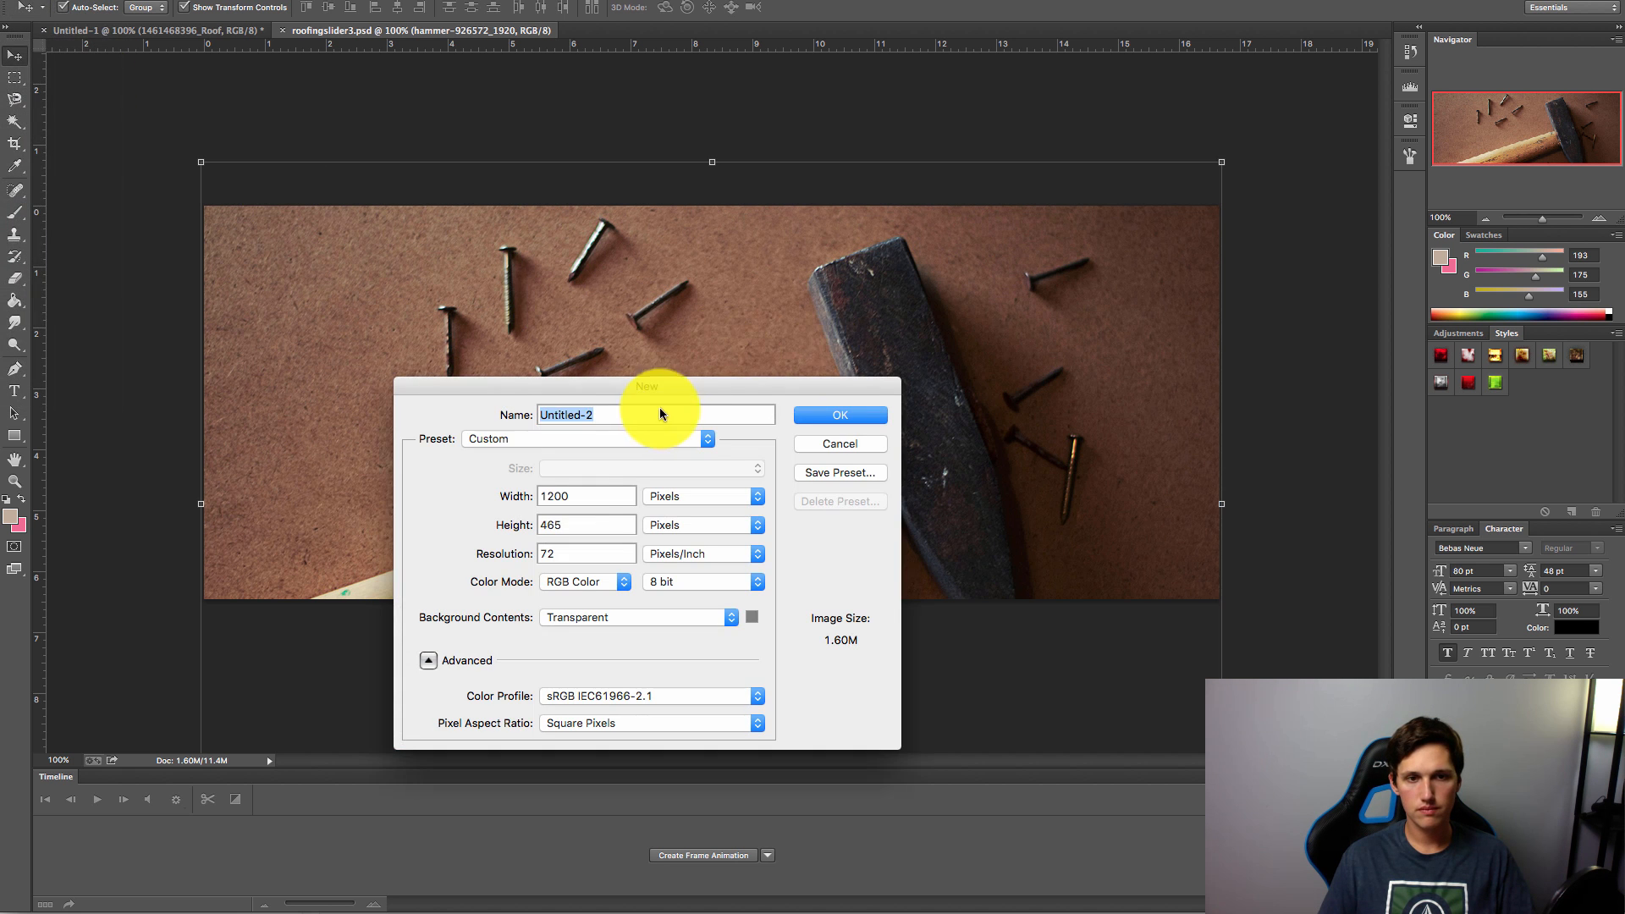
{"action": "double_click", "coordinate": [566, 494]}
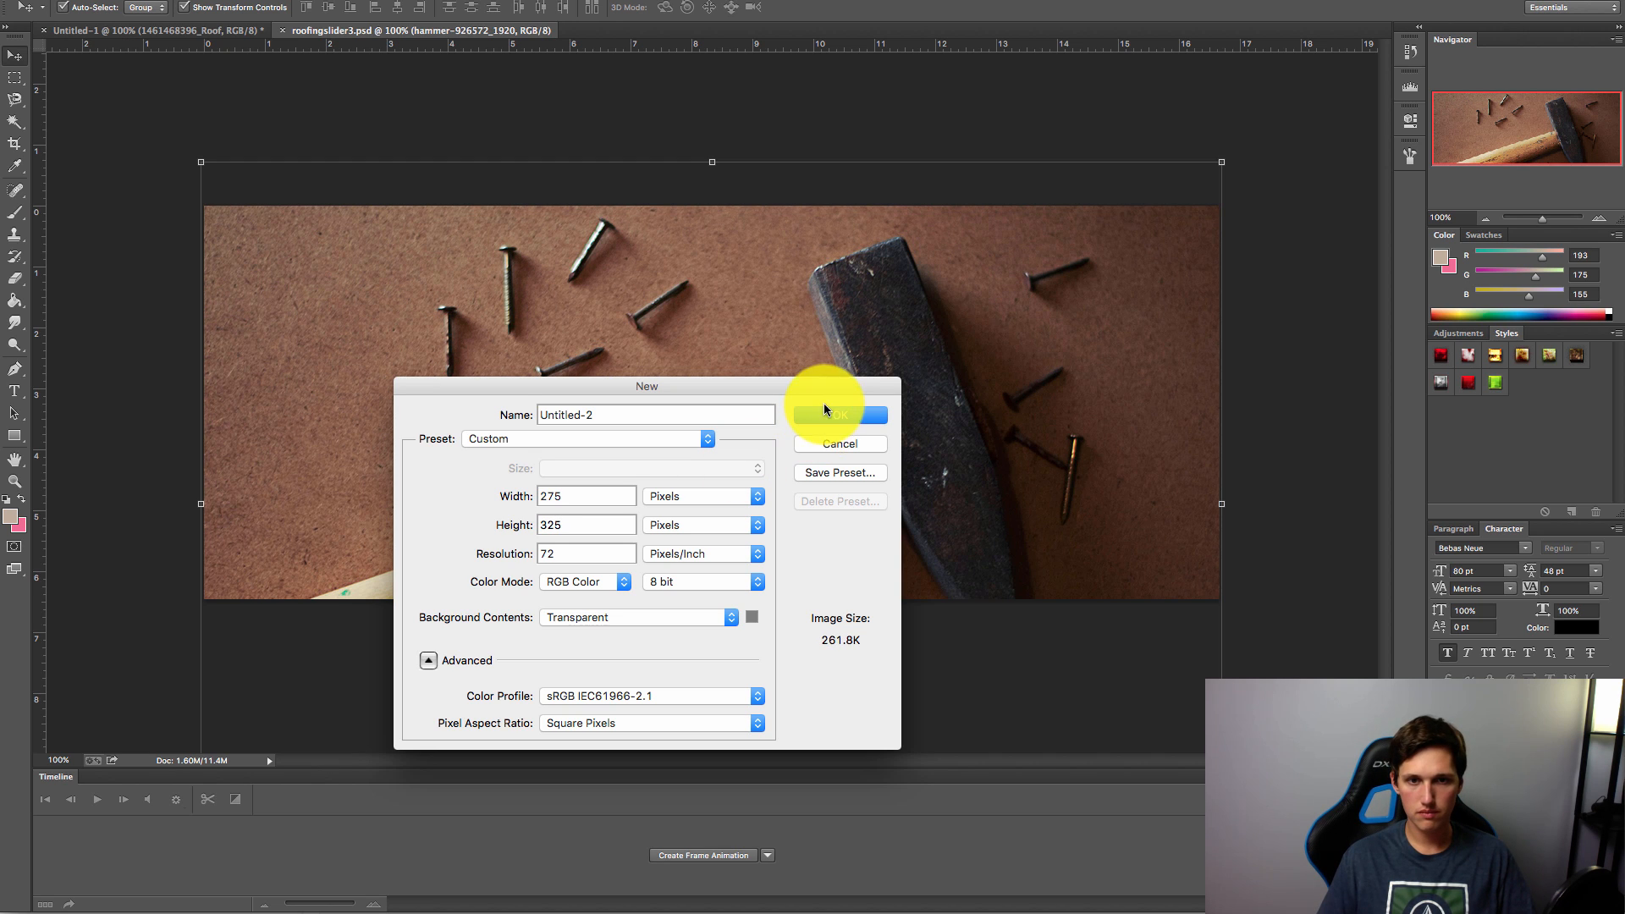
{"action": "left_click", "coordinate": [841, 416]}
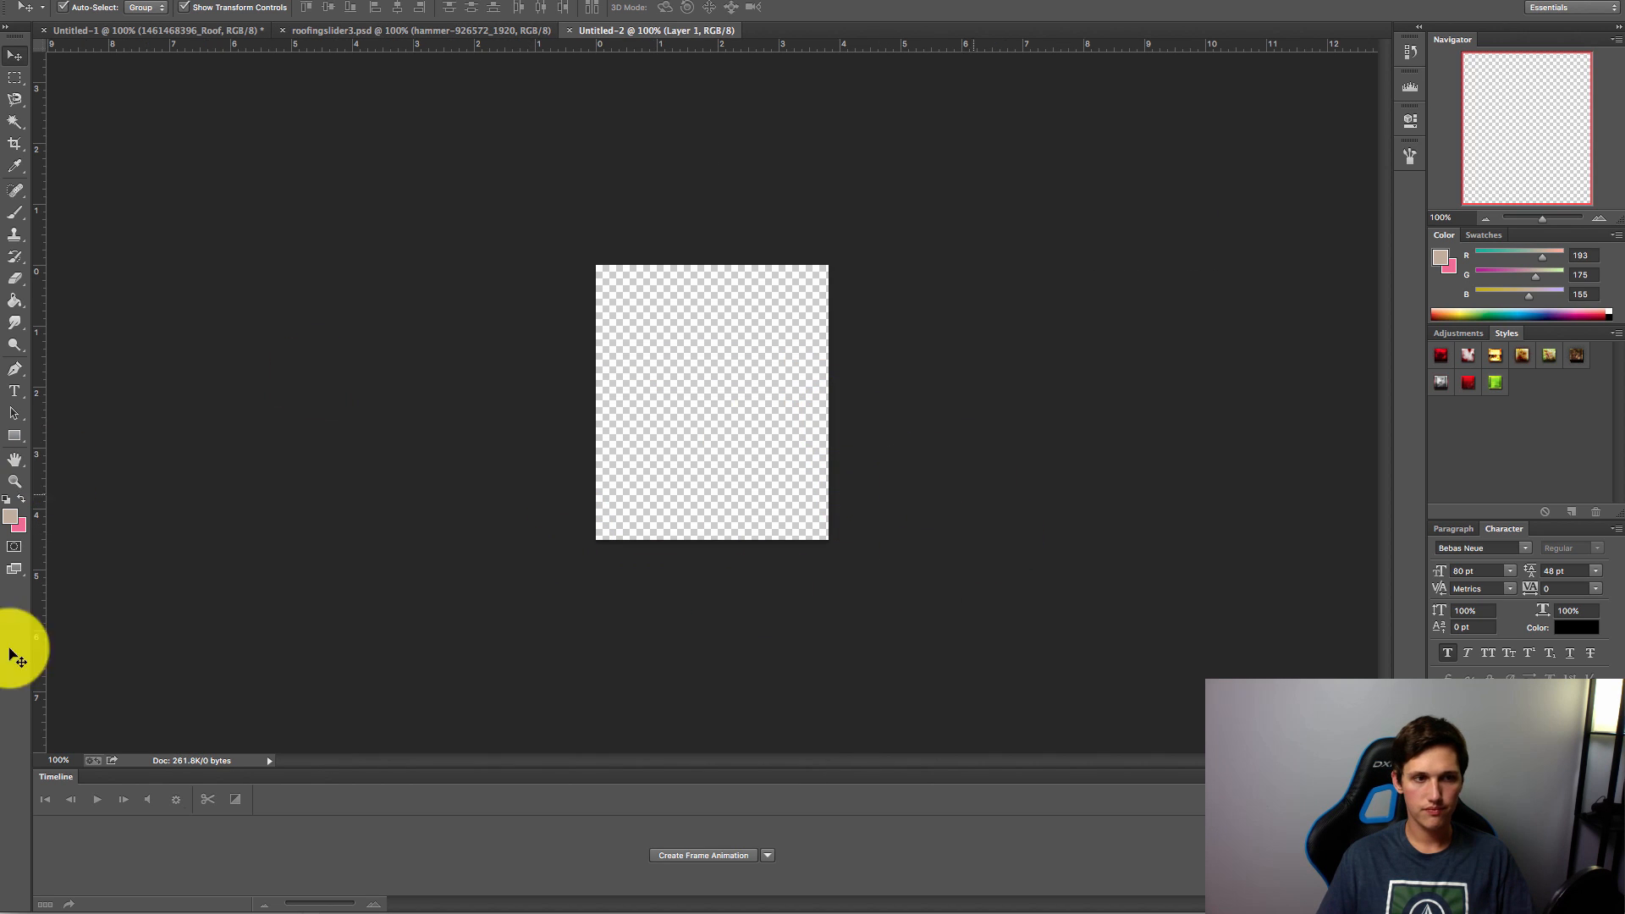
Step: Add a FREE QUOTE text layer near the top of the canvas
{"action": "left_click", "coordinate": [652, 311]}
{"action": "type", "text": "CALL "}
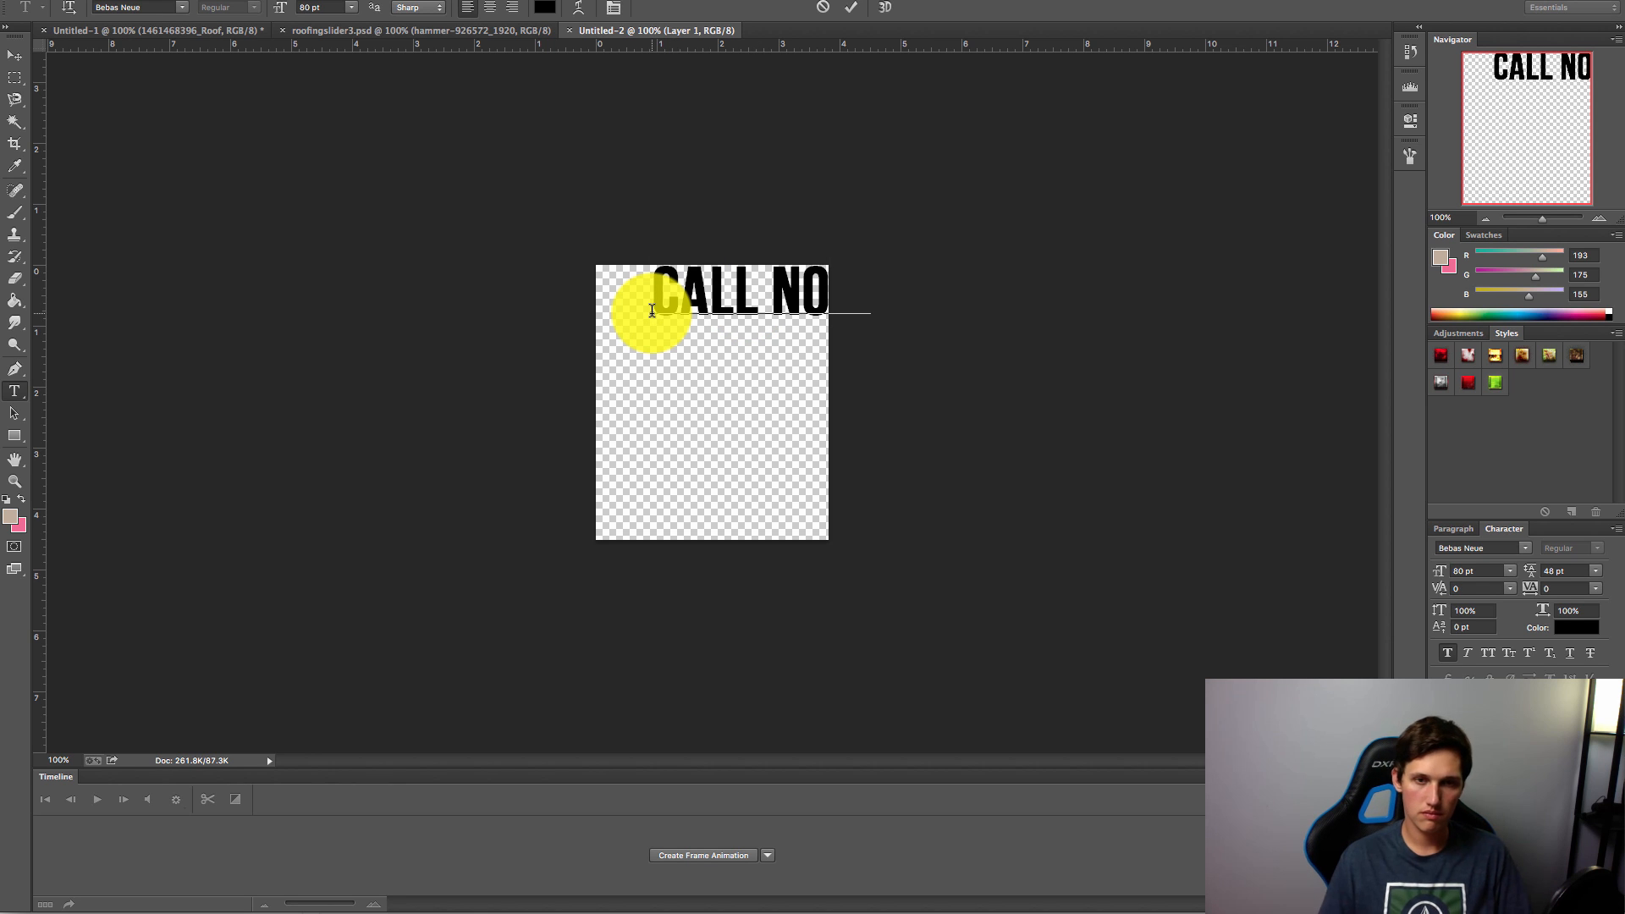
{"action": "type", "text": "NO"}
{"action": "key", "text": "ctrl+a"}
{"action": "type", "text": "F"}
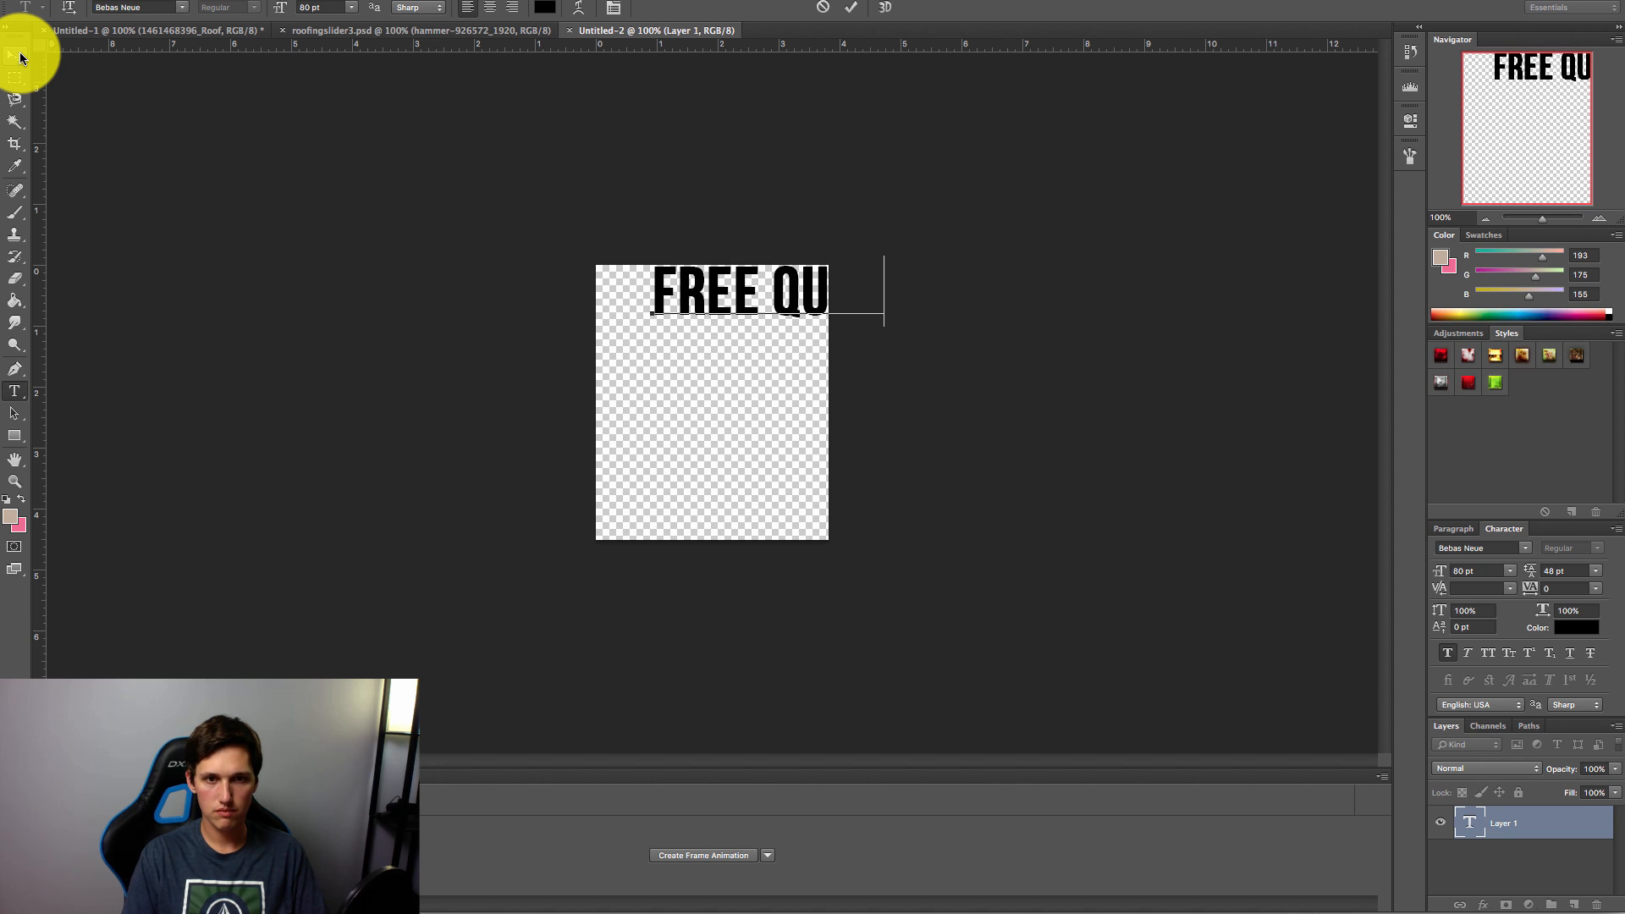
{"action": "left_click", "coordinate": [28, 59]}
Step: Set the FREE QUOTE heading to 60 pt and shift it left to fit
{"action": "left_click", "coordinate": [1479, 575]}
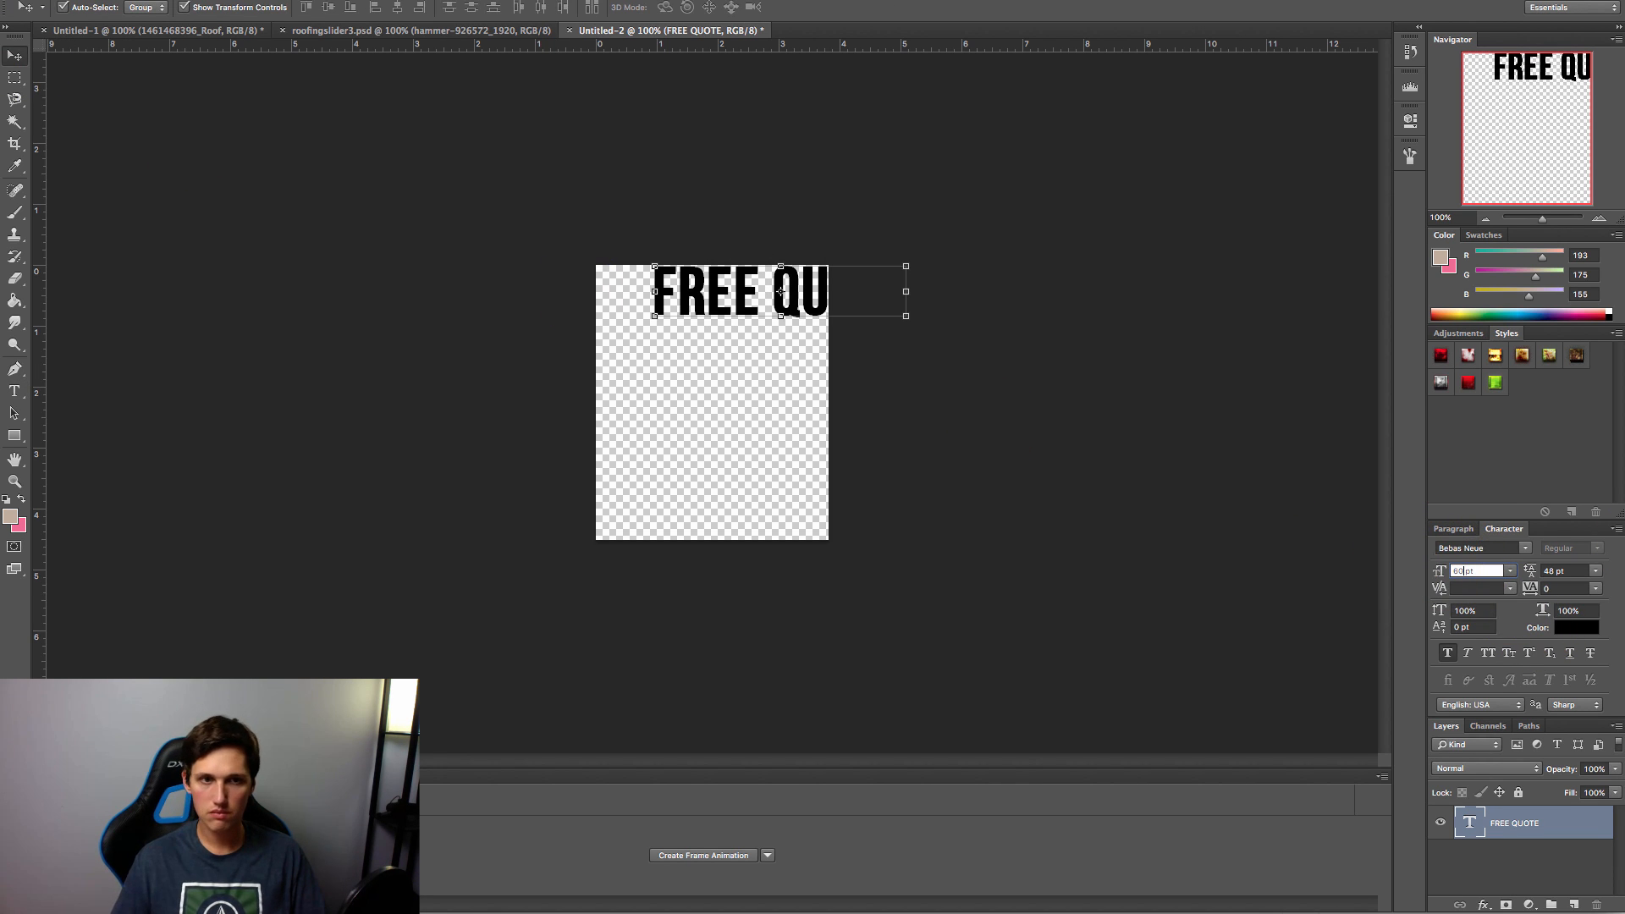
{"action": "type", "text": "60"}
{"action": "key", "text": "Return"}
{"action": "left_click_drag", "start_coordinate": [811, 302], "coordinate": [762, 296]}
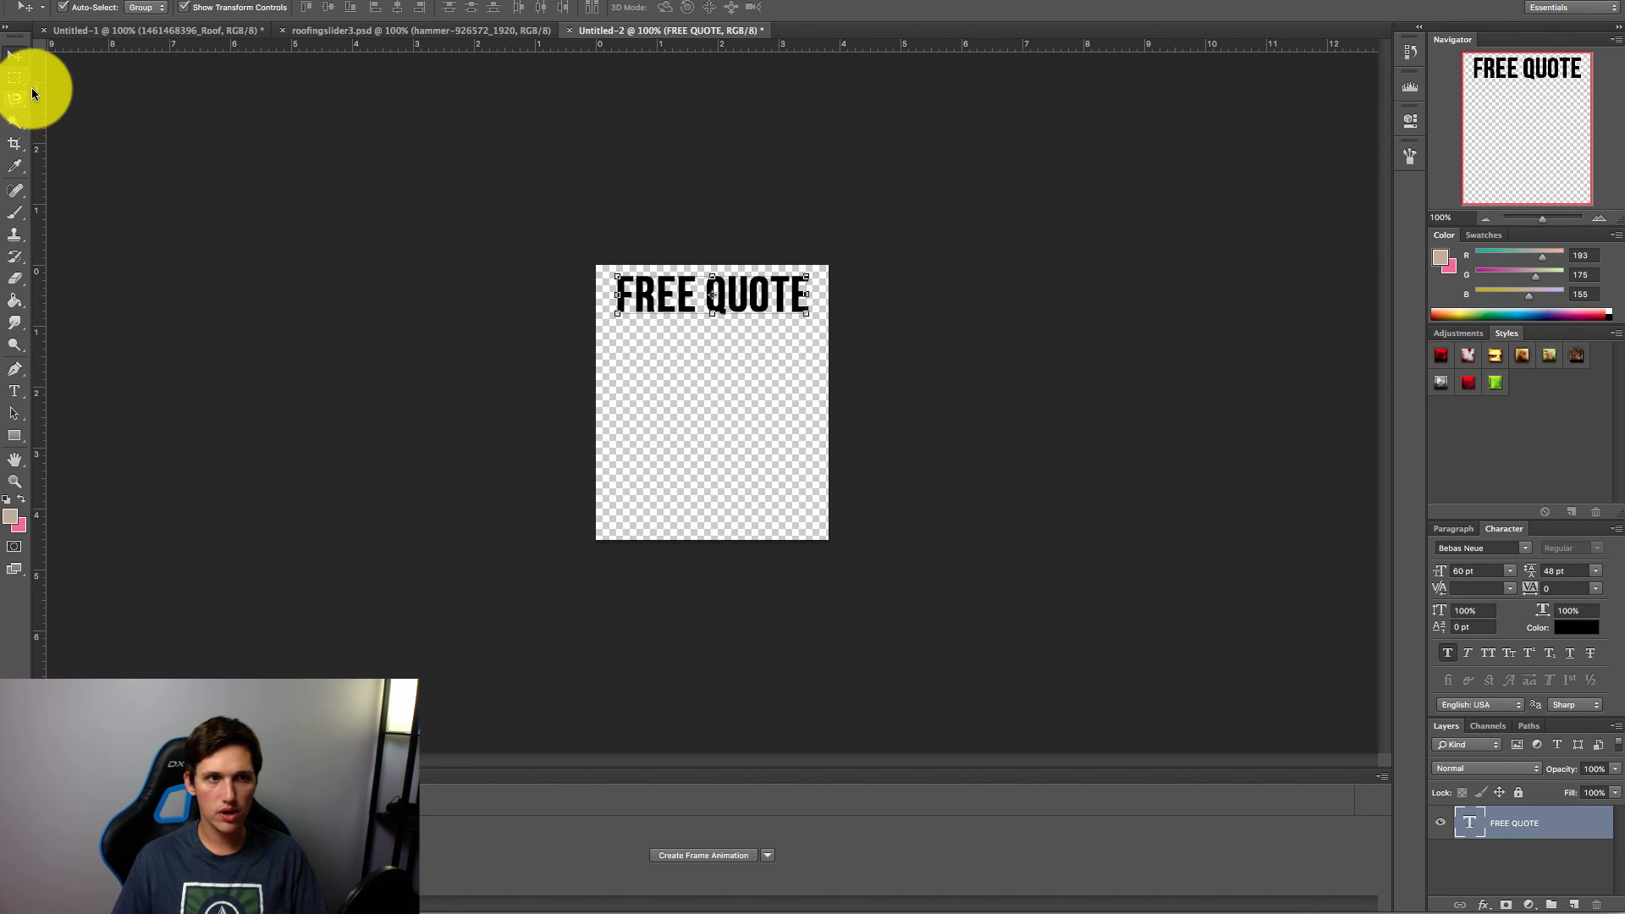
{"action": "left_click", "coordinate": [1248, 913]}
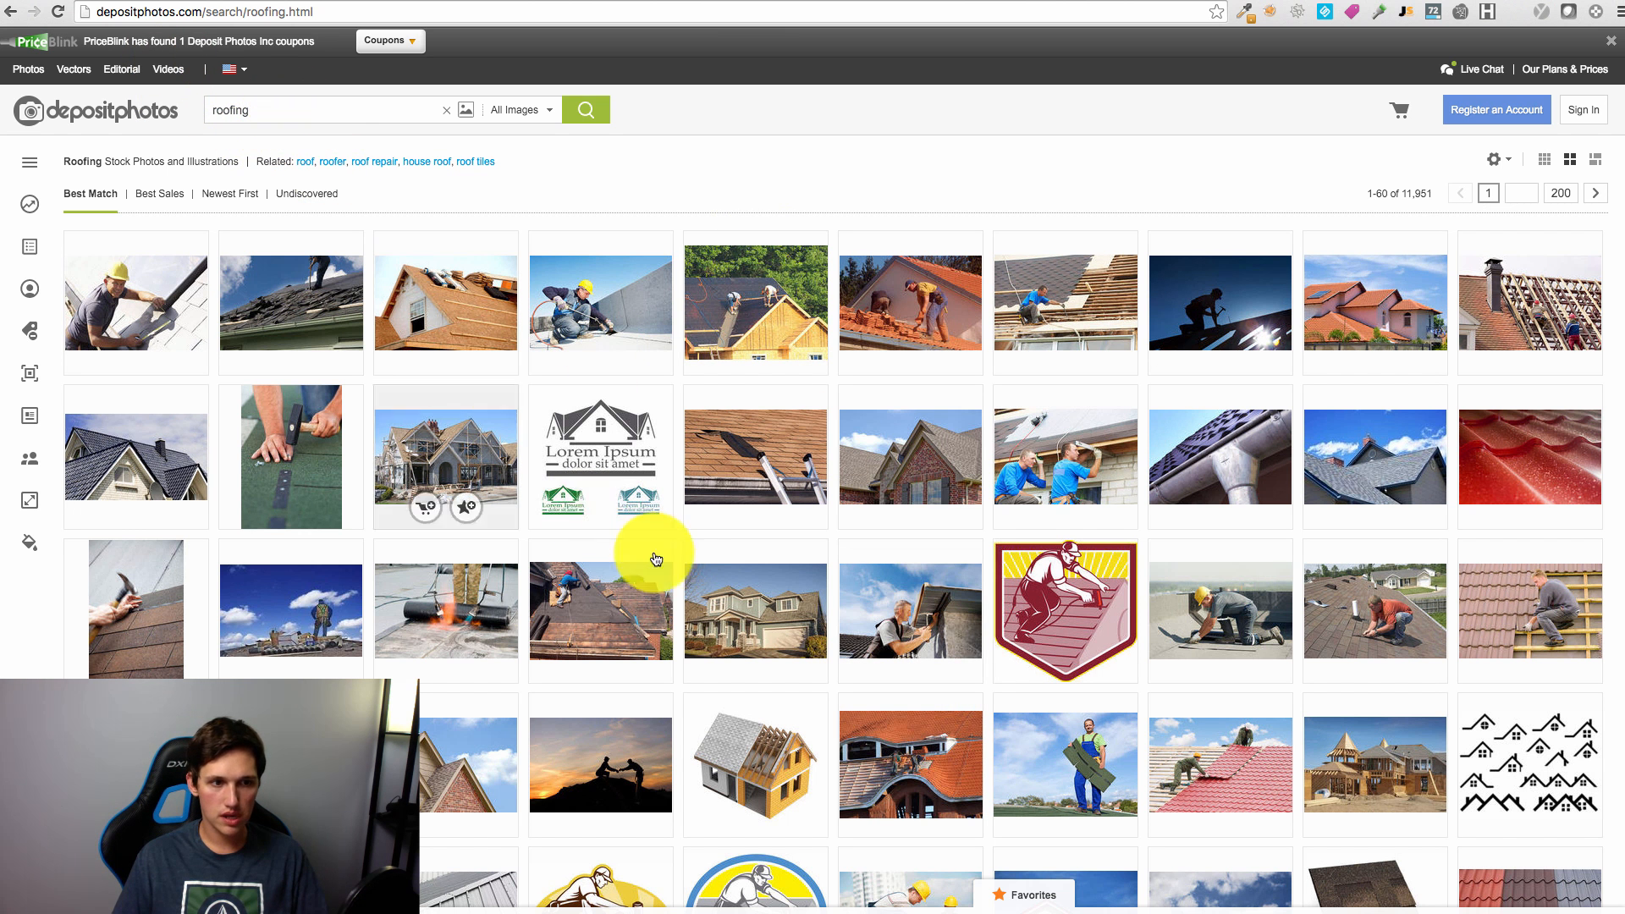
Step: Open the 'Hammer roof with slates' photo, choose size M and request the download
{"action": "left_click", "coordinate": [149, 562]}
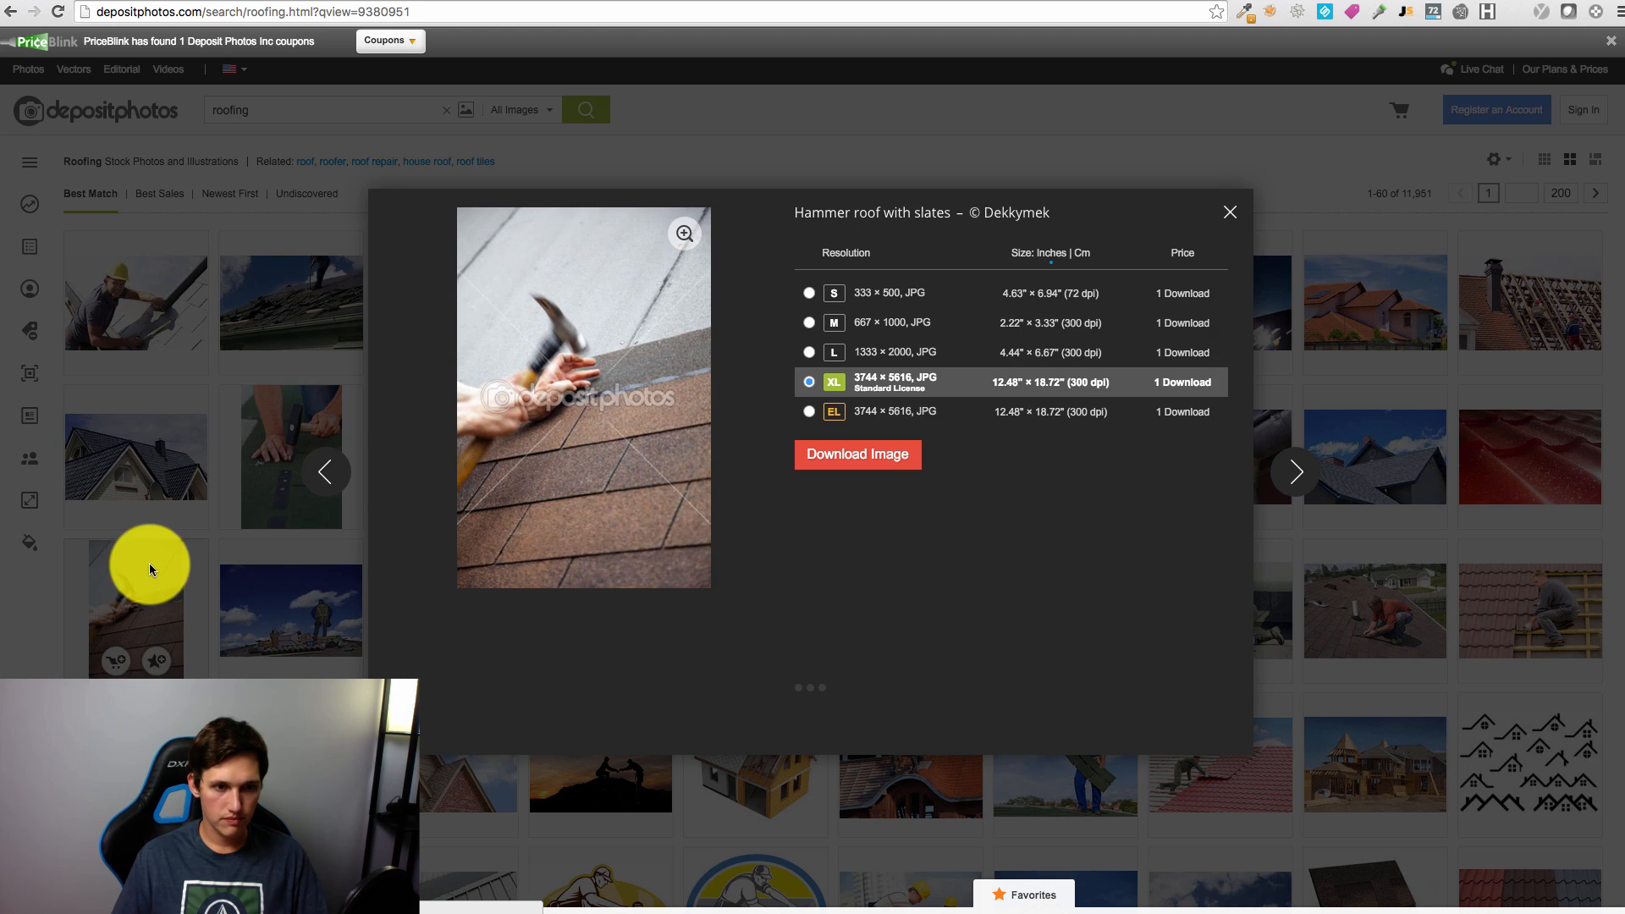
{"action": "left_click", "coordinate": [808, 294]}
{"action": "left_click", "coordinate": [838, 323]}
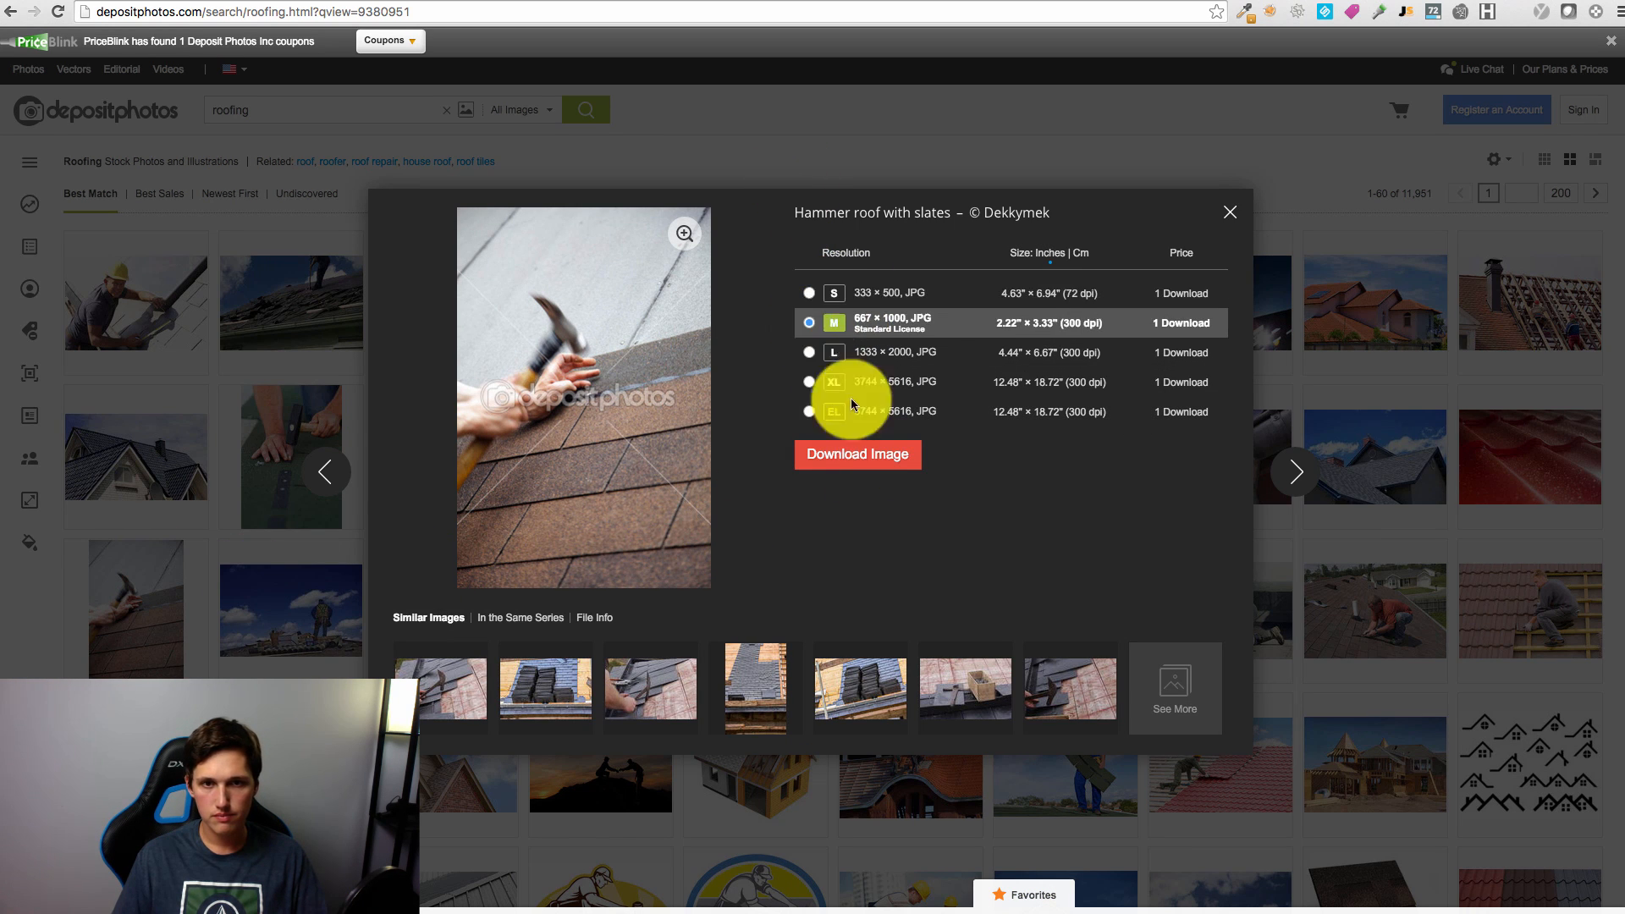
{"action": "left_click", "coordinate": [883, 454]}
{"action": "left_click", "coordinate": [902, 467]}
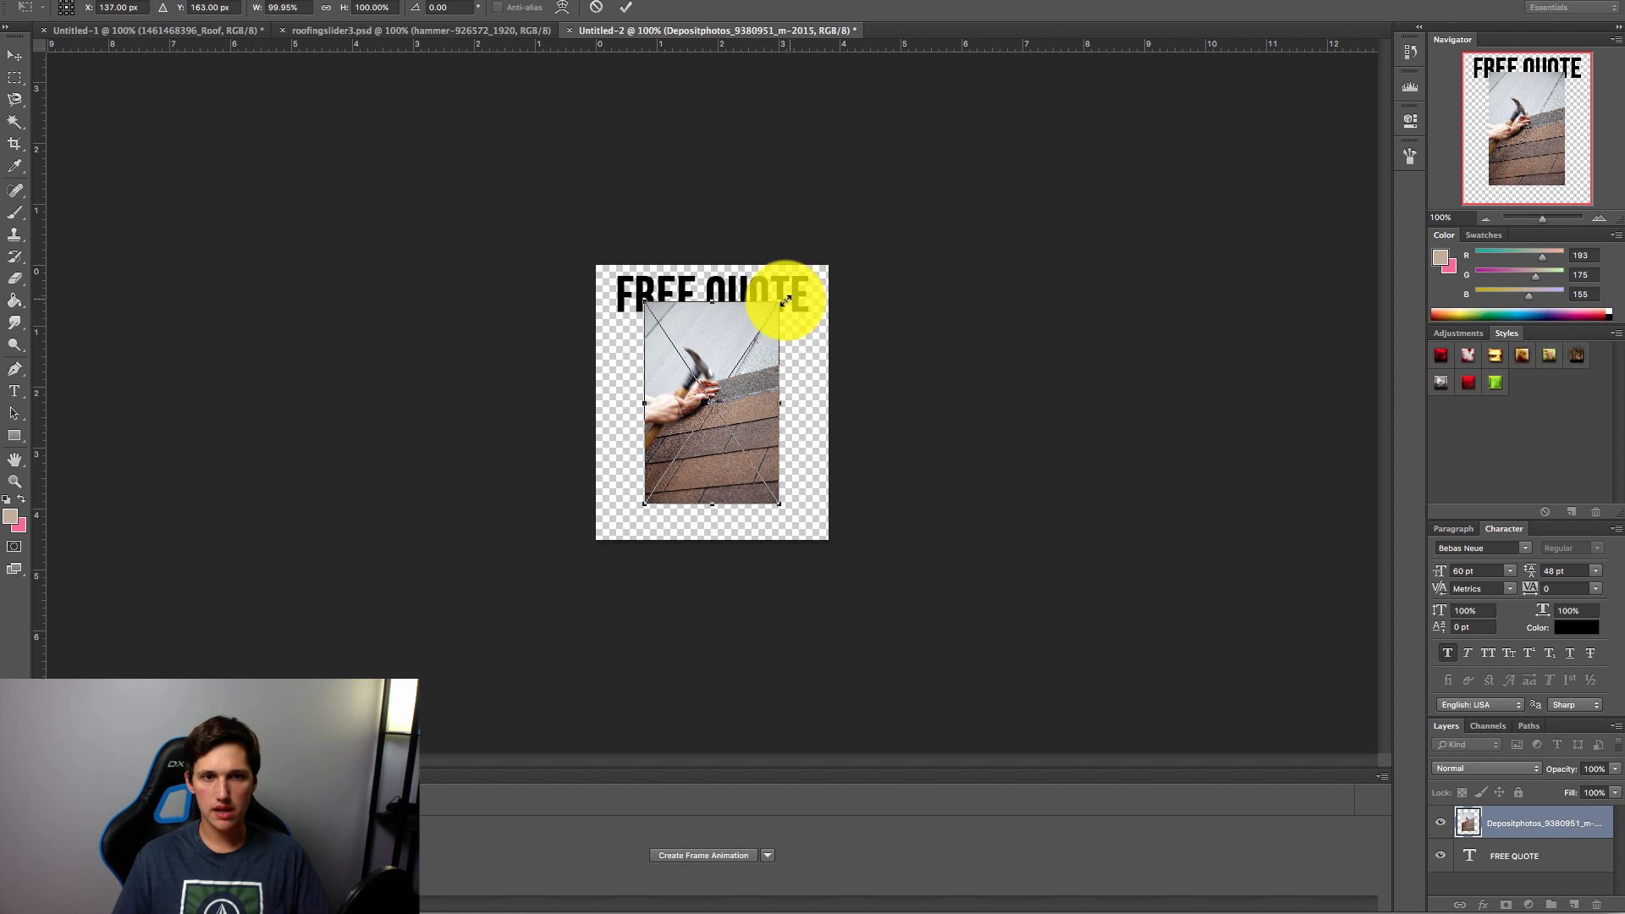
Step: Enlarge and position the placed hammer photo to cover the canvas
{"action": "left_click_drag", "start_coordinate": [786, 301], "coordinate": [1016, 213]}
{"action": "left_click_drag", "start_coordinate": [795, 354], "coordinate": [740, 446]}
{"action": "key", "text": "Return"}
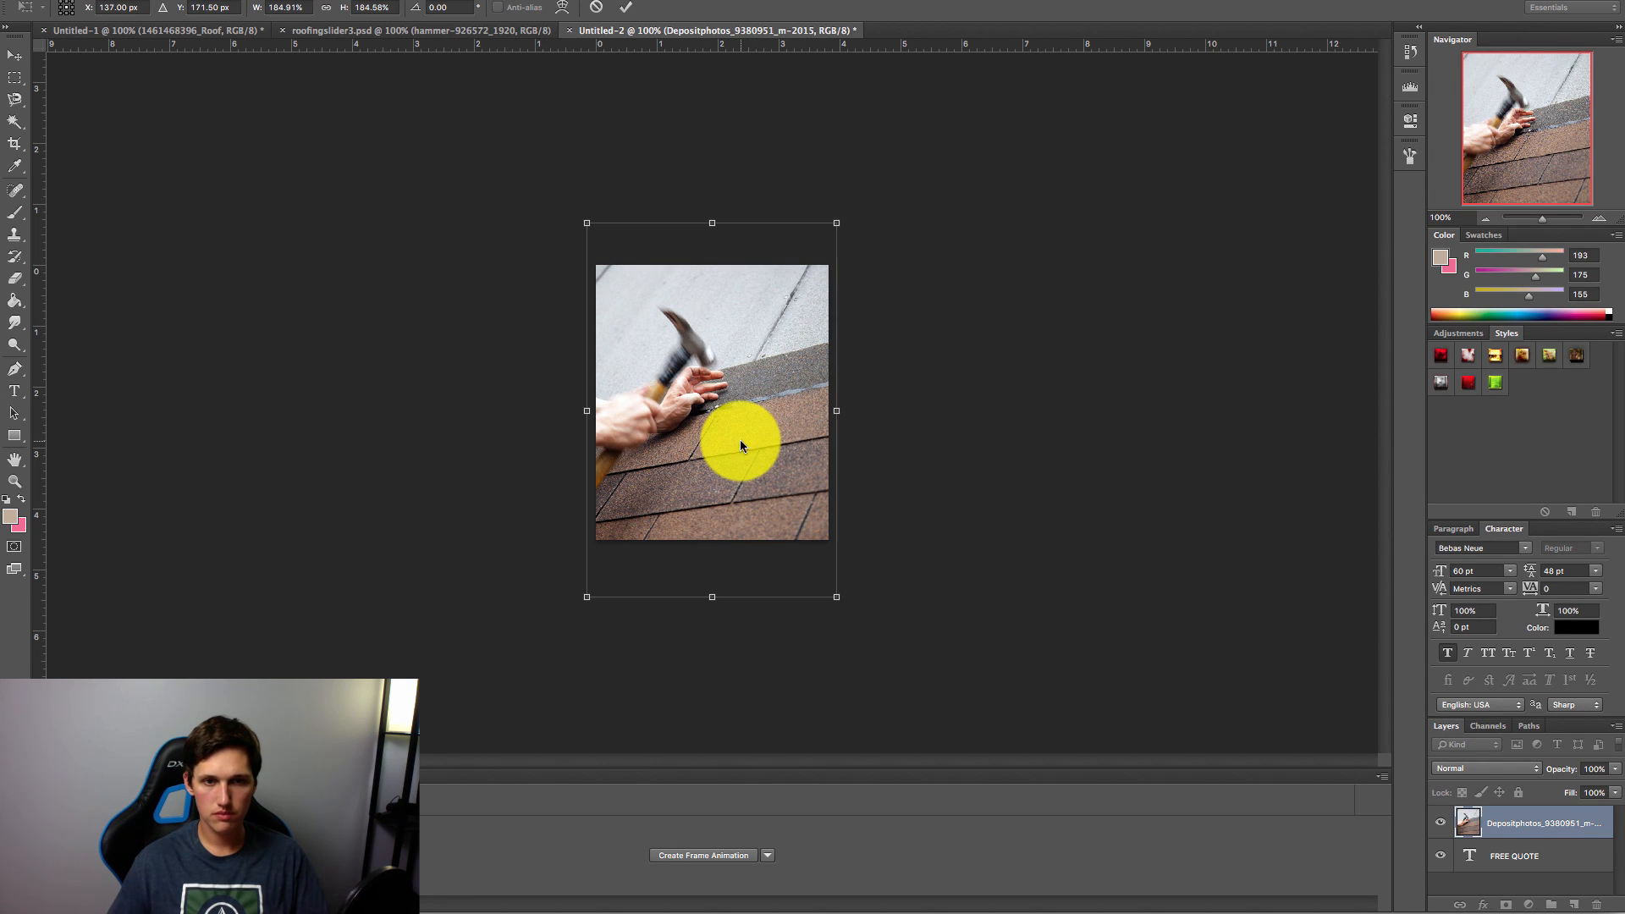
Step: Put the FREE QUOTE layer above the photo and nudge the photo down and right
{"action": "left_click_drag", "start_coordinate": [1562, 865], "coordinate": [1560, 817]}
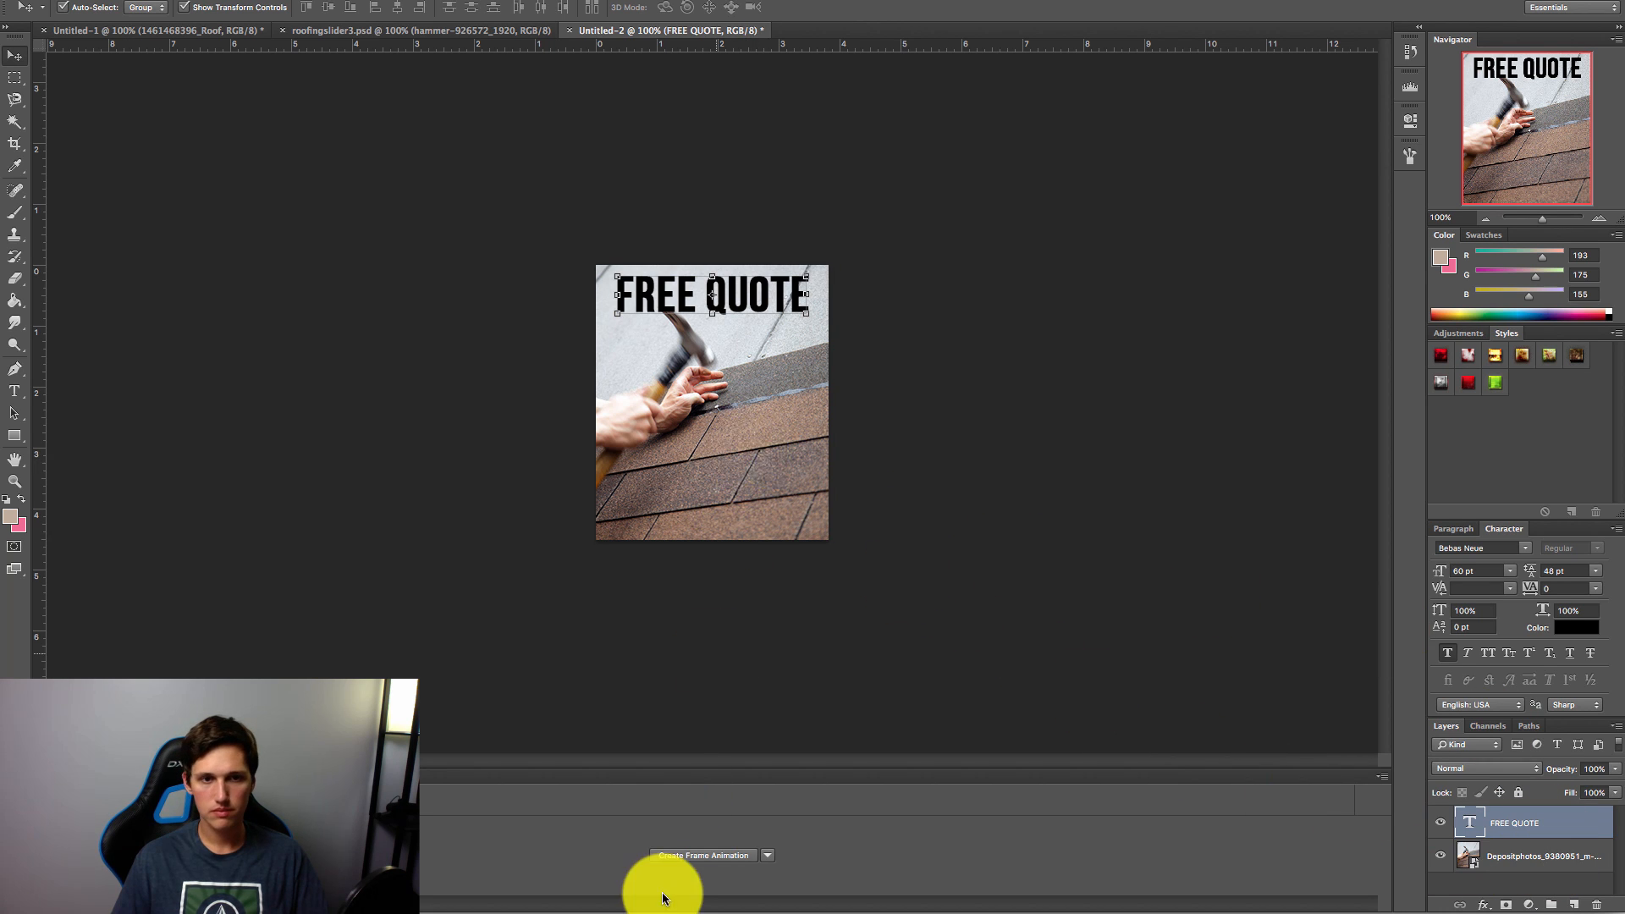
{"action": "left_click", "coordinate": [1558, 854]}
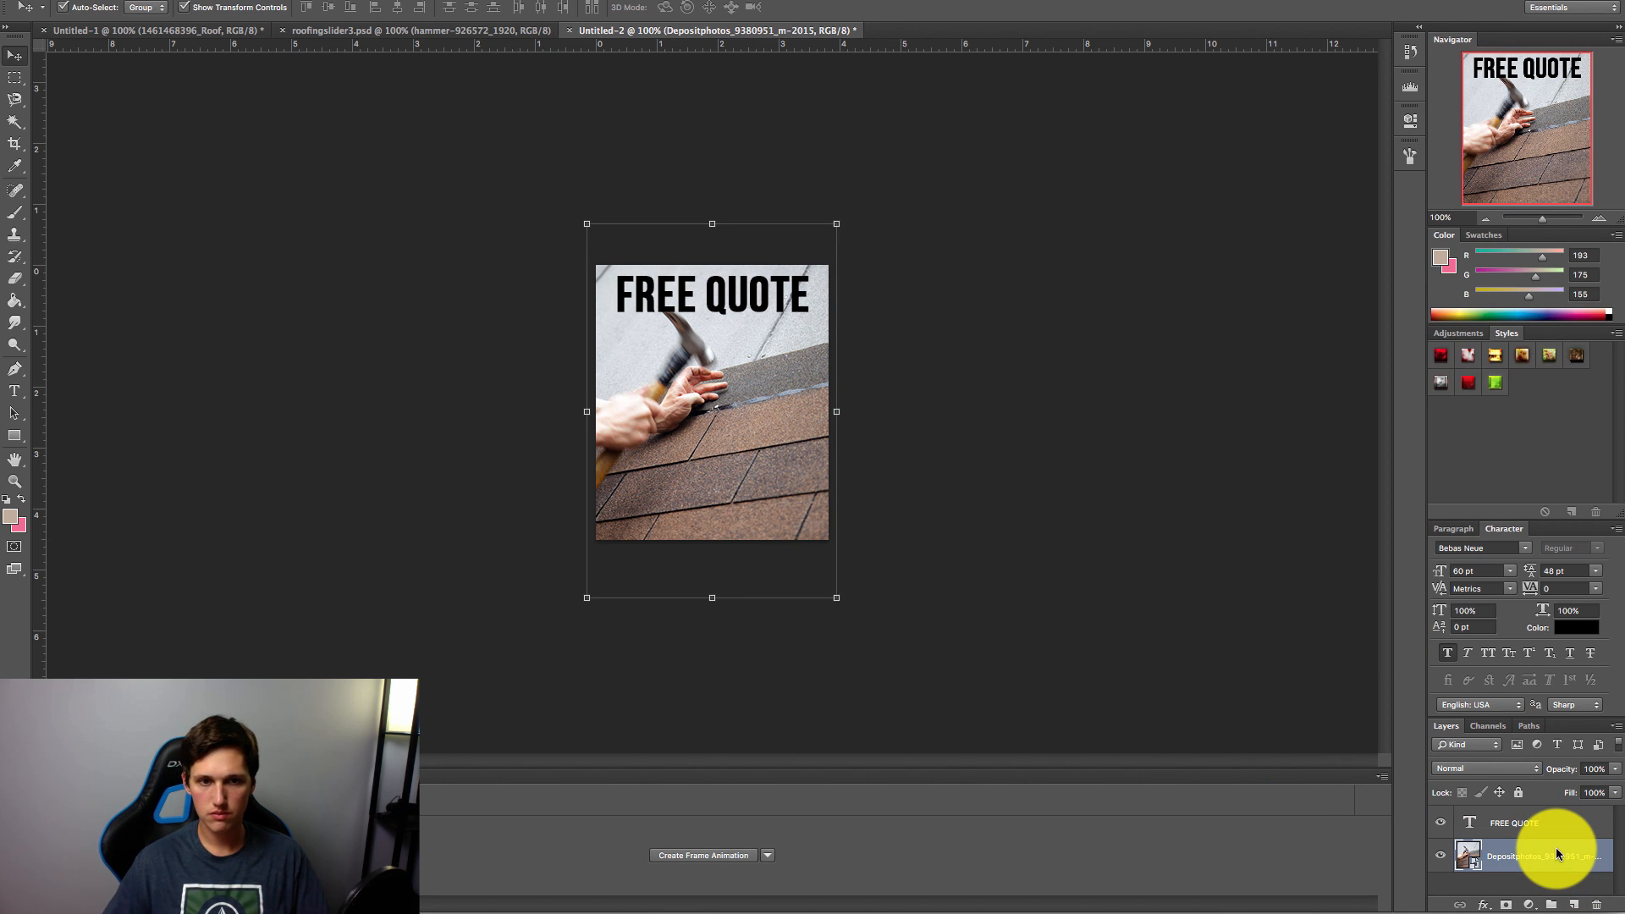
{"action": "key", "text": "Down"}
{"action": "key", "text": "Down"}
{"action": "key", "text": "Down"}
{"action": "key", "text": "Down"}
{"action": "key", "text": "Down"}
{"action": "key", "text": "Down"}
{"action": "key", "text": "Down"}
{"action": "key", "text": "Down"}
{"action": "key", "text": "Down"}
{"action": "key", "text": "Down"}
{"action": "key", "text": "Down"}
{"action": "key", "text": "Down"}
{"action": "key", "text": "Down"}
{"action": "key", "text": "Down"}
{"action": "key", "text": "Down"}
{"action": "key", "text": "Down"}
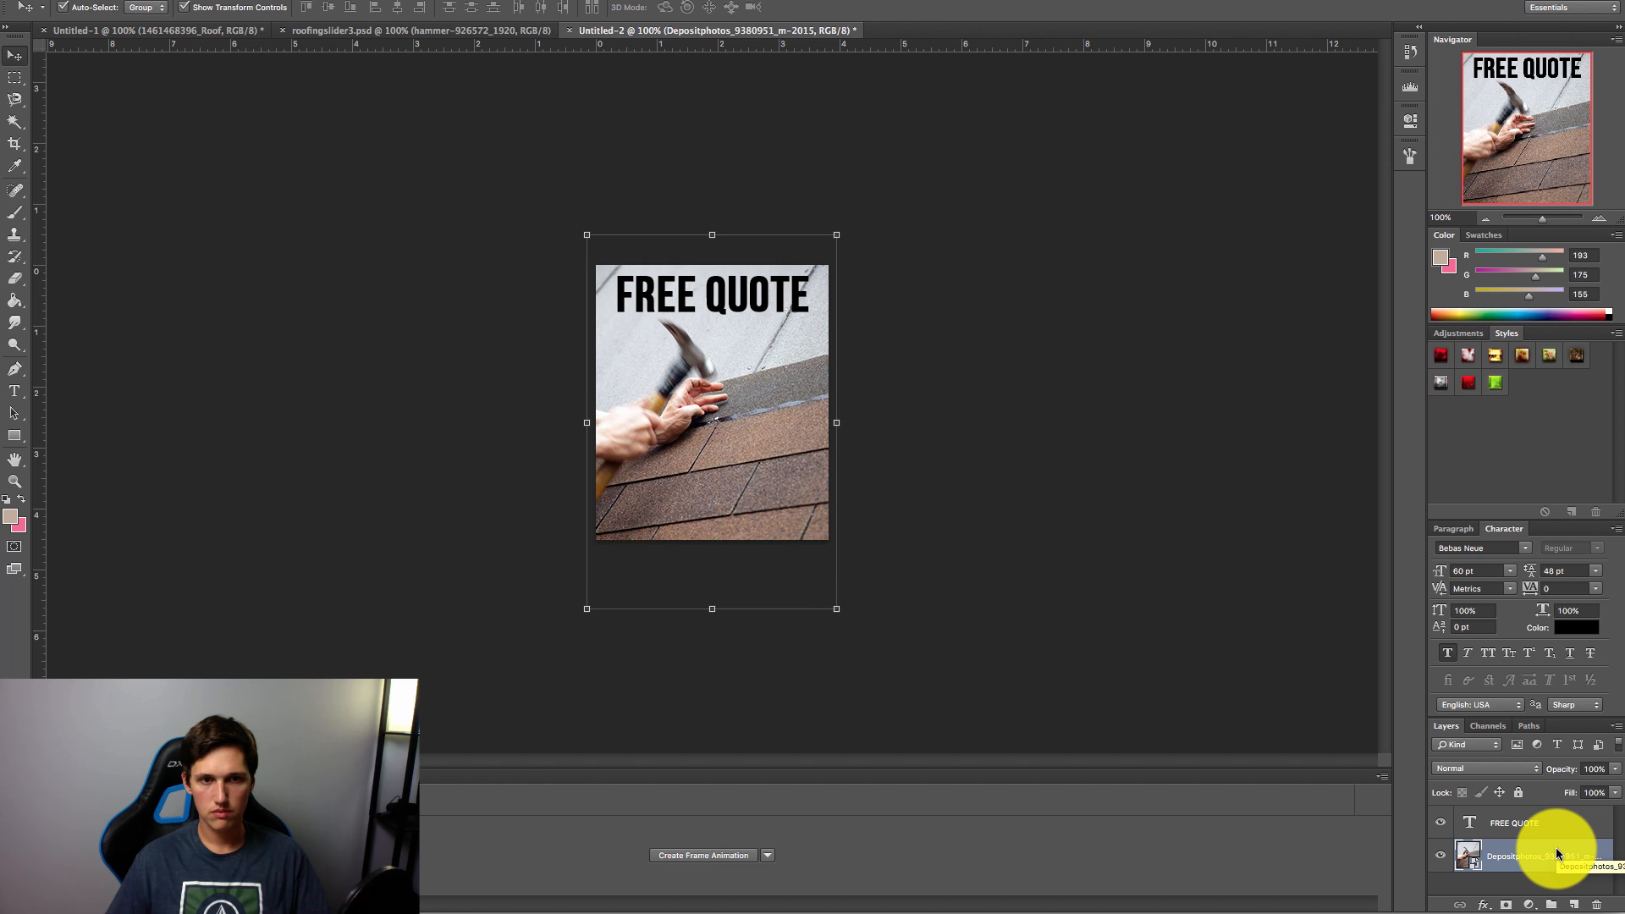
{"action": "key", "text": "Right"}
{"action": "key", "text": "Right"}
{"action": "key", "text": "Right"}
{"action": "key", "text": "Right"}
{"action": "key", "text": "Right"}
{"action": "key", "text": "Right"}
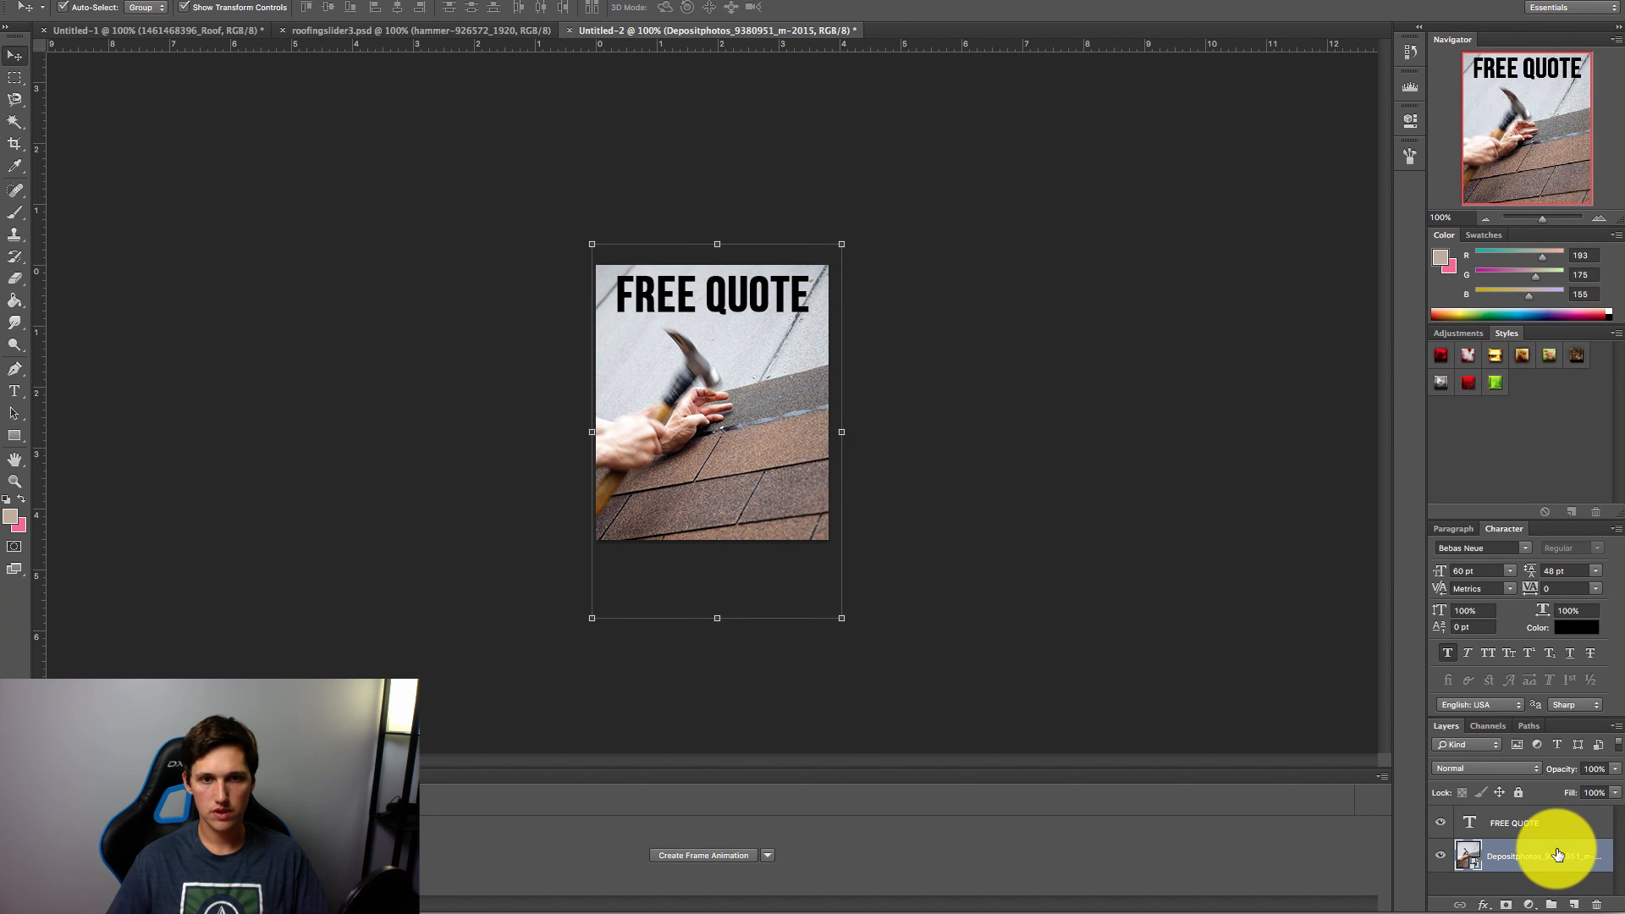
{"action": "left_click", "coordinate": [14, 79]}
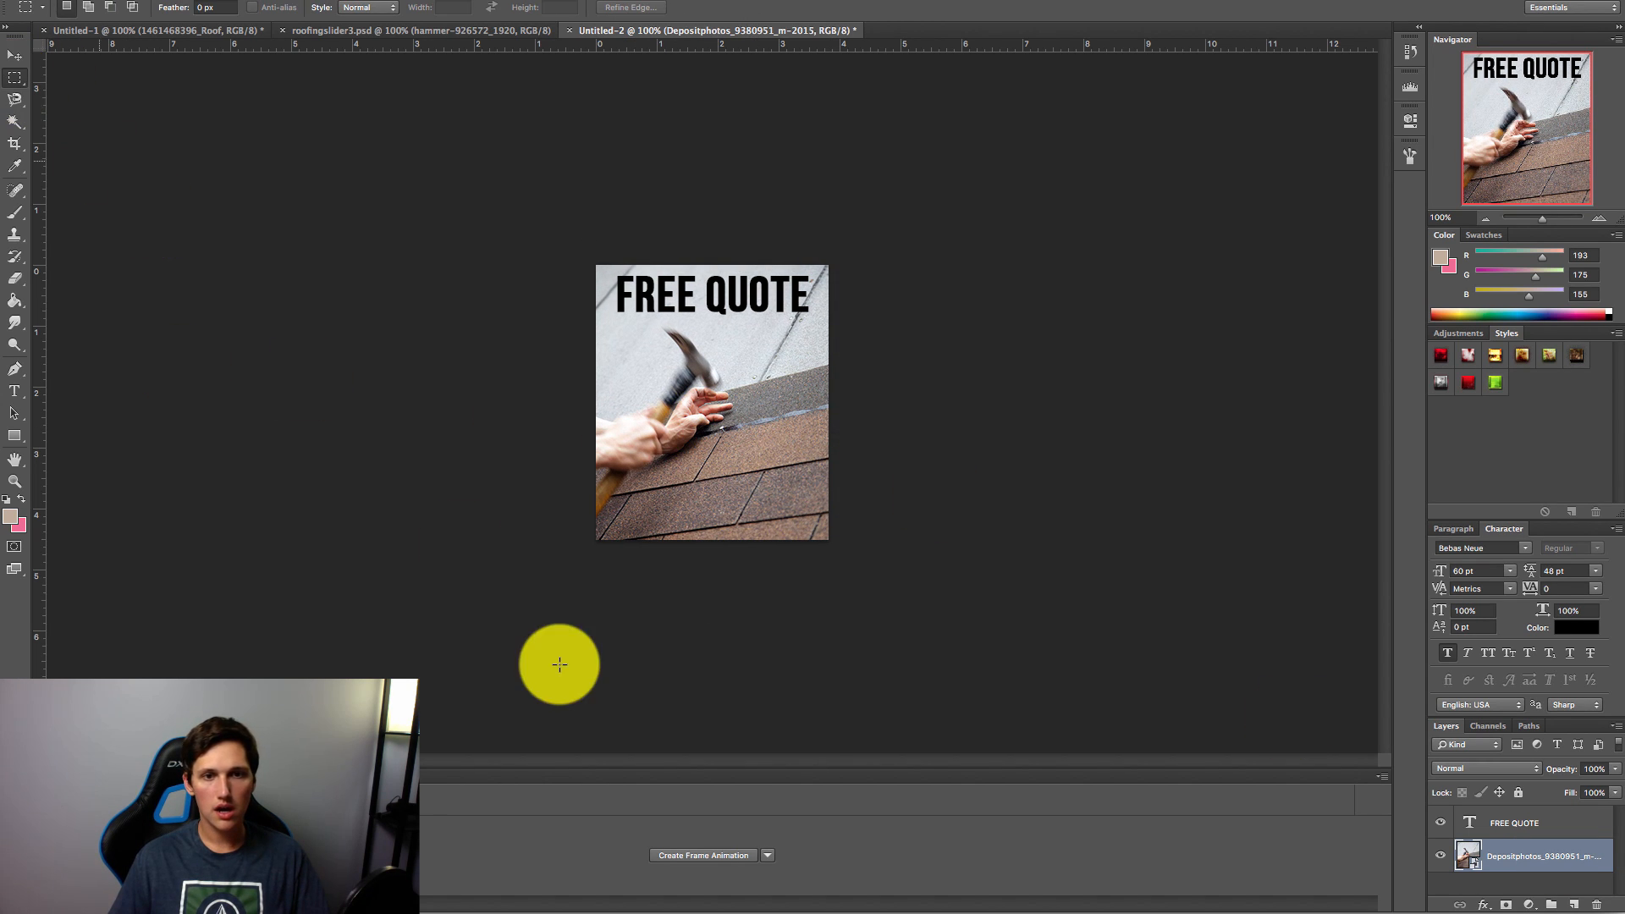
Step: Search Iconfinder for 'phone' and download a free handset icon as a 128 px PNG
{"action": "left_click", "coordinate": [1034, 898]}
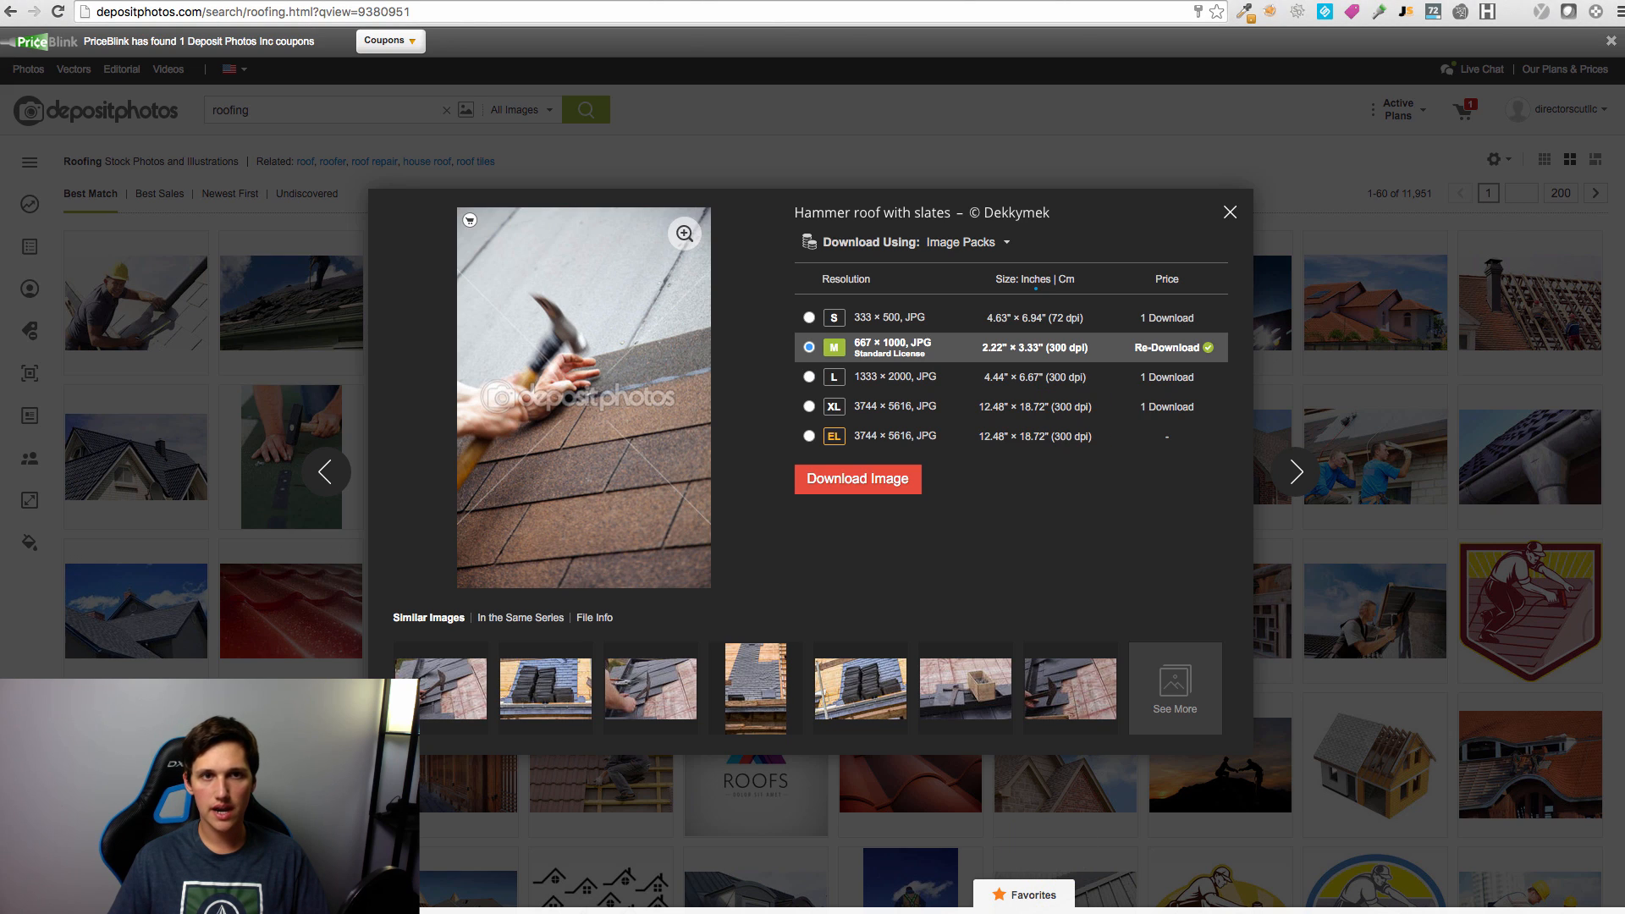
{"action": "left_click", "coordinate": [1090, 2]}
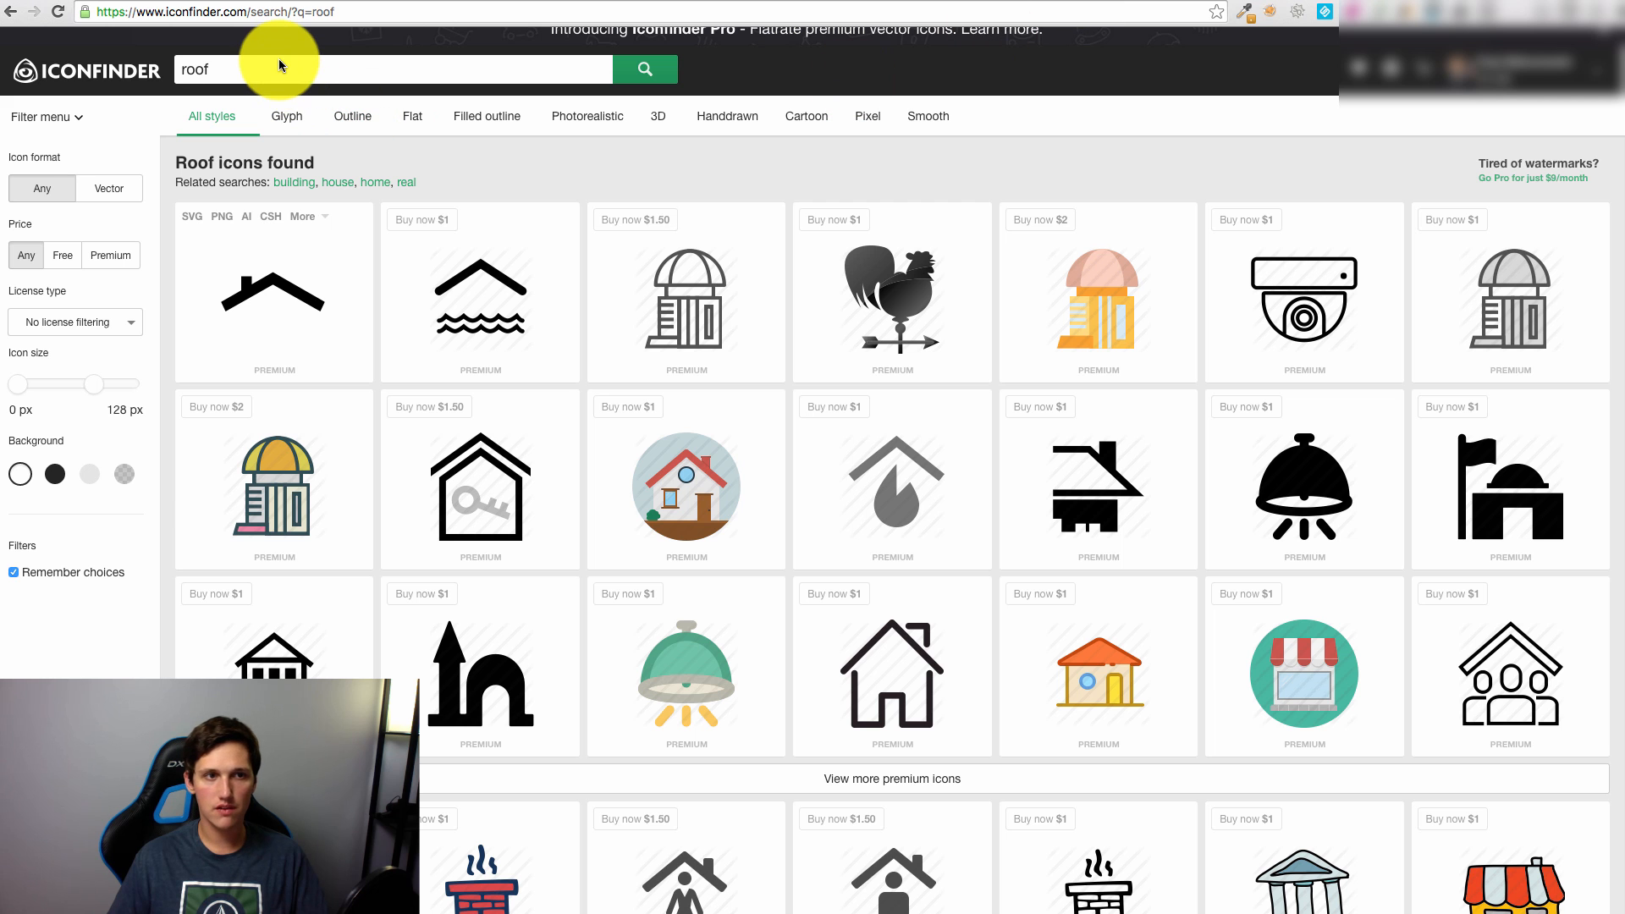
{"action": "type", "text": "phone"}
{"action": "key", "text": "Return"}
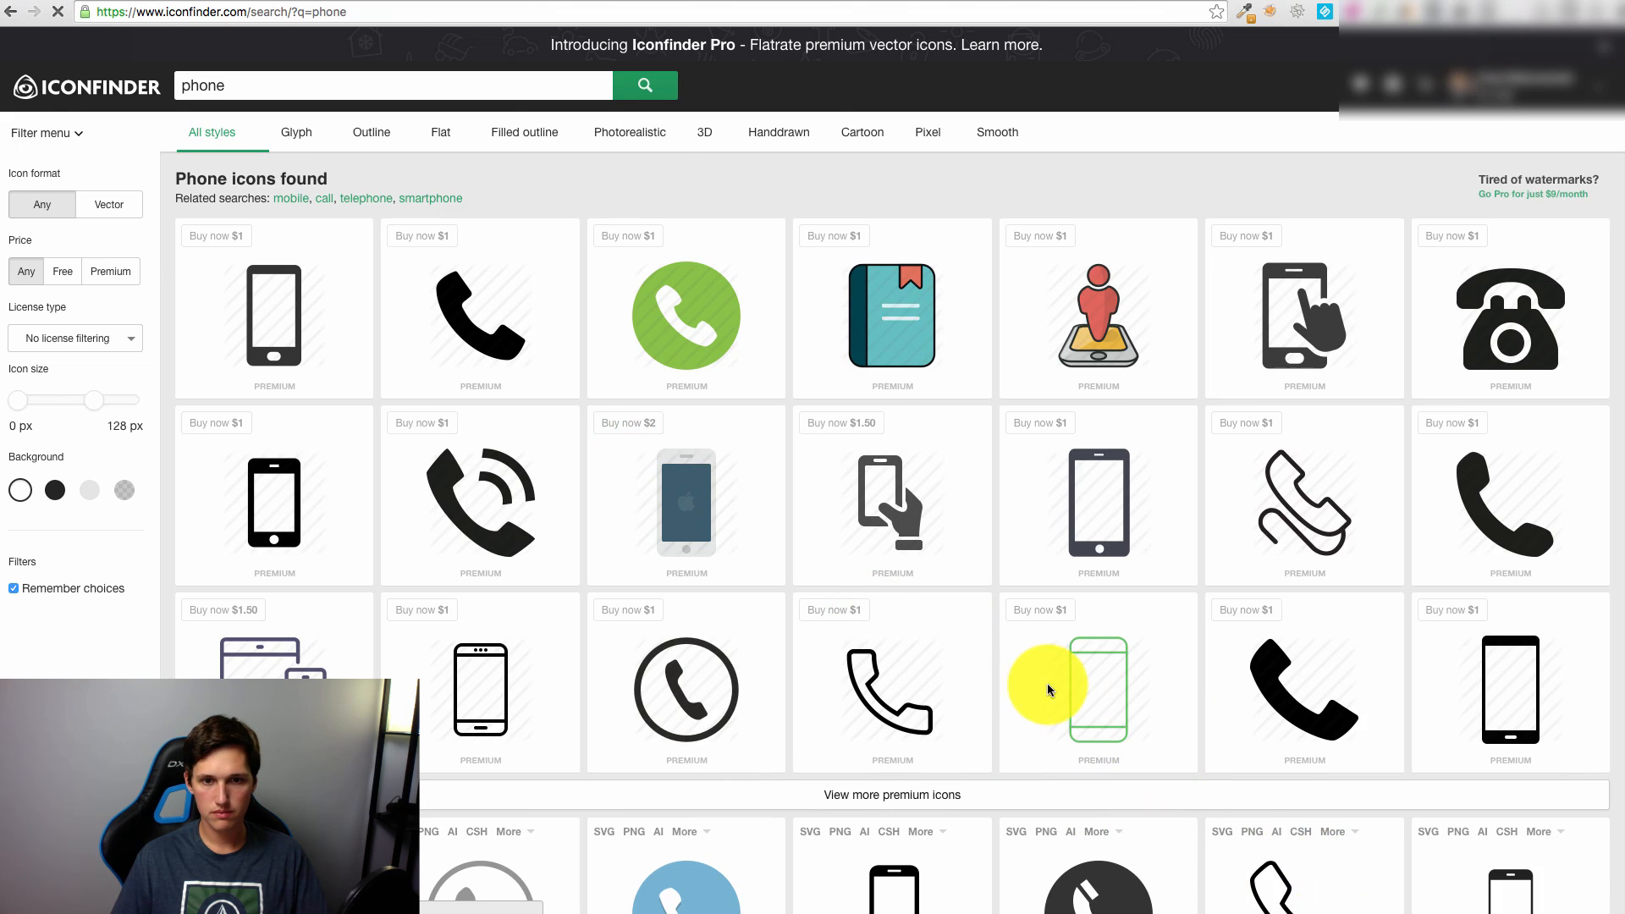
{"action": "scroll", "coordinate": [1050, 686], "scroll_direction": "down", "scroll_amount": 4}
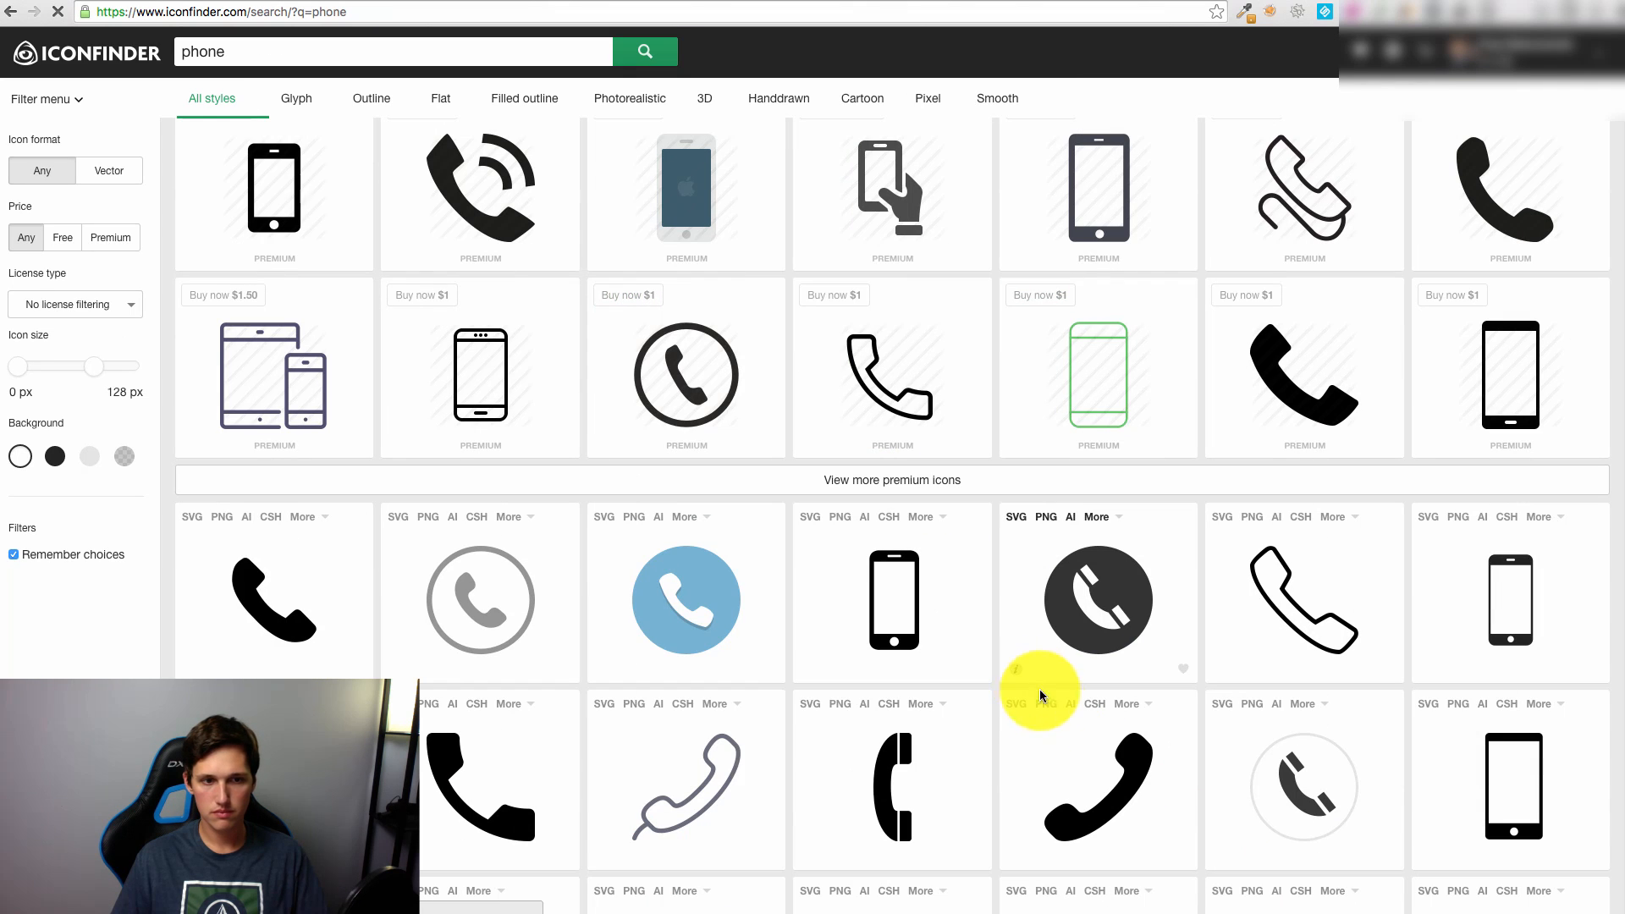
{"action": "left_click", "coordinate": [252, 610]}
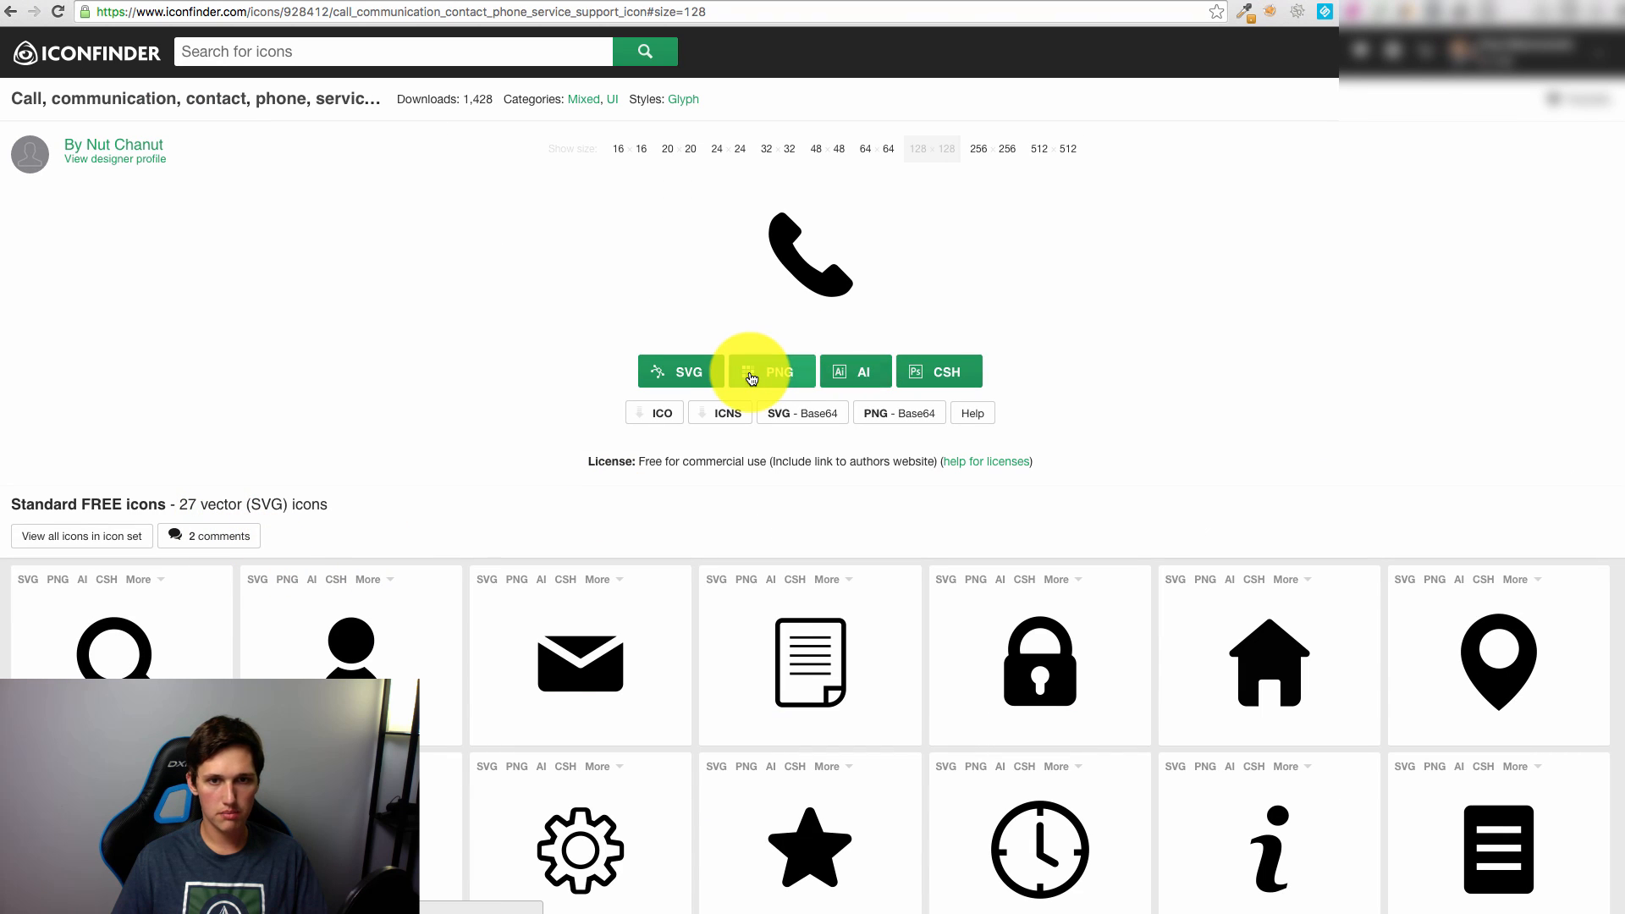
{"action": "left_click", "coordinate": [751, 372]}
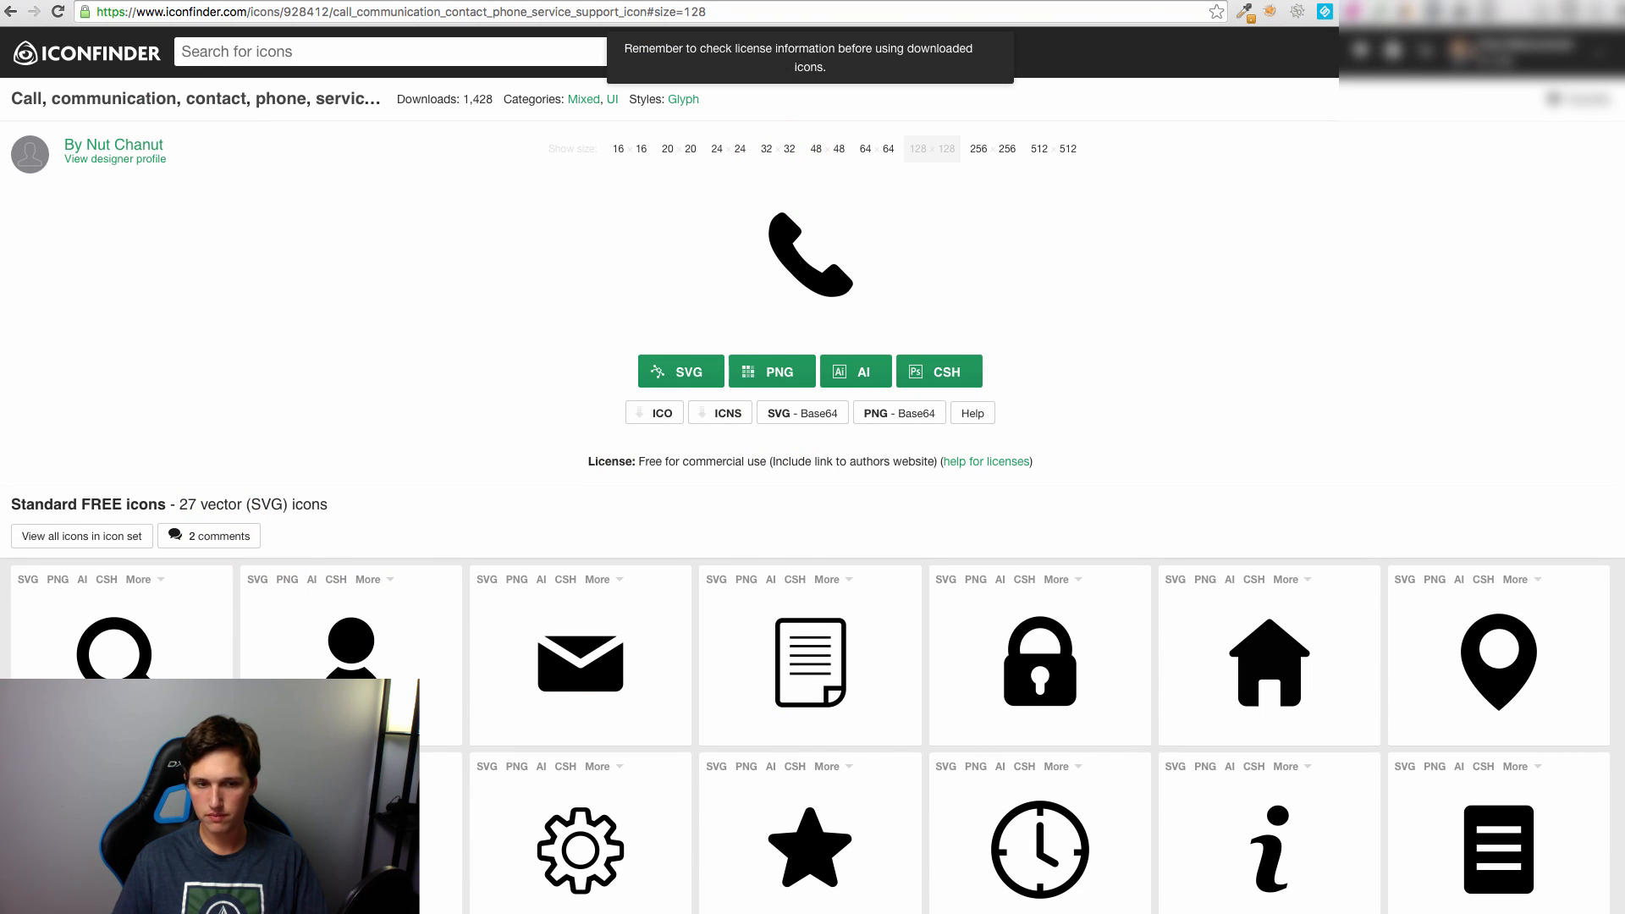
{"action": "key", "text": "super+Tab"}
Step: Place the downloaded phone icon on the canvas and move it toward the bottom
{"action": "left_click_drag", "start_coordinate": [676, 495], "coordinate": [663, 556]}
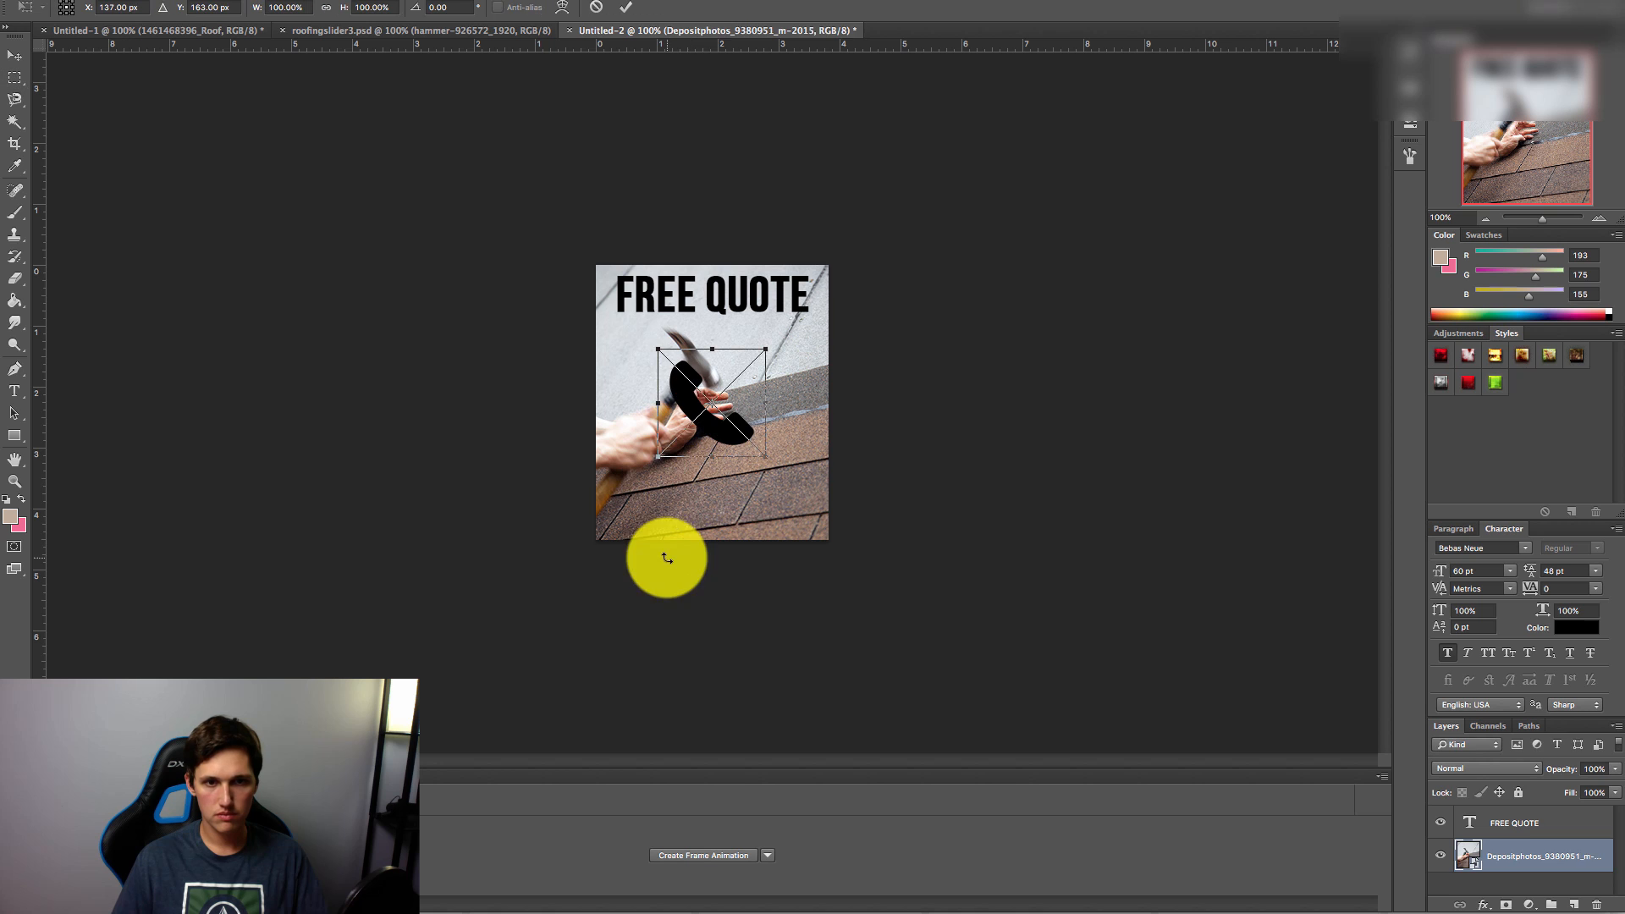
{"action": "left_click_drag", "start_coordinate": [711, 420], "coordinate": [624, 355]}
{"action": "left_click_drag", "start_coordinate": [699, 473], "coordinate": [652, 519]}
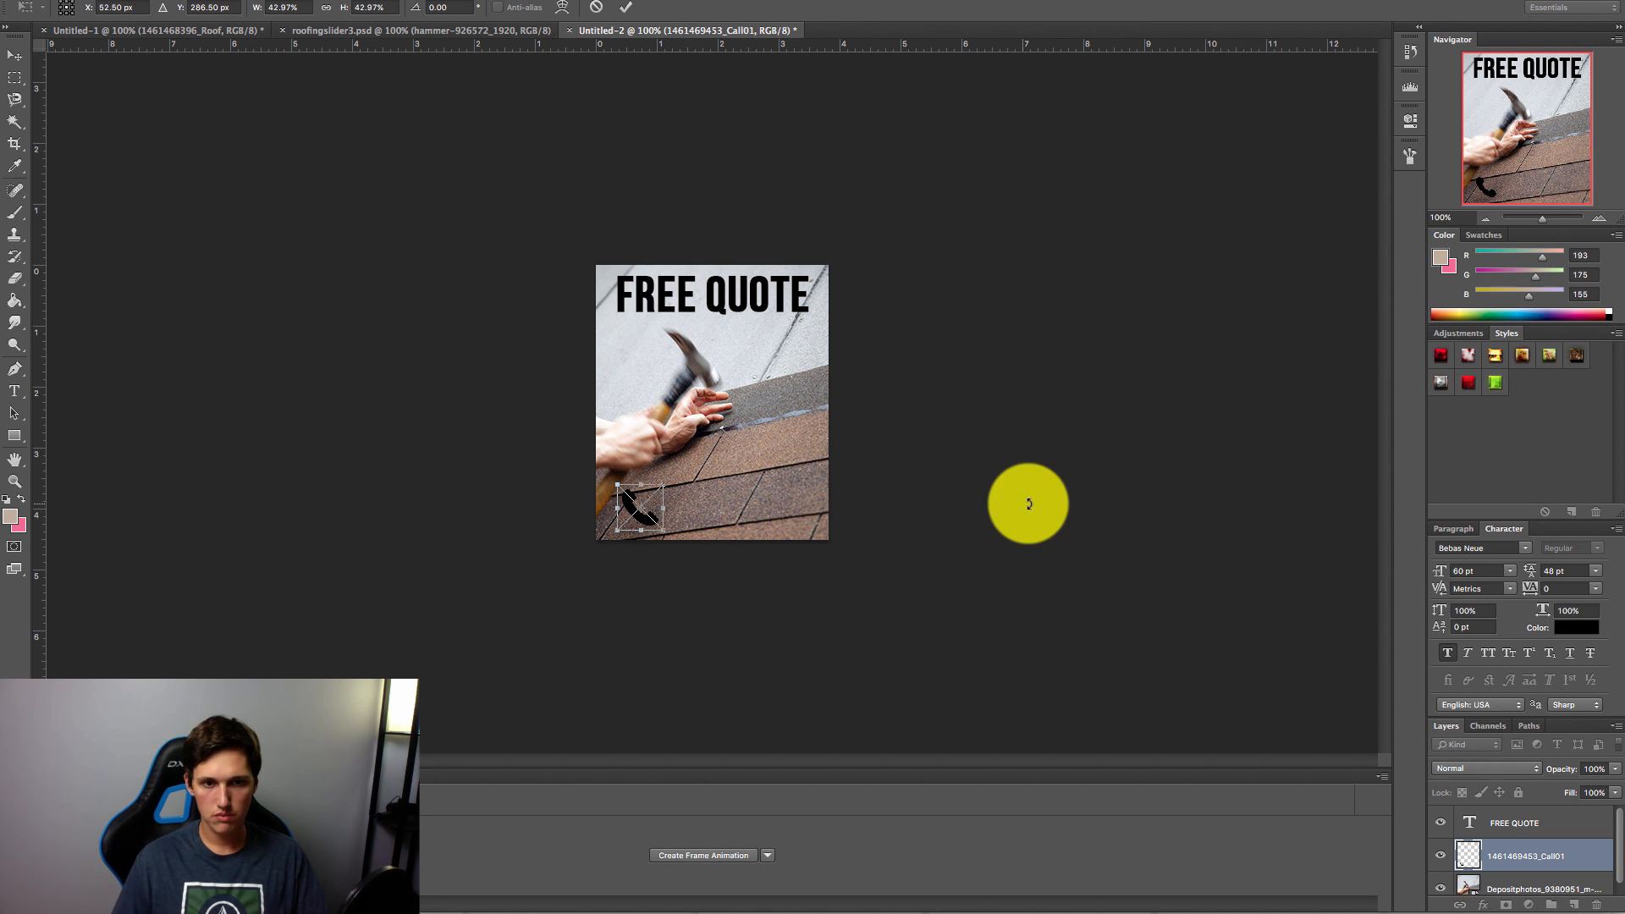
Step: Duplicate the FREE QUOTE layer, move it to the bottom and retype it as the contact phone number
{"action": "double_click", "coordinate": [1571, 824]}
{"action": "left_click", "coordinate": [1163, 682]}
{"action": "left_click_drag", "start_coordinate": [1571, 826], "coordinate": [1575, 905]}
{"action": "left_click", "coordinate": [14, 55]}
{"action": "left_click_drag", "start_coordinate": [757, 289], "coordinate": [755, 500]}
{"action": "double_click", "coordinate": [757, 505]}
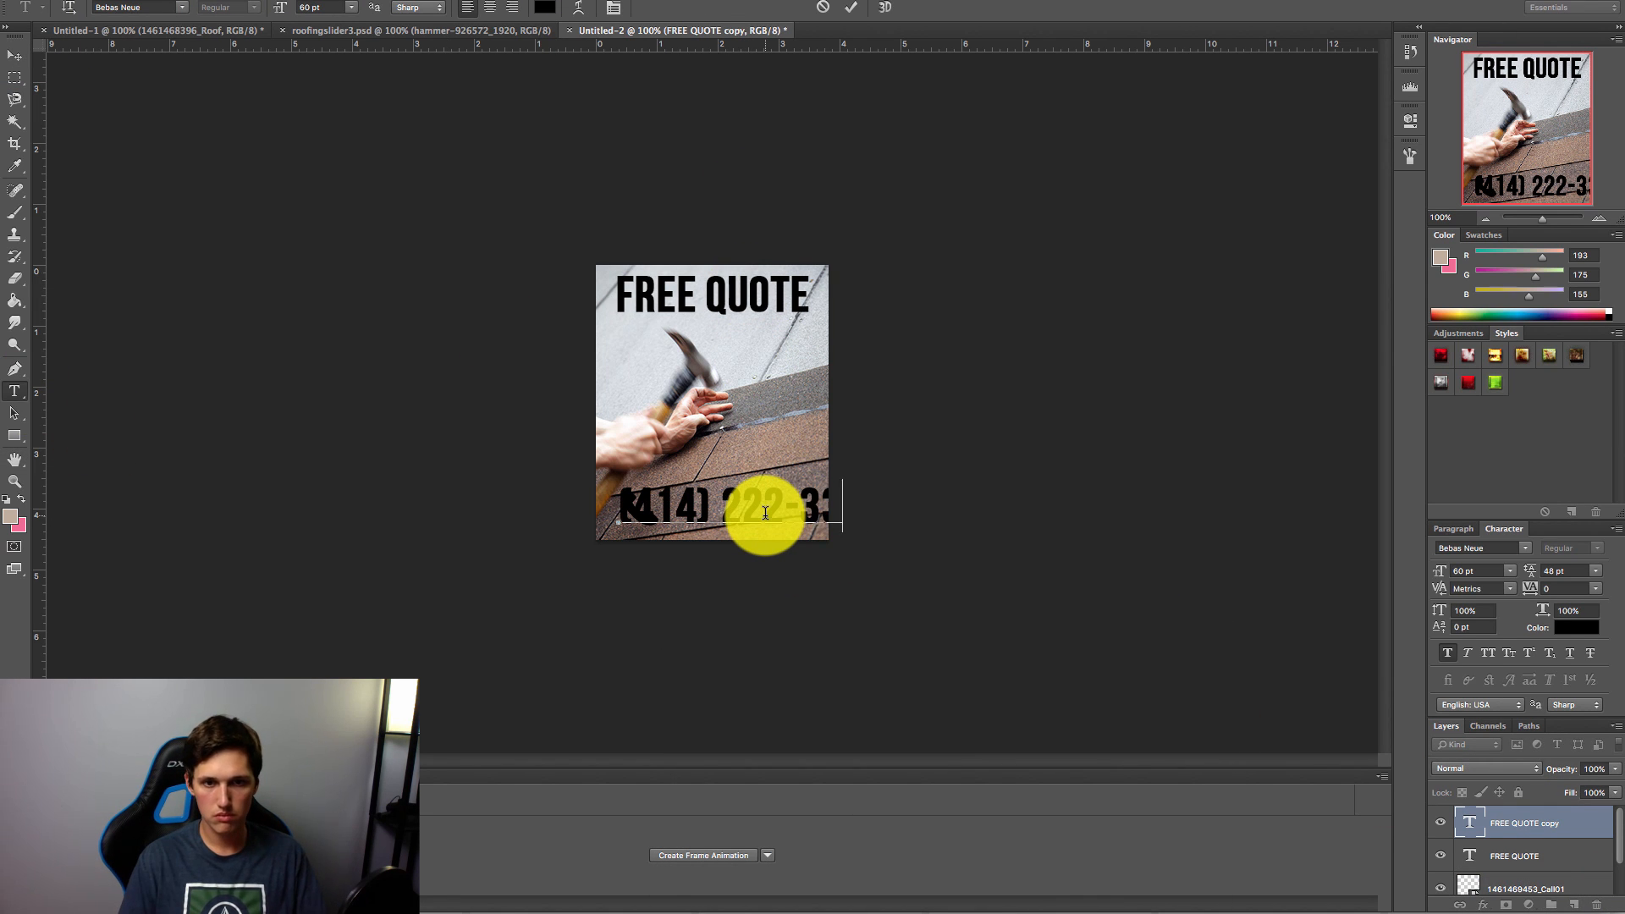
{"action": "key", "text": "super+a"}
Step: Size the phone number to 45 pt and position it beside the icon
{"action": "left_click_drag", "start_coordinate": [1467, 571], "coordinate": [1446, 572]}
{"action": "type", "text": "45"}
{"action": "left_click", "coordinate": [15, 56]}
{"action": "left_click_drag", "start_coordinate": [790, 503], "coordinate": [795, 506]}
{"action": "left_click", "coordinate": [1535, 885]}
{"action": "left_click_drag", "start_coordinate": [652, 518], "coordinate": [788, 513]}
{"action": "left_click", "coordinate": [1545, 879]}
Step: Tighten the phone number's tracking to -50 and reduce it to 40 pt
{"action": "left_click", "coordinate": [1520, 814]}
{"action": "left_click", "coordinate": [1465, 571]}
{"action": "left_click", "coordinate": [1596, 589]}
{"action": "left_click", "coordinate": [1561, 625]}
{"action": "double_click", "coordinate": [1471, 572]}
{"action": "type", "text": "40"}
{"action": "key", "text": "Return"}
Step: Scale the phone icon to the number's height using temporary guides, then remove the guides
{"action": "left_click_drag", "start_coordinate": [630, 47], "coordinate": [734, 502]}
{"action": "left_click_drag", "start_coordinate": [777, 49], "coordinate": [775, 524]}
{"action": "left_click", "coordinate": [1533, 878]}
{"action": "left_click_drag", "start_coordinate": [662, 538], "coordinate": [651, 526]}
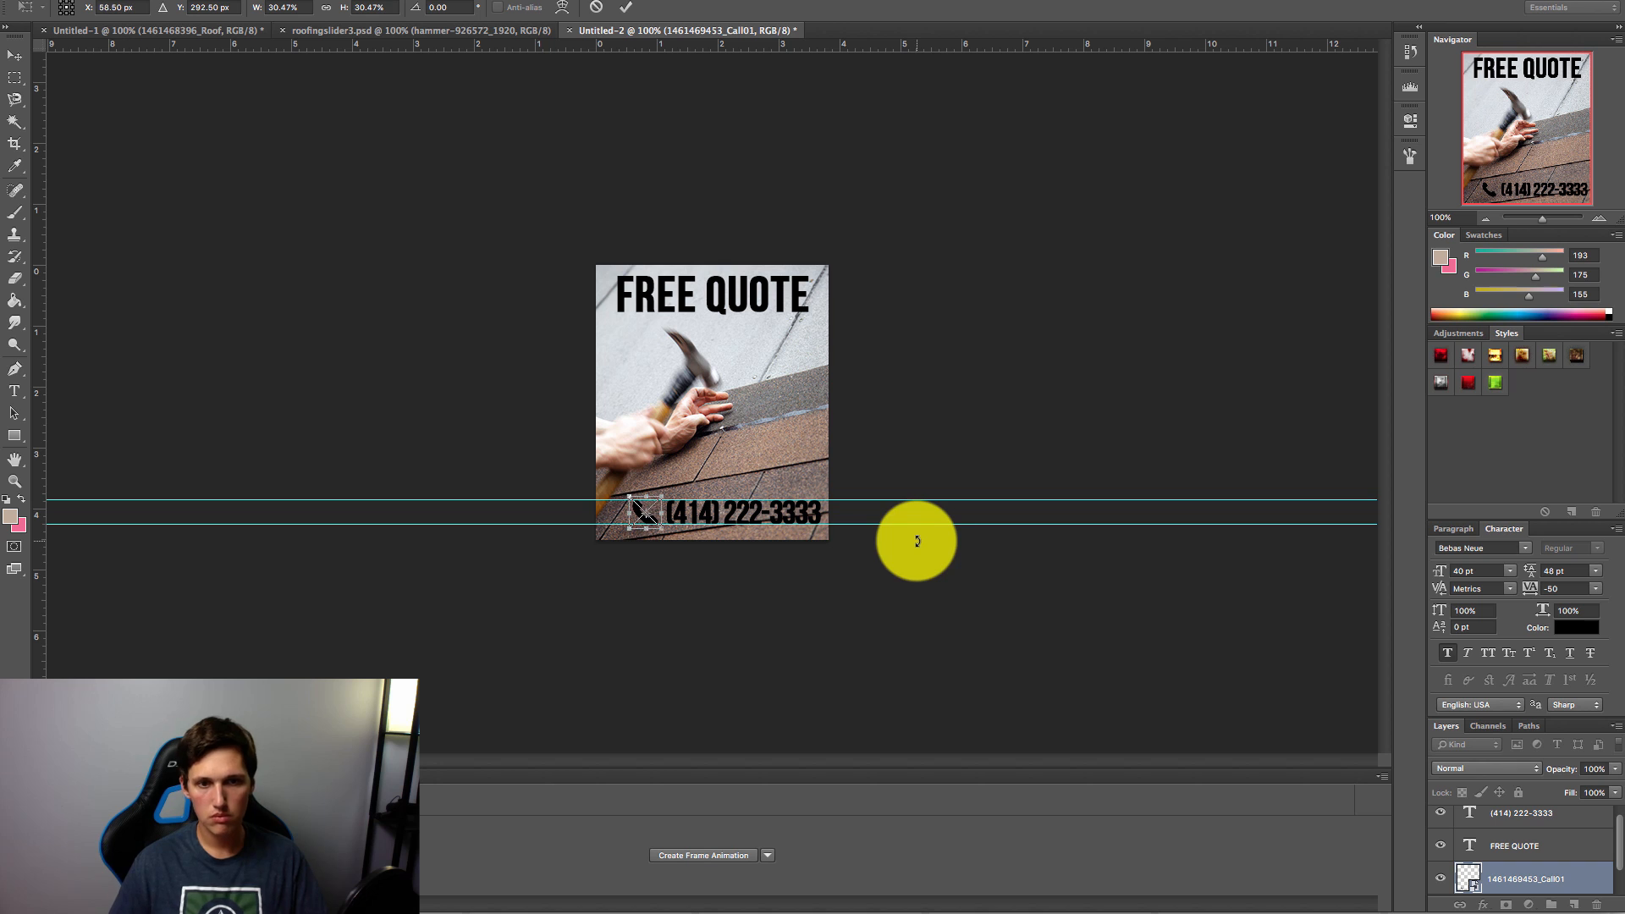
{"action": "key", "text": "Return"}
{"action": "left_click_drag", "start_coordinate": [941, 499], "coordinate": [946, 38]}
{"action": "left_click_drag", "start_coordinate": [968, 525], "coordinate": [963, 170]}
{"action": "left_click_drag", "start_coordinate": [1001, 524], "coordinate": [943, 40]}
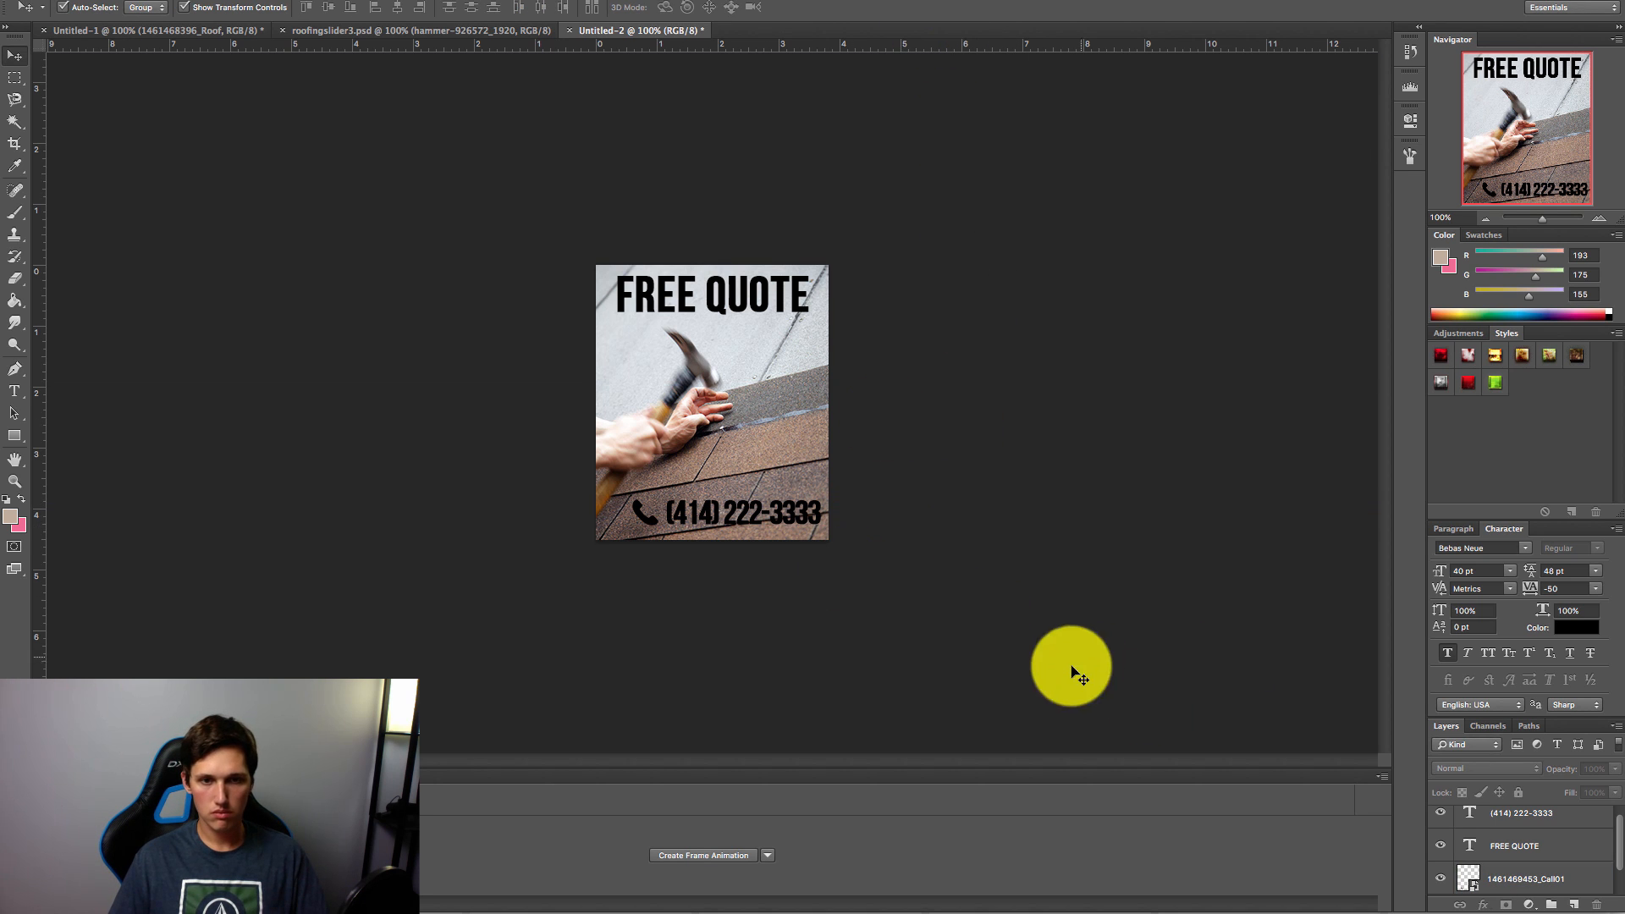
{"action": "left_click", "coordinate": [1547, 818]}
{"action": "double_click", "coordinate": [1567, 825]}
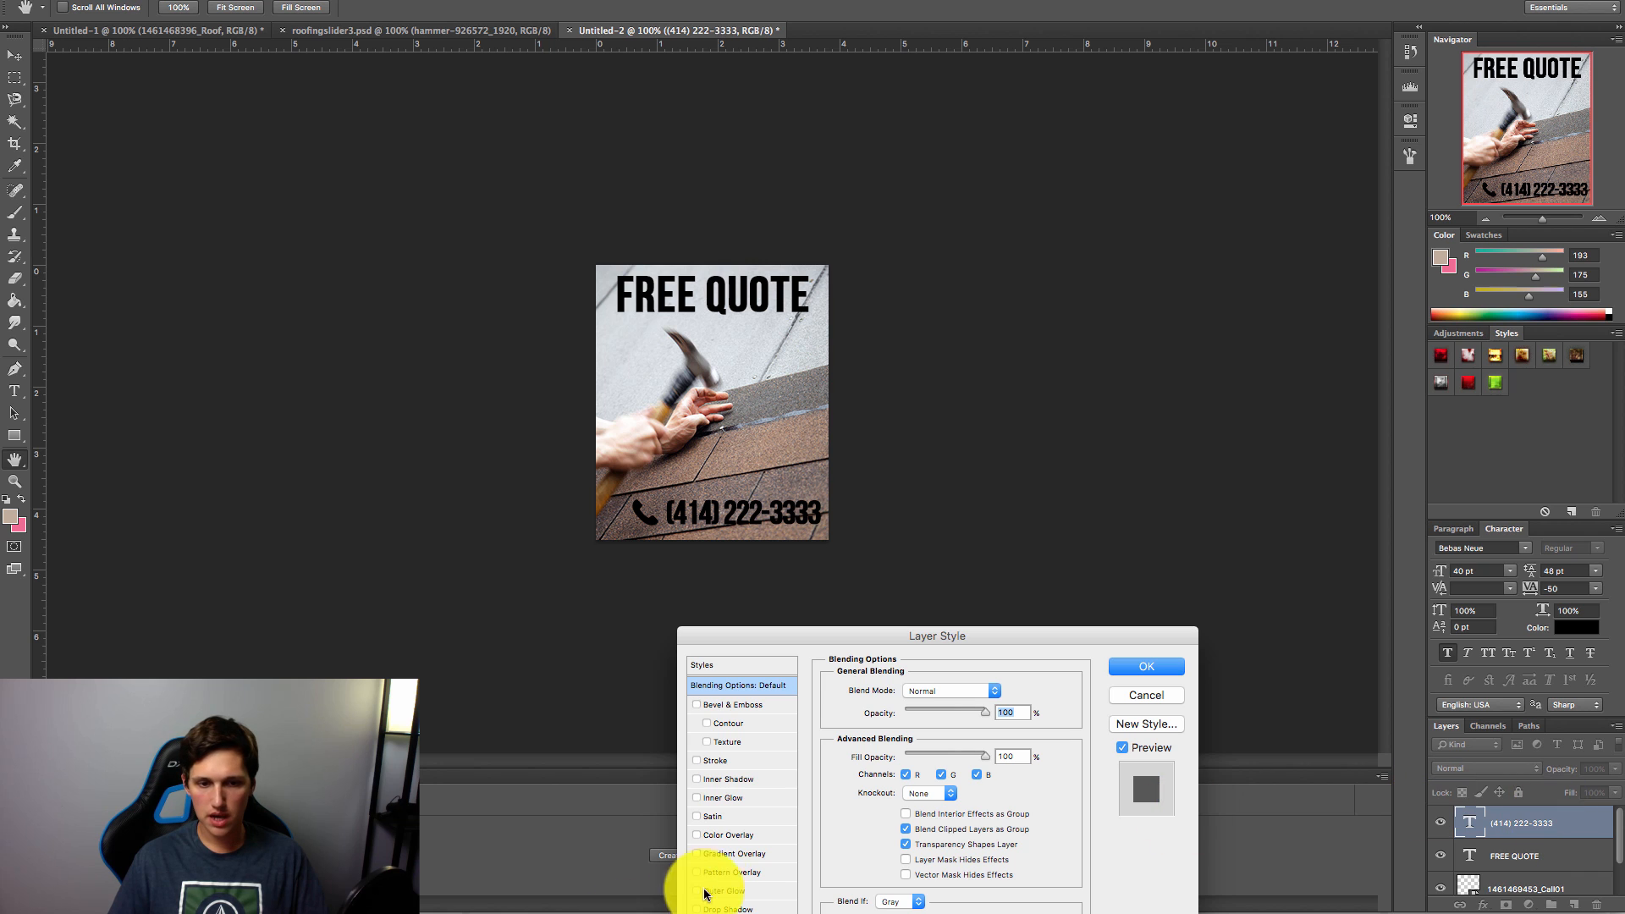
{"action": "left_click_drag", "start_coordinate": [891, 631], "coordinate": [1069, 354]}
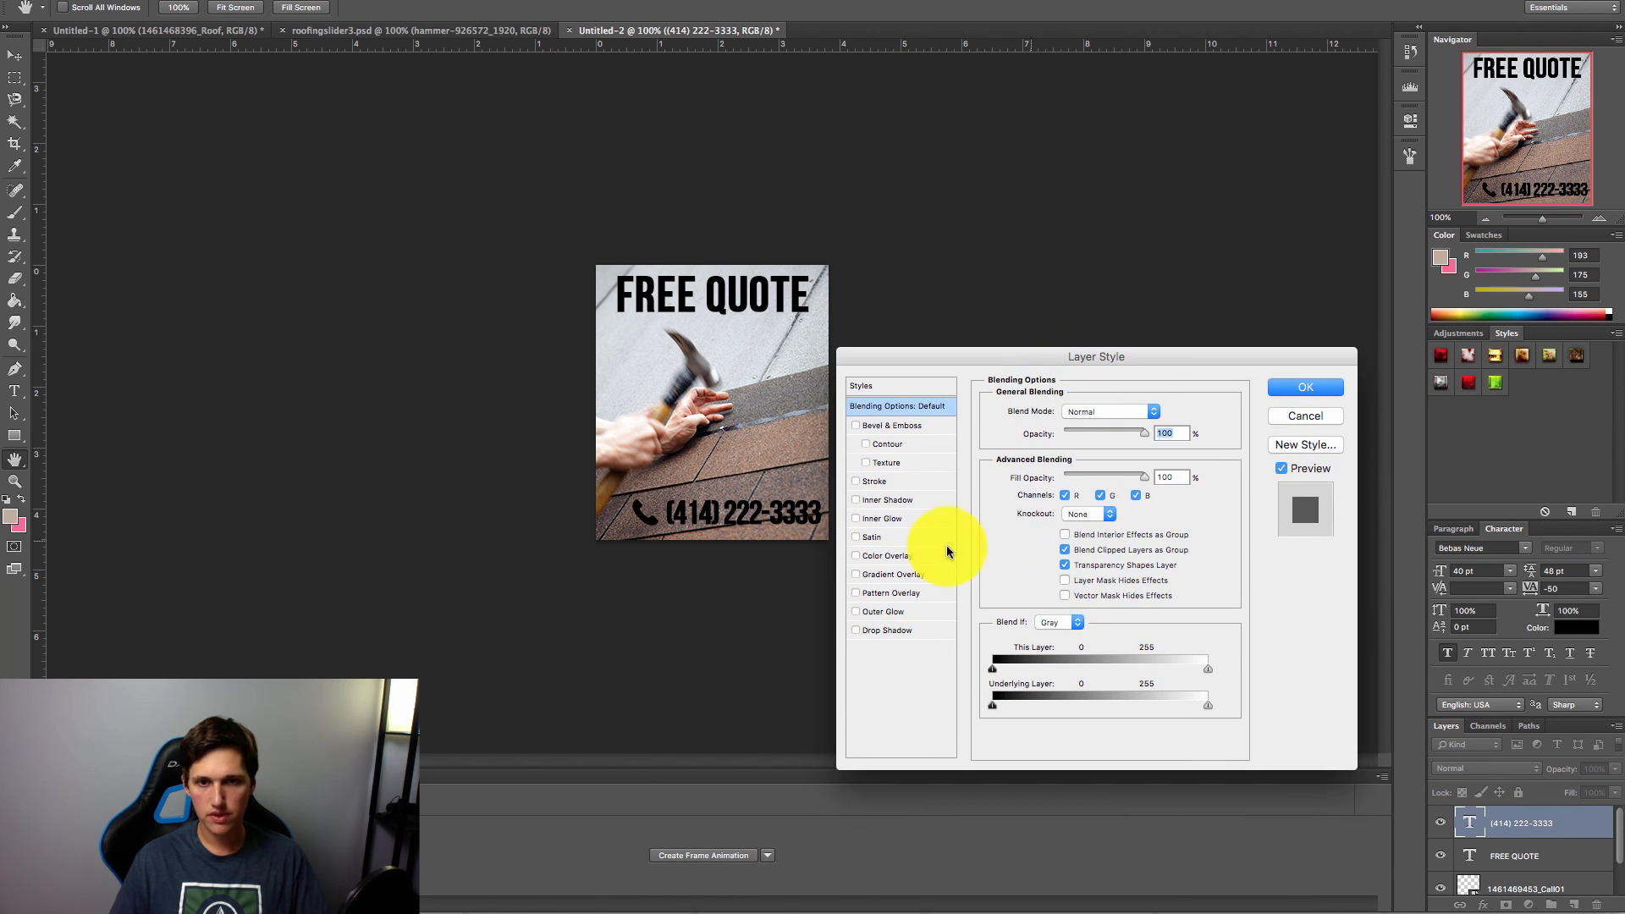
{"action": "left_click", "coordinate": [886, 556]}
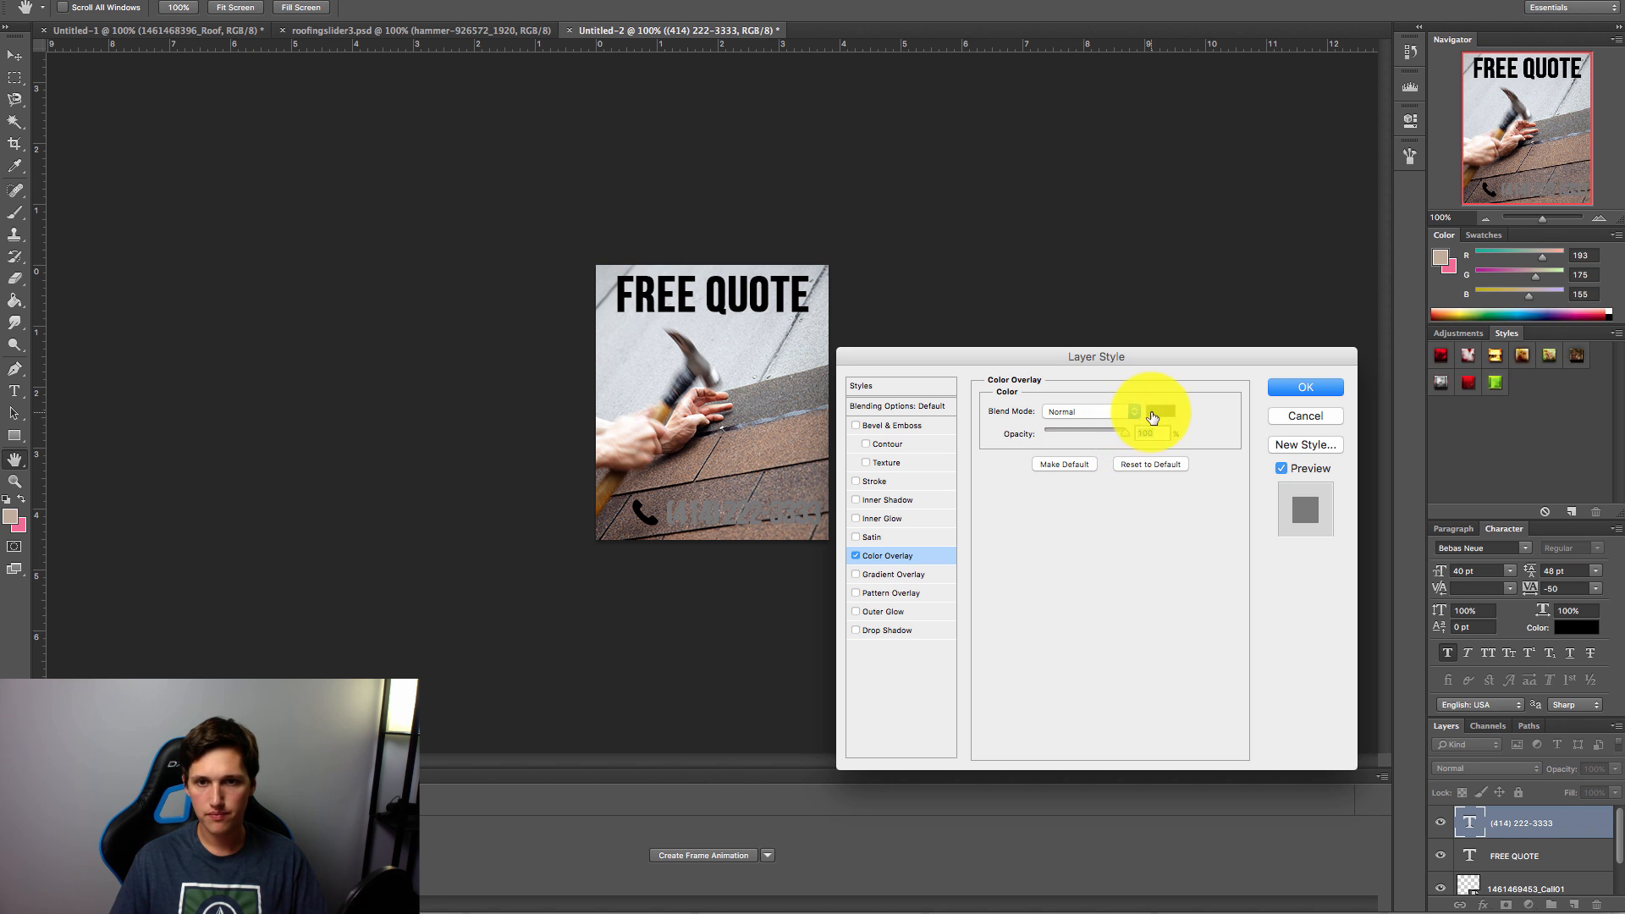
{"action": "left_click", "coordinate": [1153, 413]}
{"action": "left_click_drag", "start_coordinate": [290, 536], "coordinate": [51, 442]}
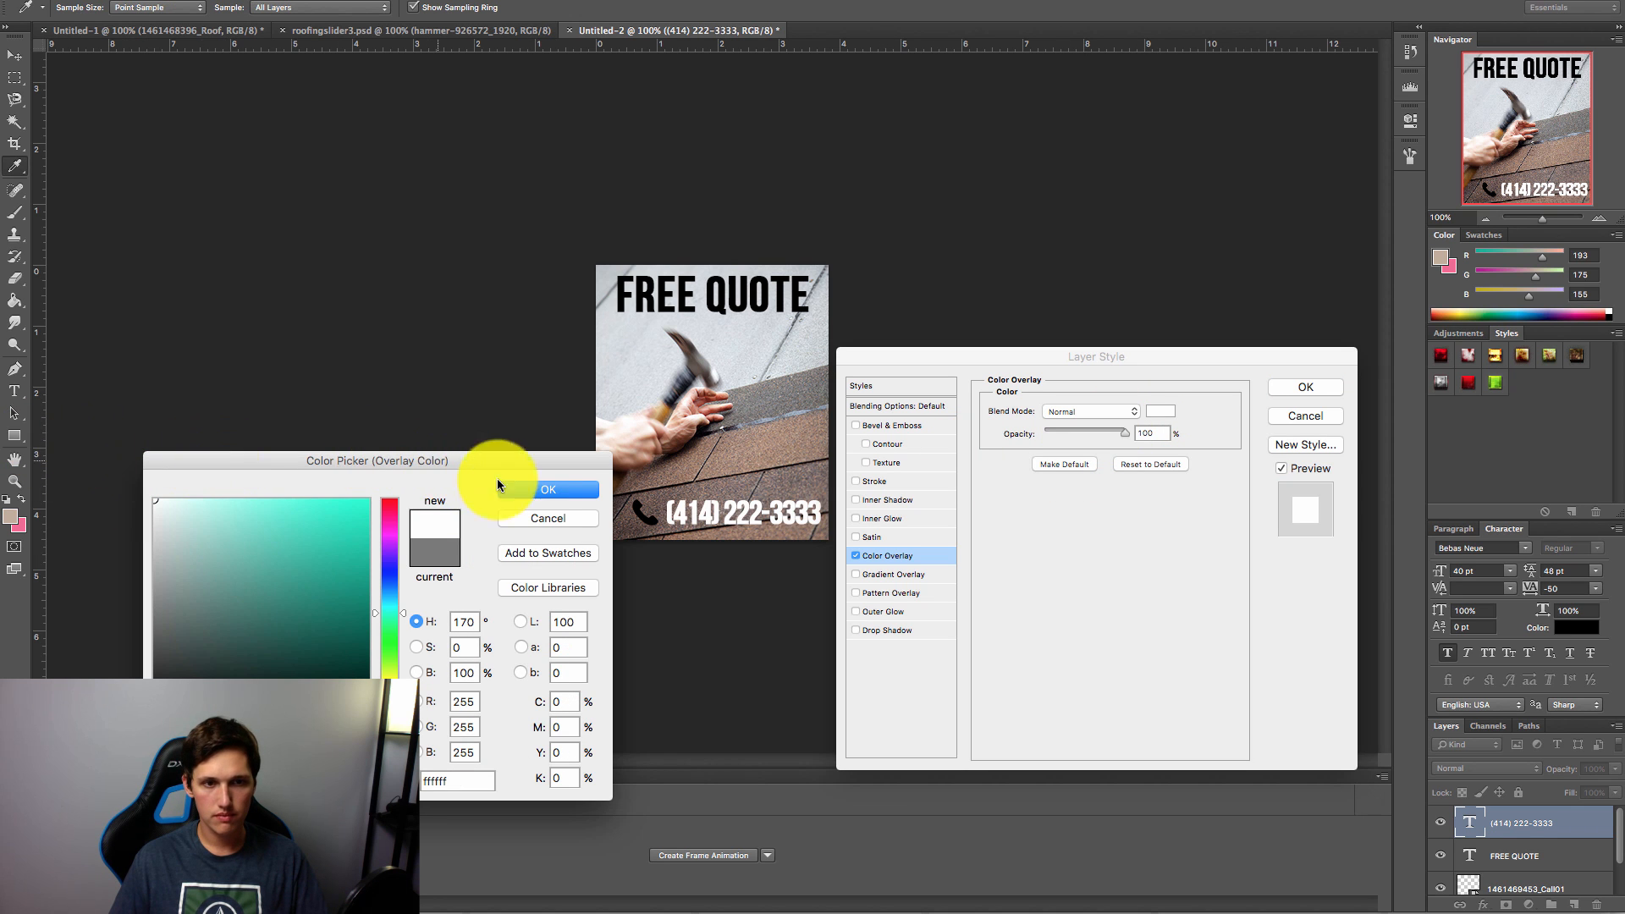
{"action": "left_click", "coordinate": [551, 494]}
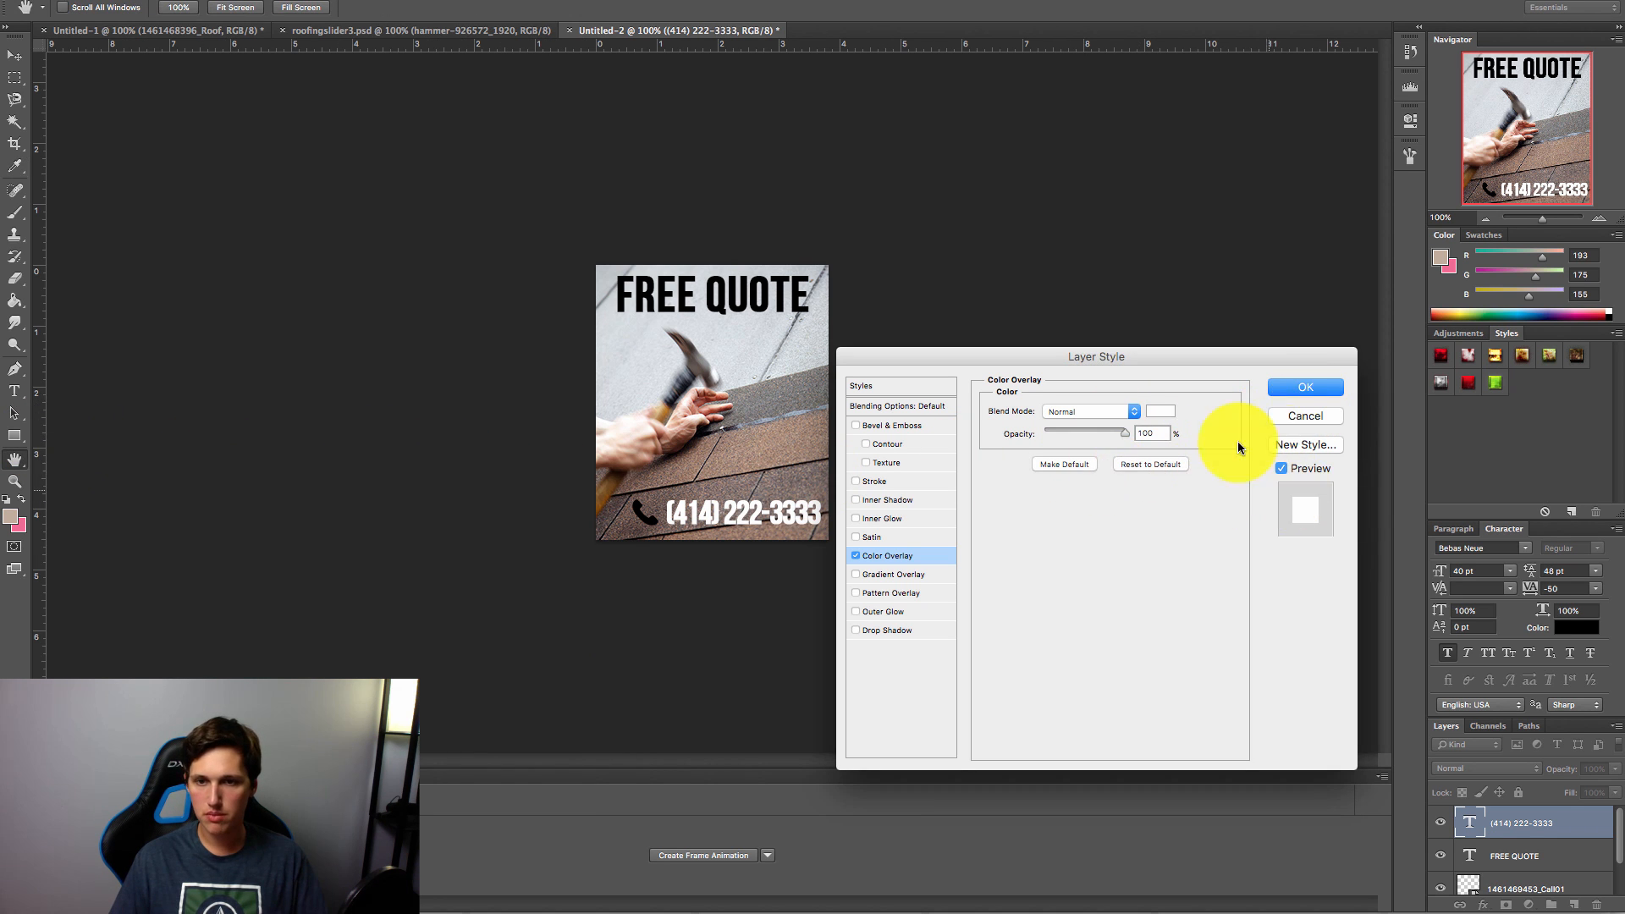
{"action": "left_click", "coordinate": [1305, 387]}
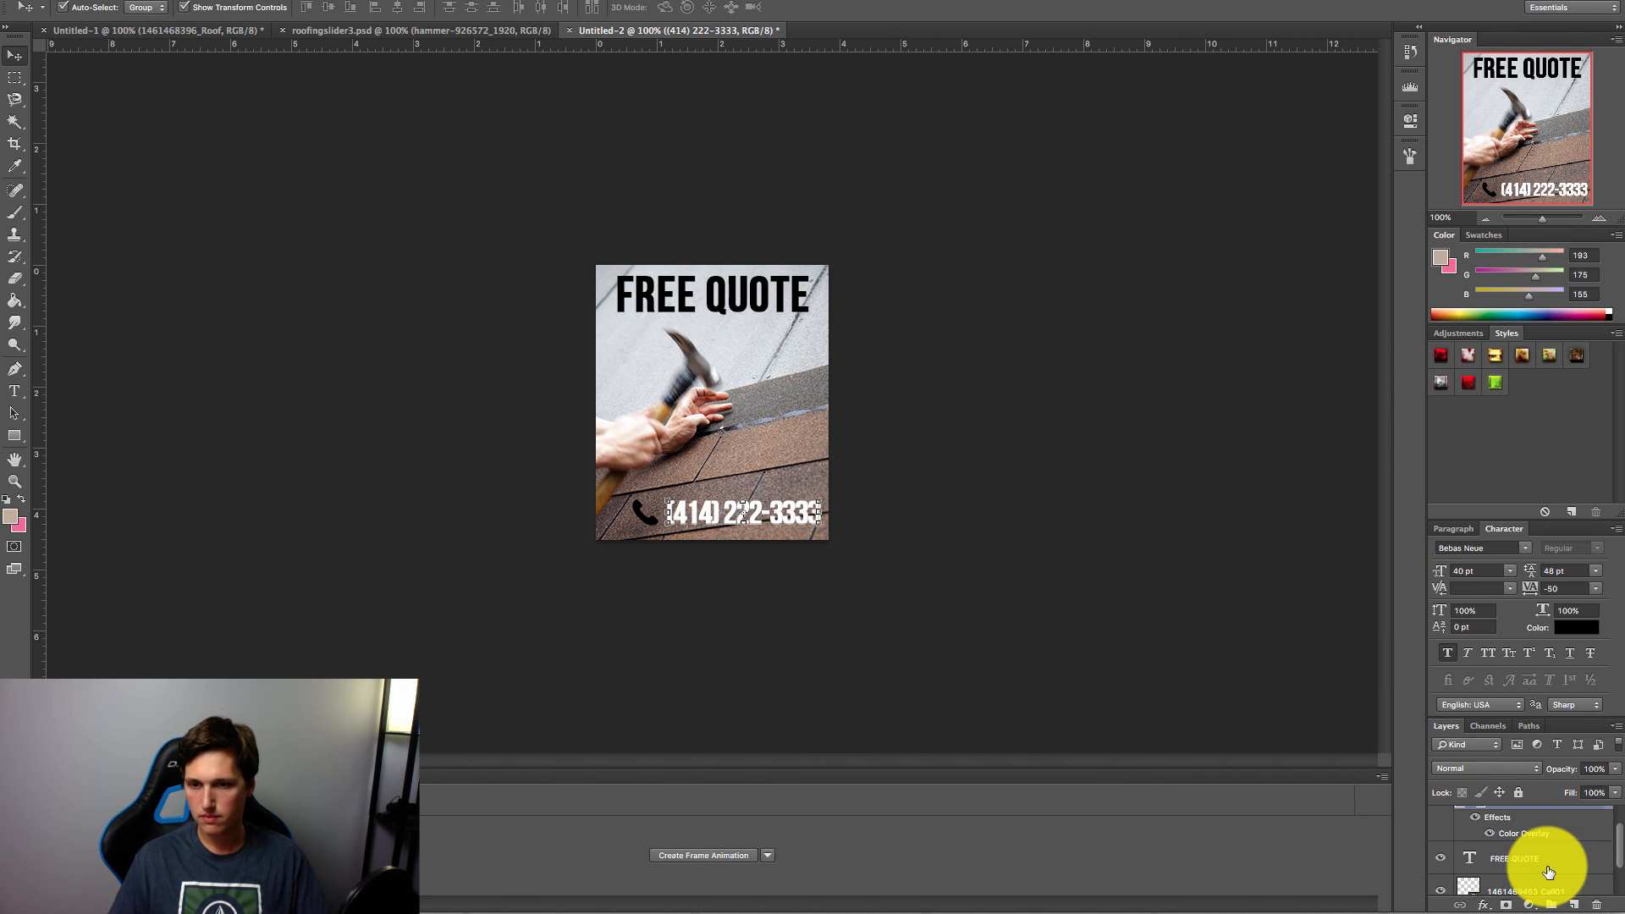
Step: Apply a white Color Overlay to the phone icon layer as well
{"action": "left_click", "coordinate": [1556, 886]}
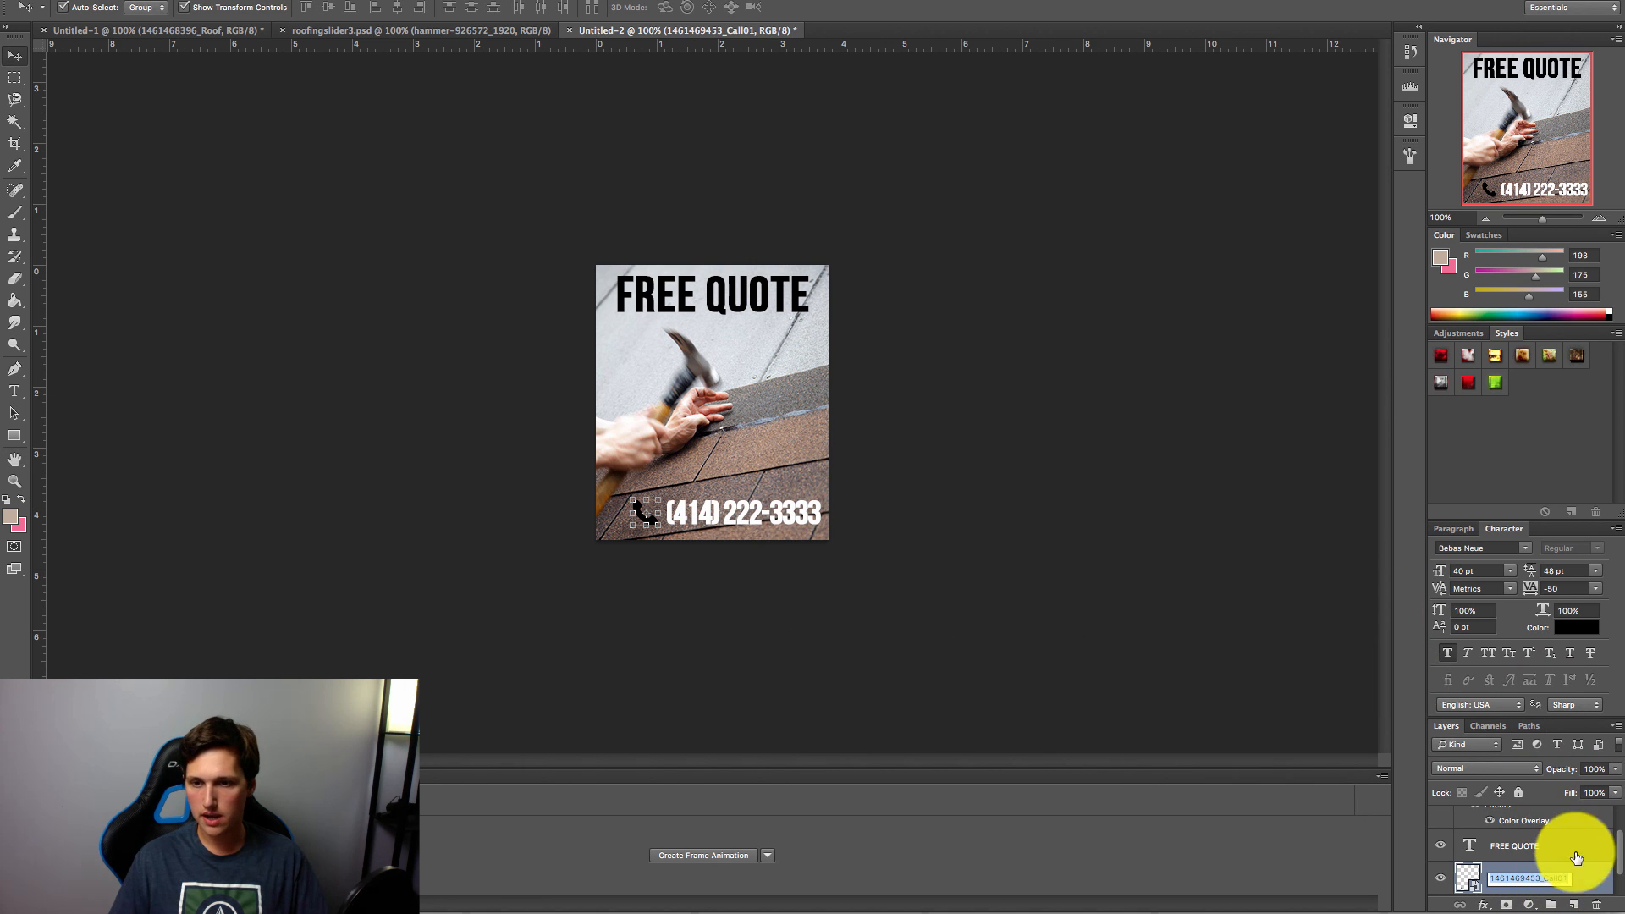
{"action": "double_click", "coordinate": [1602, 872]}
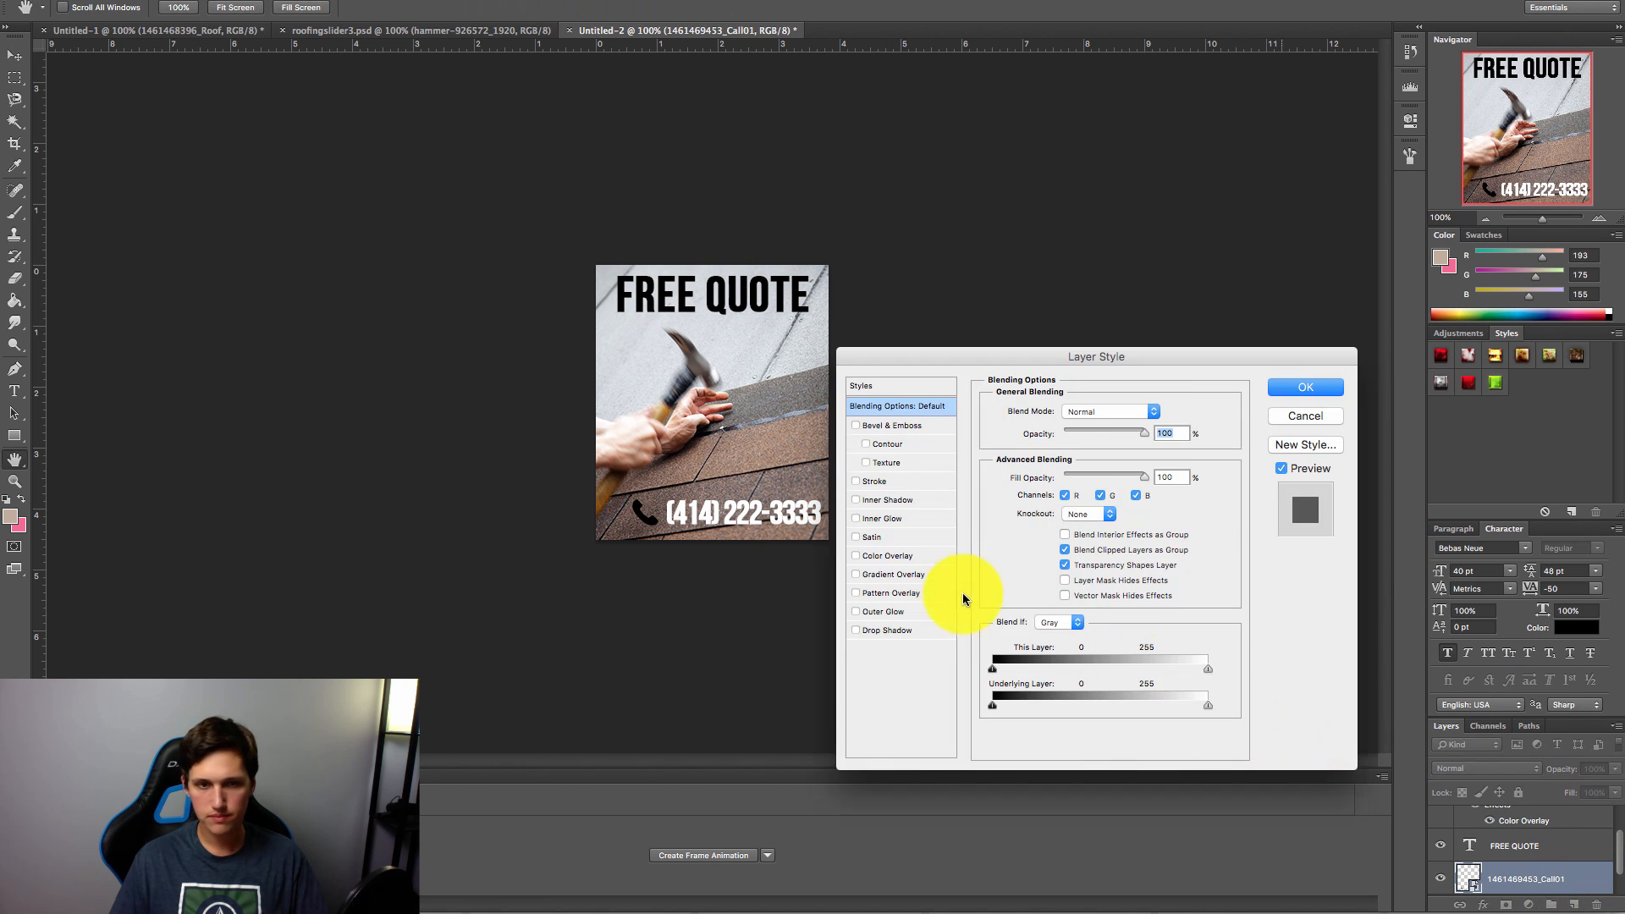
{"action": "left_click", "coordinate": [889, 555]}
{"action": "left_click", "coordinate": [1170, 415]}
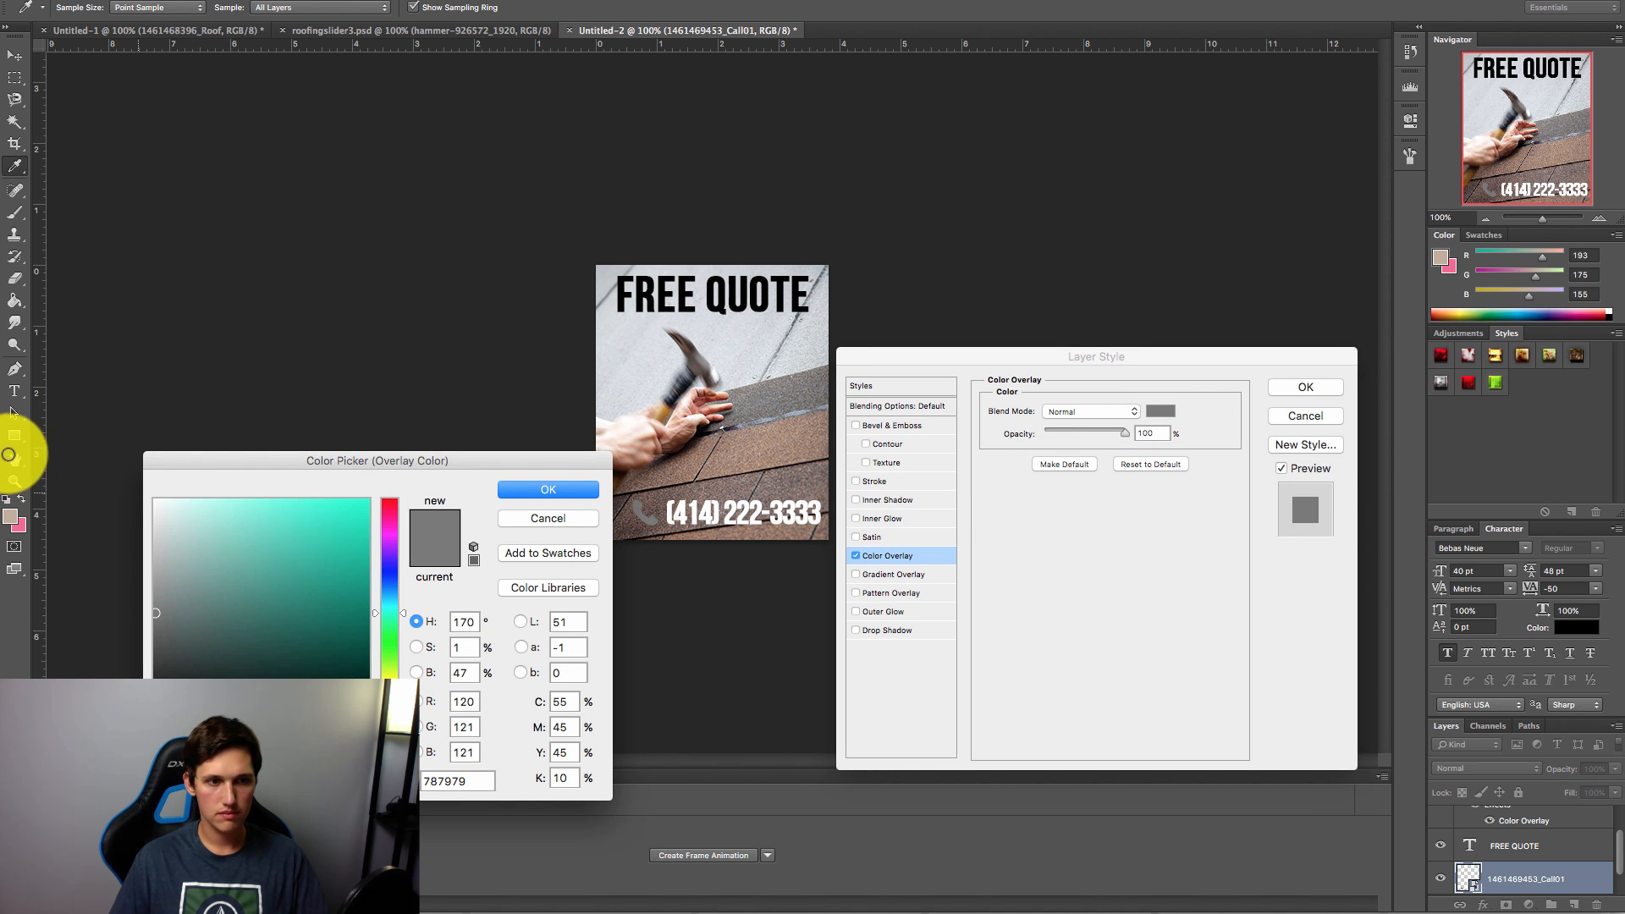
{"action": "left_click", "coordinate": [154, 501]}
{"action": "left_click", "coordinate": [560, 489]}
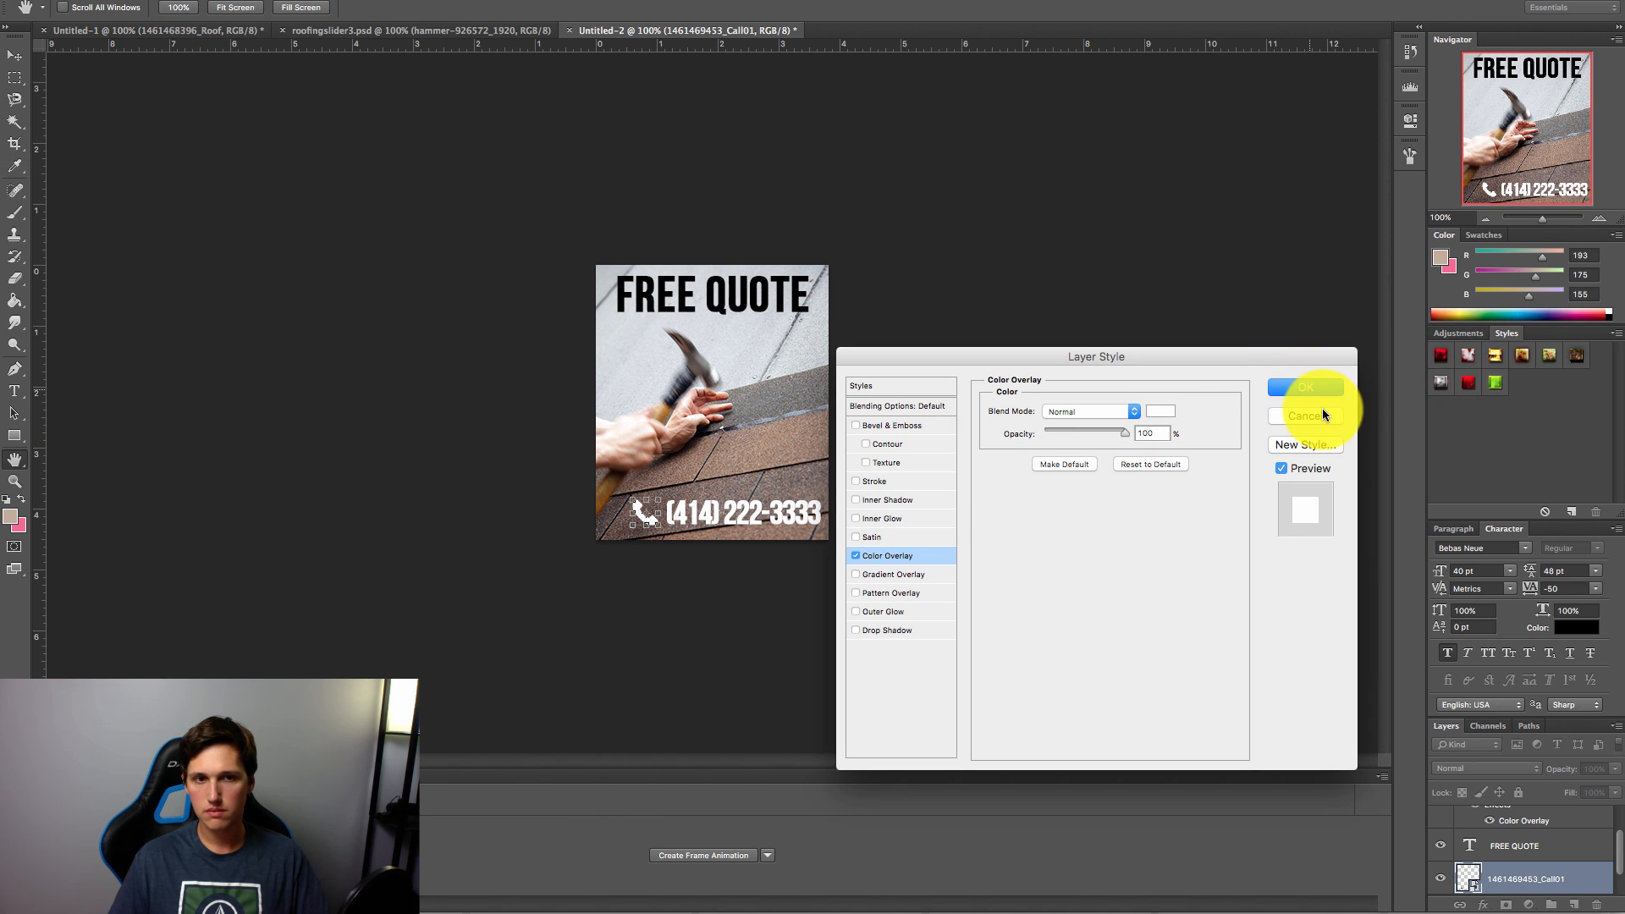
{"action": "left_click", "coordinate": [1308, 388]}
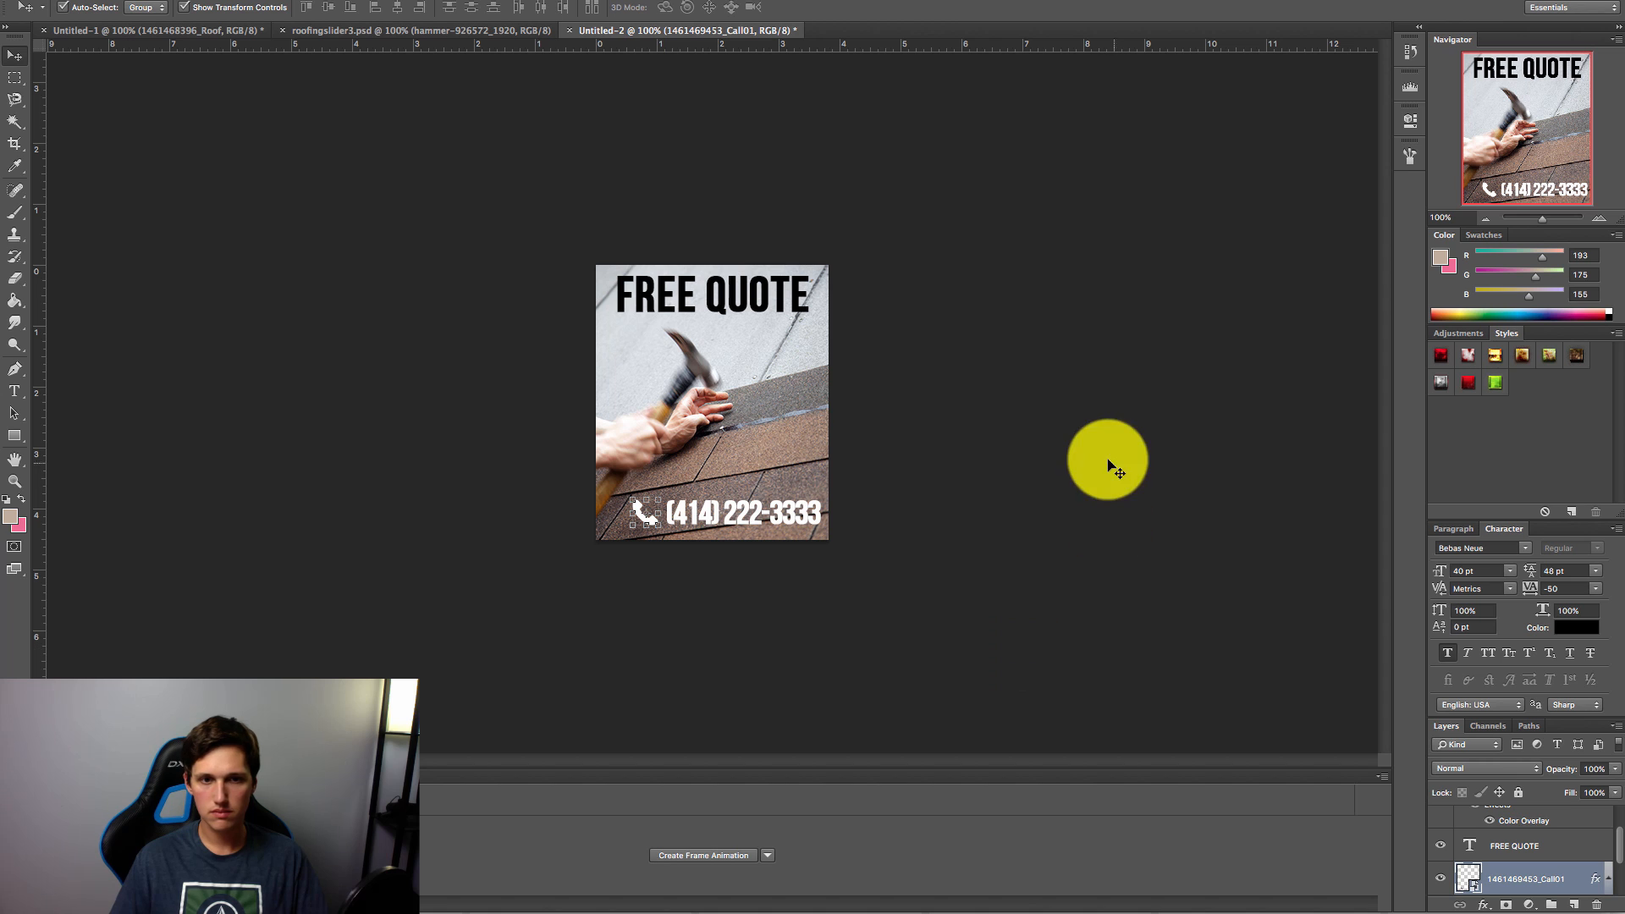
Step: On the localhost Roofing tab in Chrome, pick the blue #3E578B with ColorZilla
{"action": "left_click", "coordinate": [1143, 913]}
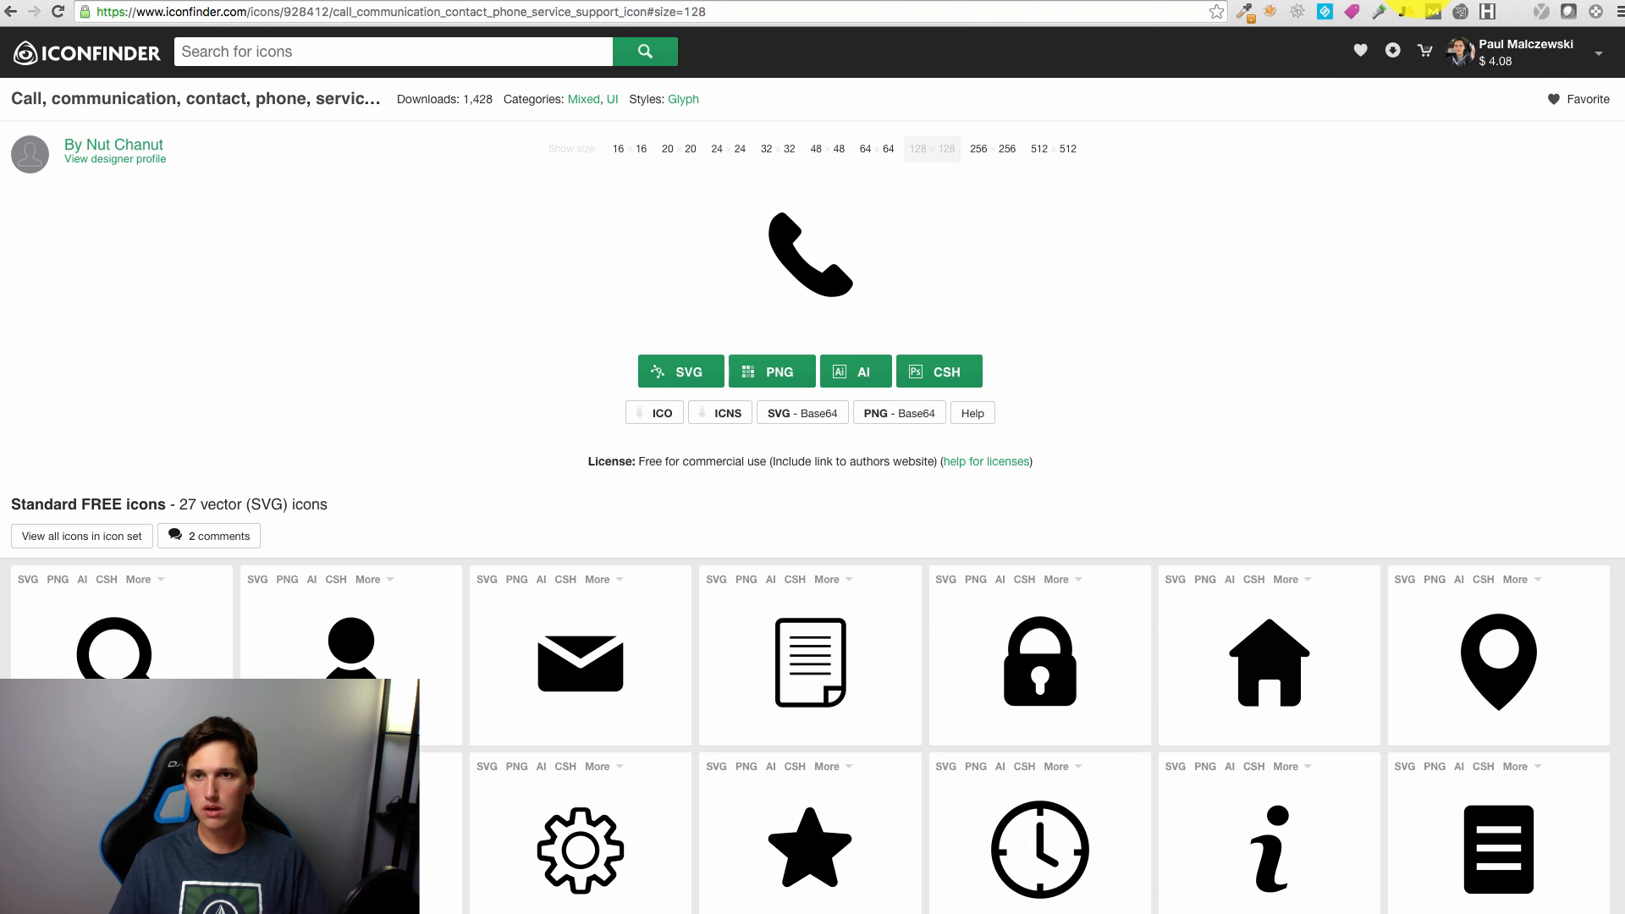
{"action": "left_click", "coordinate": [1419, 0]}
{"action": "scroll", "coordinate": [1130, 389], "scroll_direction": "up", "scroll_amount": 5}
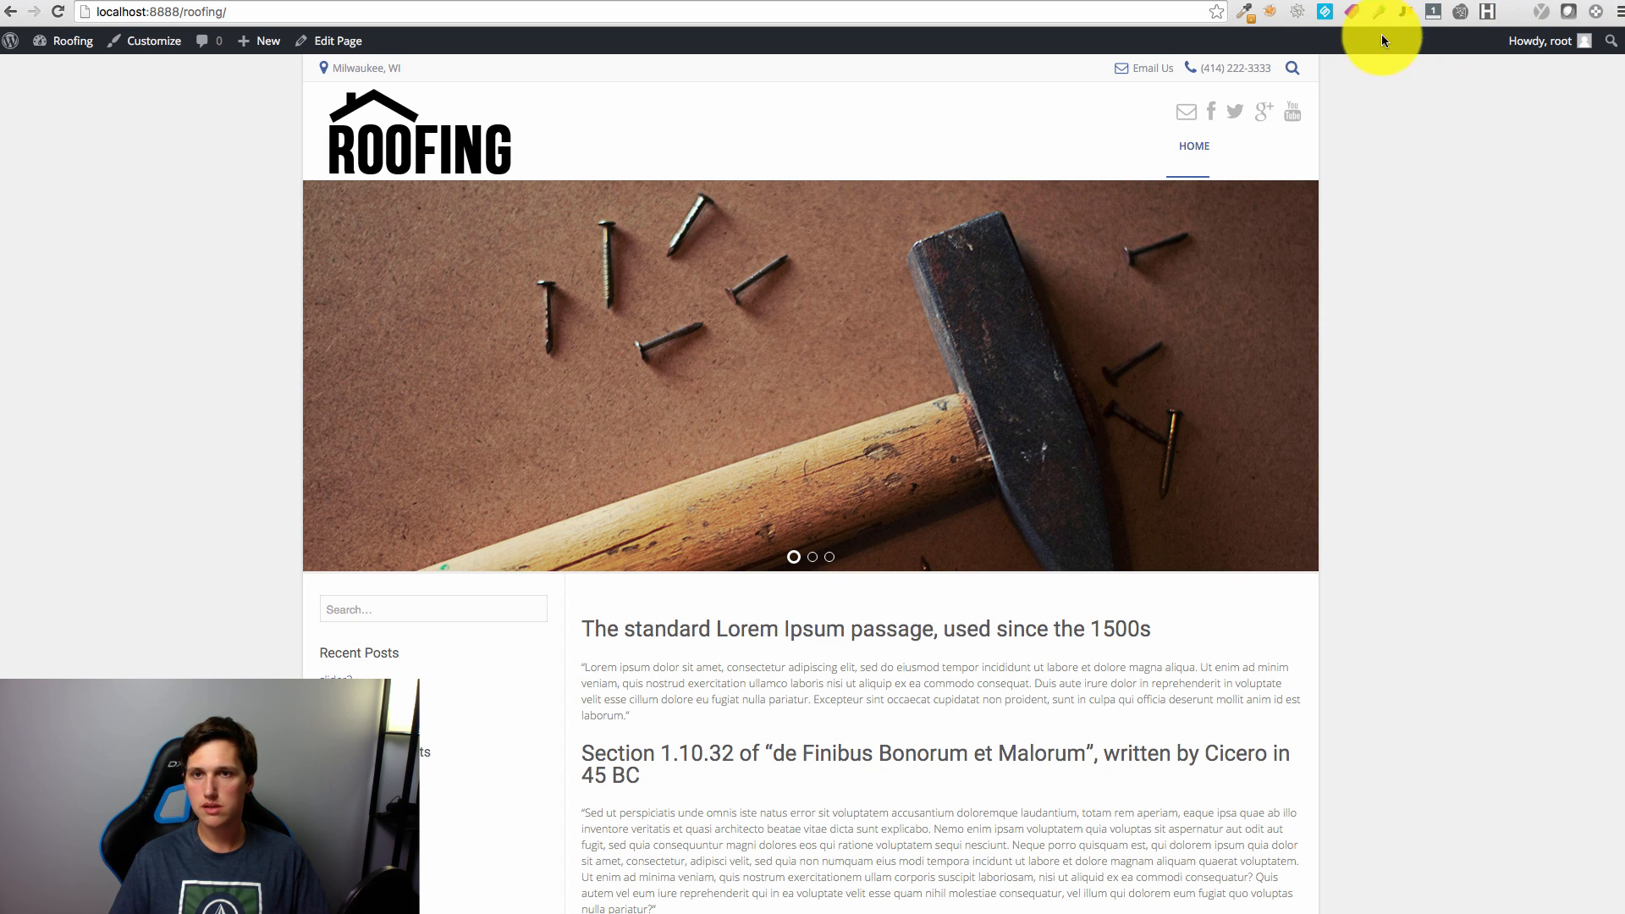
{"action": "left_click", "coordinate": [1244, 14]}
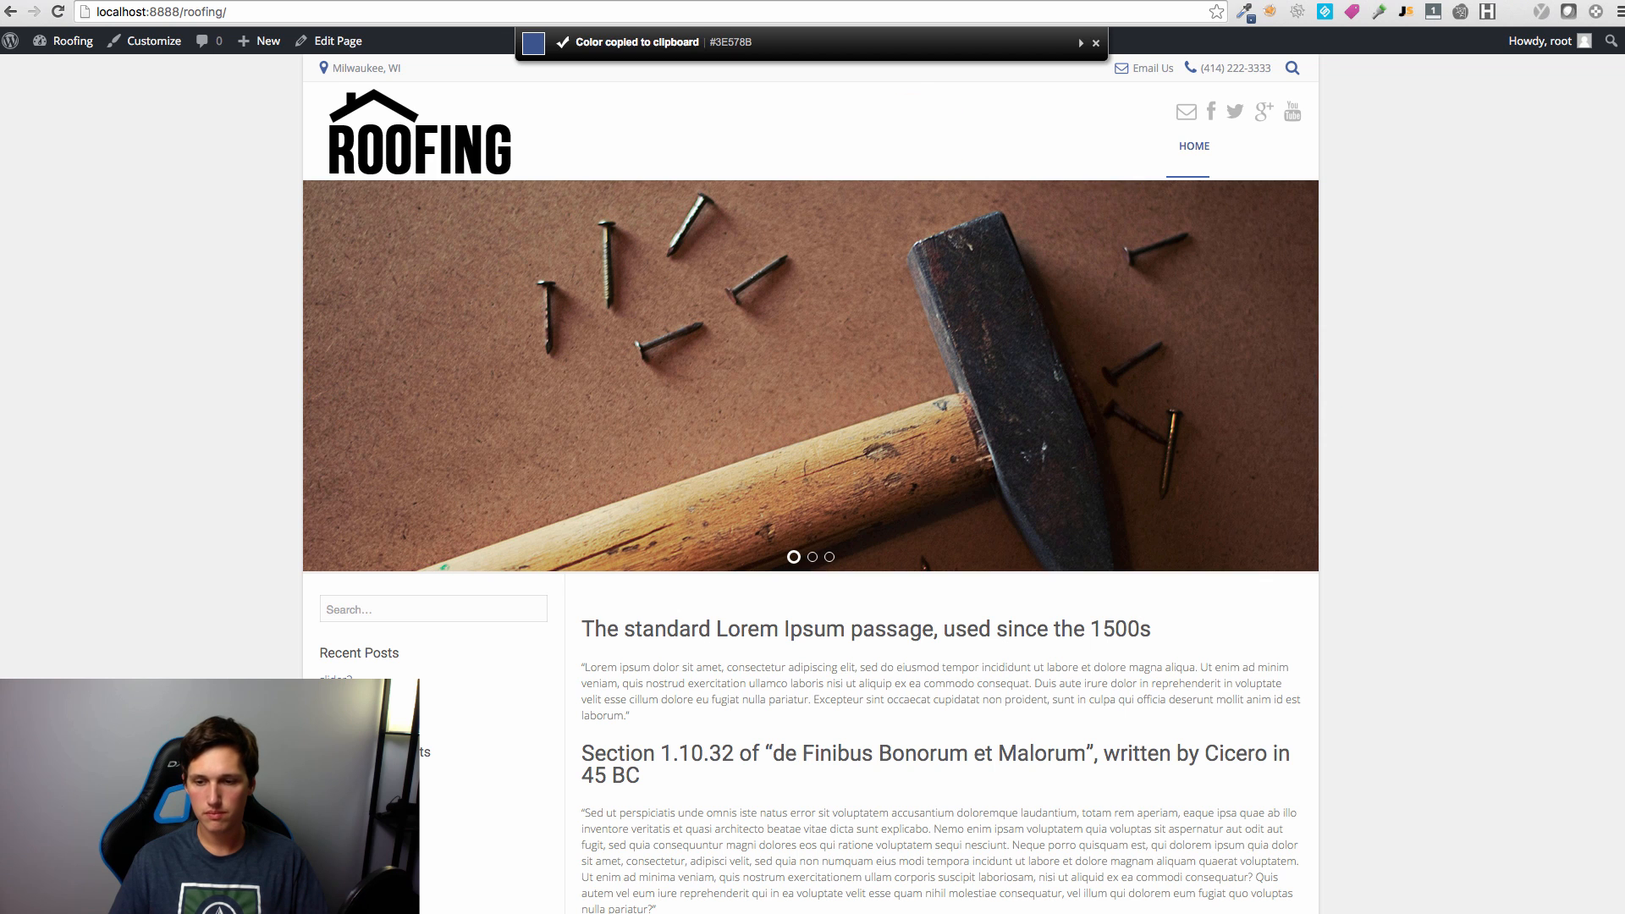
Step: Set the foreground colour to #3E578B and choose a rough bristle Brush preset
{"action": "key", "text": "super+Tab"}
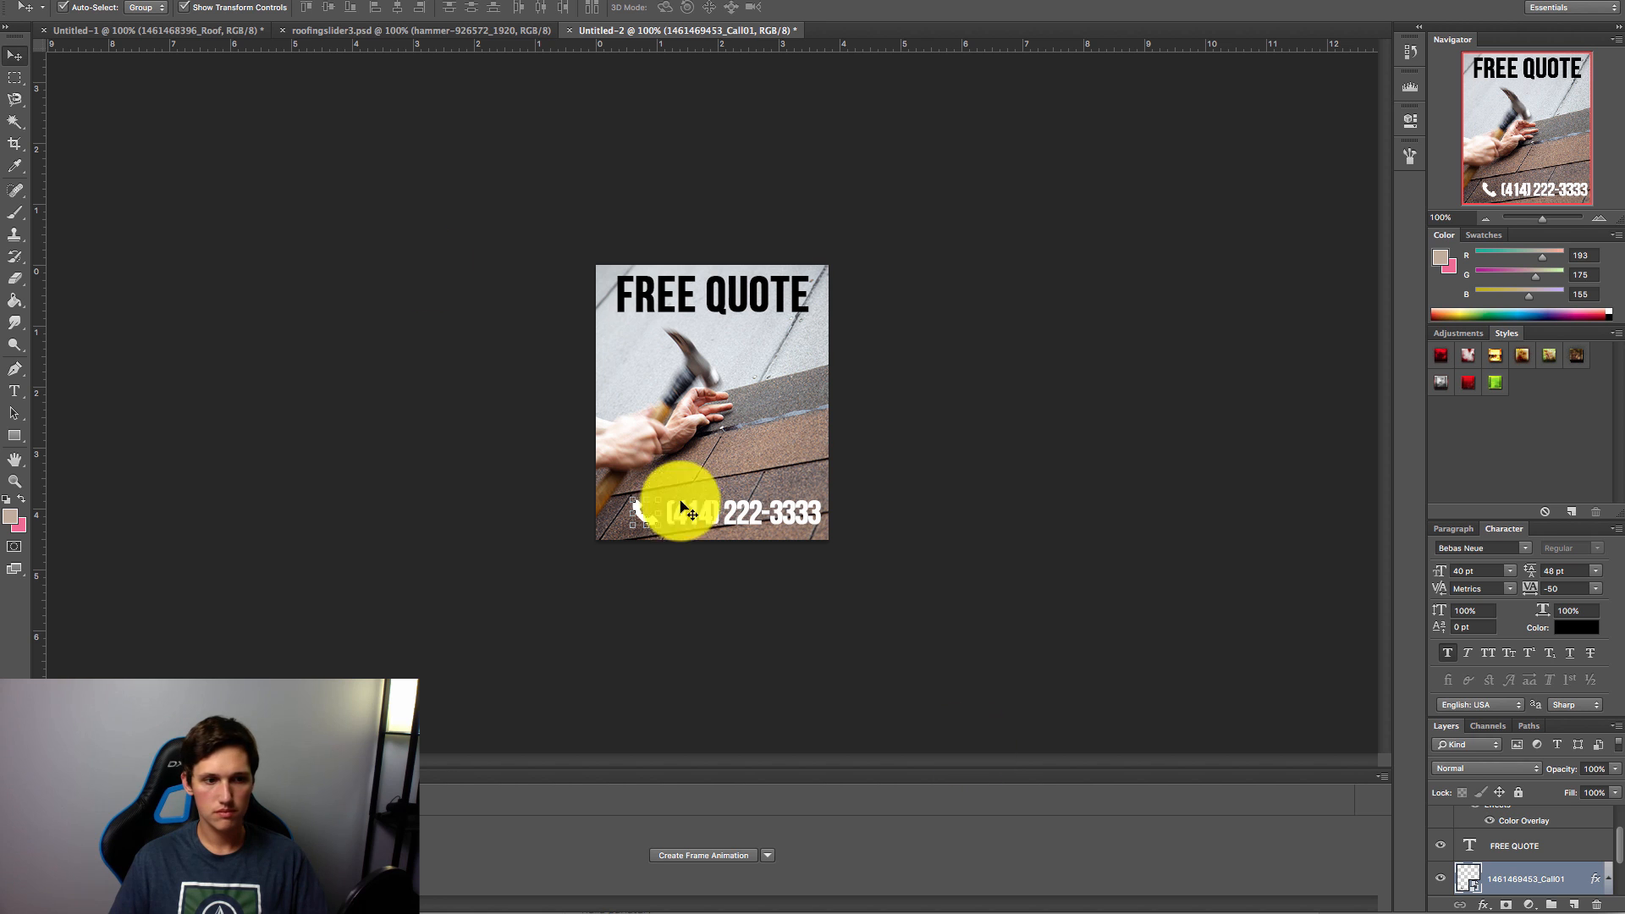
{"action": "left_click", "coordinate": [12, 517]}
{"action": "type", "text": "#3E578B"}
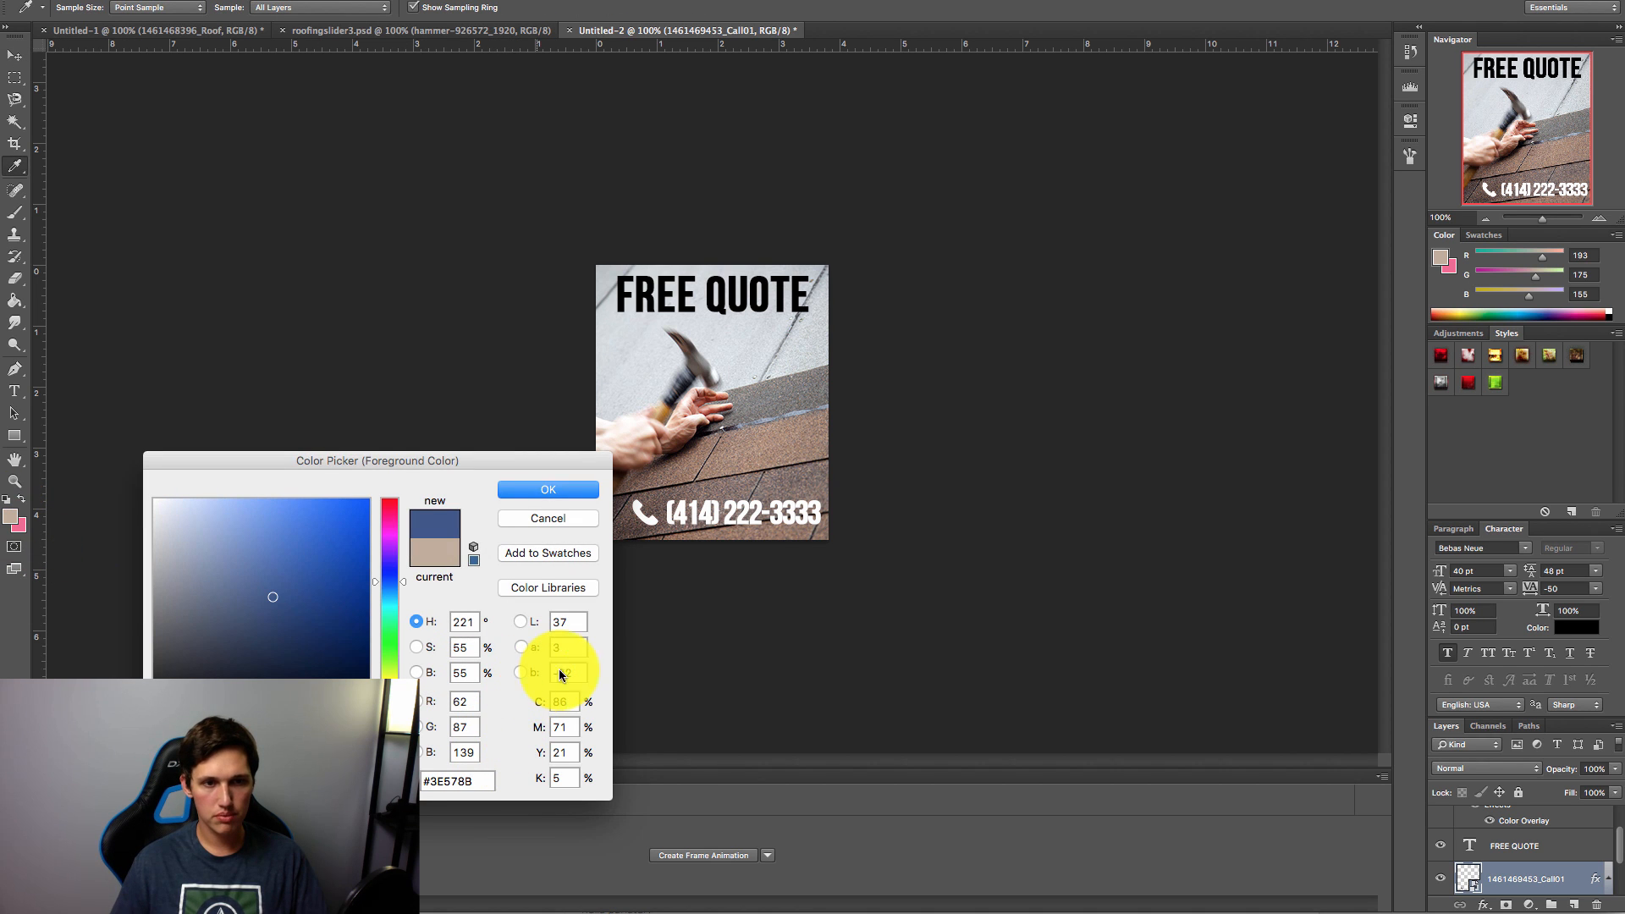
{"action": "left_click", "coordinate": [579, 490]}
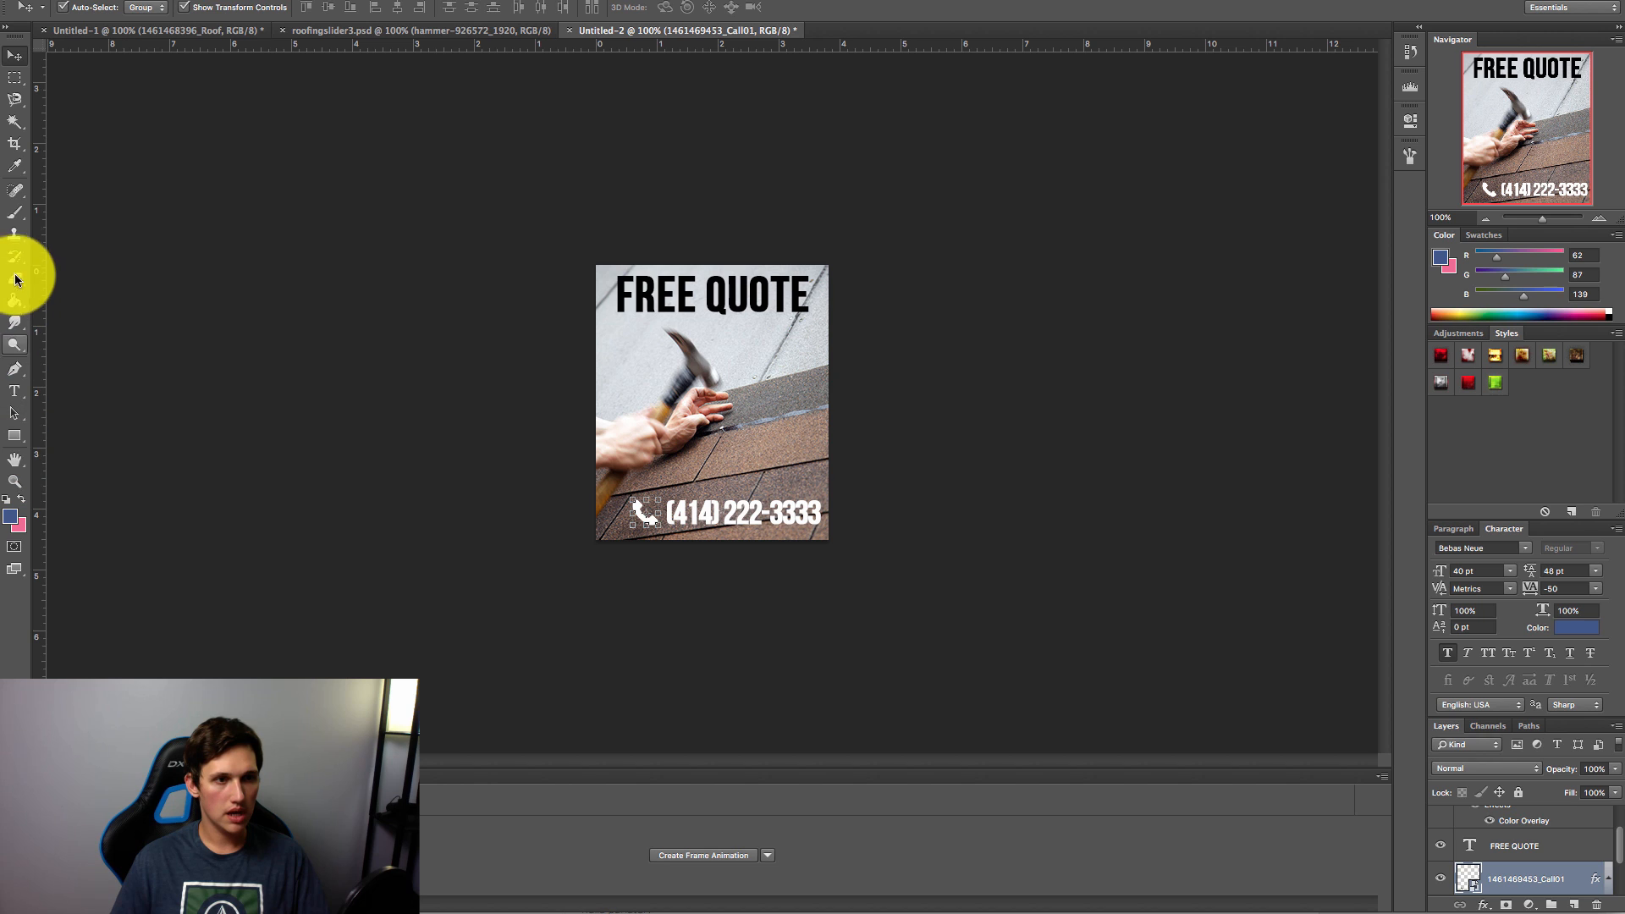
{"action": "left_click", "coordinate": [14, 211]}
{"action": "left_click", "coordinate": [87, 8]}
{"action": "left_click", "coordinate": [119, 187]}
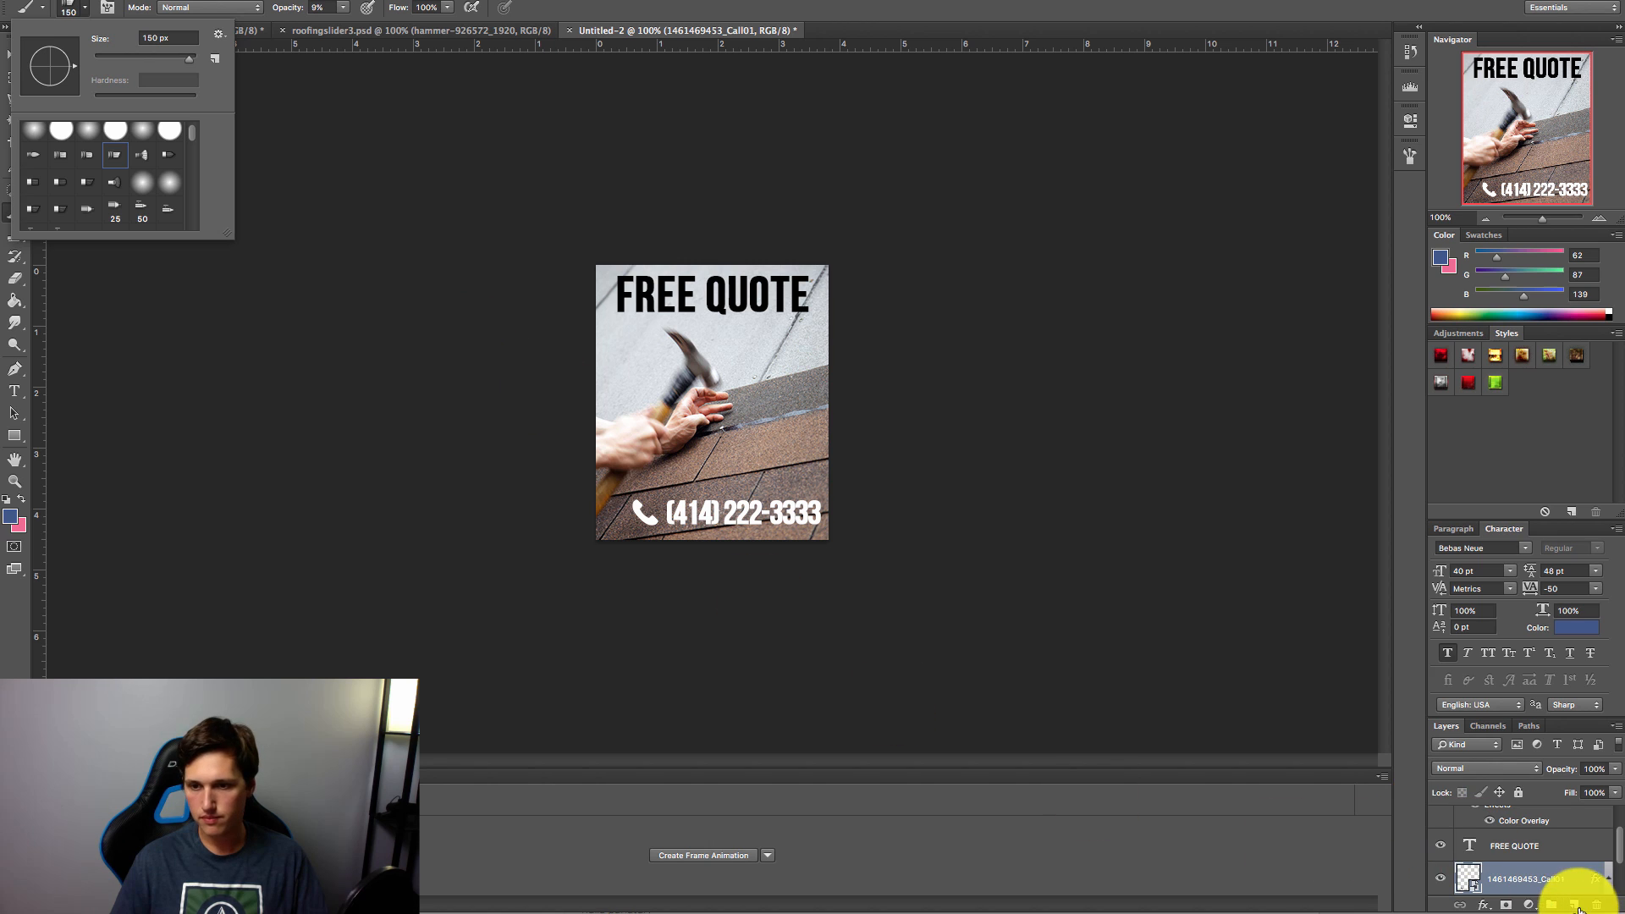
Step: On a new layer, paint a solid blue band at 100% opacity behind FREE QUOTE
{"action": "left_click", "coordinate": [1574, 905]}
{"action": "left_click_drag", "start_coordinate": [602, 275], "coordinate": [637, 326]}
{"action": "key", "text": "bracketleft"}
{"action": "key", "text": "bracketleft"}
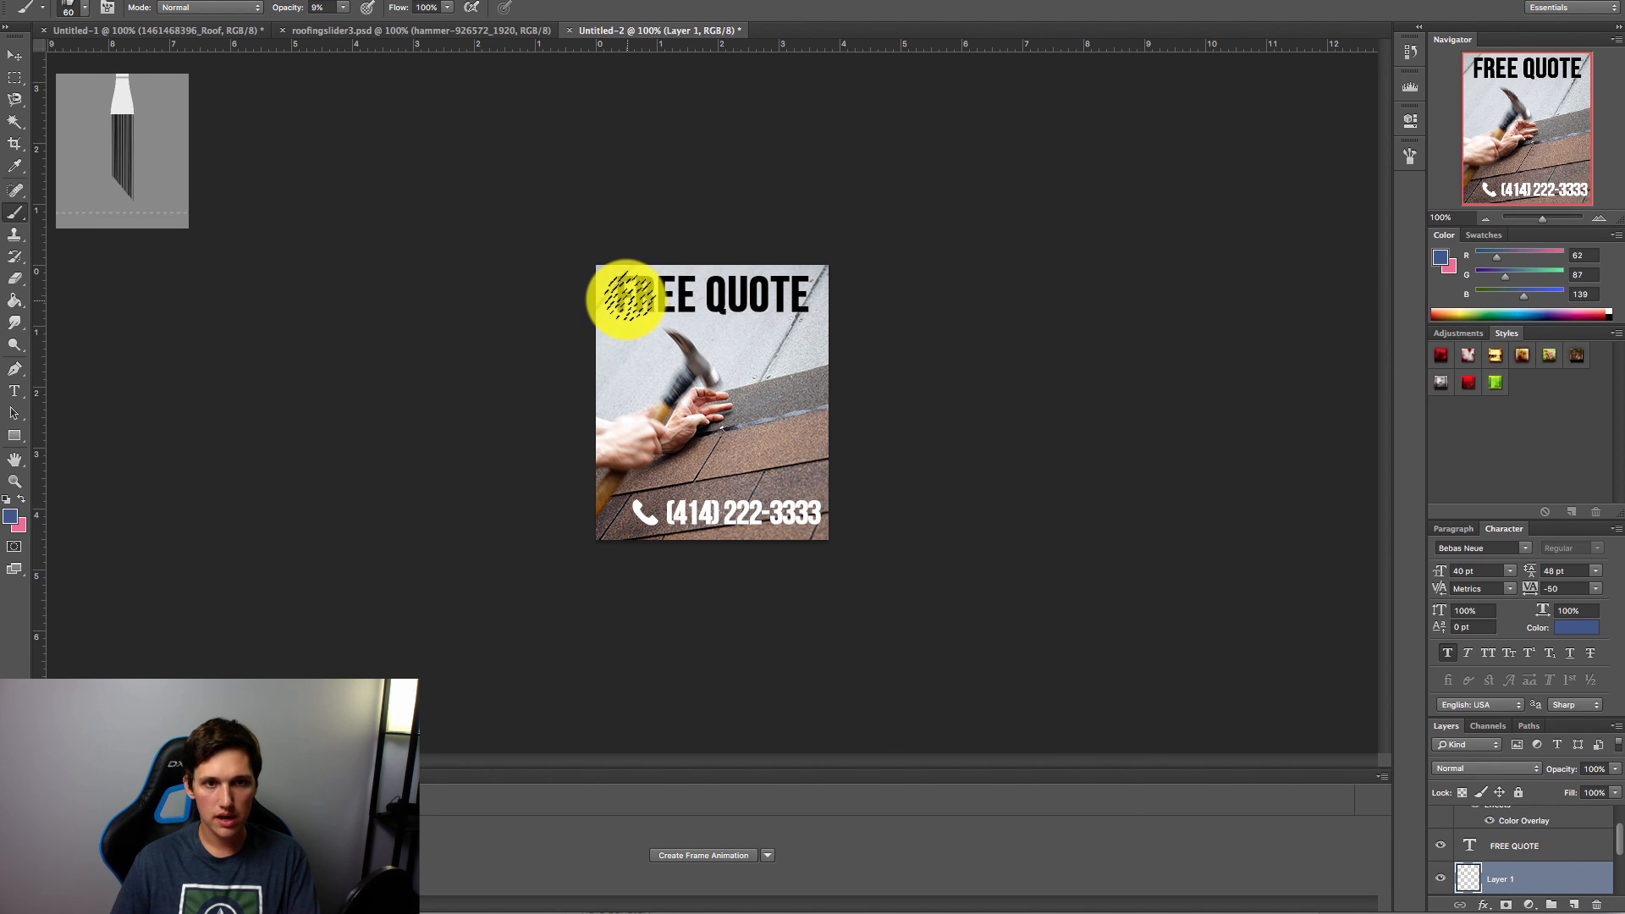
{"action": "left_click_drag", "start_coordinate": [626, 300], "coordinate": [809, 296]}
{"action": "left_click", "coordinate": [447, 8]}
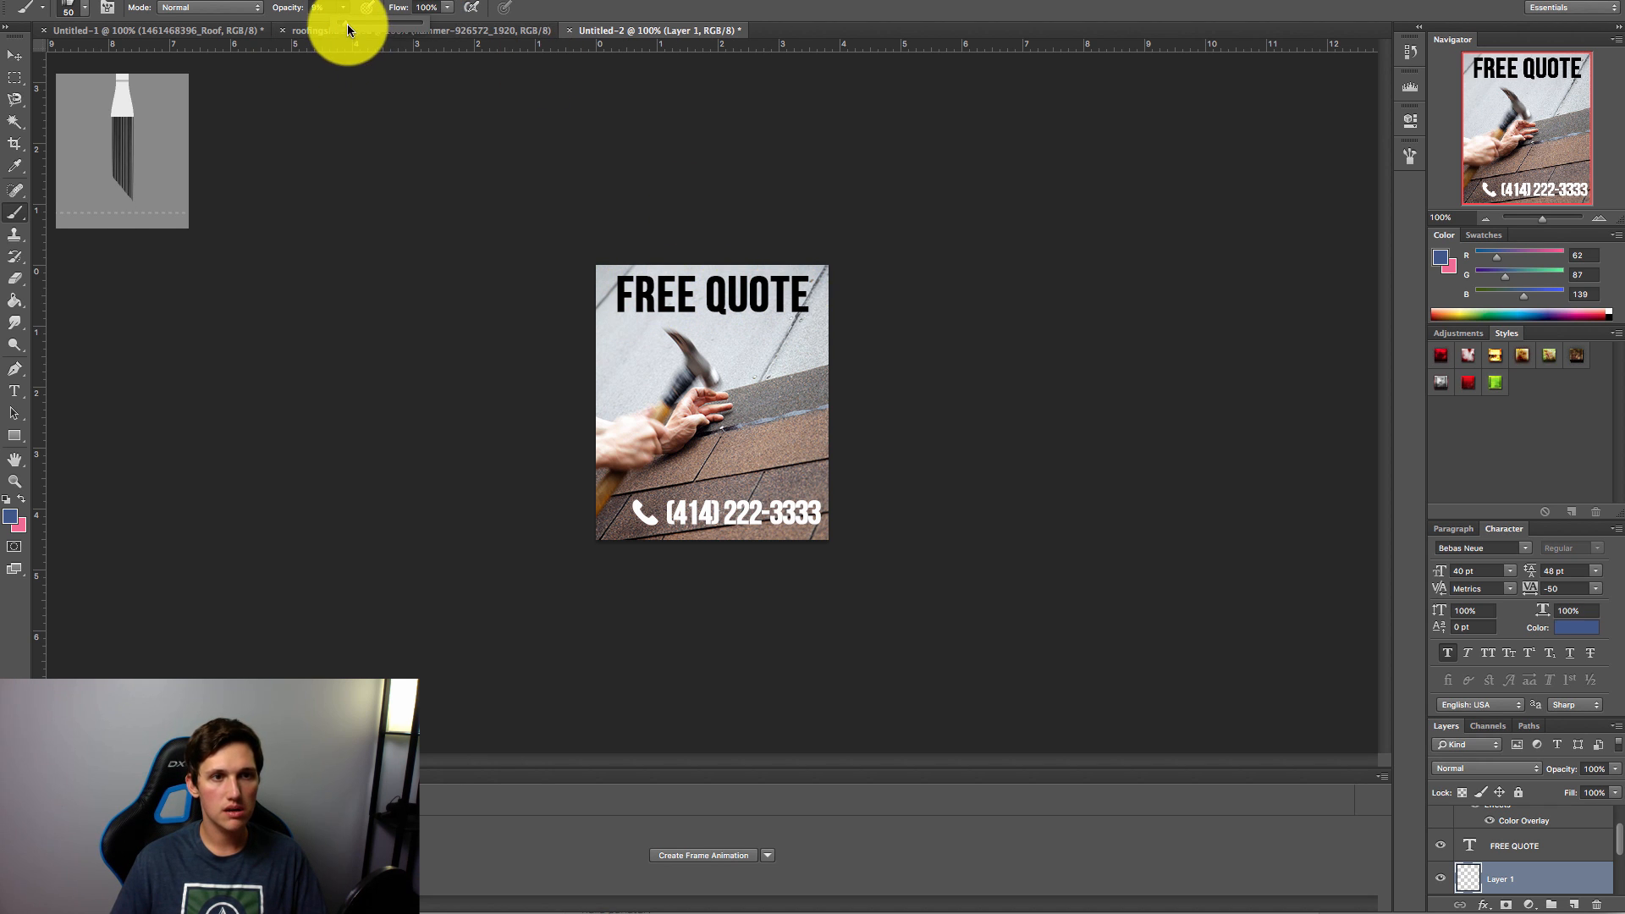
{"action": "left_click_drag", "start_coordinate": [347, 31], "coordinate": [454, 29]}
{"action": "left_click_drag", "start_coordinate": [599, 282], "coordinate": [777, 296]}
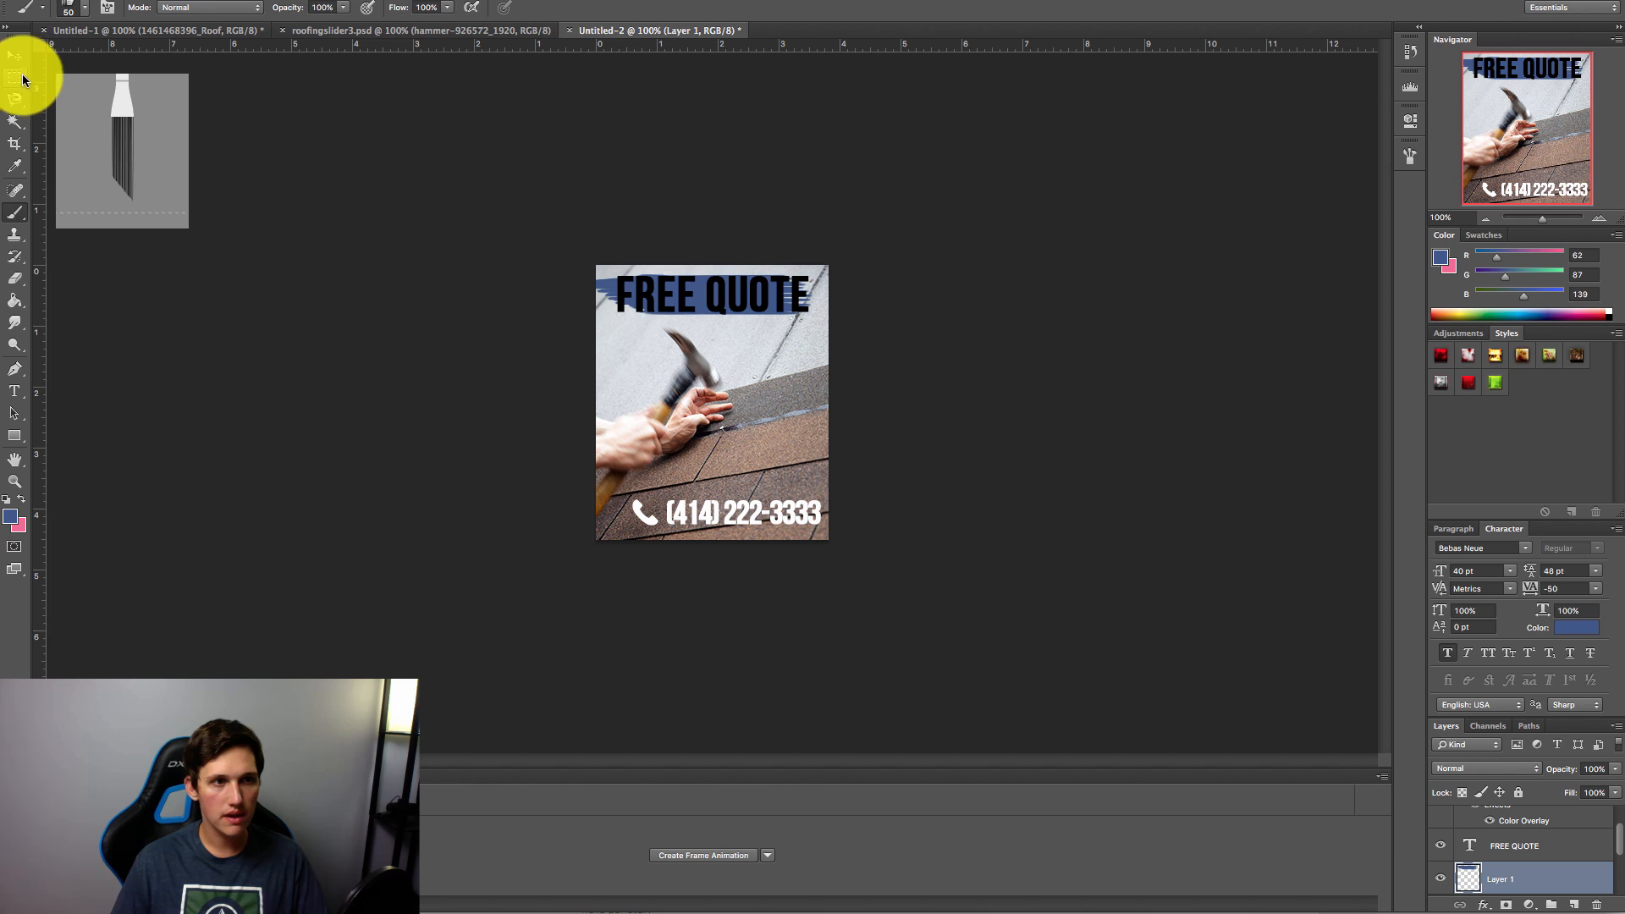
{"action": "left_click", "coordinate": [14, 51]}
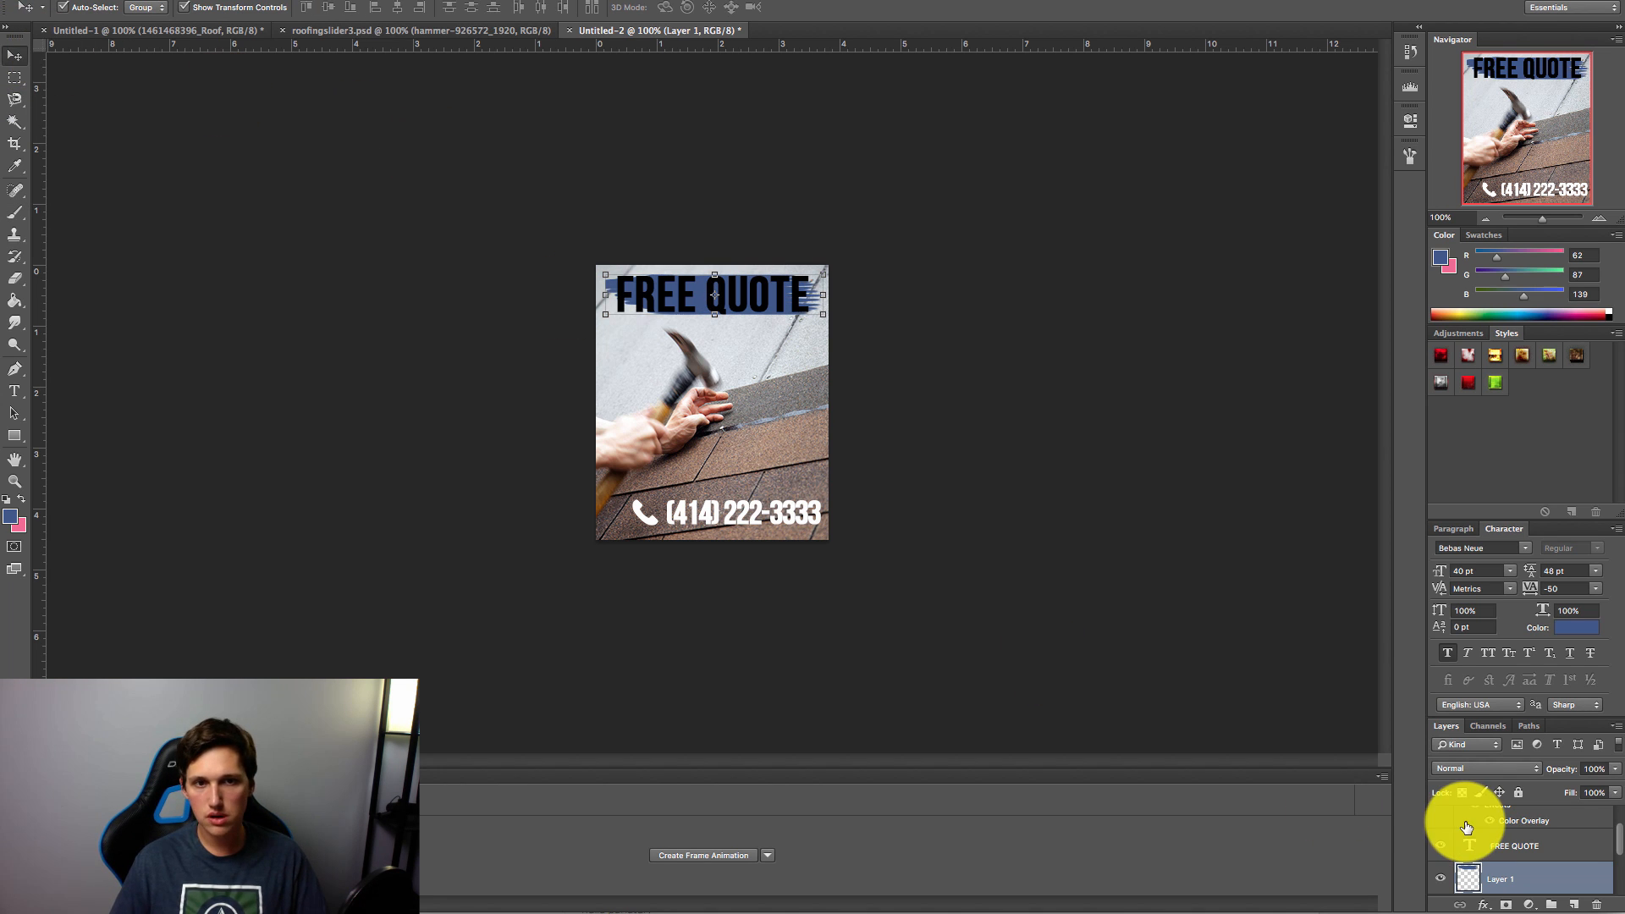
Step: Try white for the FREE QUOTE text colour, then revert it to black
{"action": "double_click", "coordinate": [1554, 857]}
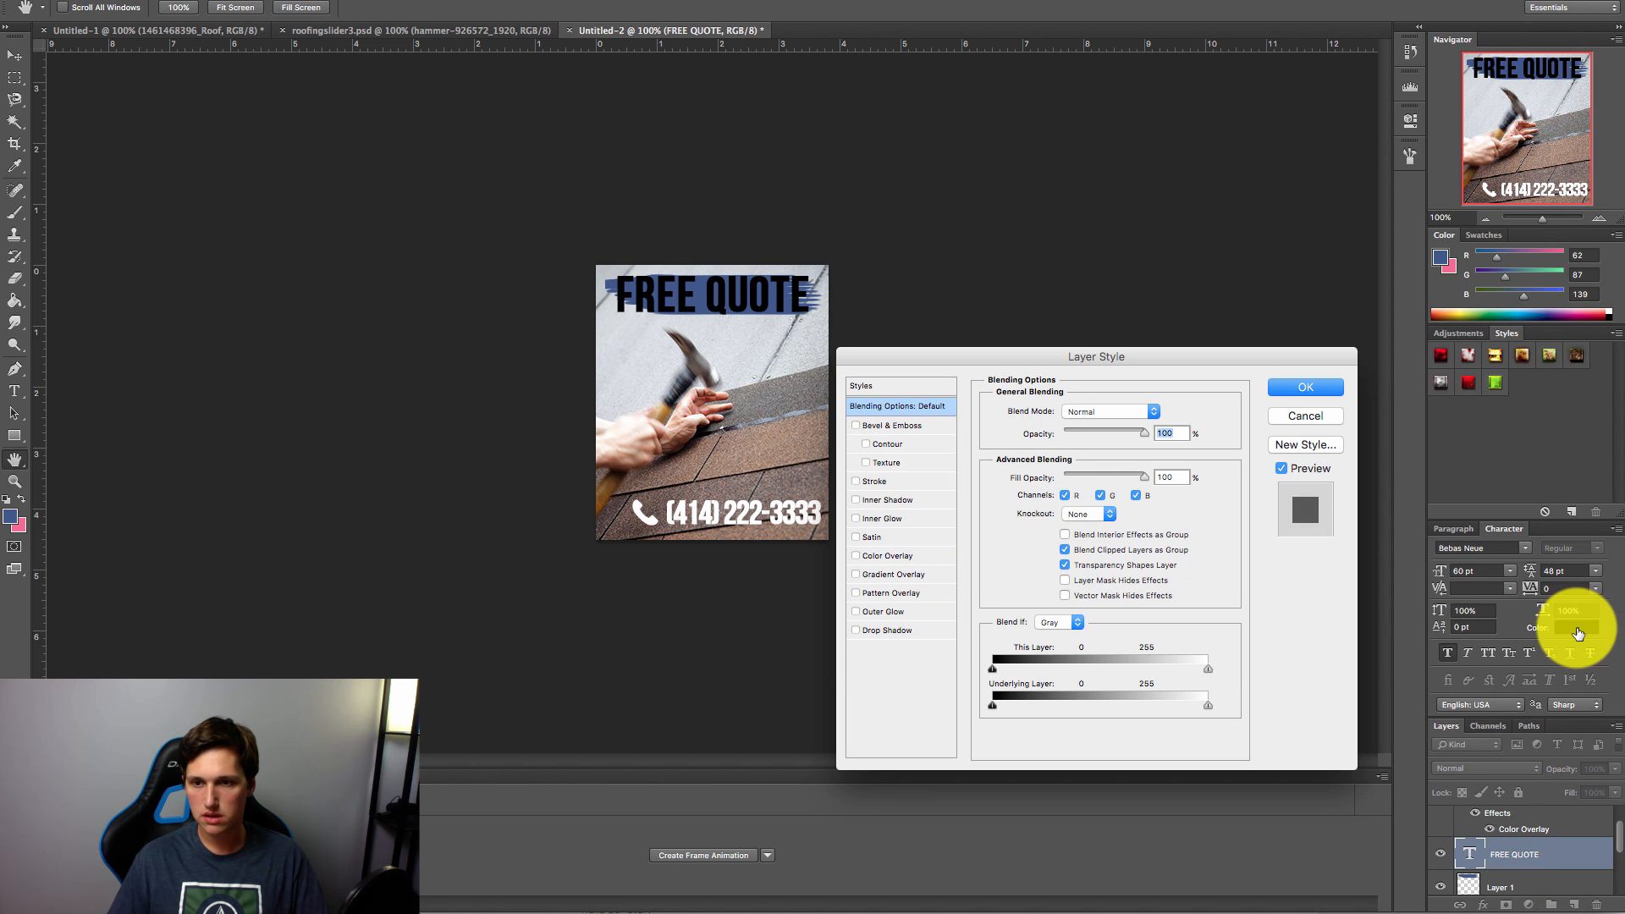
{"action": "left_click", "coordinate": [1326, 418]}
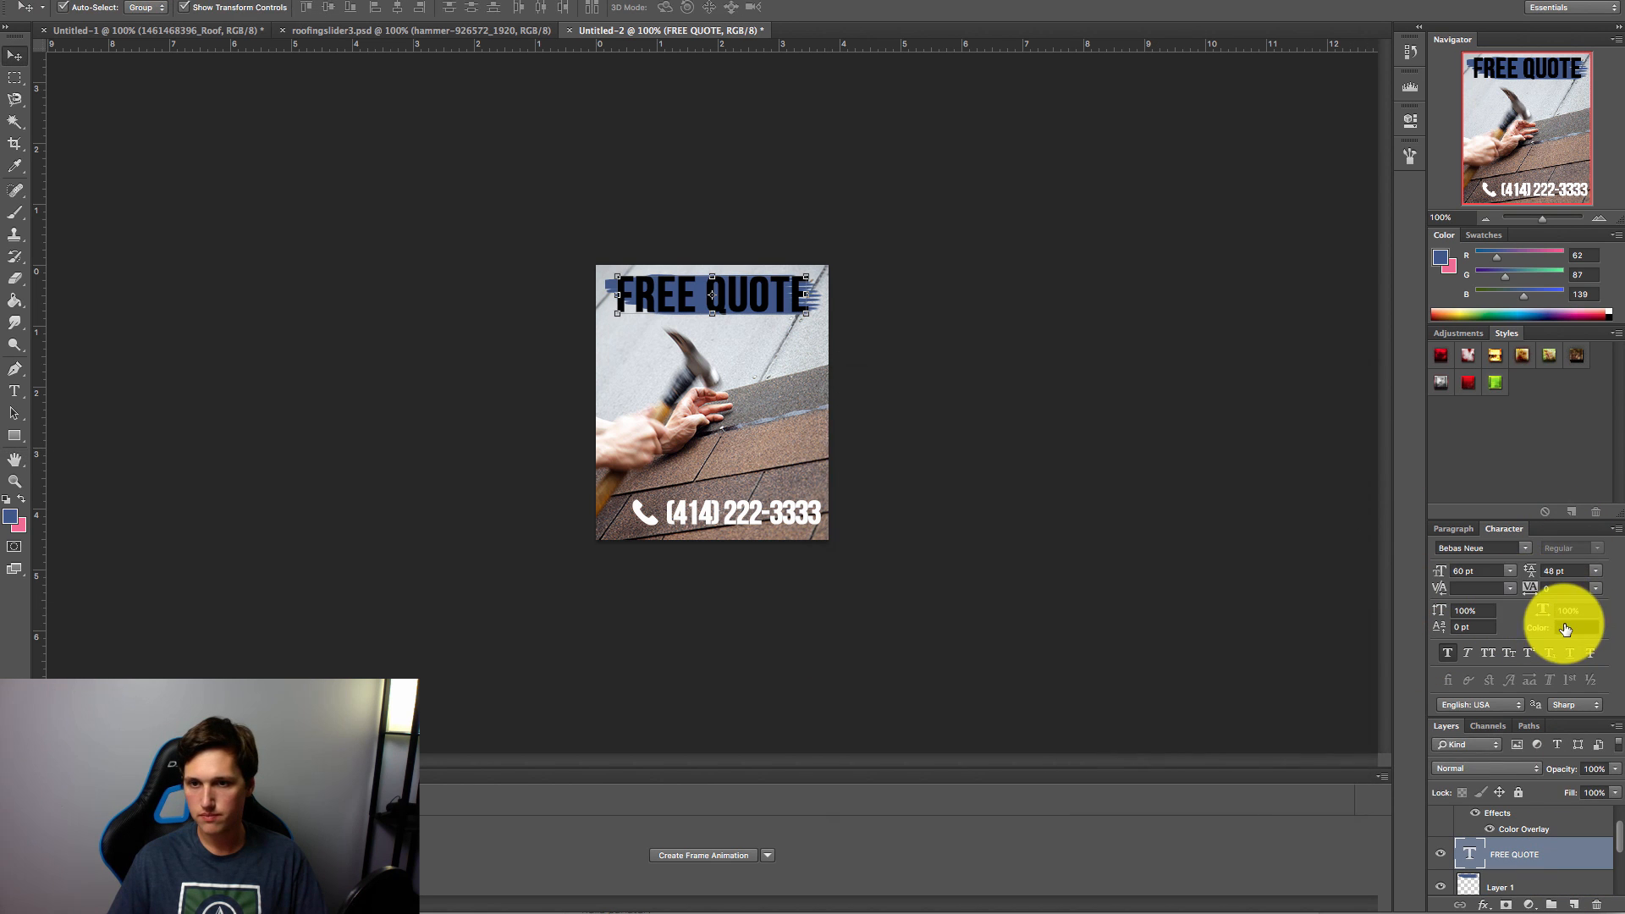
{"action": "left_click", "coordinate": [1572, 626]}
{"action": "left_click_drag", "start_coordinate": [251, 573], "coordinate": [79, 381]}
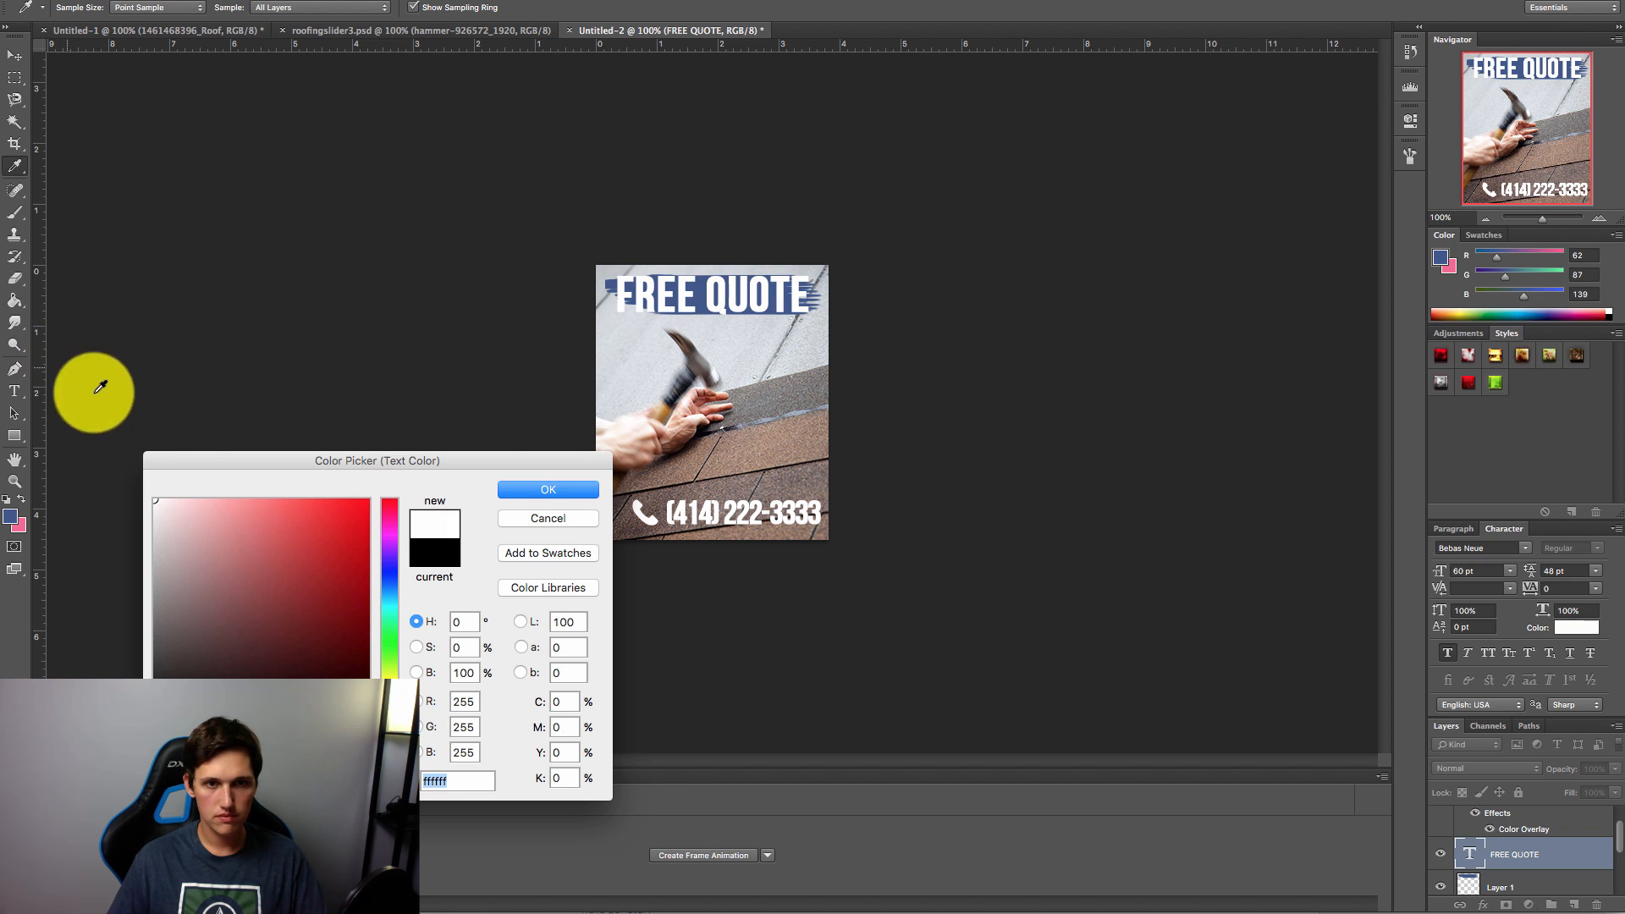
{"action": "left_click", "coordinate": [557, 491]}
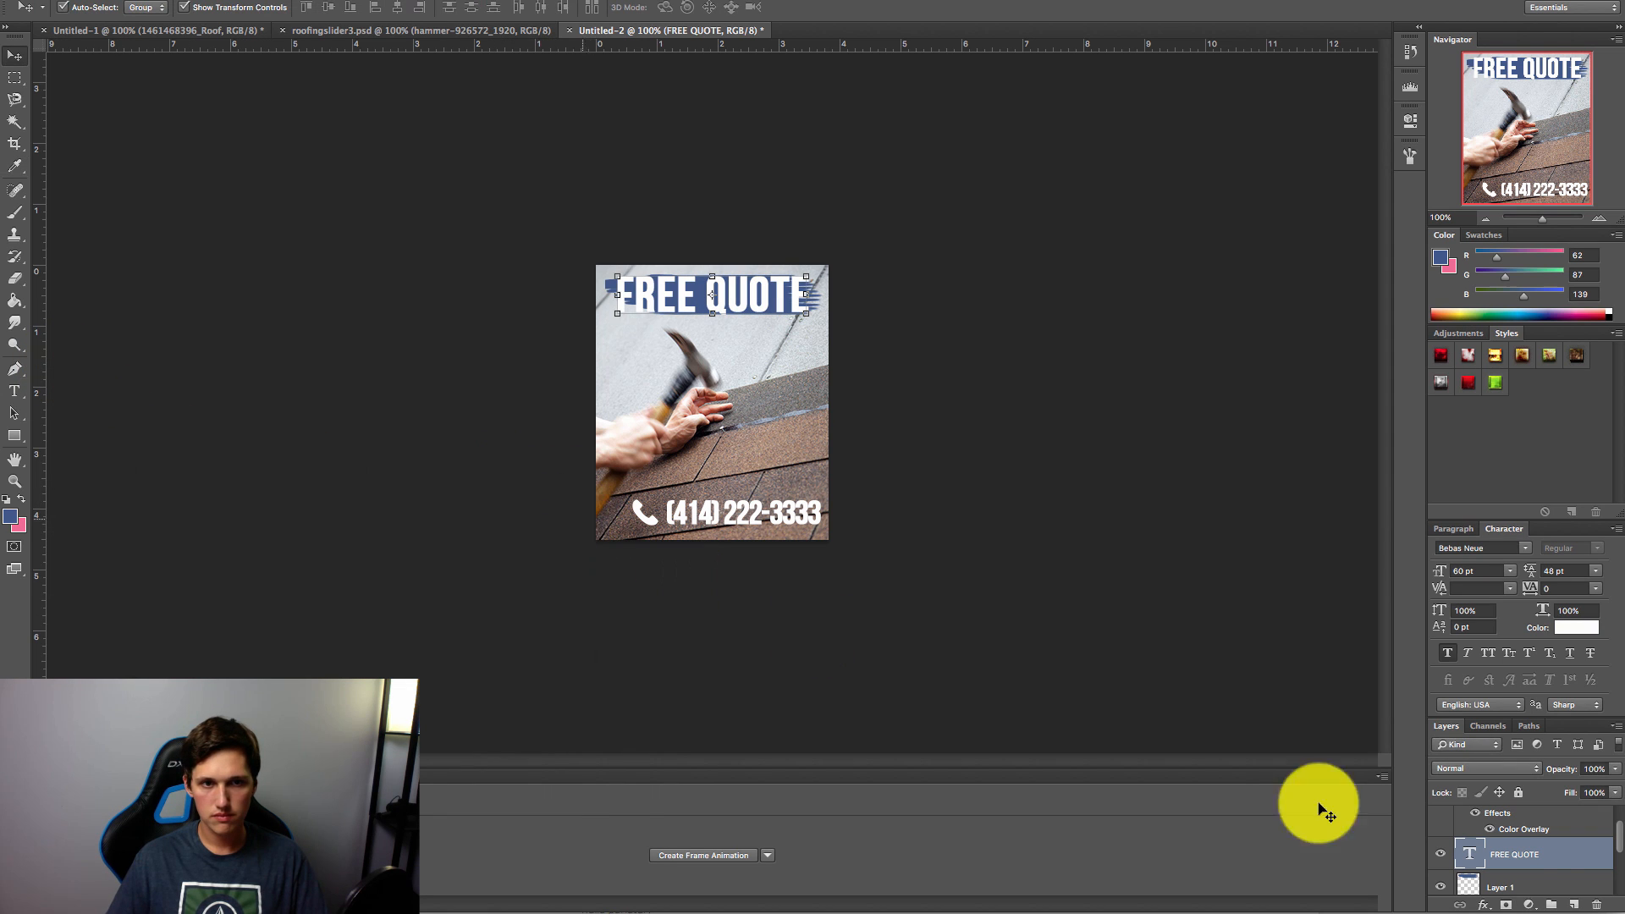
{"action": "double_click", "coordinate": [1589, 859]}
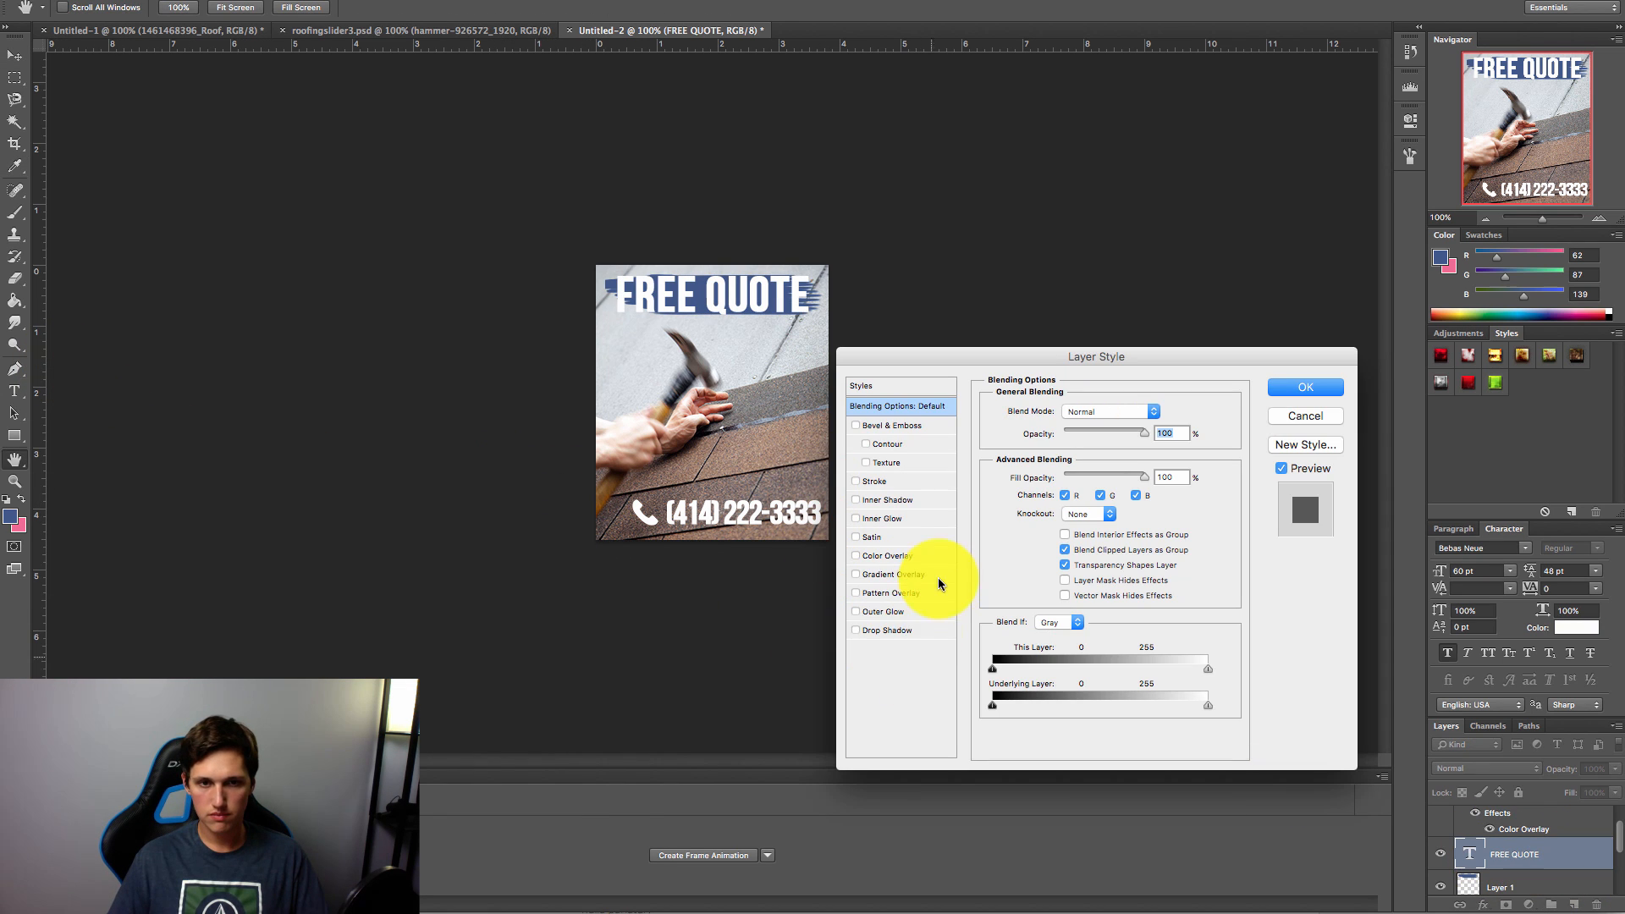
{"action": "left_click", "coordinate": [1299, 416]}
{"action": "left_click", "coordinate": [1574, 627]}
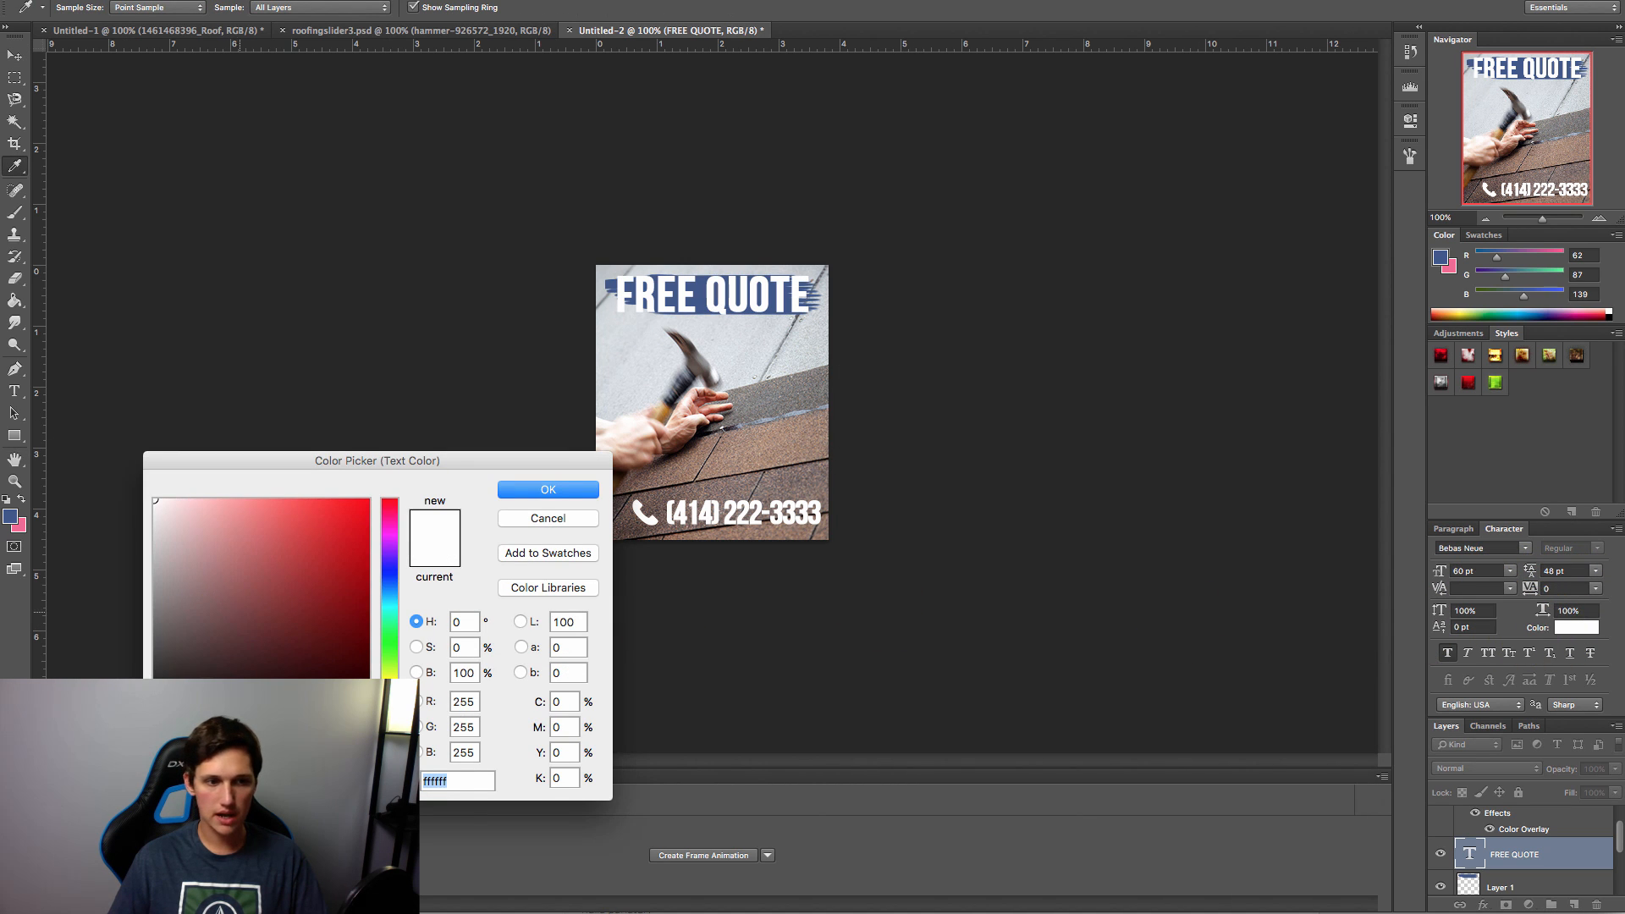
{"action": "left_click", "coordinate": [149, 673]}
{"action": "key", "text": "Return"}
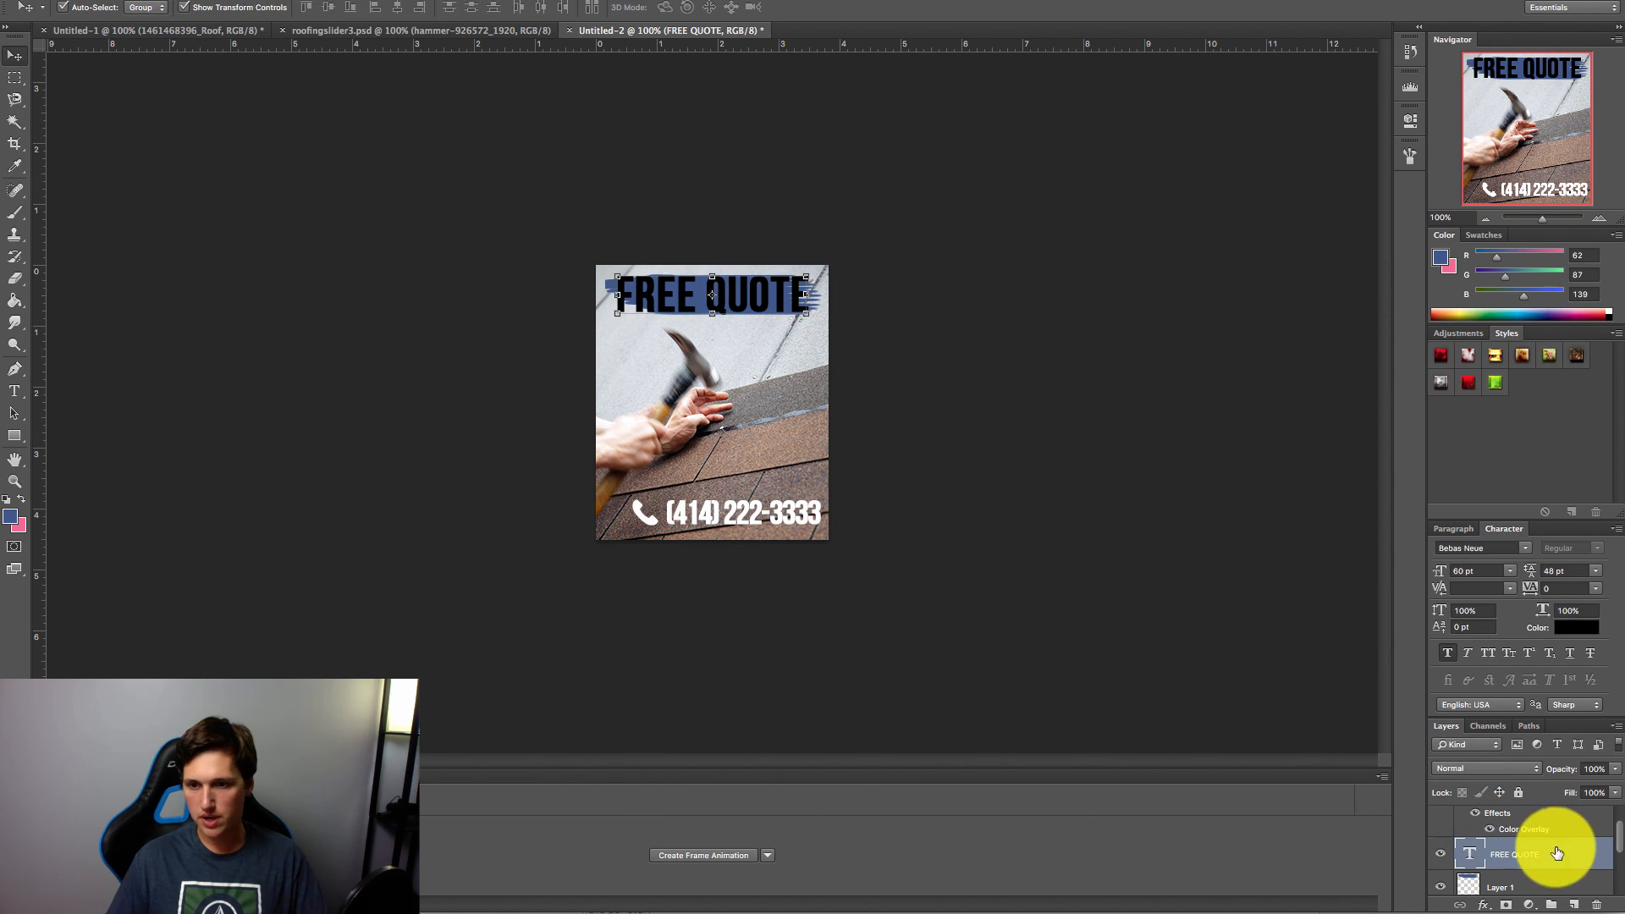
Step: Add a 3 px white Stroke and a Drop Shadow to the FREE QUOTE layer
{"action": "double_click", "coordinate": [1473, 813]}
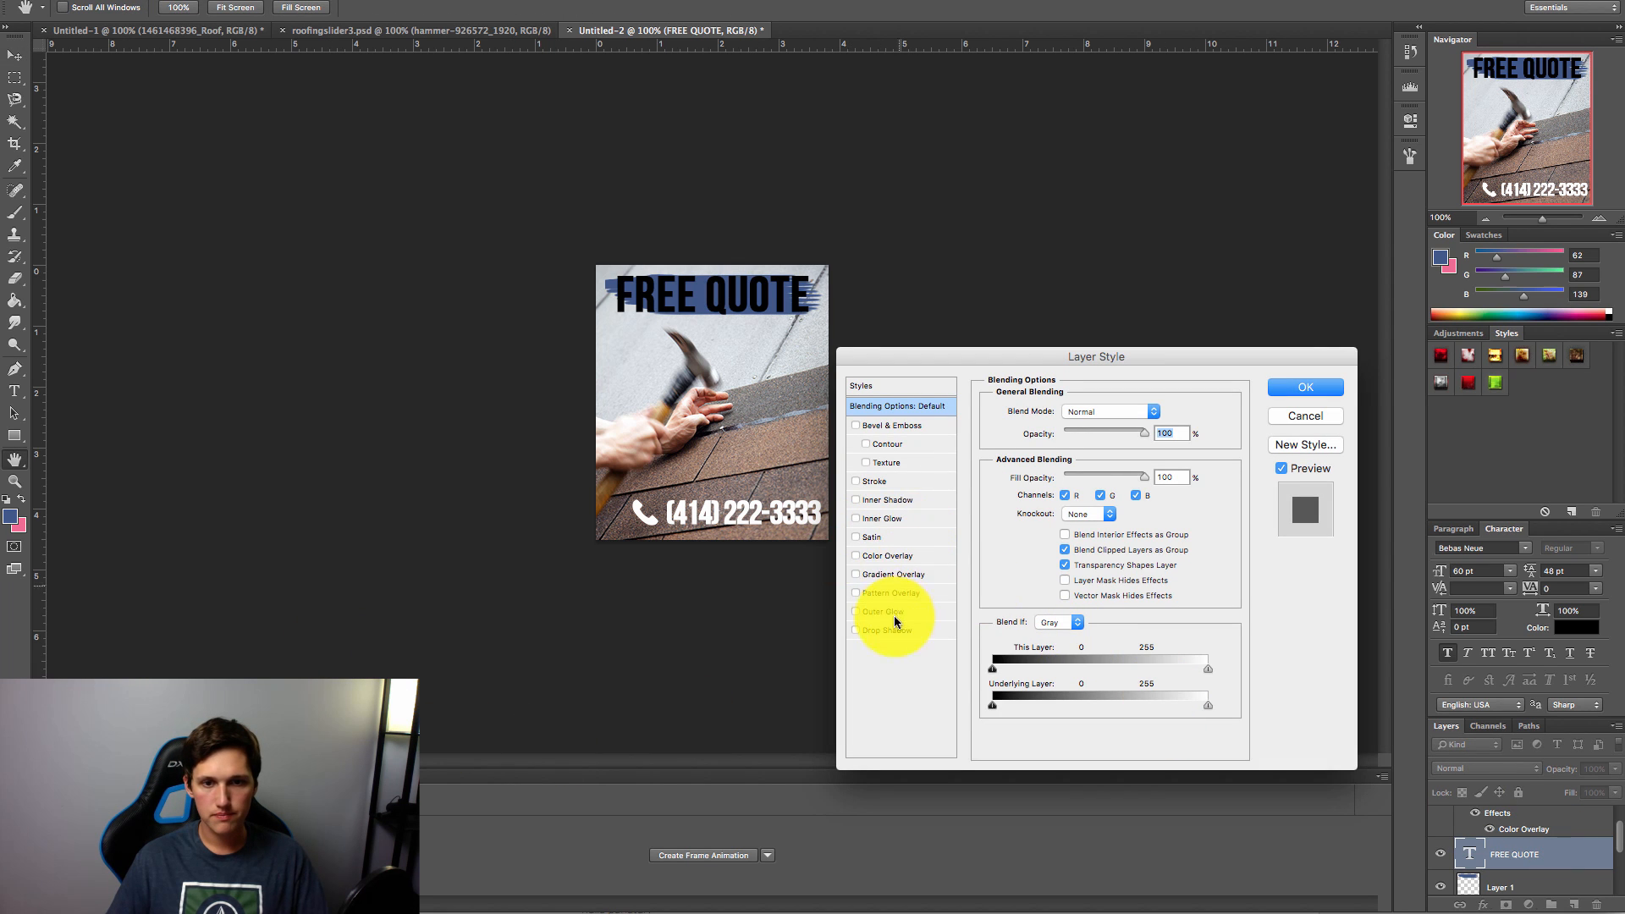
{"action": "left_click", "coordinate": [870, 481]}
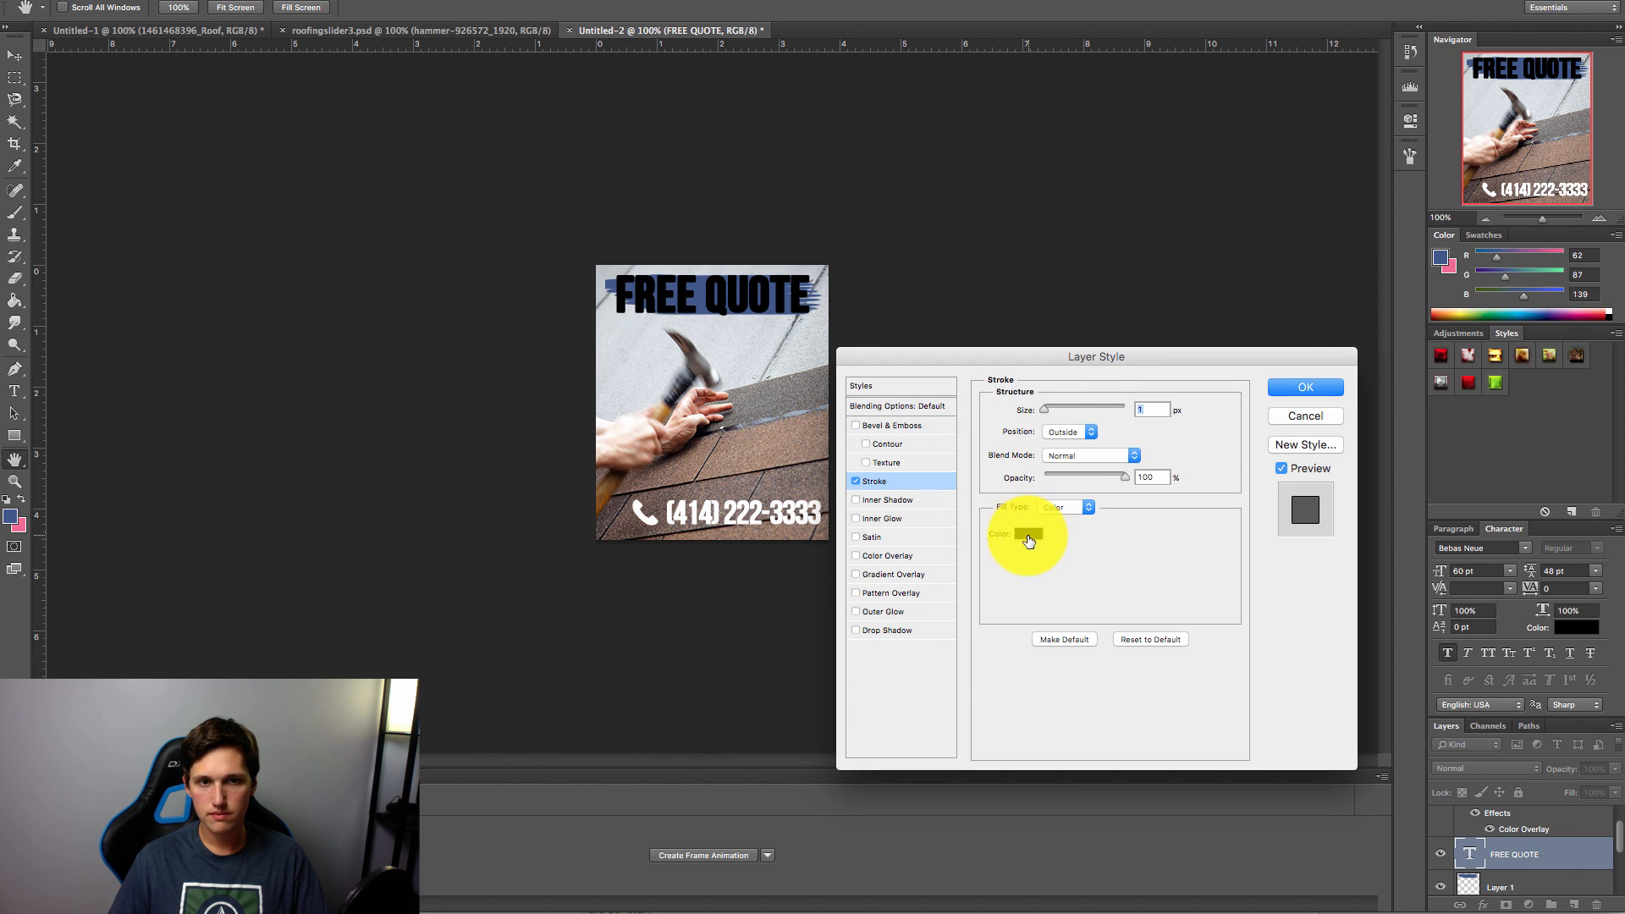
{"action": "left_click", "coordinate": [1028, 533]}
{"action": "left_click_drag", "start_coordinate": [170, 587], "coordinate": [65, 435]}
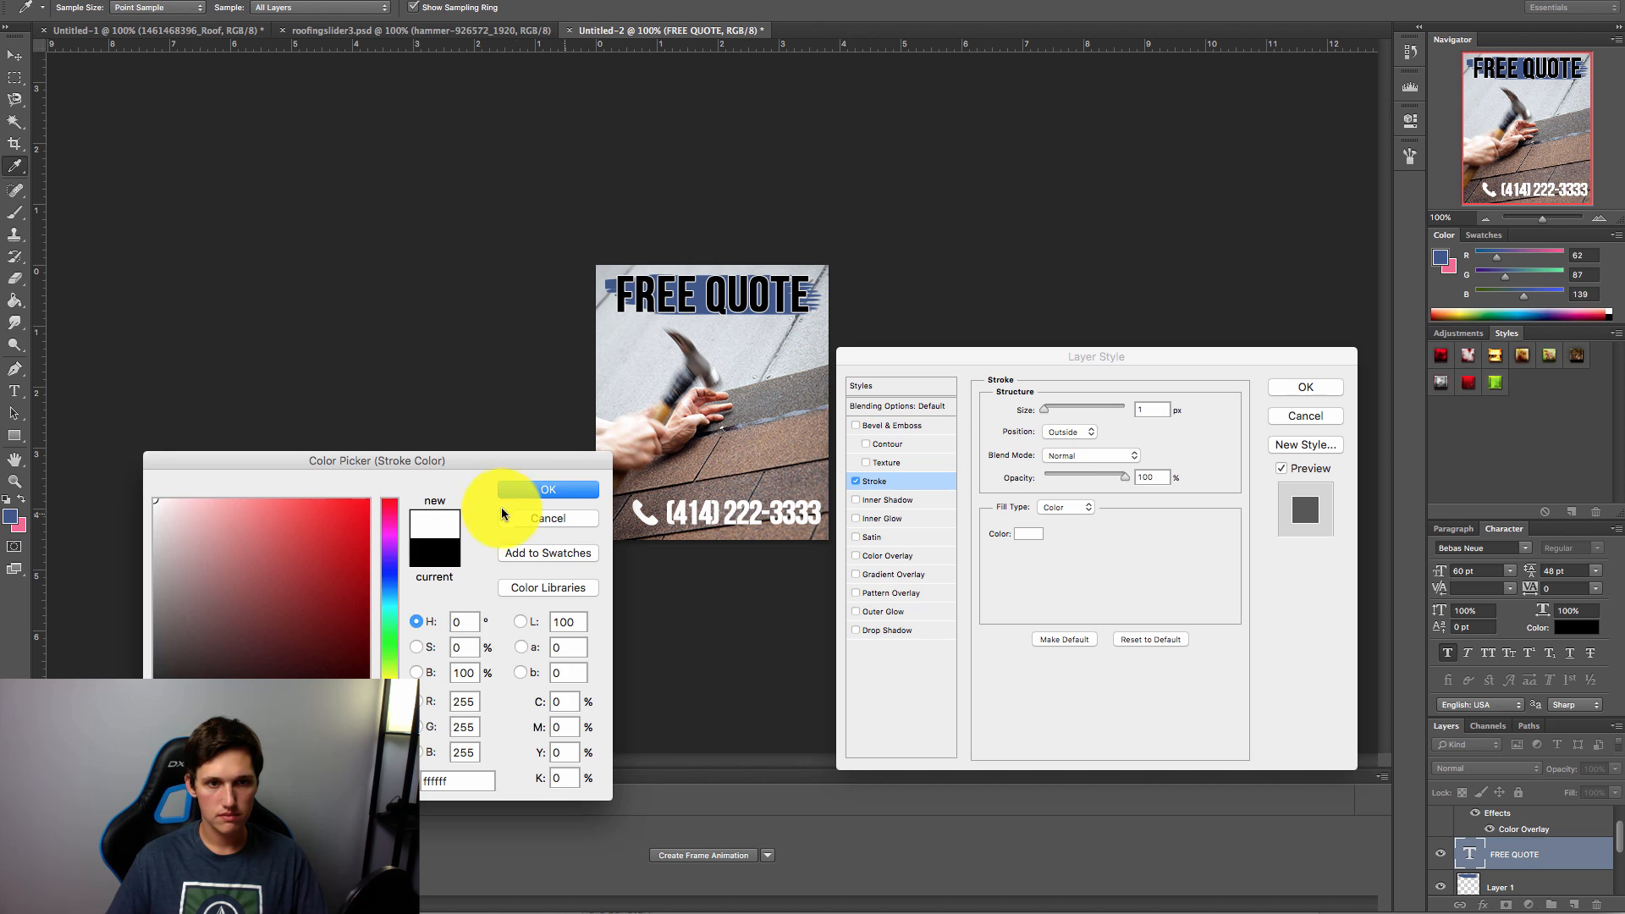
{"action": "left_click", "coordinate": [542, 490]}
{"action": "left_click_drag", "start_coordinate": [1046, 415], "coordinate": [1048, 412]}
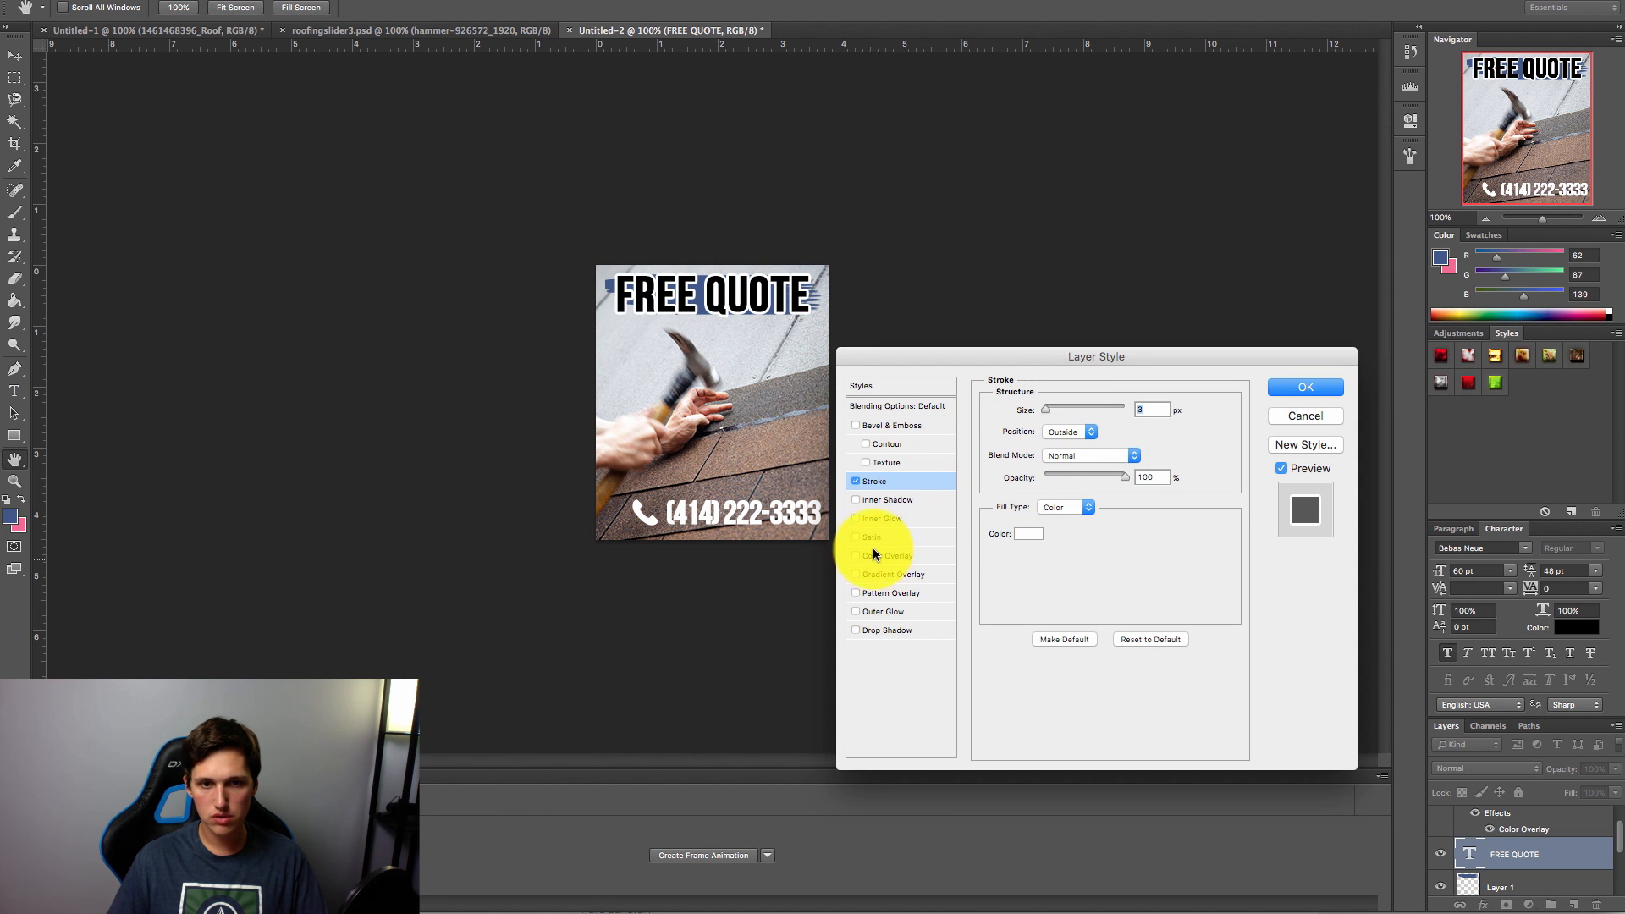
{"action": "left_click", "coordinate": [886, 631]}
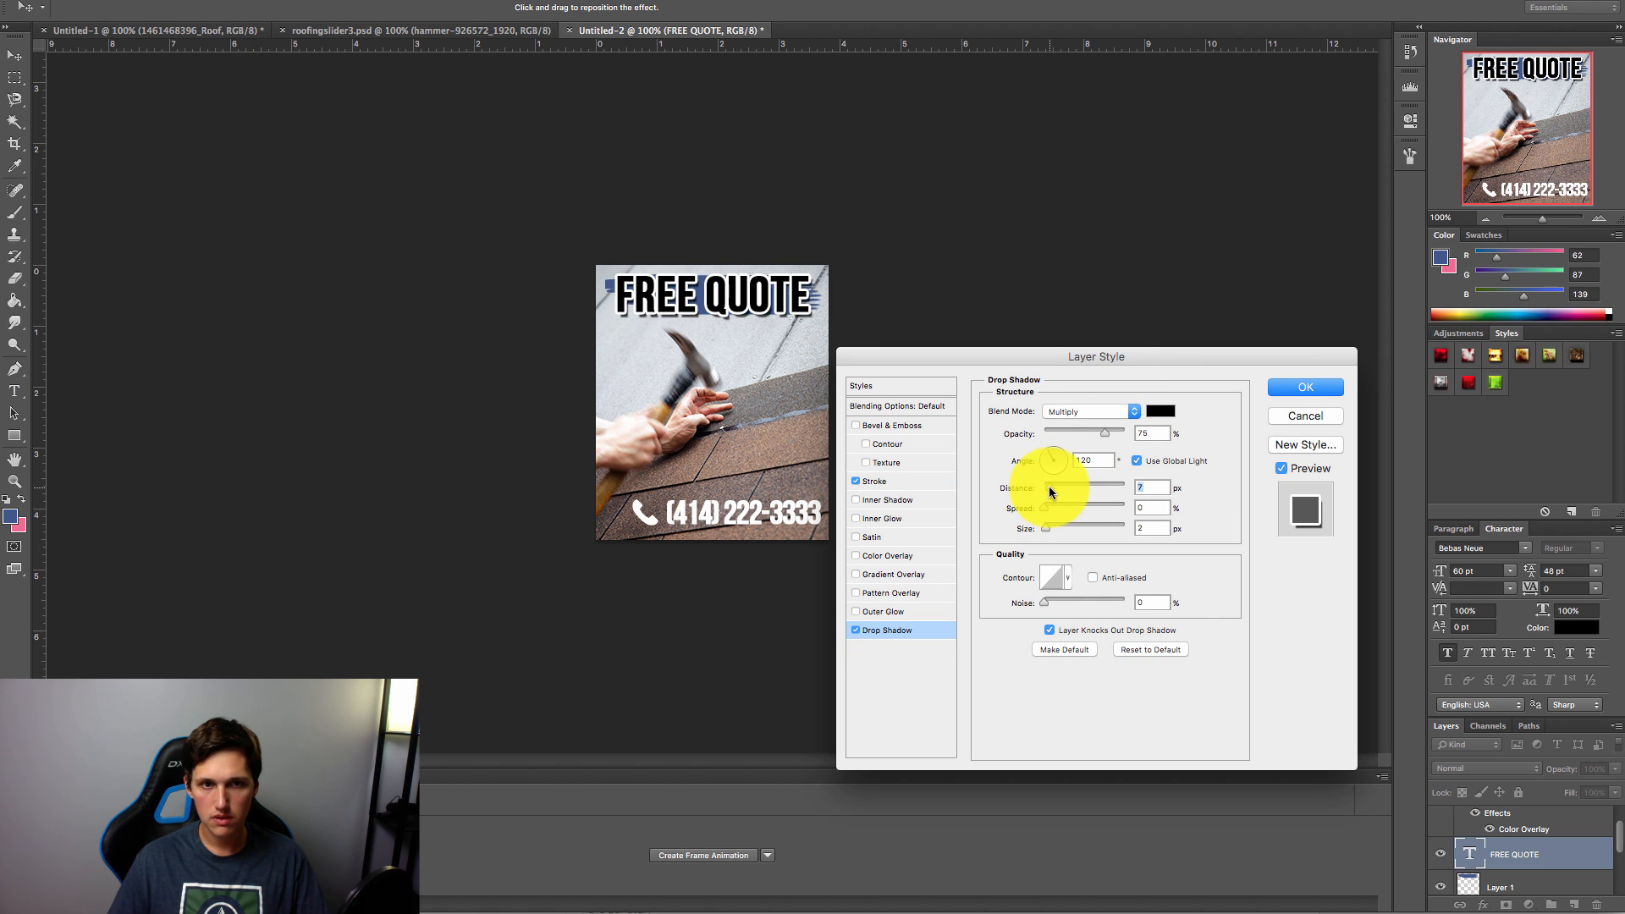
Step: Apply the heading styles, then Free Transform Layer 1's blue stroke to span the top edge
{"action": "left_click", "coordinate": [1309, 387]}
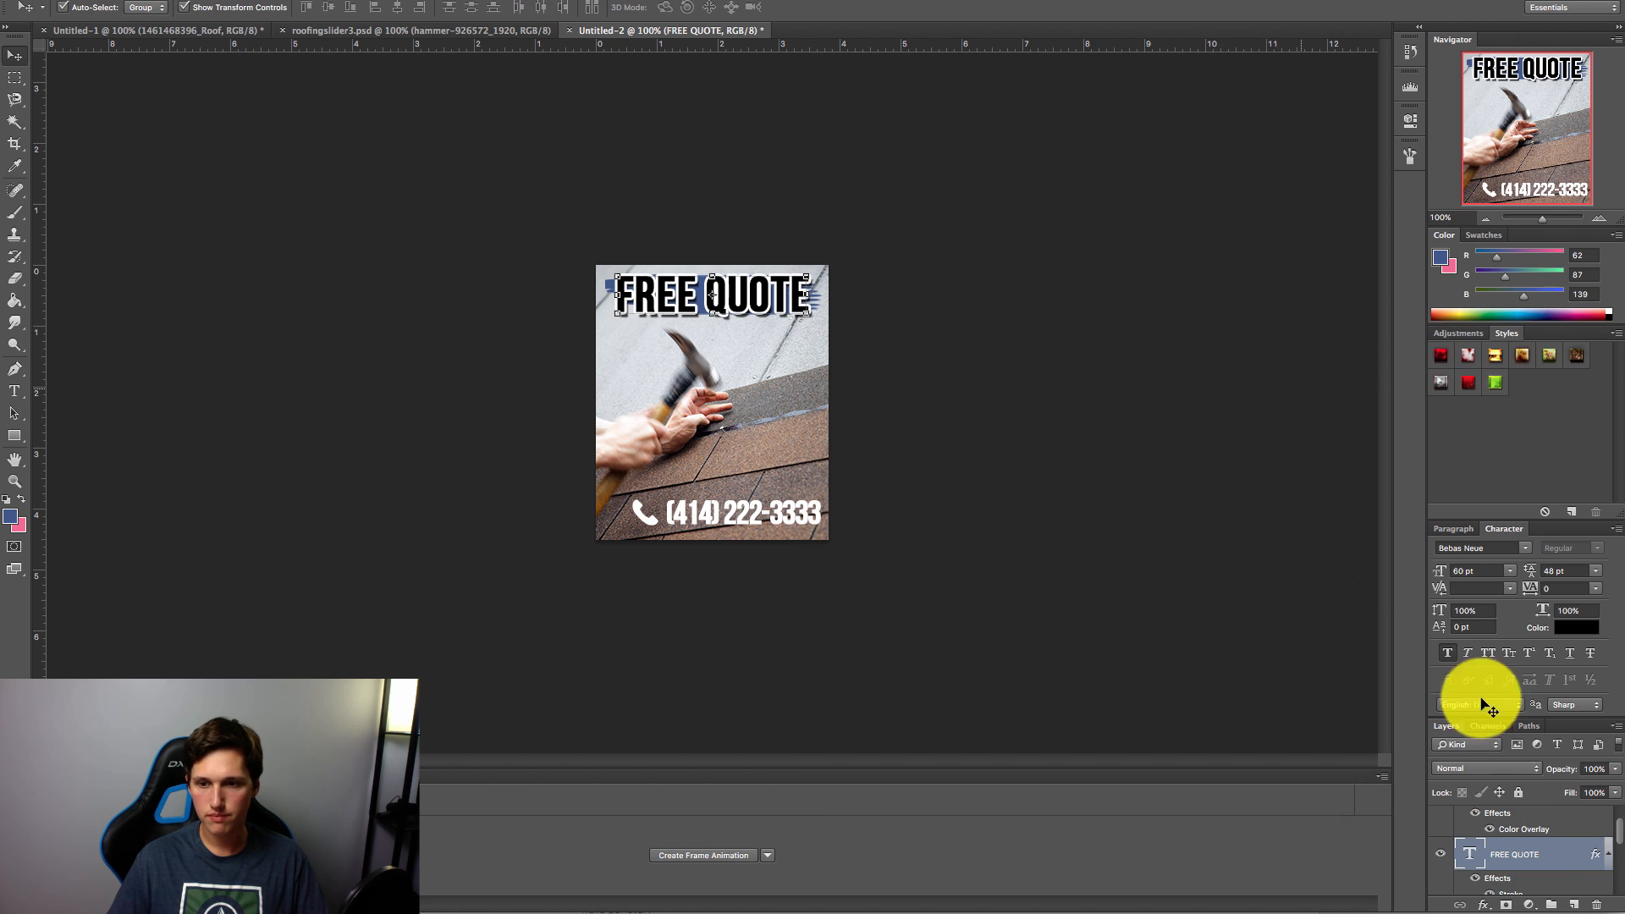
{"action": "scroll", "coordinate": [1515, 842], "scroll_direction": "down", "scroll_amount": 3}
{"action": "scroll", "coordinate": [1528, 844], "scroll_direction": "down", "scroll_amount": 2}
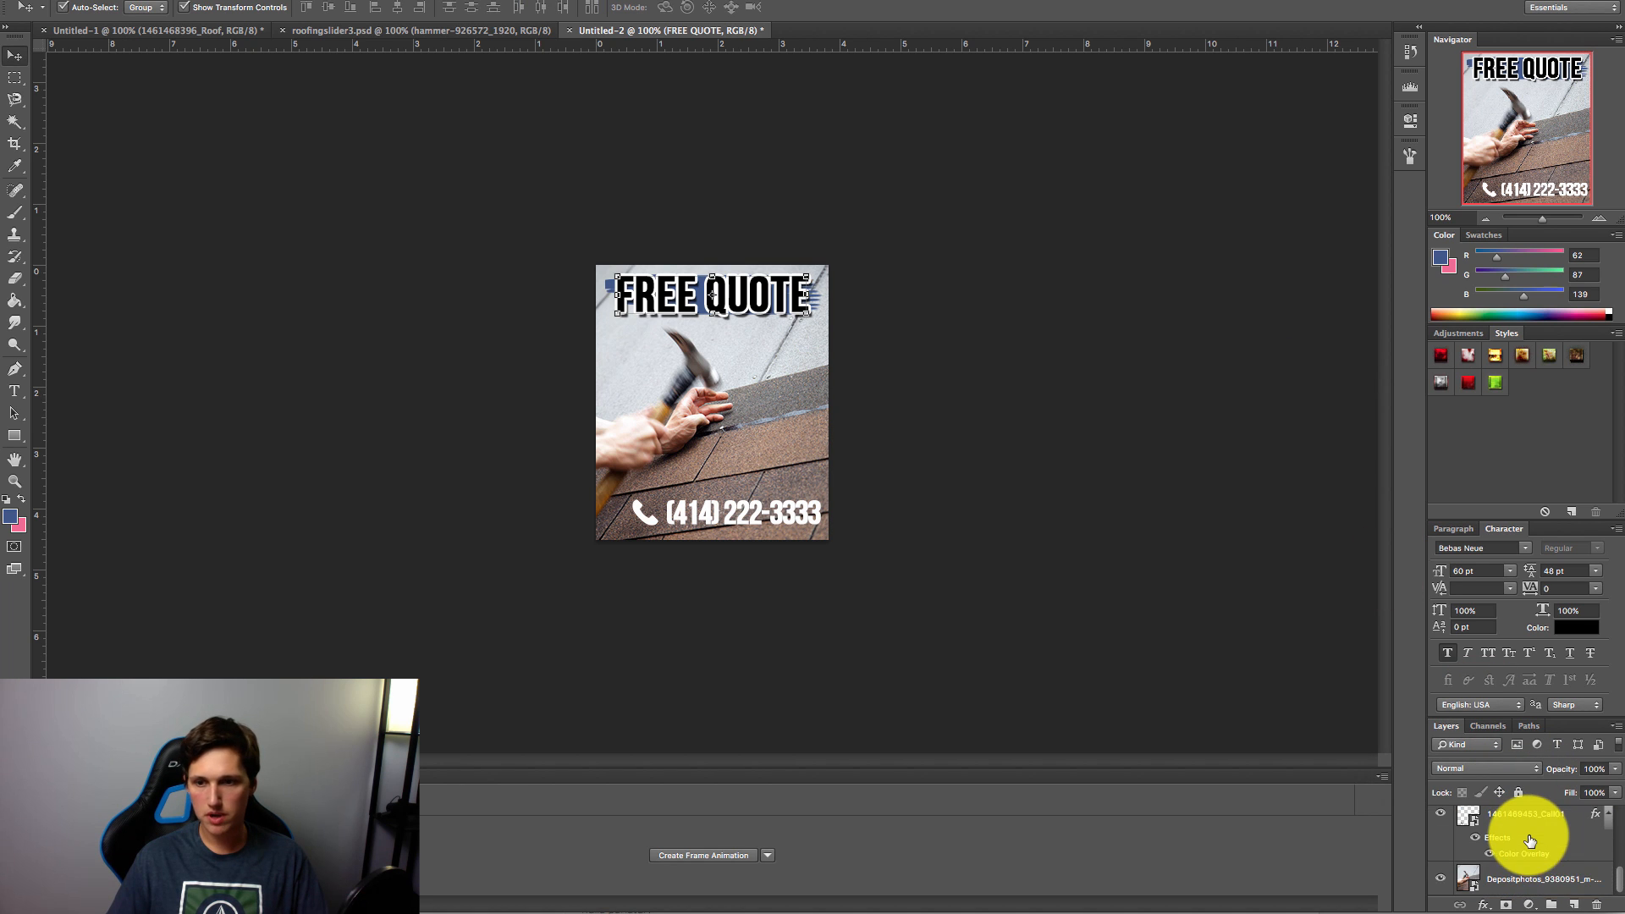
{"action": "scroll", "coordinate": [1532, 843], "scroll_direction": "up", "scroll_amount": 3}
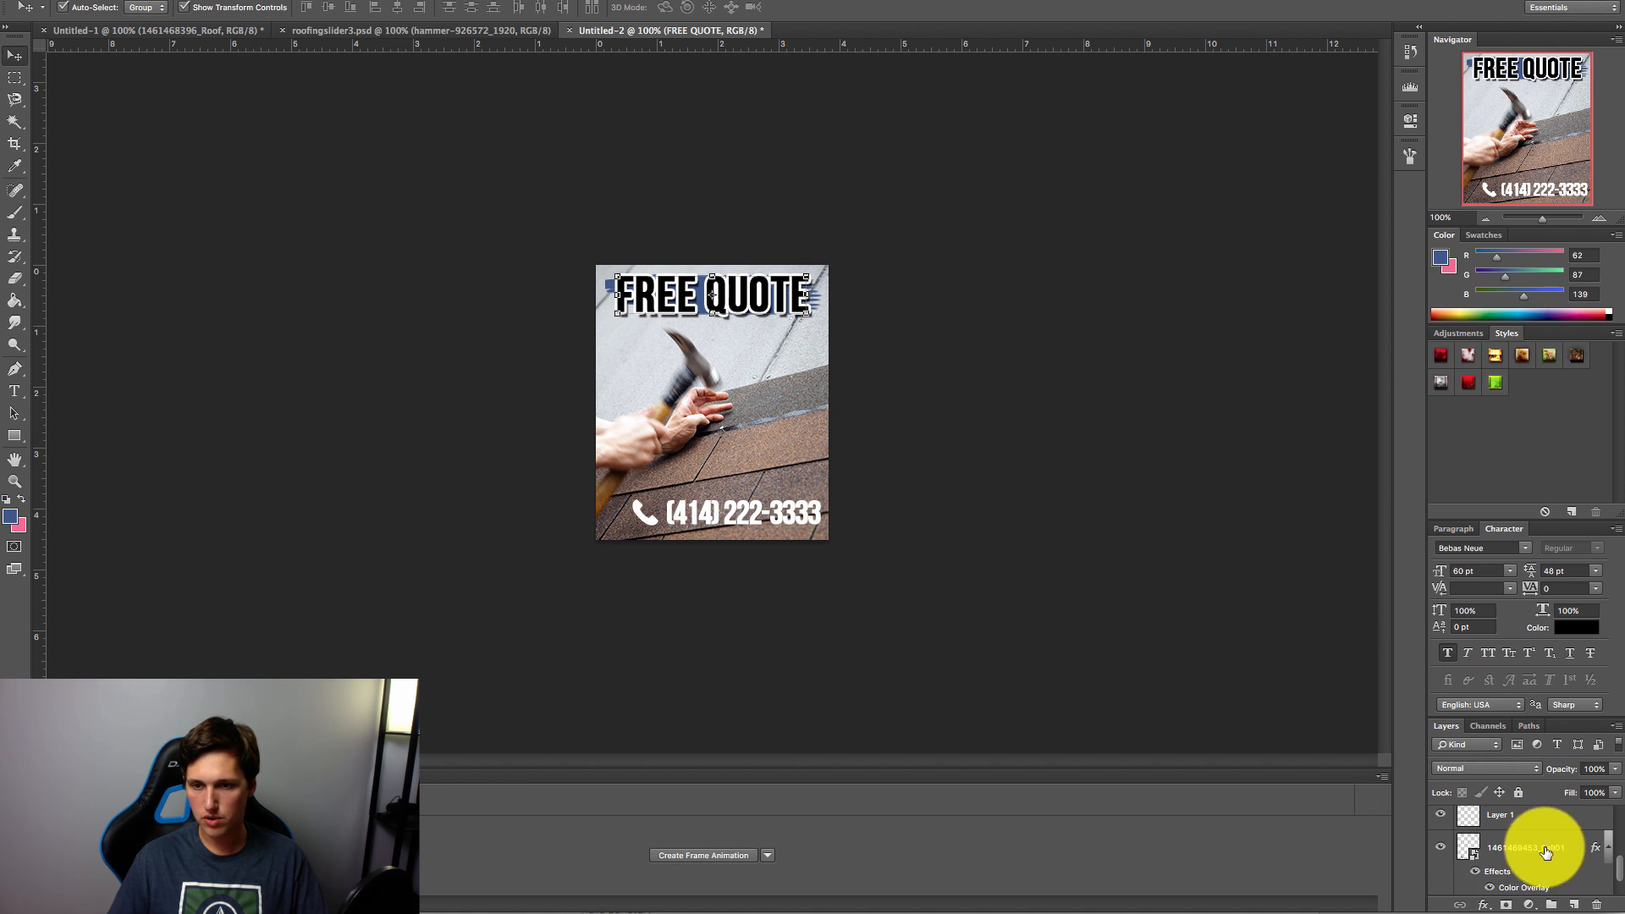
{"action": "left_click", "coordinate": [1524, 841]}
{"action": "left_click_drag", "start_coordinate": [716, 314], "coordinate": [714, 274]}
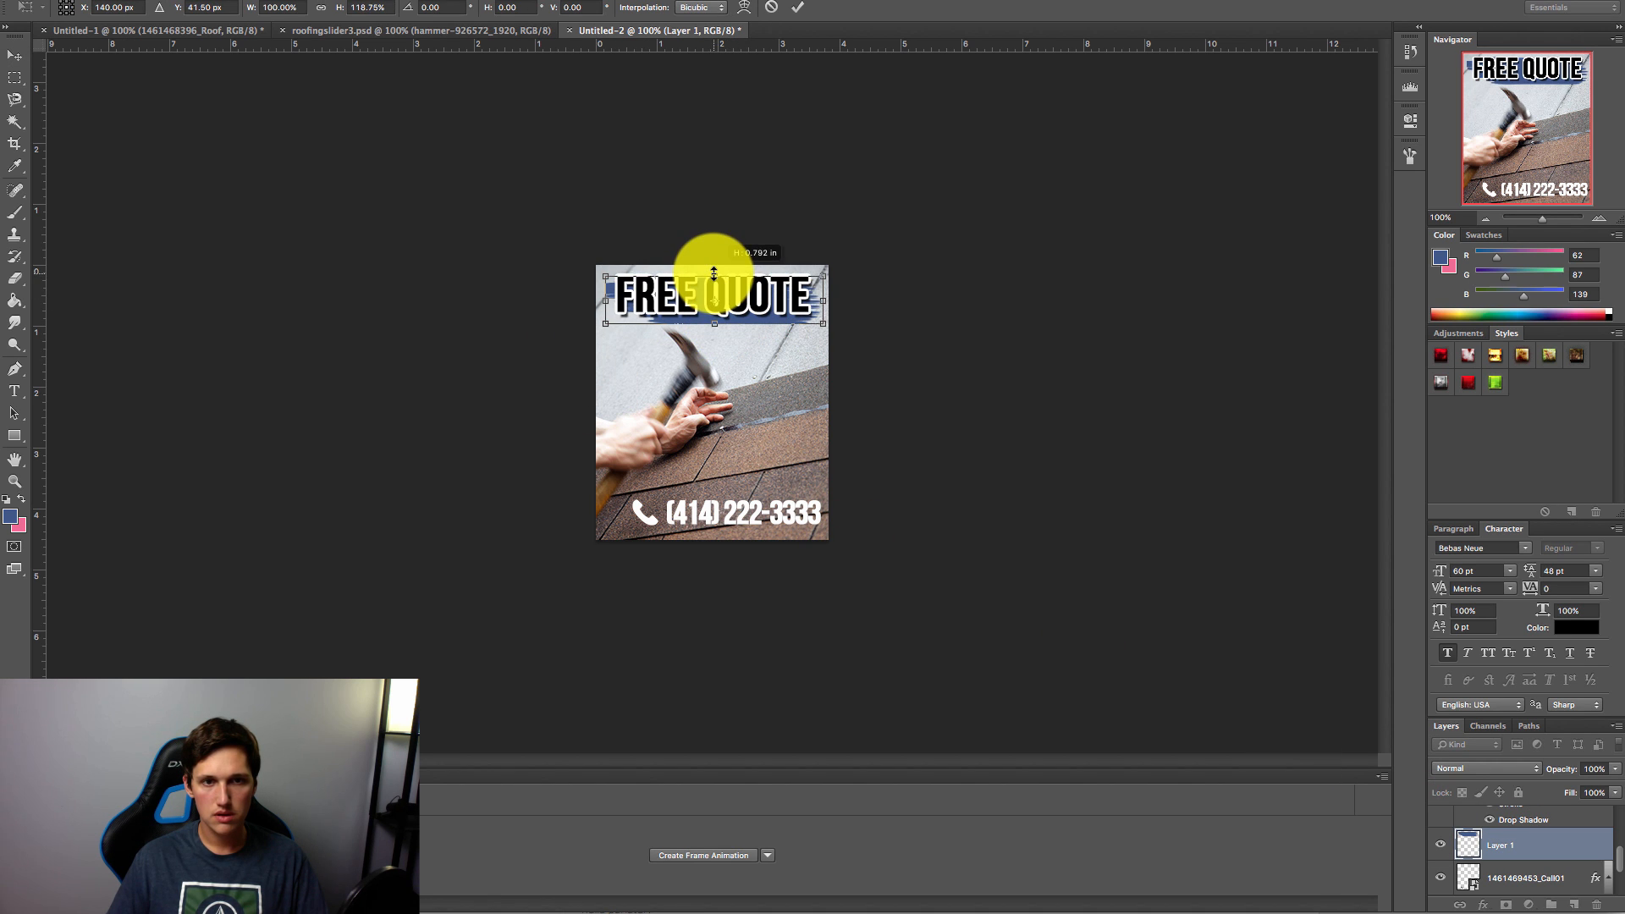
{"action": "left_click_drag", "start_coordinate": [714, 322], "coordinate": [715, 328]}
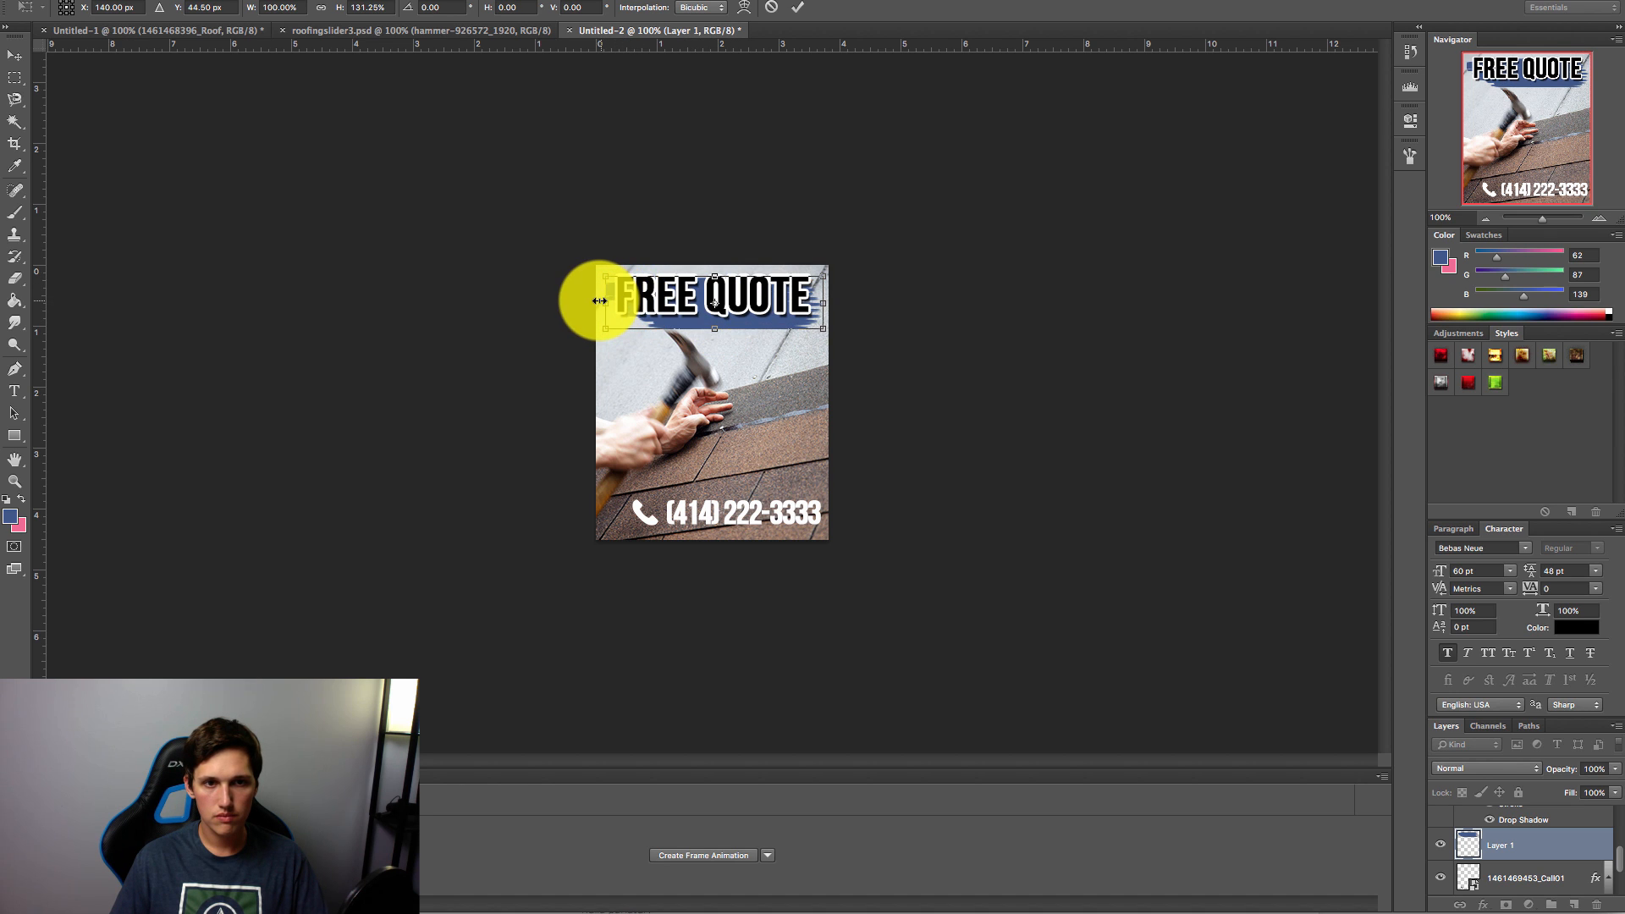
{"action": "left_click_drag", "start_coordinate": [600, 301], "coordinate": [590, 300]}
{"action": "key", "text": "Right"}
{"action": "key", "text": "Right"}
{"action": "key", "text": "Right"}
{"action": "key", "text": "Right"}
{"action": "key", "text": "Right"}
{"action": "key", "text": "Up"}
{"action": "key", "text": "Up"}
{"action": "key", "text": "Up"}
{"action": "key", "text": "Up"}
{"action": "key", "text": "Up"}
{"action": "key", "text": "Up"}
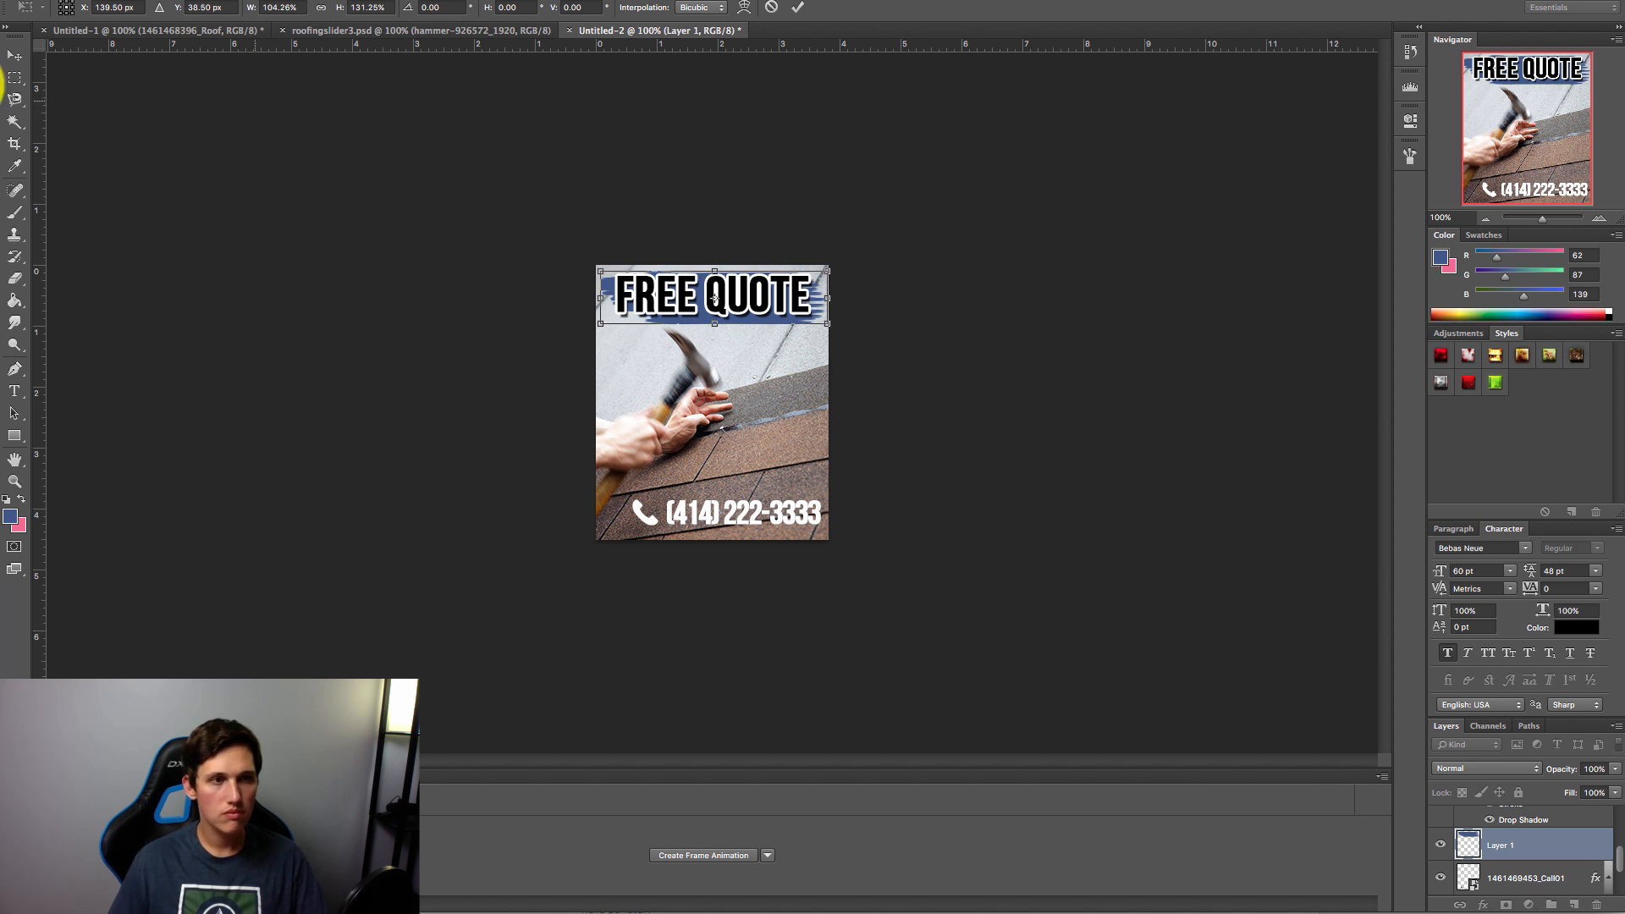
{"action": "left_click", "coordinate": [15, 77]}
{"action": "left_click", "coordinate": [1004, 308]}
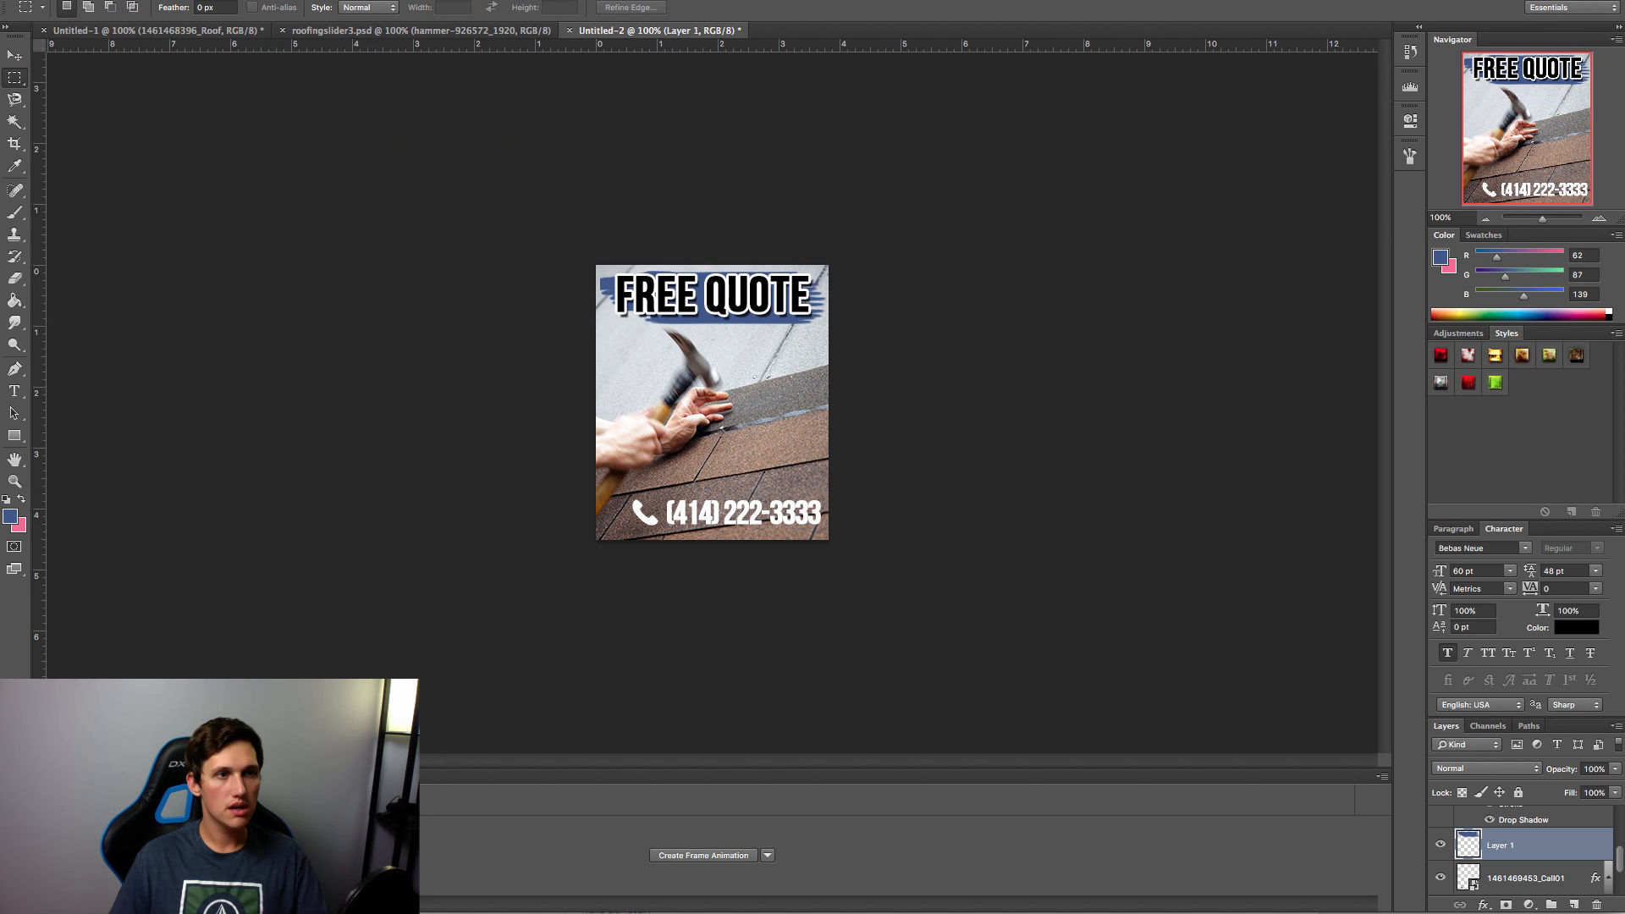
Step: Save the design as calltoaction.psd, then begin Save for Web
{"action": "left_click", "coordinate": [3, 0]}
{"action": "left_click", "coordinate": [18, 122]}
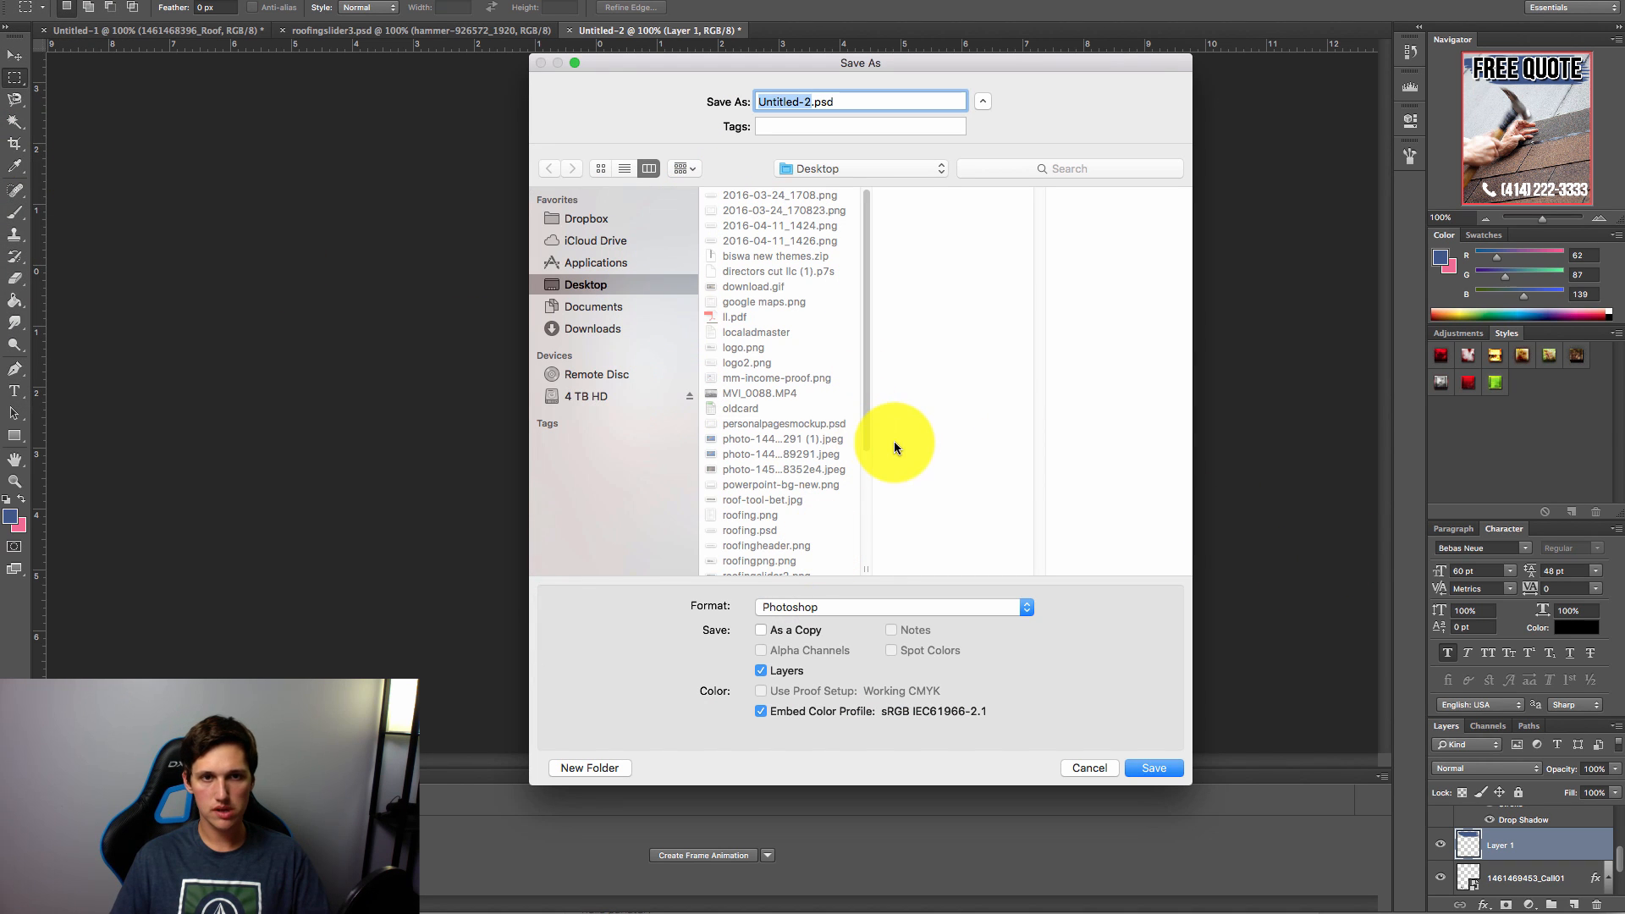
{"action": "type", "text": "f"}
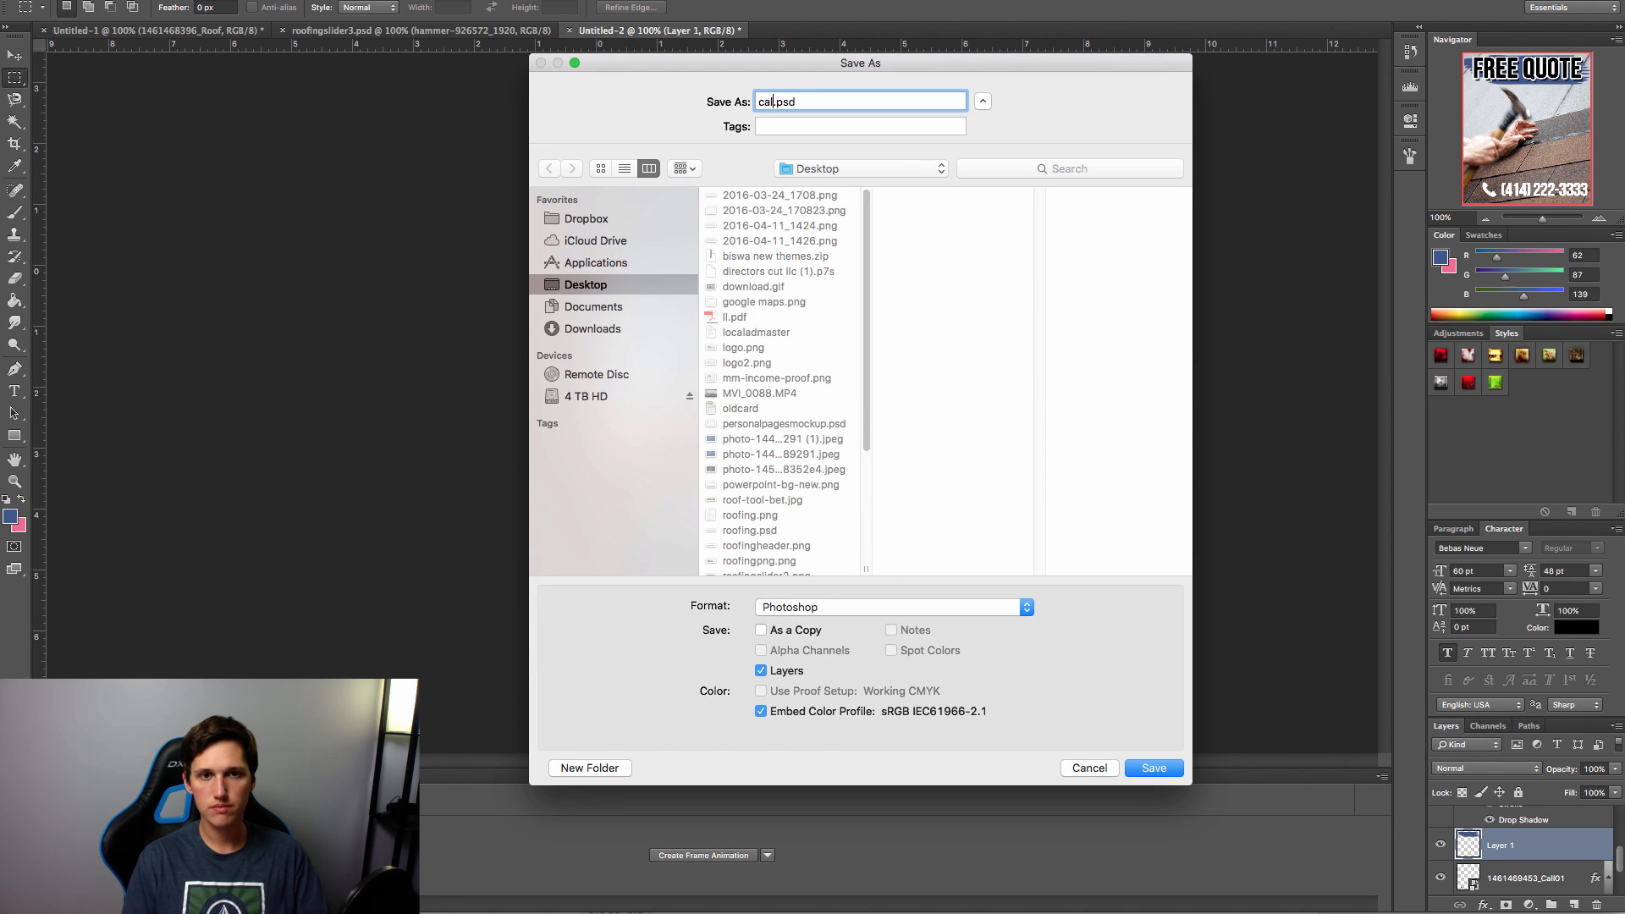
{"action": "key", "text": "Return"}
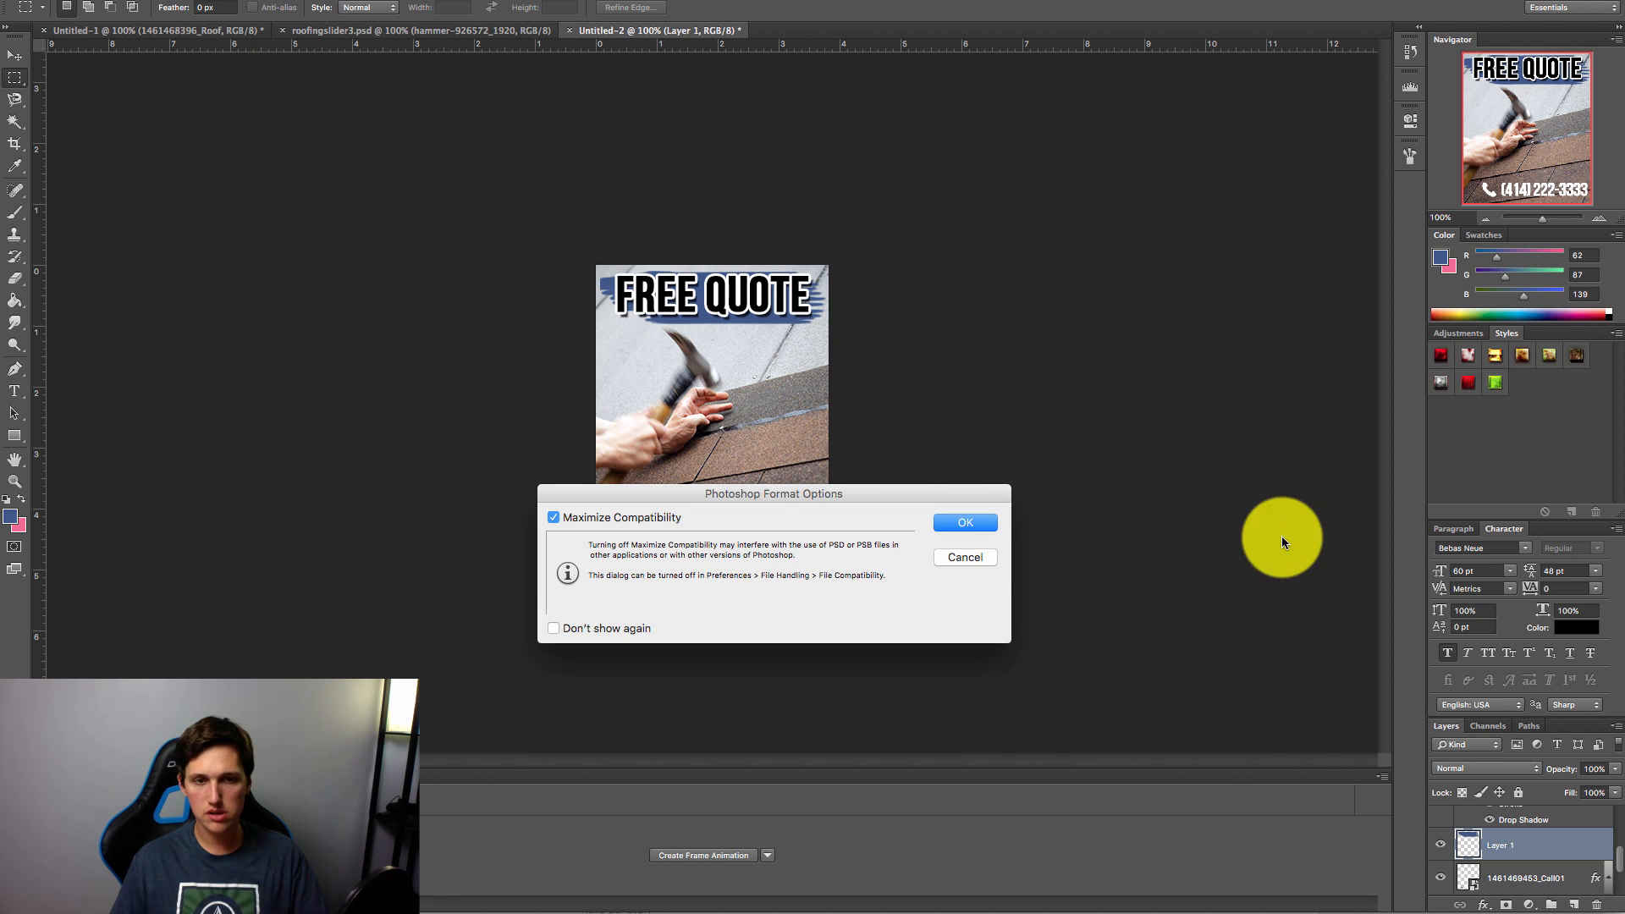
{"action": "left_click", "coordinate": [972, 520]}
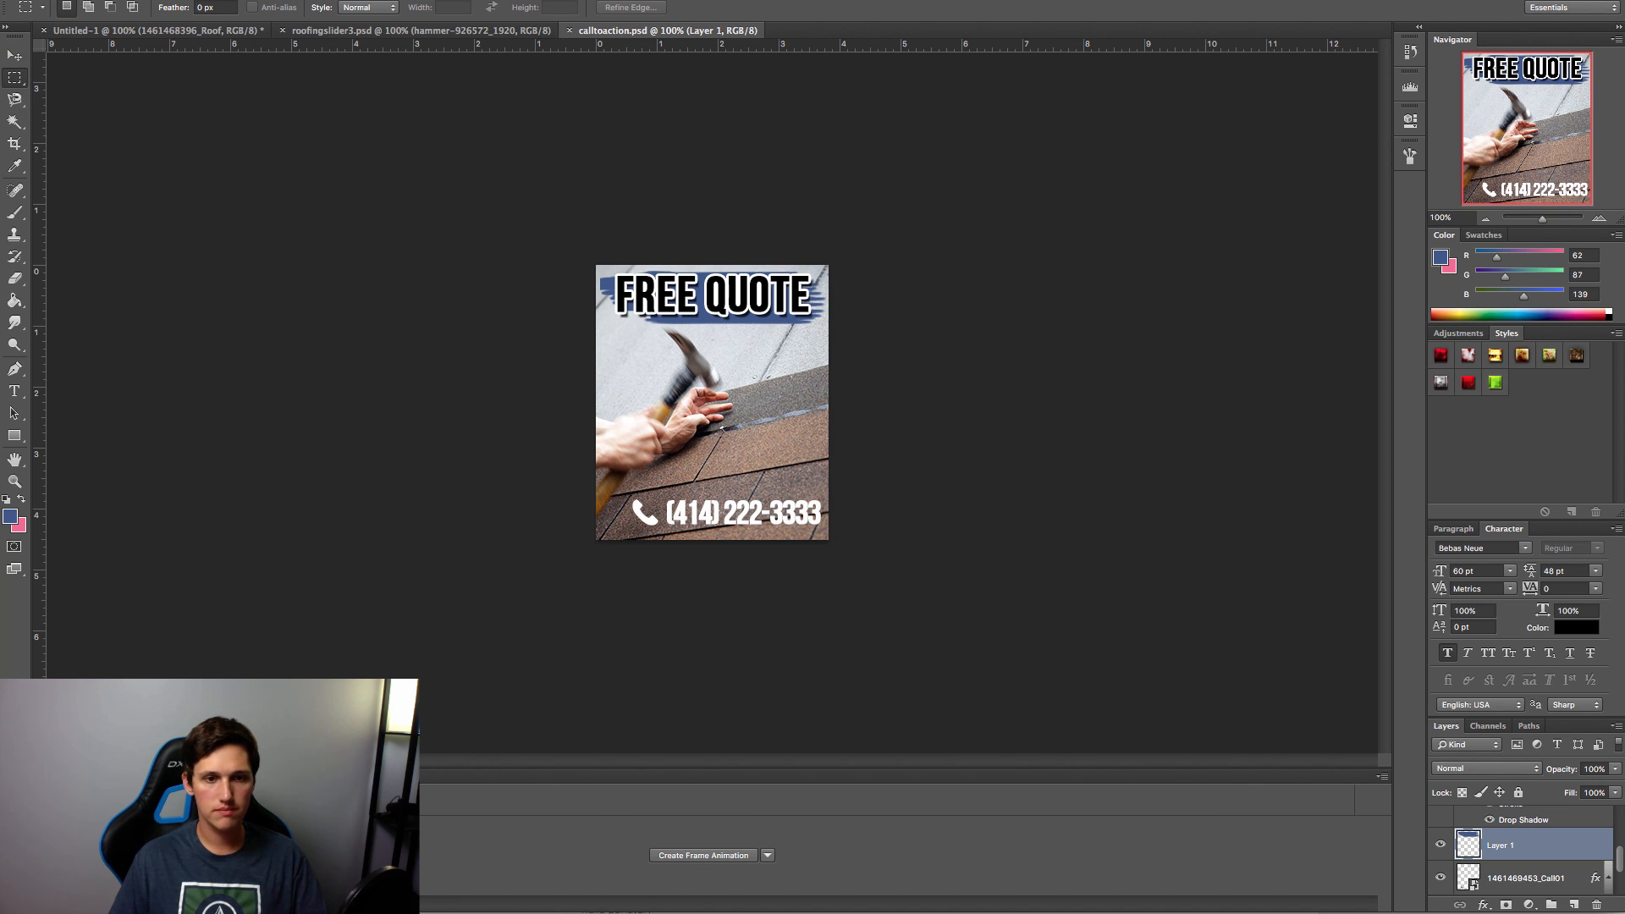
{"action": "left_click", "coordinate": [2, 2]}
{"action": "left_click", "coordinate": [33, 148]}
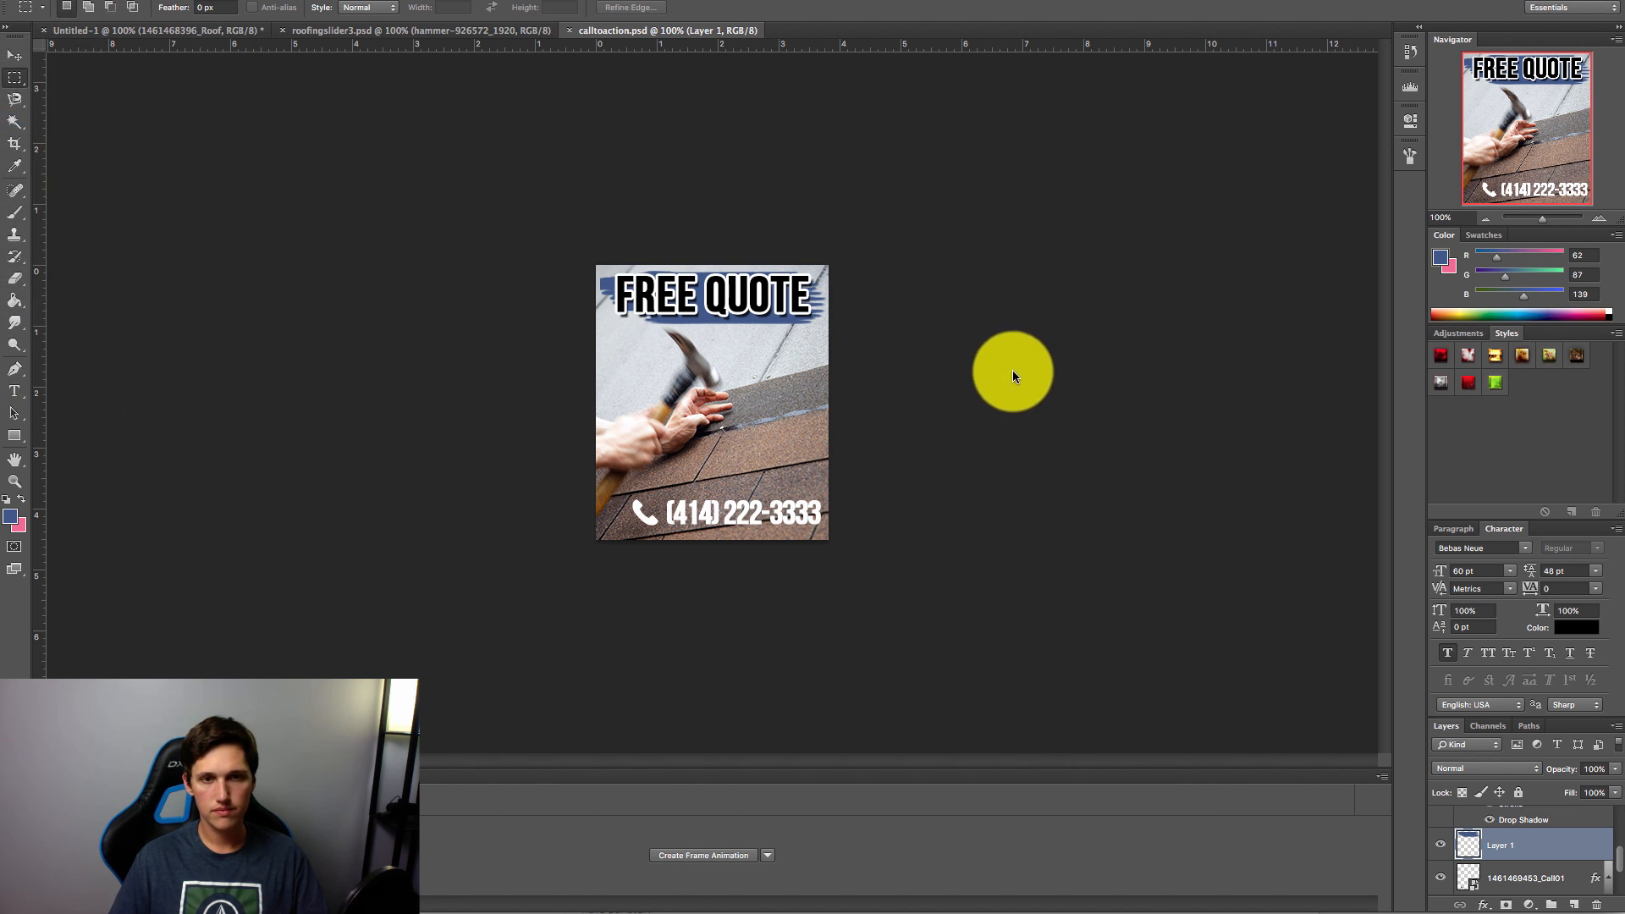
Step: Upload calltoaction.png via Media > Add New and select its File URL on Edit Media
{"action": "left_click", "coordinate": [1246, 913]}
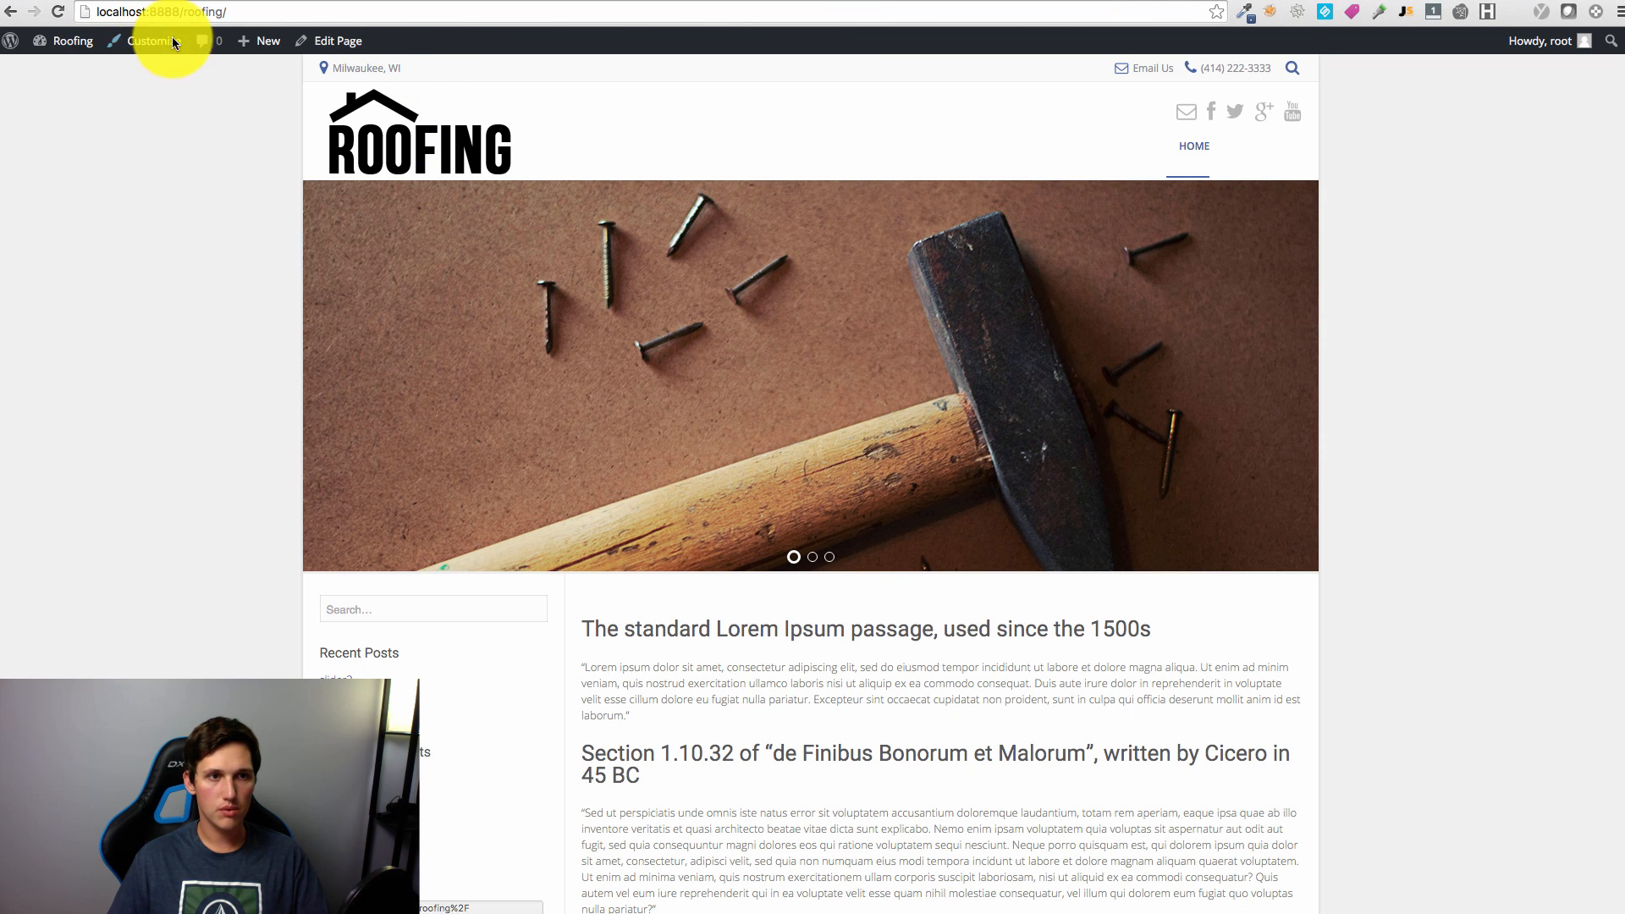
{"action": "left_click", "coordinate": [73, 66]}
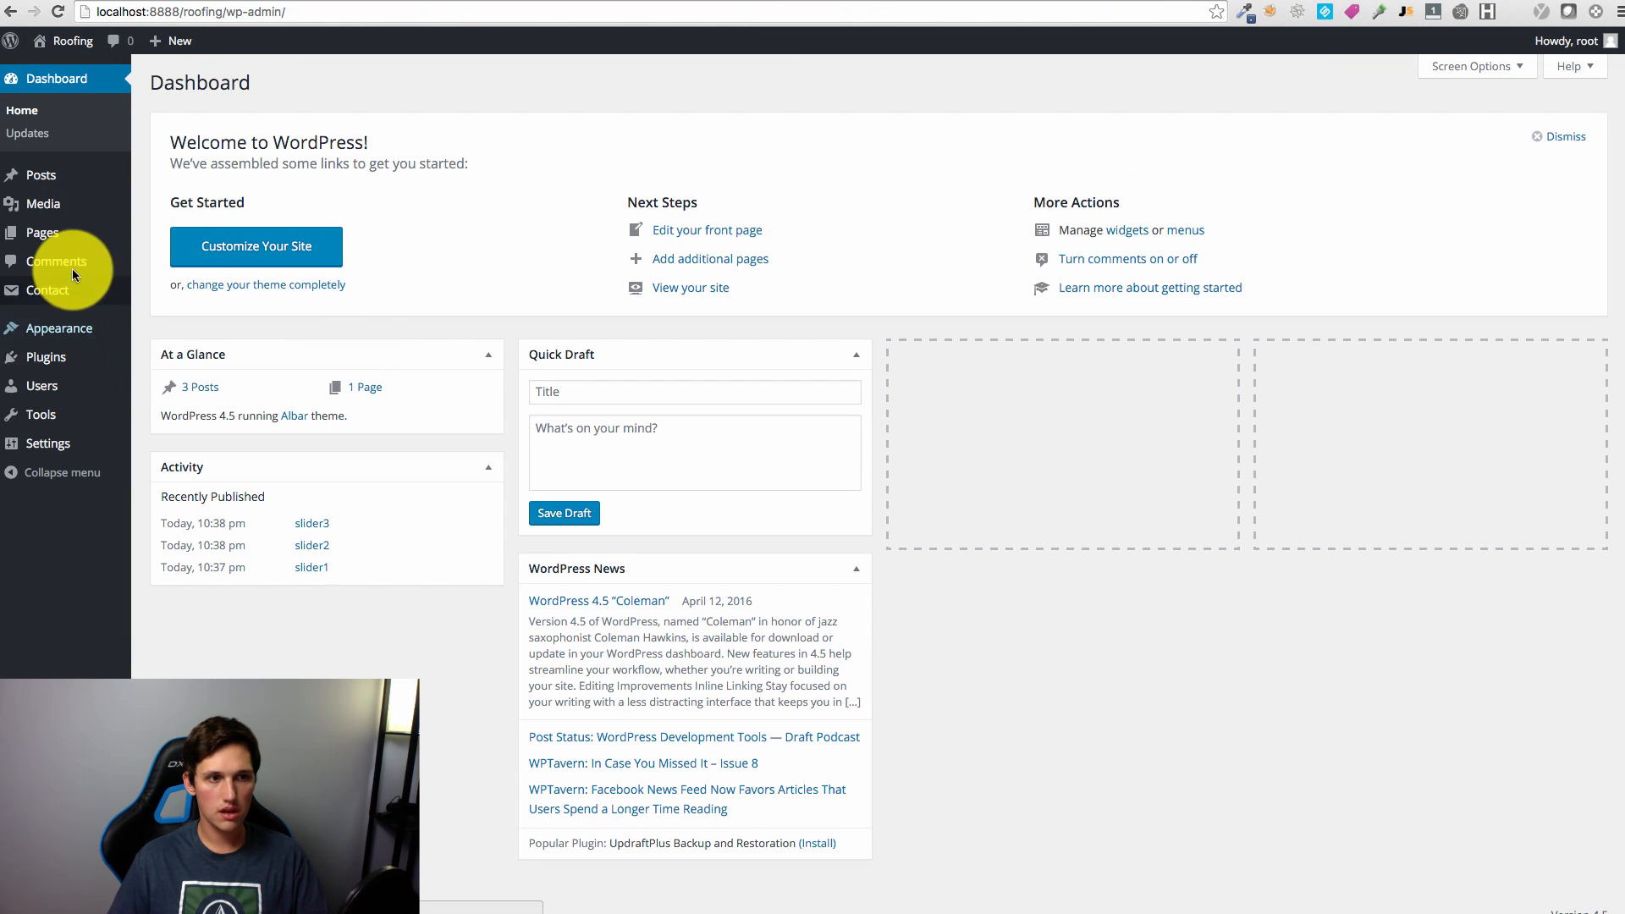
{"action": "mouse_move", "coordinate": [57, 214]}
{"action": "left_click", "coordinate": [164, 225]}
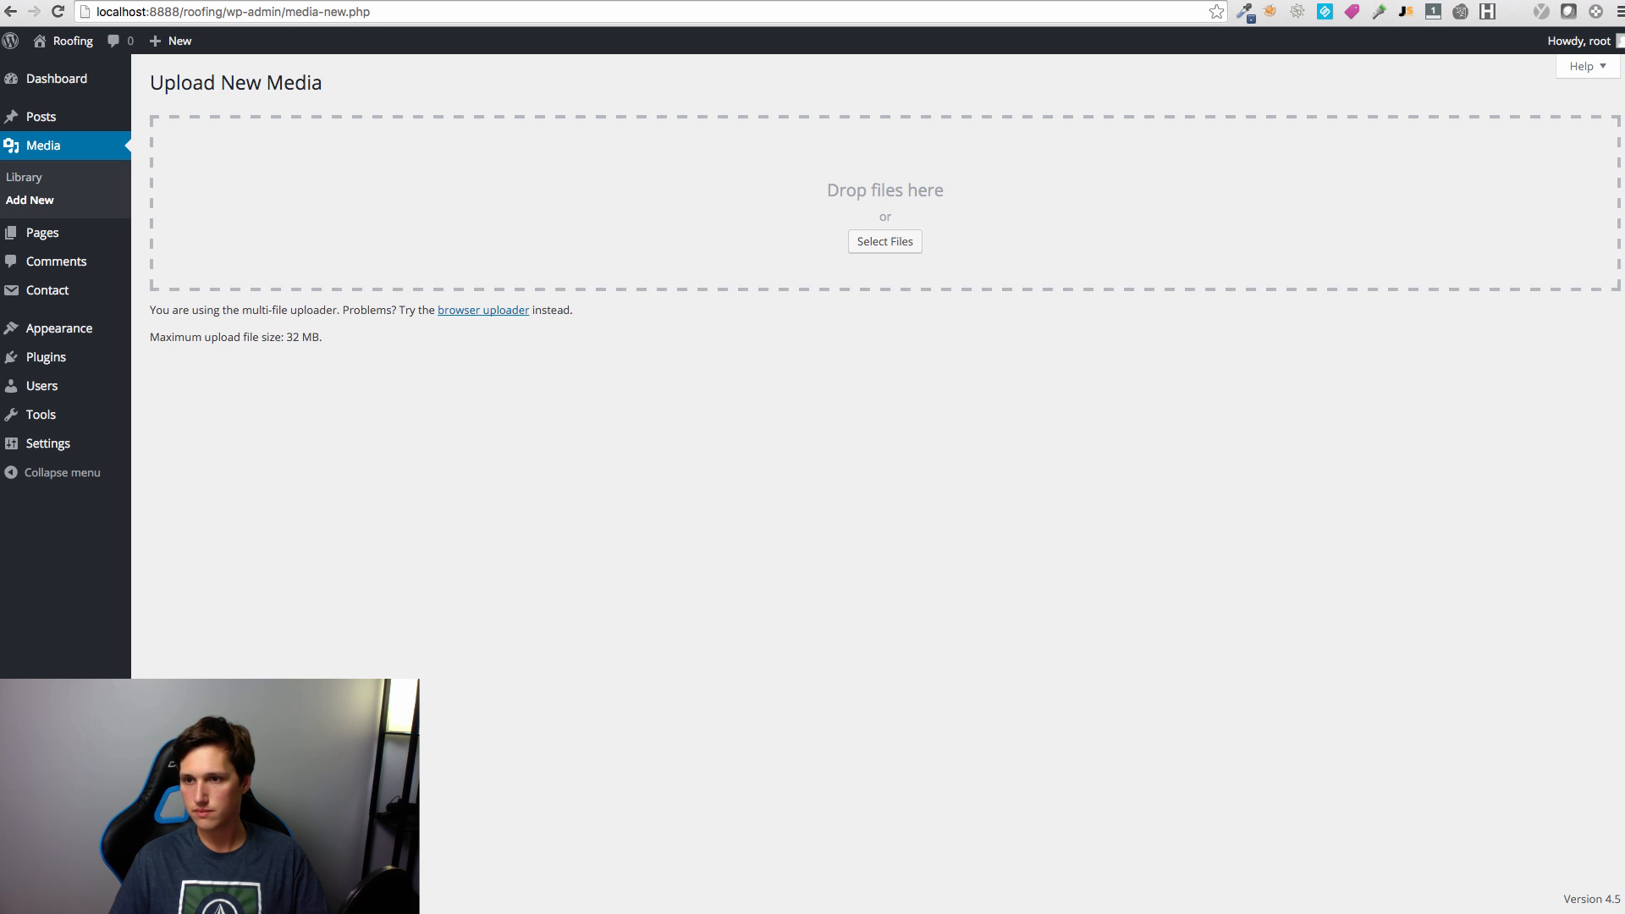
{"action": "left_click_drag", "start_coordinate": [907, 310], "coordinate": [819, 228]}
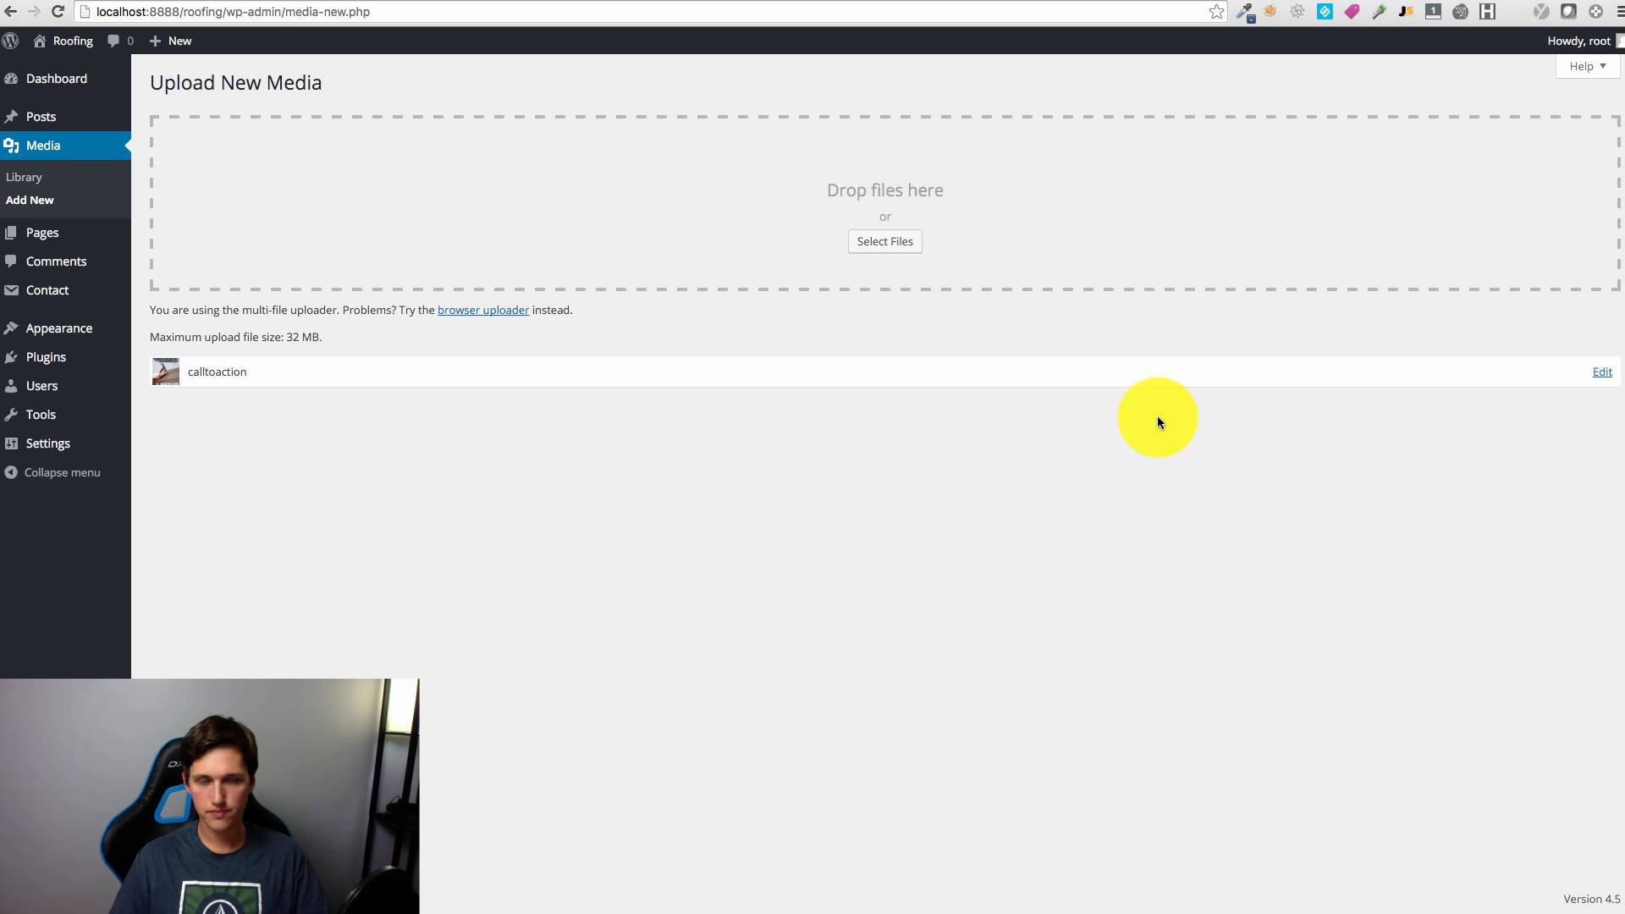
{"action": "left_click", "coordinate": [1603, 373]}
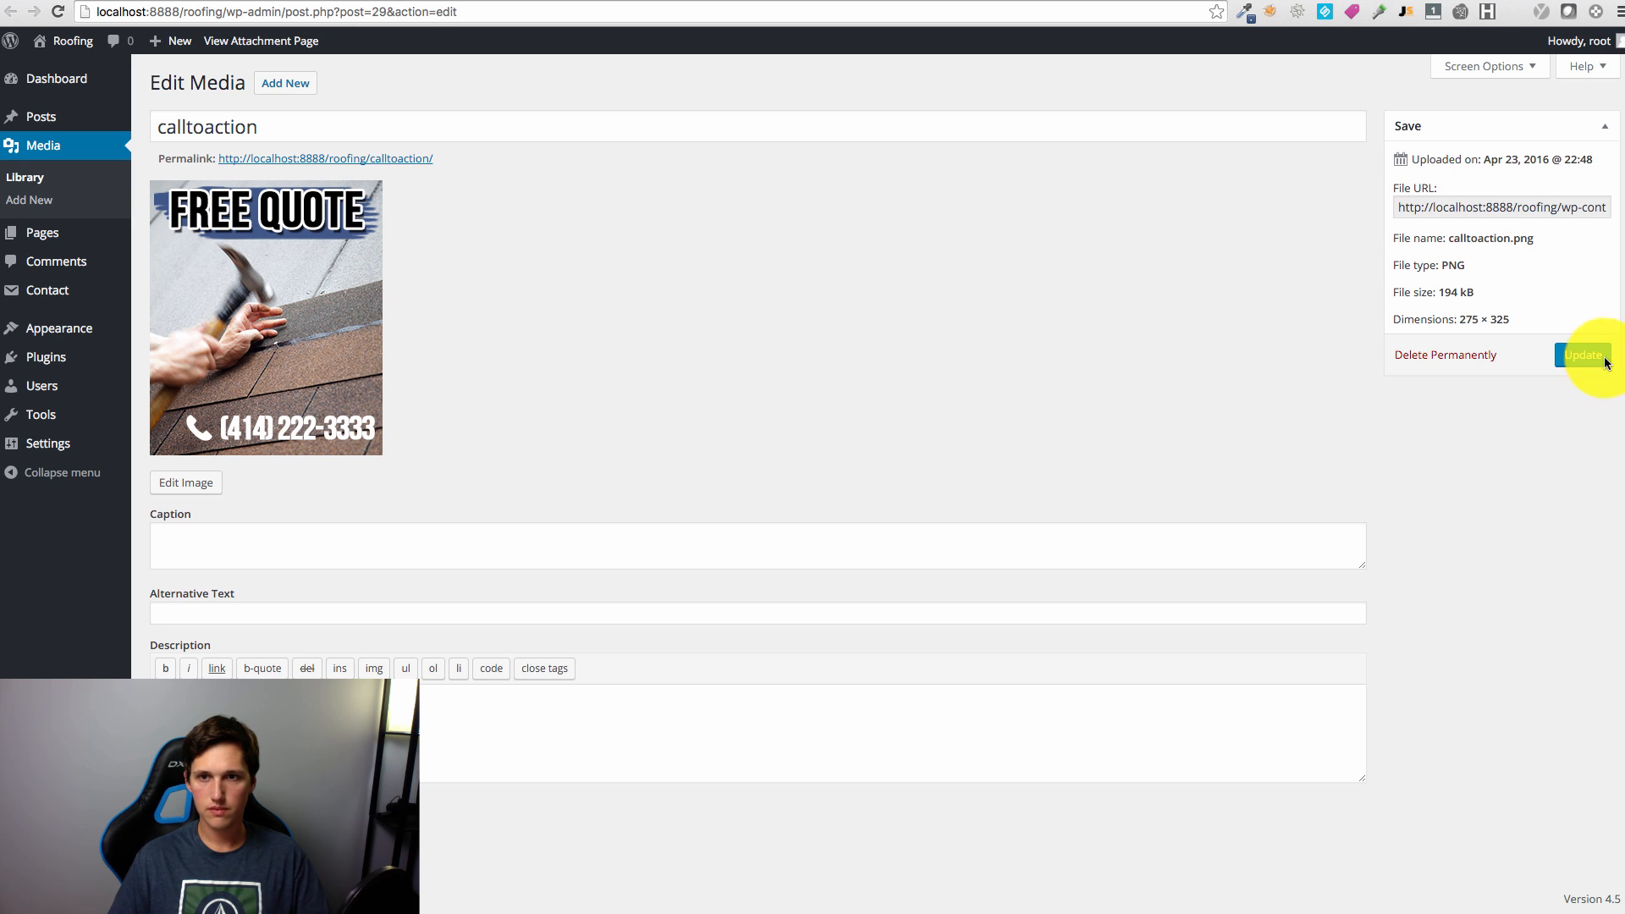
{"action": "triple_click", "coordinate": [1454, 210]}
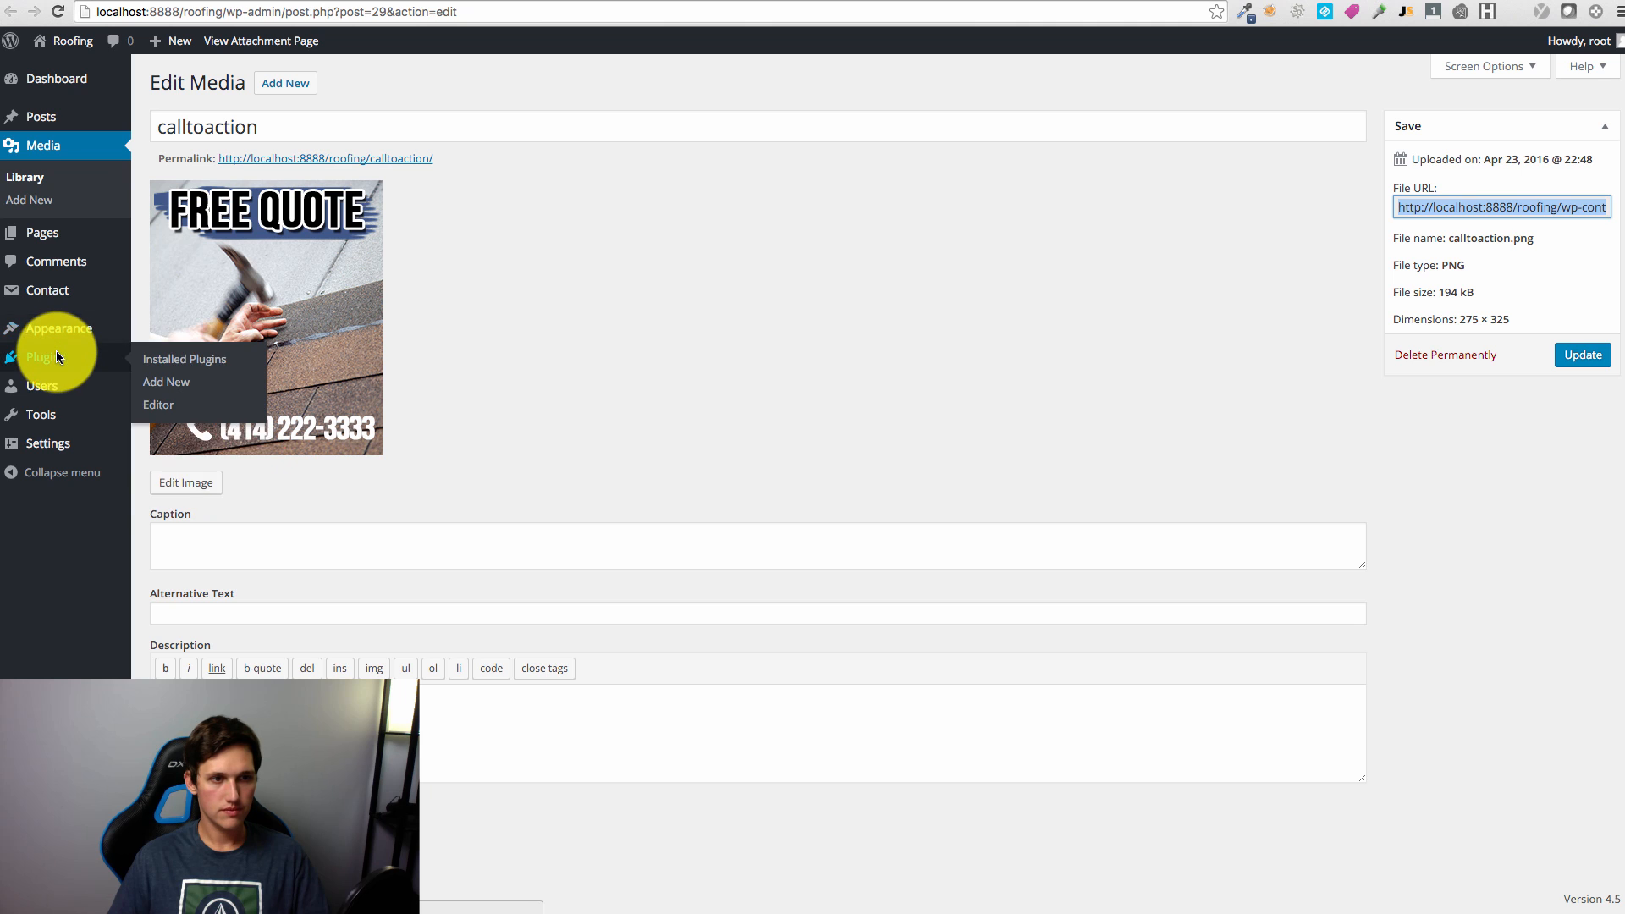
Step: Remove the Recent Posts, Recent Comments, Archives, Categories and Meta widgets from the Sidebar
{"action": "left_click", "coordinate": [180, 378]}
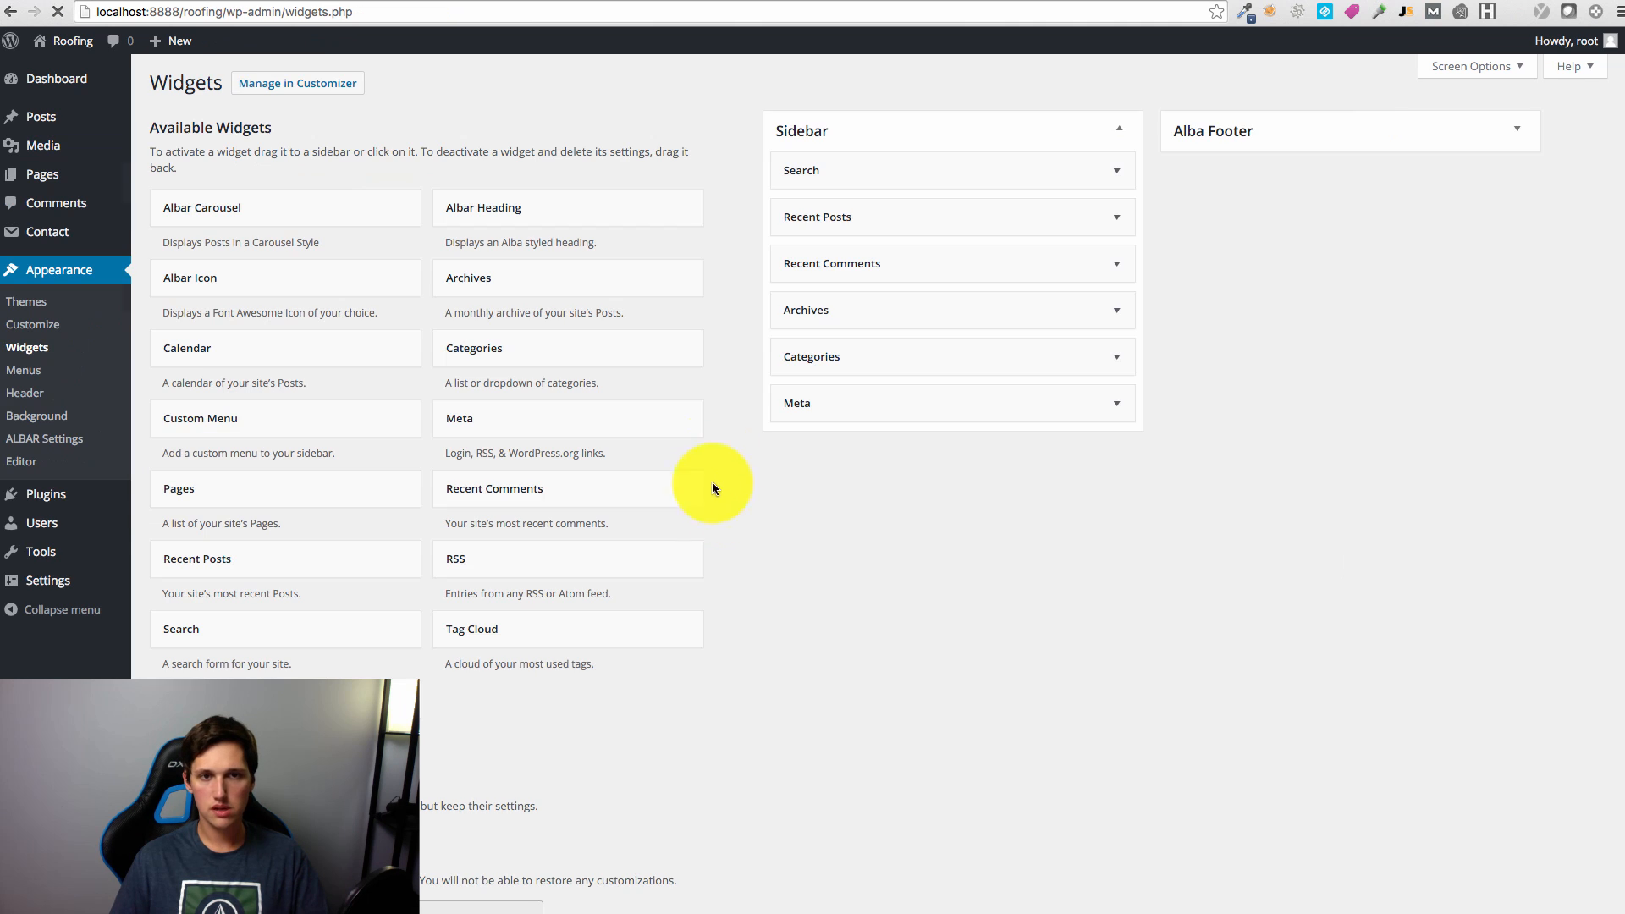
{"action": "left_click", "coordinate": [1120, 214]}
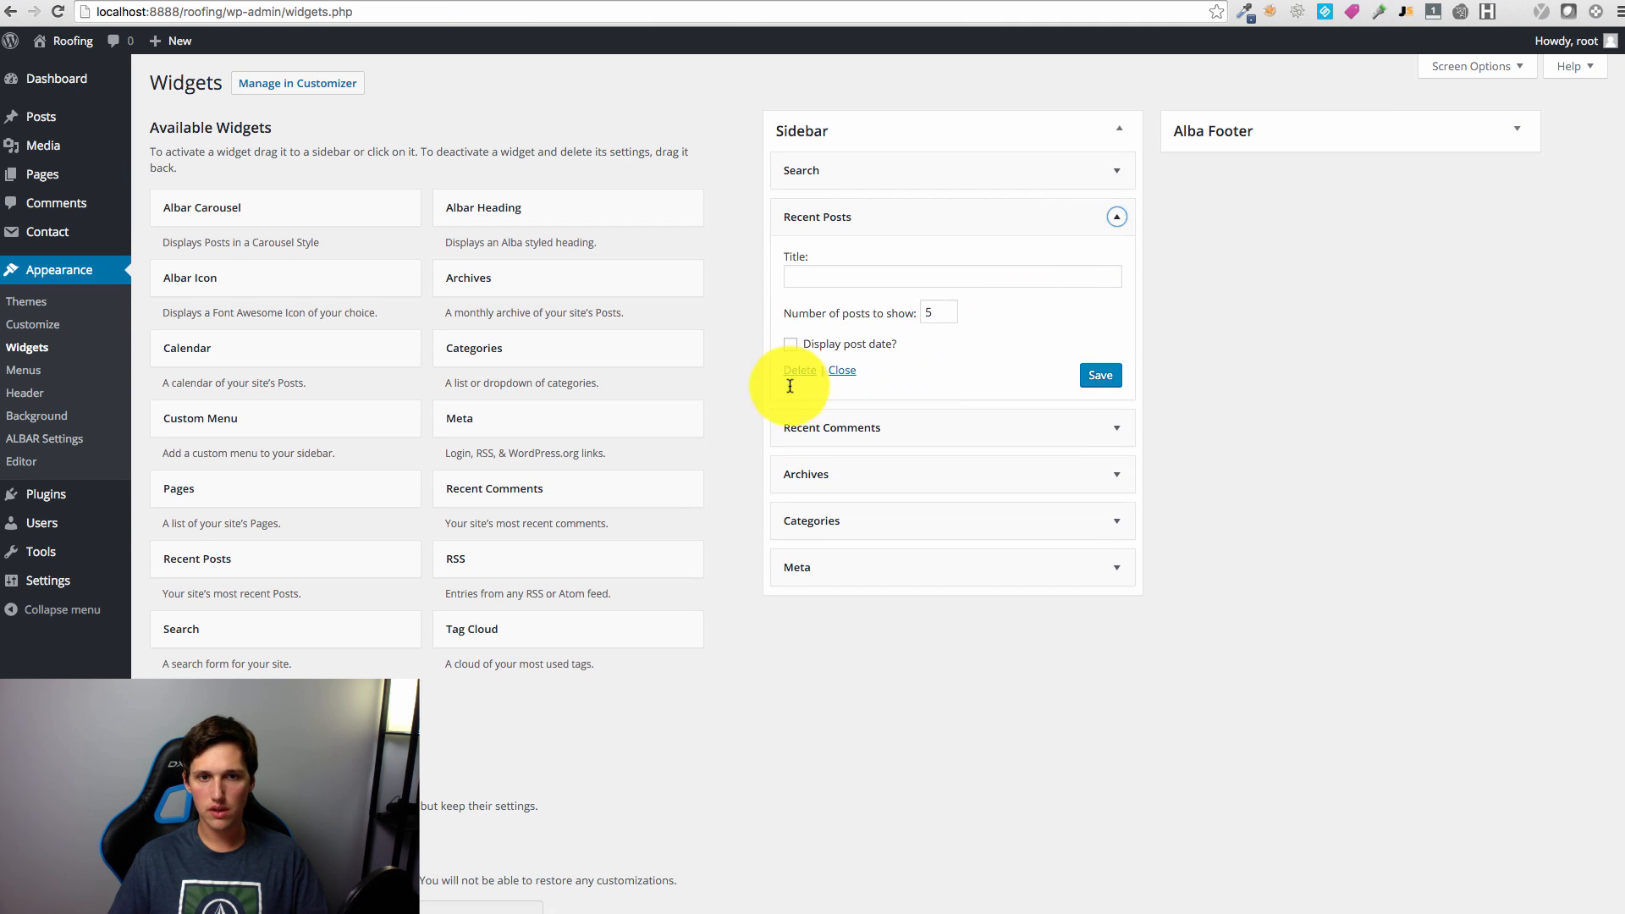
{"action": "left_click", "coordinate": [799, 371]}
{"action": "left_click", "coordinate": [1119, 215]}
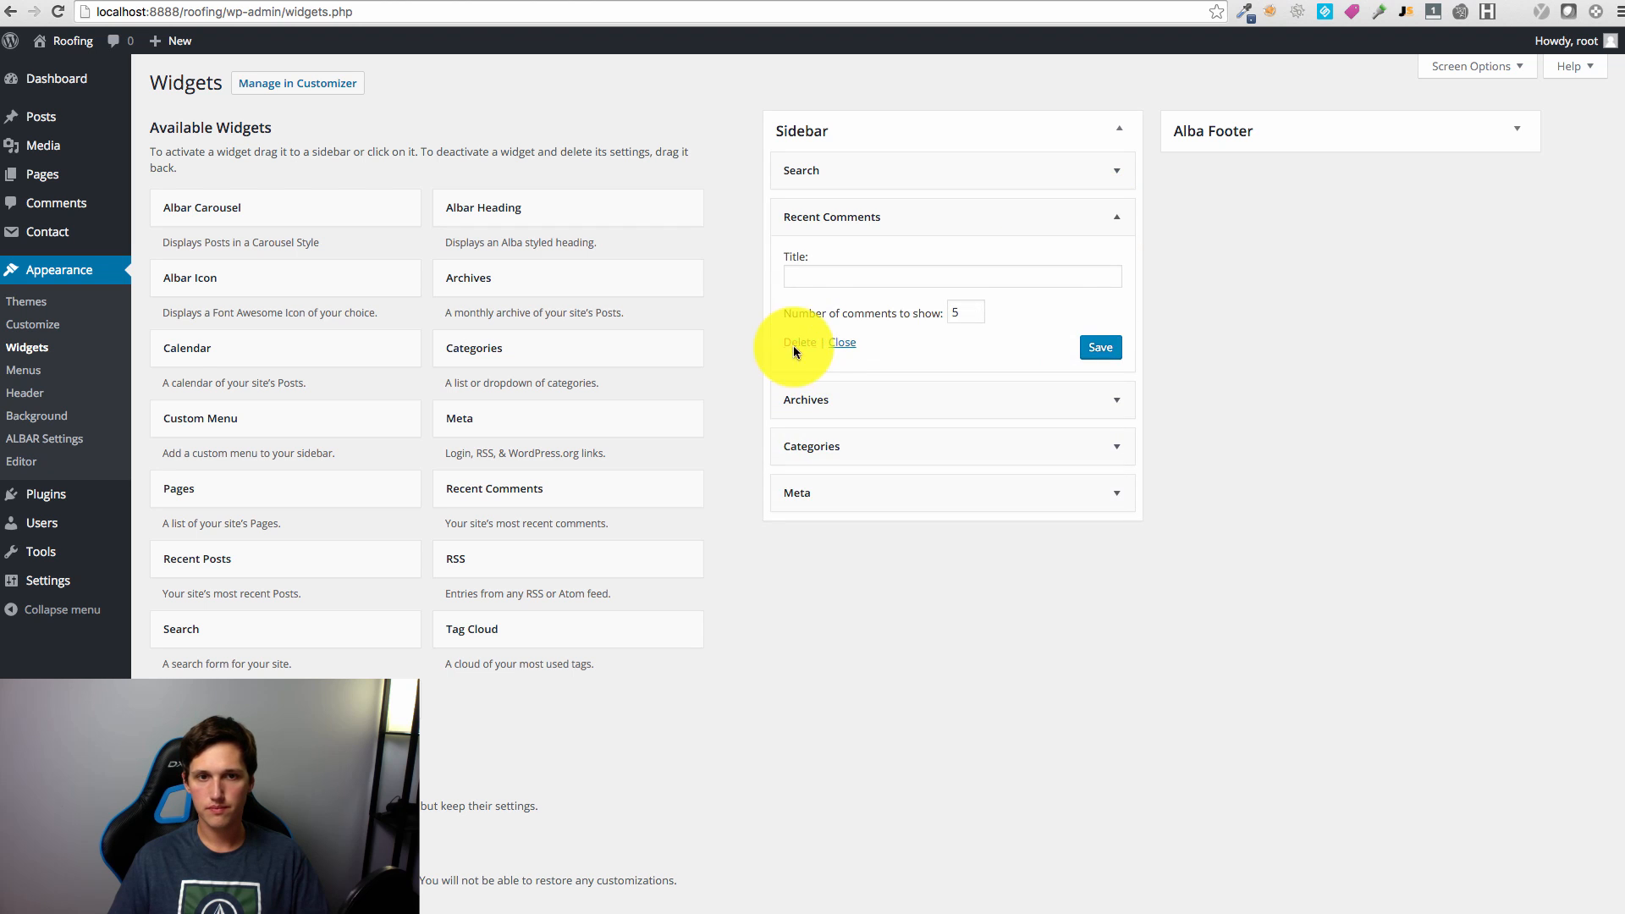
{"action": "left_click", "coordinate": [1118, 221]}
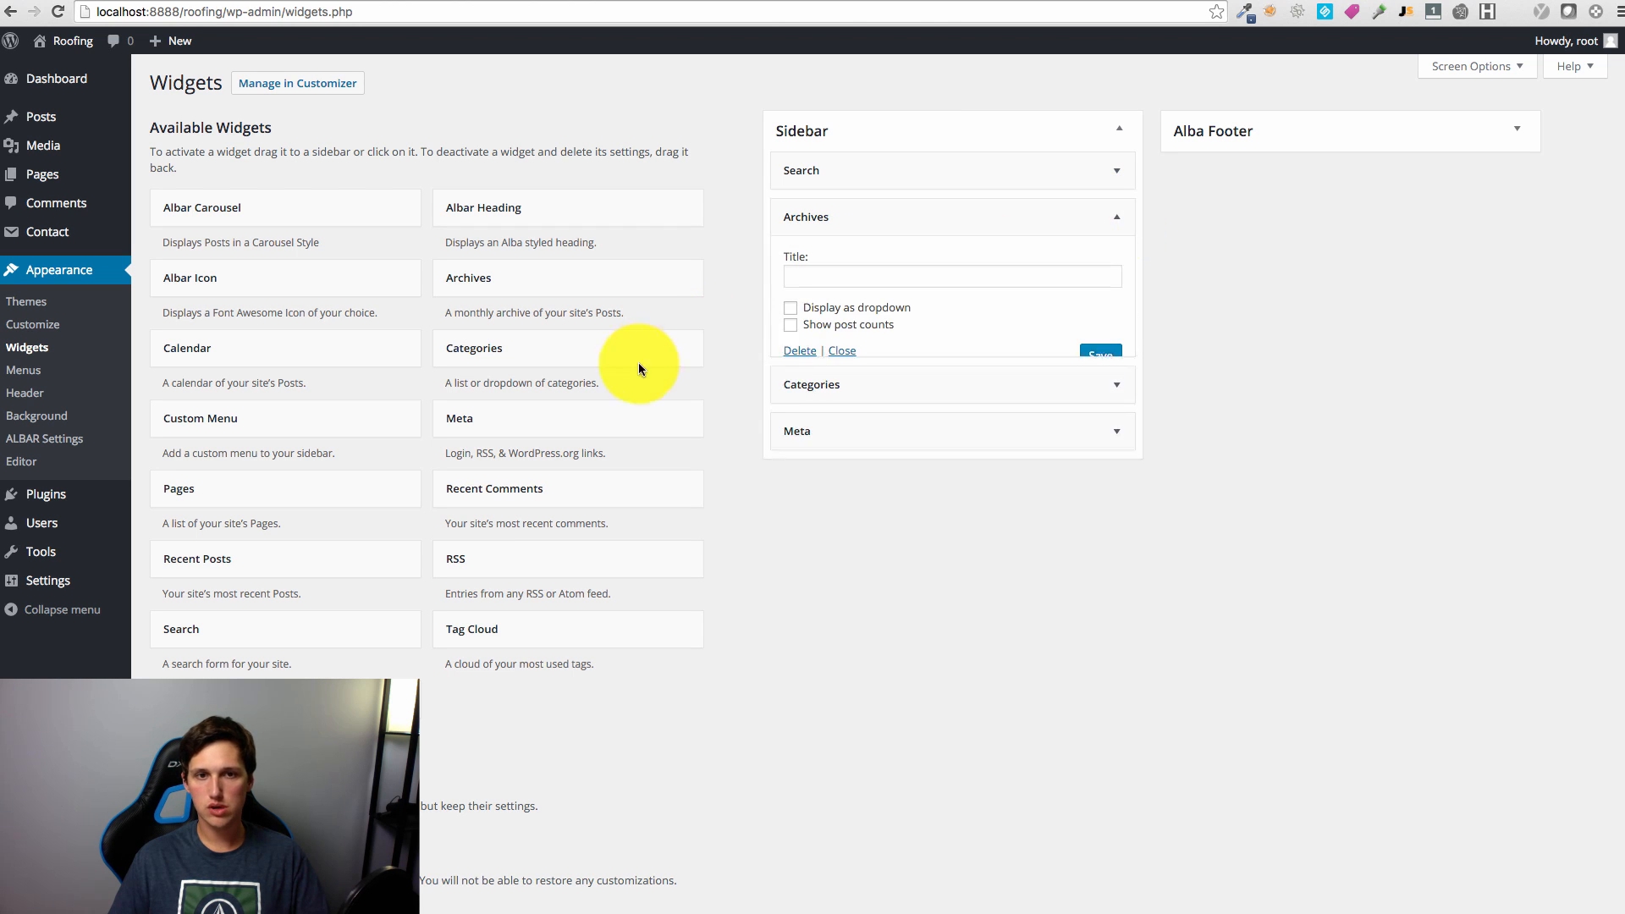
{"action": "left_click", "coordinate": [799, 352]}
{"action": "left_click", "coordinate": [982, 219]}
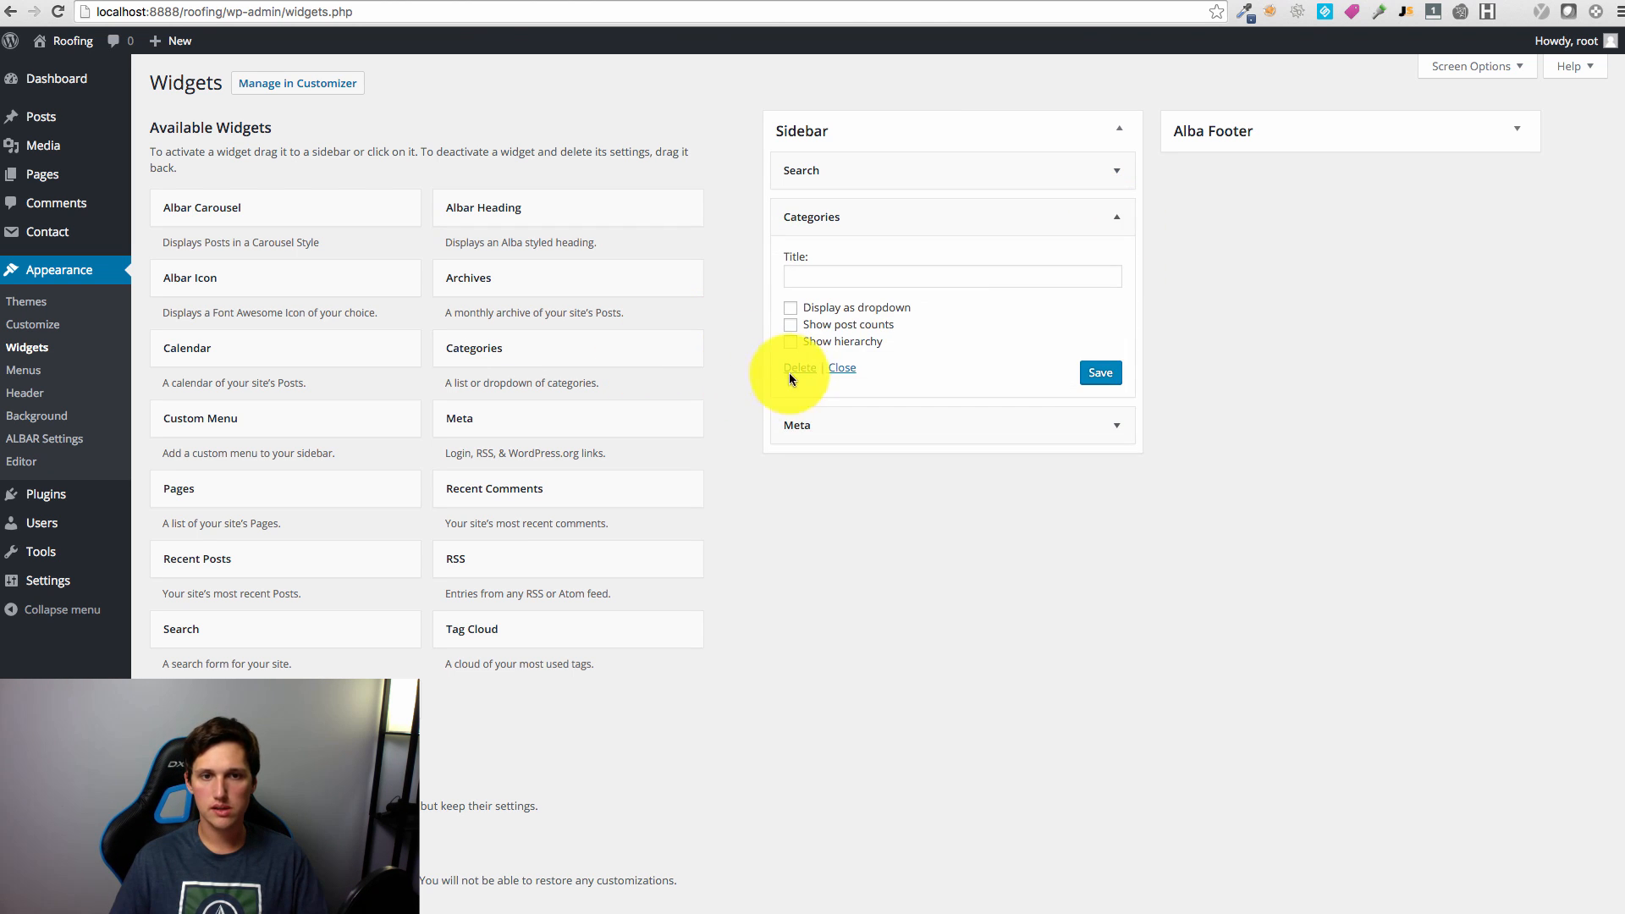
{"action": "left_click", "coordinate": [1110, 219]}
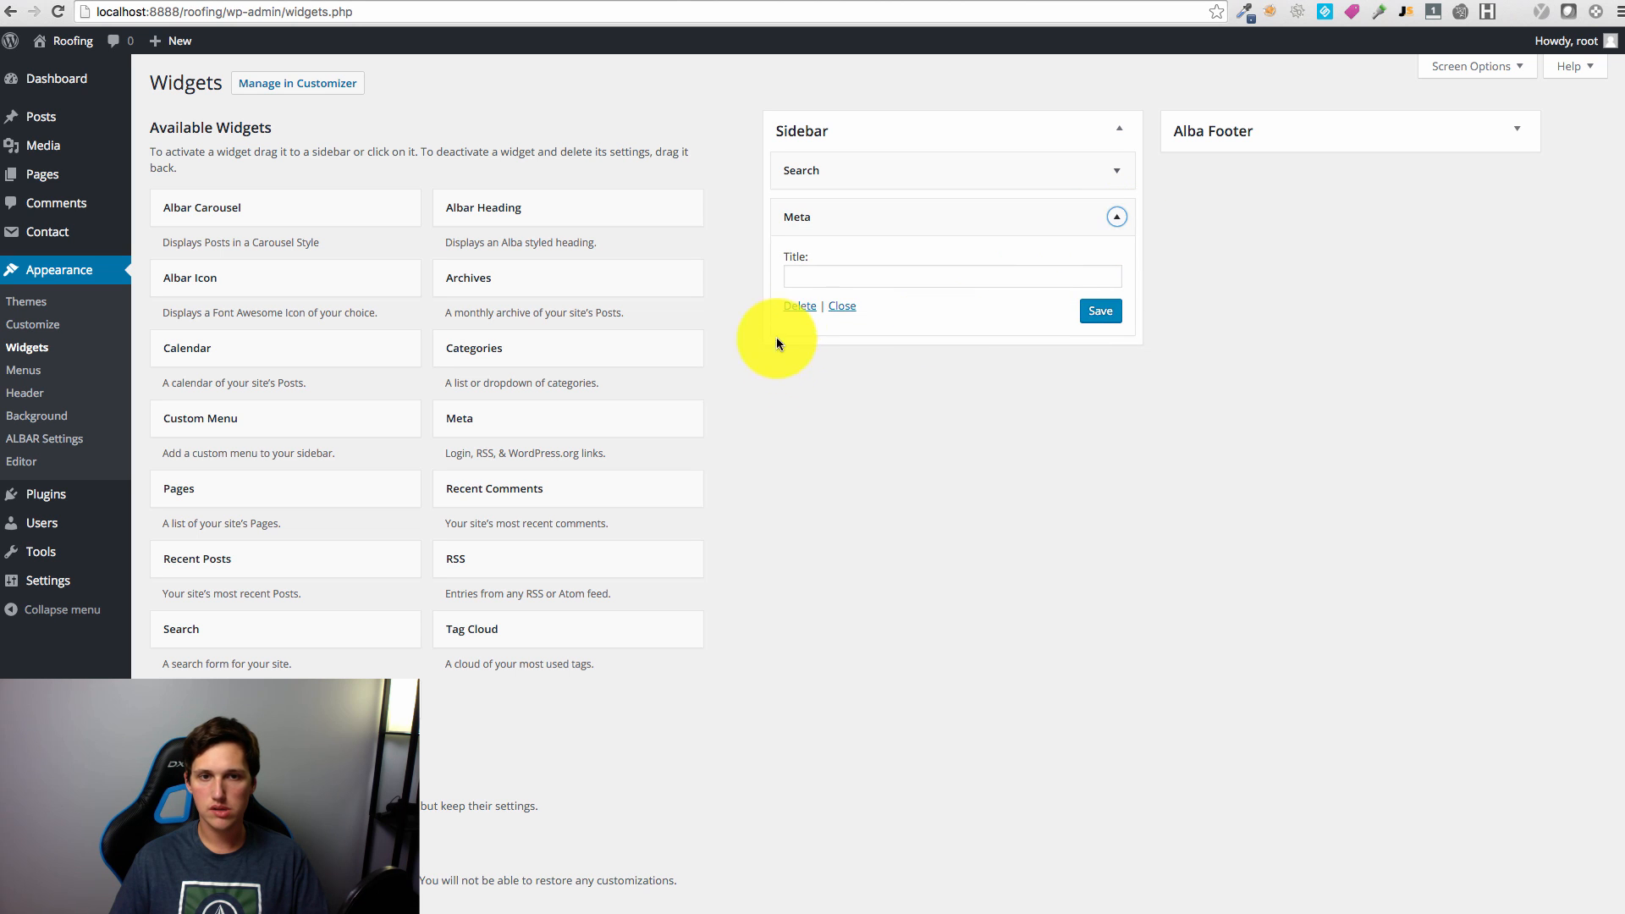
Step: Drag a Text widget into the Sidebar and begin its content with '<im'
{"action": "left_click_drag", "start_coordinate": [414, 707], "coordinate": [872, 231]}
{"action": "left_click_drag", "start_coordinate": [199, 699], "coordinate": [850, 212]}
{"action": "left_click", "coordinate": [873, 347]}
{"action": "type", "text": "<img src=\"\">"}
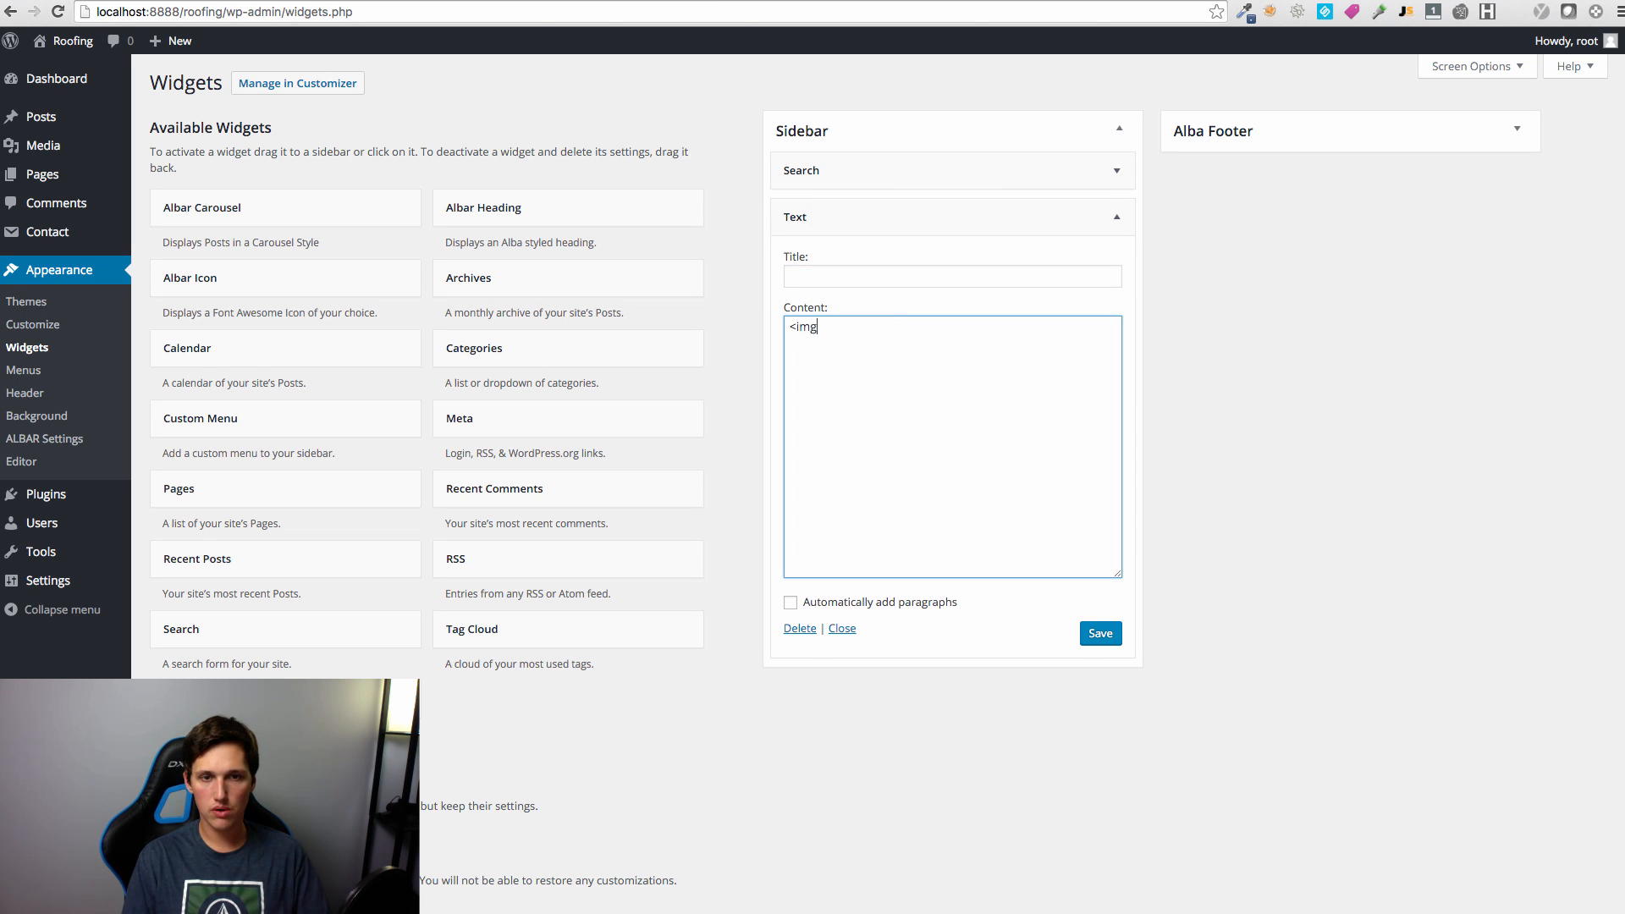
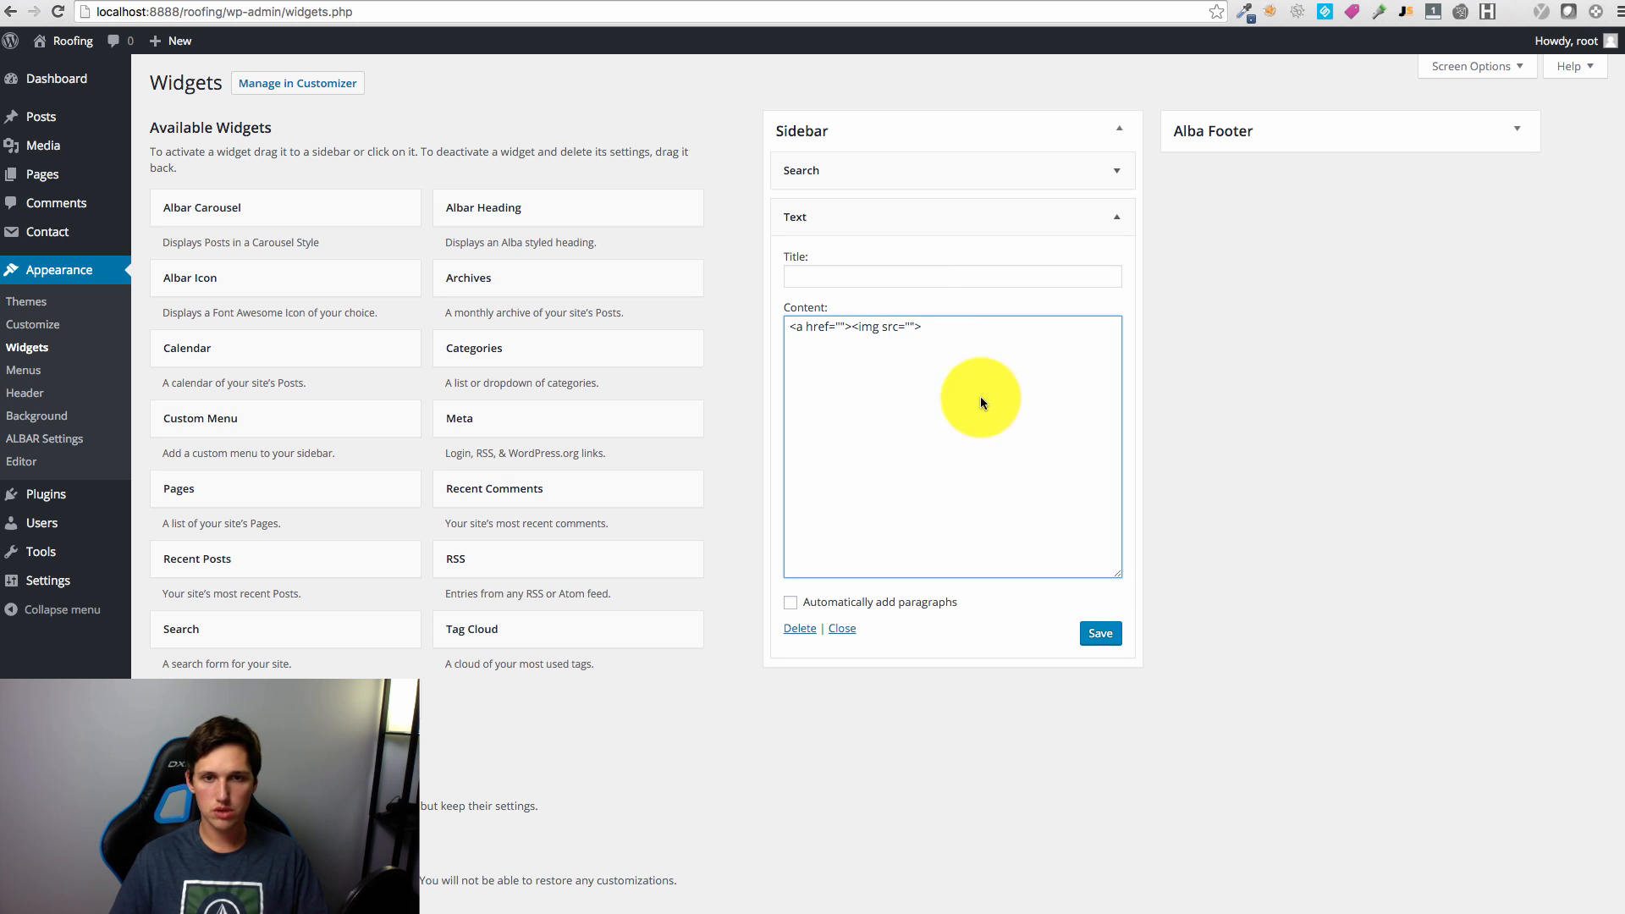
Step: Fill the Text widget with the calltoaction.png image linked to the business phone number and save
{"action": "type", "text": "</a>"}
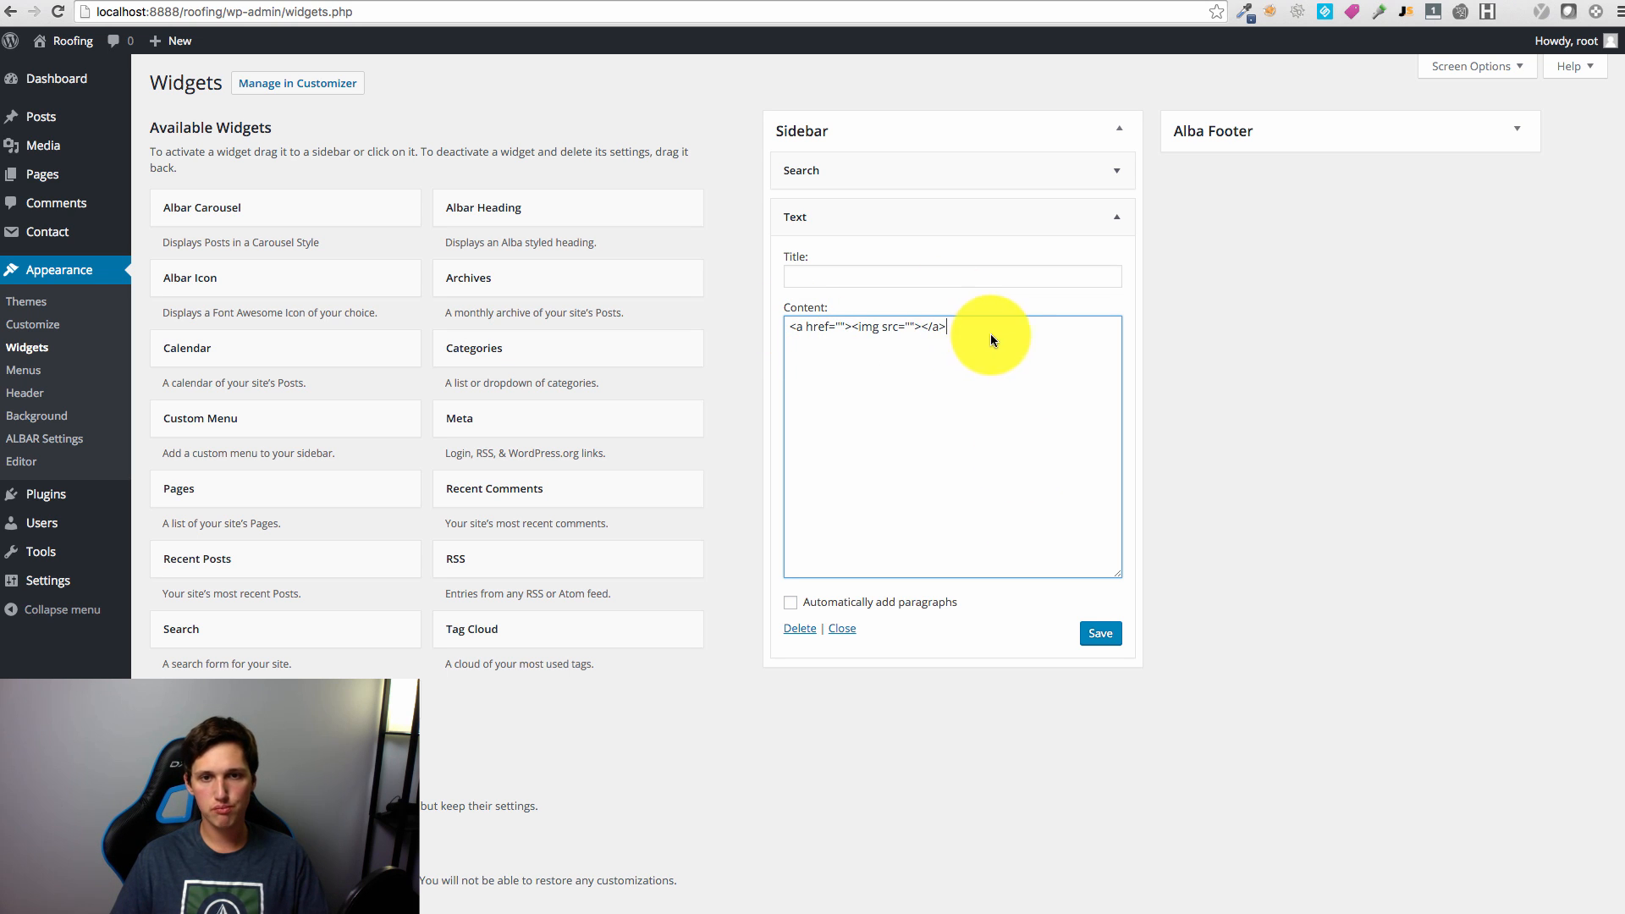
{"action": "left_click_drag", "start_coordinate": [990, 334], "coordinate": [765, 326]}
{"action": "left_click", "coordinate": [923, 342]}
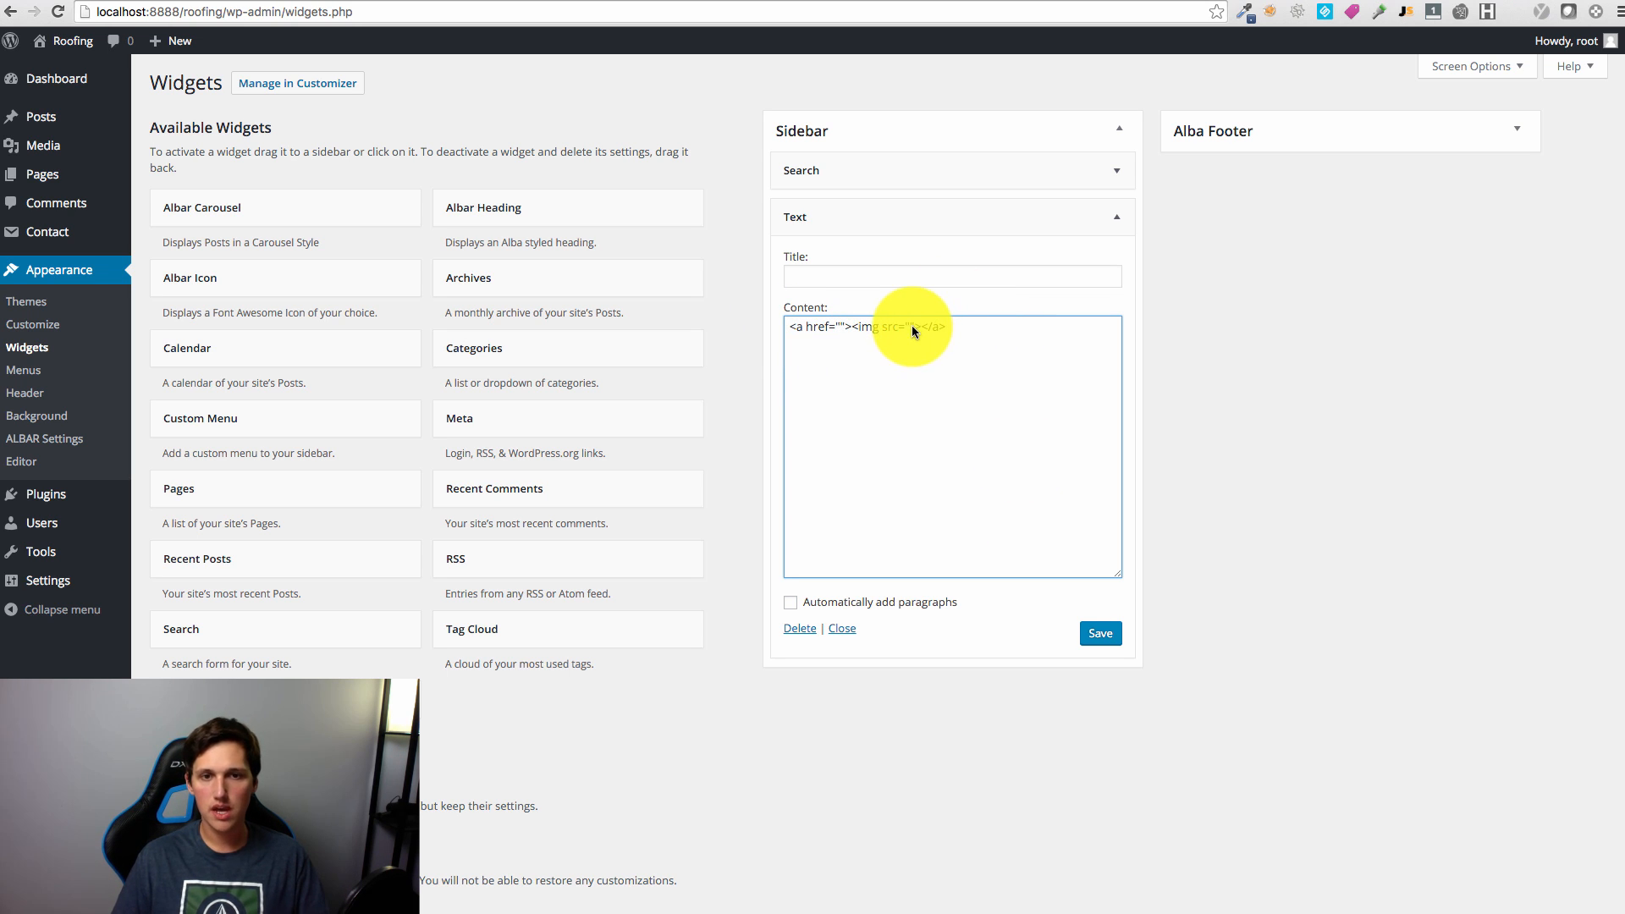
{"action": "type", "text": "http://localhost:8888/roofing/wp-content/uploads/2016/04/calltoaction.png"}
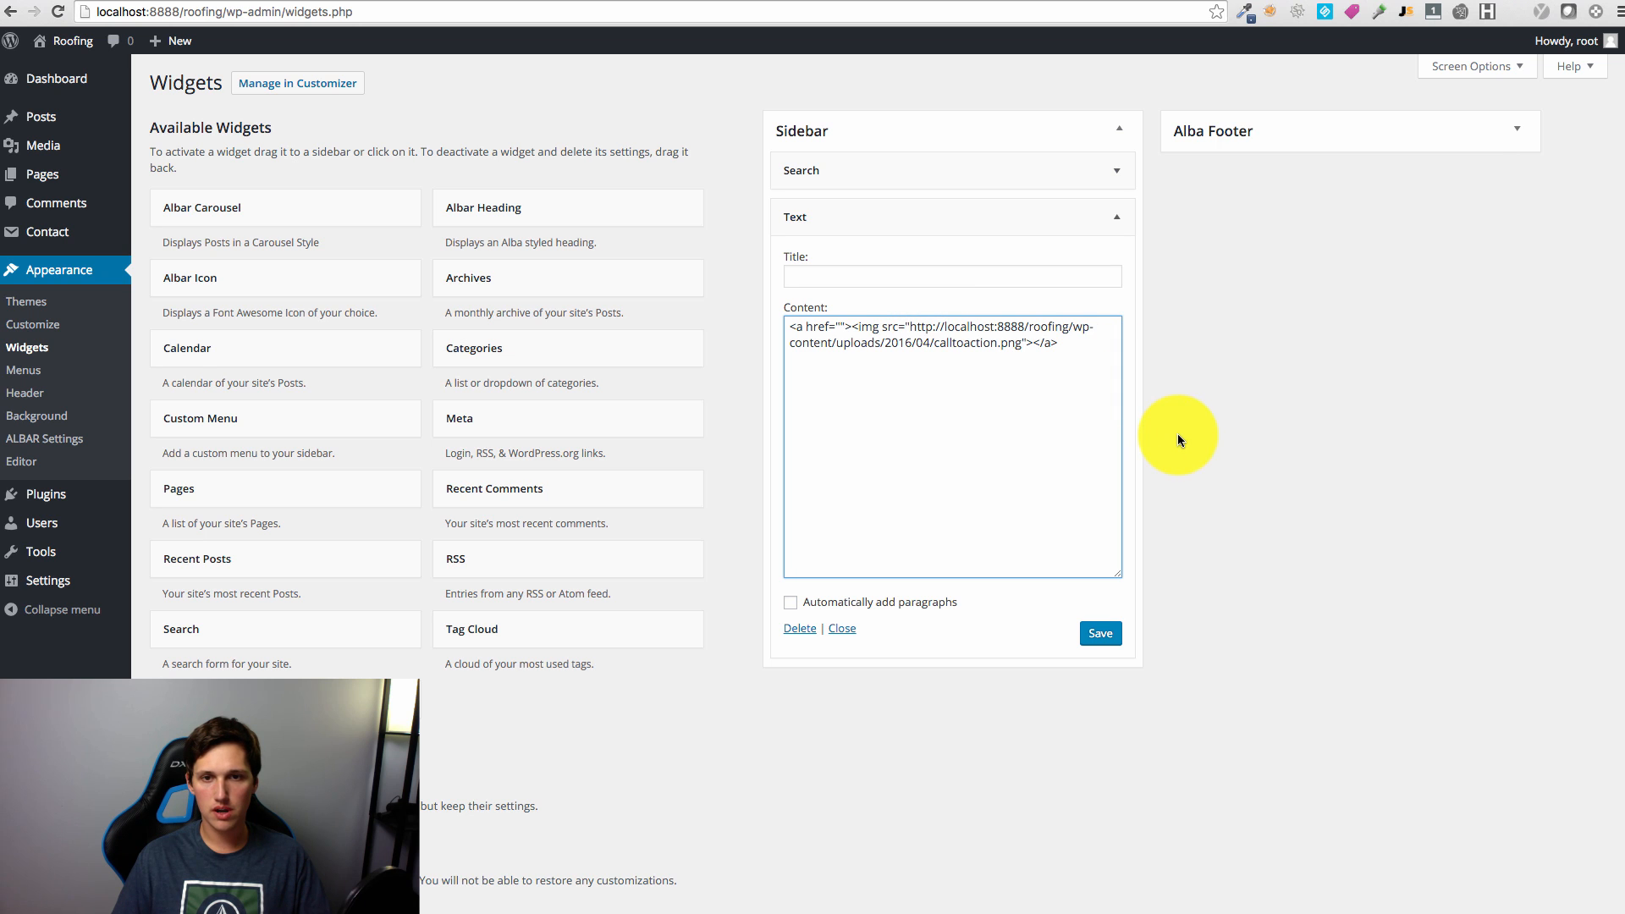
{"action": "left_click", "coordinate": [839, 327]}
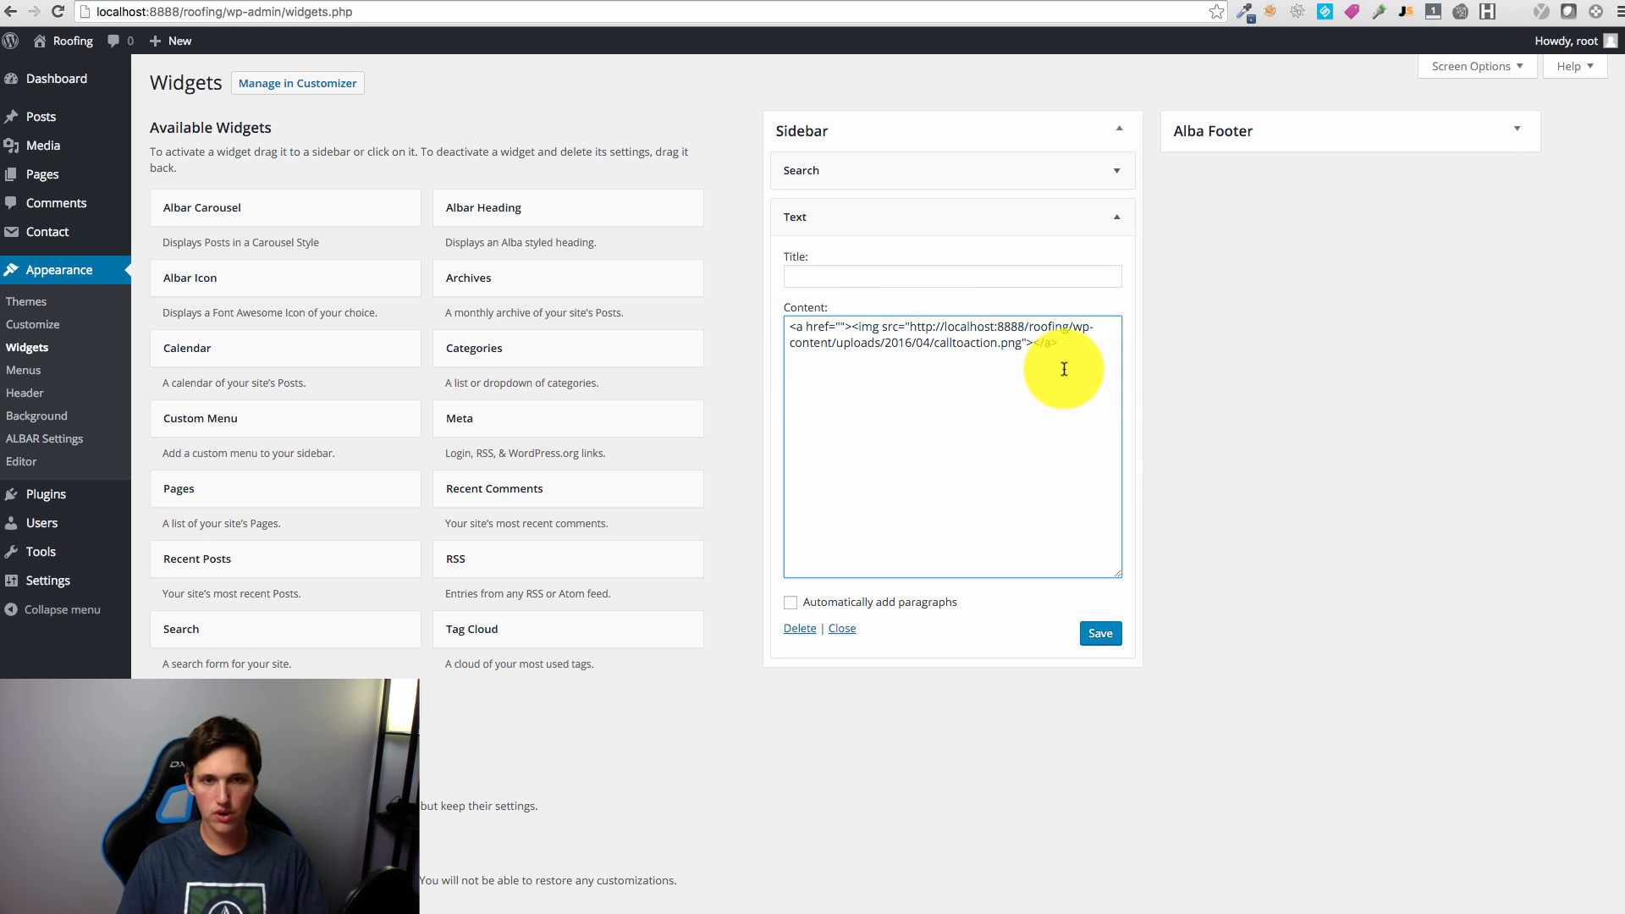
{"action": "type", "text": "#"}
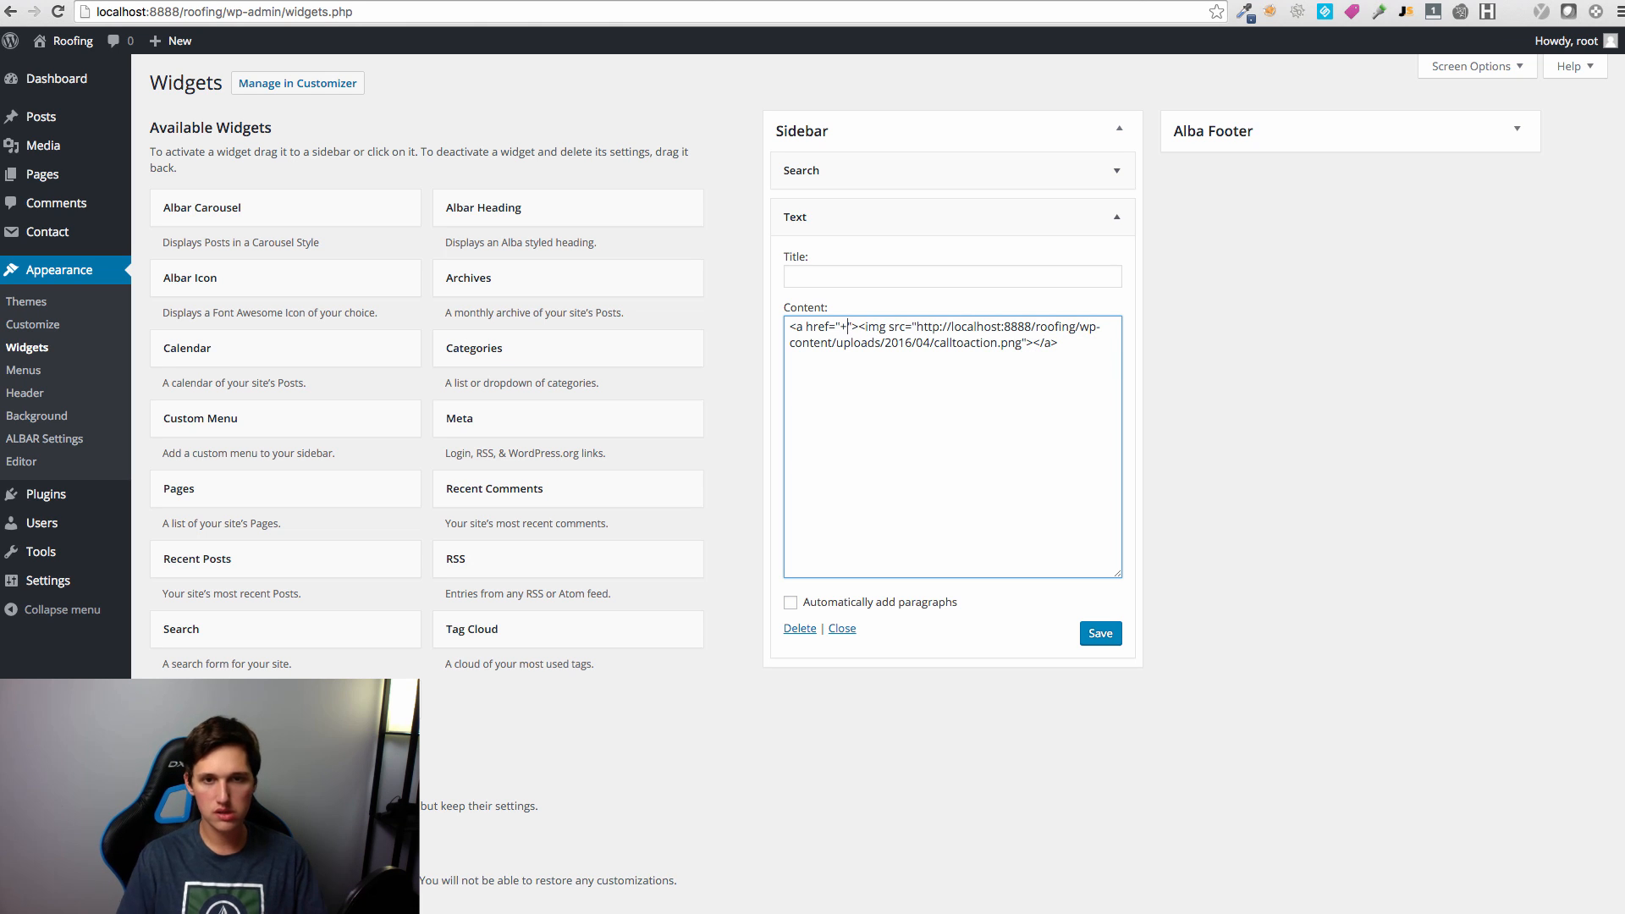
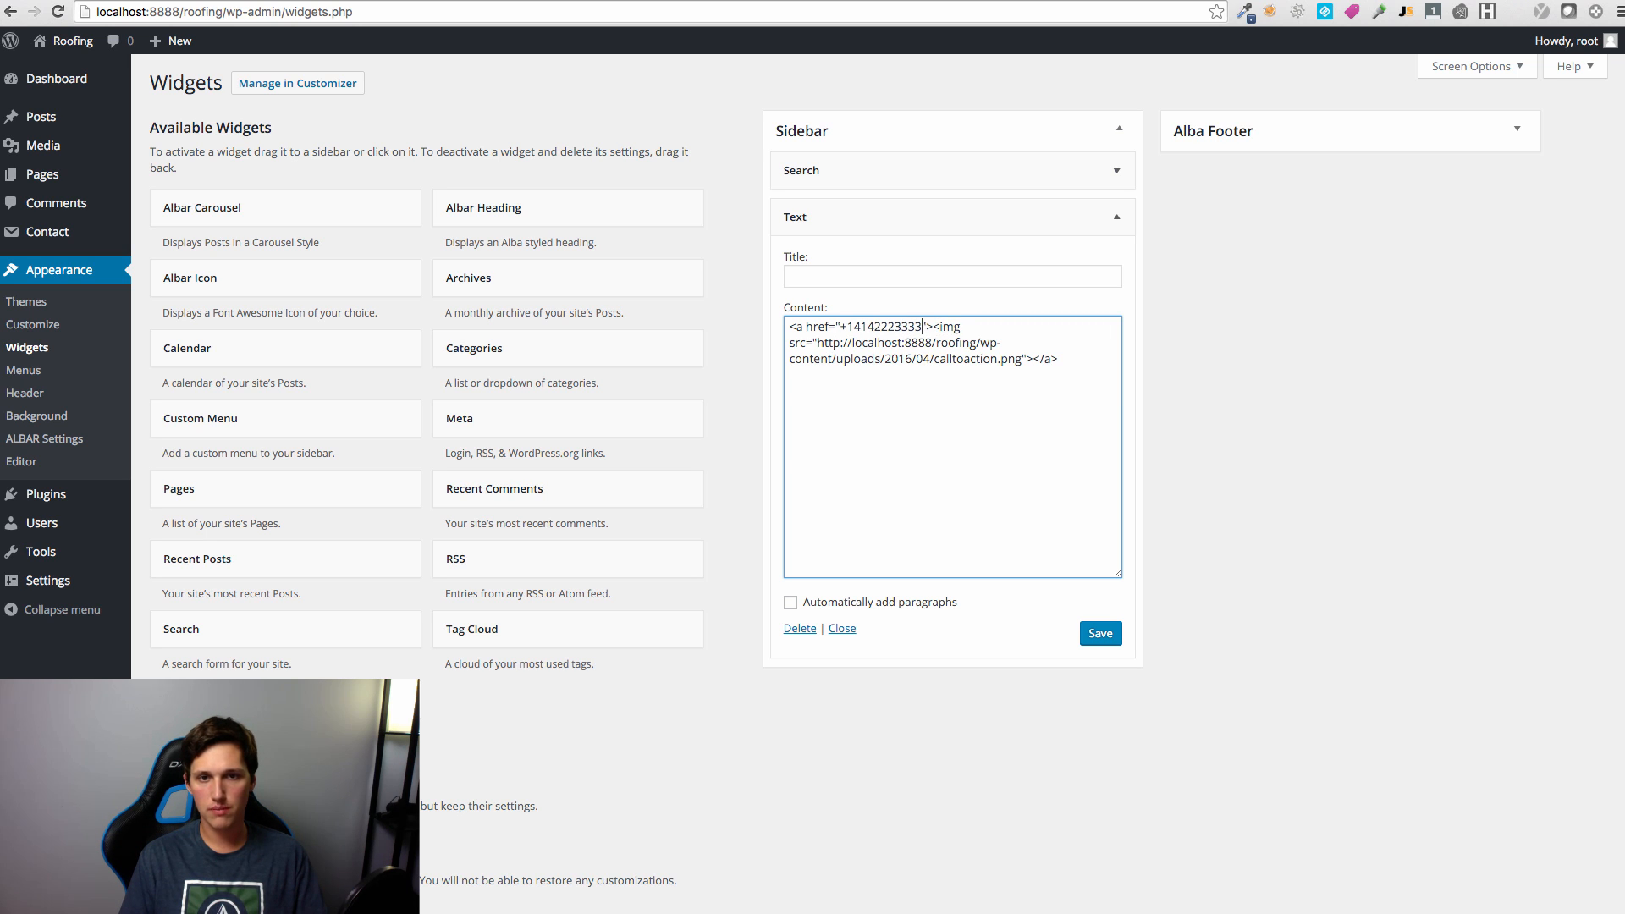
{"action": "left_click", "coordinate": [1099, 641]}
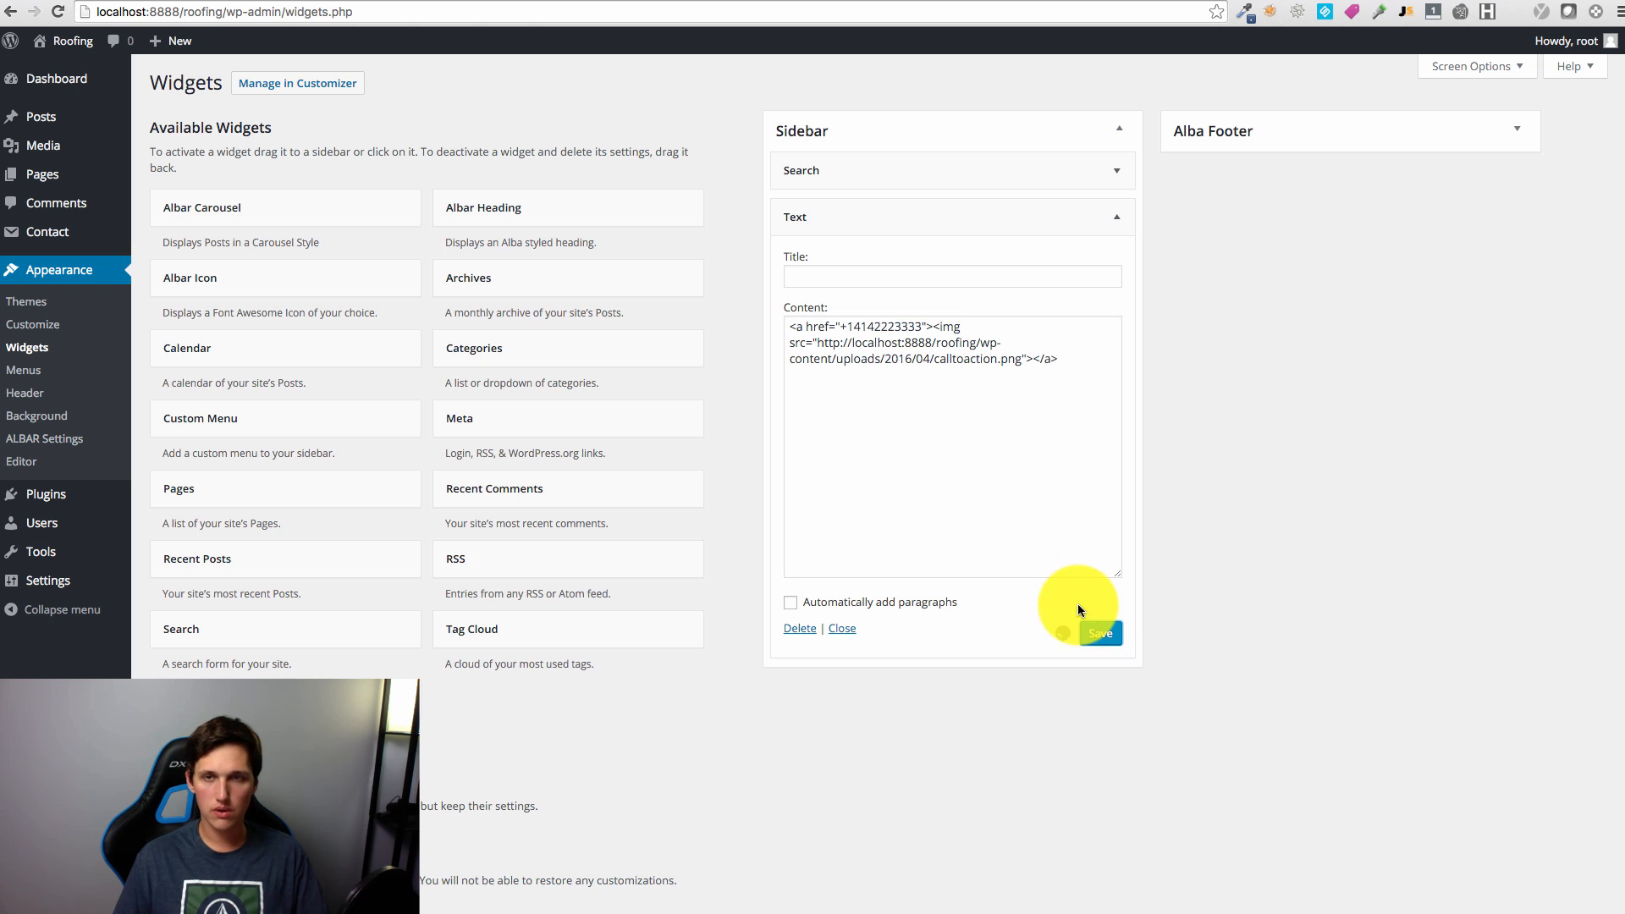
Step: Wrap the widget content in a <center> tag and save it again
{"action": "left_click", "coordinate": [789, 327]}
{"action": "type", "text": "<center>"}
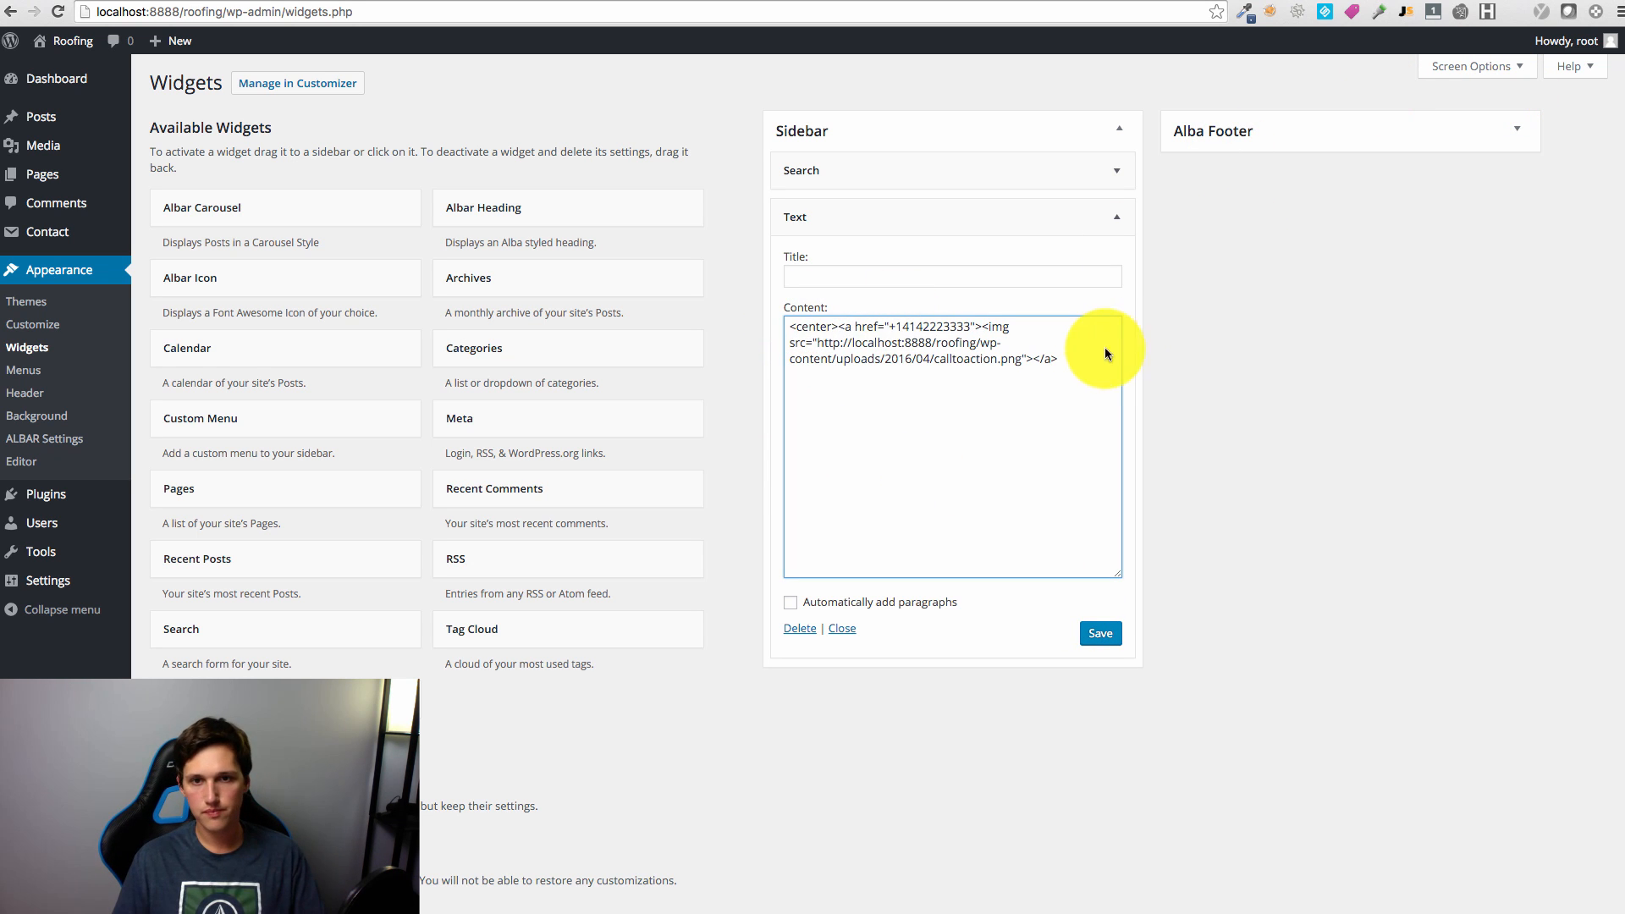
{"action": "left_click", "coordinate": [1099, 634]}
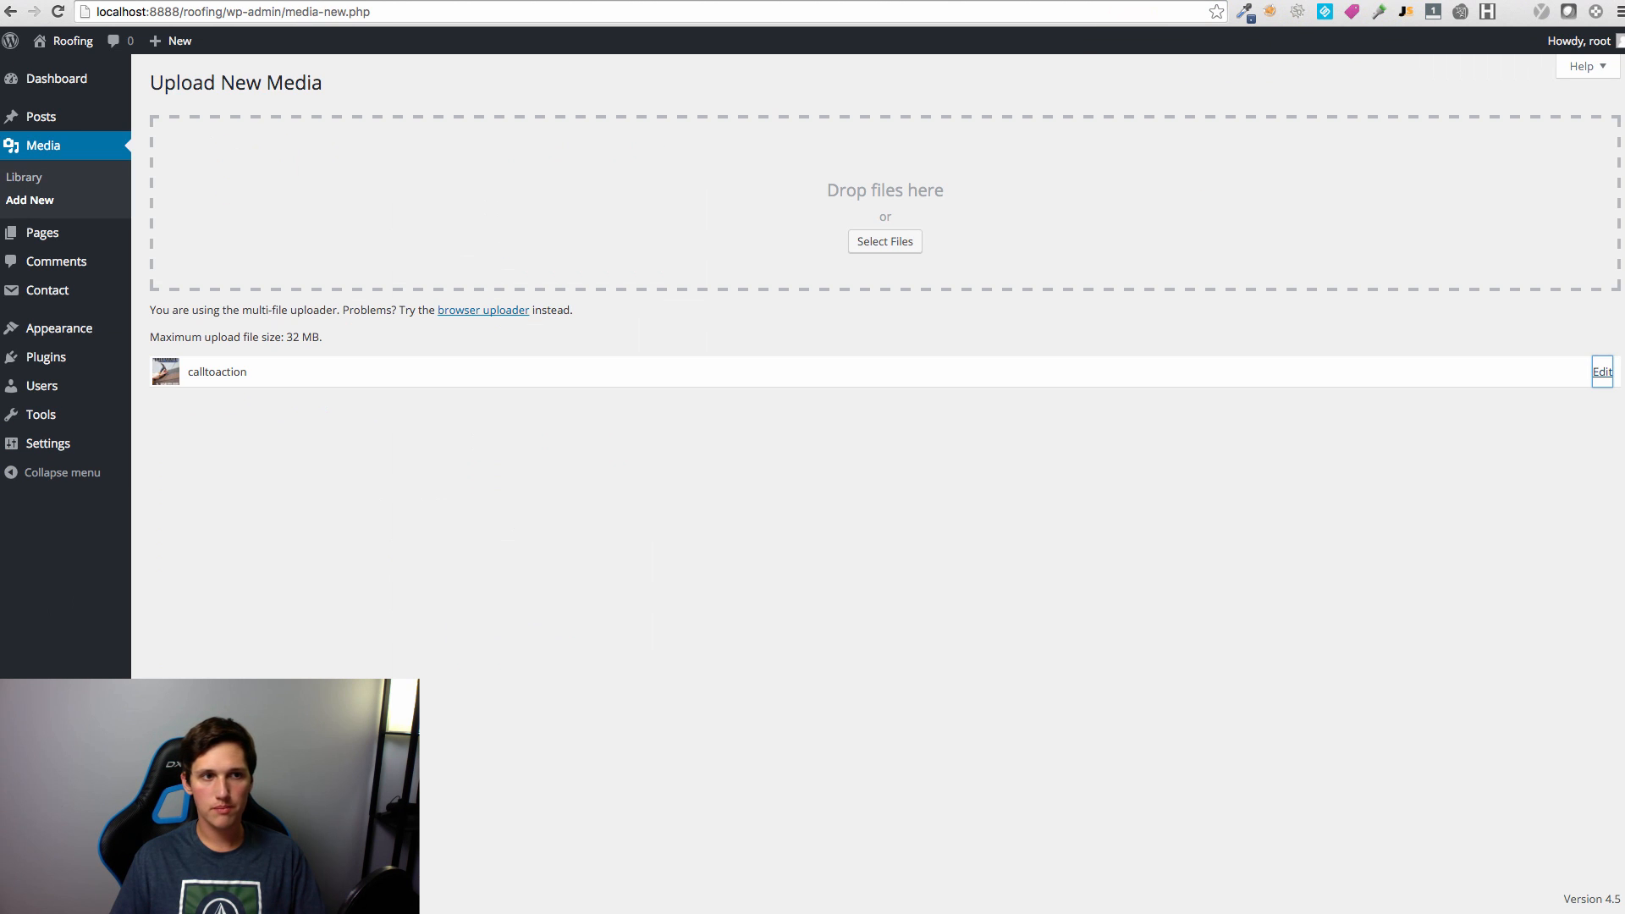
Step: Check the FREE QUOTE image in the Roofing site's front-page sidebar
{"action": "left_click", "coordinate": [33, 41]}
{"action": "scroll", "coordinate": [1081, 486], "scroll_direction": "down", "scroll_amount": 2}
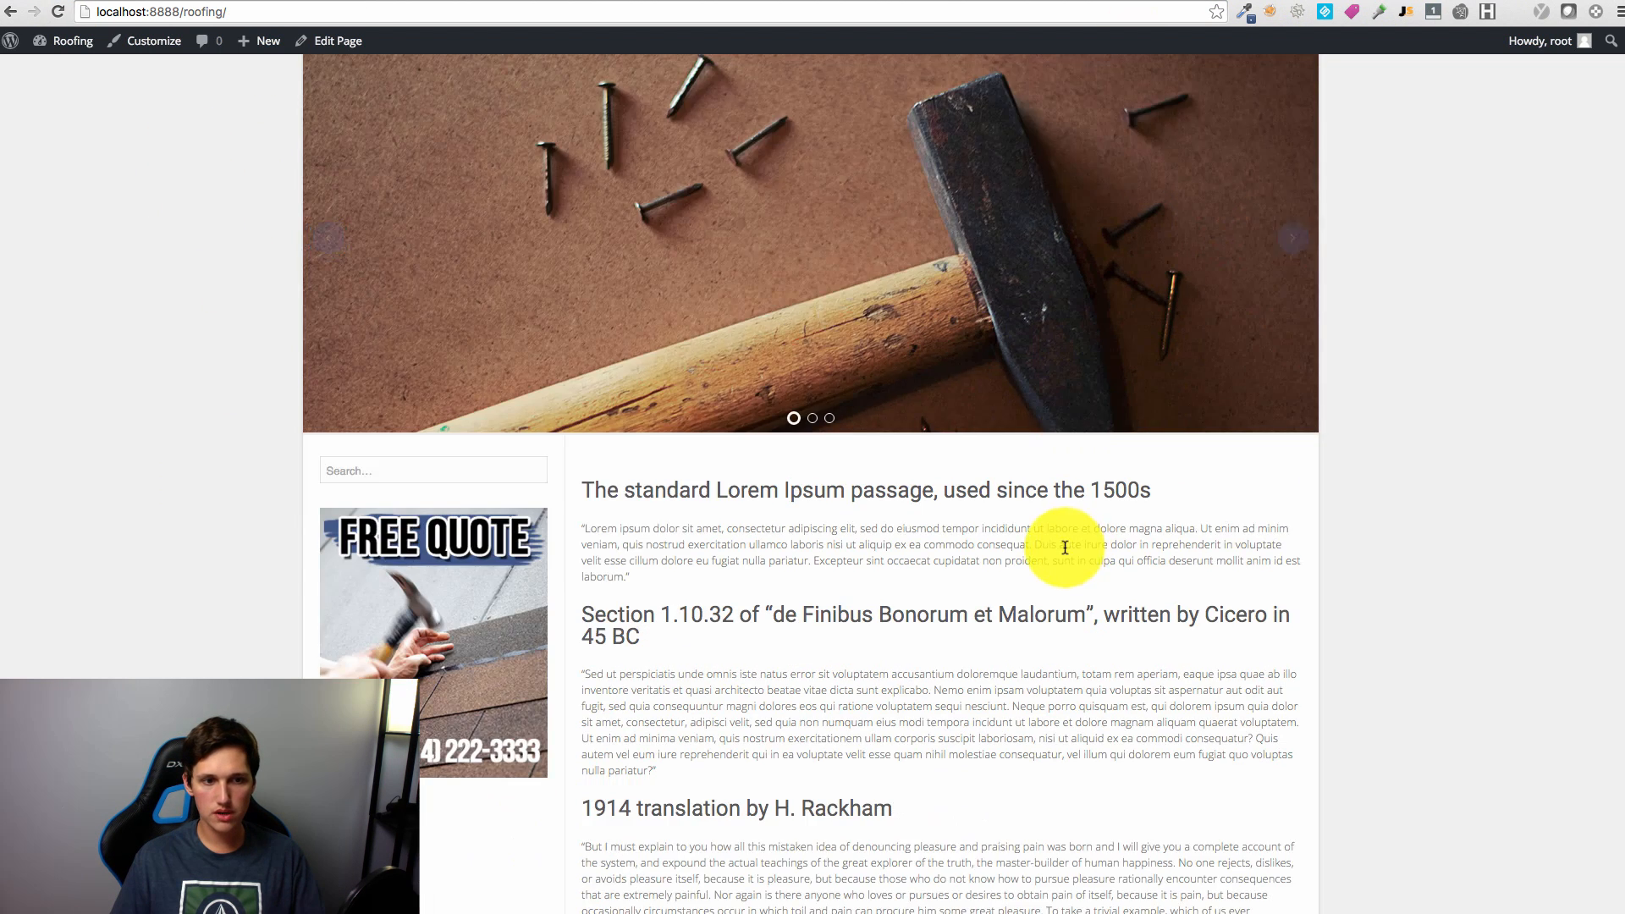
{"action": "scroll", "coordinate": [1066, 548], "scroll_direction": "down", "scroll_amount": 4}
{"action": "scroll", "coordinate": [1053, 551], "scroll_direction": "up", "scroll_amount": 4}
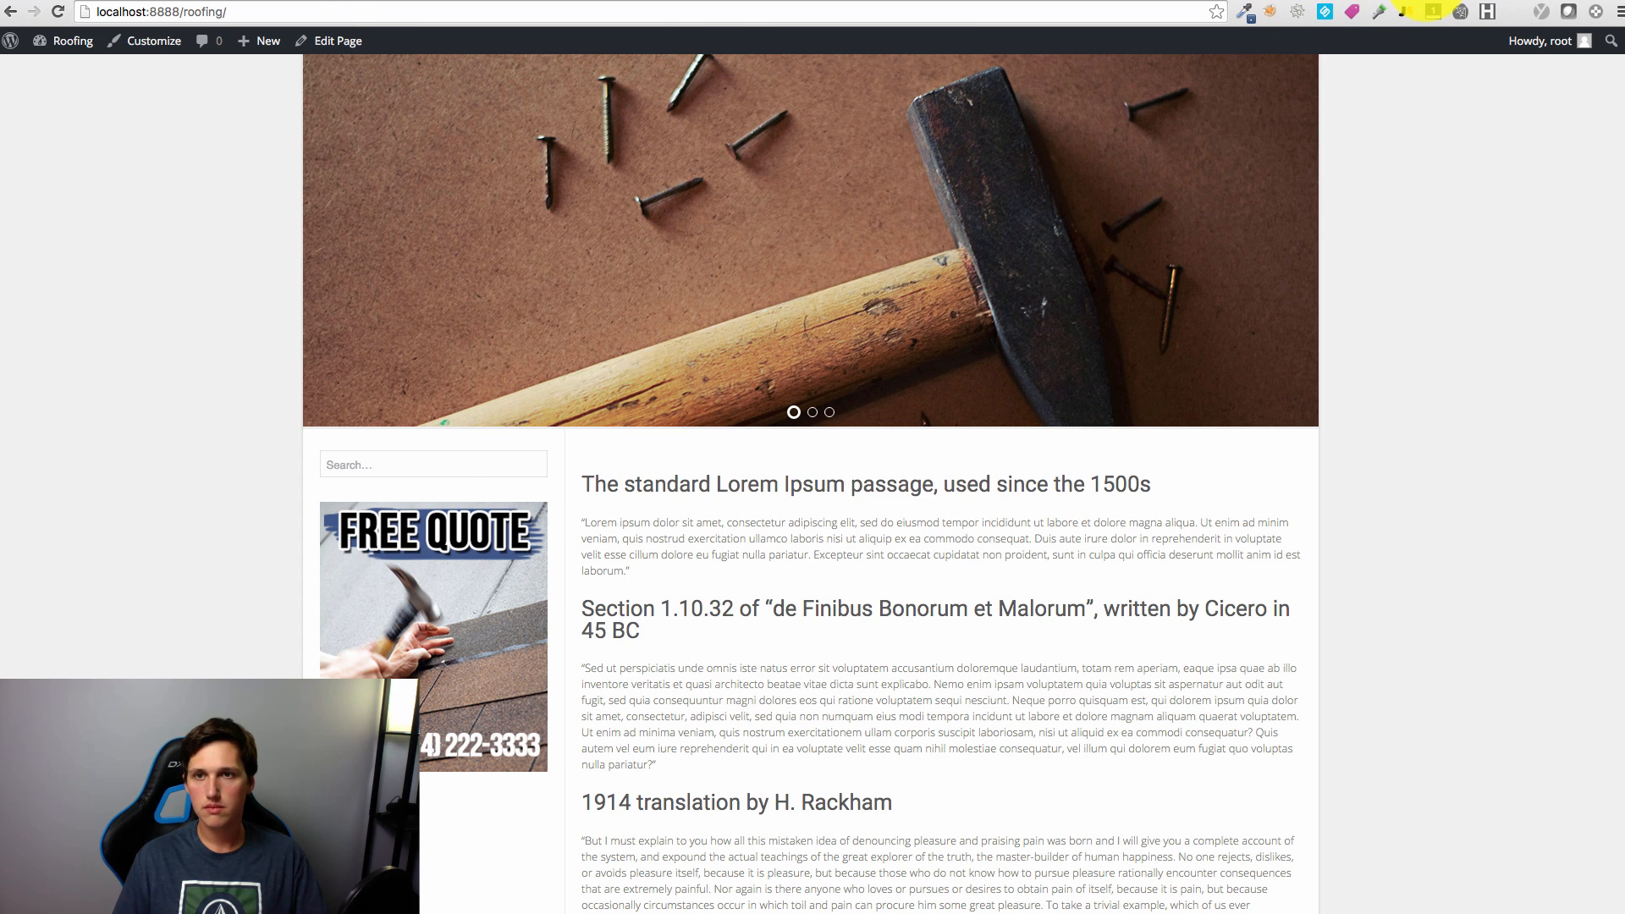
{"action": "left_click", "coordinate": [1415, 1]}
Step: Make the image link a tel: link without the '+', save, and reload the site
{"action": "left_click", "coordinate": [889, 326]}
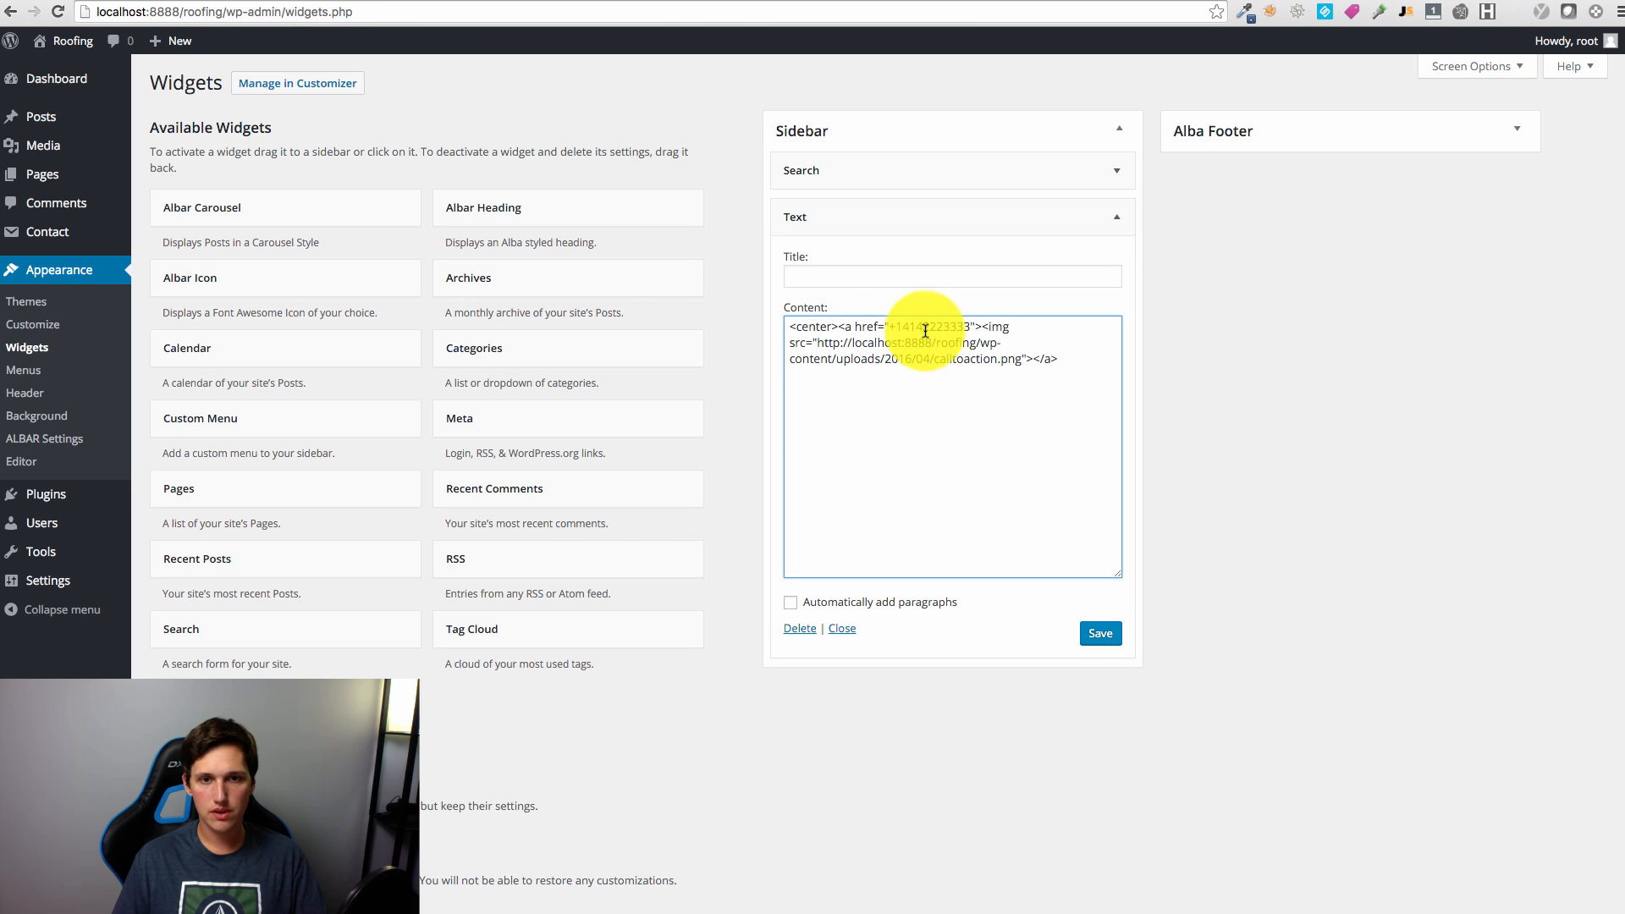
{"action": "type", "text": "te"}
{"action": "type", "text": "l:"}
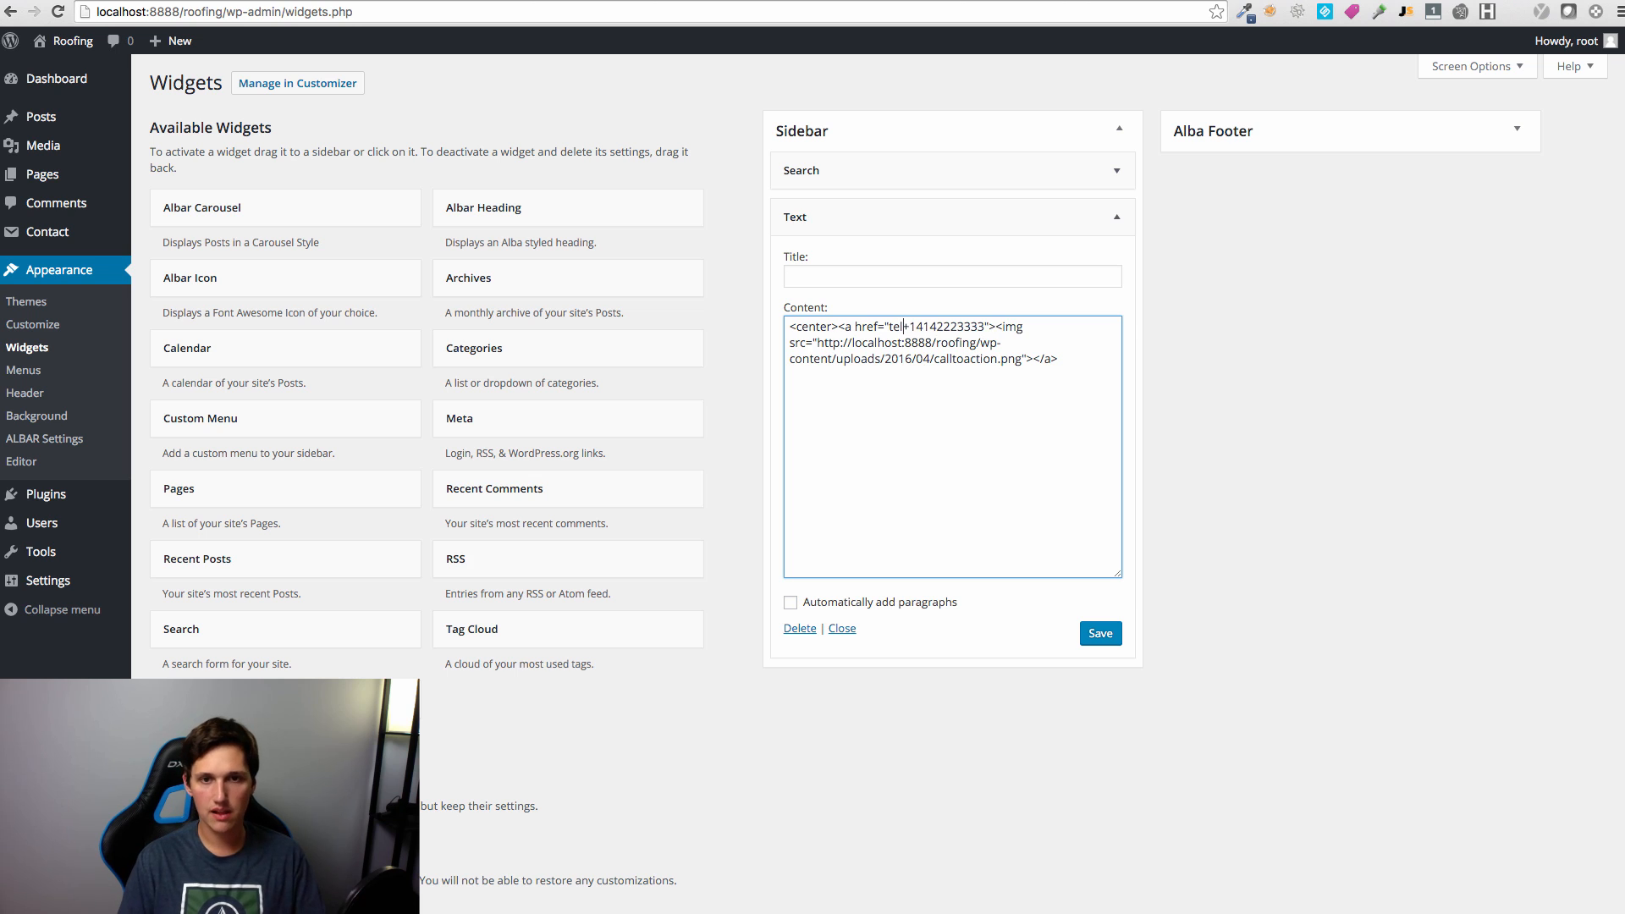
{"action": "key", "text": "Delete"}
{"action": "double_click", "coordinate": [893, 328]}
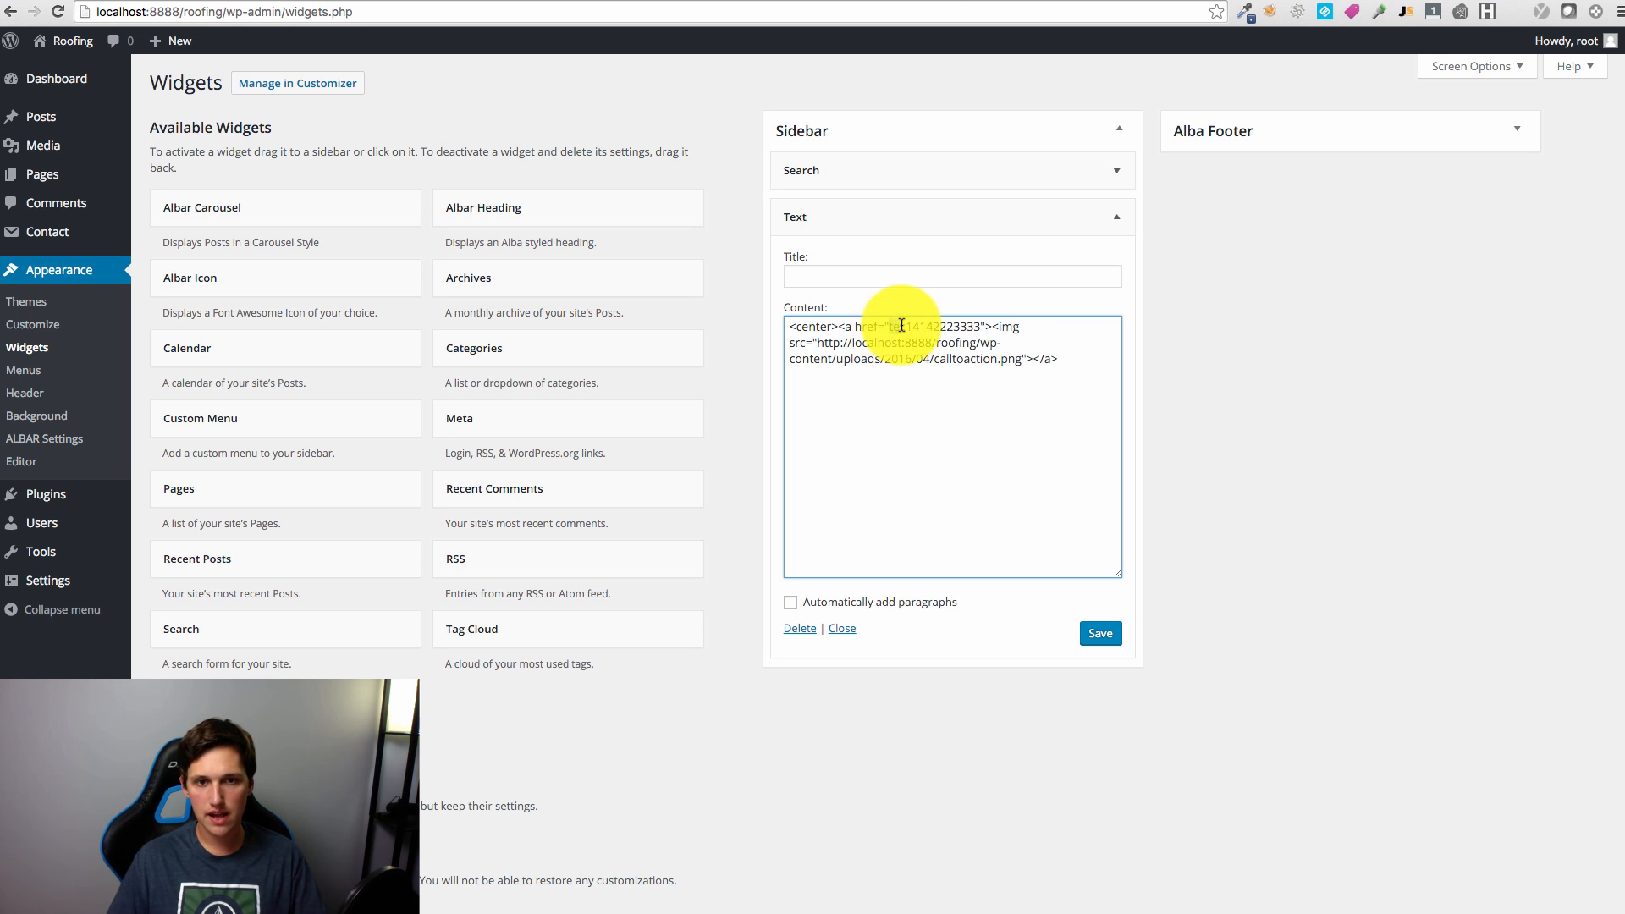
{"action": "left_click", "coordinate": [1100, 633]}
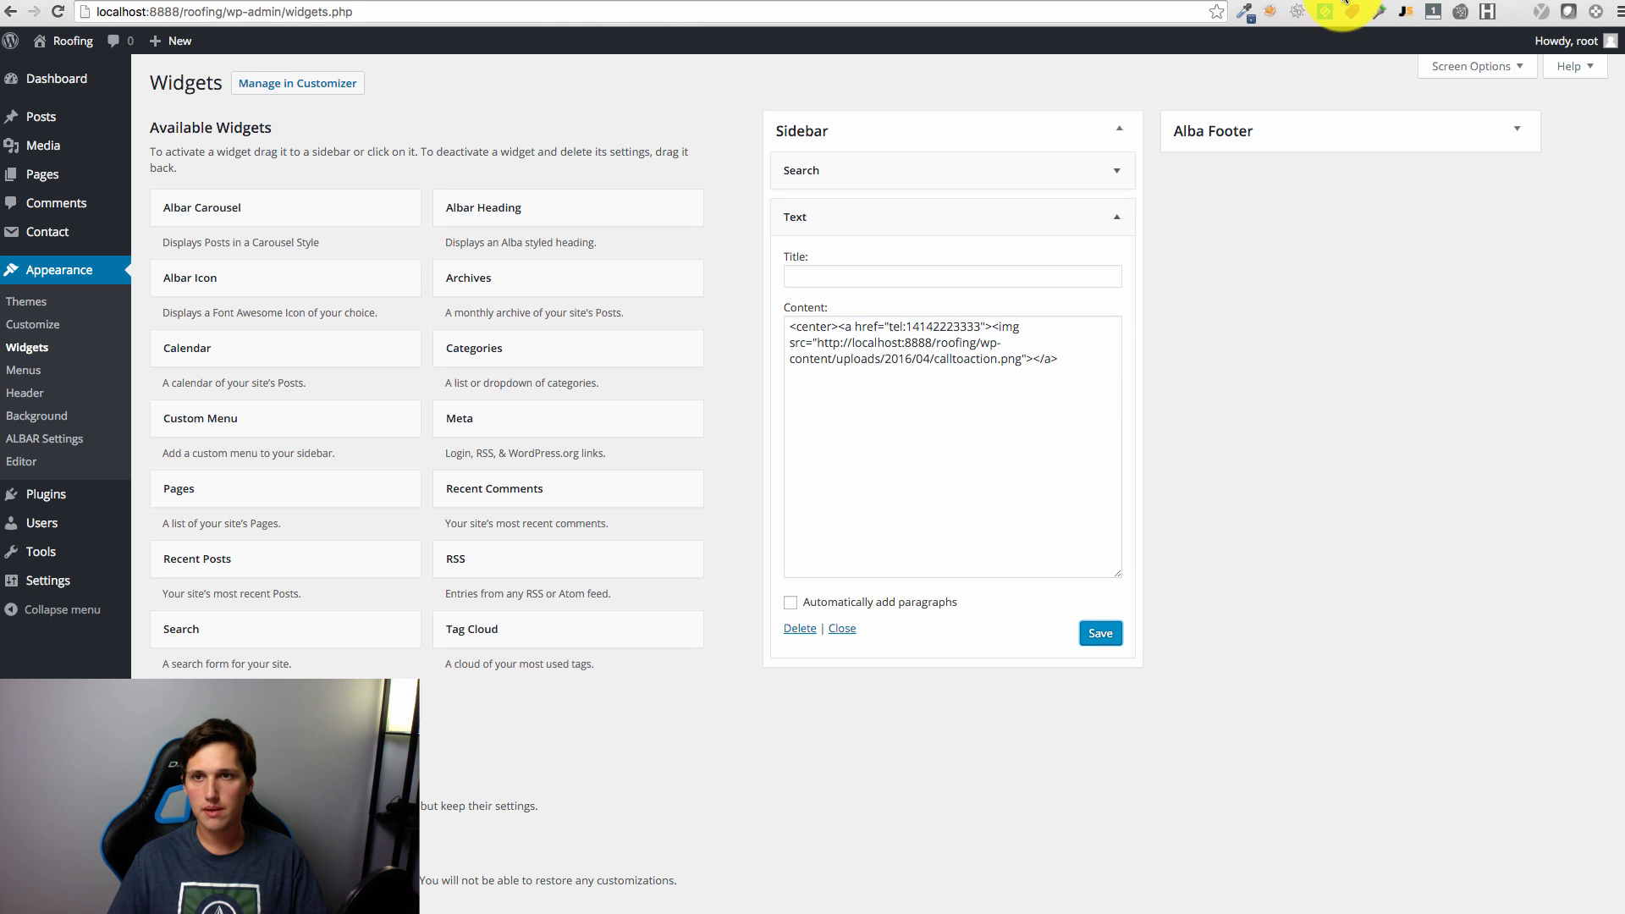
{"action": "left_click", "coordinate": [1372, 0]}
{"action": "key", "text": "super+r"}
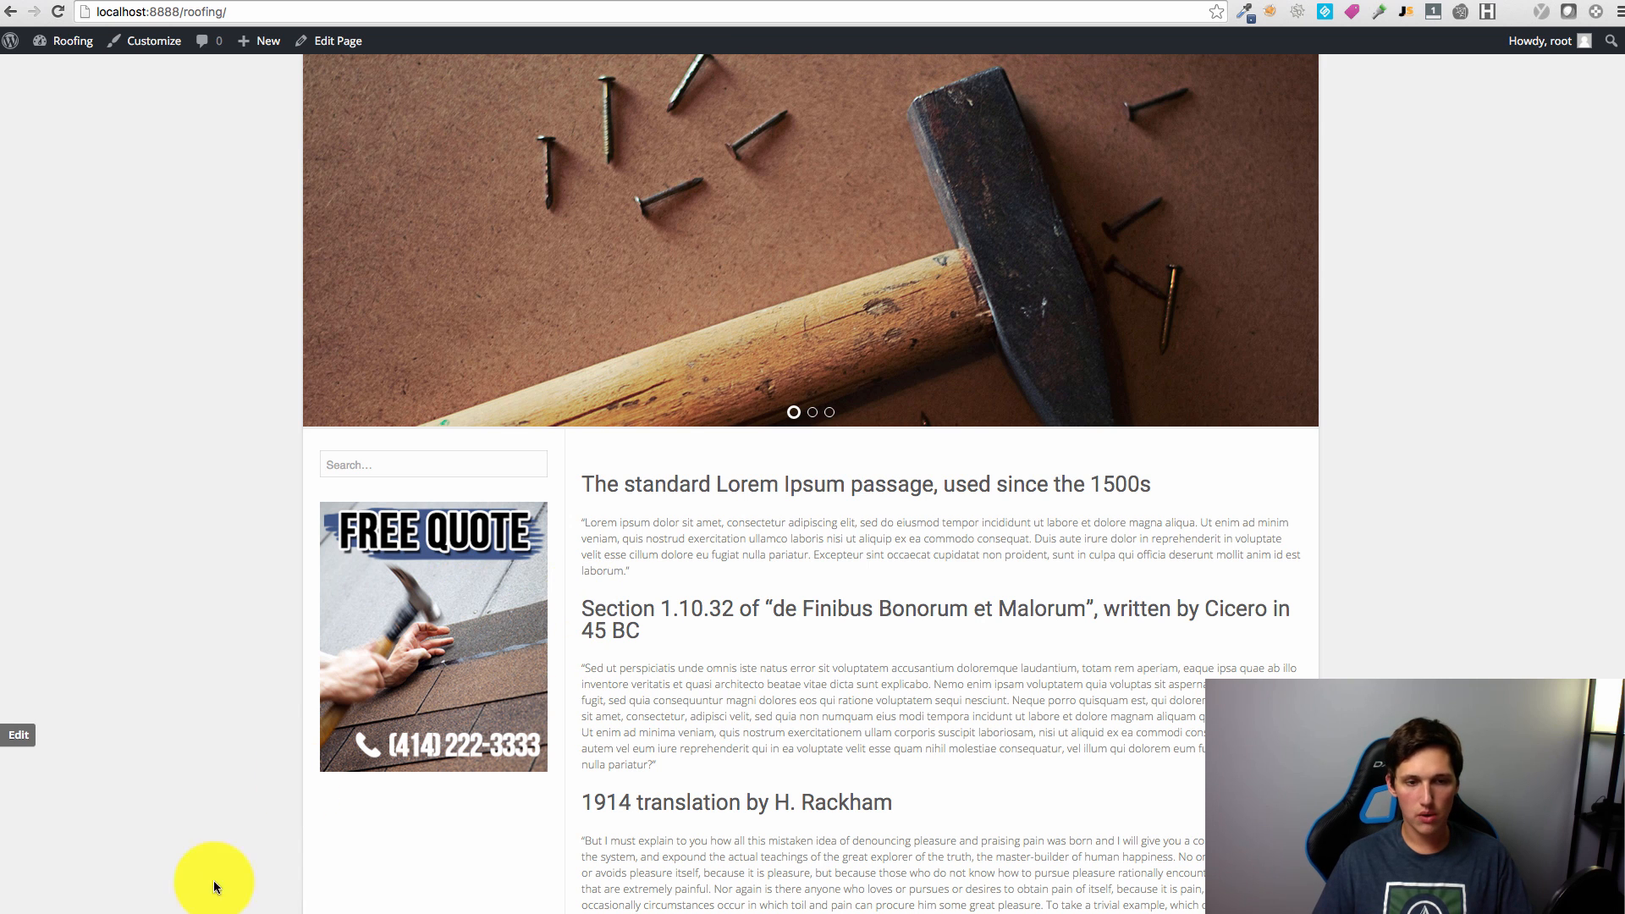
Step: Resize the browser between mobile and desktop widths to check the FREE QUOTE sidebar image
{"action": "left_click_drag", "start_coordinate": [2, 913], "coordinate": [1237, 850]}
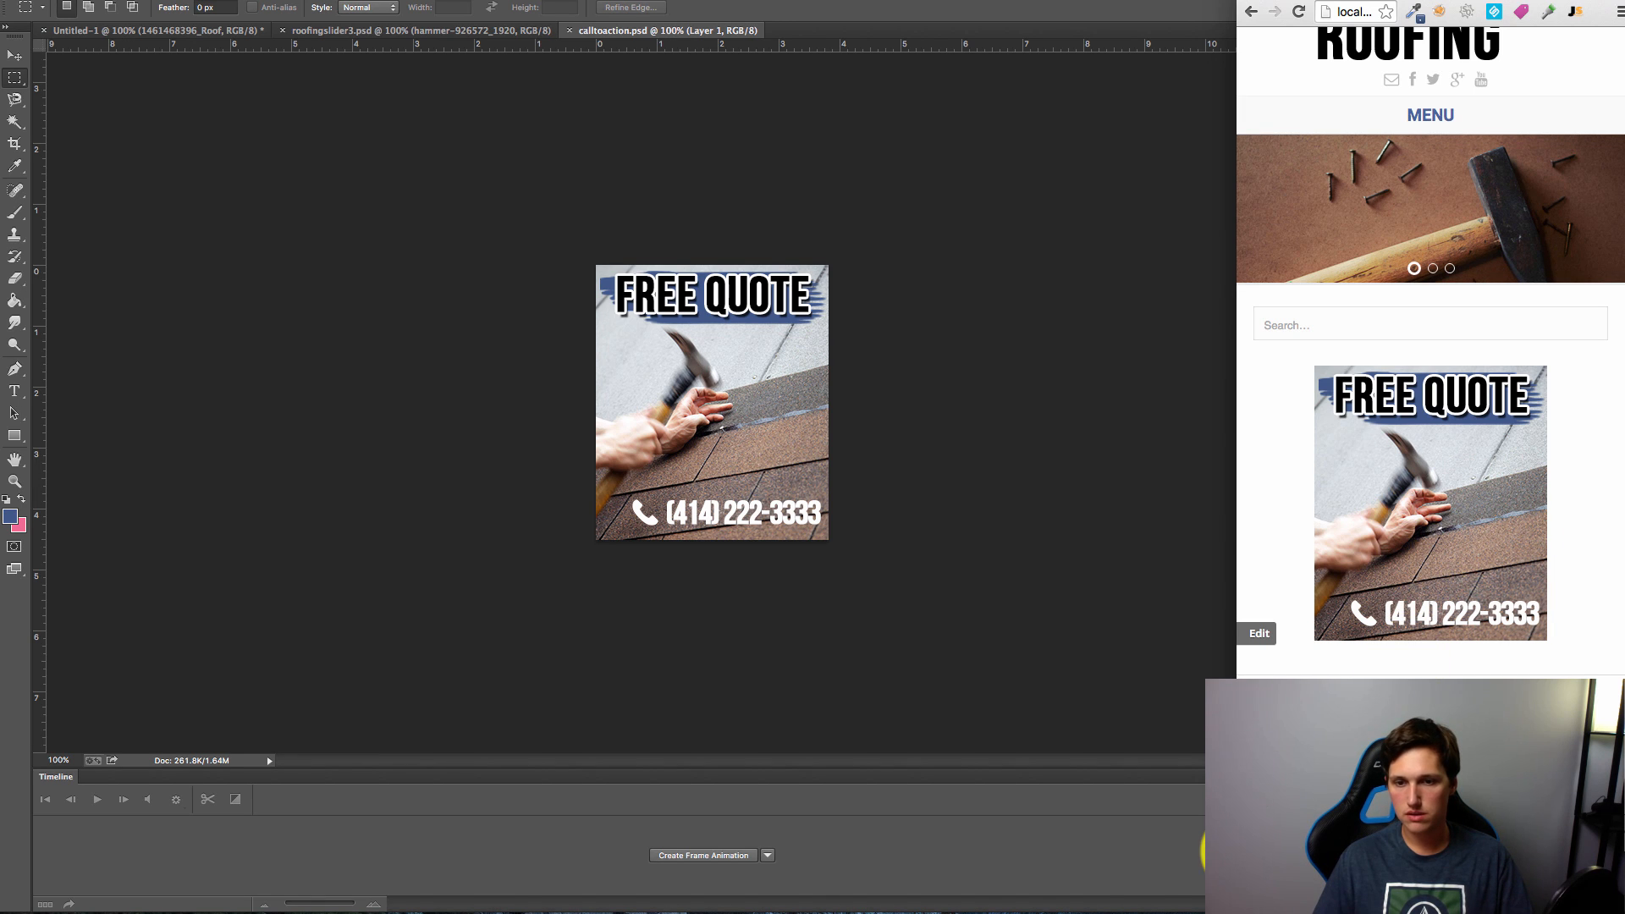
{"action": "left_click_drag", "start_coordinate": [1219, 850], "coordinate": [1, 913]}
{"action": "scroll", "coordinate": [1470, 589], "scroll_direction": "down", "scroll_amount": 3}
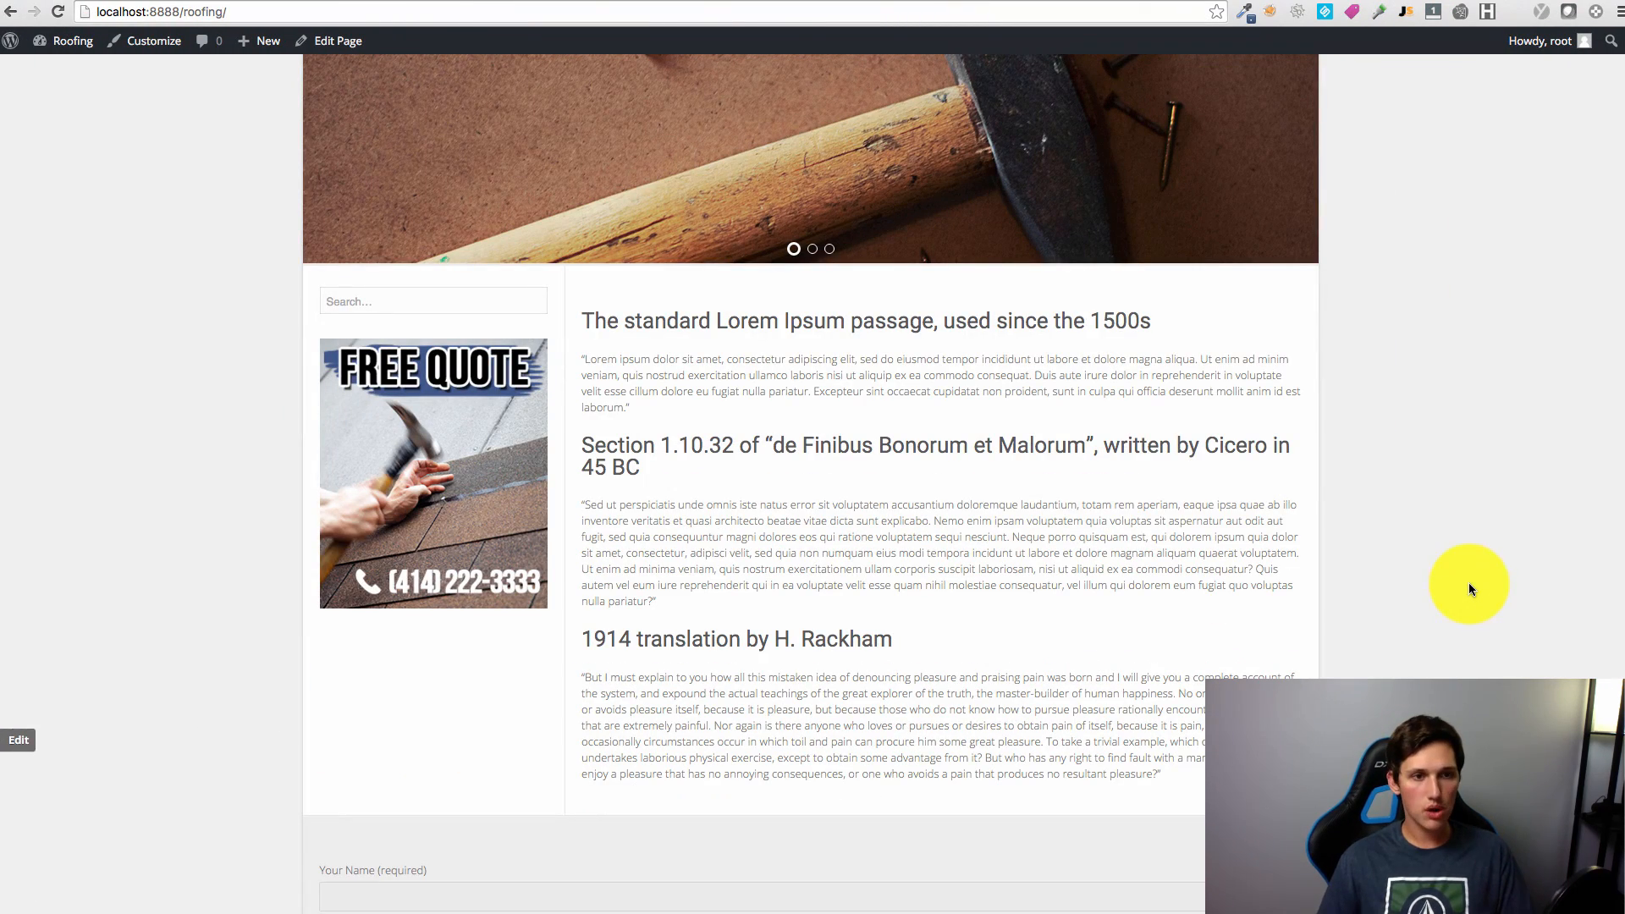
{"action": "scroll", "coordinate": [1470, 582], "scroll_direction": "up", "scroll_amount": 5}
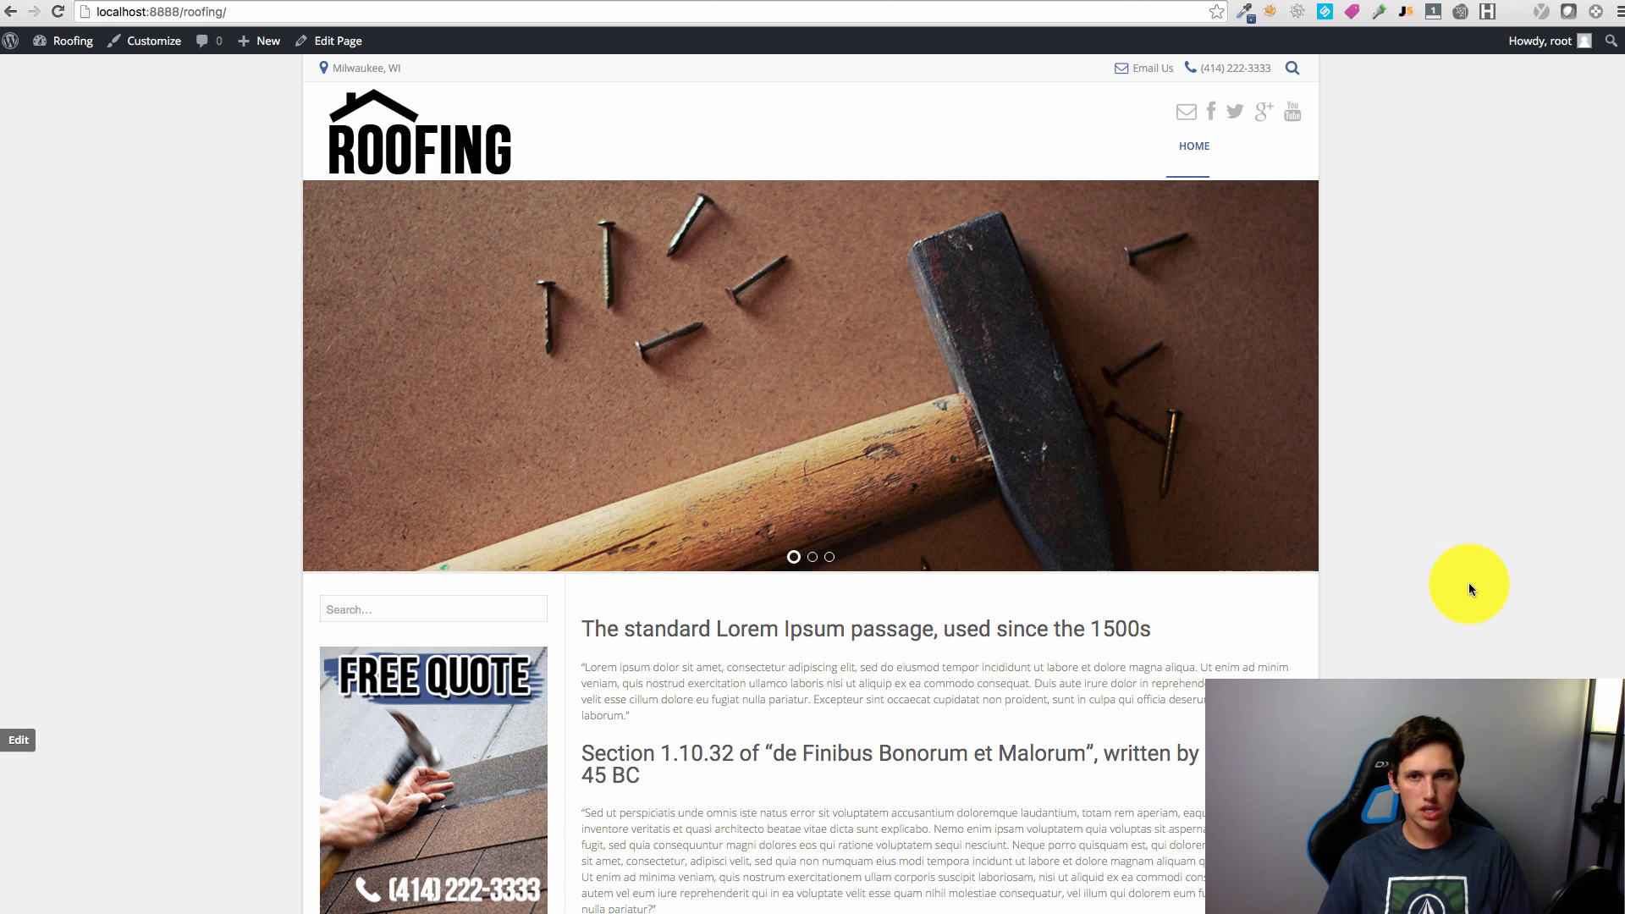
{"action": "scroll", "coordinate": [1460, 580], "scroll_direction": "down", "scroll_amount": 10}
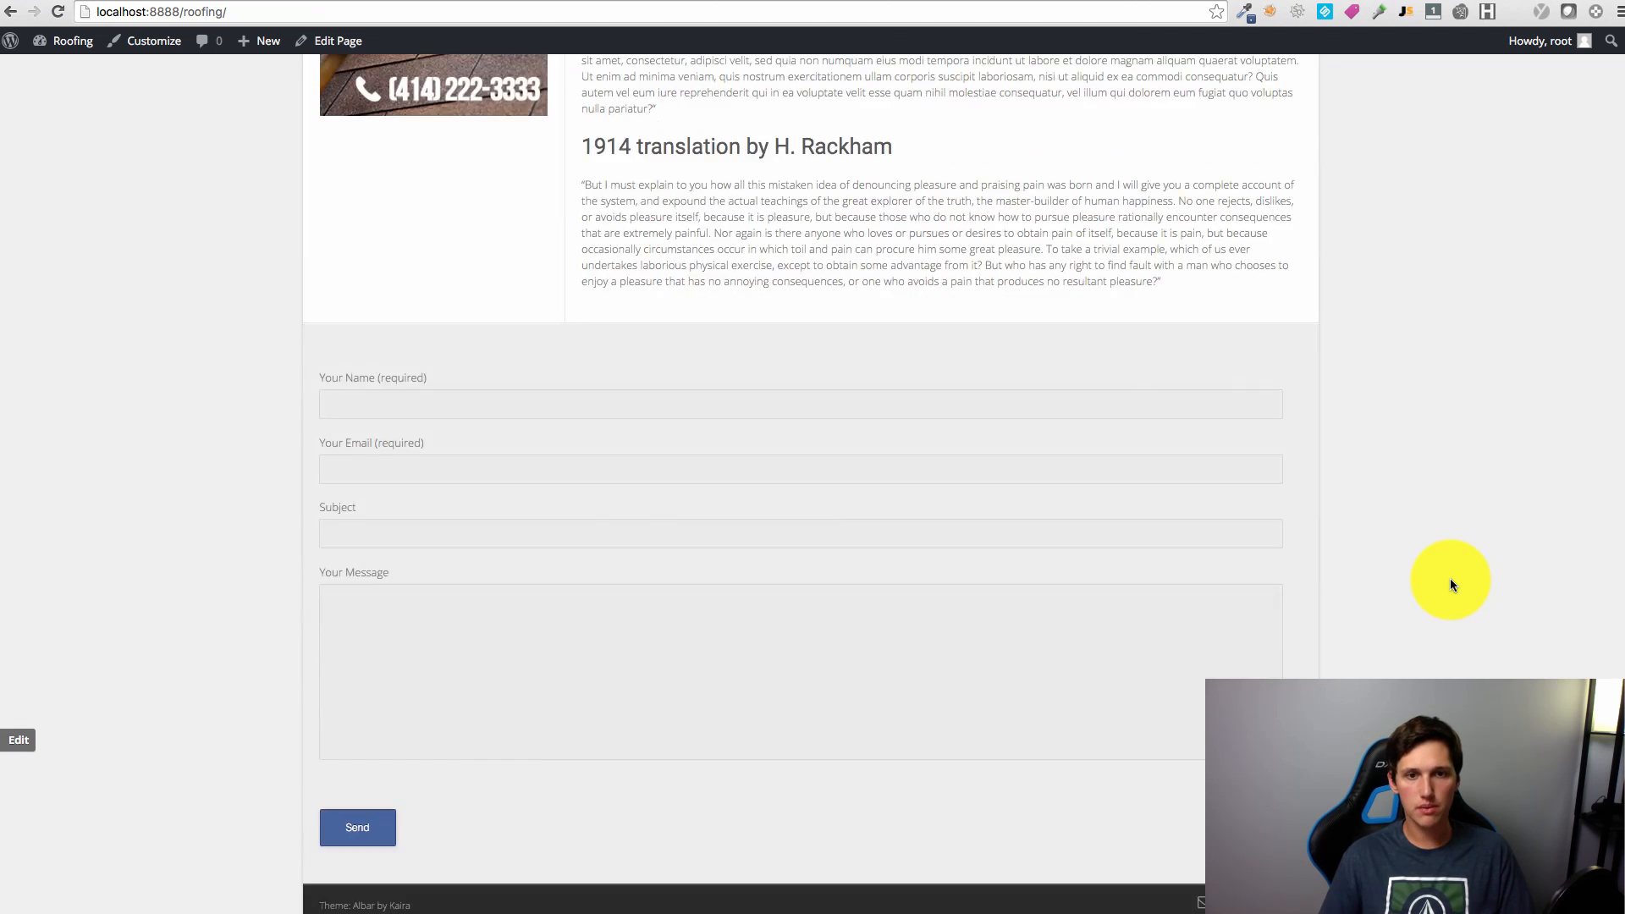
{"action": "scroll", "coordinate": [1450, 578], "scroll_direction": "up", "scroll_amount": 10}
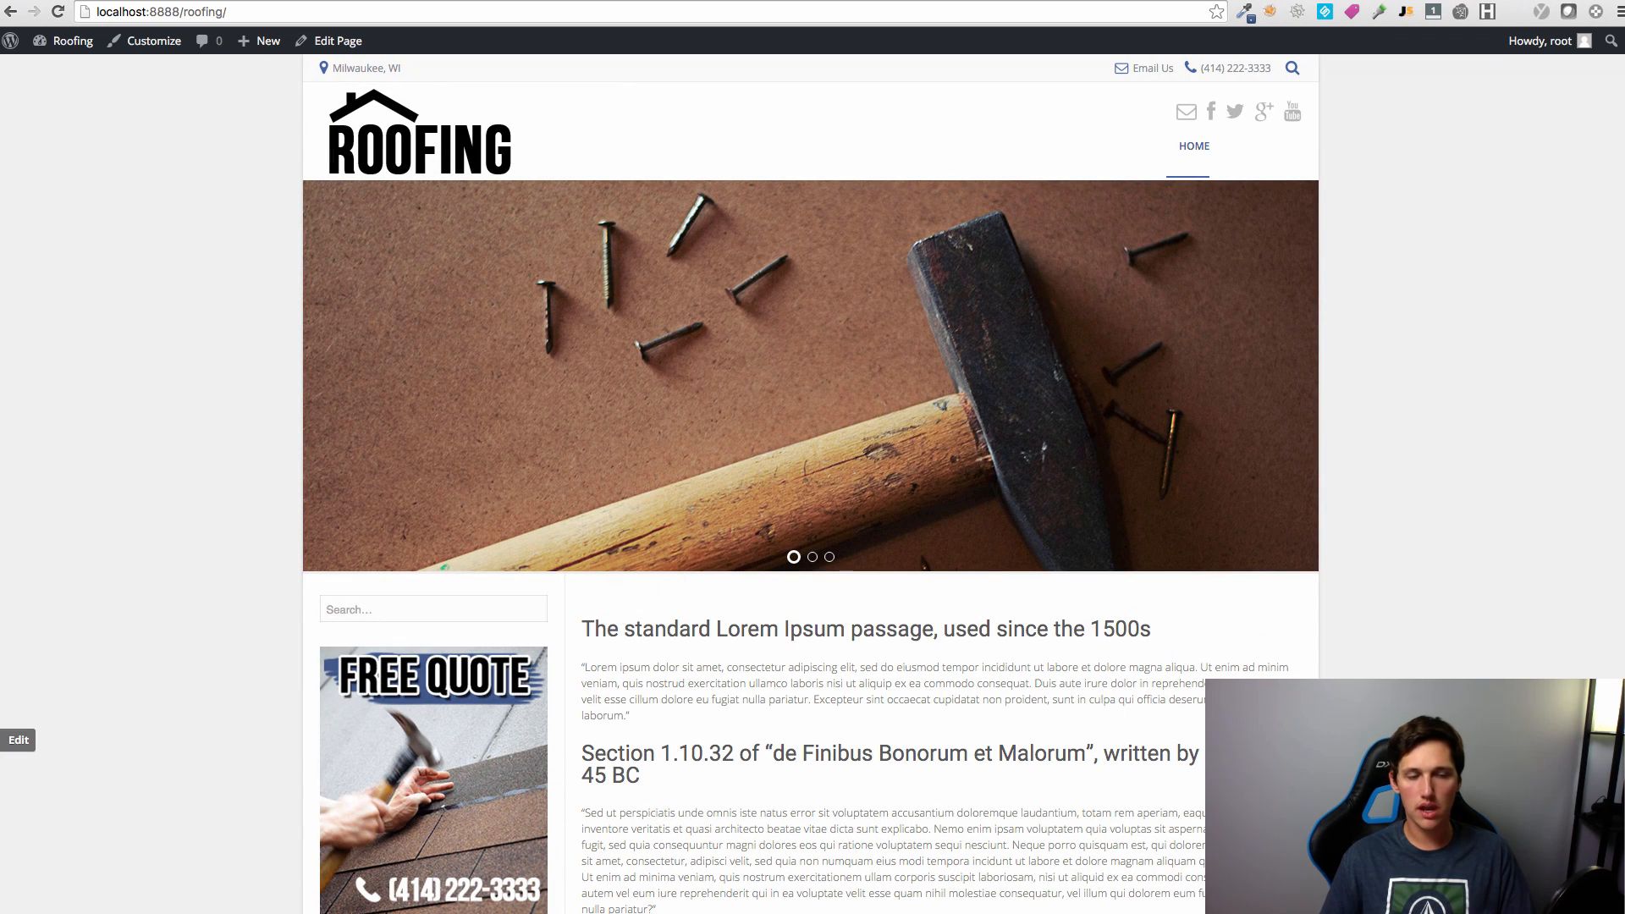
{"action": "left_click_drag", "start_coordinate": [4, 906], "coordinate": [1045, 897]}
{"action": "left_click_drag", "start_coordinate": [132, 887], "coordinate": [0, 888]}
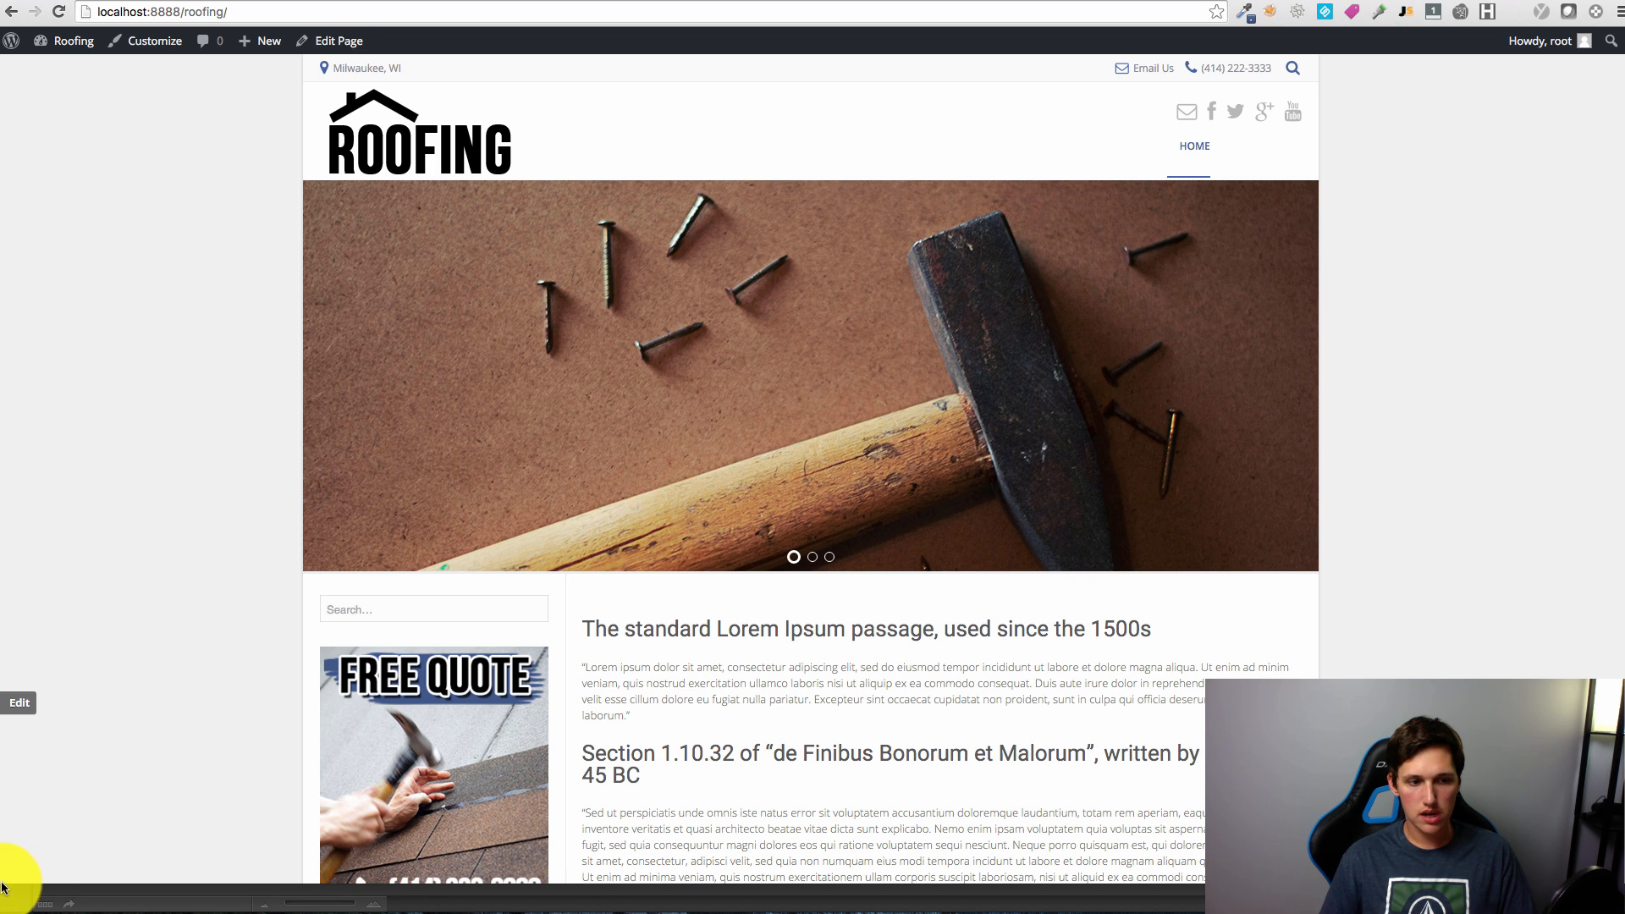
{"action": "mouse_move", "coordinate": [7, 886]}
{"action": "left_mouse_down"}
{"action": "mouse_move", "coordinate": [34, 885]}
{"action": "mouse_move", "coordinate": [16, 863]}
{"action": "mouse_move", "coordinate": [5, 884]}
{"action": "left_mouse_up"}
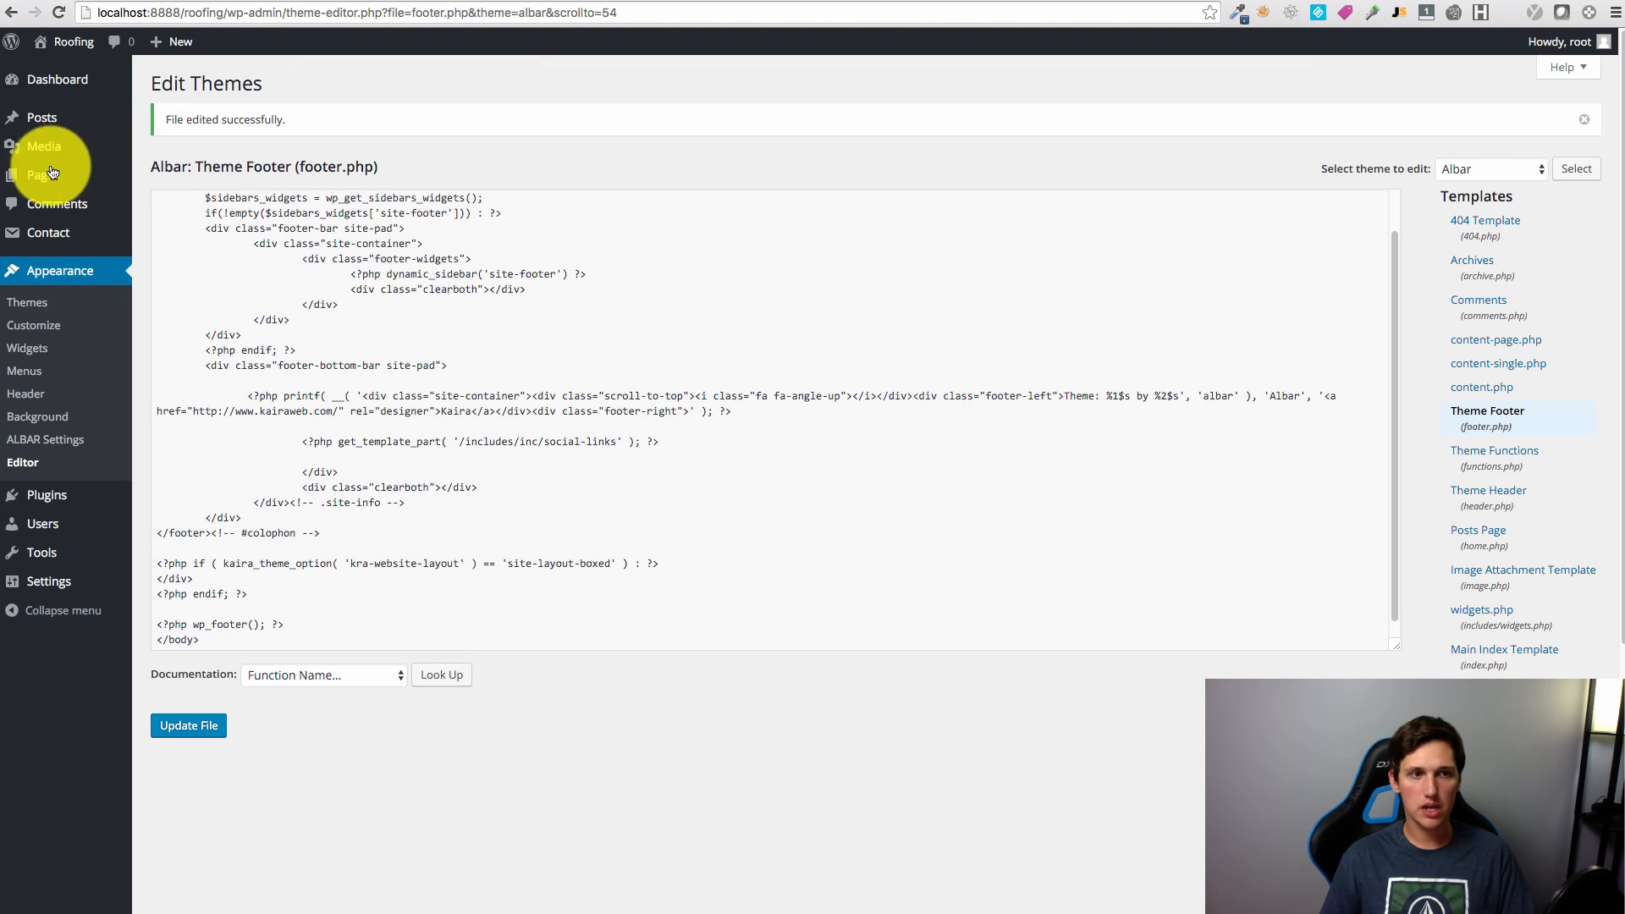
Step: Start an About Us page and paste Lorem Ipsum text into its body
{"action": "left_click", "coordinate": [60, 182]}
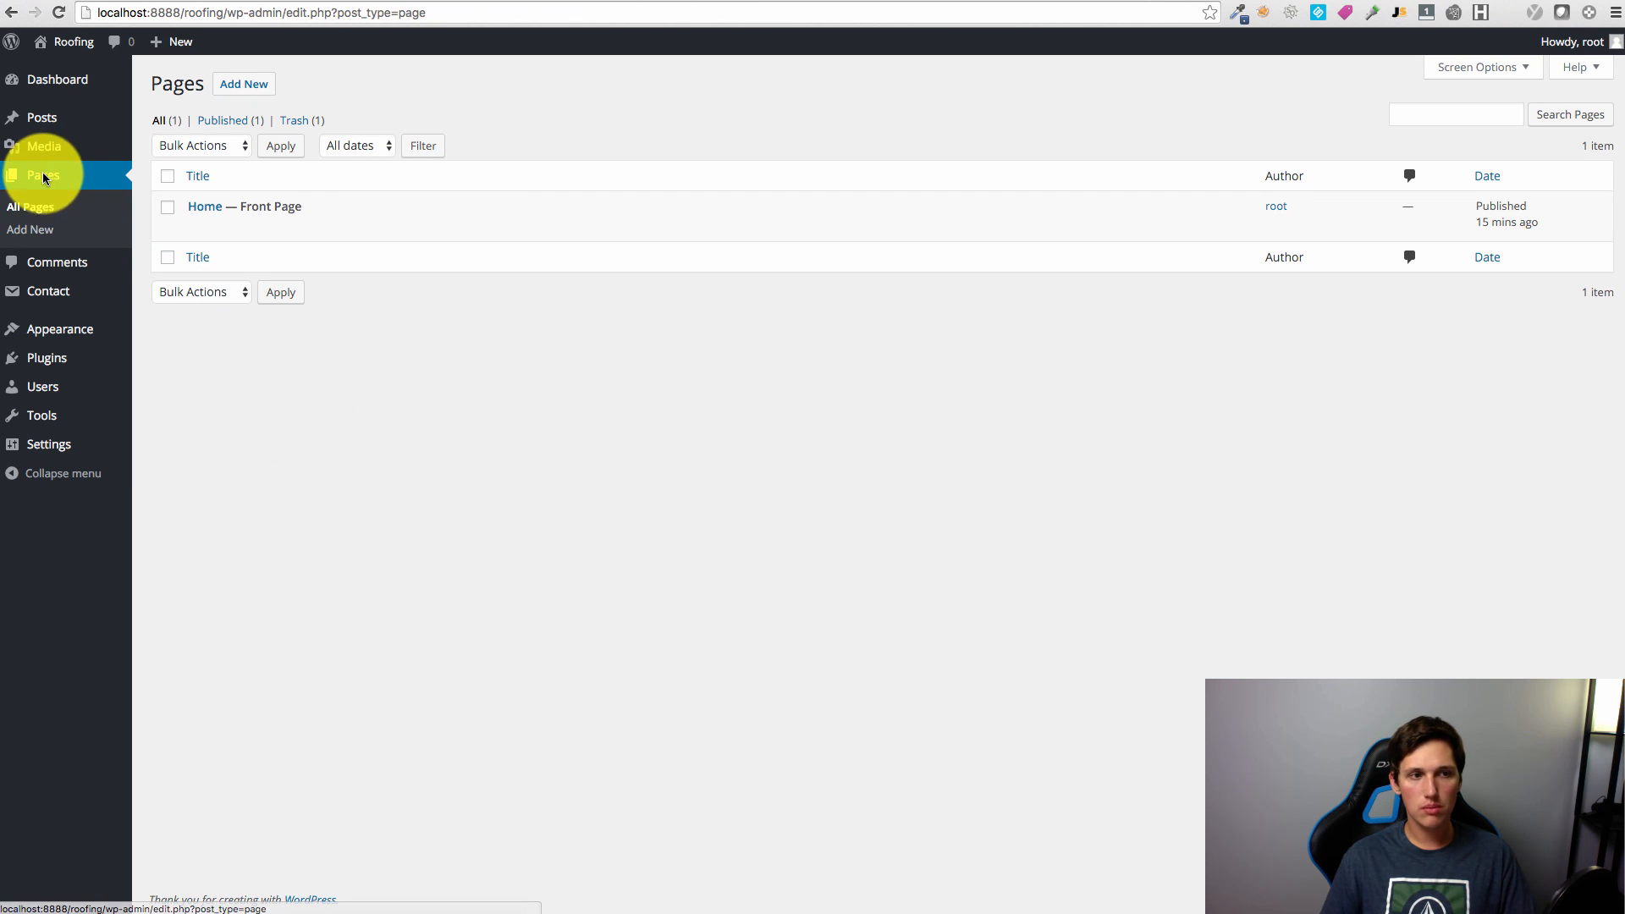
{"action": "left_click", "coordinate": [34, 231]}
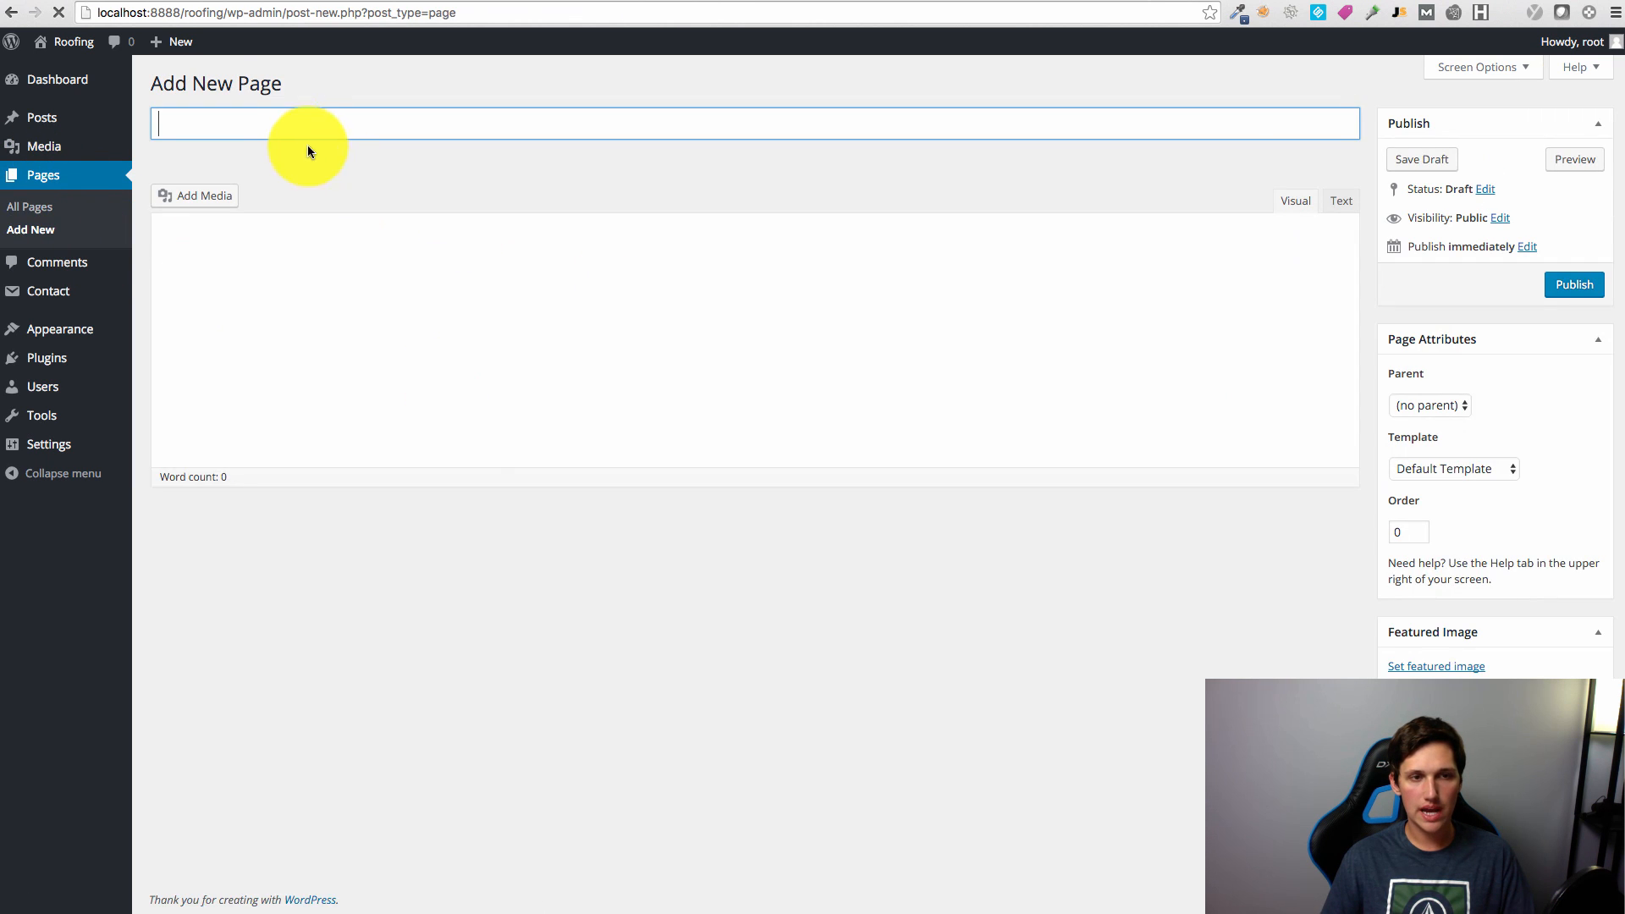
{"action": "type", "text": "About Us"}
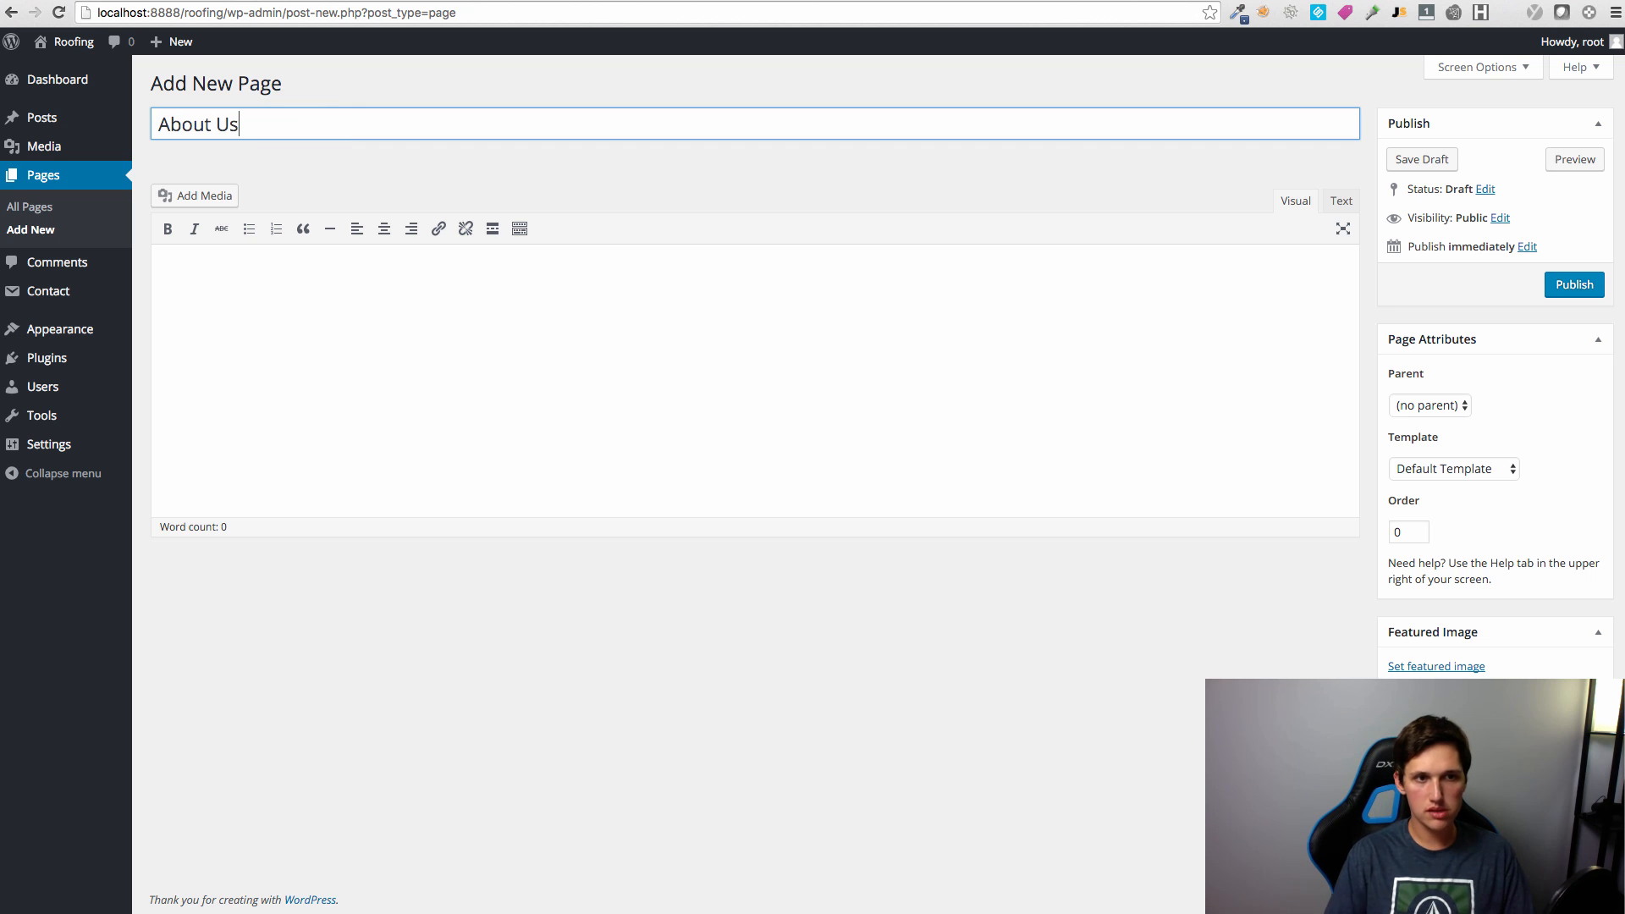
{"action": "left_click", "coordinate": [668, 356]}
{"action": "left_click", "coordinate": [1538, 1]}
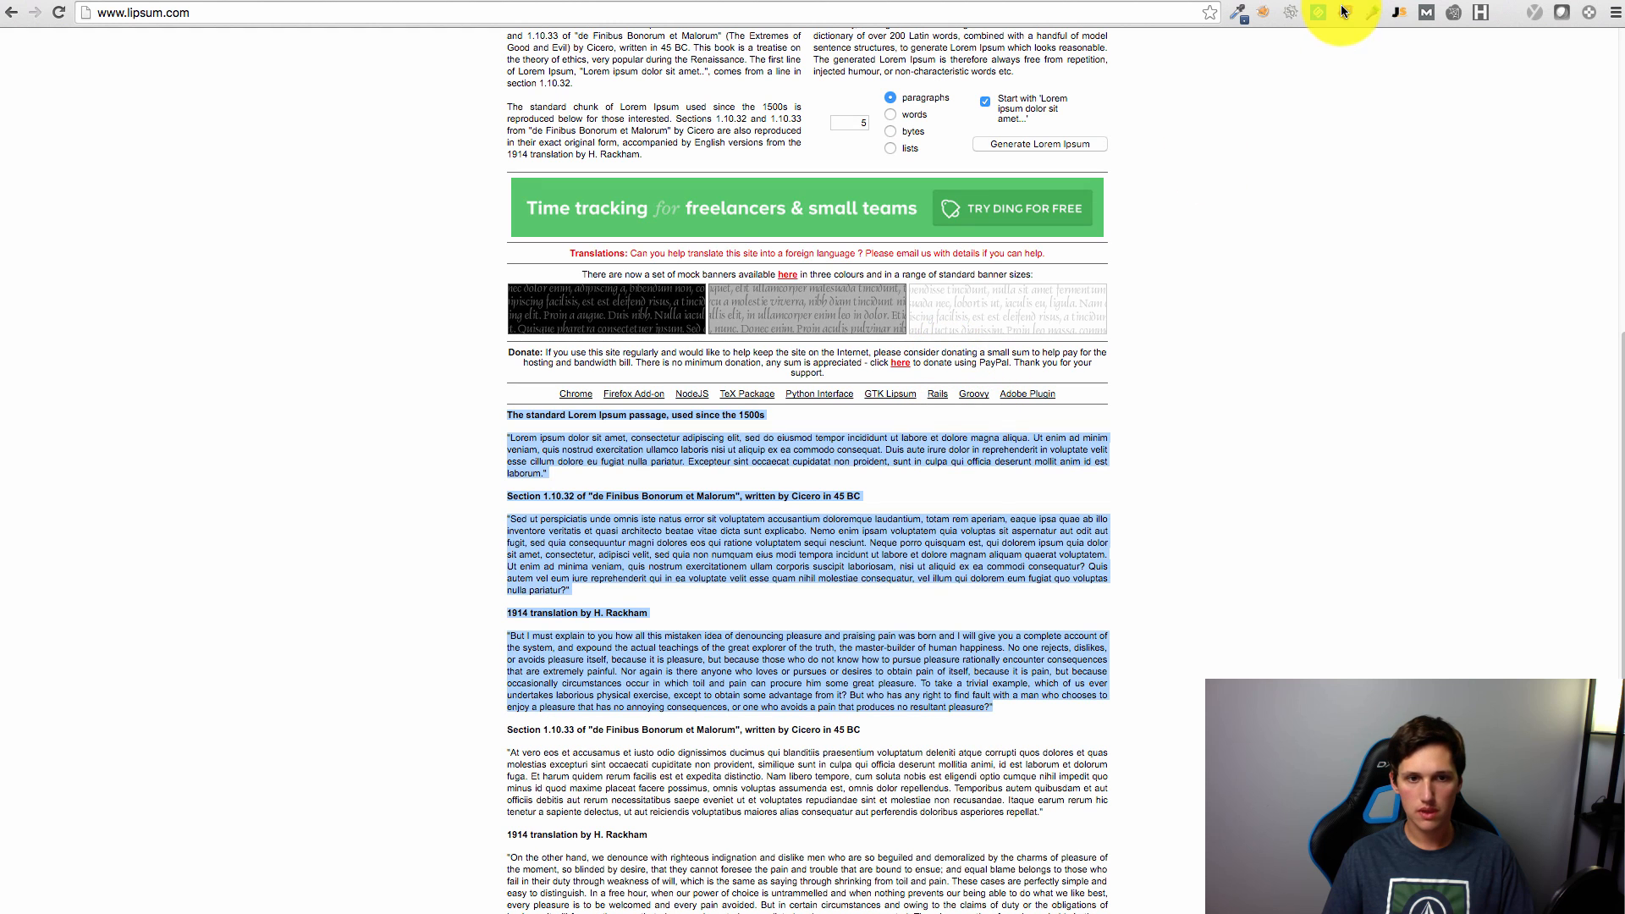
{"action": "left_click", "coordinate": [1322, 4]}
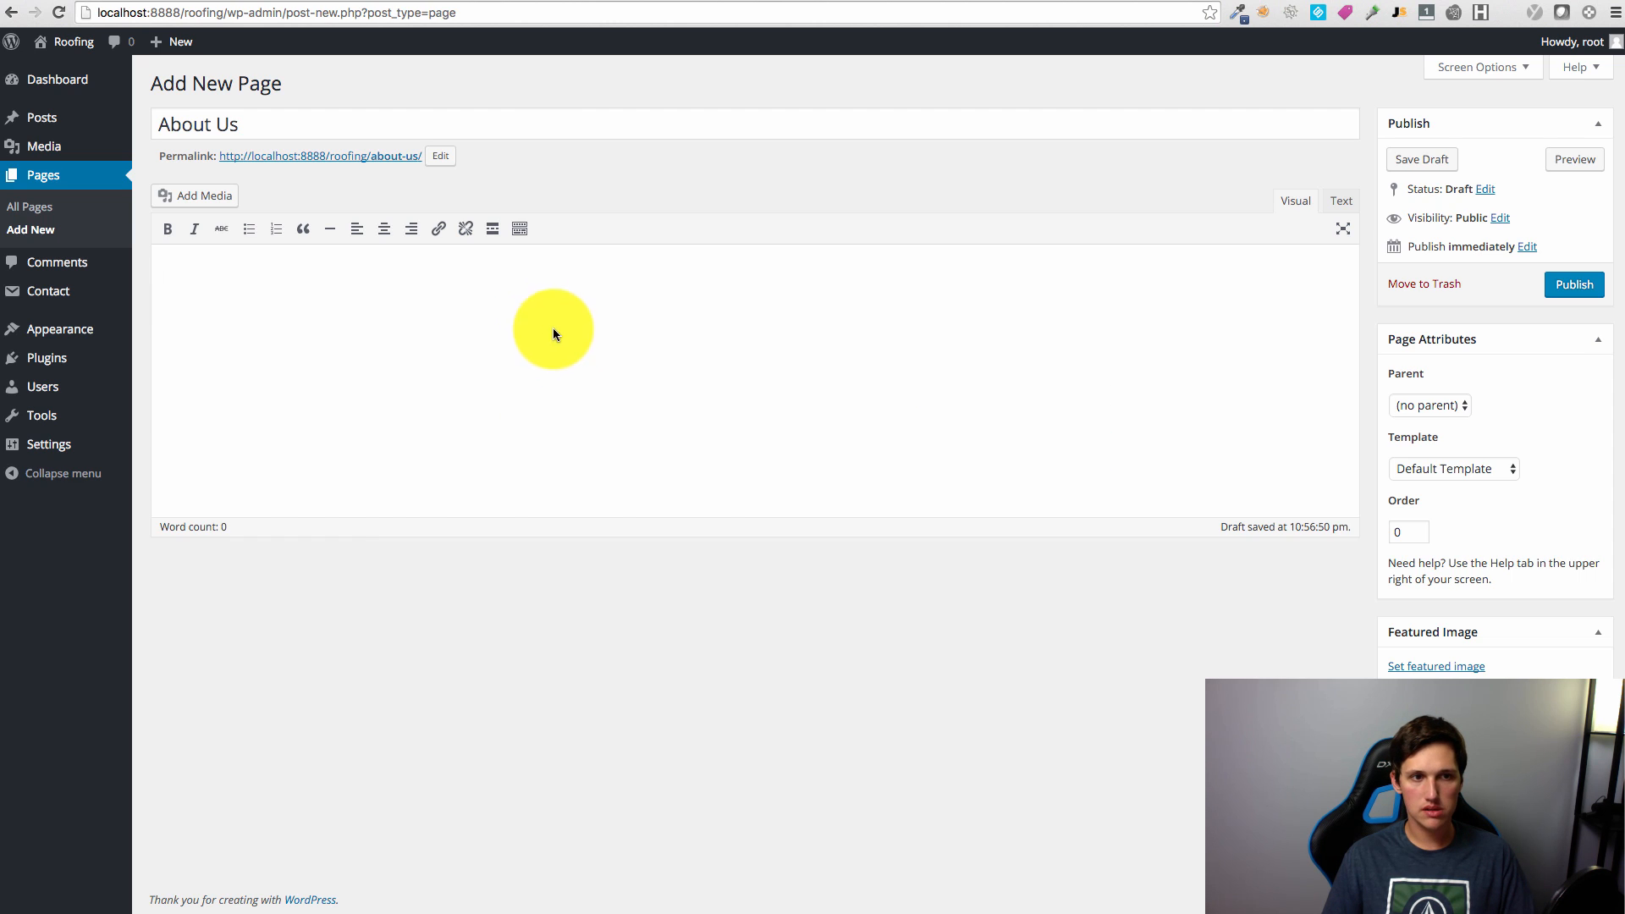
{"action": "key", "text": "ctrl+v"}
Step: Keep the Default Template, publish the About Us page, and leave the next page's title empty
{"action": "left_click", "coordinate": [1516, 476]}
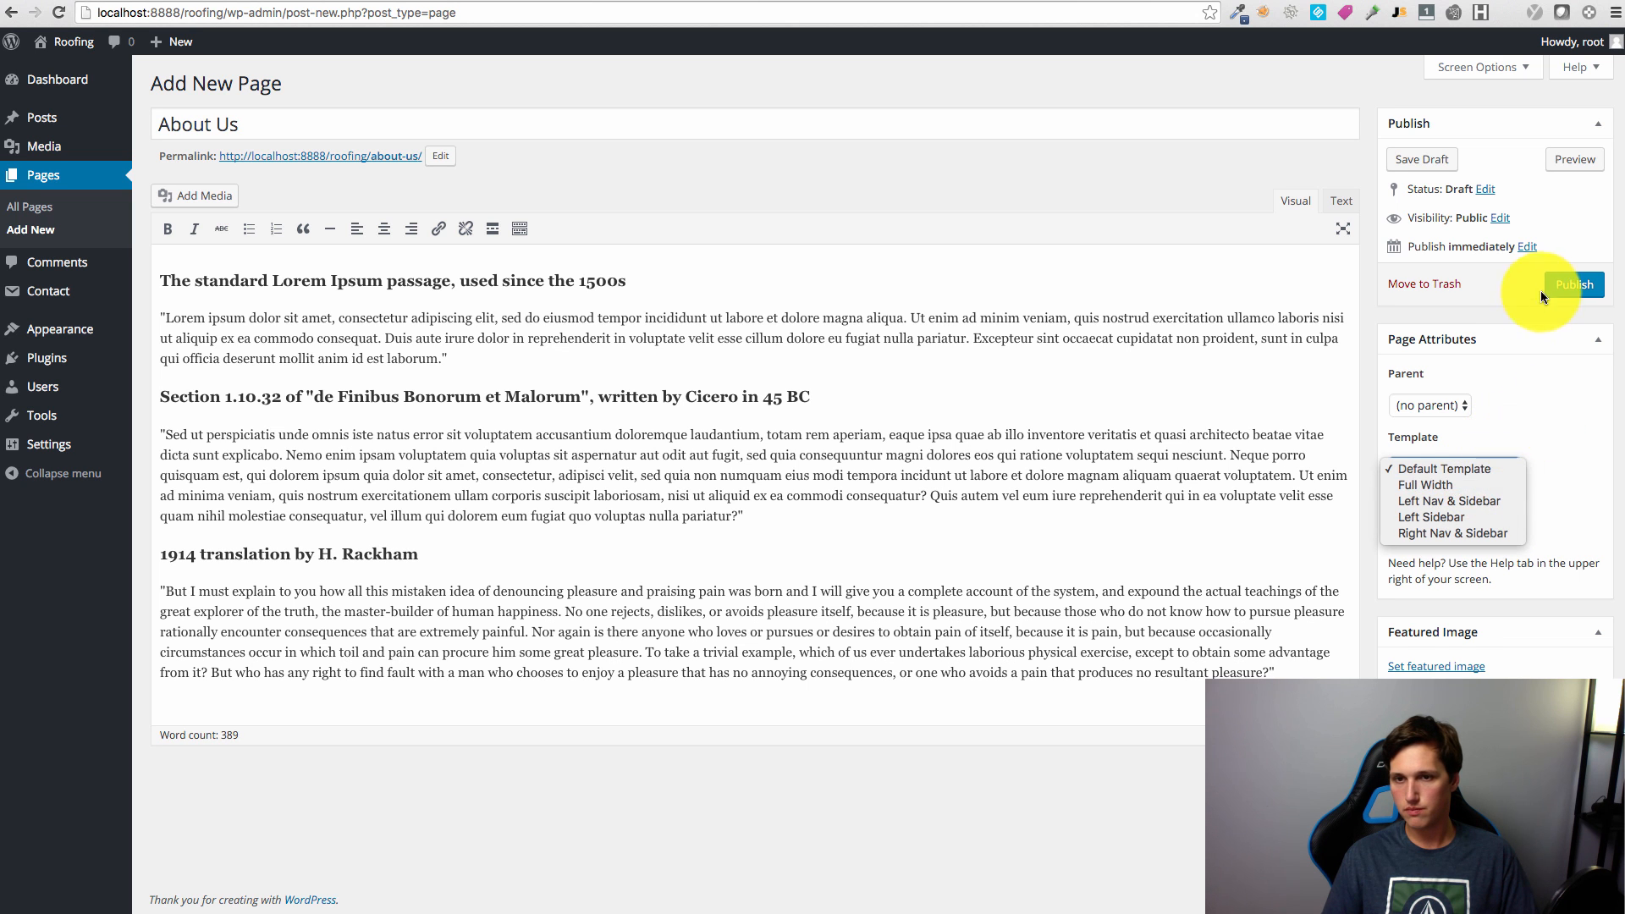
{"action": "left_click", "coordinate": [1564, 282]}
{"action": "left_click", "coordinate": [1573, 283]}
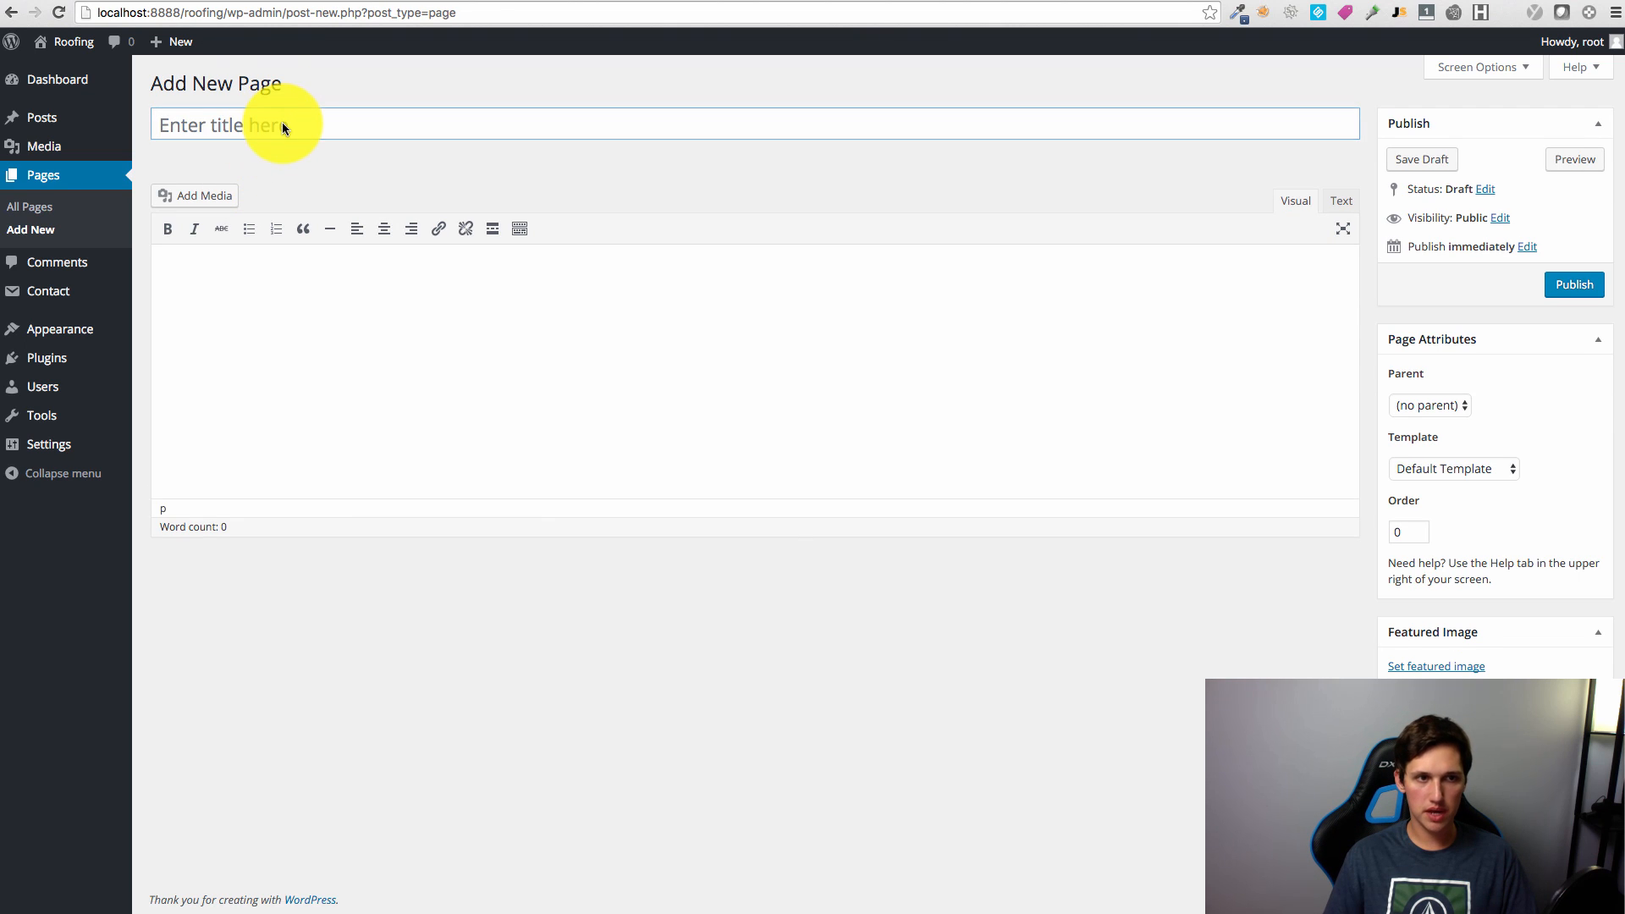
{"action": "type", "text": "E"}
{"action": "key", "text": "BackSpace"}
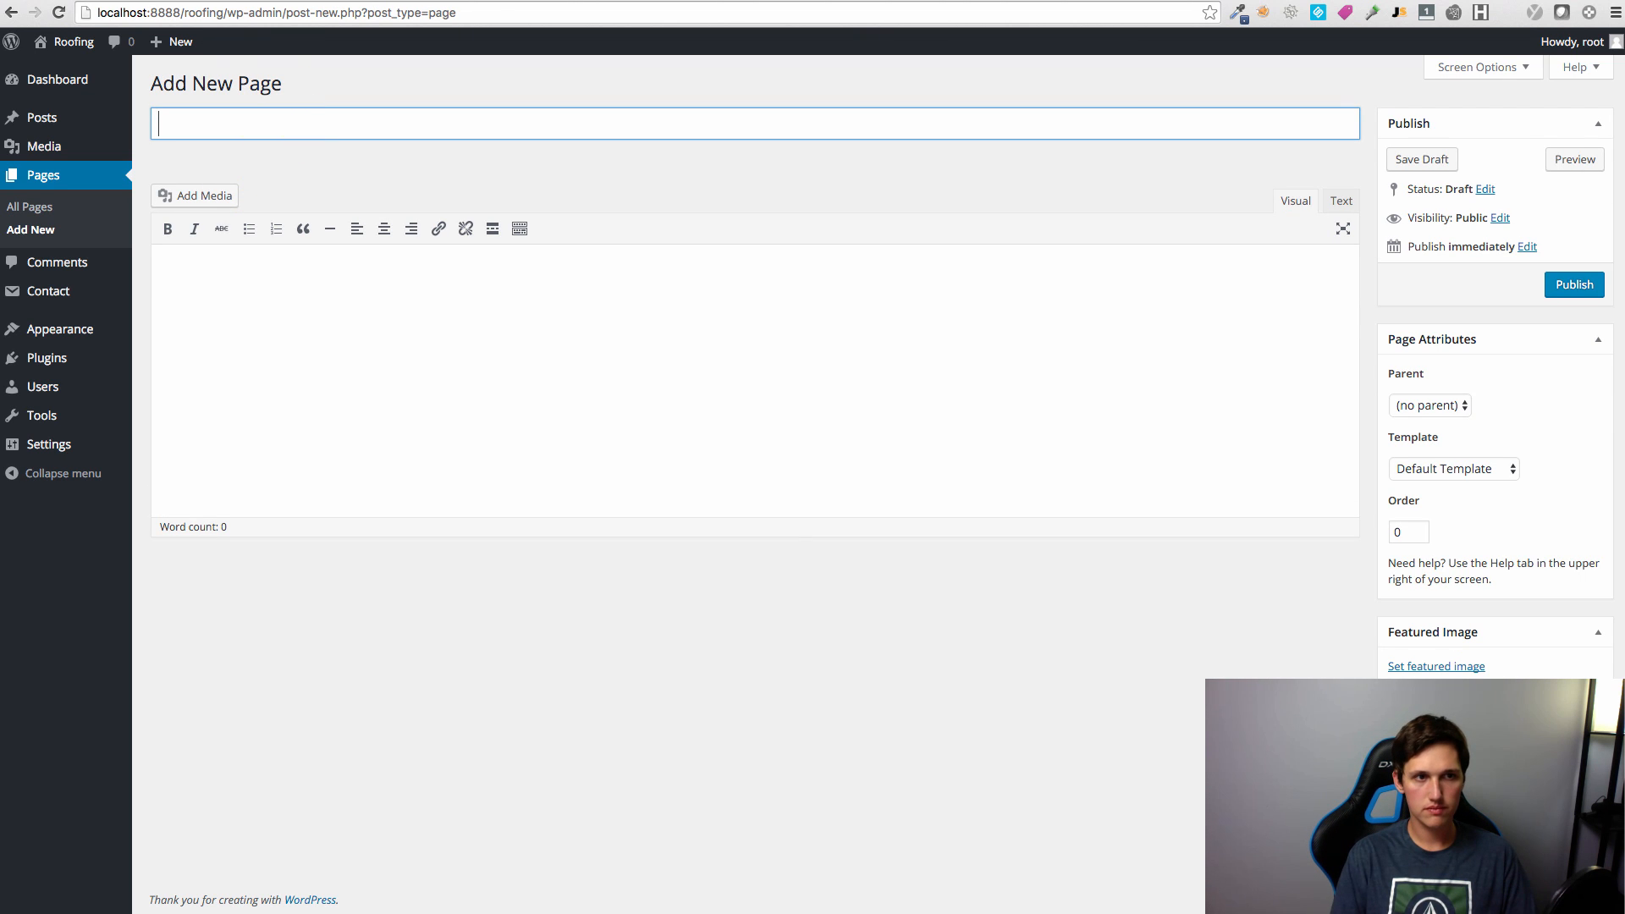
Step: Publish a 'Contact Us' page and trim its pasted Lorem Ipsum to one section
{"action": "type", "text": "Contact Us"}
{"action": "left_click", "coordinate": [1576, 287]}
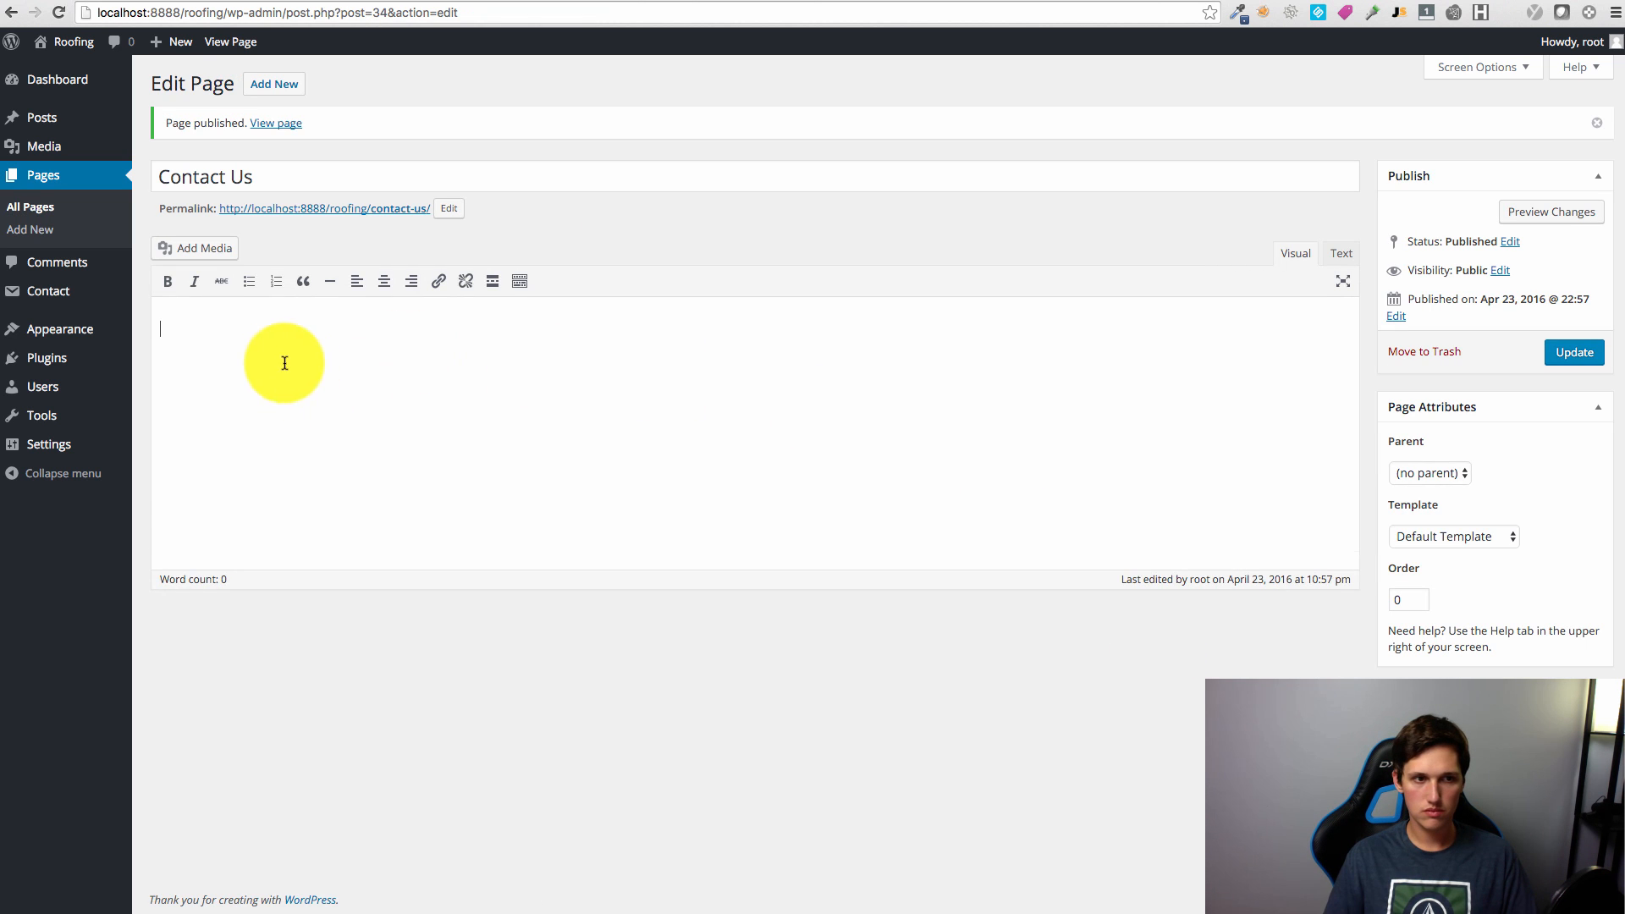
{"action": "left_click", "coordinate": [283, 363]}
{"action": "key", "text": "super+v"}
{"action": "left_click_drag", "start_coordinate": [1287, 739], "coordinate": [77, 411]}
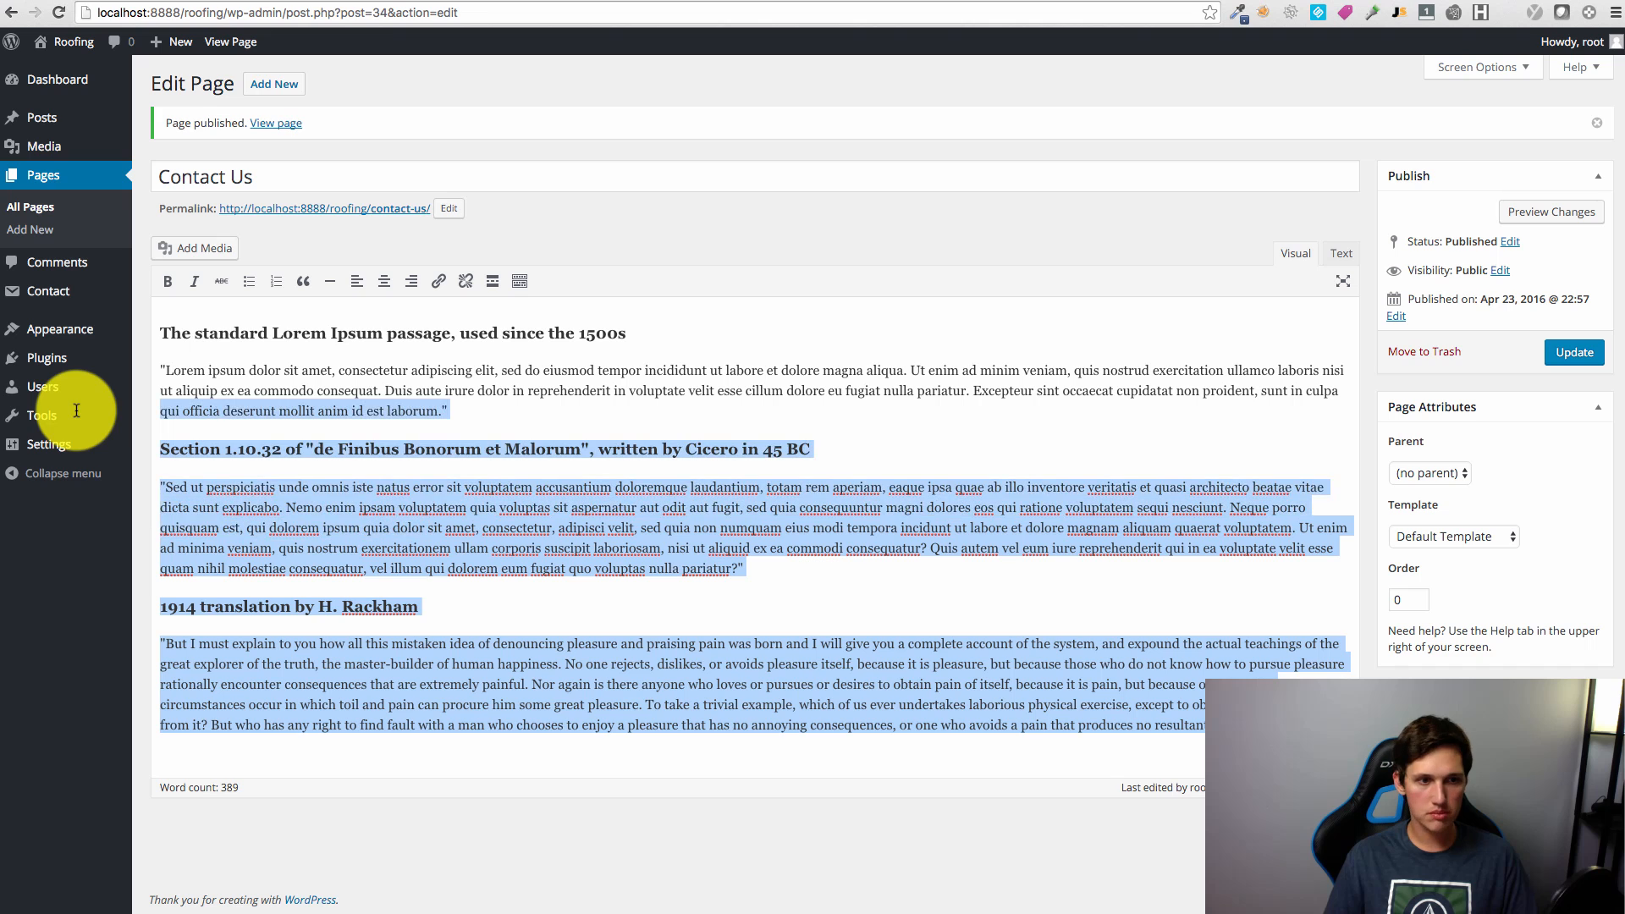
{"action": "mouse_move", "coordinate": [95, 418]}
{"action": "key", "text": "BackSpace"}
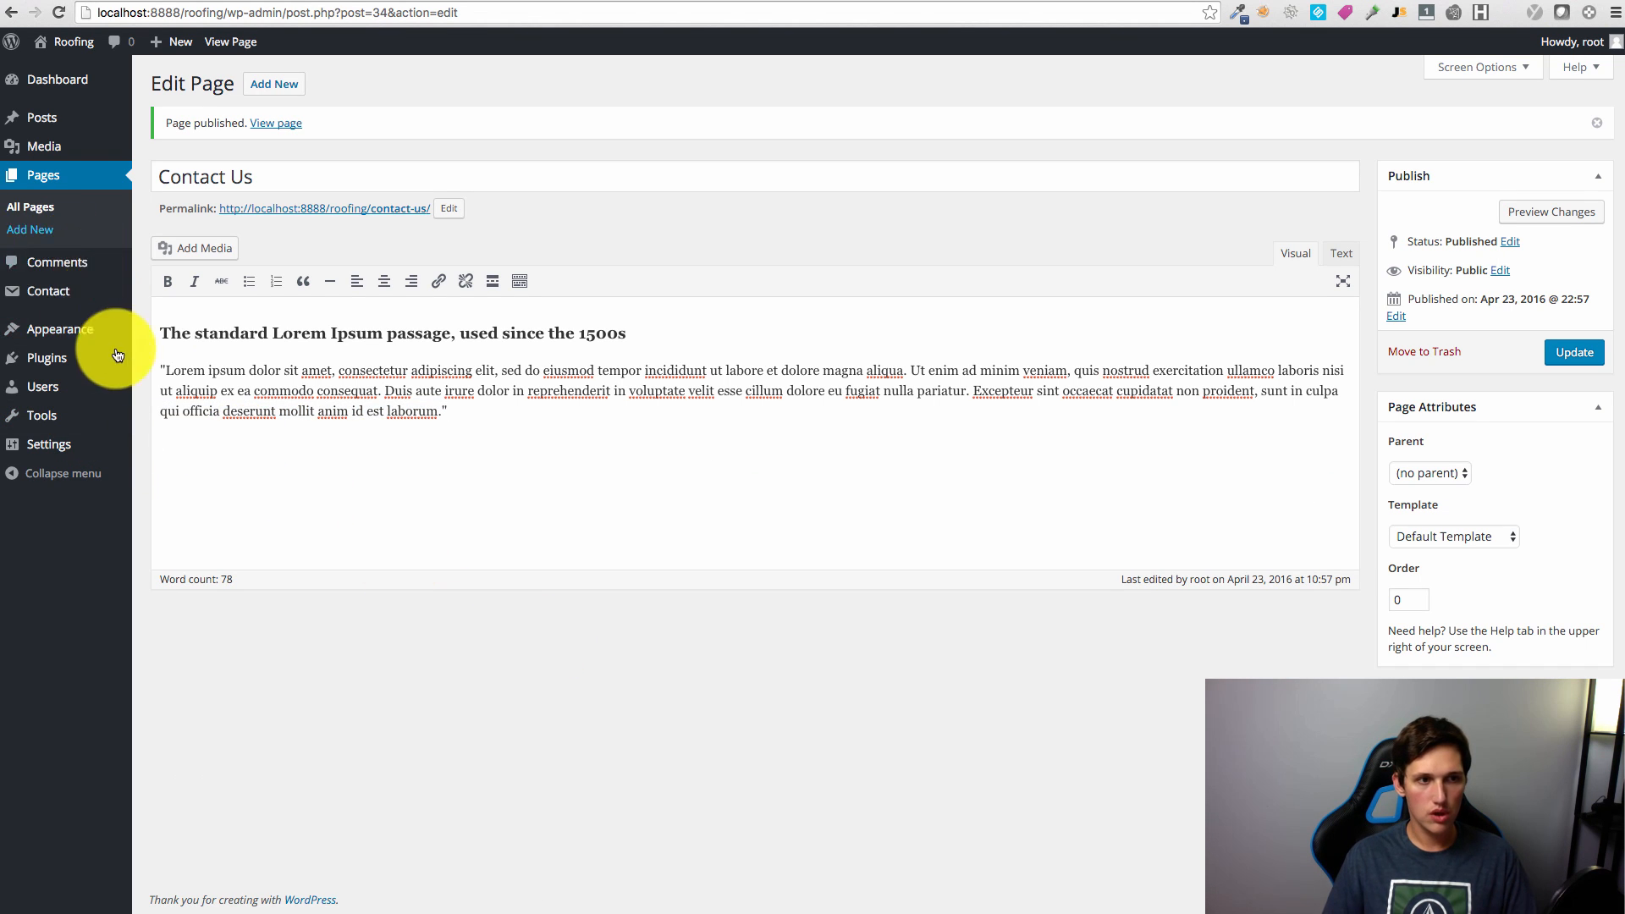
Step: Paste the Contact form 1 shortcode below the text and update the page
{"action": "mouse_move", "coordinate": [49, 289]}
{"action": "right_click", "coordinate": [200, 297]}
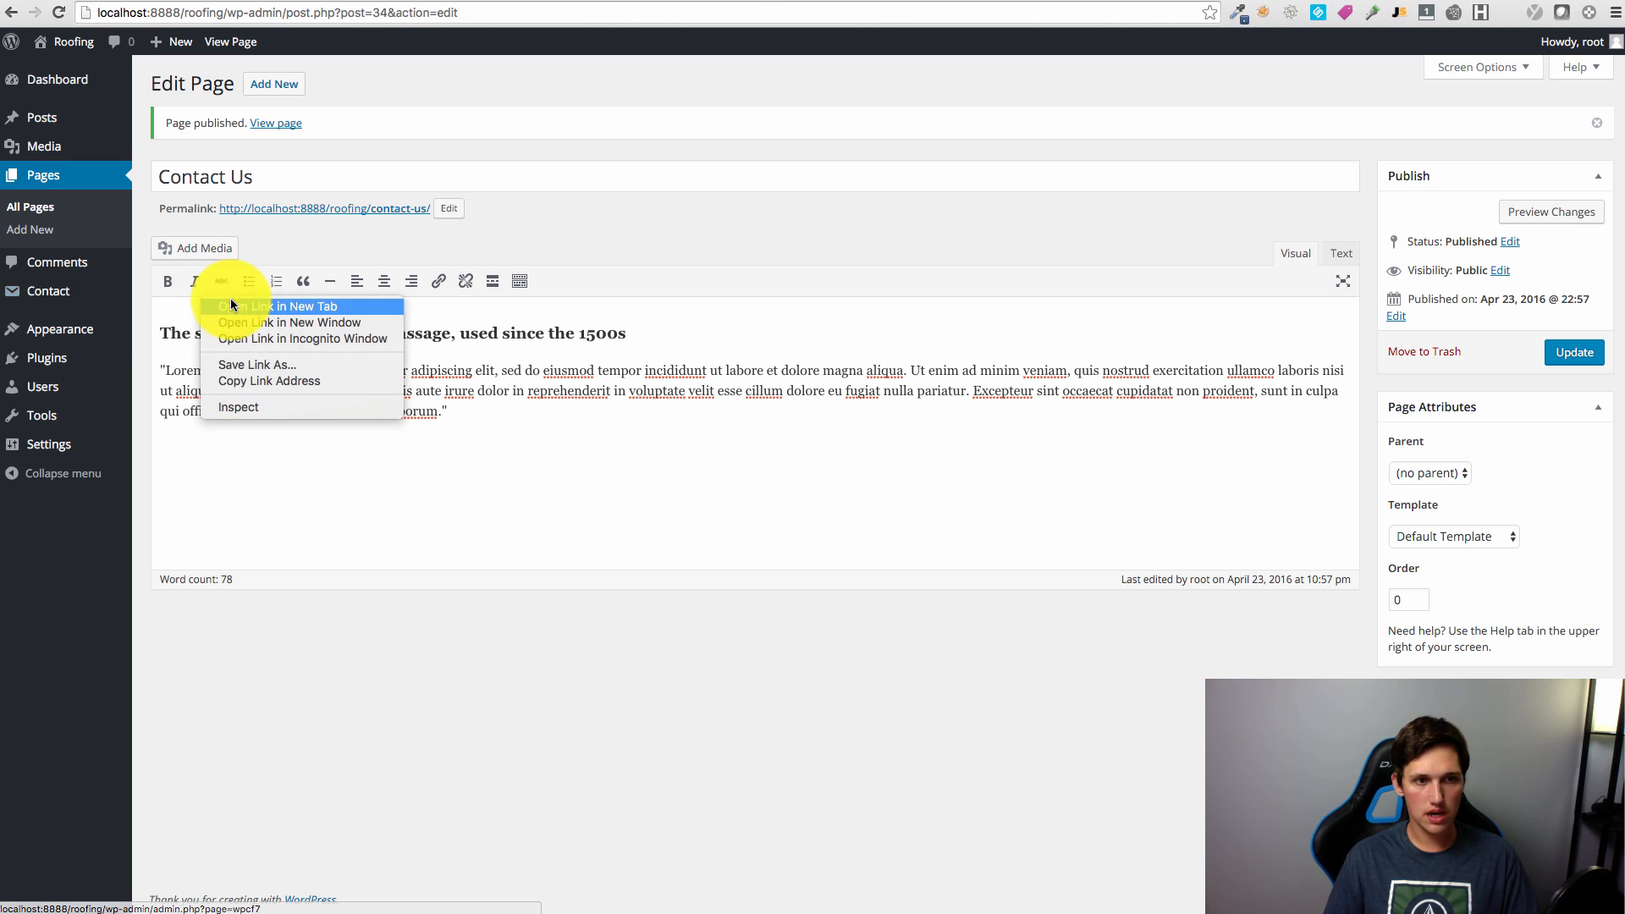
{"action": "key", "text": "ctrl+Tab"}
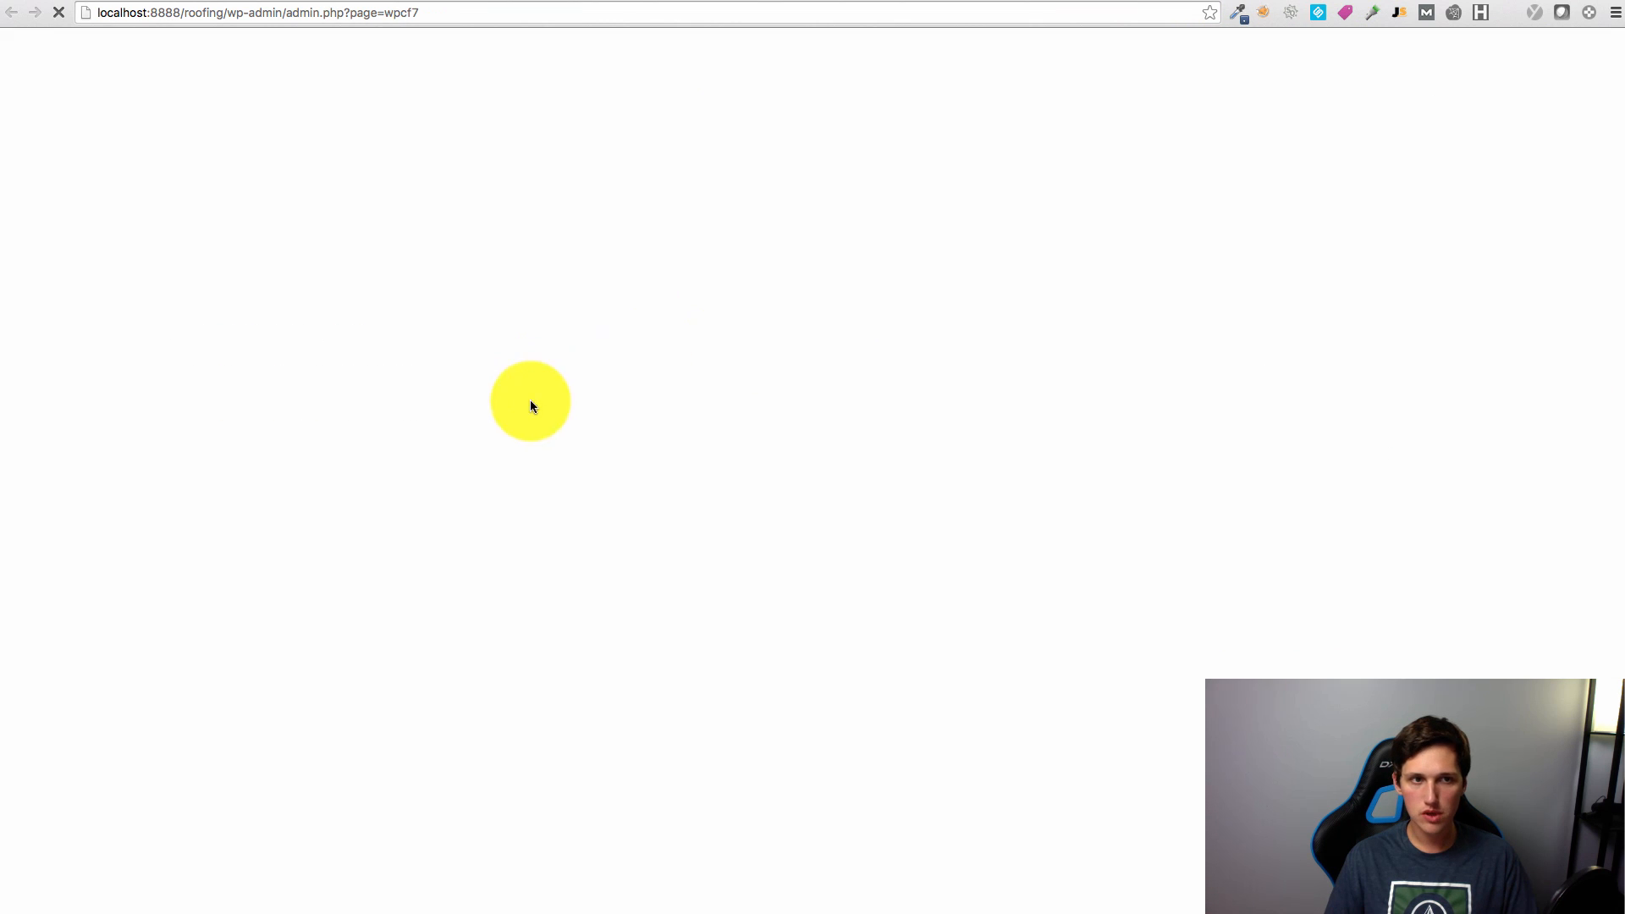
{"action": "left_click_drag", "start_coordinate": [787, 429], "coordinate": [1052, 429]}
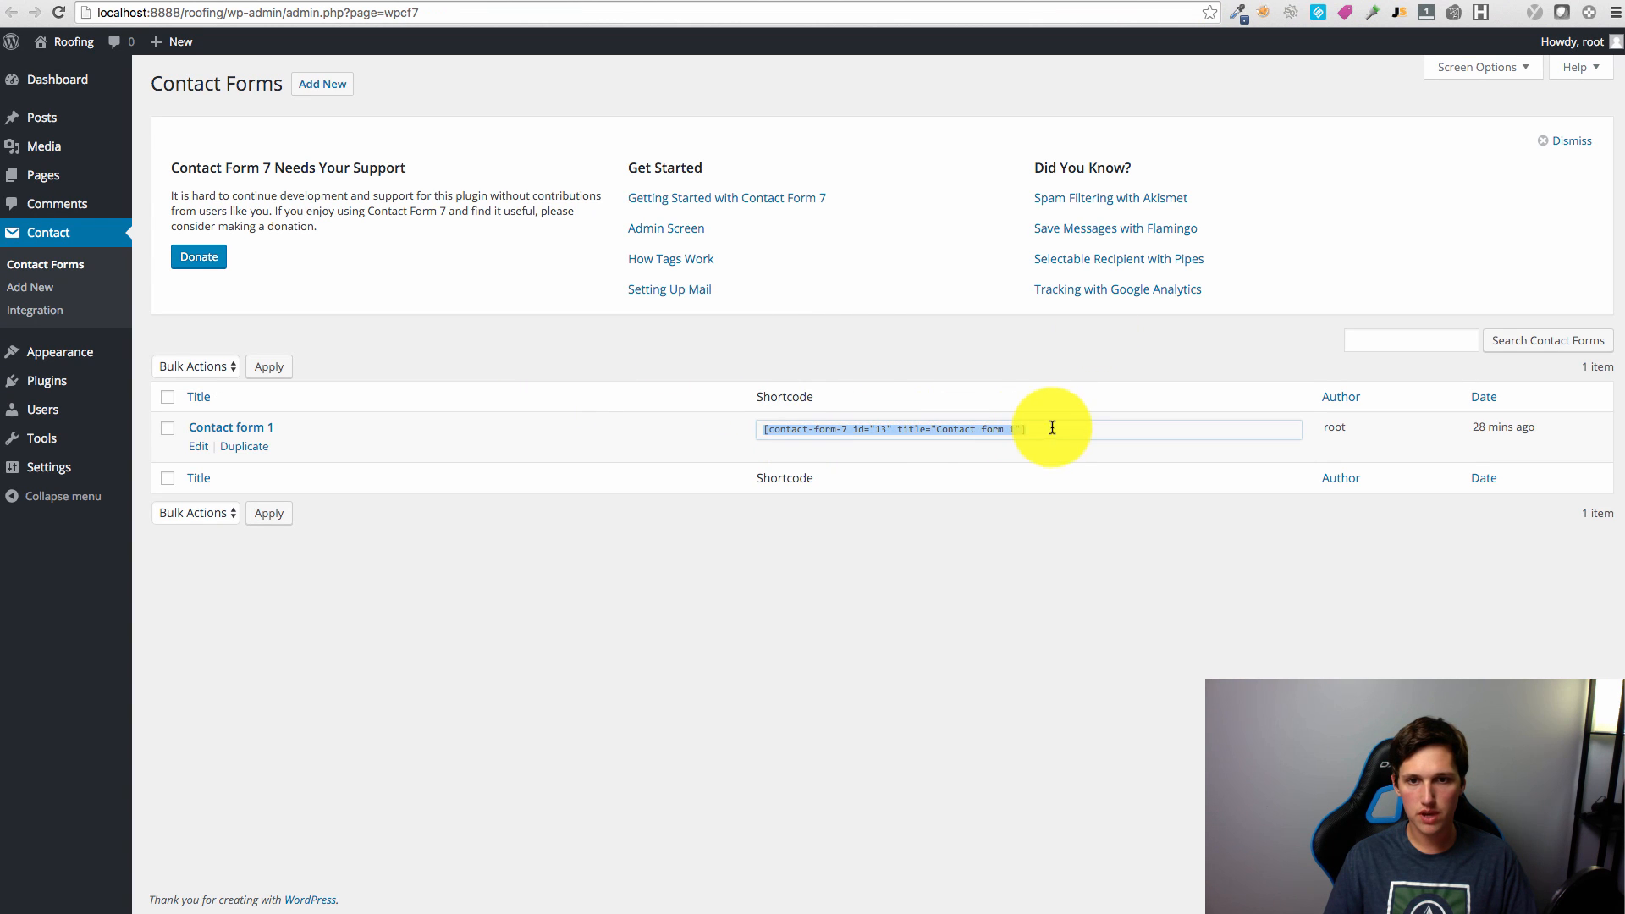
{"action": "key", "text": "ctrl+c"}
{"action": "key", "text": "ctrl+shift+Tab"}
{"action": "key", "text": "ctrl+v"}
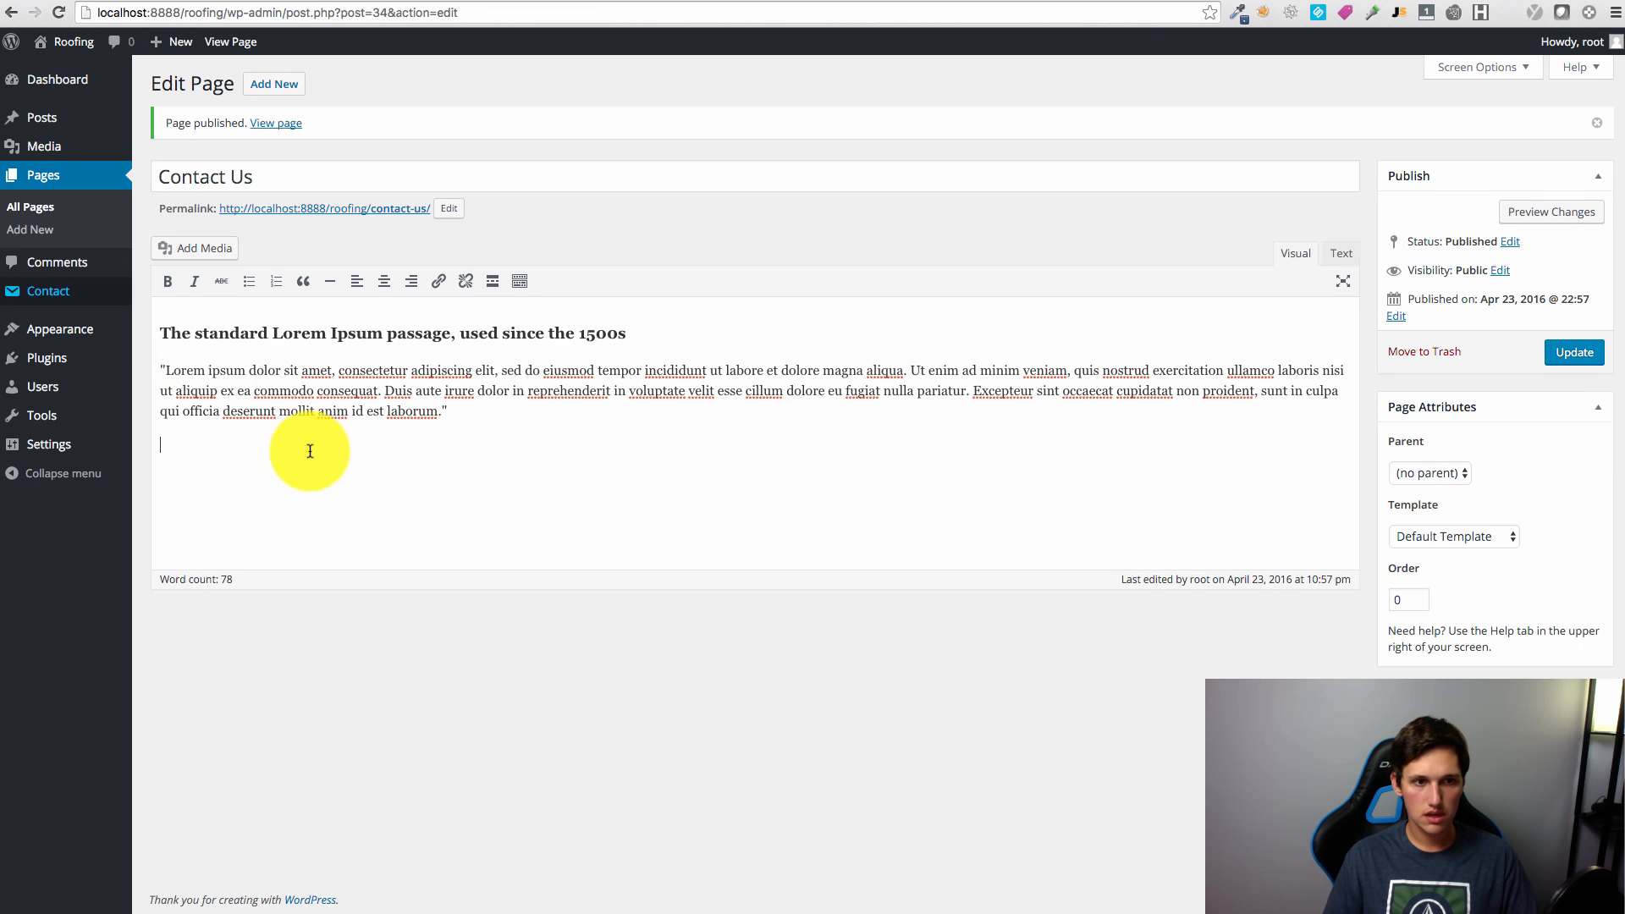
{"action": "left_click", "coordinate": [1573, 353]}
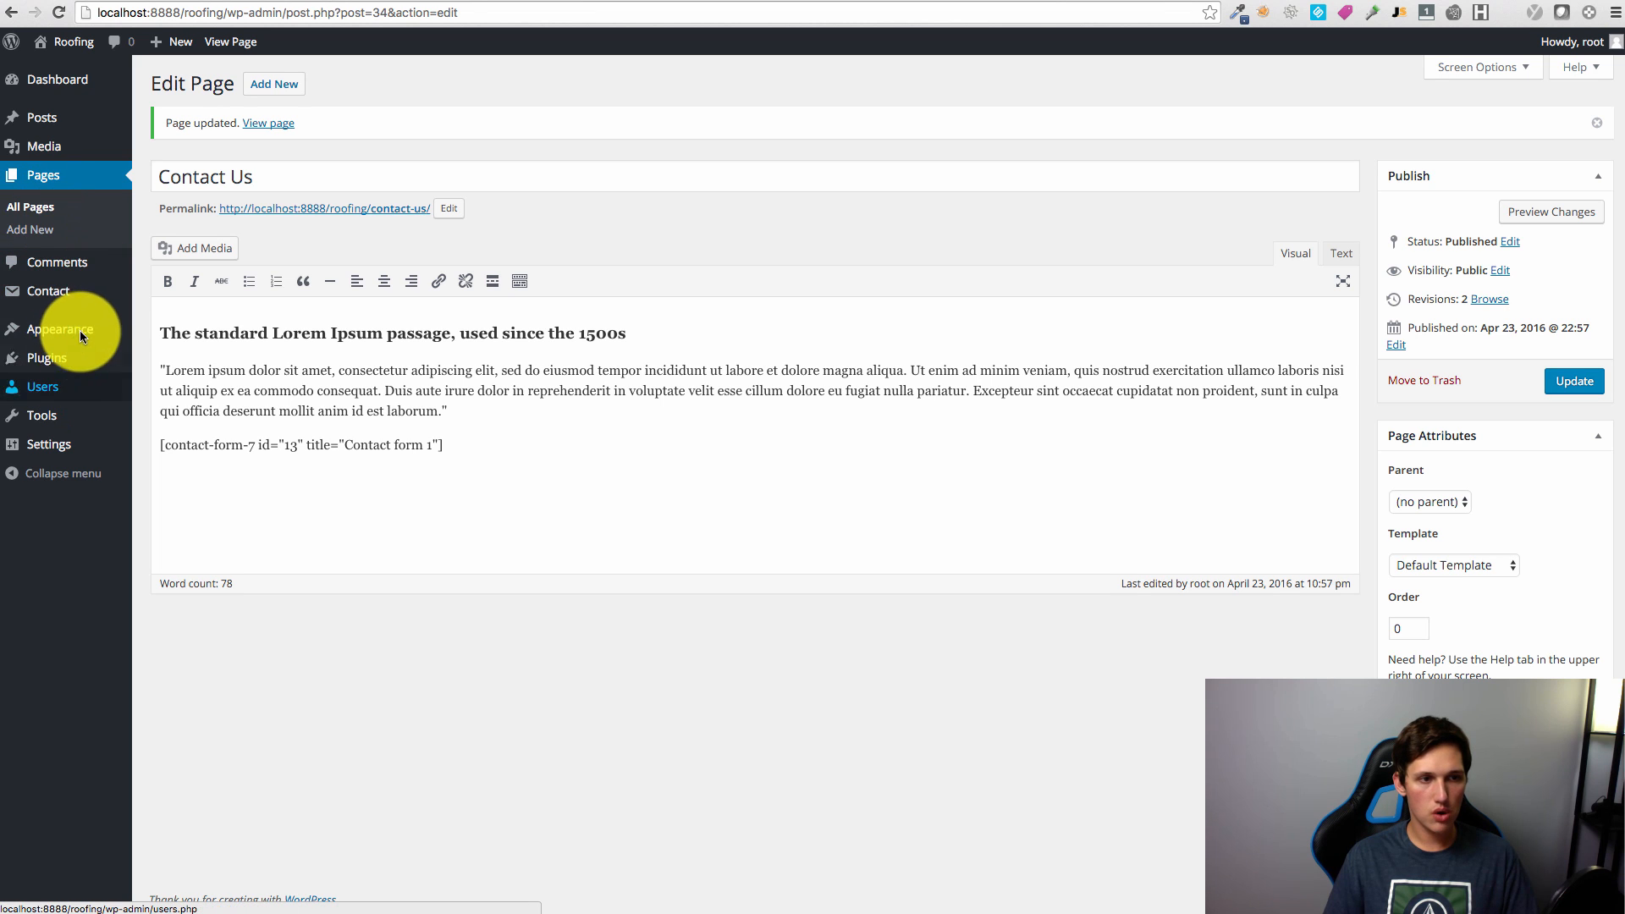
{"action": "mouse_move", "coordinate": [79, 329]}
{"action": "left_click", "coordinate": [171, 403]}
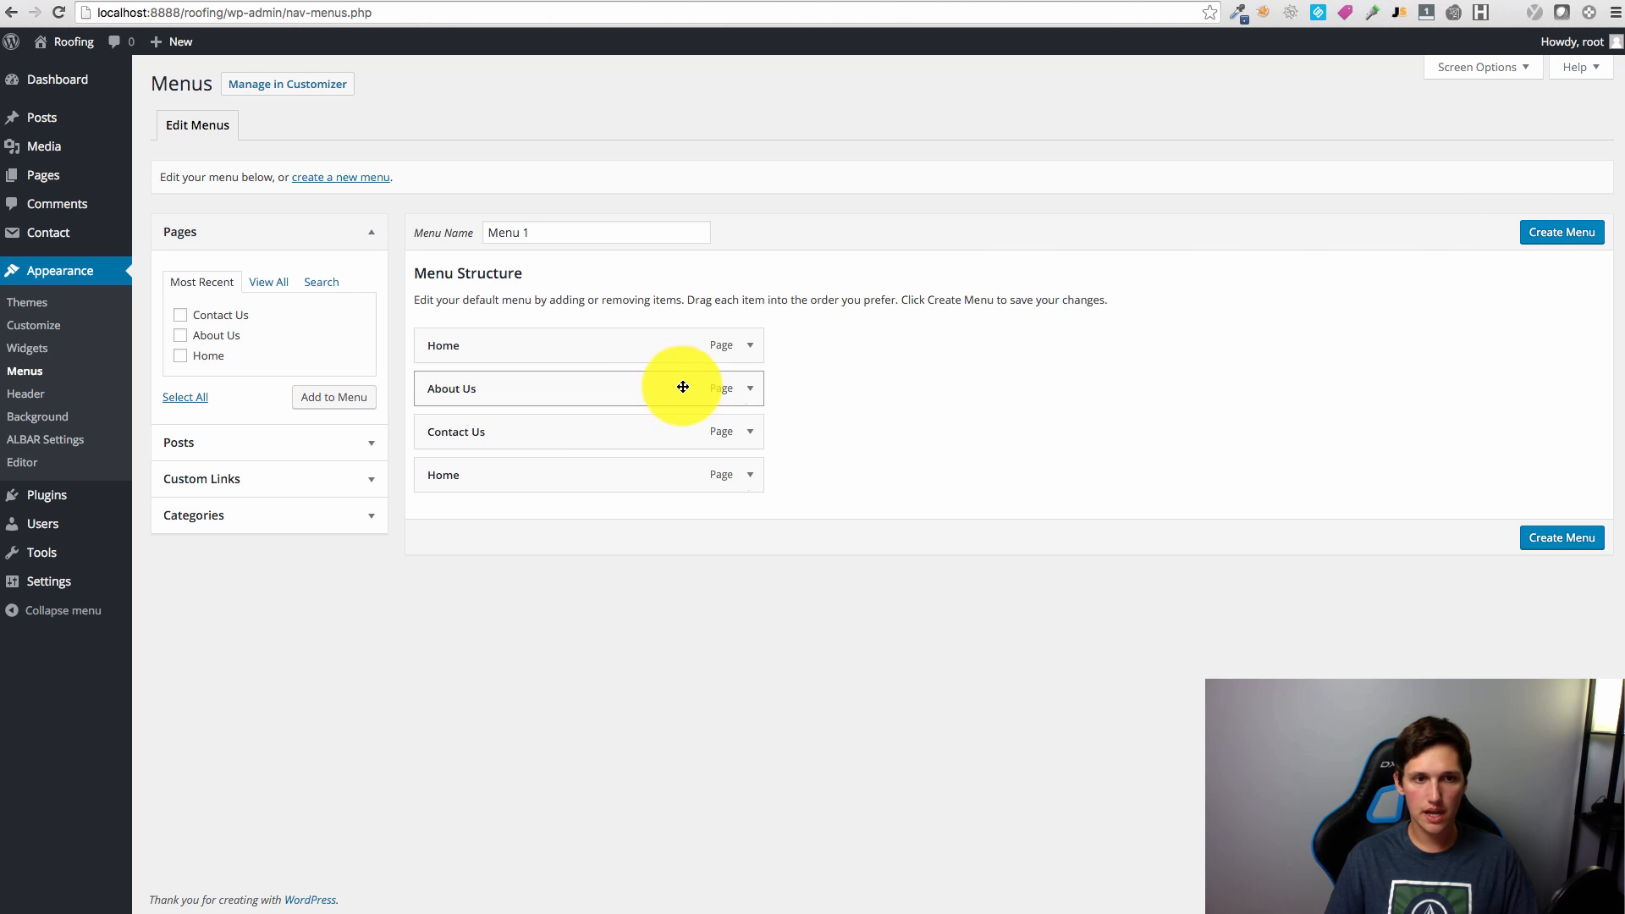
Step: Remove the duplicate second Home item from Menu 1 and save the menu
{"action": "left_click", "coordinate": [748, 475]}
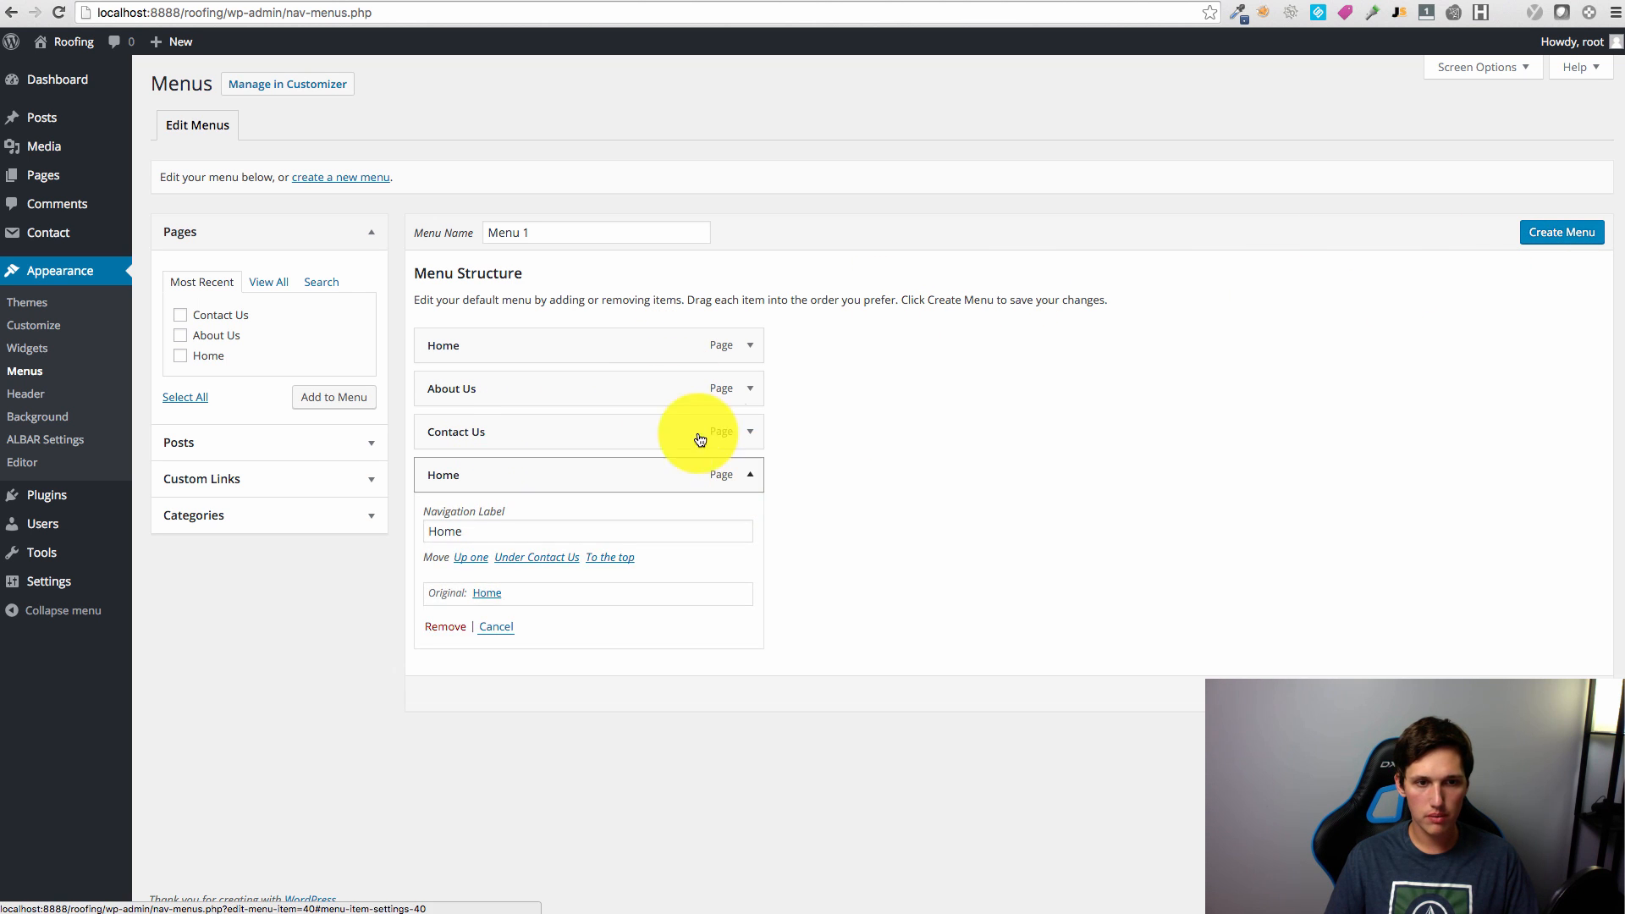
{"action": "left_click", "coordinate": [749, 474]}
{"action": "left_click", "coordinate": [749, 346]}
{"action": "left_click", "coordinate": [750, 346]}
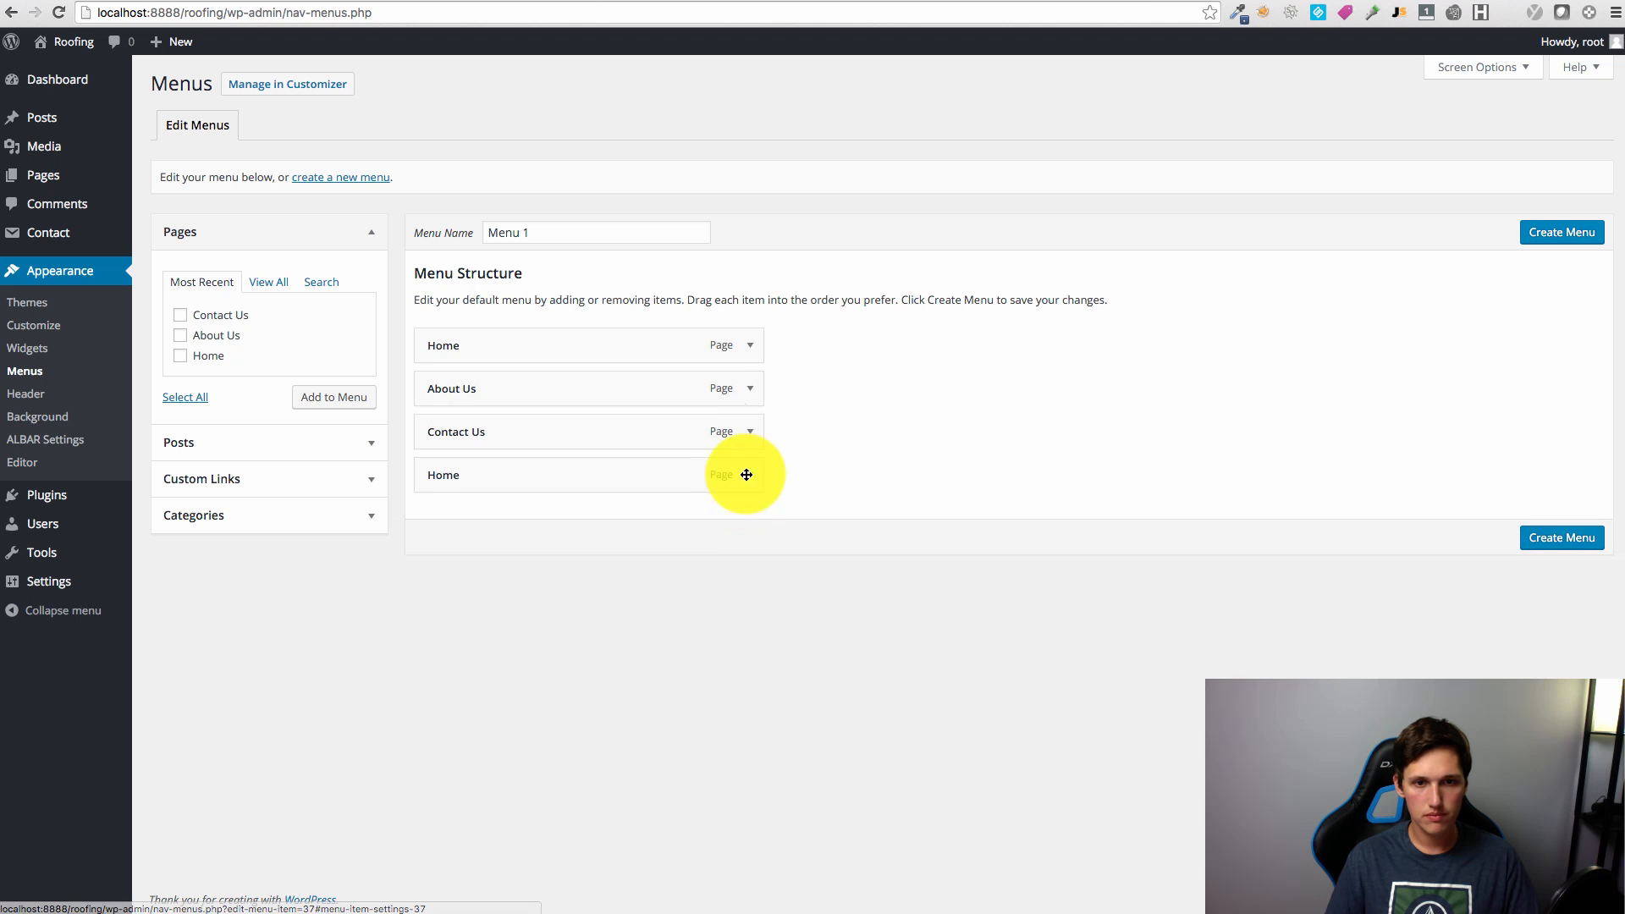
{"action": "left_click", "coordinate": [749, 474]}
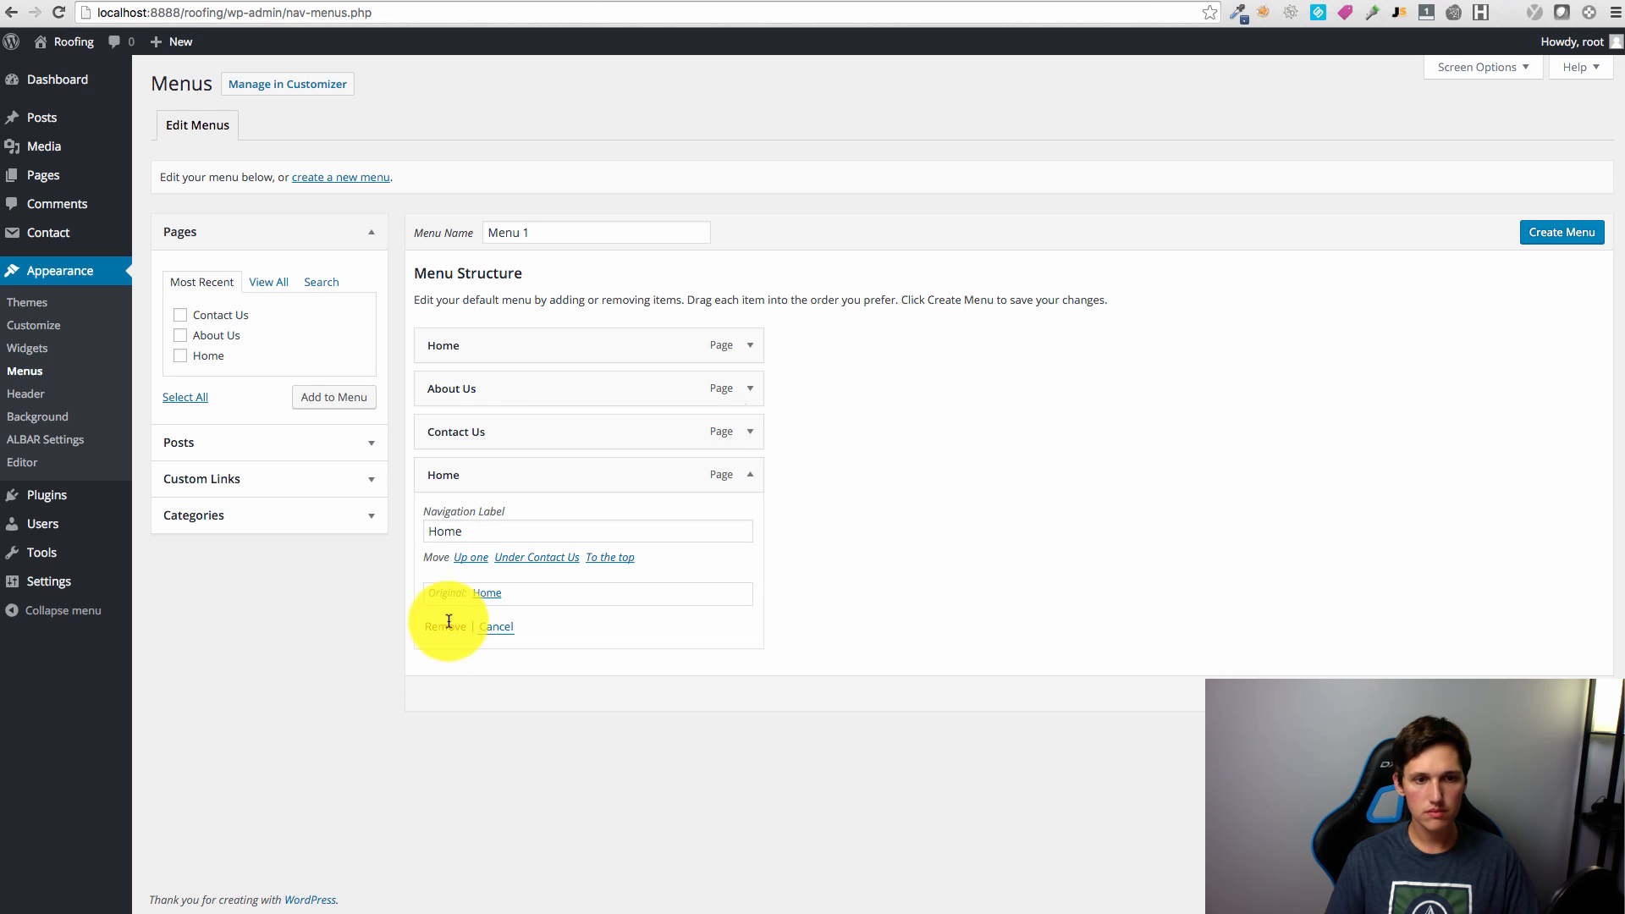
{"action": "left_click", "coordinate": [1542, 238]}
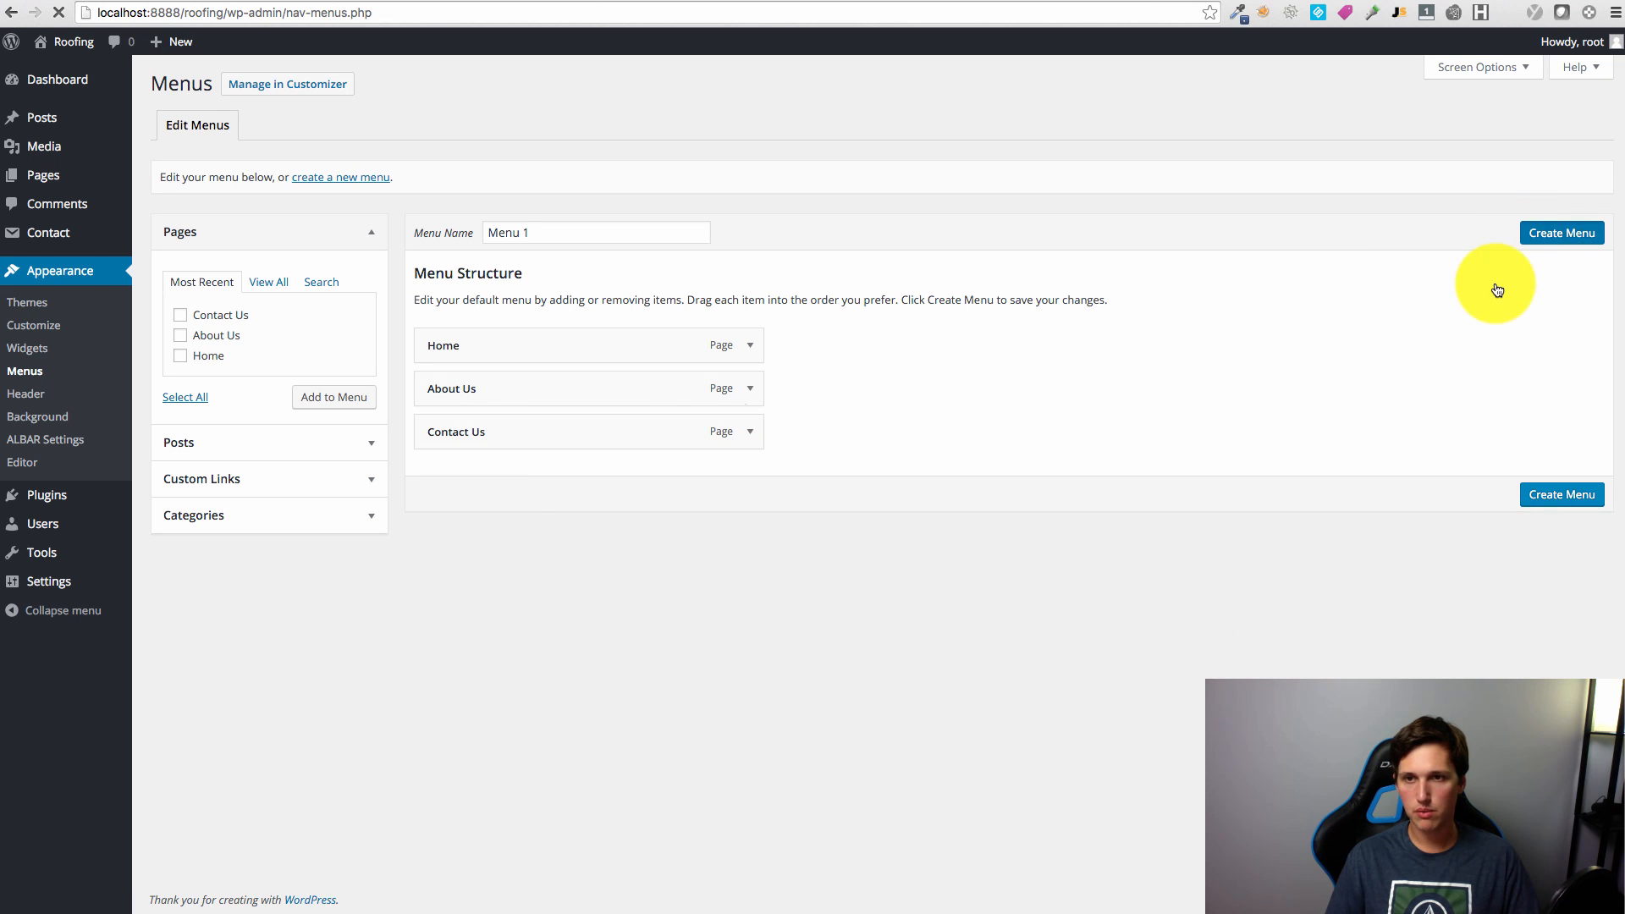
Step: Assign Menu 1 to the Main Menu location and save the change
{"action": "left_click", "coordinate": [334, 132]}
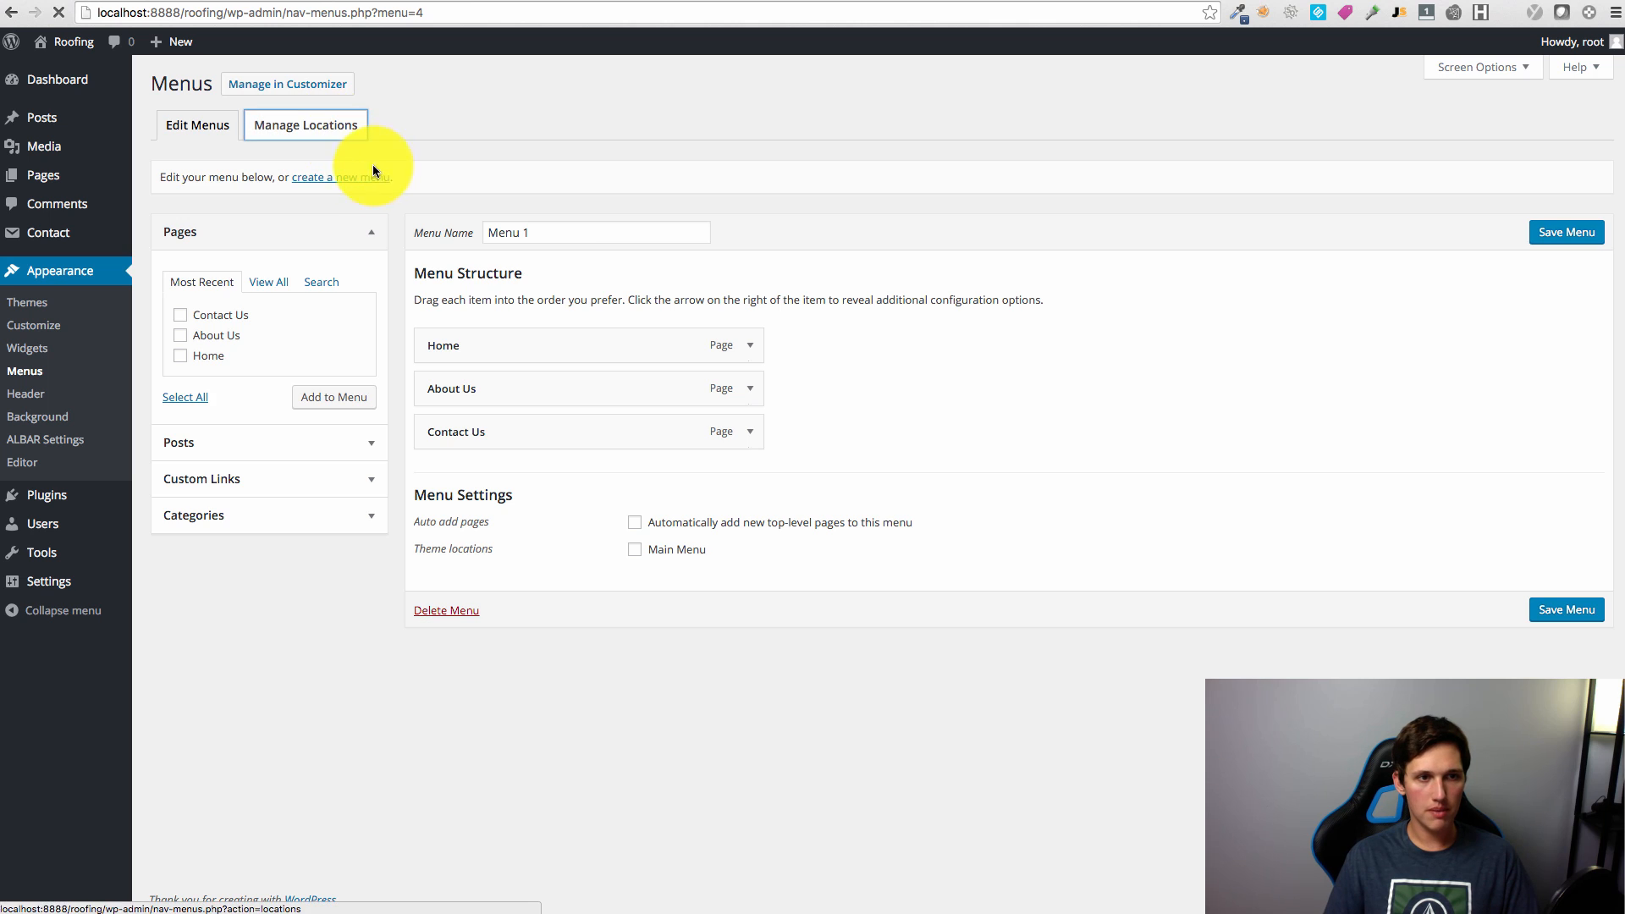
{"action": "left_click", "coordinate": [545, 229]}
{"action": "left_click", "coordinate": [542, 242]}
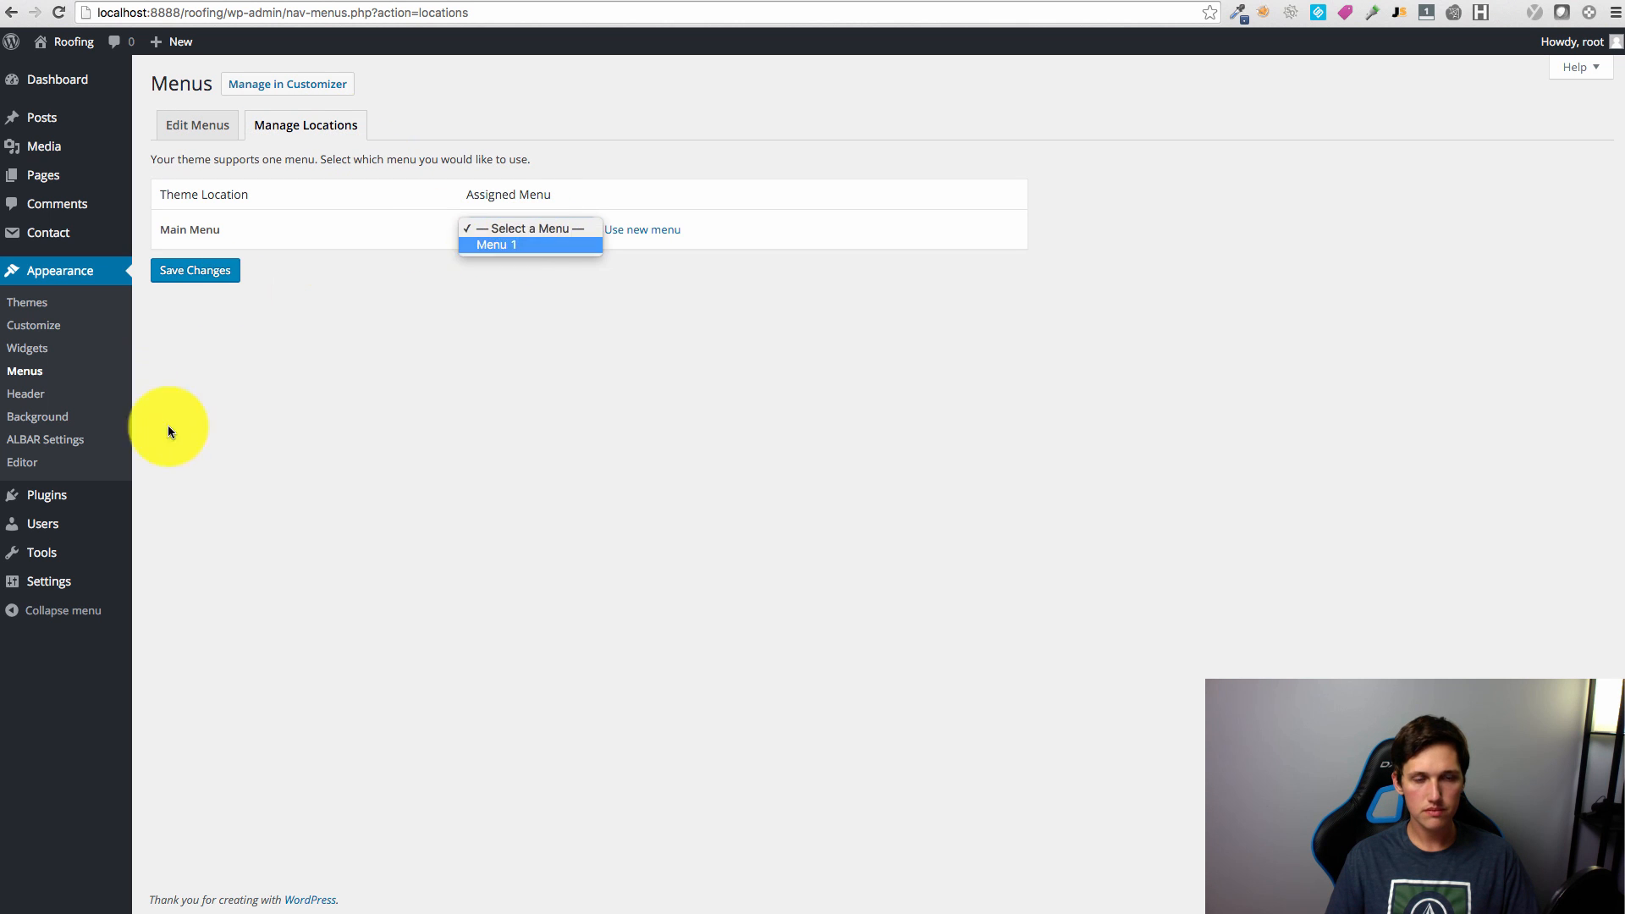
{"action": "left_click", "coordinate": [208, 281]}
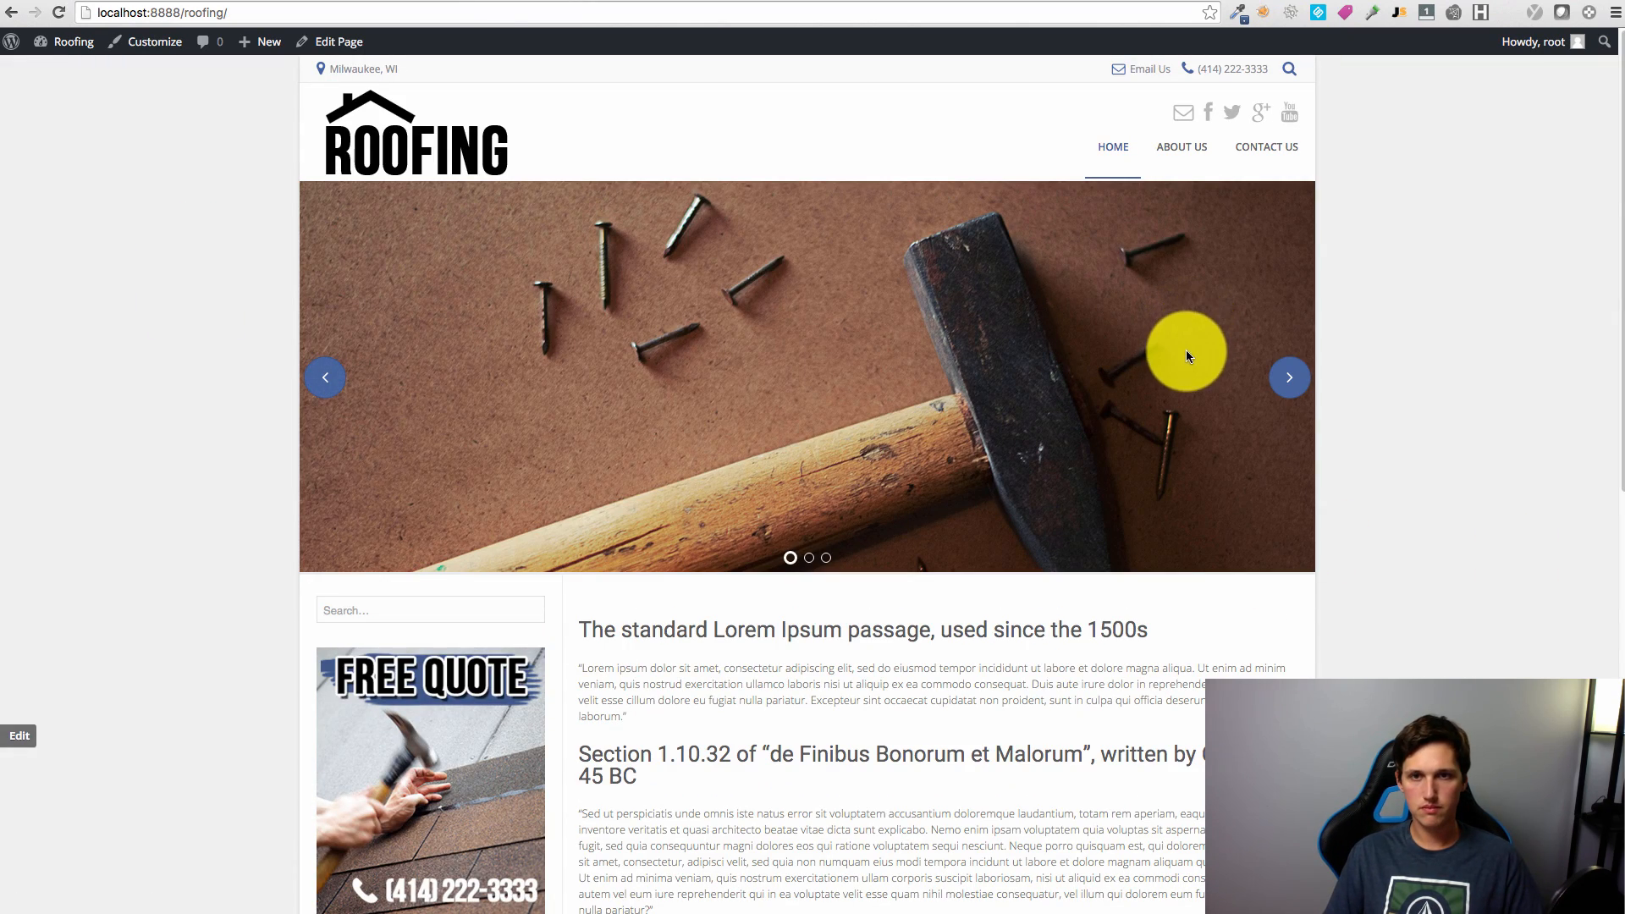
Step: Visit the live site's About Us, Contact Us and Home pages
{"action": "scroll", "coordinate": [1186, 347], "scroll_direction": "down", "scroll_amount": 8}
{"action": "scroll", "coordinate": [1217, 375], "scroll_direction": "up", "scroll_amount": 8}
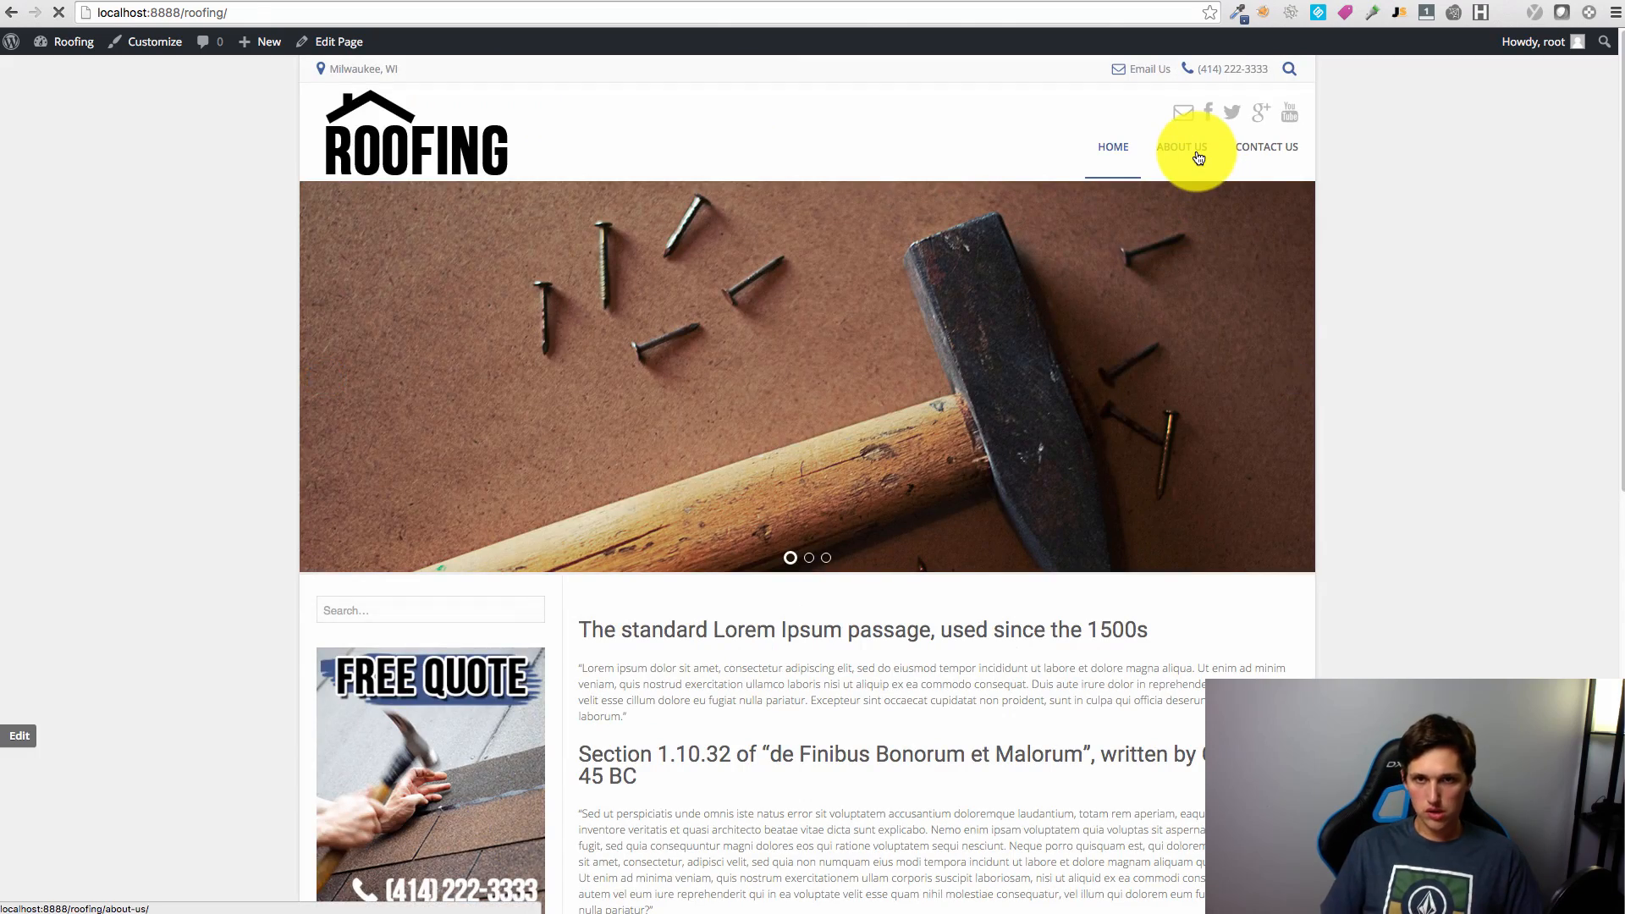
{"action": "left_click", "coordinate": [1199, 157]}
{"action": "left_click", "coordinate": [1267, 148]}
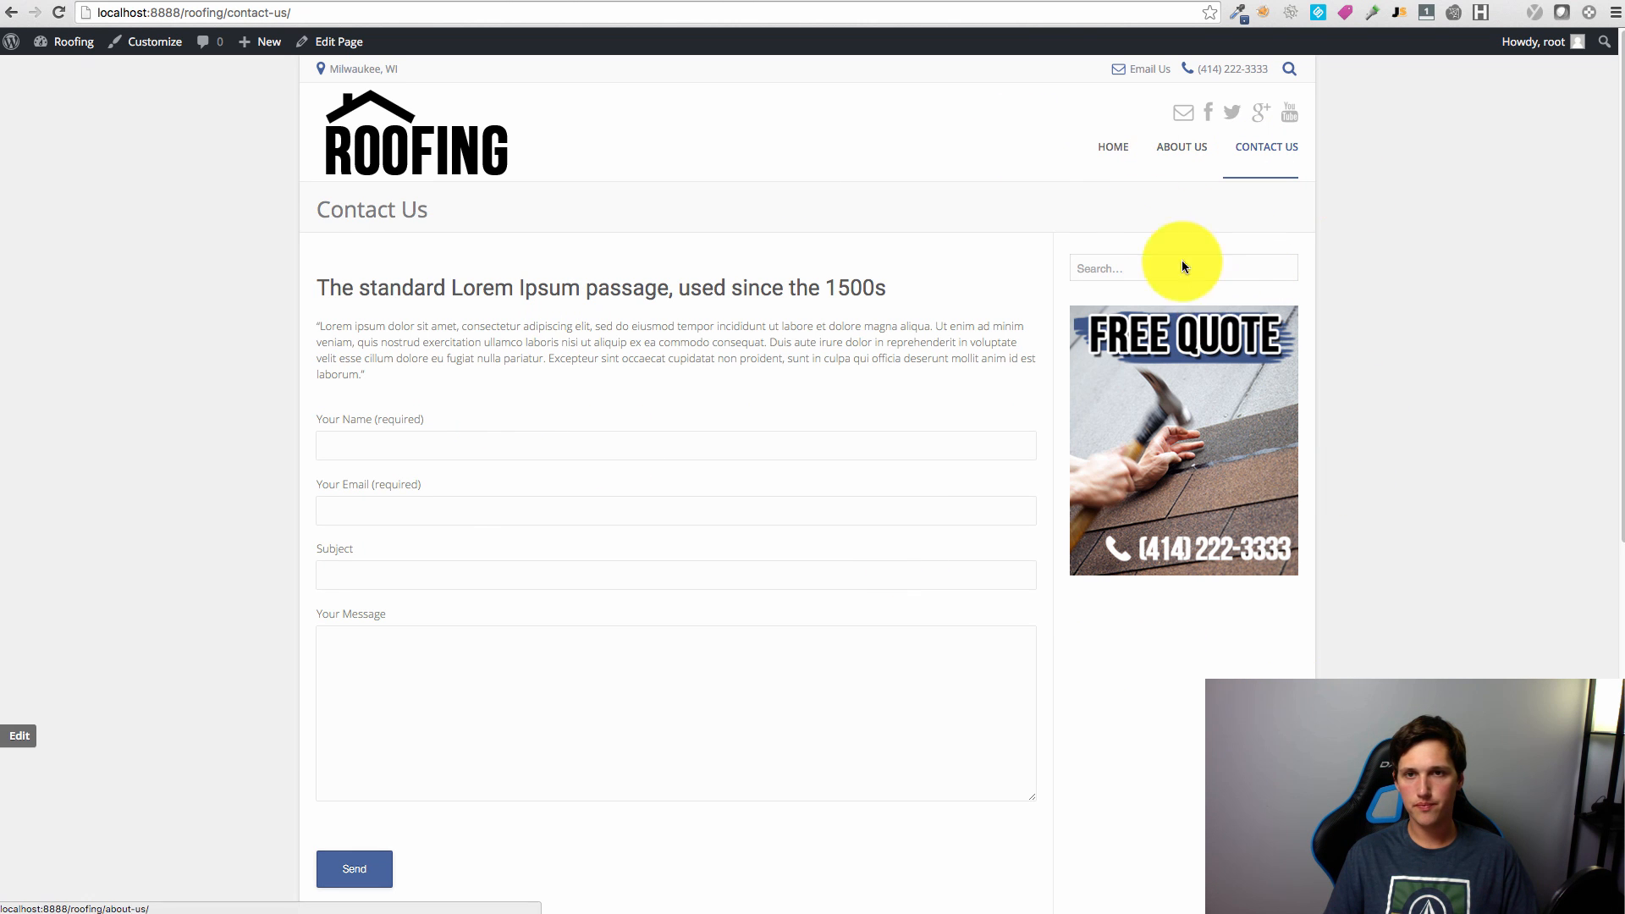
{"action": "left_click", "coordinate": [1114, 147]}
{"action": "scroll", "coordinate": [1608, 616], "scroll_direction": "down", "scroll_amount": 10}
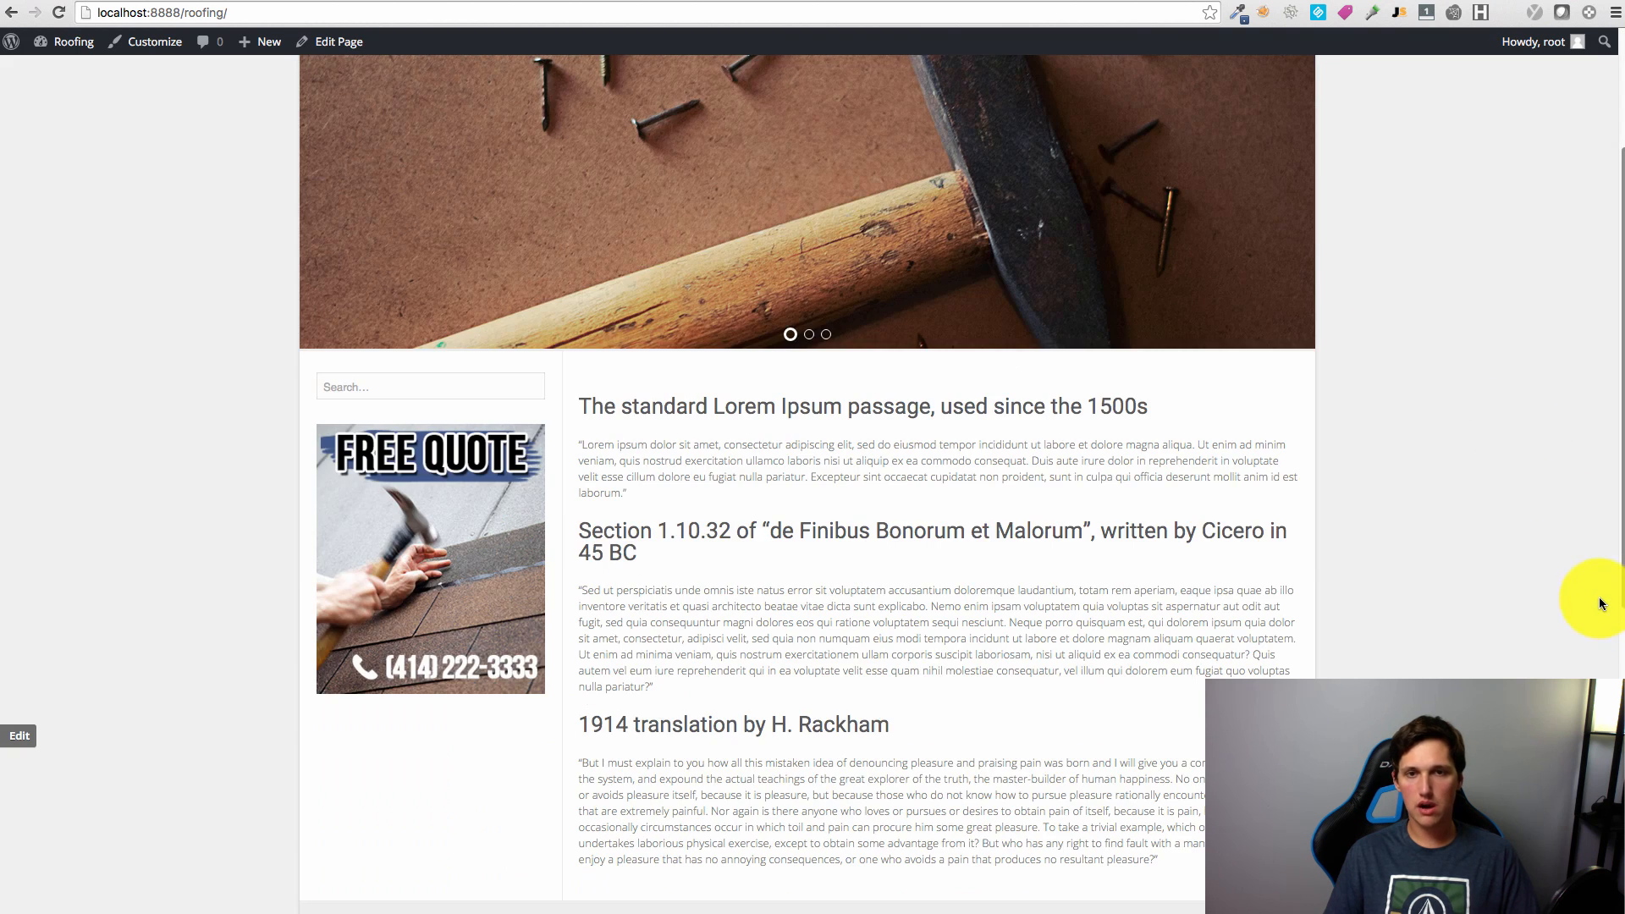
{"action": "scroll", "coordinate": [1534, 621], "scroll_direction": "up", "scroll_amount": 10}
Step: Scroll the page and try the contact form's Your Name field
{"action": "mouse_move", "coordinate": [1048, 443]}
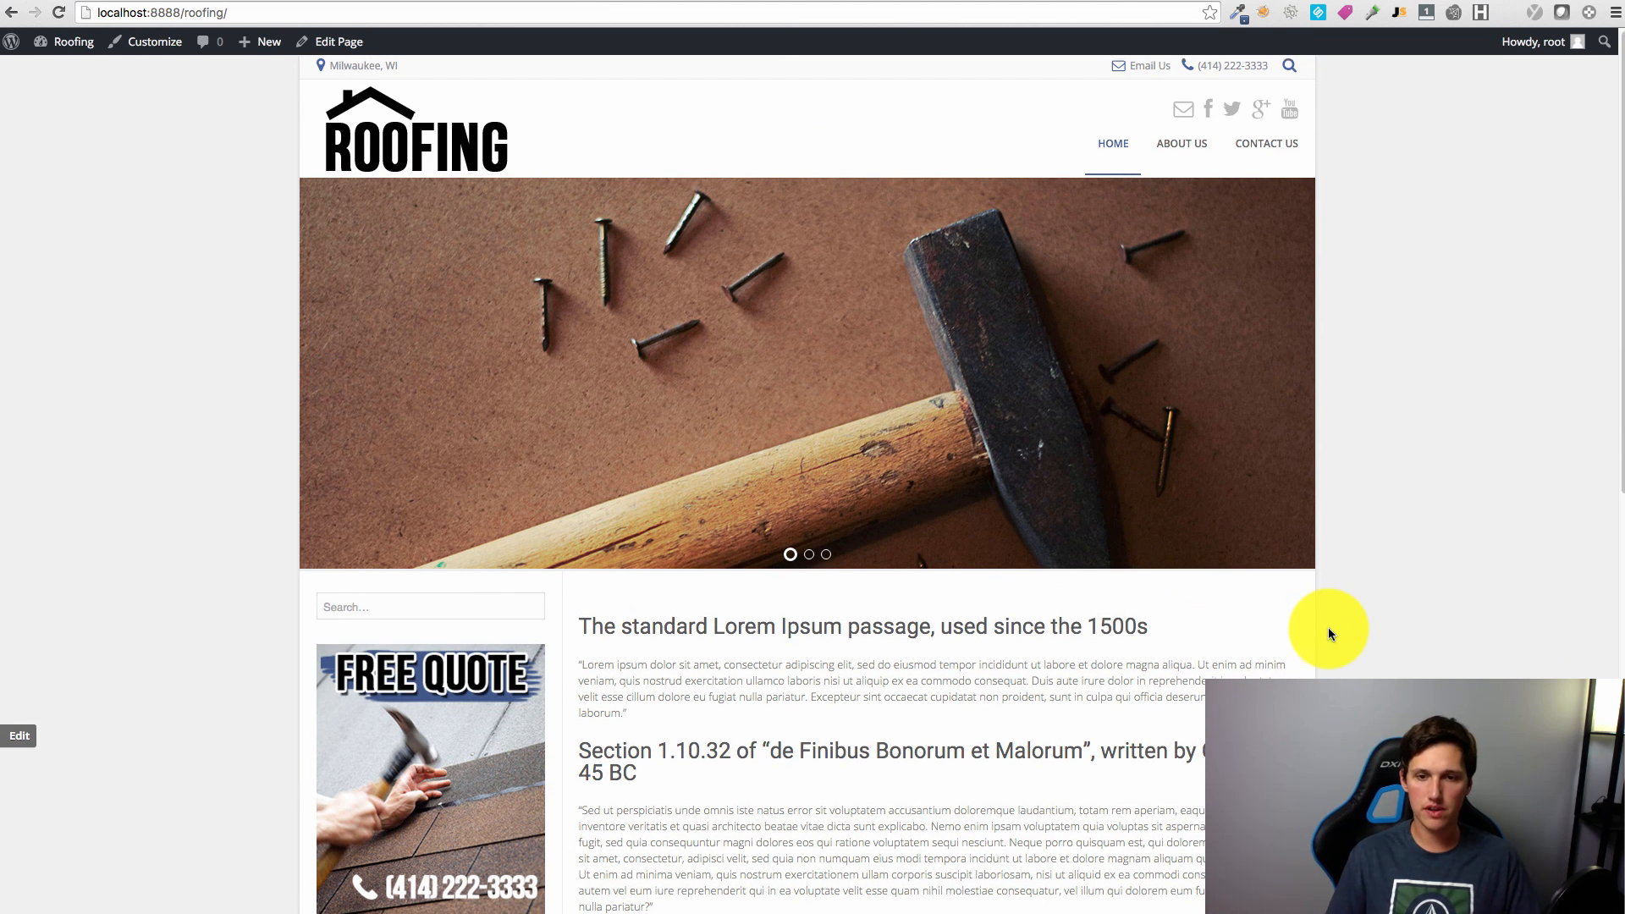
{"action": "scroll", "coordinate": [1328, 625], "scroll_direction": "down", "scroll_amount": 10}
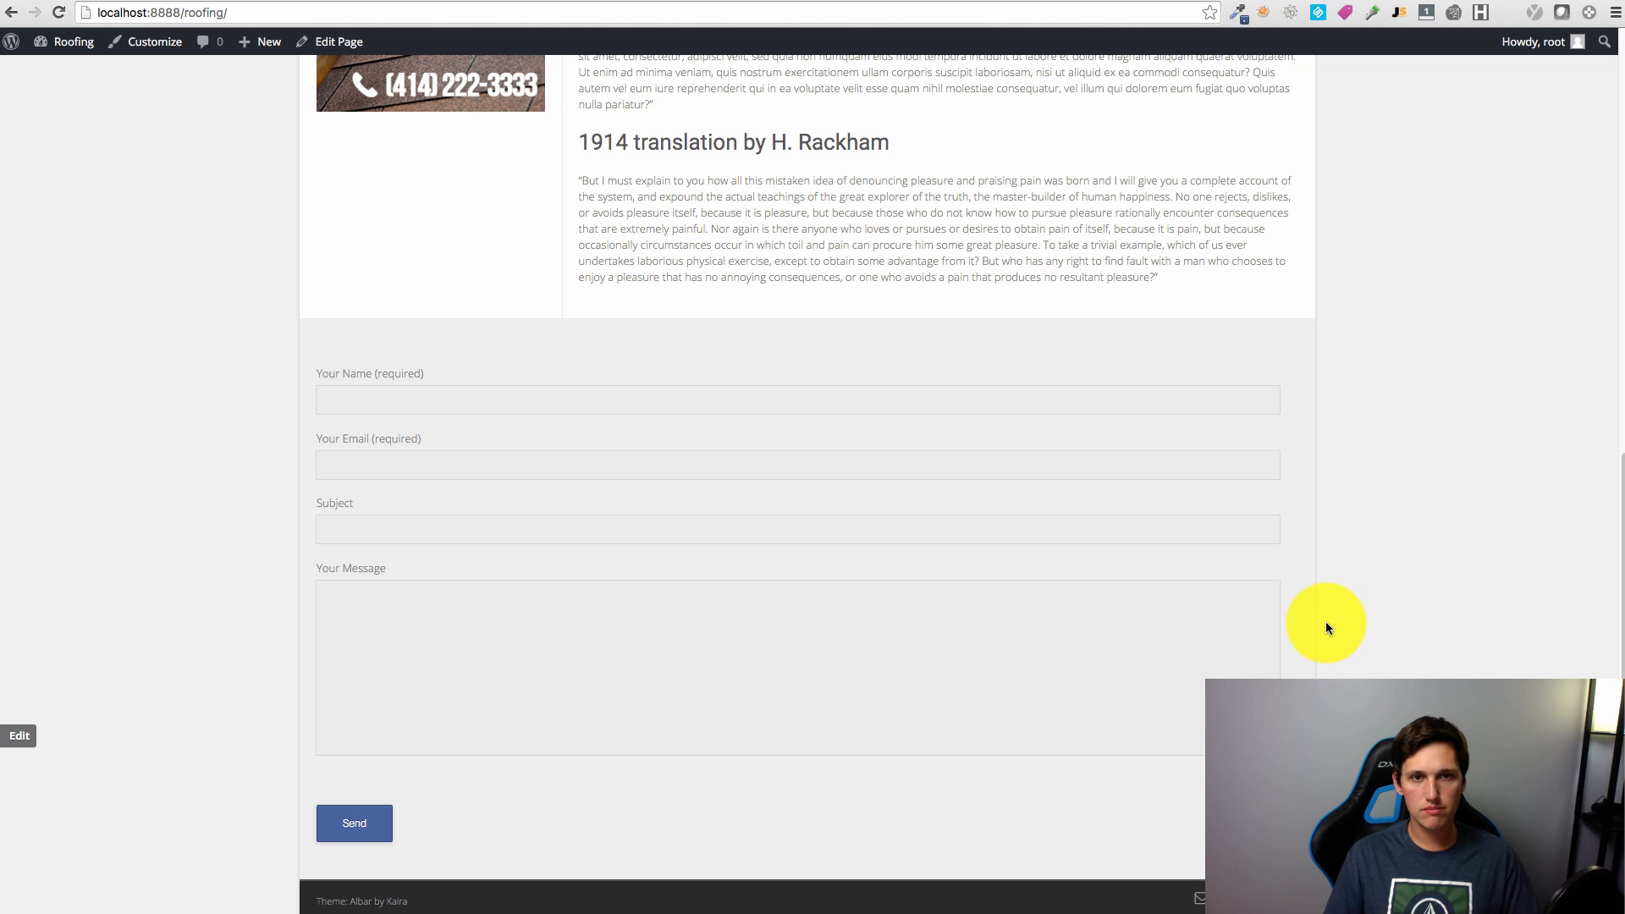
{"action": "scroll", "coordinate": [1326, 627], "scroll_direction": "up", "scroll_amount": 10}
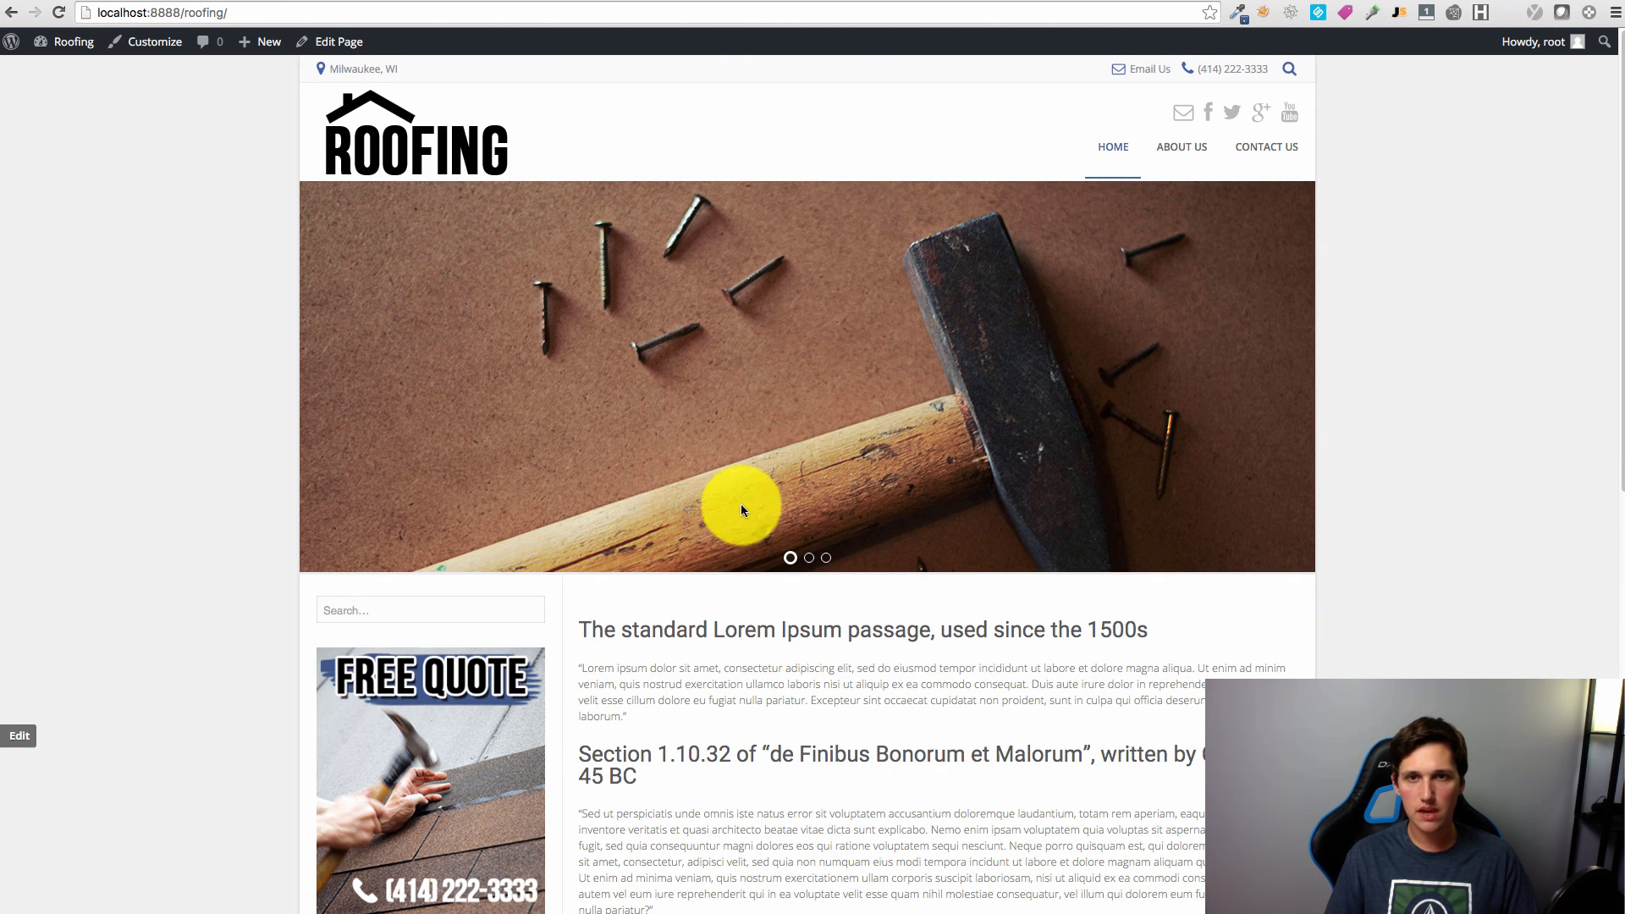
{"action": "scroll", "coordinate": [1354, 542], "scroll_direction": "down", "scroll_amount": 10}
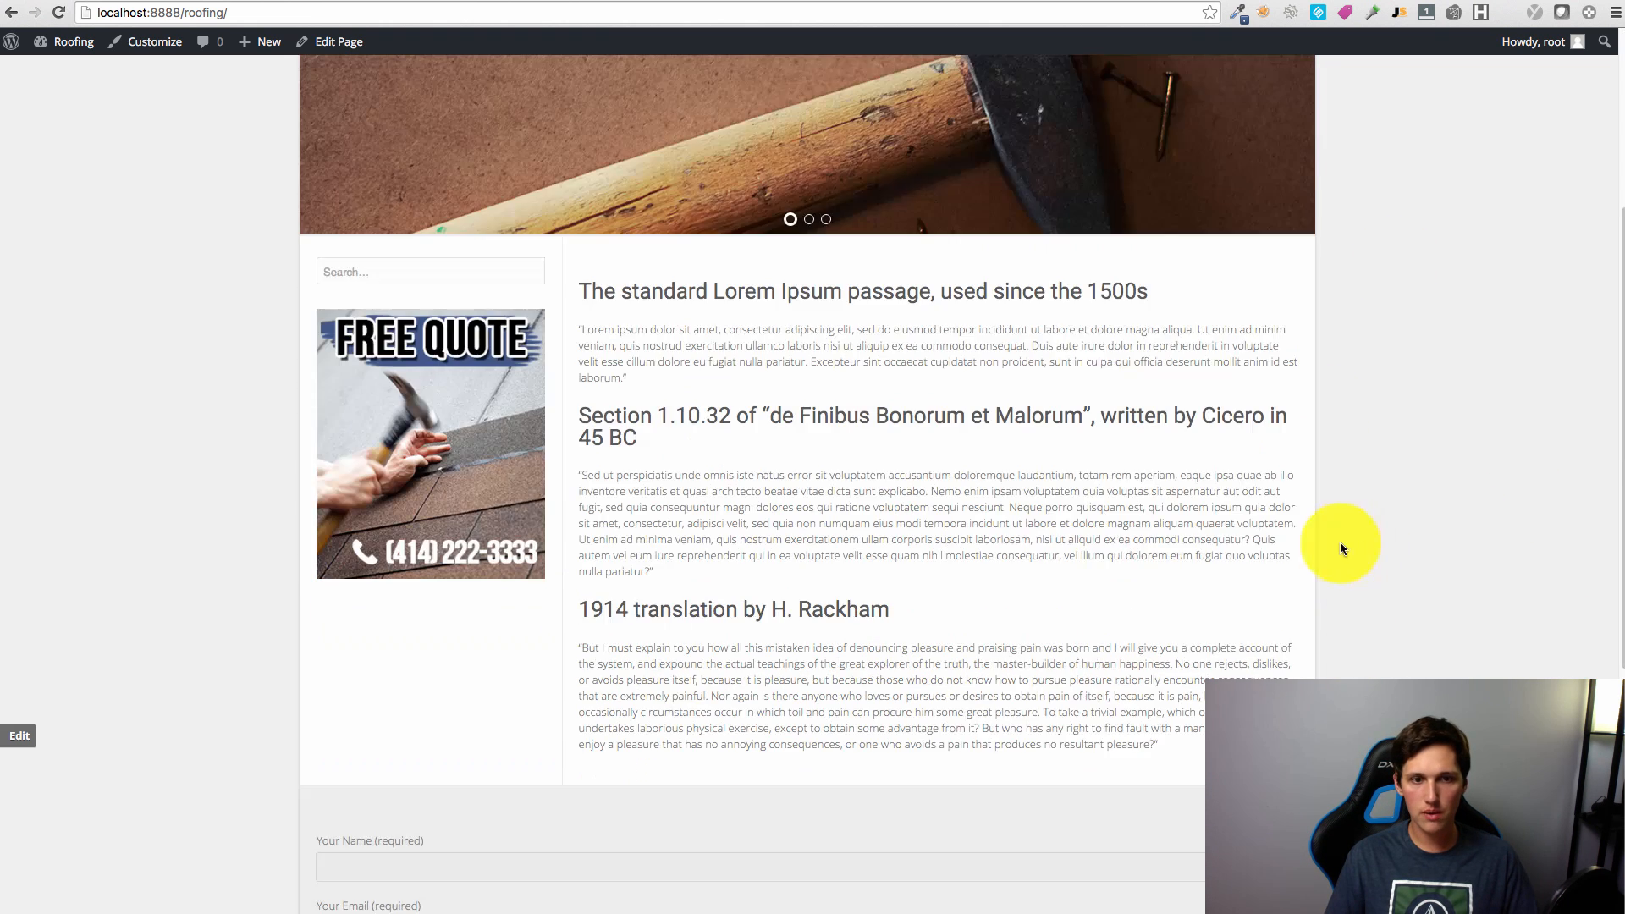
{"action": "left_click", "coordinate": [393, 400]}
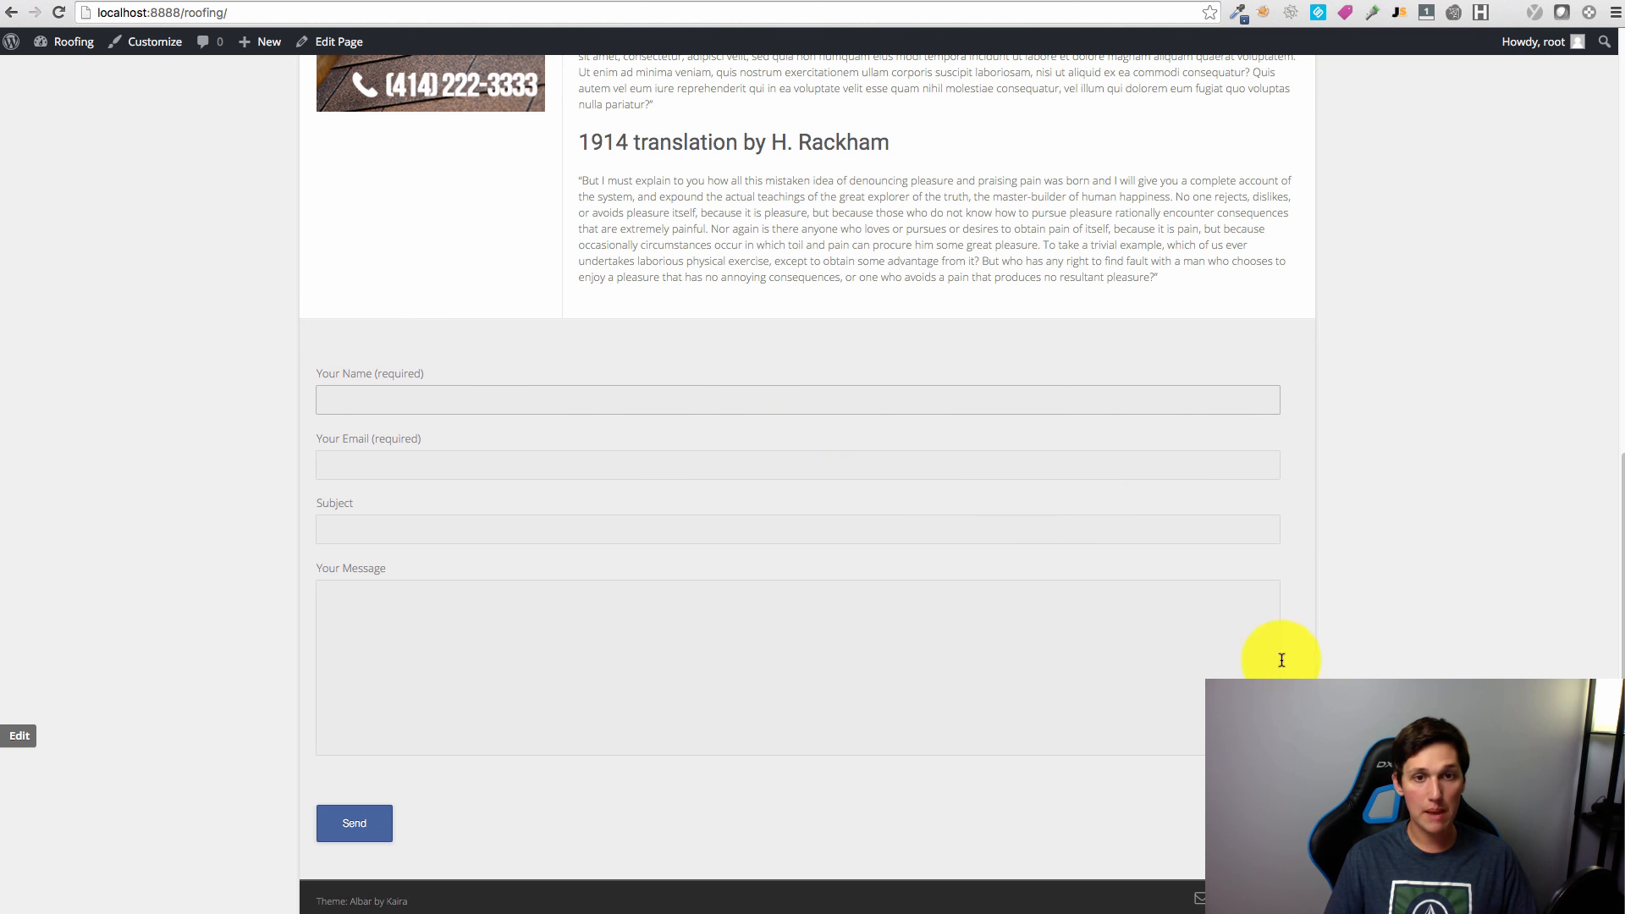
{"action": "scroll", "coordinate": [1110, 708], "scroll_direction": "up", "scroll_amount": 4}
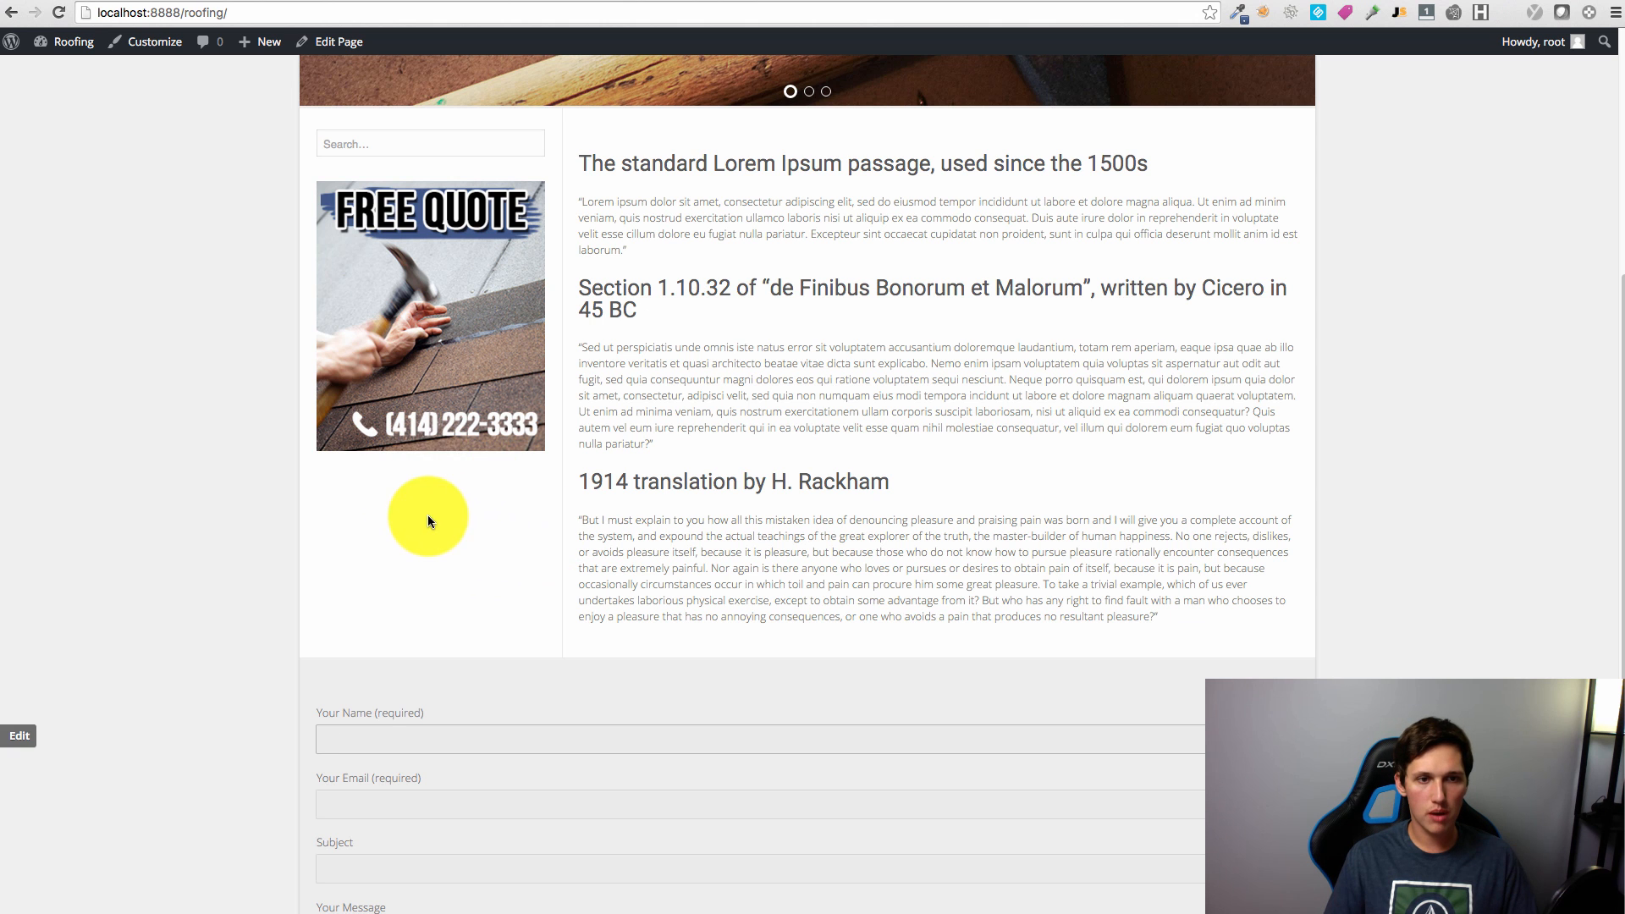
{"action": "scroll", "coordinate": [846, 379], "scroll_direction": "down", "scroll_amount": 4}
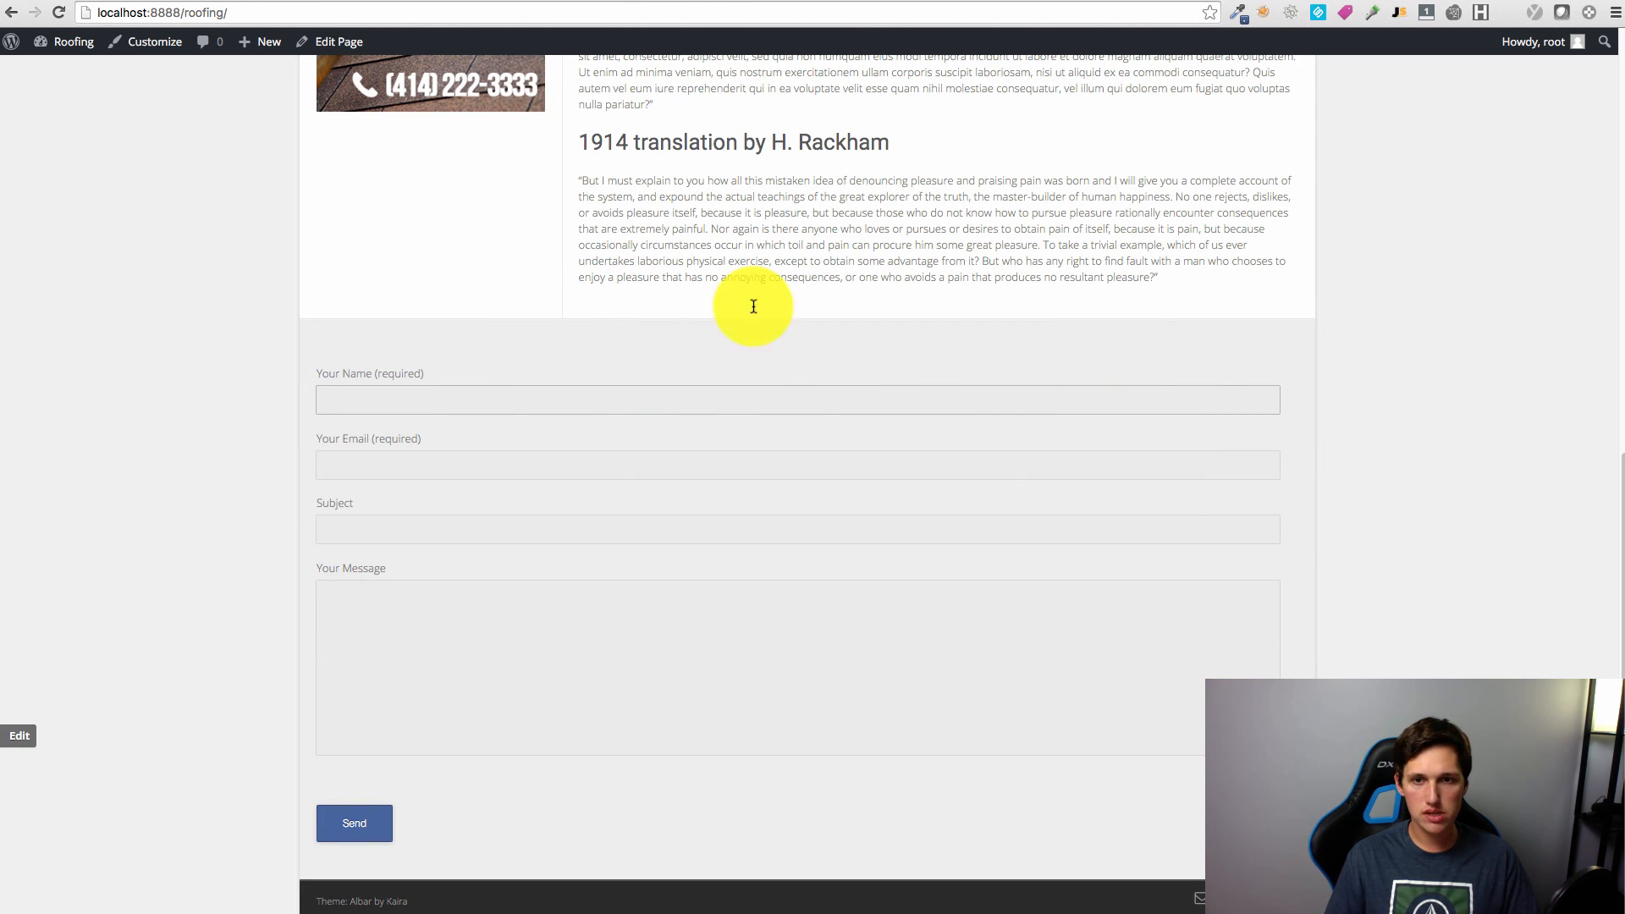
{"action": "scroll", "coordinate": [457, 364], "scroll_direction": "up", "scroll_amount": 10}
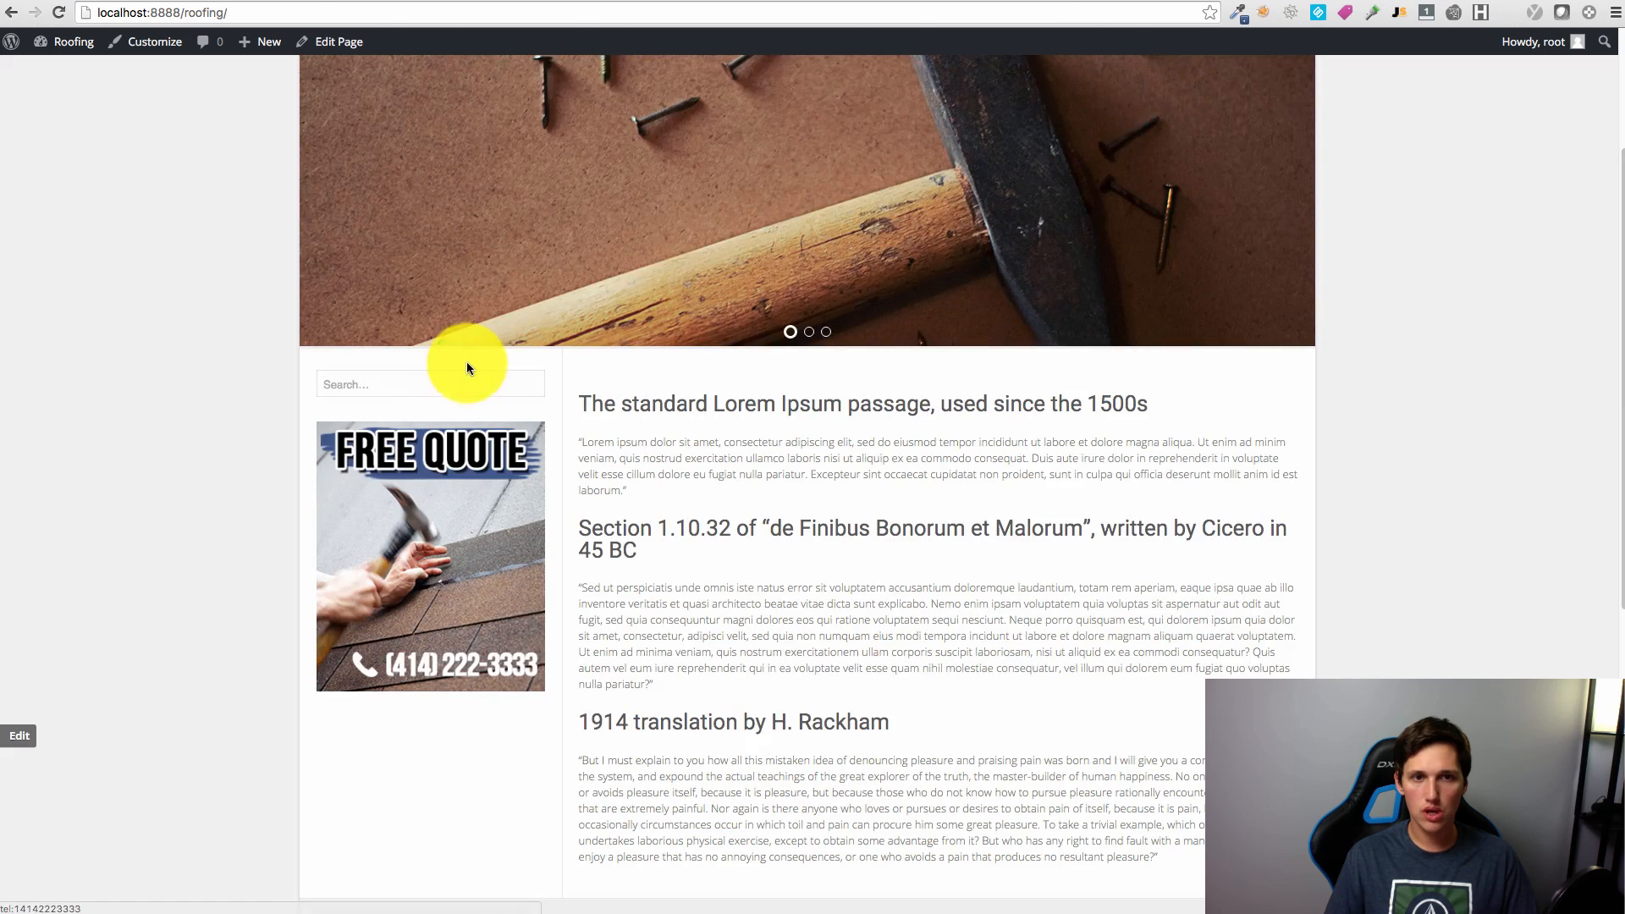
{"action": "left_click", "coordinate": [169, 1]}
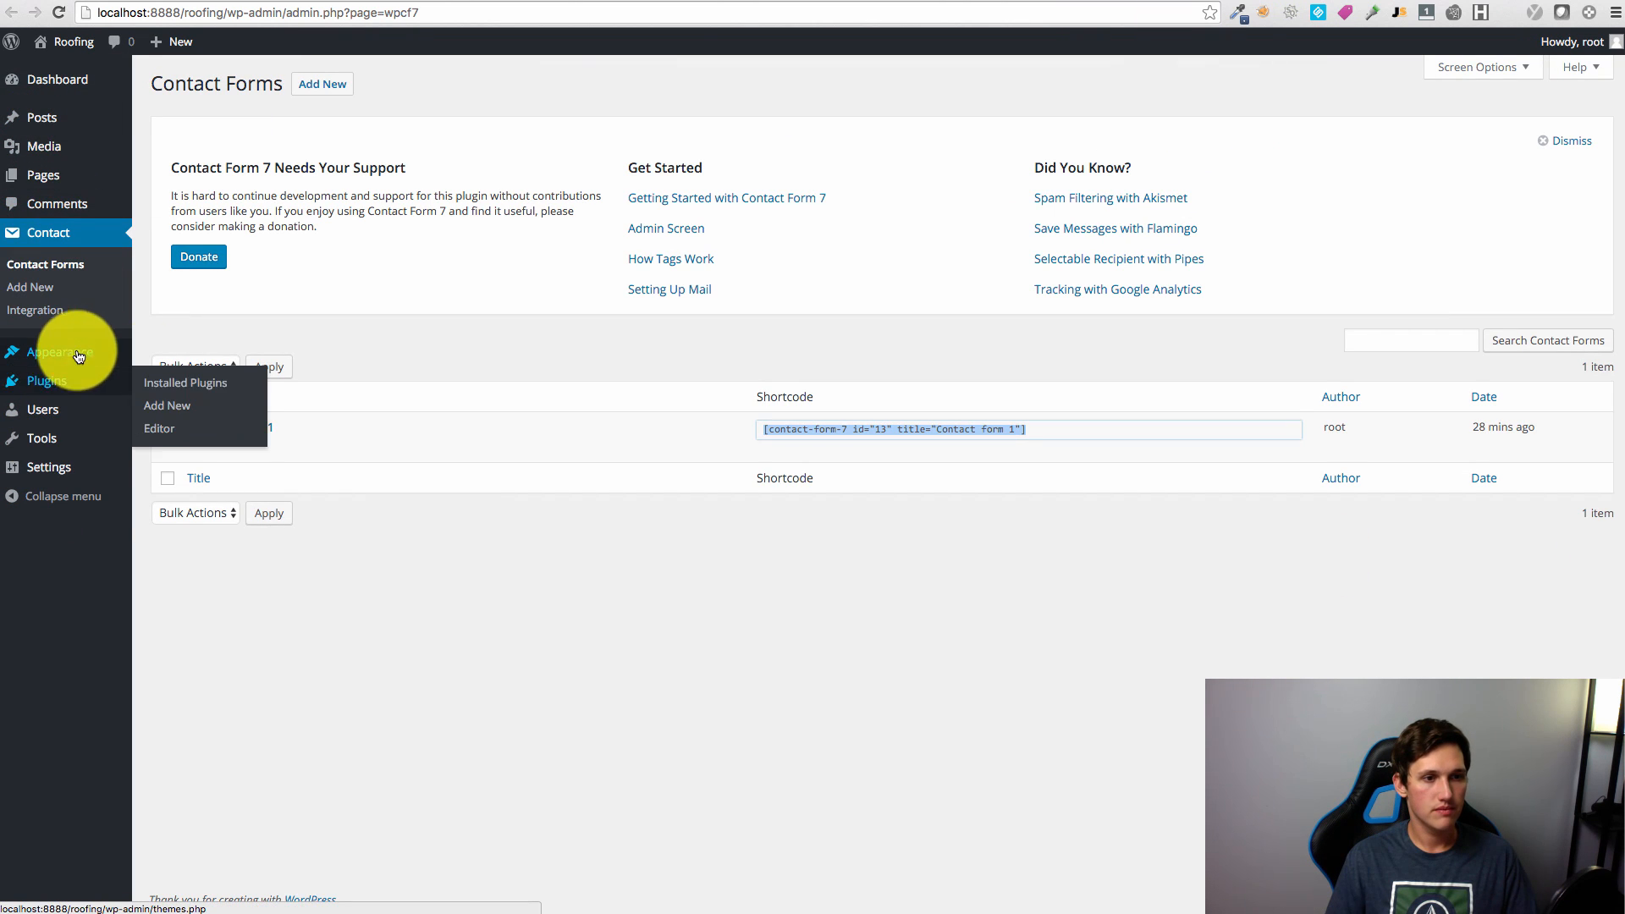
Step: Paste the Contact Form 7 shortcode into the sidebar Text widget, save, and reload the site
{"action": "left_click", "coordinate": [178, 400]}
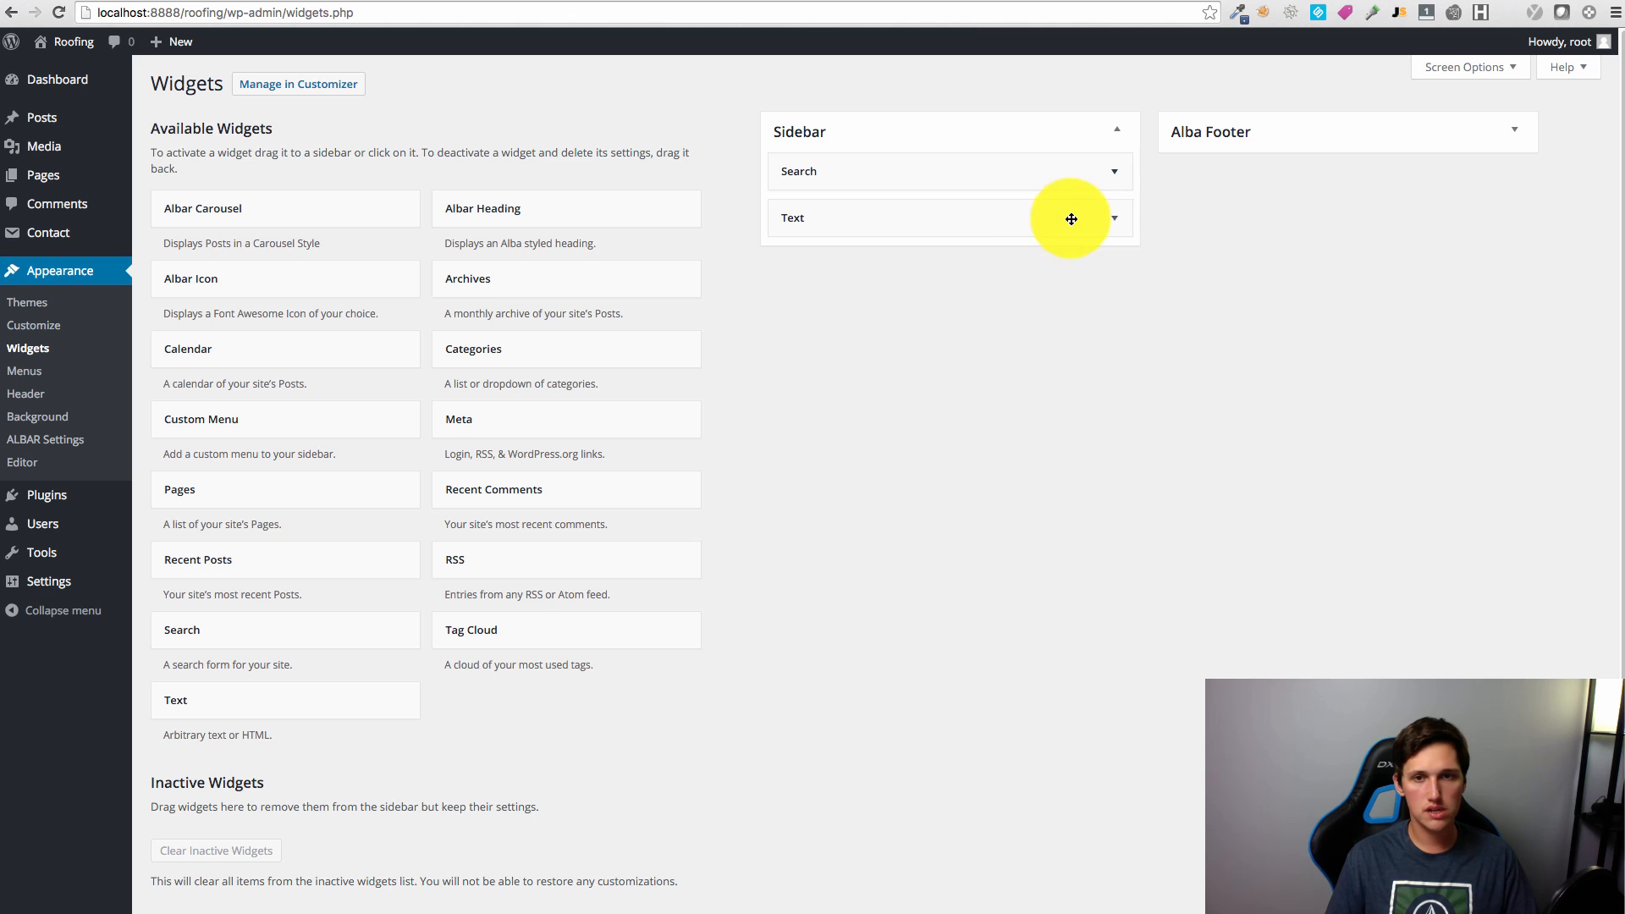
{"action": "left_click", "coordinate": [1070, 217]}
{"action": "left_click", "coordinate": [1107, 379]}
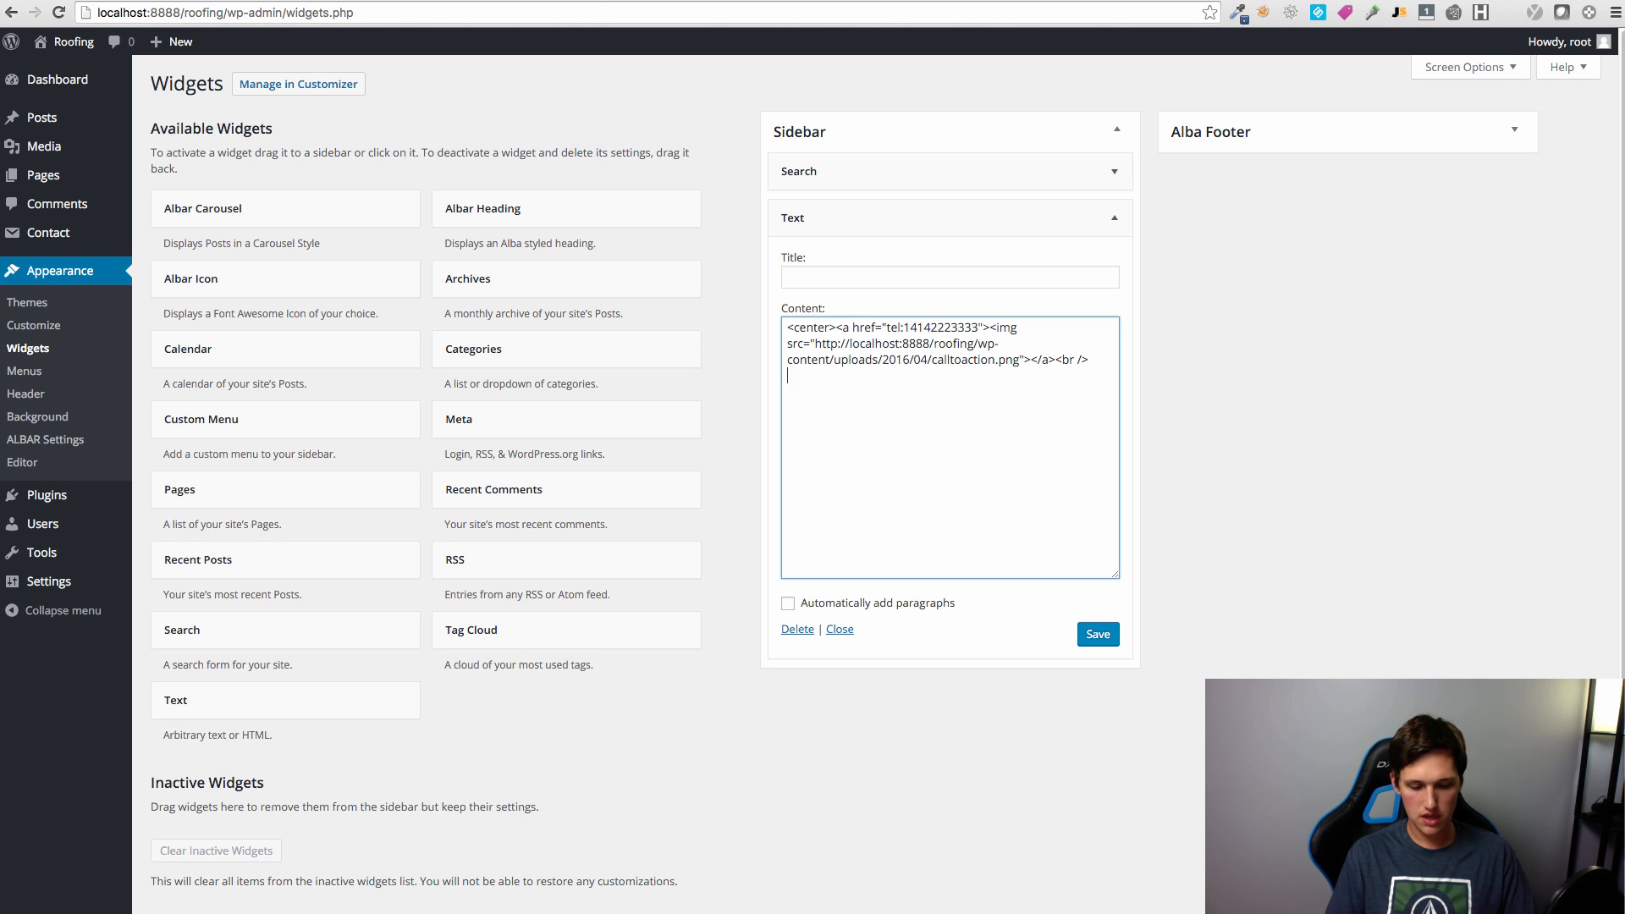
{"action": "type", "text": "[contact-form-7 id=\"13\" title=\"Contact form 1\"]"}
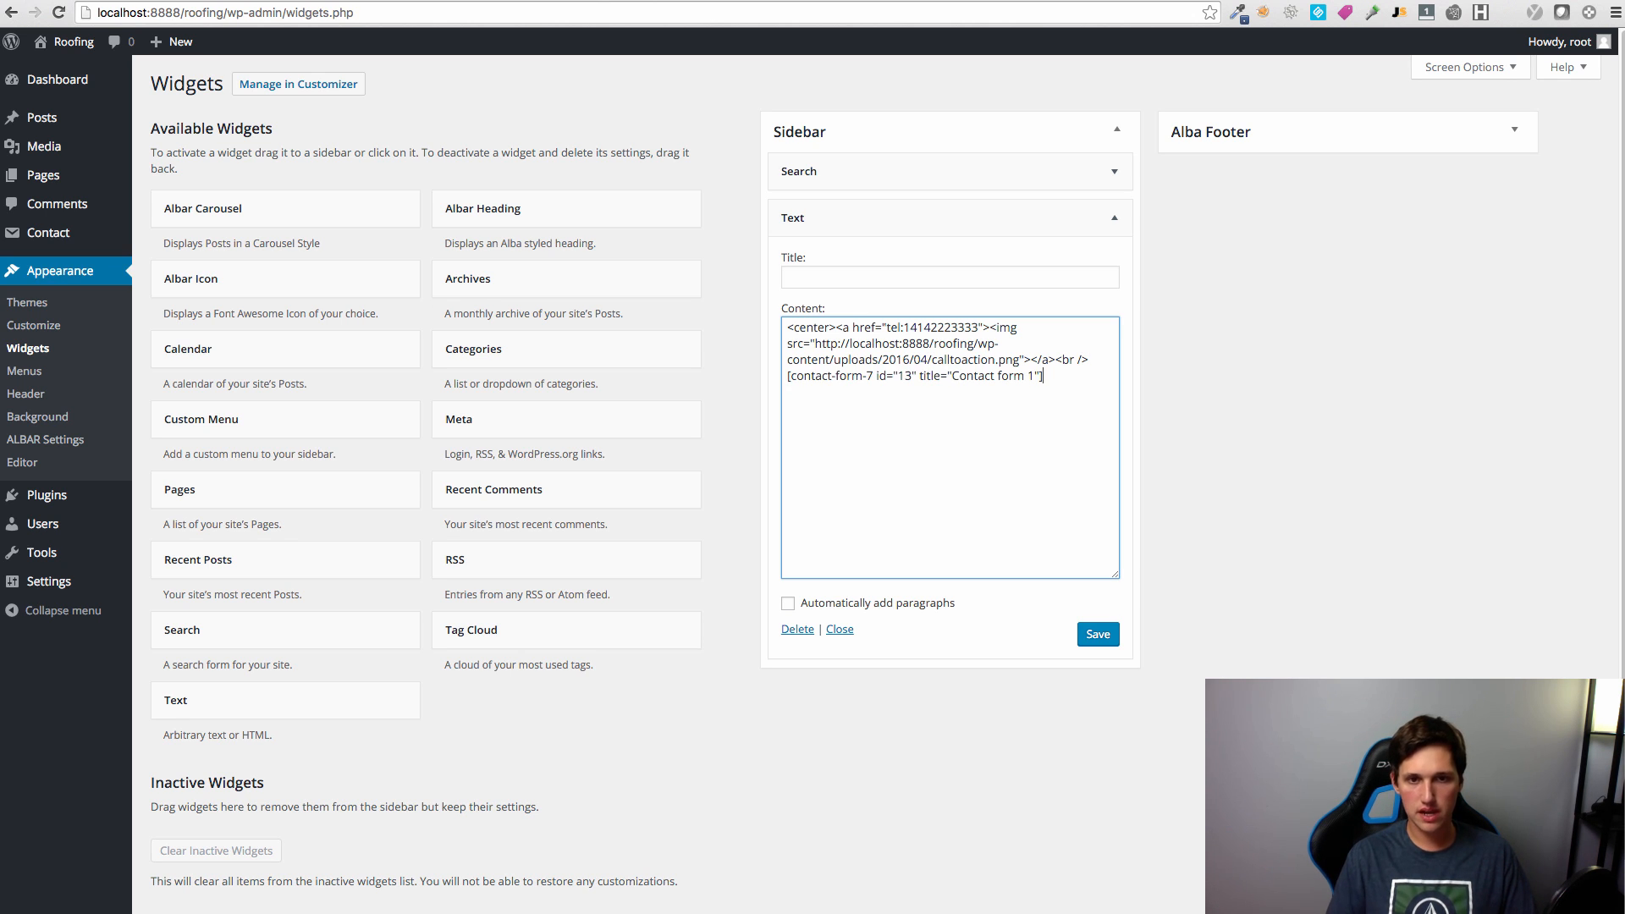
{"action": "left_click", "coordinate": [1098, 634]}
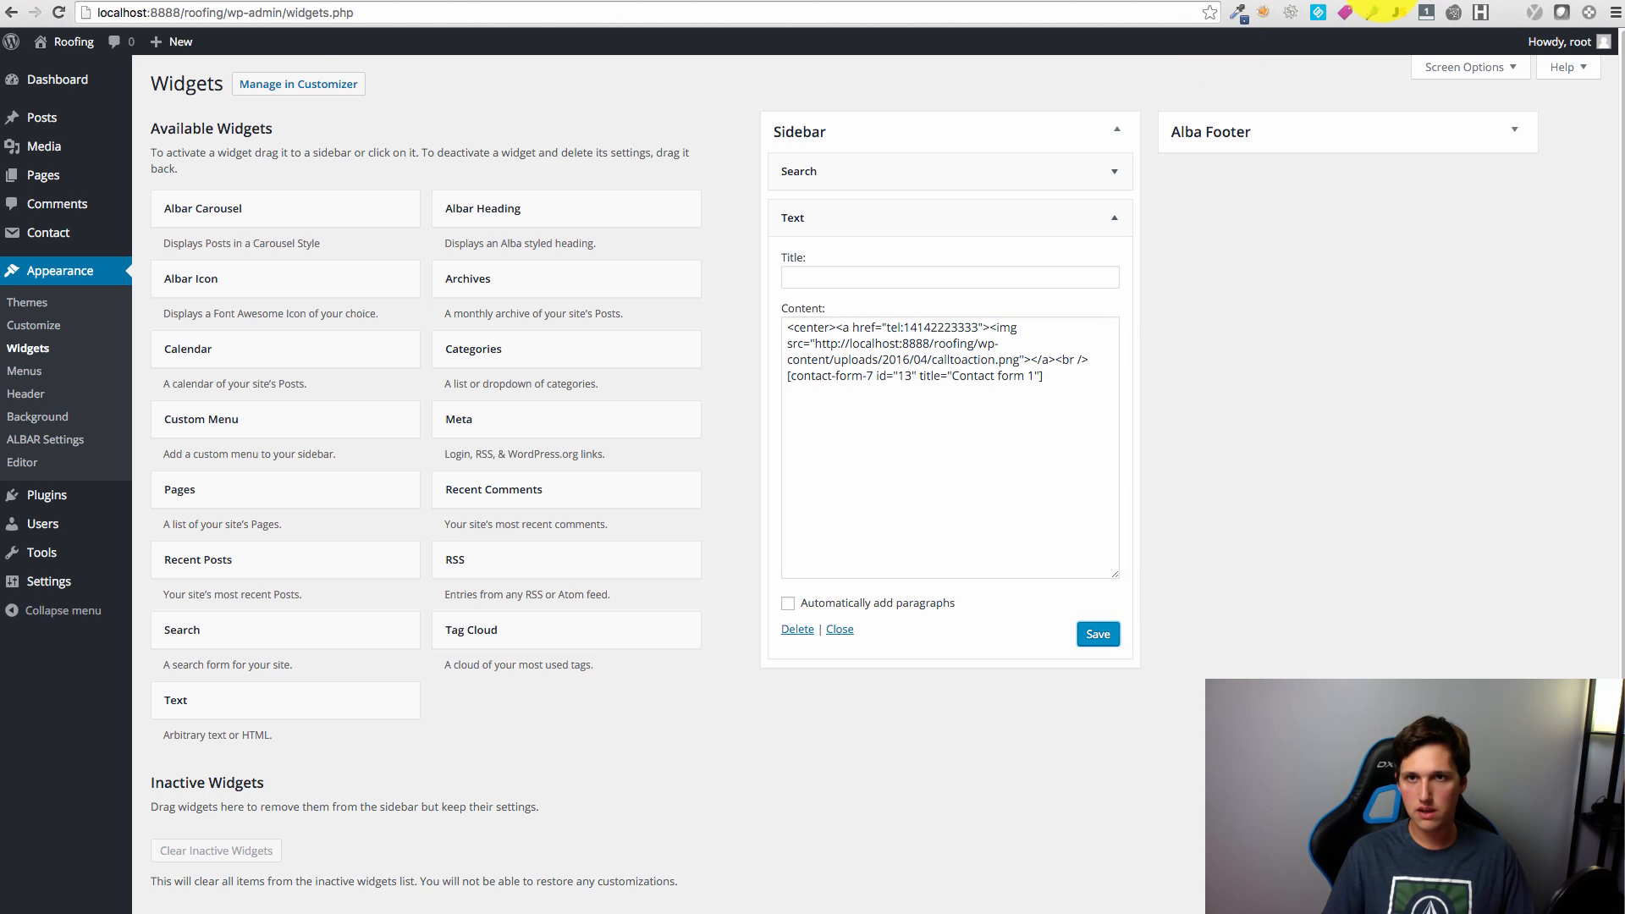
{"action": "key", "text": "ctrl+Tab"}
{"action": "key", "text": "super+r"}
Step: Re-save the widget and reload to confirm the form appears beneath the FREE QUOTE image
{"action": "scroll", "coordinate": [1055, 459], "scroll_direction": "down", "scroll_amount": 6}
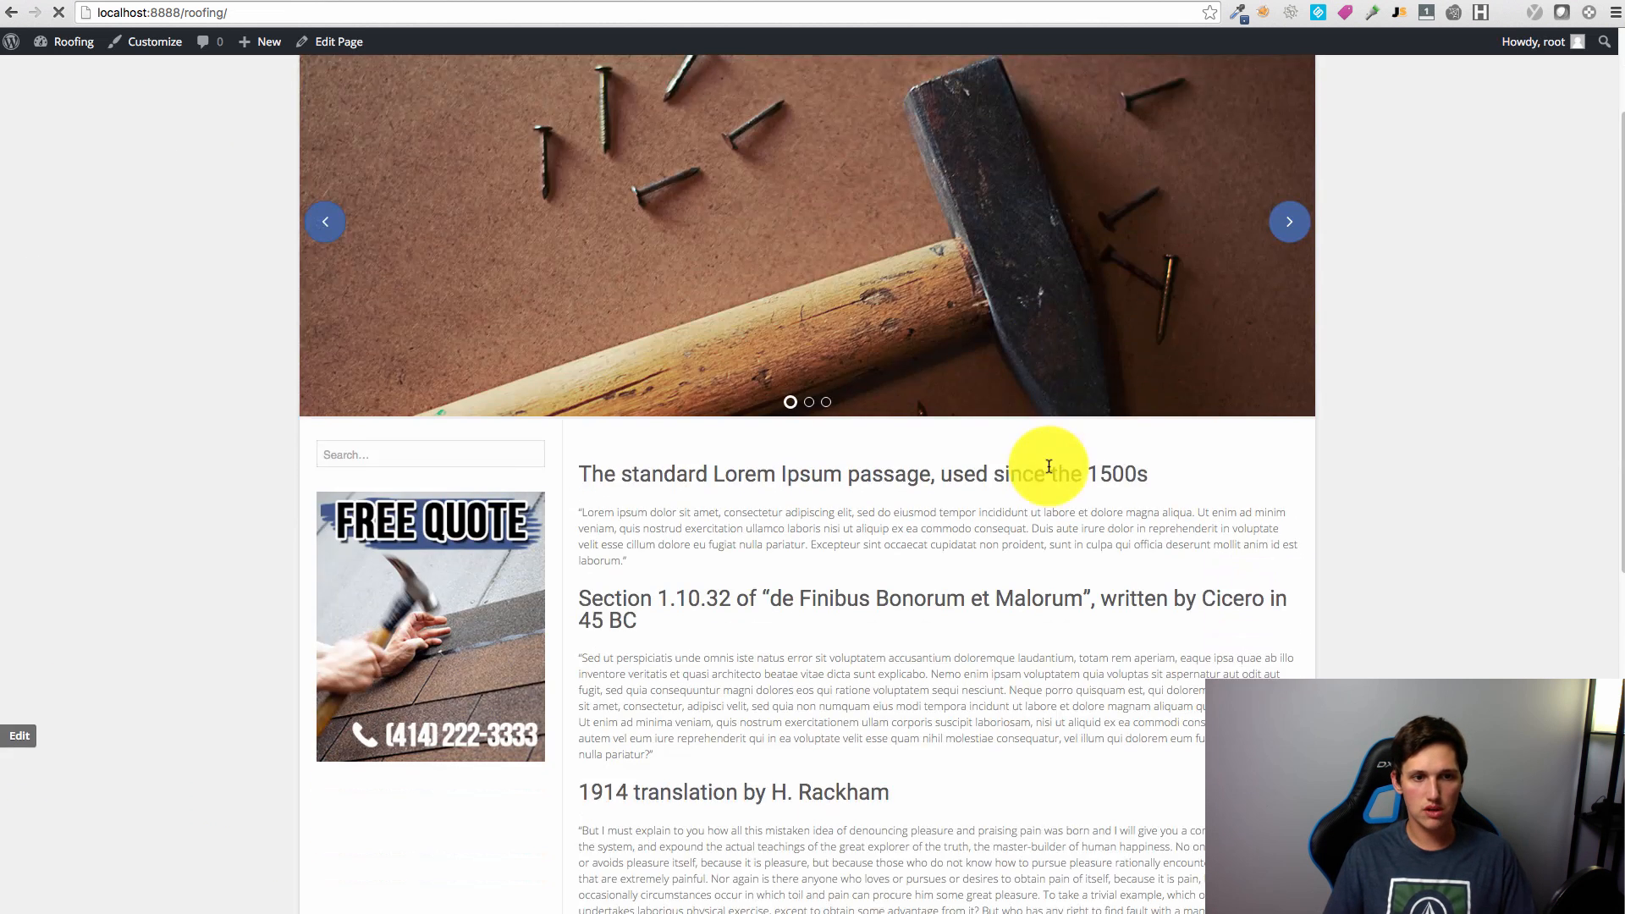
{"action": "scroll", "coordinate": [533, 399], "scroll_direction": "down", "scroll_amount": 2}
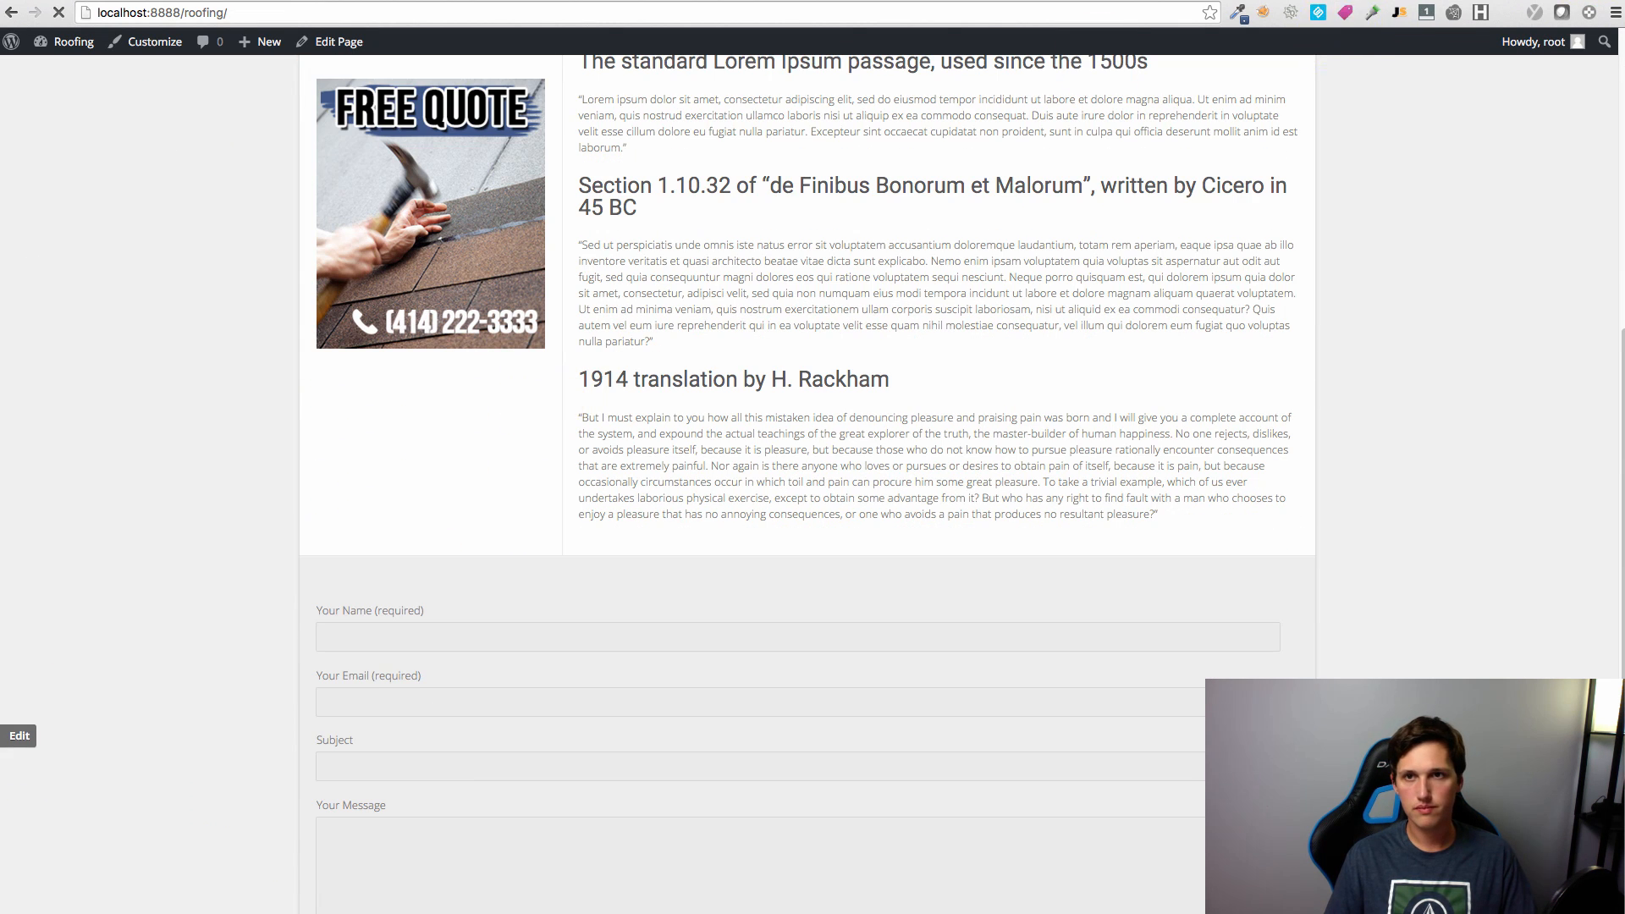
{"action": "left_click", "coordinate": [1330, 0]}
{"action": "left_click", "coordinate": [1106, 640]}
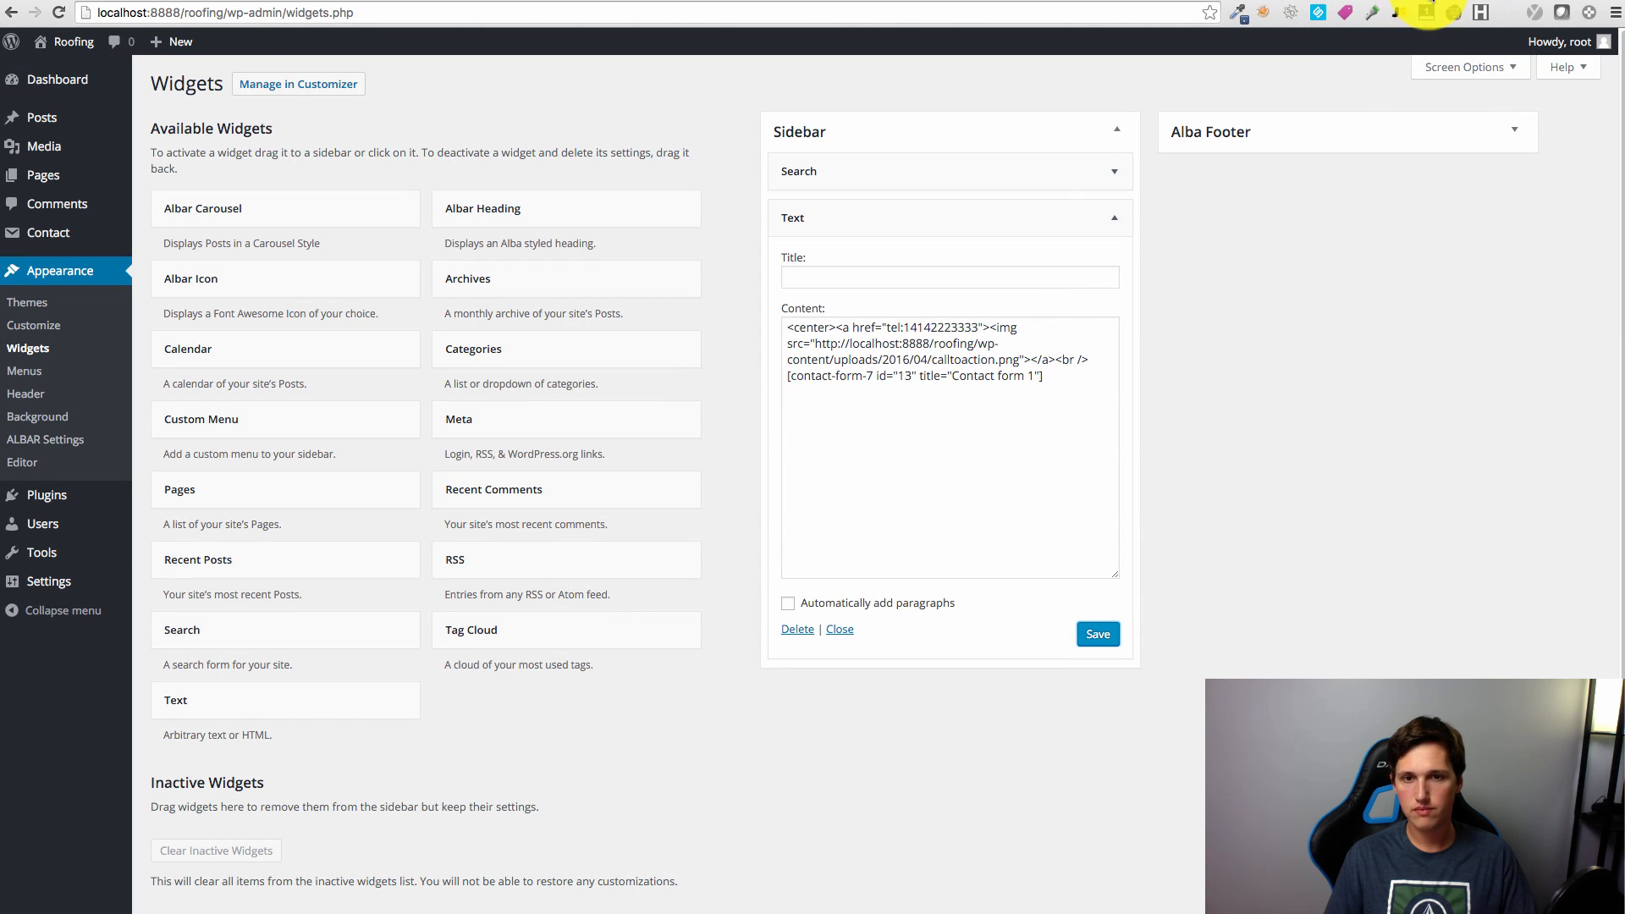
{"action": "left_click", "coordinate": [1381, 0]}
{"action": "key", "text": "super+r"}
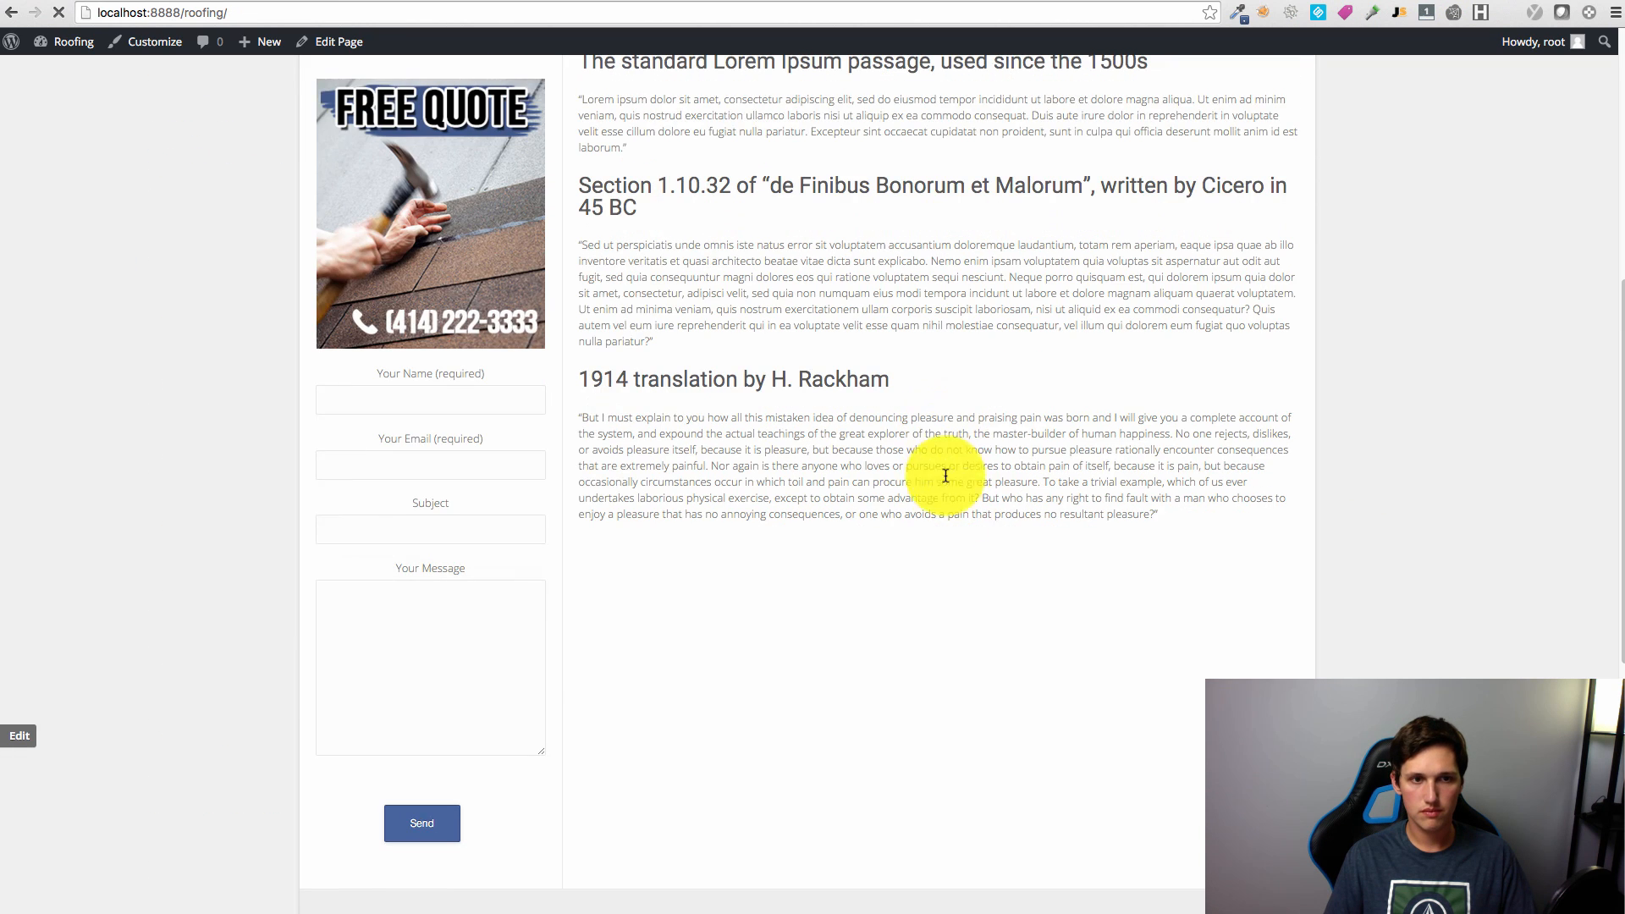
{"action": "scroll", "coordinate": [927, 508], "scroll_direction": "down", "scroll_amount": 4}
{"action": "scroll", "coordinate": [928, 534], "scroll_direction": "up", "scroll_amount": 6}
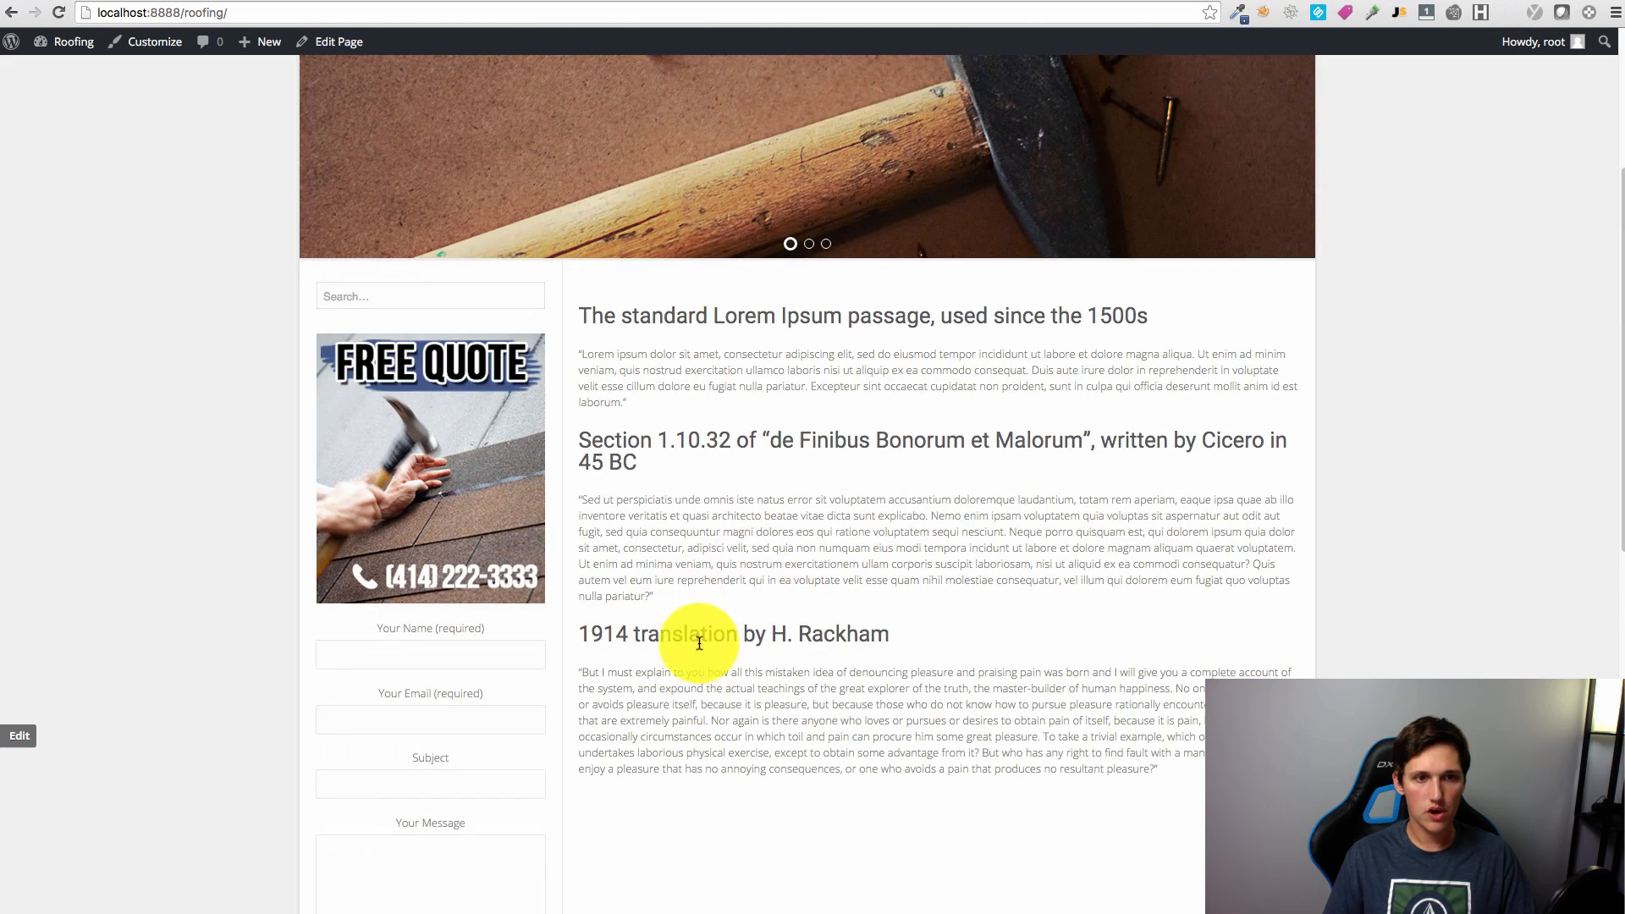
{"action": "scroll", "coordinate": [490, 592], "scroll_direction": "down", "scroll_amount": 5}
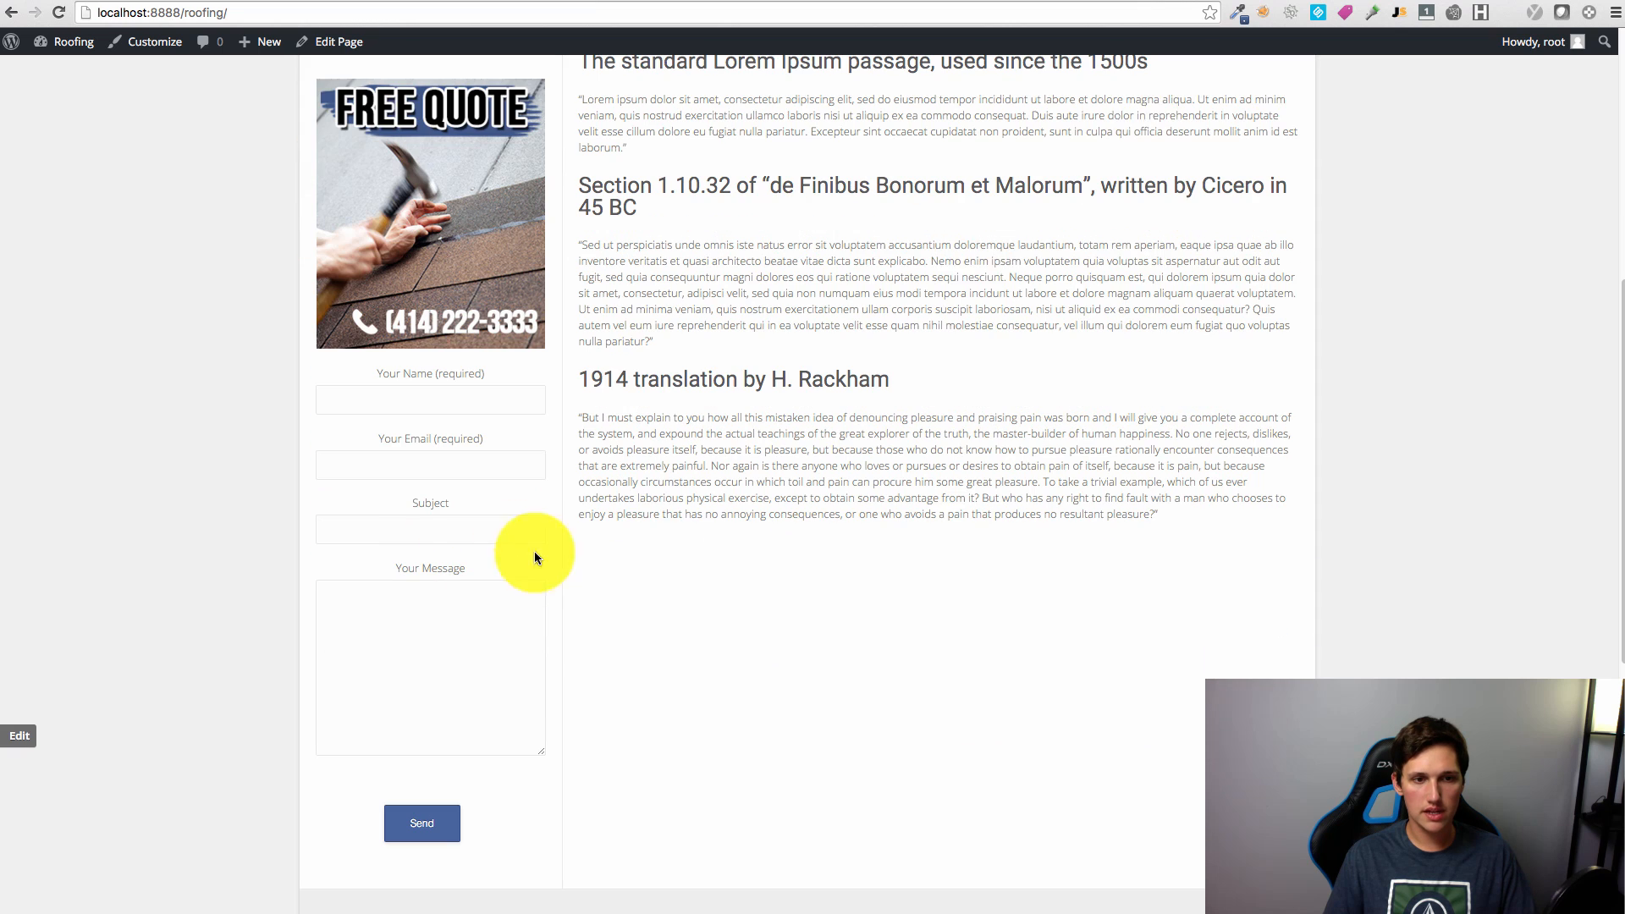
{"action": "left_click", "coordinate": [1334, 0]}
Step: Close the centring with </center> right after the image's </a> tag
{"action": "left_click", "coordinate": [1056, 358]}
{"action": "key", "text": "Return"}
{"action": "key", "text": "Return"}
{"action": "left_click", "coordinate": [1074, 357]}
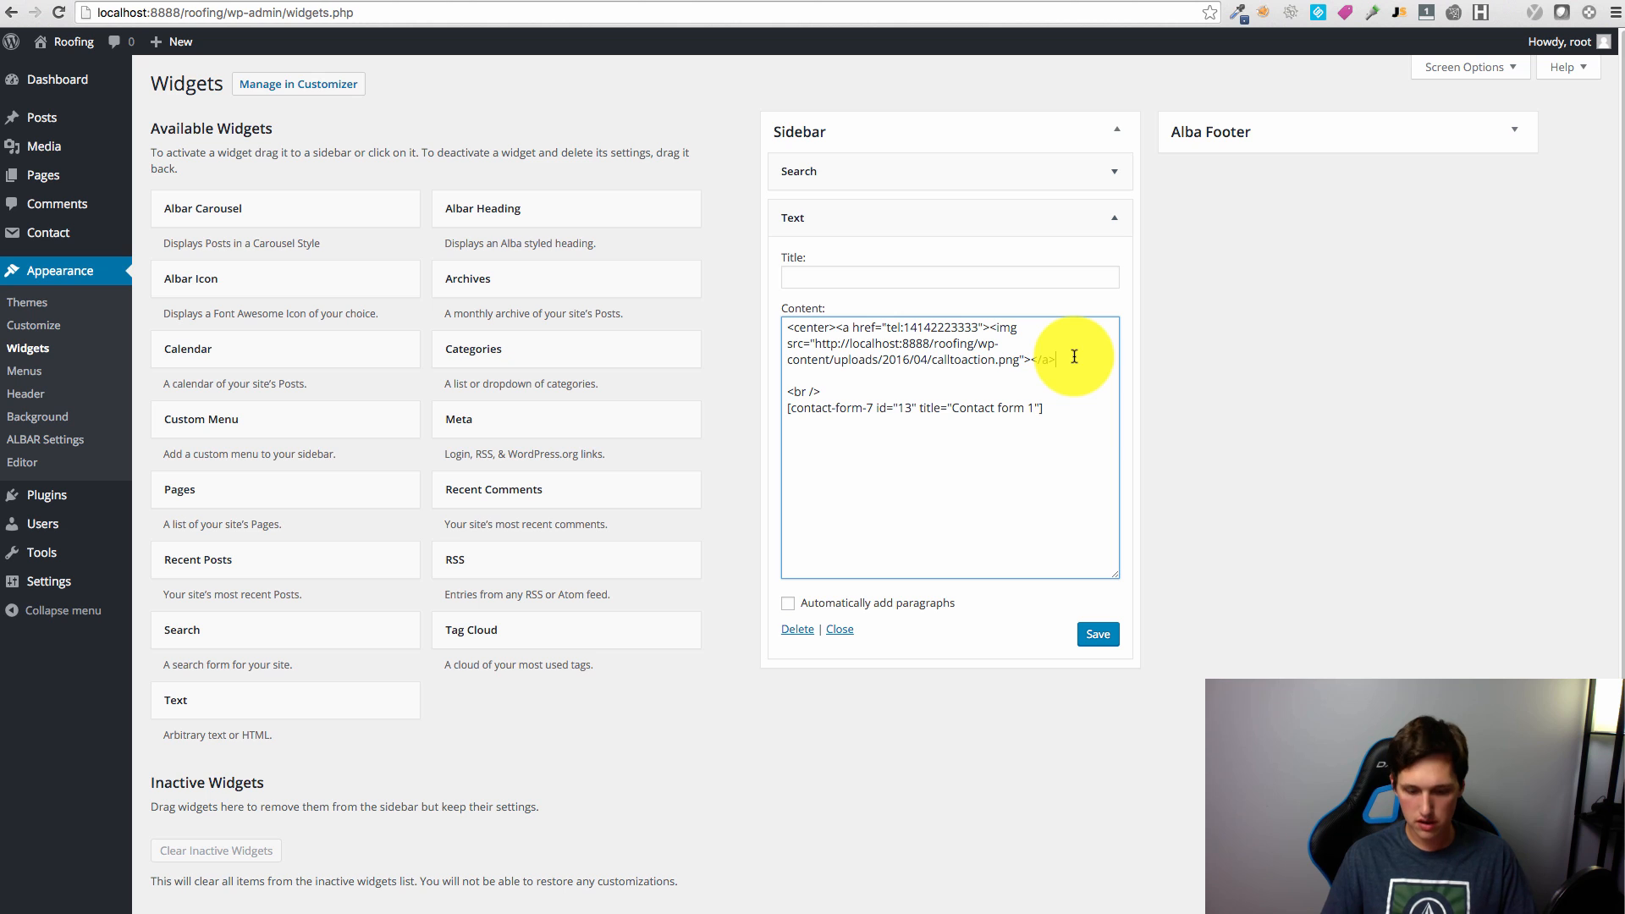
{"action": "type", "text": "</center>"}
Step: Add an h3 'Free Quote:' heading above the shortcode, save, and reload the site
{"action": "left_click", "coordinate": [837, 393]}
{"action": "key", "text": "Return"}
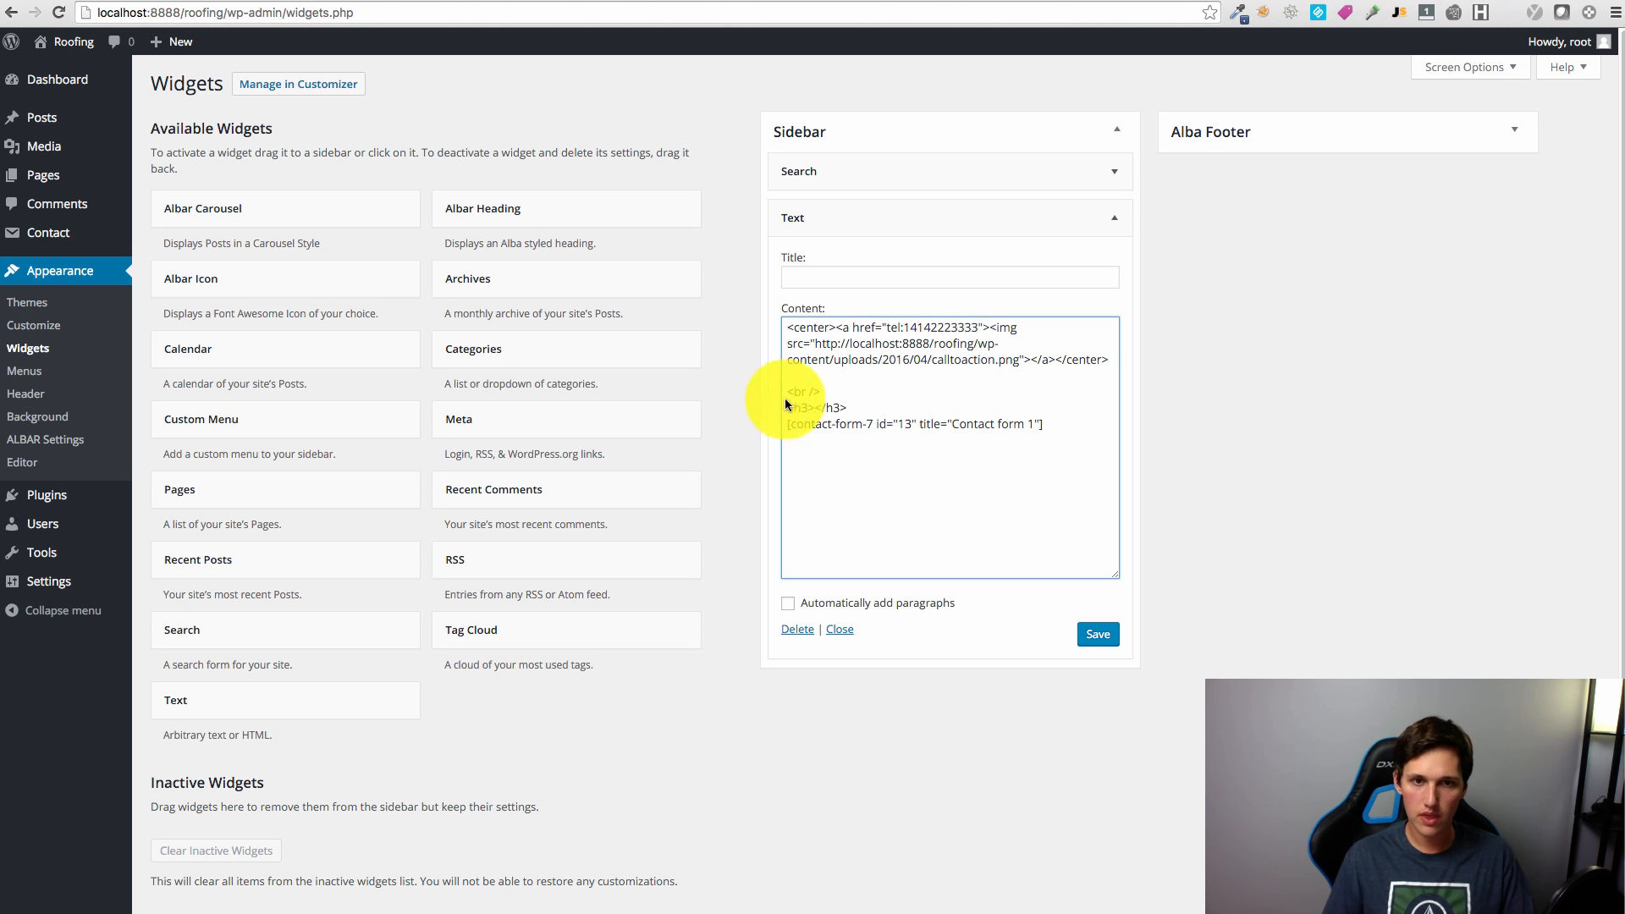
{"action": "left_click", "coordinate": [814, 407]}
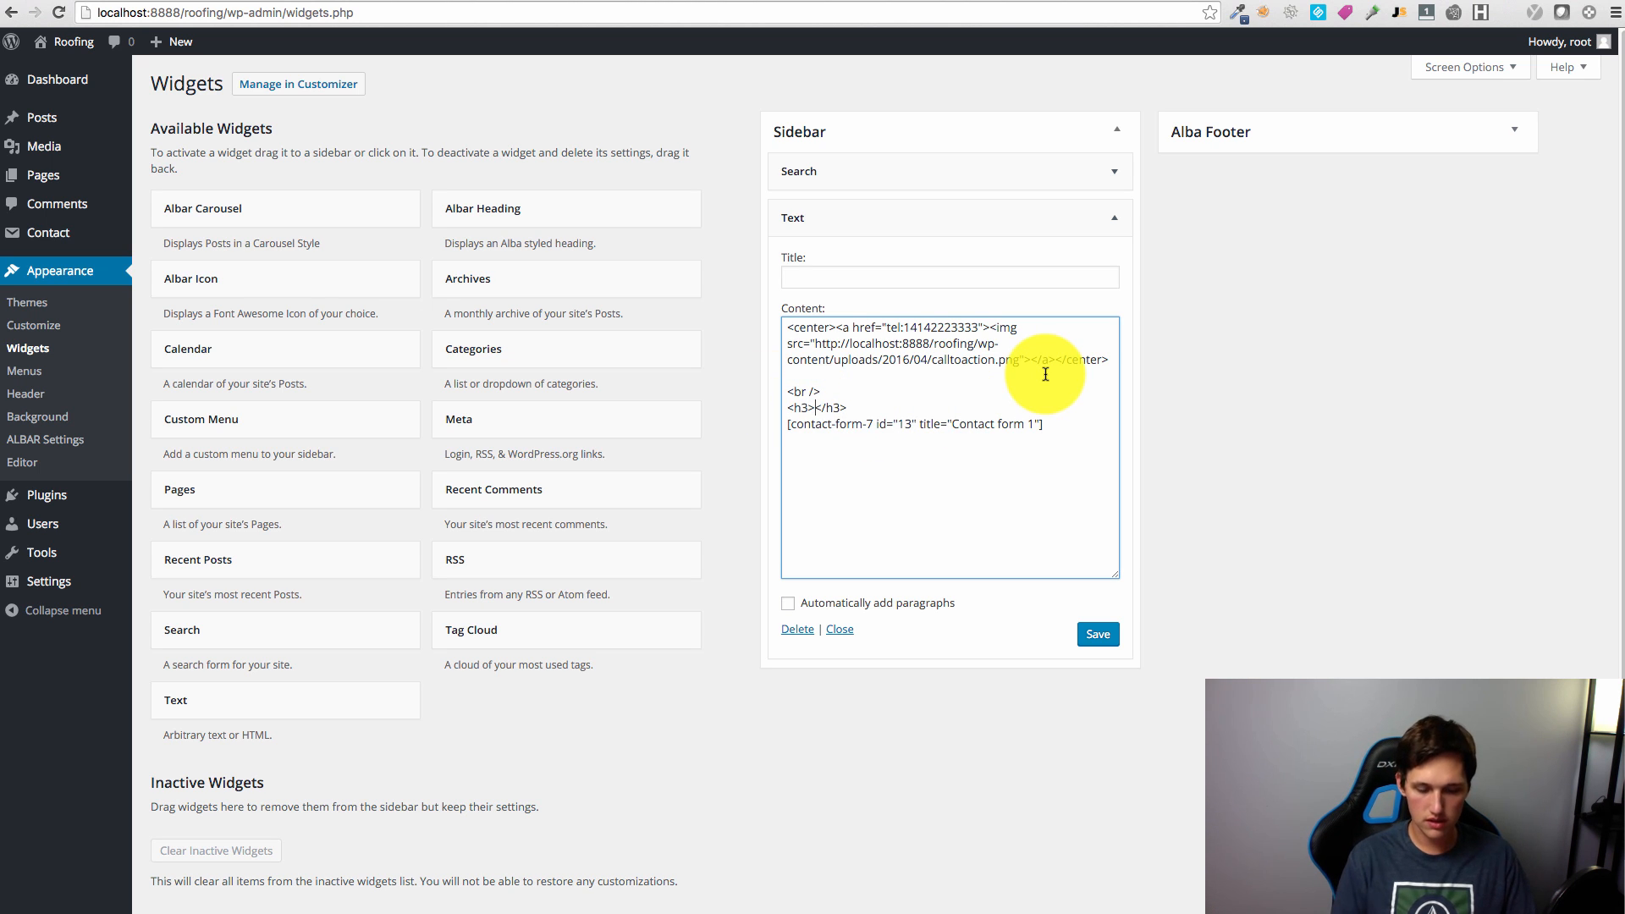
{"action": "type", "text": "Free"}
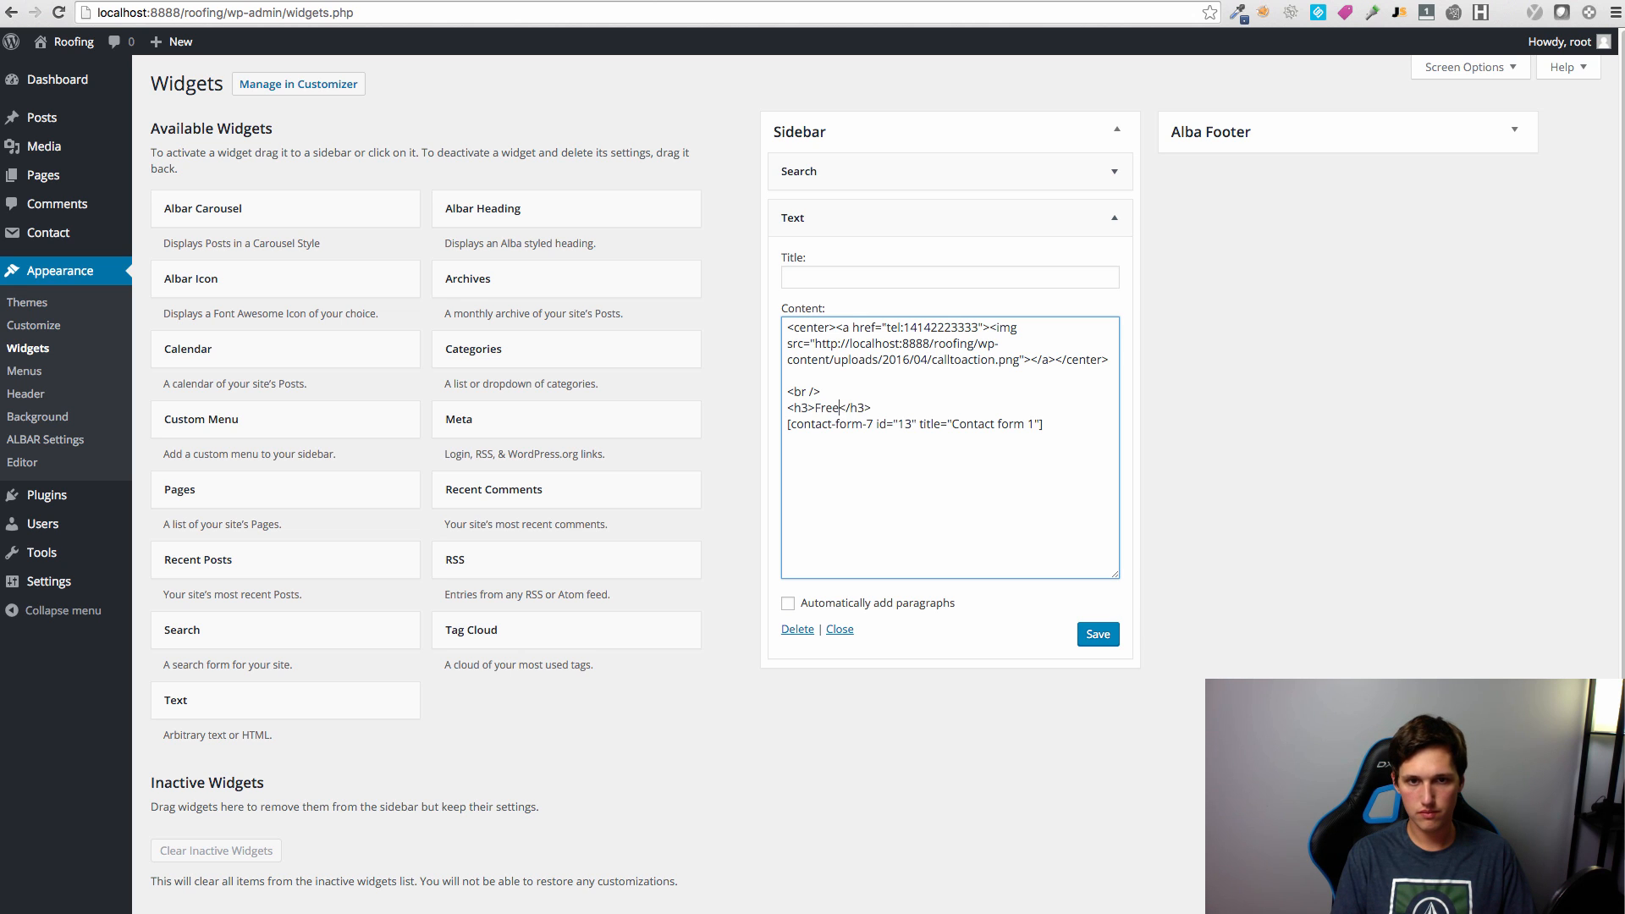
{"action": "type", "text": " Quote:"}
{"action": "left_click", "coordinate": [1098, 634]}
{"action": "left_click", "coordinate": [1366, 0]}
{"action": "key", "text": "super+r"}
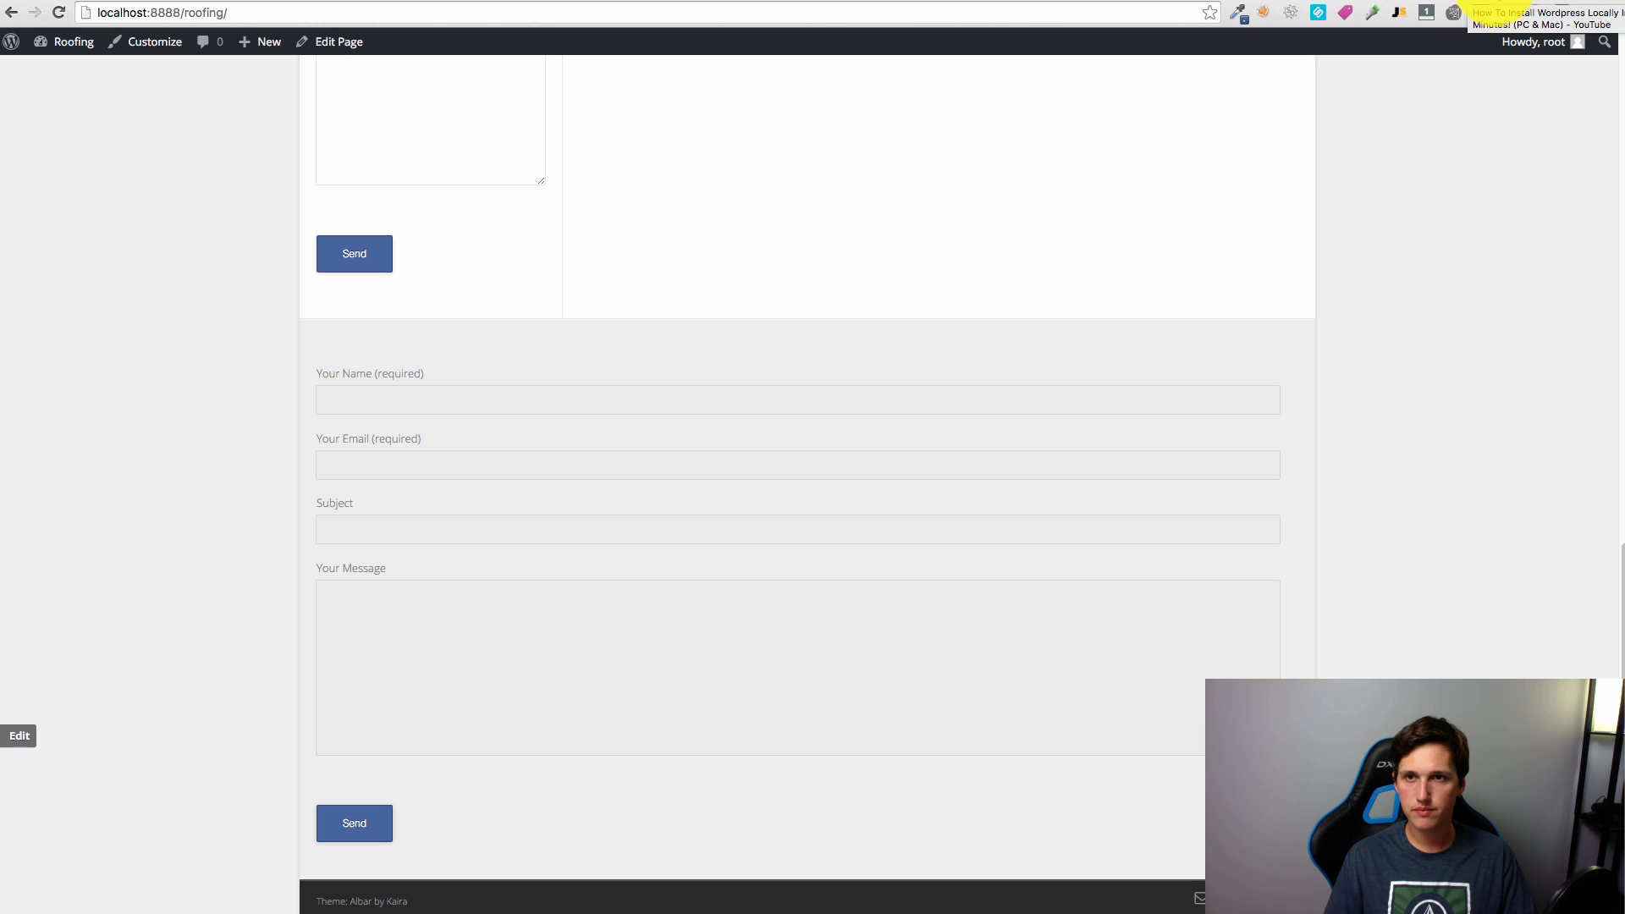
{"action": "left_click", "coordinate": [1503, 6]}
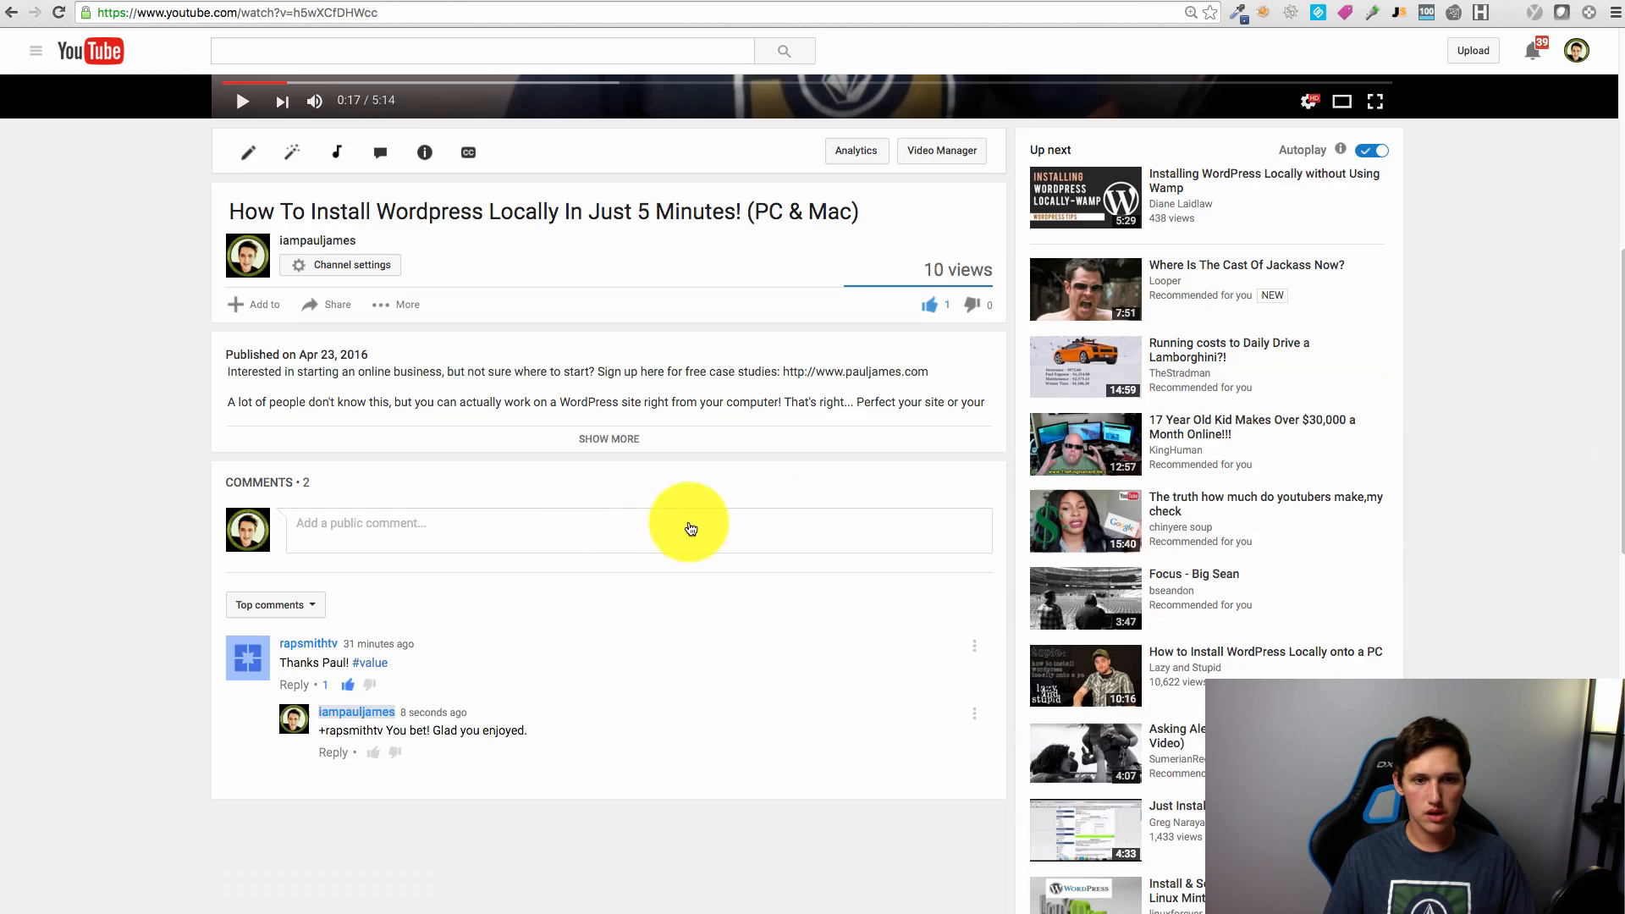
Step: Show the video's Share > Embed code with the expanded size options
{"action": "scroll", "coordinate": [465, 703], "scroll_direction": "down", "scroll_amount": 4}
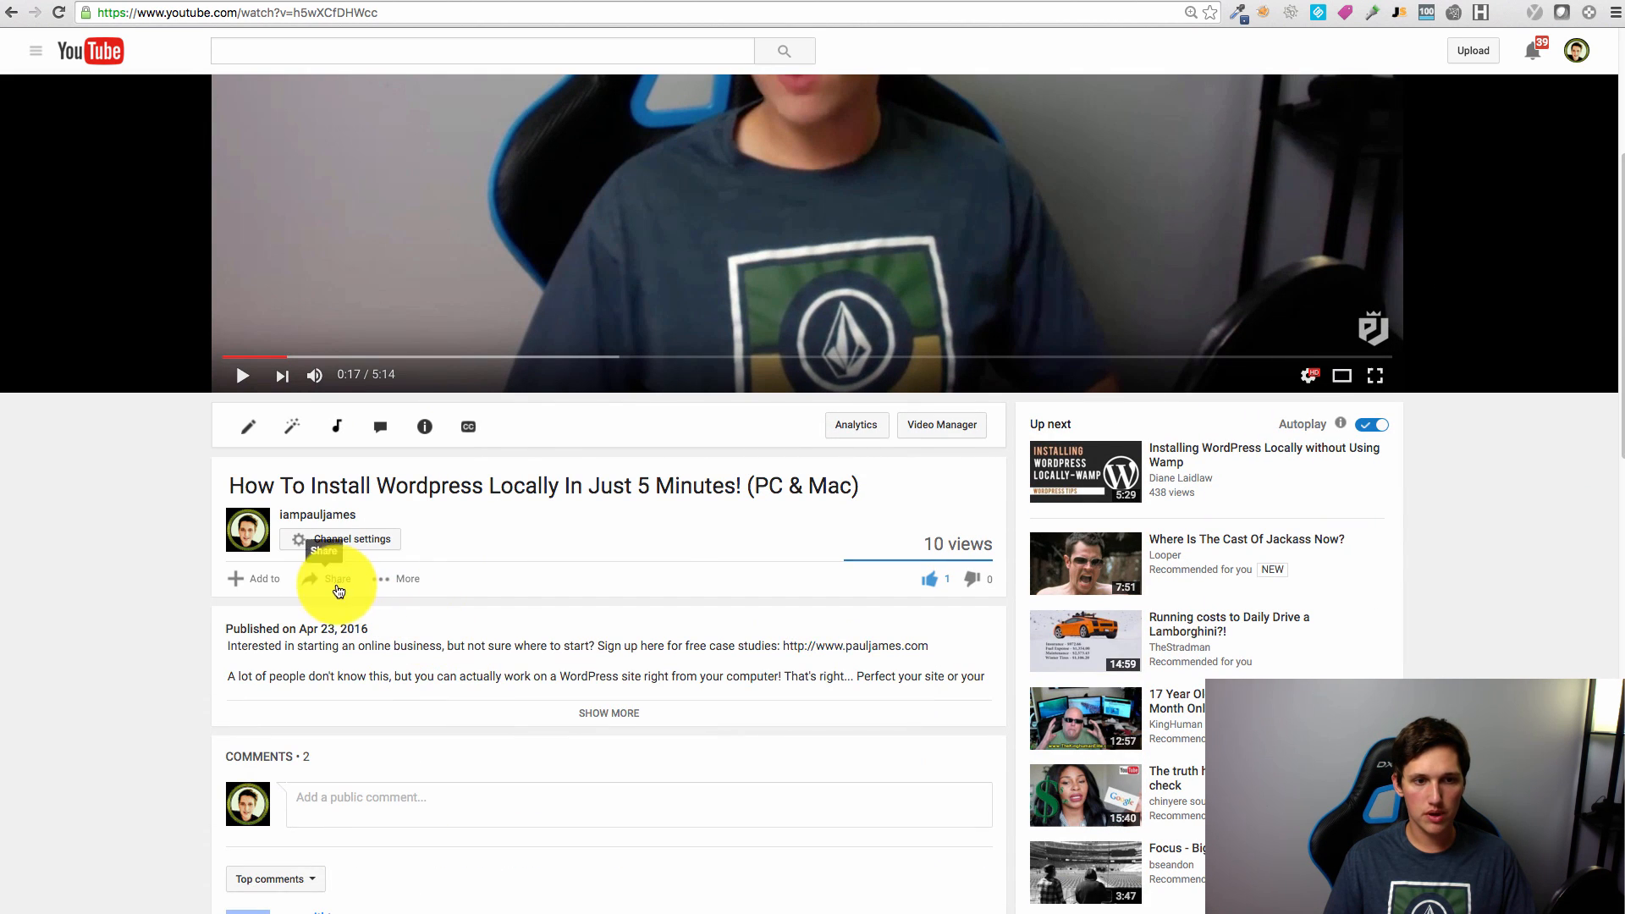
{"action": "left_click", "coordinate": [339, 590]}
{"action": "left_click", "coordinate": [326, 631]}
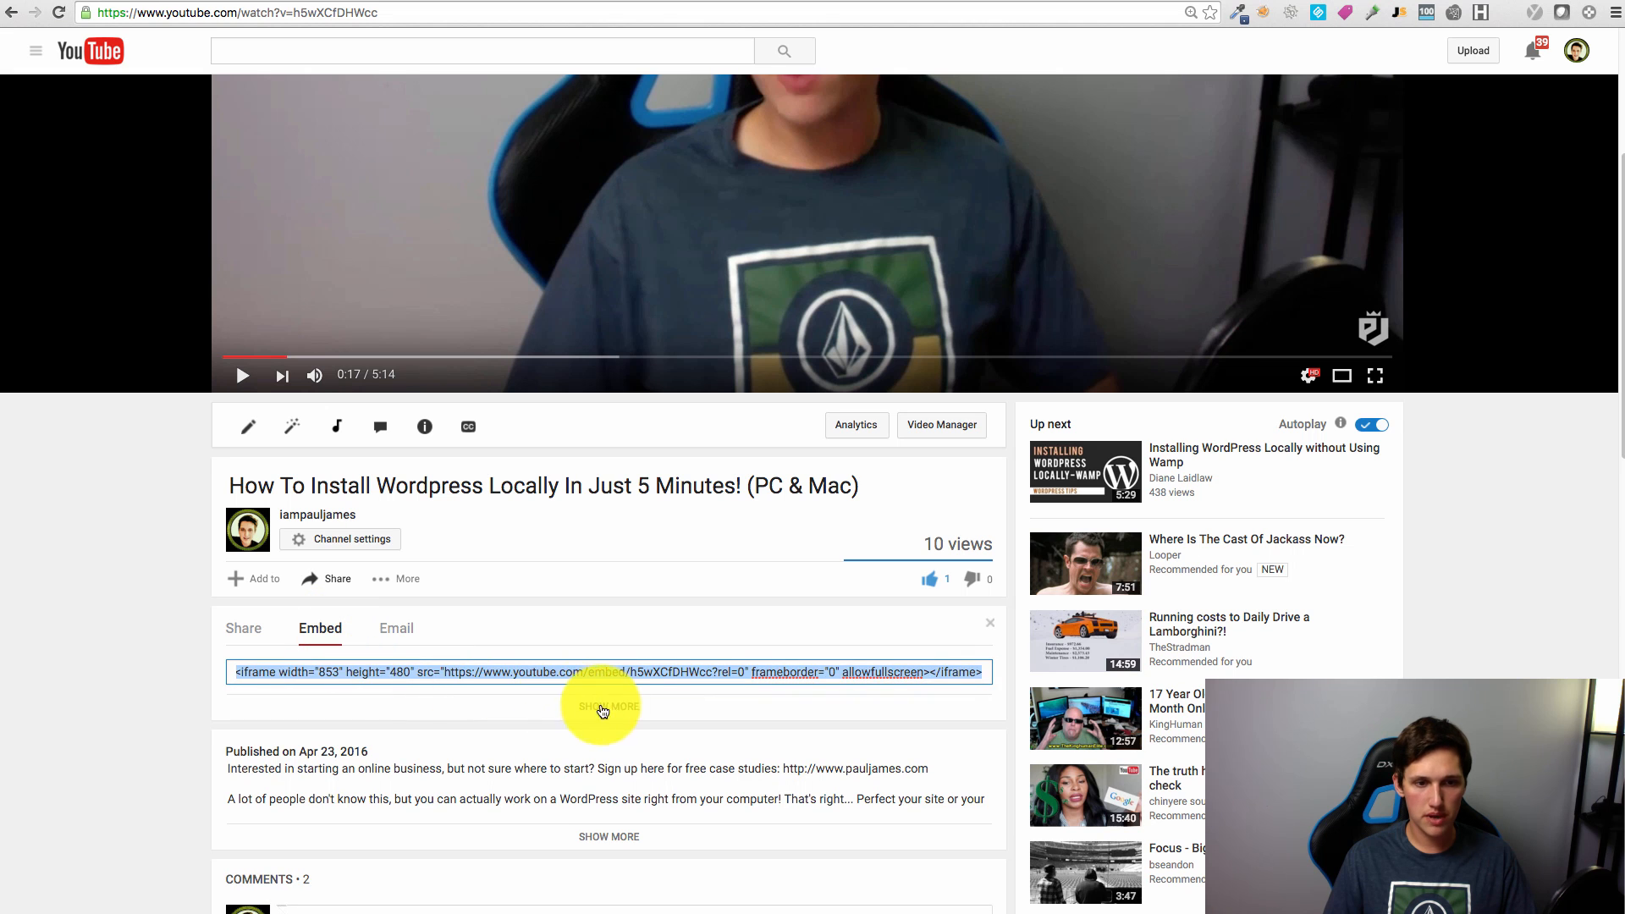
{"action": "left_click", "coordinate": [589, 709]}
{"action": "scroll", "coordinate": [609, 737], "scroll_direction": "down", "scroll_amount": 3}
{"action": "scroll", "coordinate": [1438, 1], "scroll_direction": "up", "scroll_amount": 1}
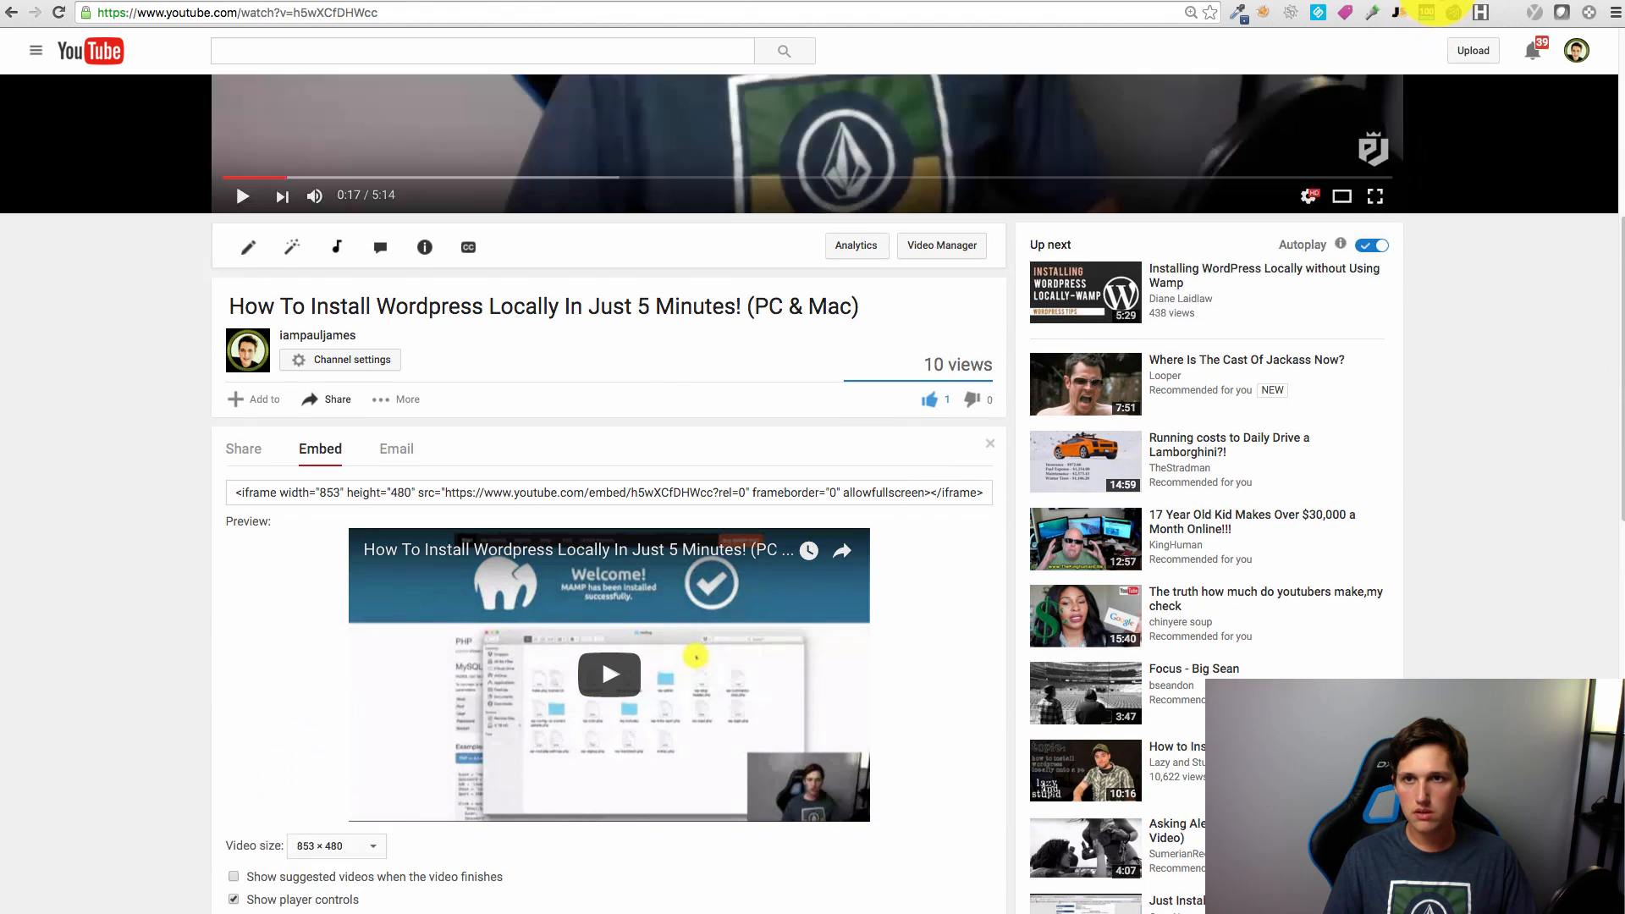
Step: Measure the width of the live site's footer area for the video
{"action": "left_click", "coordinate": [1435, 0]}
{"action": "left_click", "coordinate": [1360, 3]}
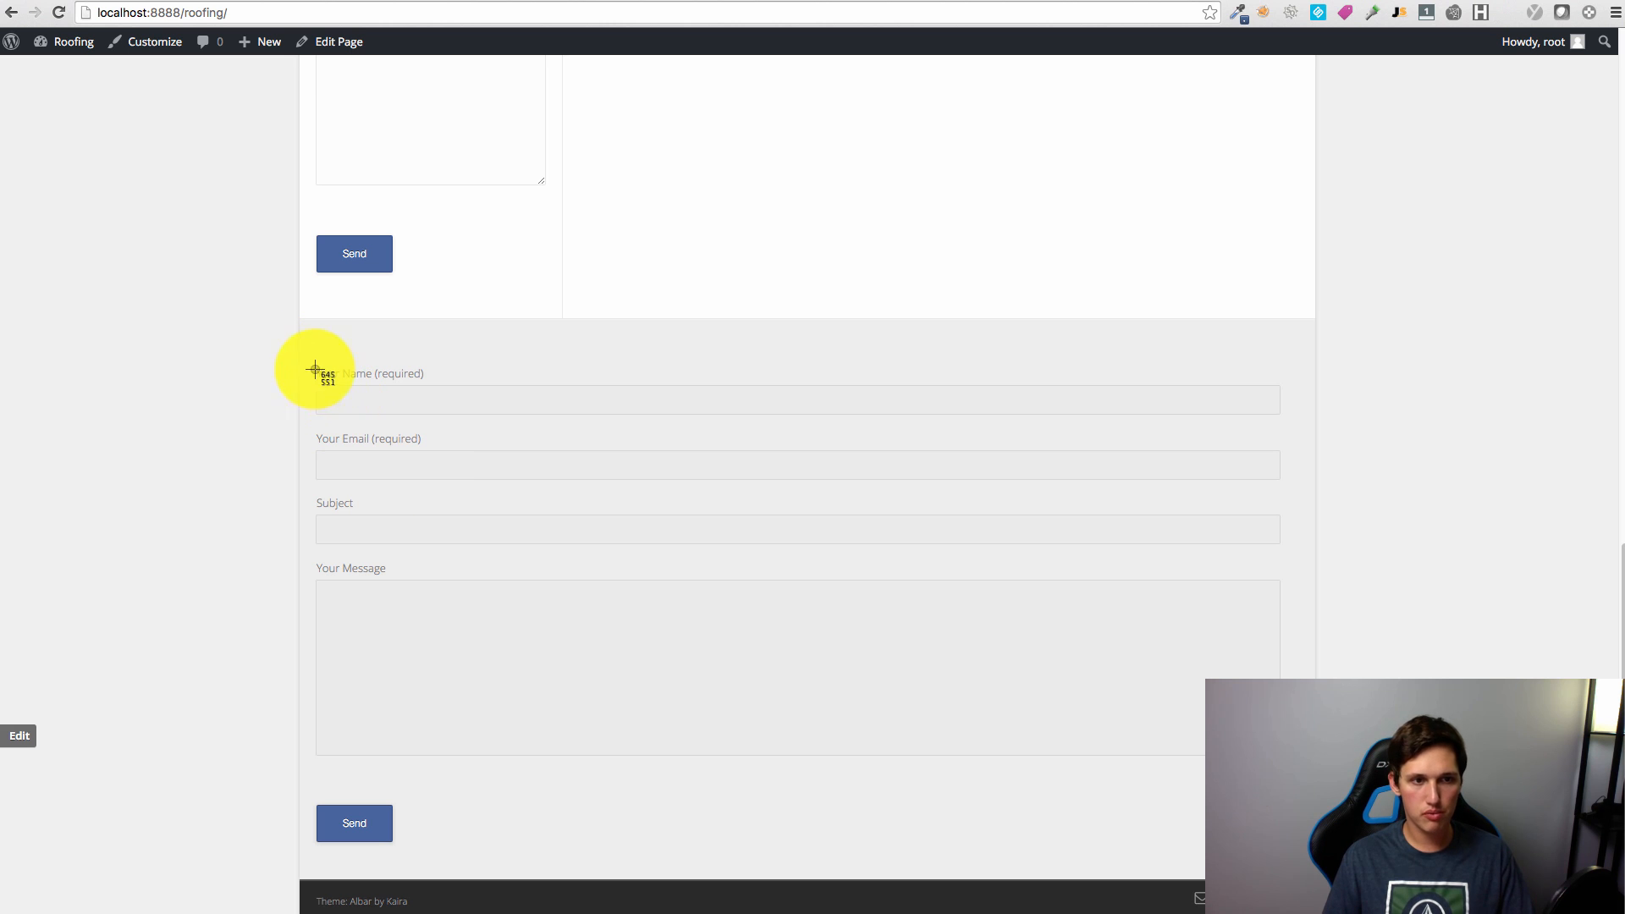
{"action": "left_click_drag", "start_coordinate": [314, 371], "coordinate": [1284, 866]}
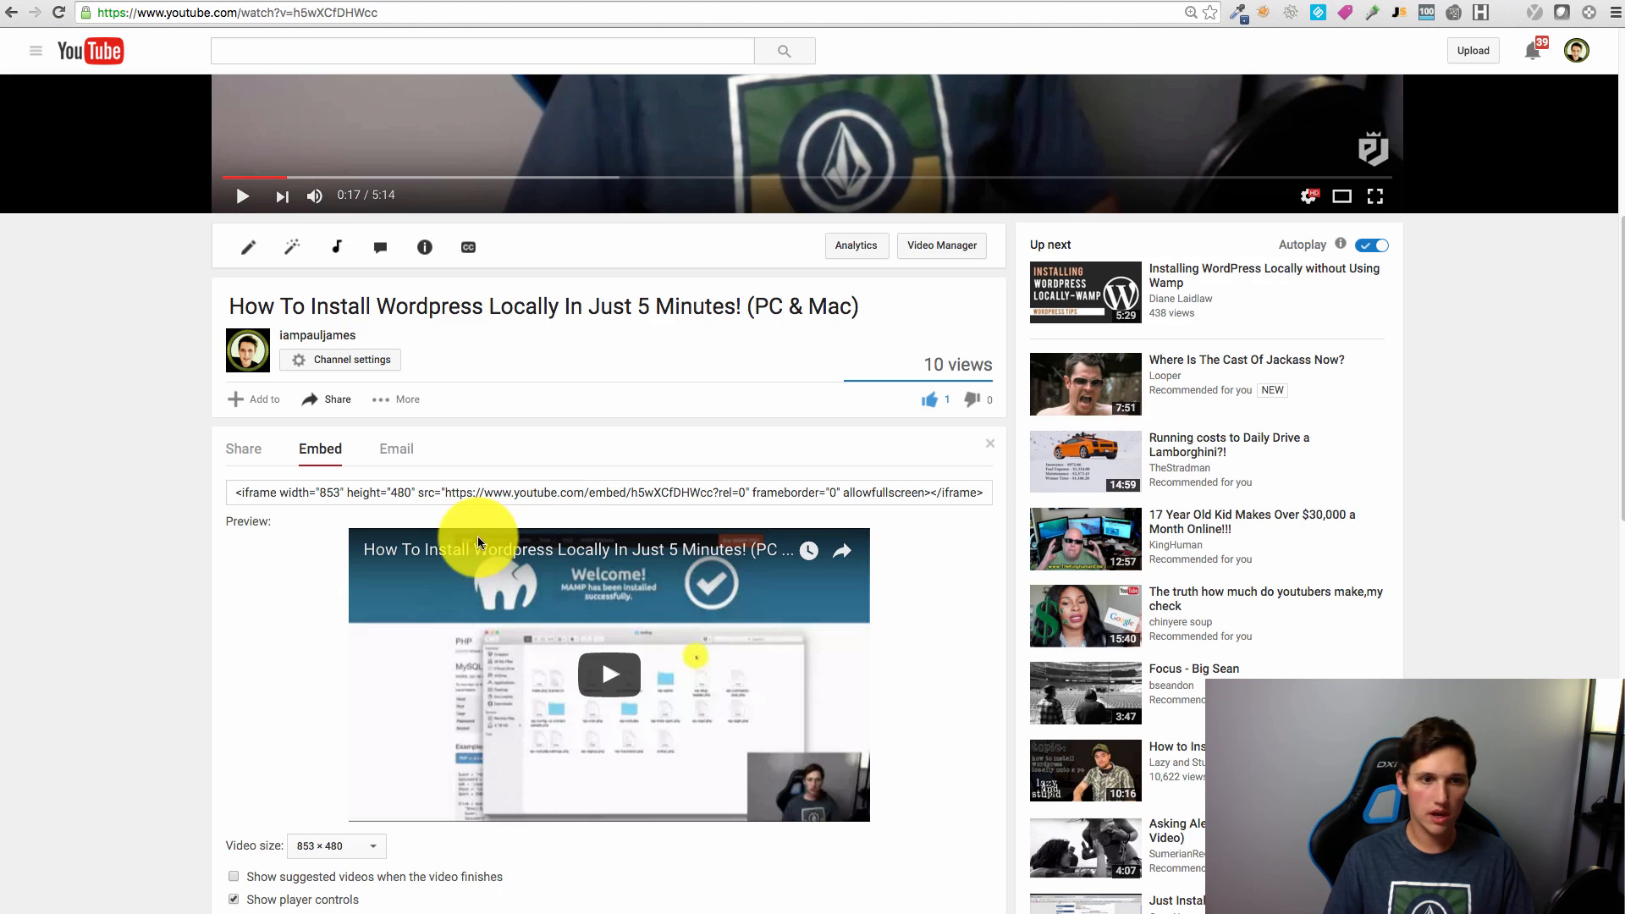
{"action": "scroll", "coordinate": [423, 601], "scroll_direction": "down", "scroll_amount": 4}
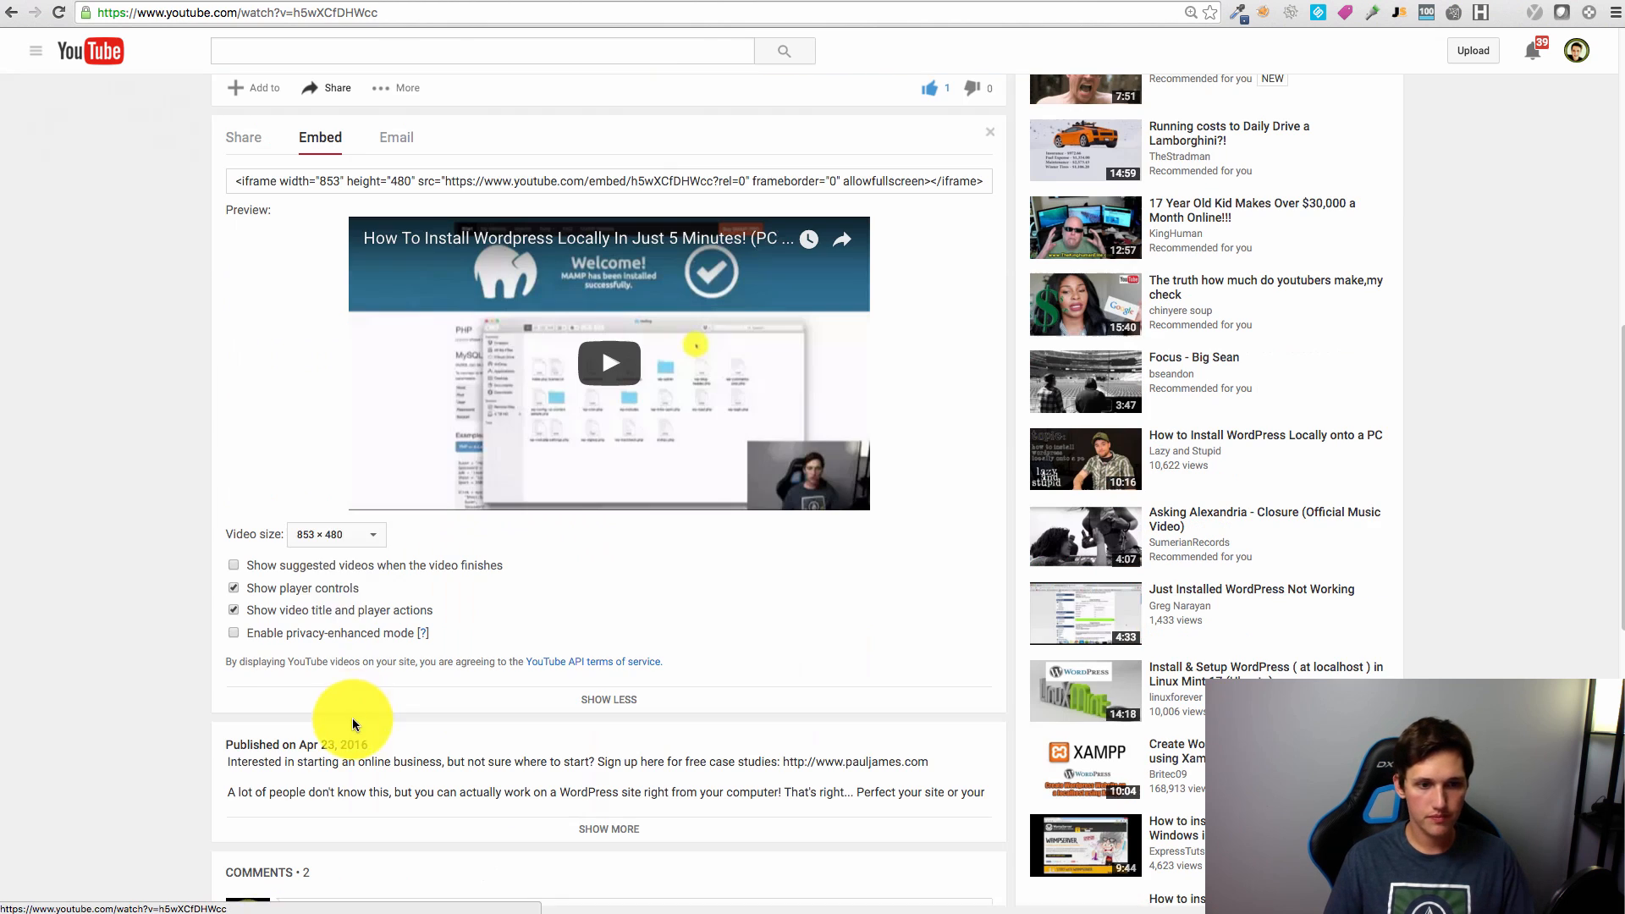
Step: Keep the YouTube video size at 853 × 480 and copy the whole embed code
{"action": "left_click", "coordinate": [343, 537]}
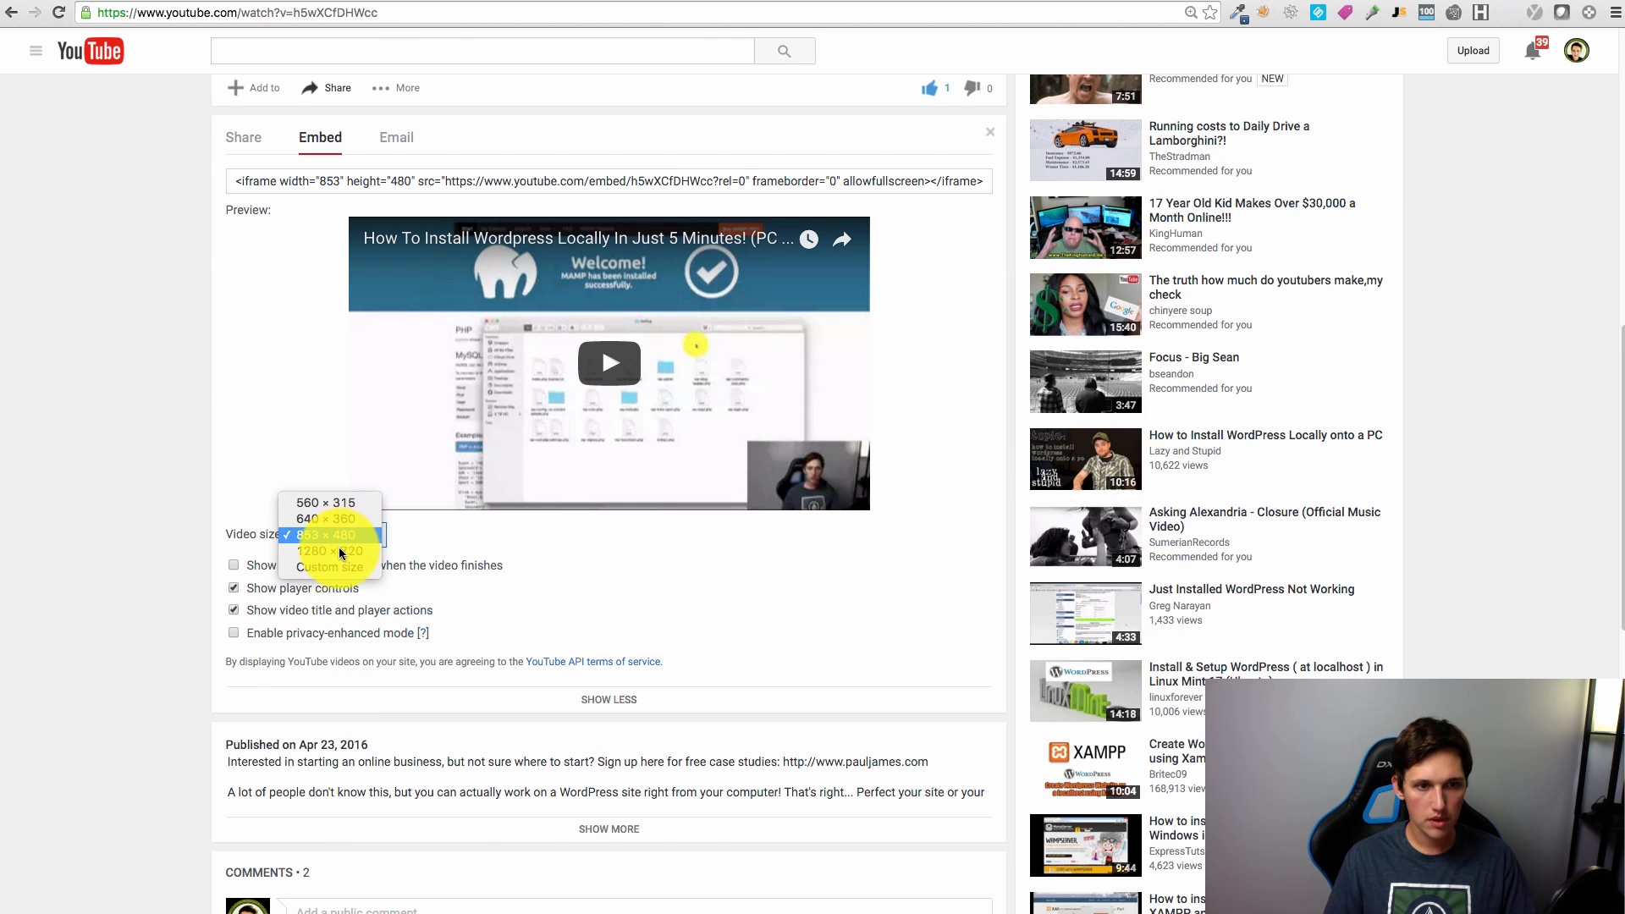
{"action": "left_click", "coordinate": [531, 178]}
{"action": "left_click", "coordinate": [531, 178]}
{"action": "key", "text": "ctrl+c"}
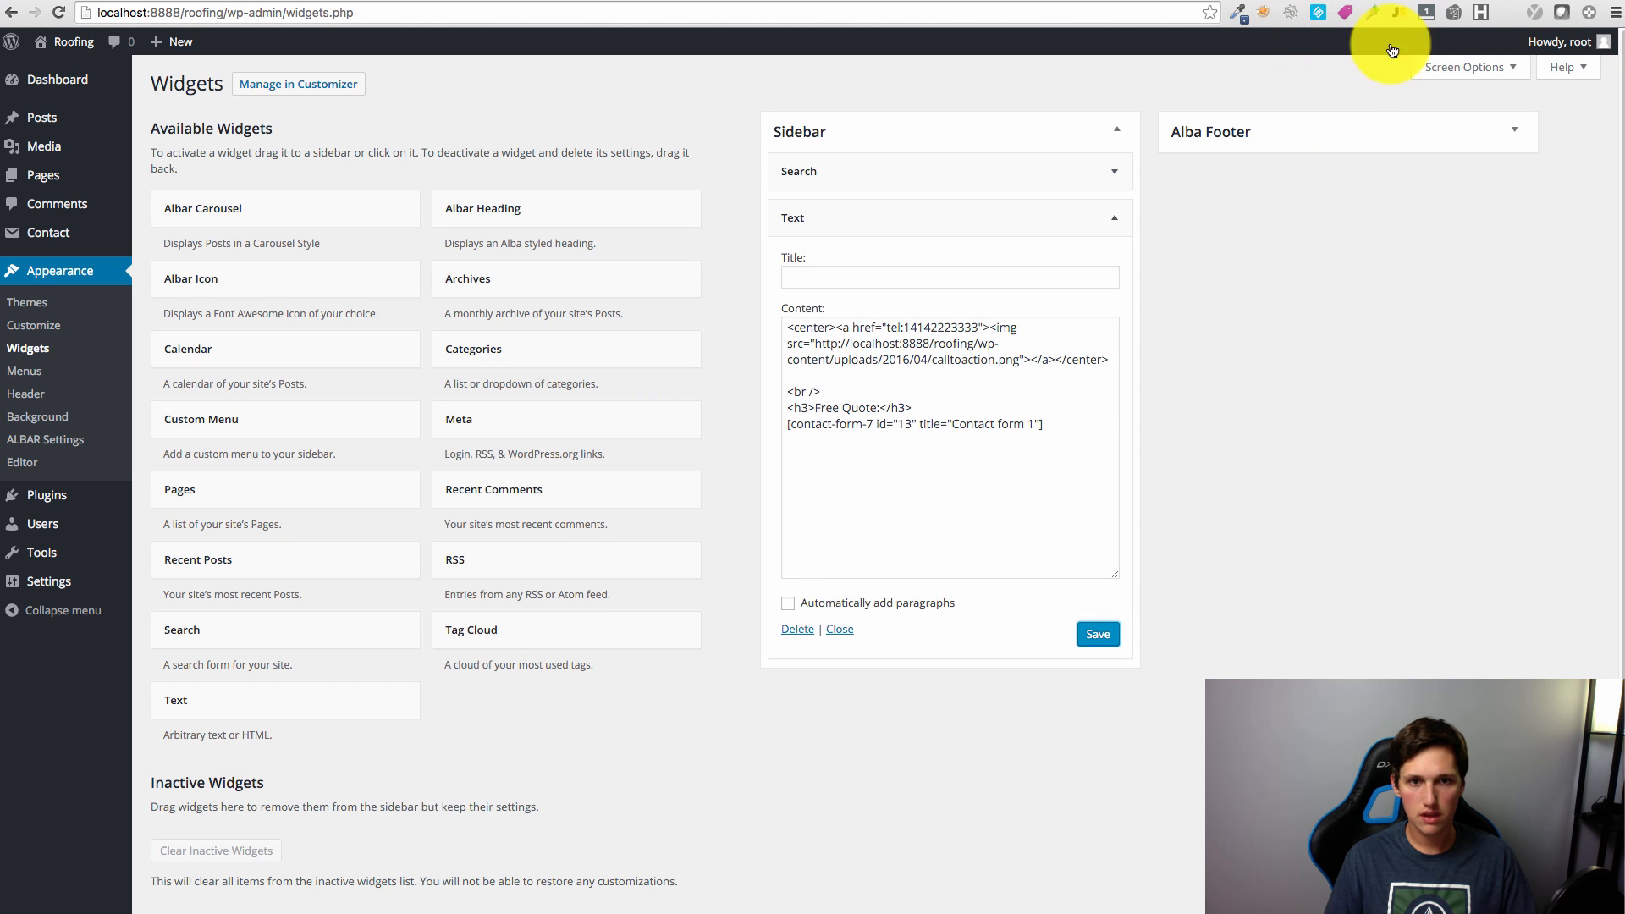
Step: Replace the Alba Footer Text widget's content with centring tags wrapping the pasted YouTube iframe
{"action": "left_click", "coordinate": [1343, 134]}
{"action": "left_click", "coordinate": [1444, 171]}
{"action": "triple_click", "coordinate": [1443, 285]}
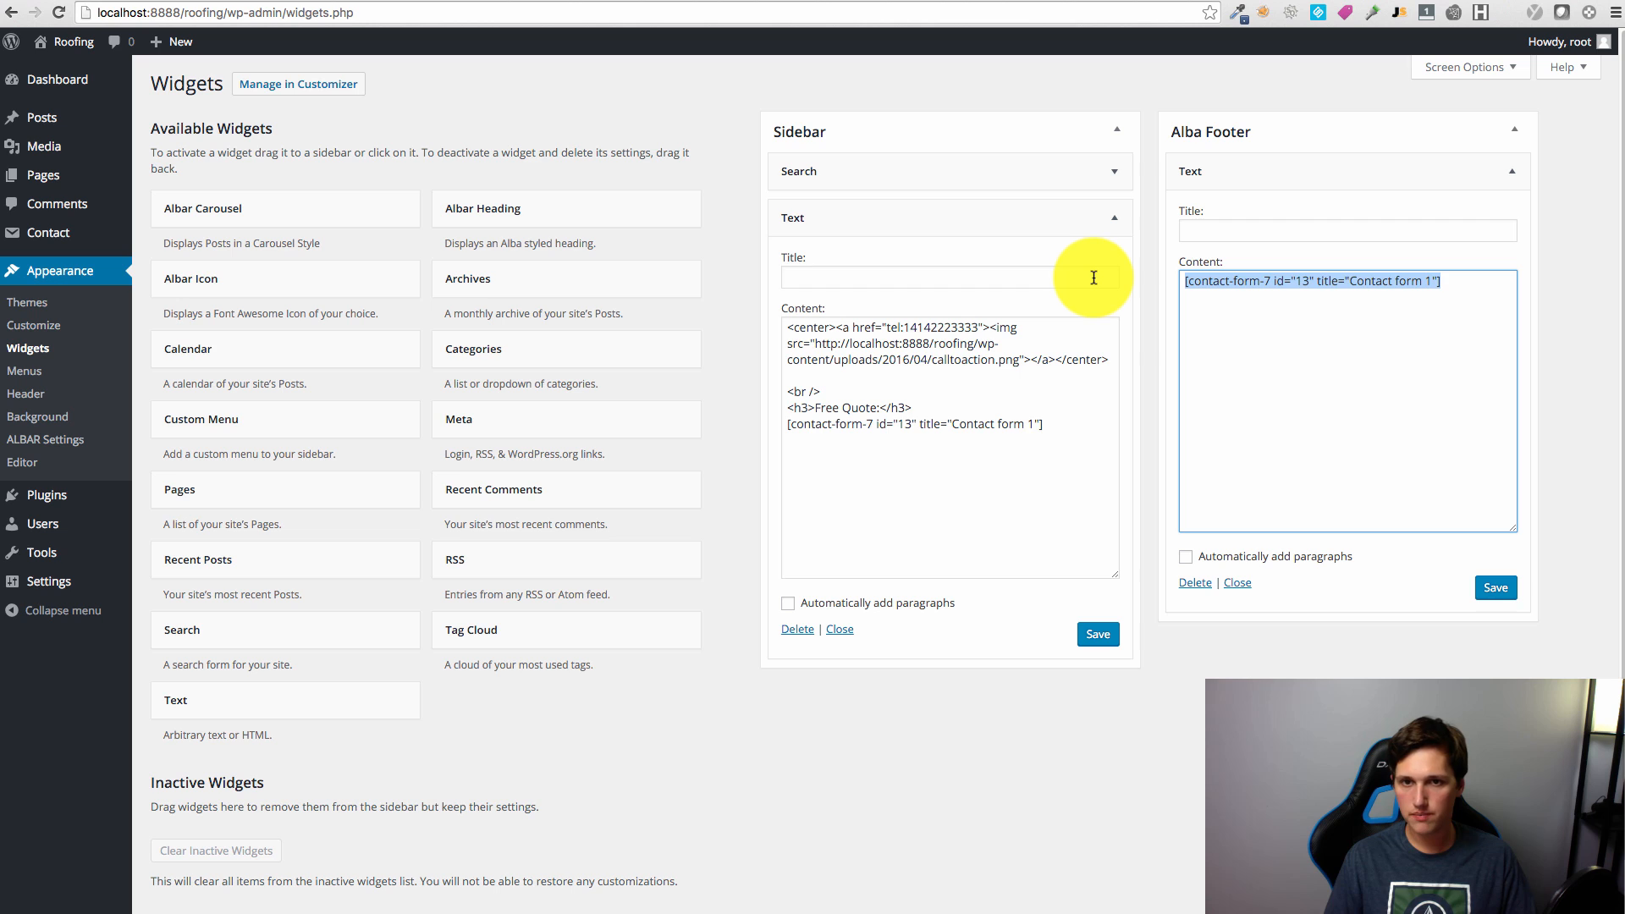
{"action": "type", "text": "<cemnter></center>"}
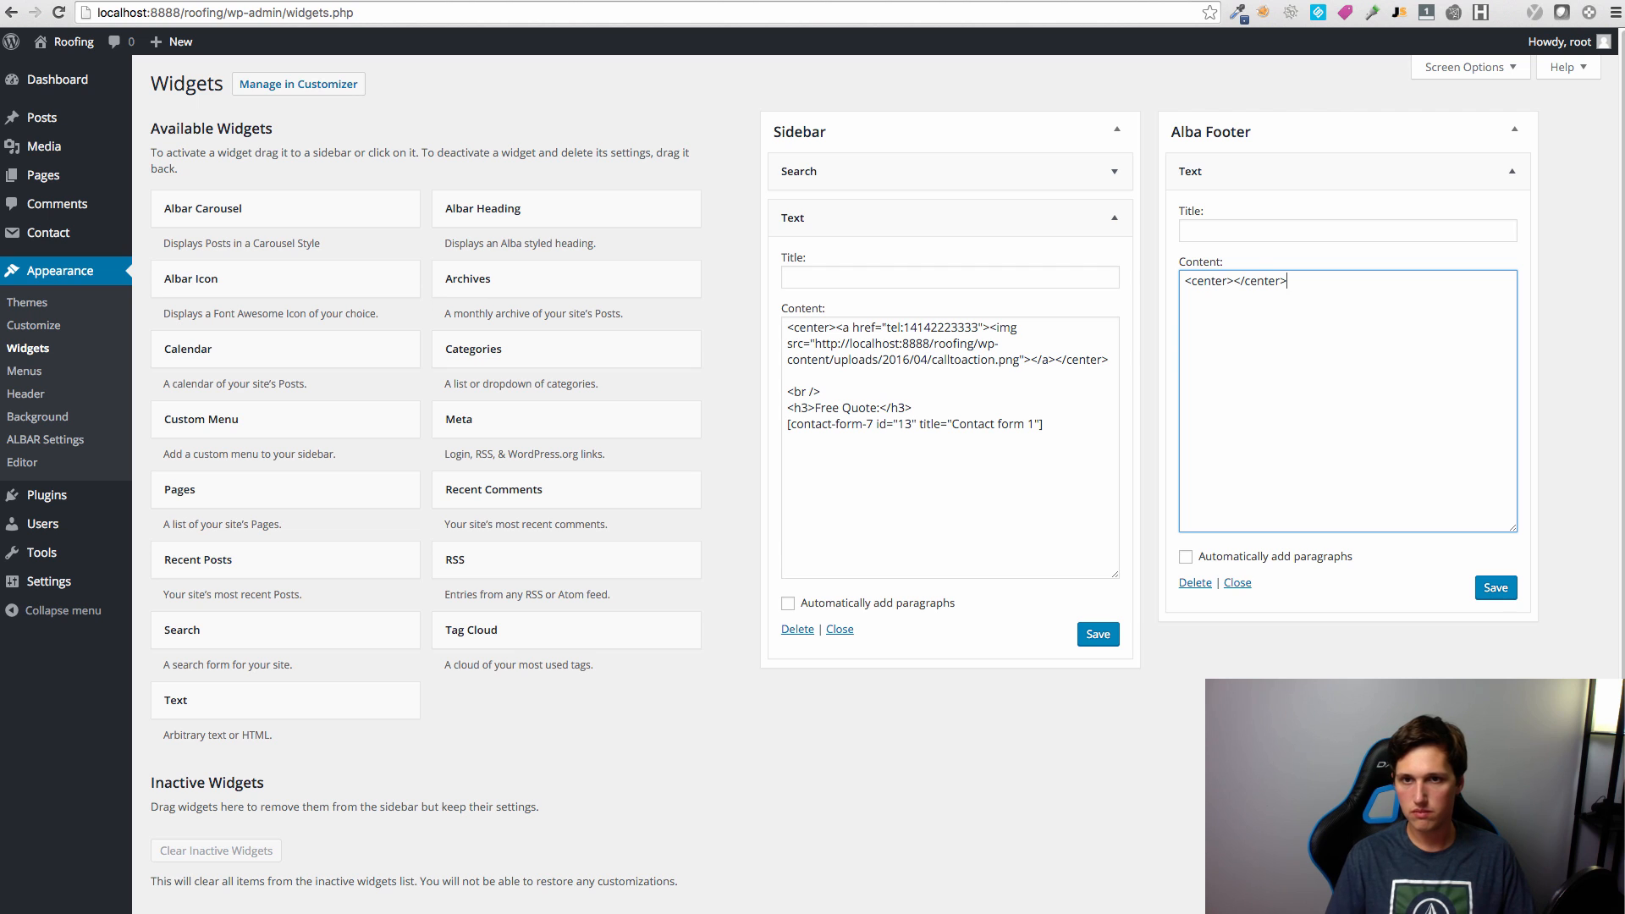
{"action": "left_click", "coordinate": [1234, 282]}
{"action": "key", "text": "ctrl+v"}
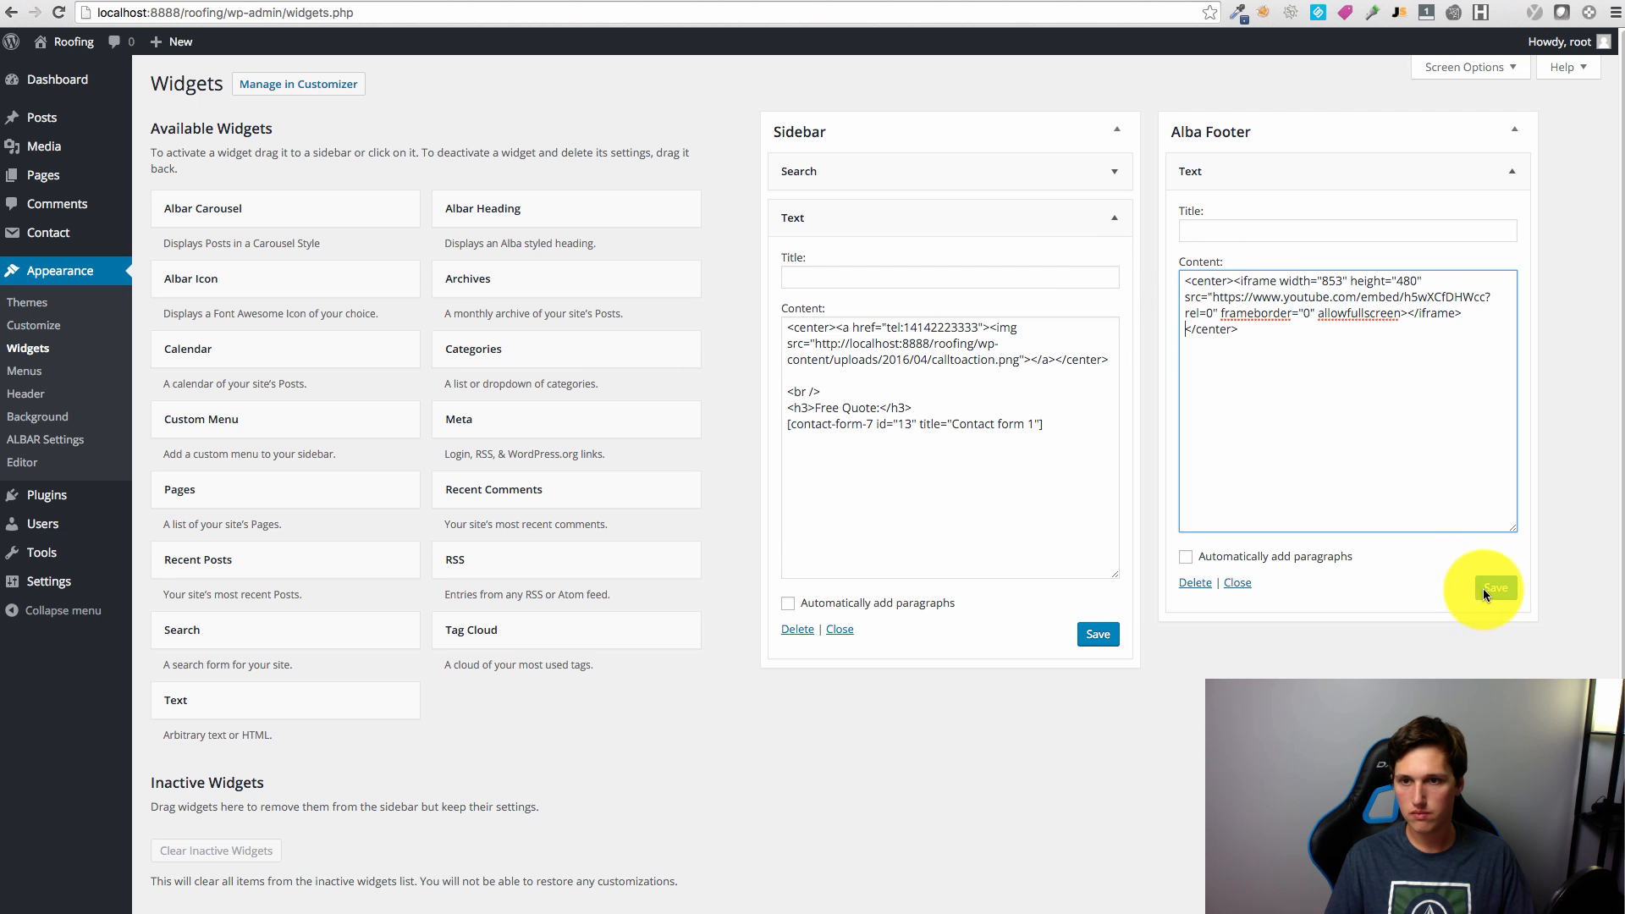
{"action": "left_click", "coordinate": [1385, 0]}
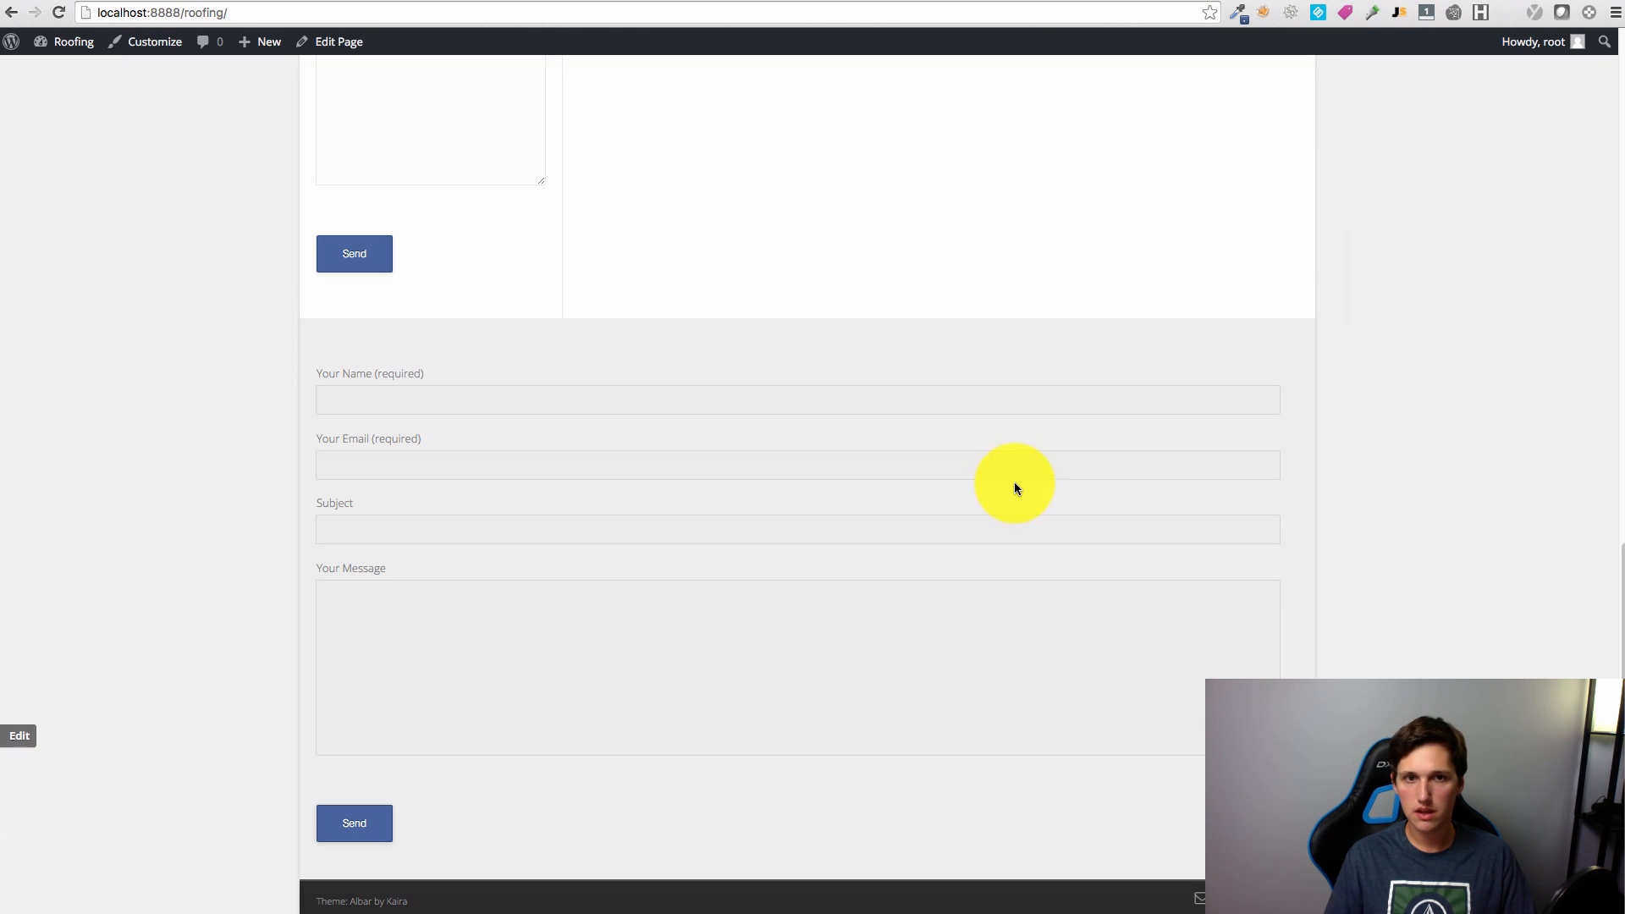
{"action": "scroll", "coordinate": [1292, 669], "scroll_direction": "down", "scroll_amount": 20}
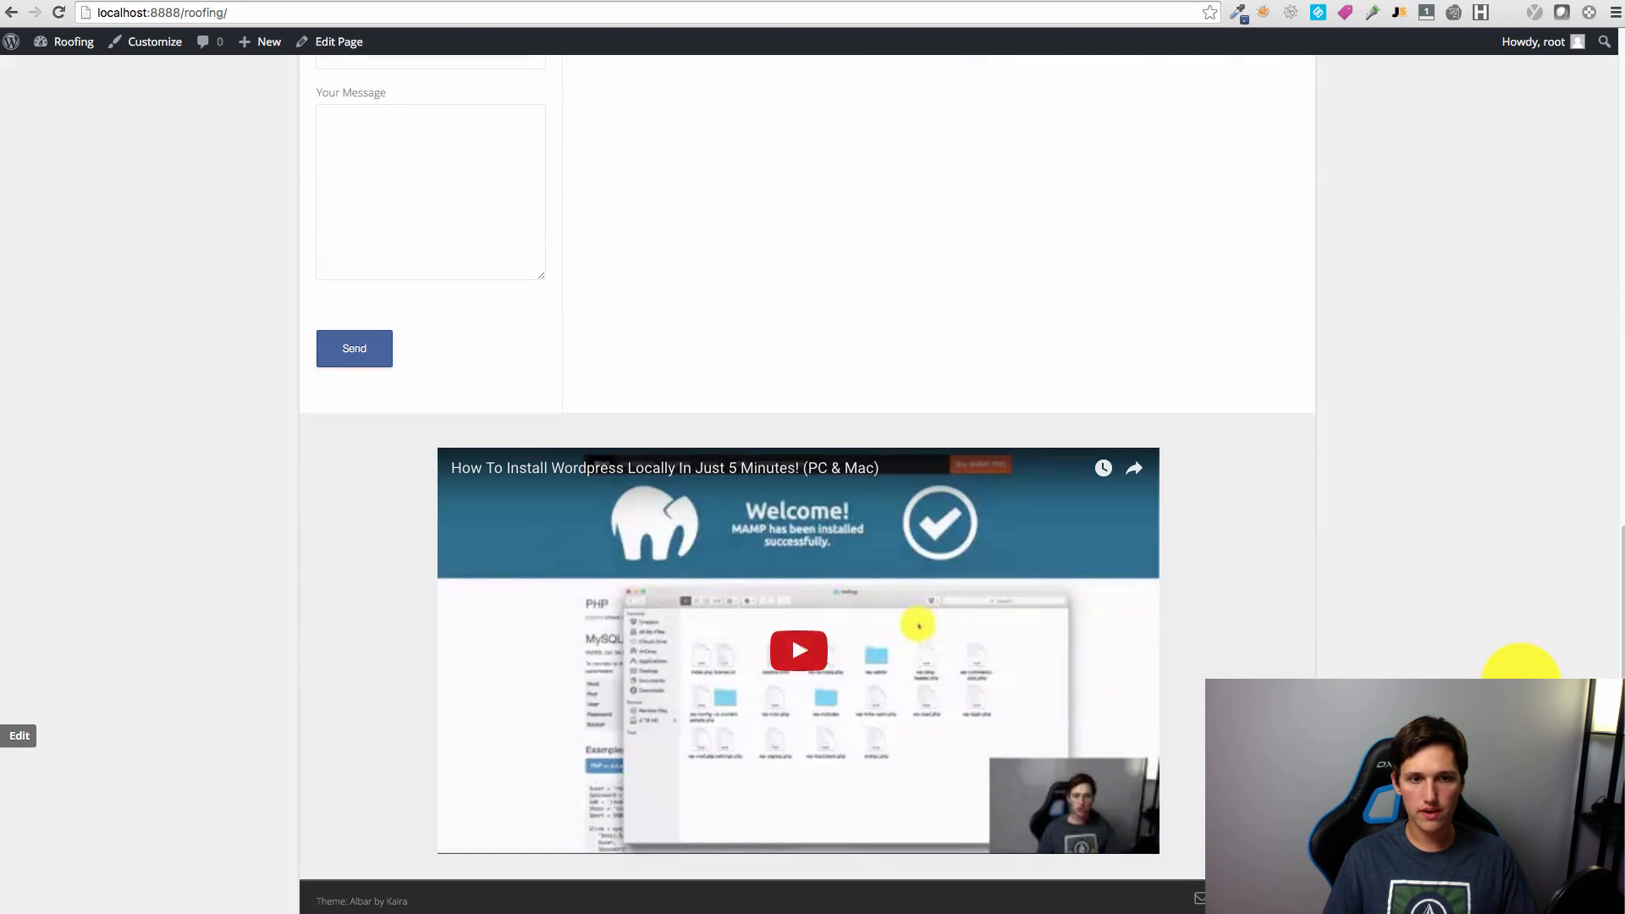
{"action": "scroll", "coordinate": [1426, 661], "scroll_direction": "up", "scroll_amount": 20}
{"action": "scroll", "coordinate": [1419, 657], "scroll_direction": "down", "scroll_amount": 20}
{"action": "scroll", "coordinate": [1255, 649], "scroll_direction": "up", "scroll_amount": 20}
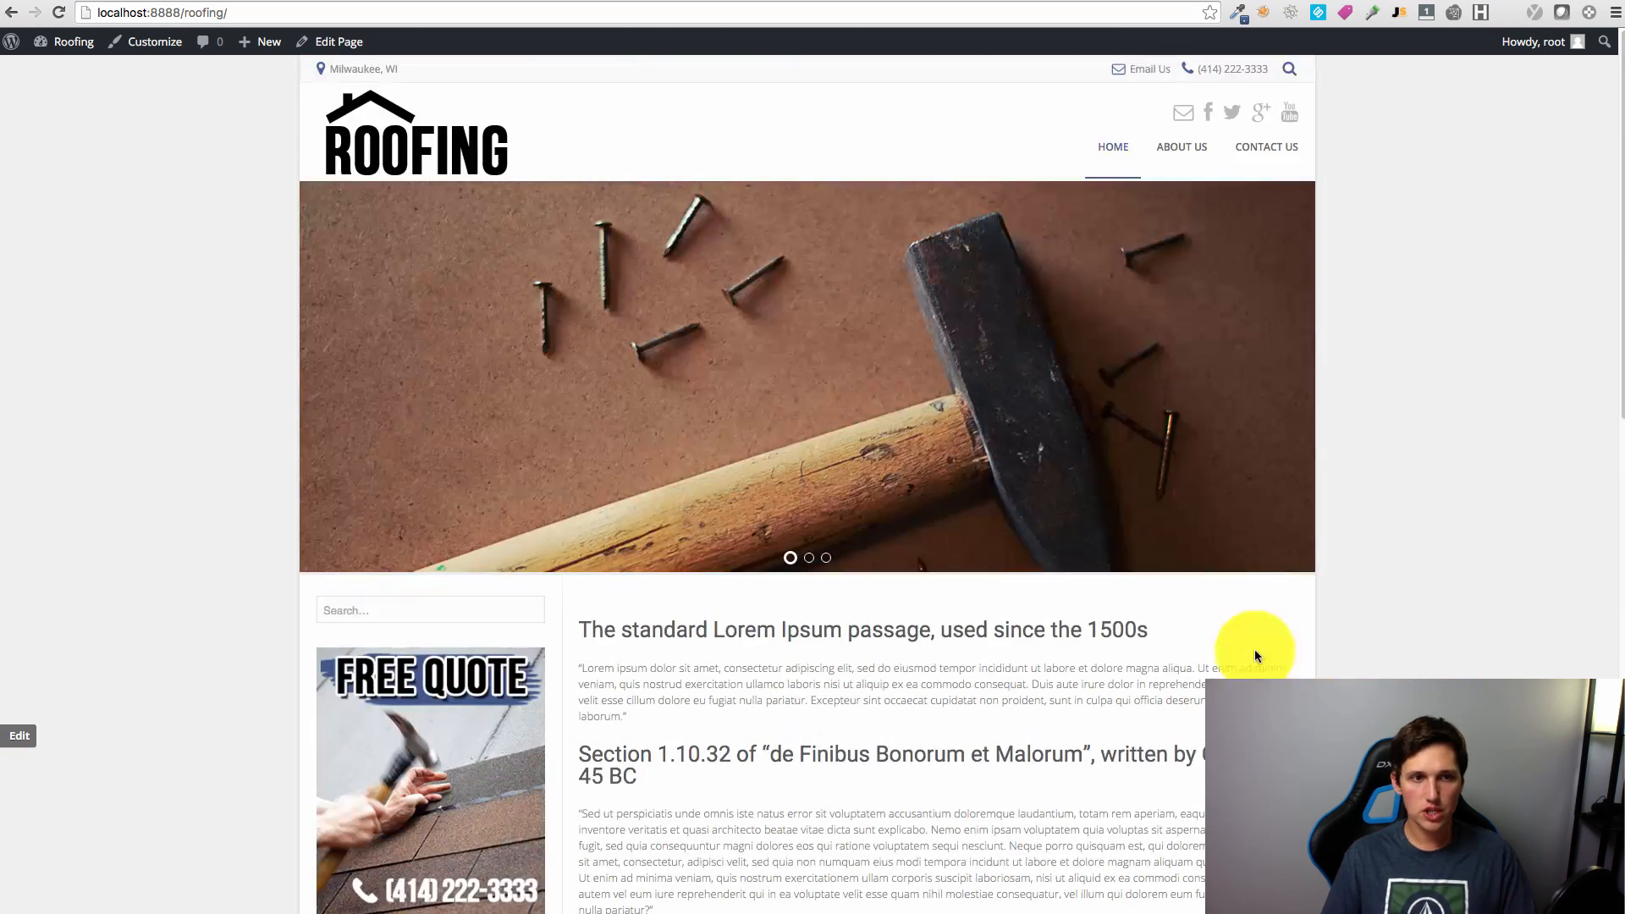
{"action": "scroll", "coordinate": [1293, 628], "scroll_direction": "down", "scroll_amount": 3}
{"action": "scroll", "coordinate": [1287, 633], "scroll_direction": "down", "scroll_amount": 15}
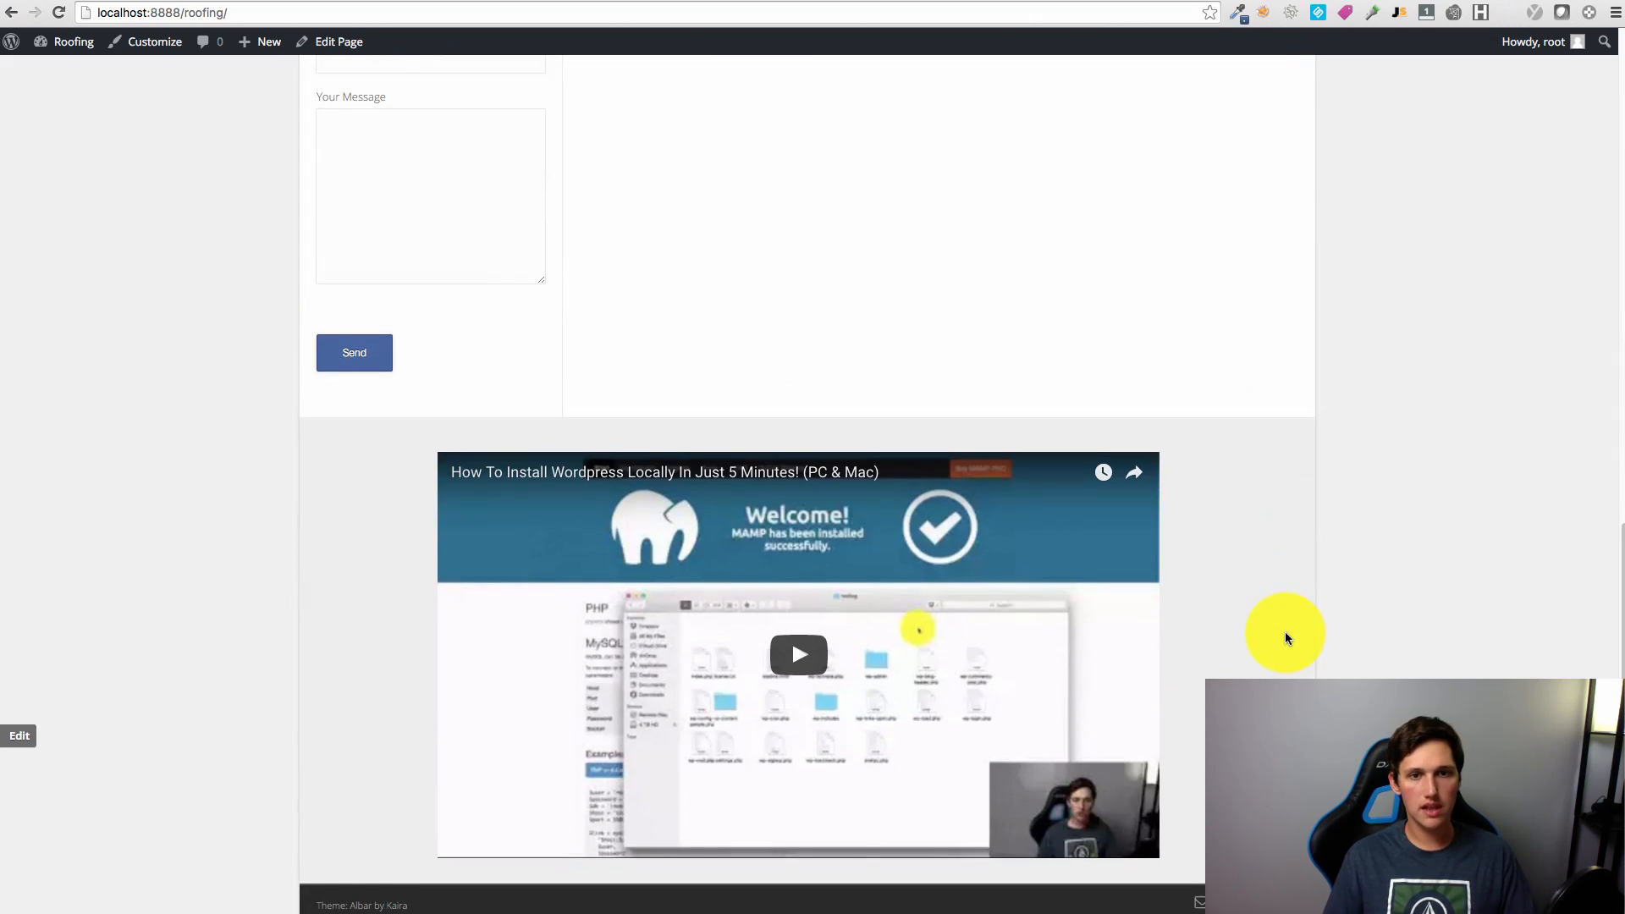
{"action": "scroll", "coordinate": [1286, 634], "scroll_direction": "up", "scroll_amount": 5}
{"action": "scroll", "coordinate": [1285, 631], "scroll_direction": "up", "scroll_amount": 10}
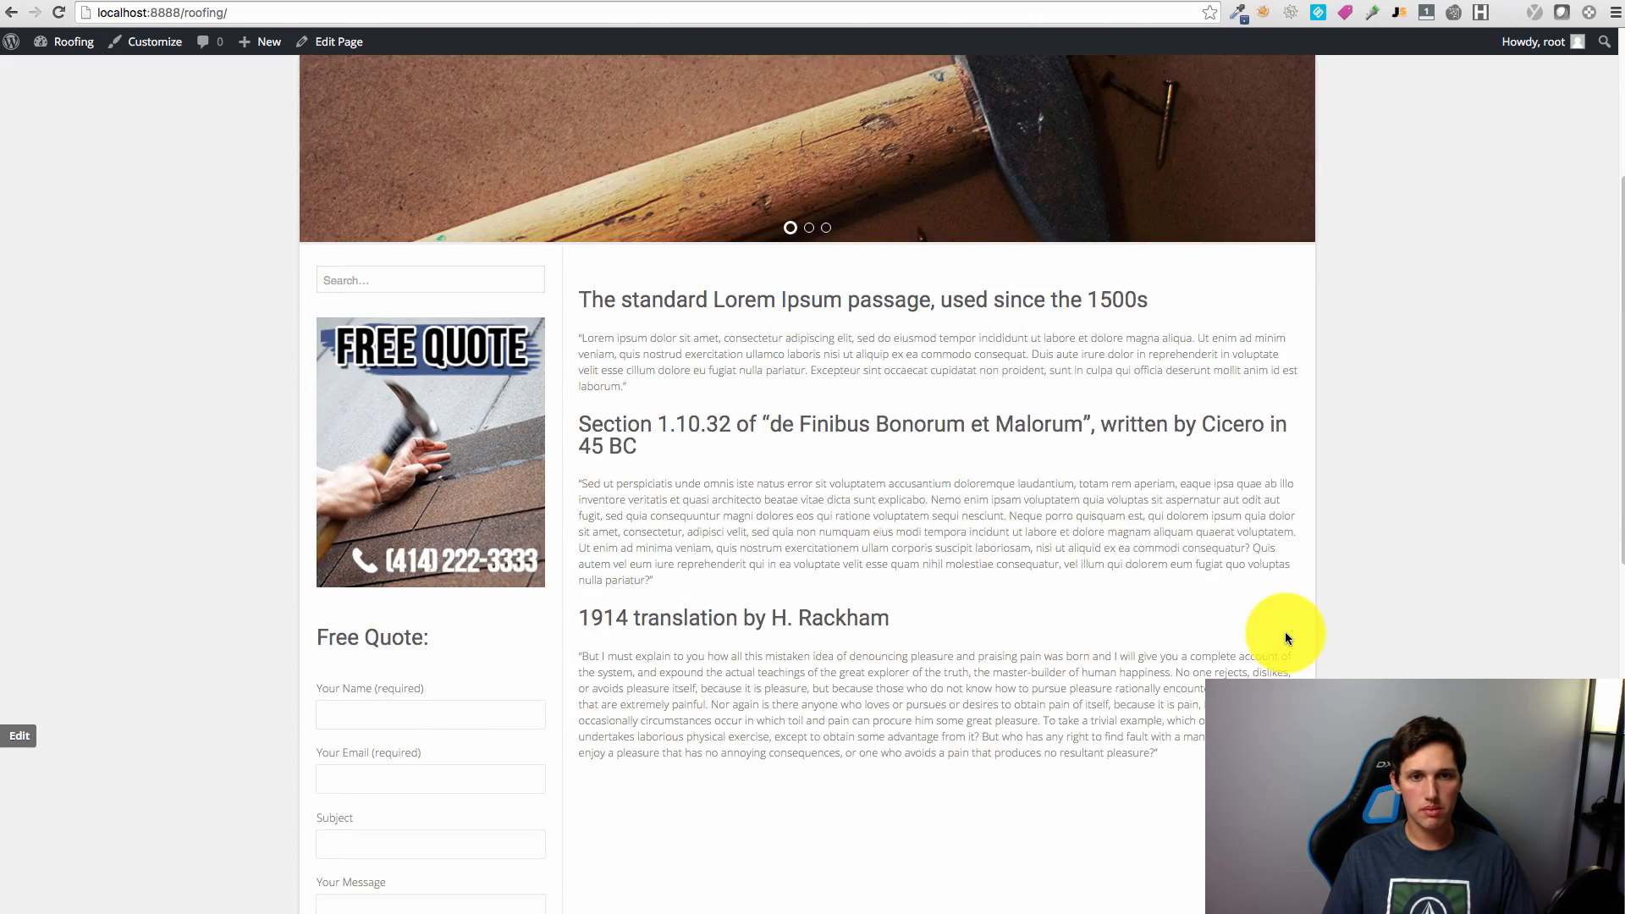
{"action": "scroll", "coordinate": [1278, 530], "scroll_direction": "down", "scroll_amount": 15}
{"action": "scroll", "coordinate": [973, 464], "scroll_direction": "up", "scroll_amount": 2}
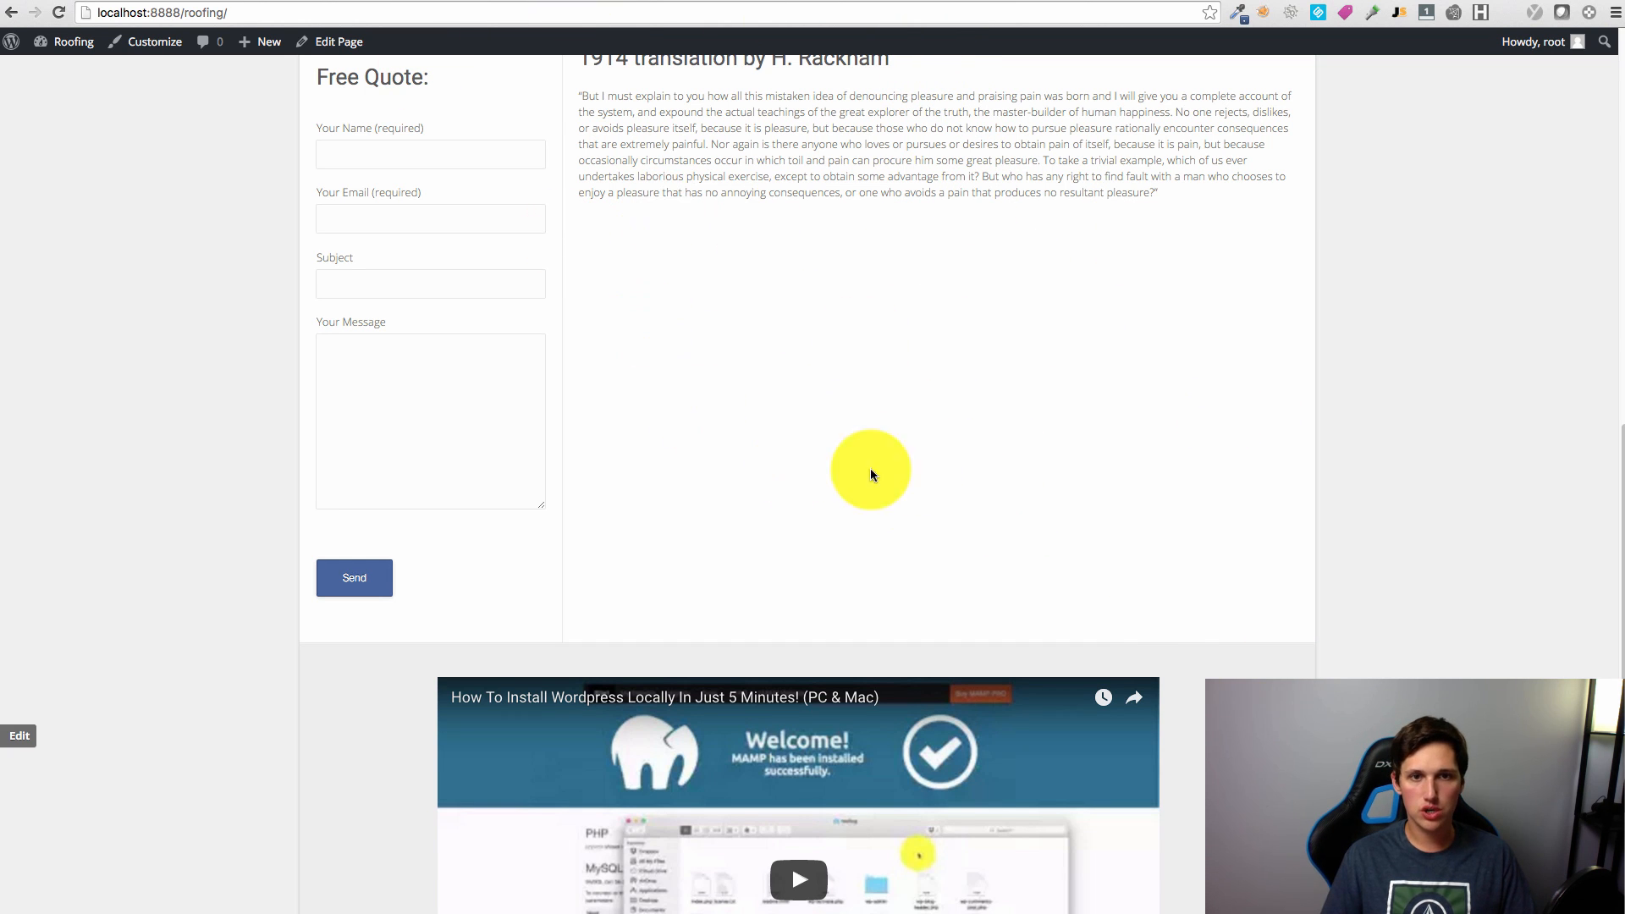
{"action": "scroll", "coordinate": [1160, 639], "scroll_direction": "up", "scroll_amount": 7}
{"action": "scroll", "coordinate": [849, 646], "scroll_direction": "up", "scroll_amount": 4}
{"action": "scroll", "coordinate": [987, 313], "scroll_direction": "down", "scroll_amount": 10}
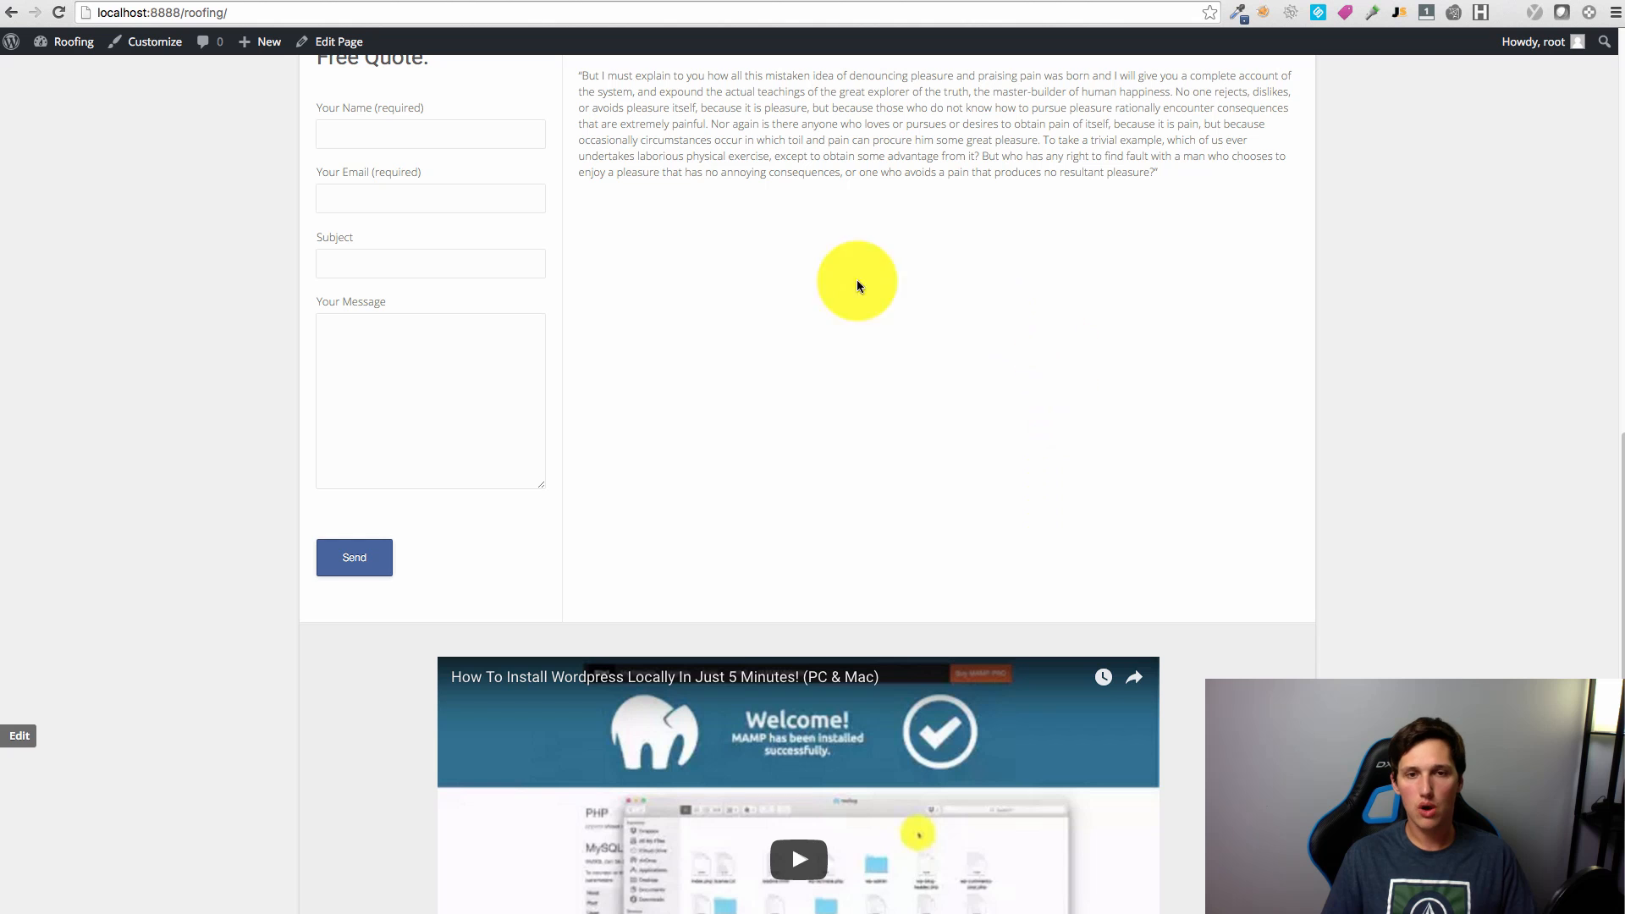
{"action": "scroll", "coordinate": [1043, 299], "scroll_direction": "down", "scroll_amount": 1}
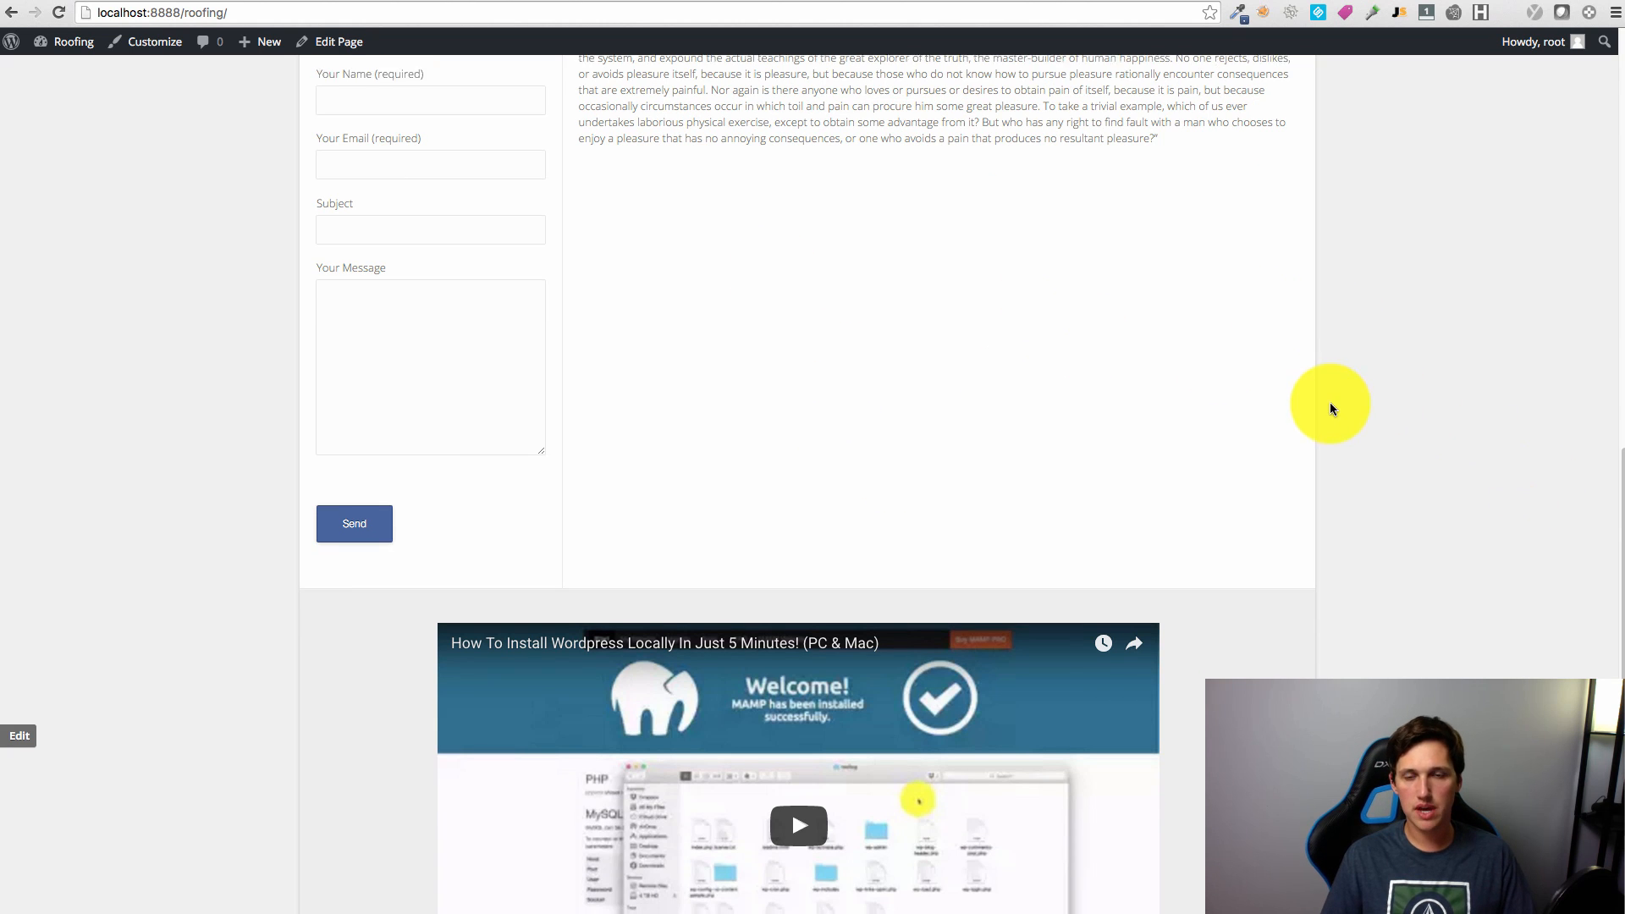
{"action": "scroll", "coordinate": [1397, 457], "scroll_direction": "down", "scroll_amount": 2}
{"action": "scroll", "coordinate": [1431, 490], "scroll_direction": "up", "scroll_amount": 13}
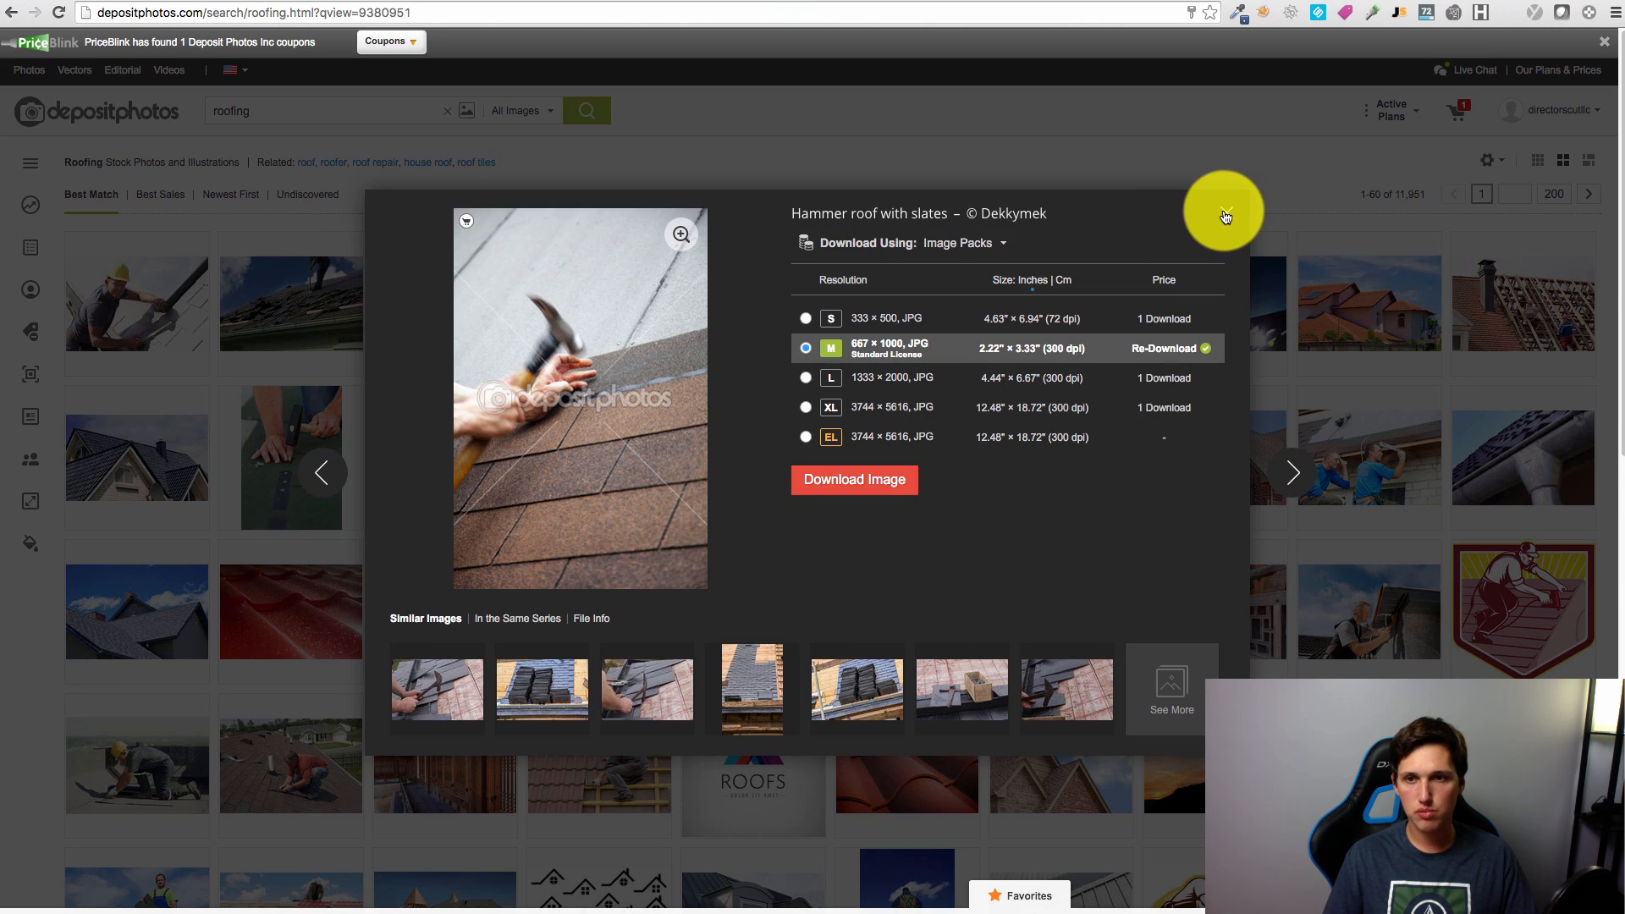
Step: Return to the admin area and open the Home page from the pages list for editing
{"action": "left_click", "coordinate": [1225, 214]}
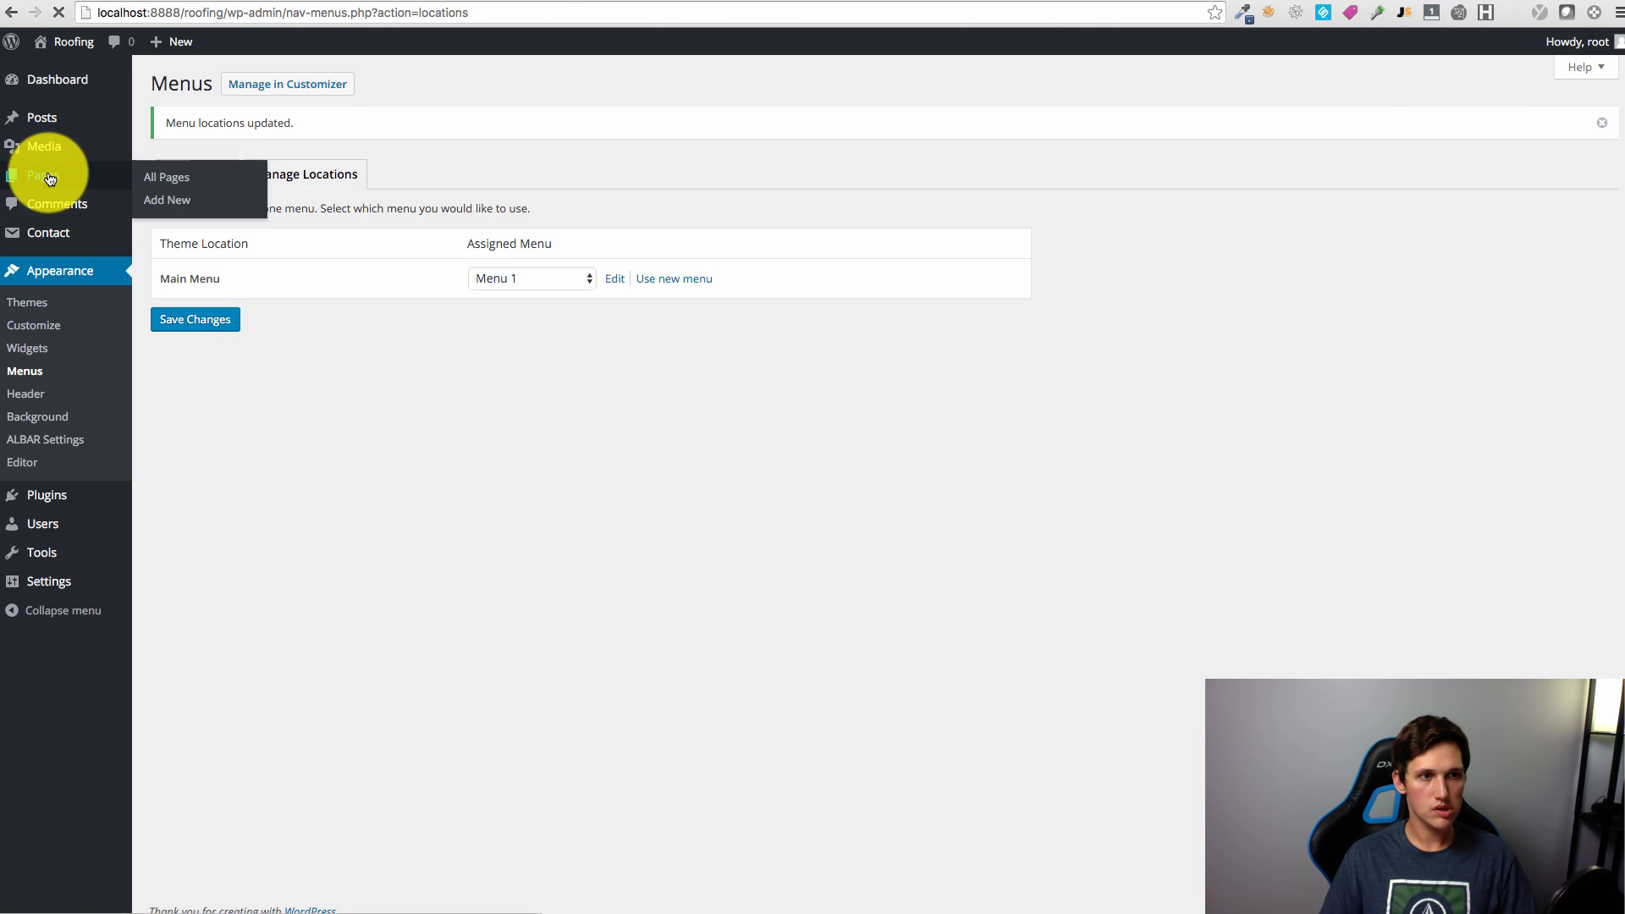
{"action": "left_click", "coordinate": [43, 175]}
{"action": "left_click", "coordinate": [195, 327]}
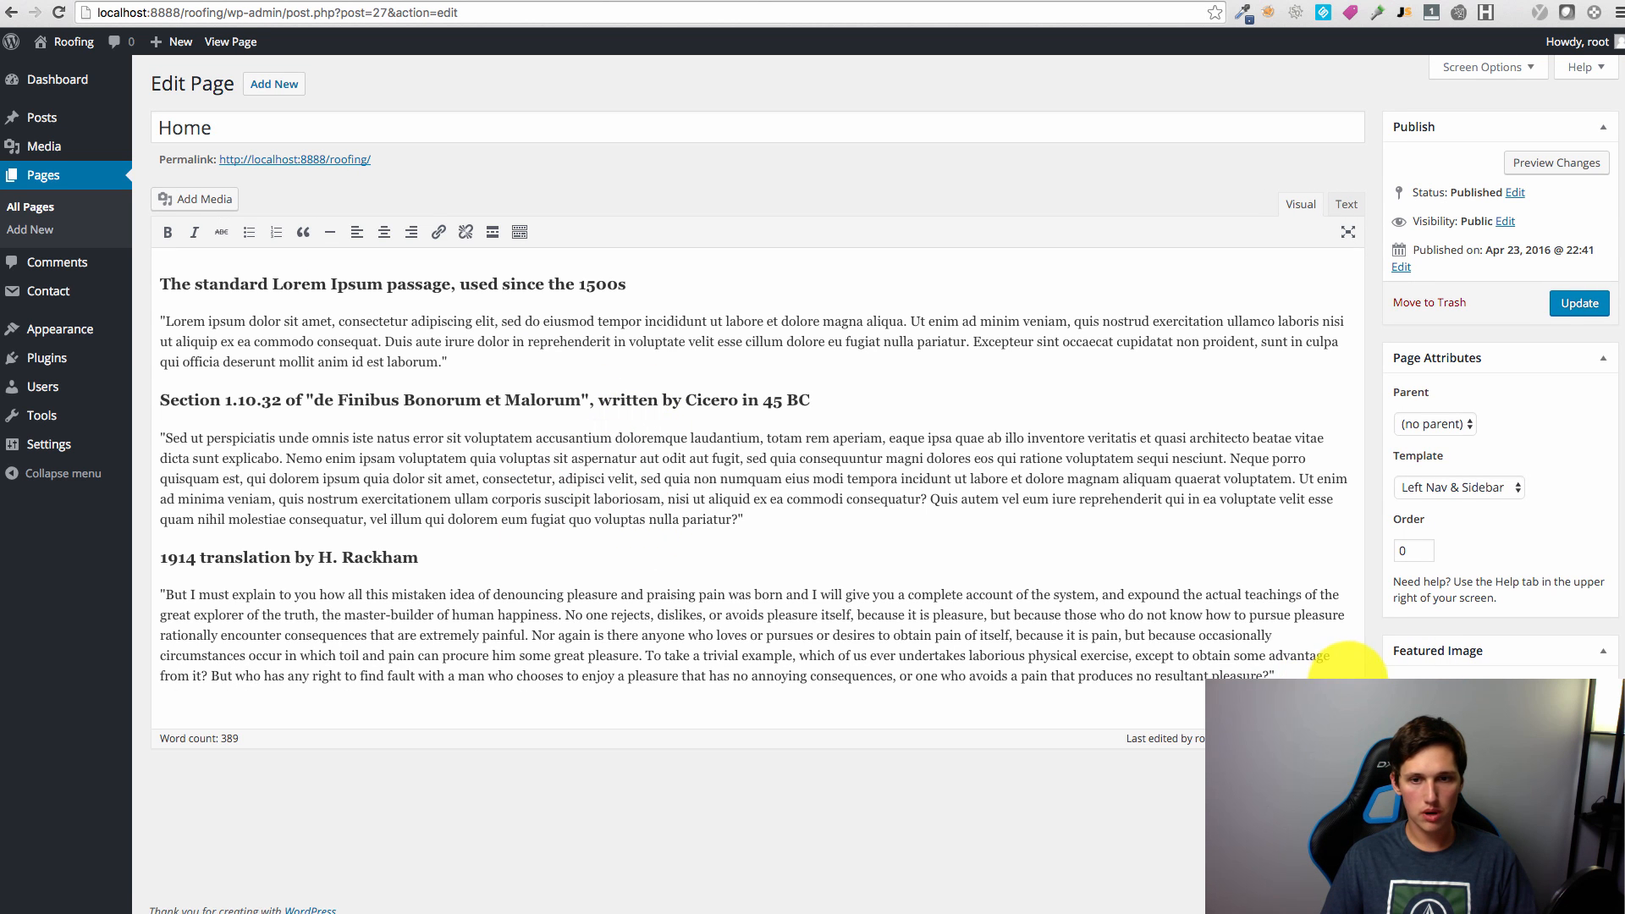
Step: Put the insertion point after the Home page's last paragraph and bring up the media library
{"action": "left_click", "coordinate": [1310, 675]}
{"action": "key", "text": "Return"}
{"action": "key", "text": "Return"}
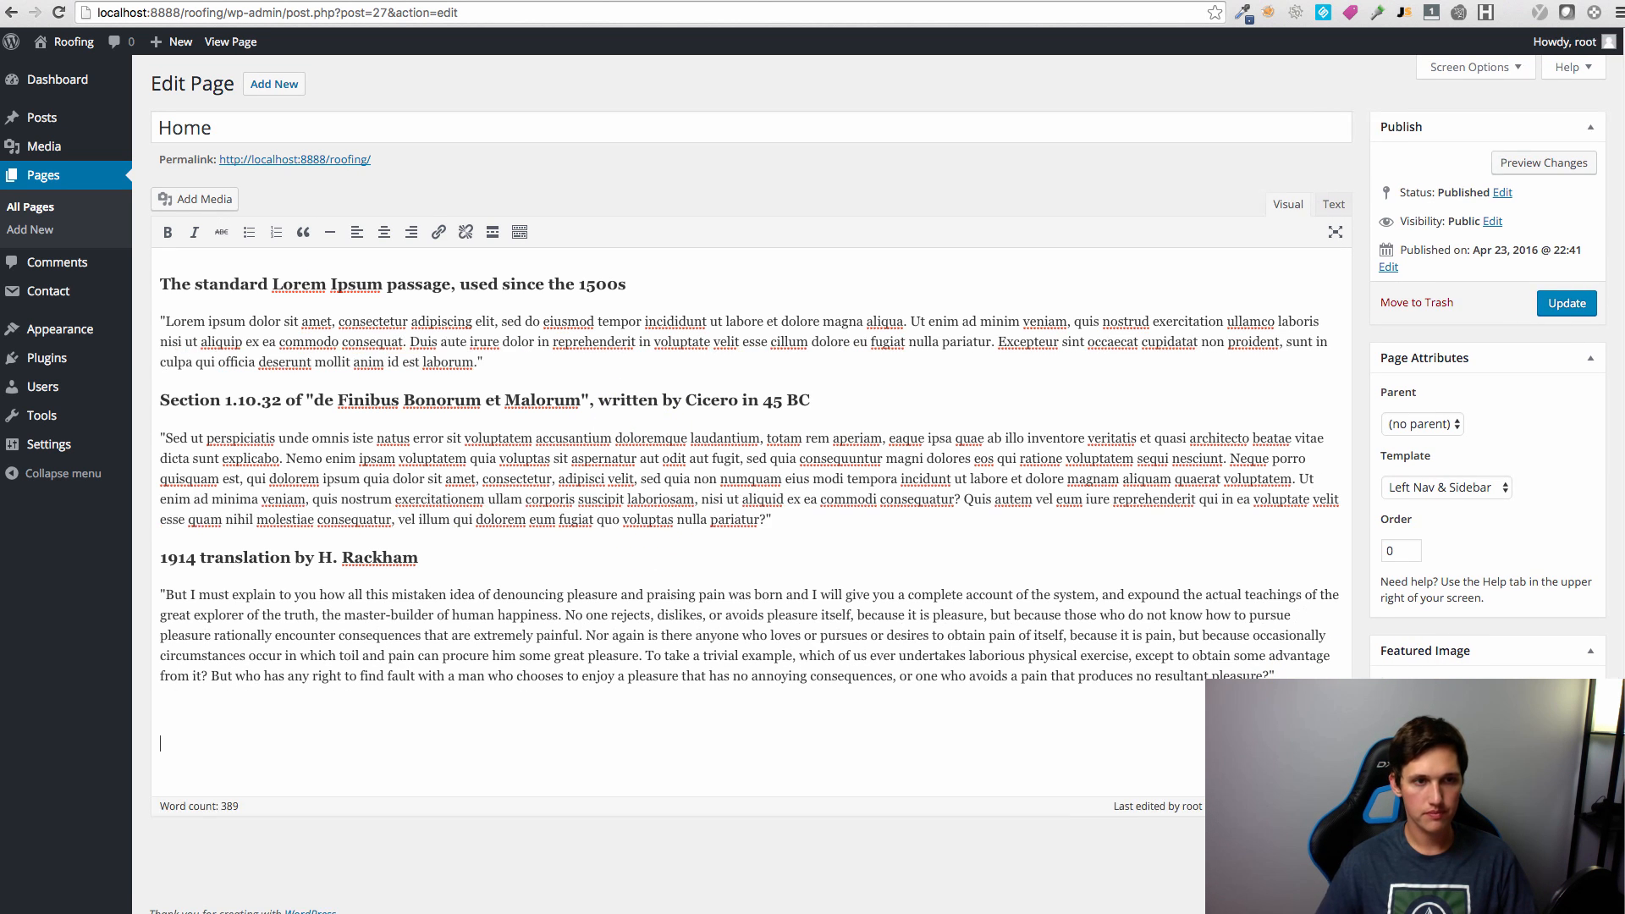
{"action": "key", "text": "BackSpace"}
{"action": "left_click", "coordinate": [234, 205]}
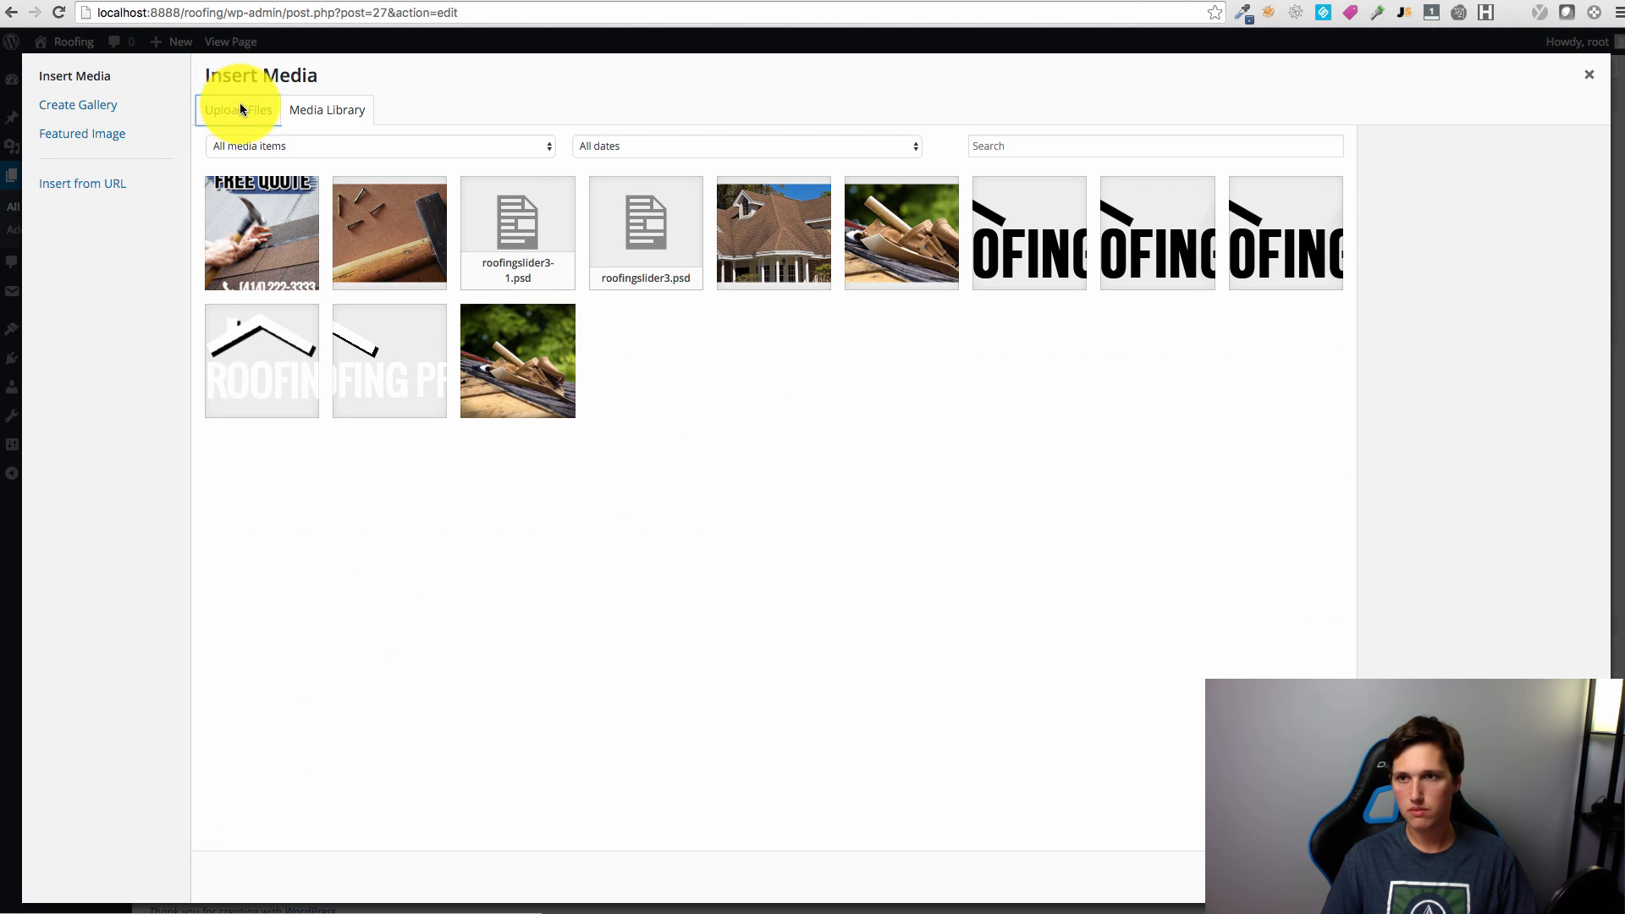
Step: Upload bottompic.png and insert it into the Home page at Full Size
{"action": "left_click", "coordinate": [240, 107]}
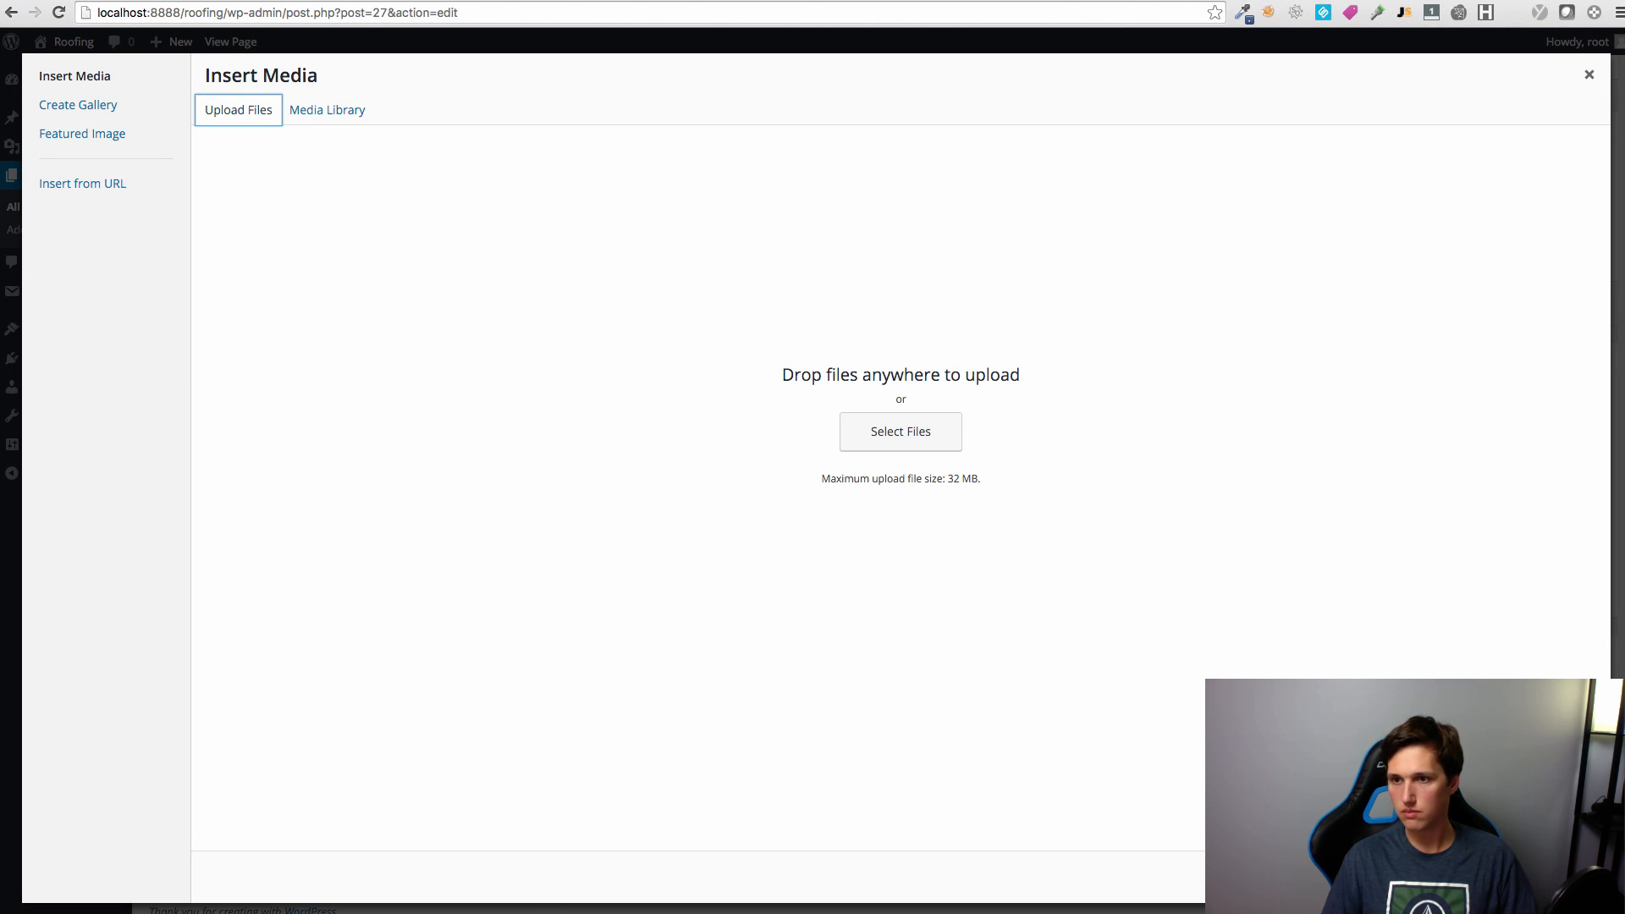
{"action": "left_click_drag", "start_coordinate": [1621, 503], "coordinate": [1066, 508]}
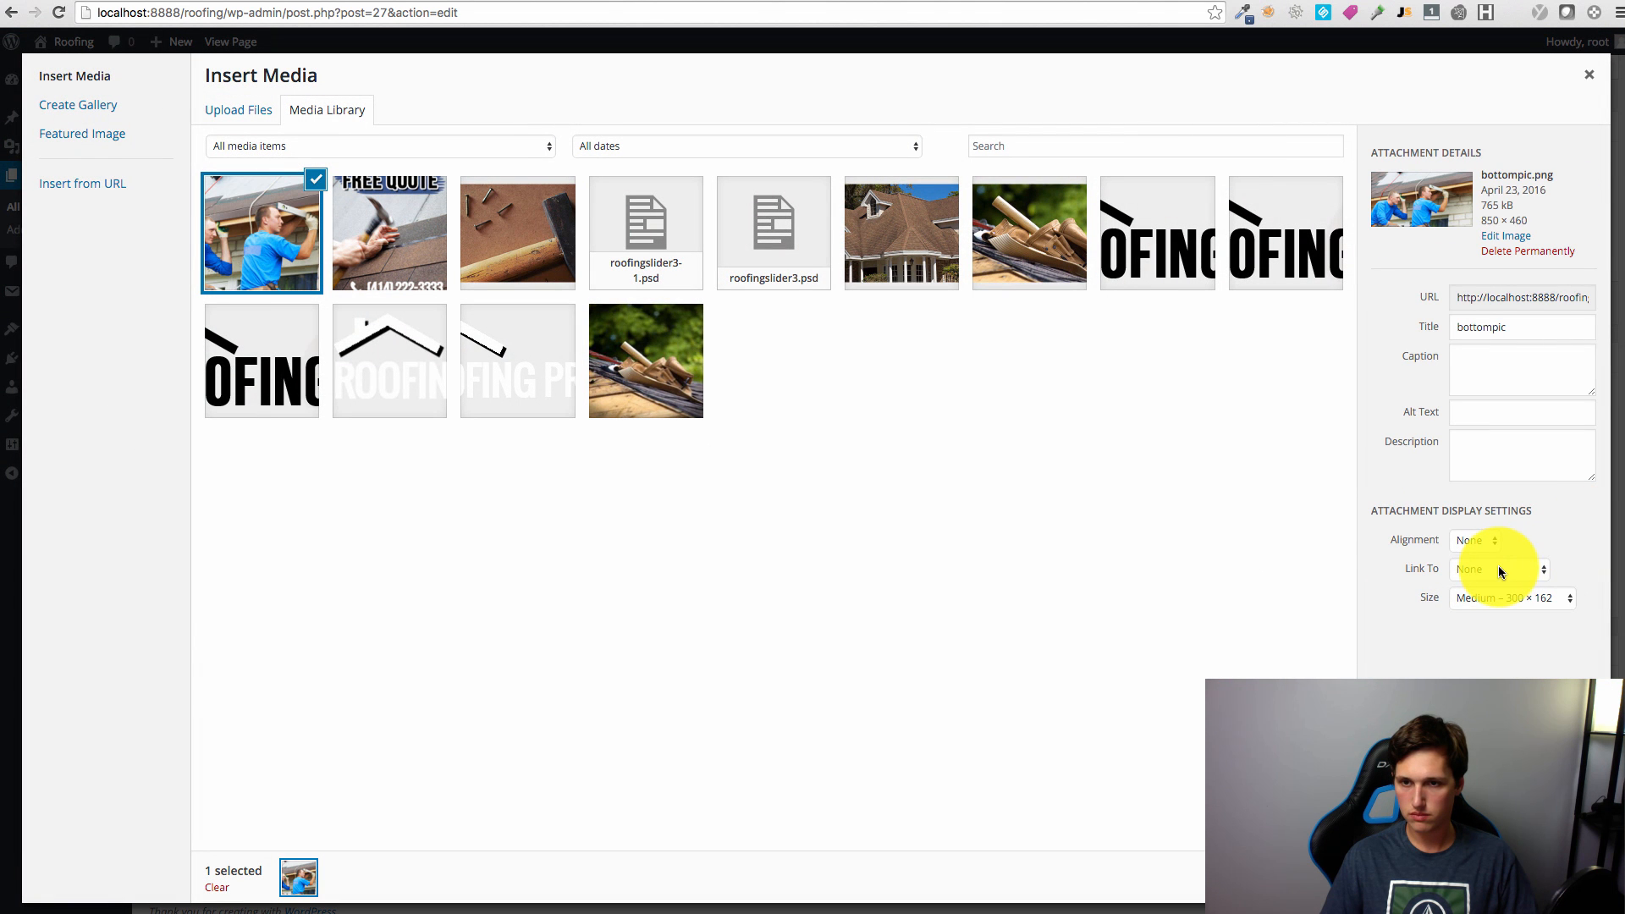
{"action": "left_click", "coordinate": [1515, 599]}
{"action": "left_click", "coordinate": [1515, 612]}
{"action": "left_click", "coordinate": [1557, 885]}
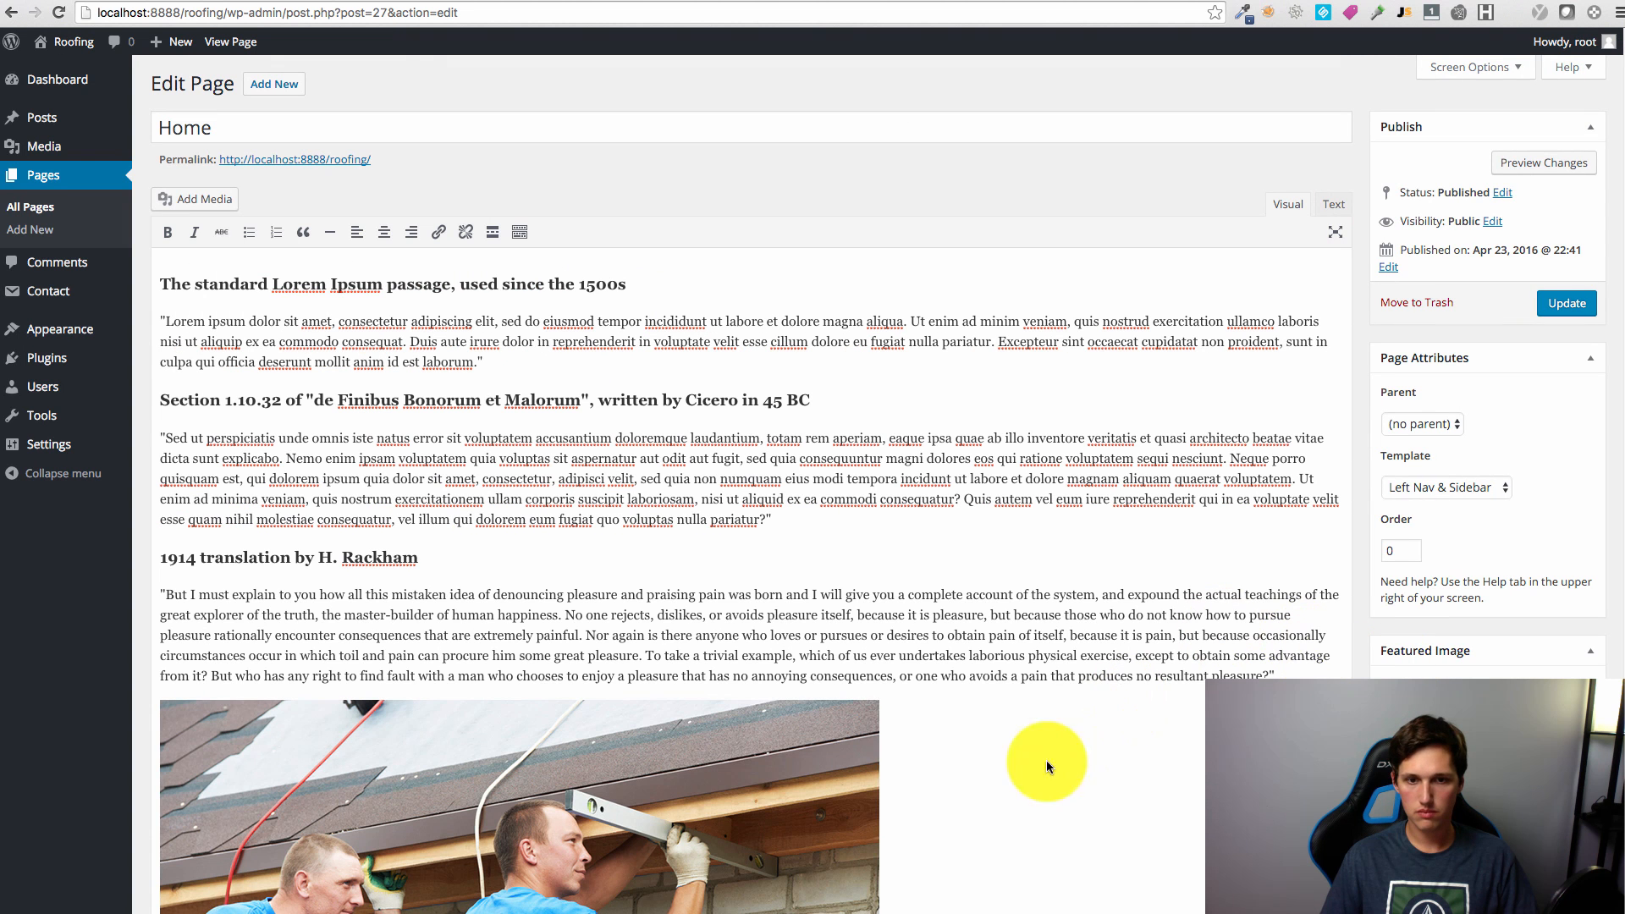
Step: Centre-align the roofers photo and update the Home page
{"action": "left_click", "coordinate": [726, 765]}
{"action": "left_click", "coordinate": [383, 240]}
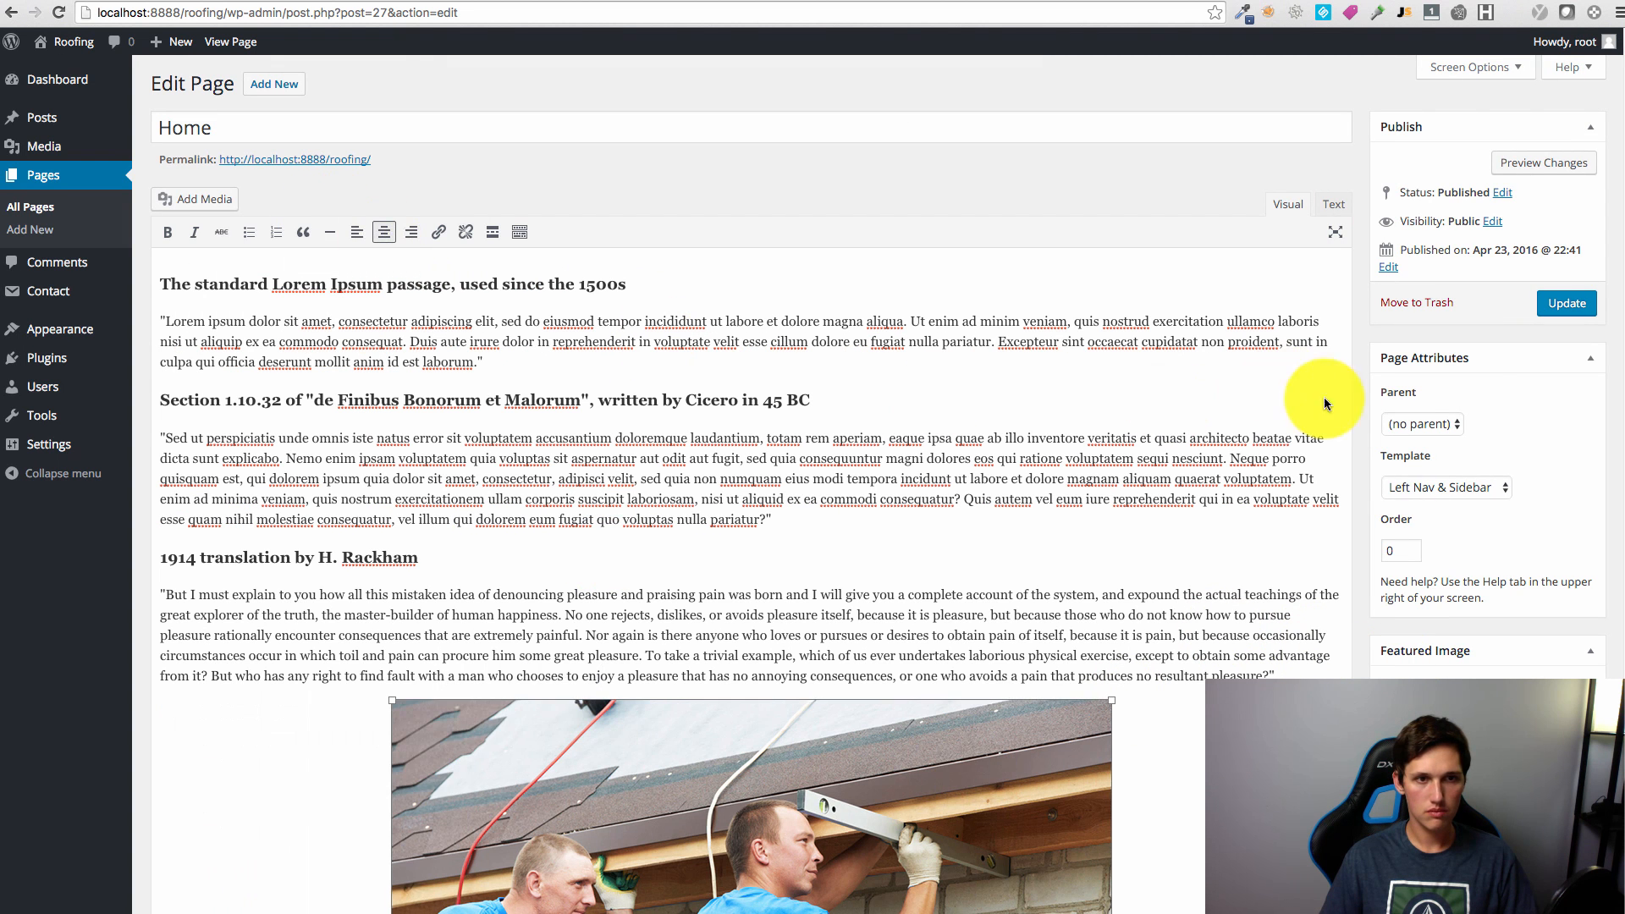
{"action": "left_click", "coordinate": [1567, 303]}
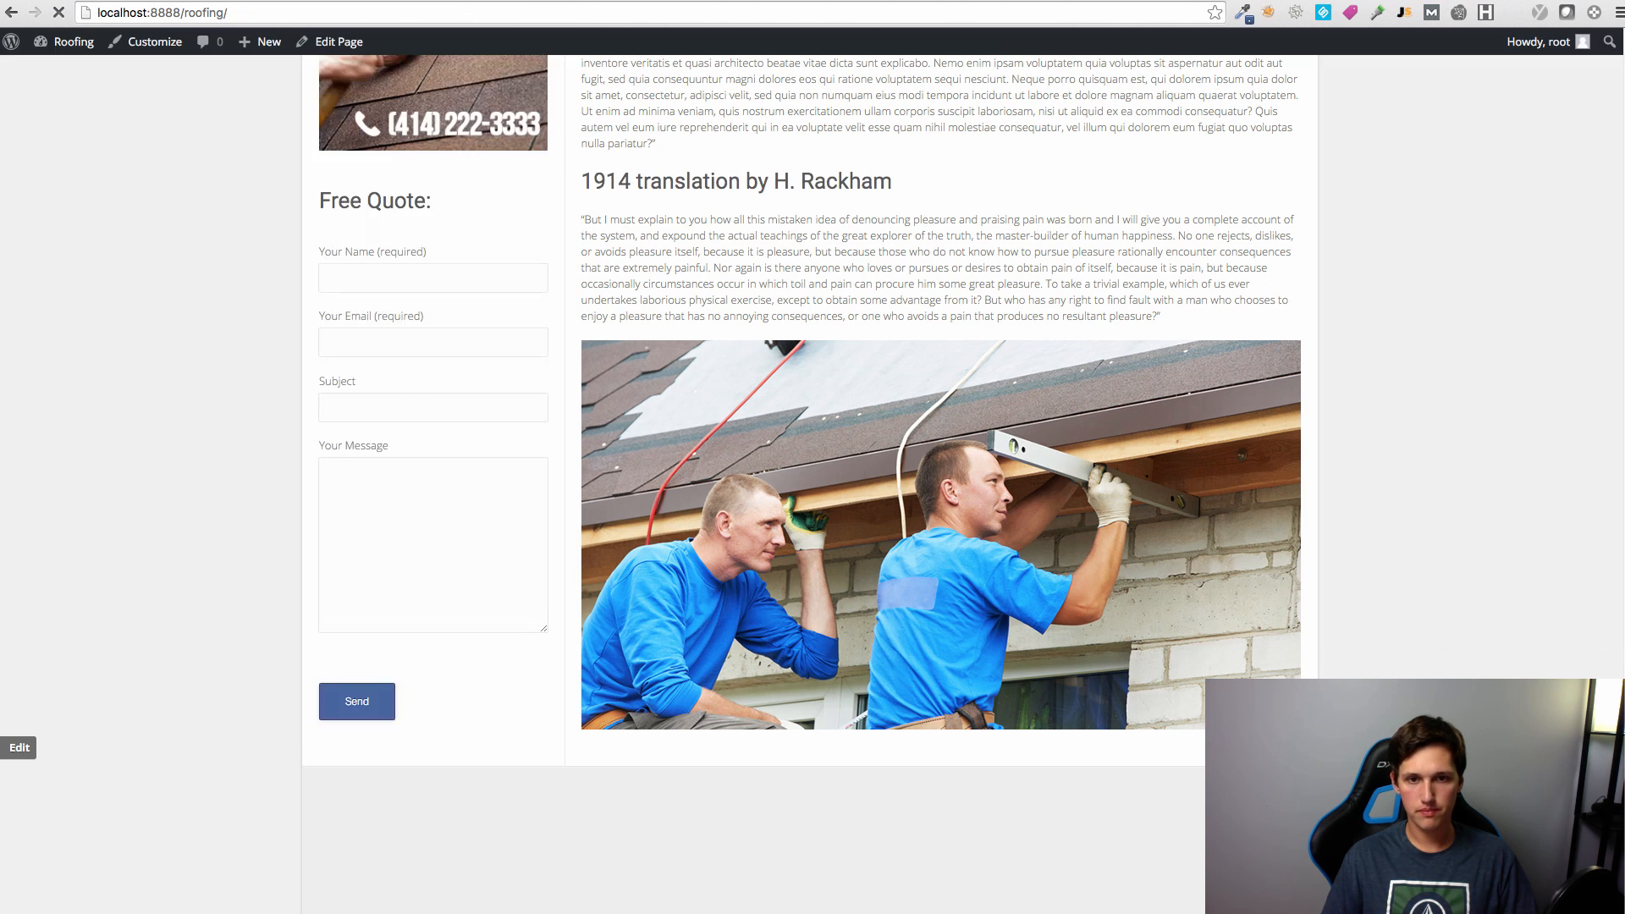
{"action": "scroll", "coordinate": [809, 482], "scroll_direction": "up", "scroll_amount": 9}
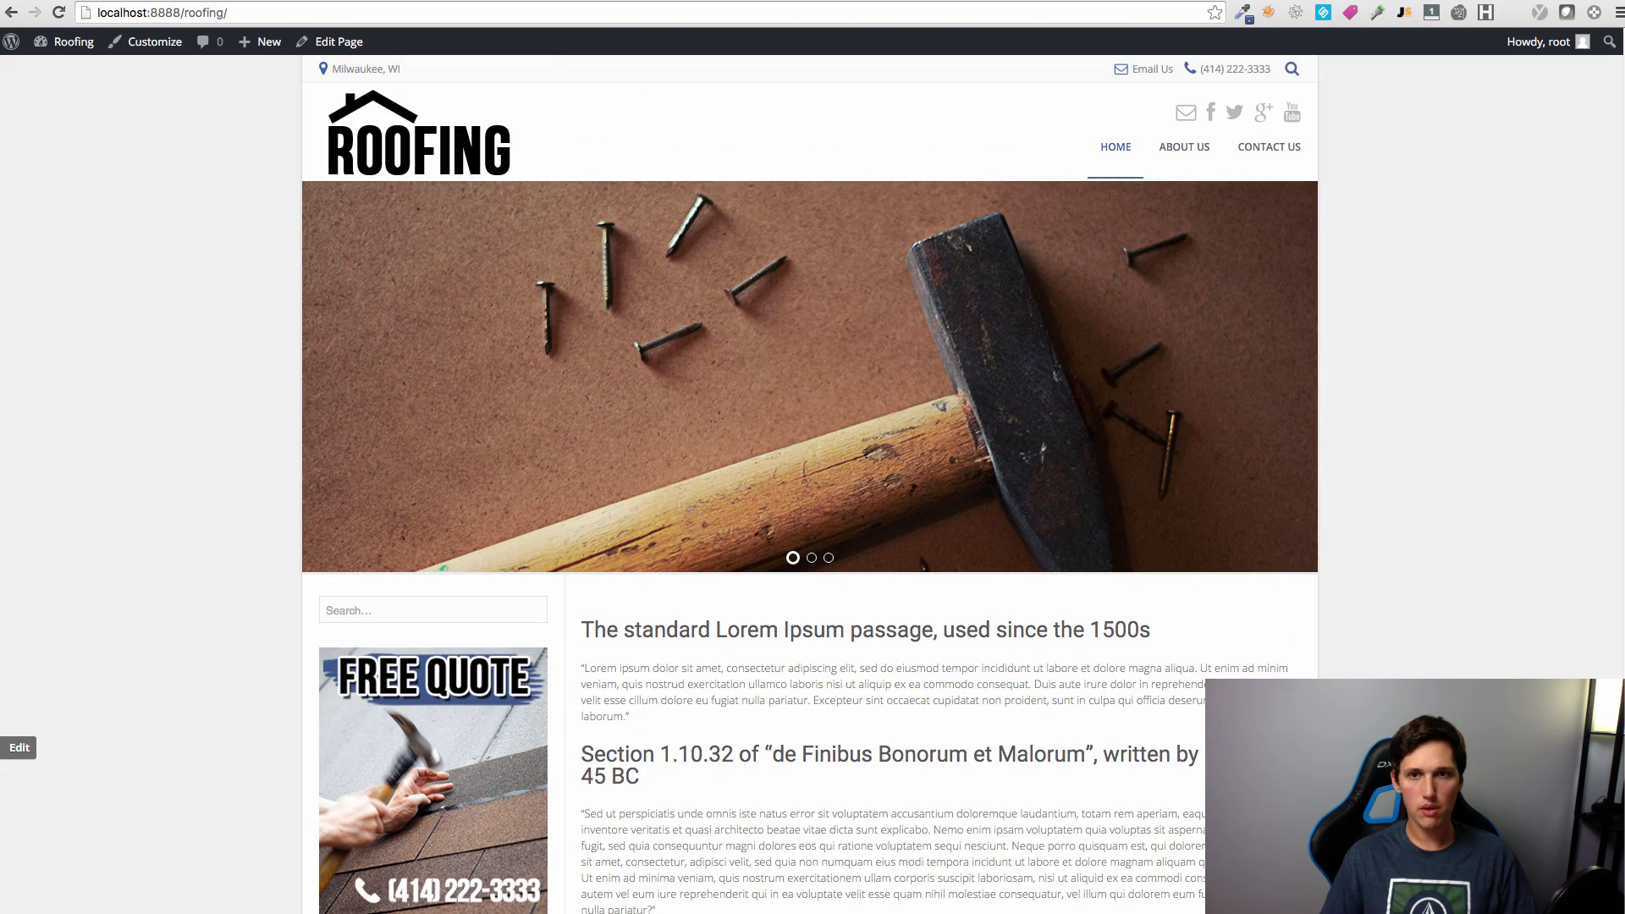
{"action": "scroll", "coordinate": [810, 482], "scroll_direction": "down", "scroll_amount": 13}
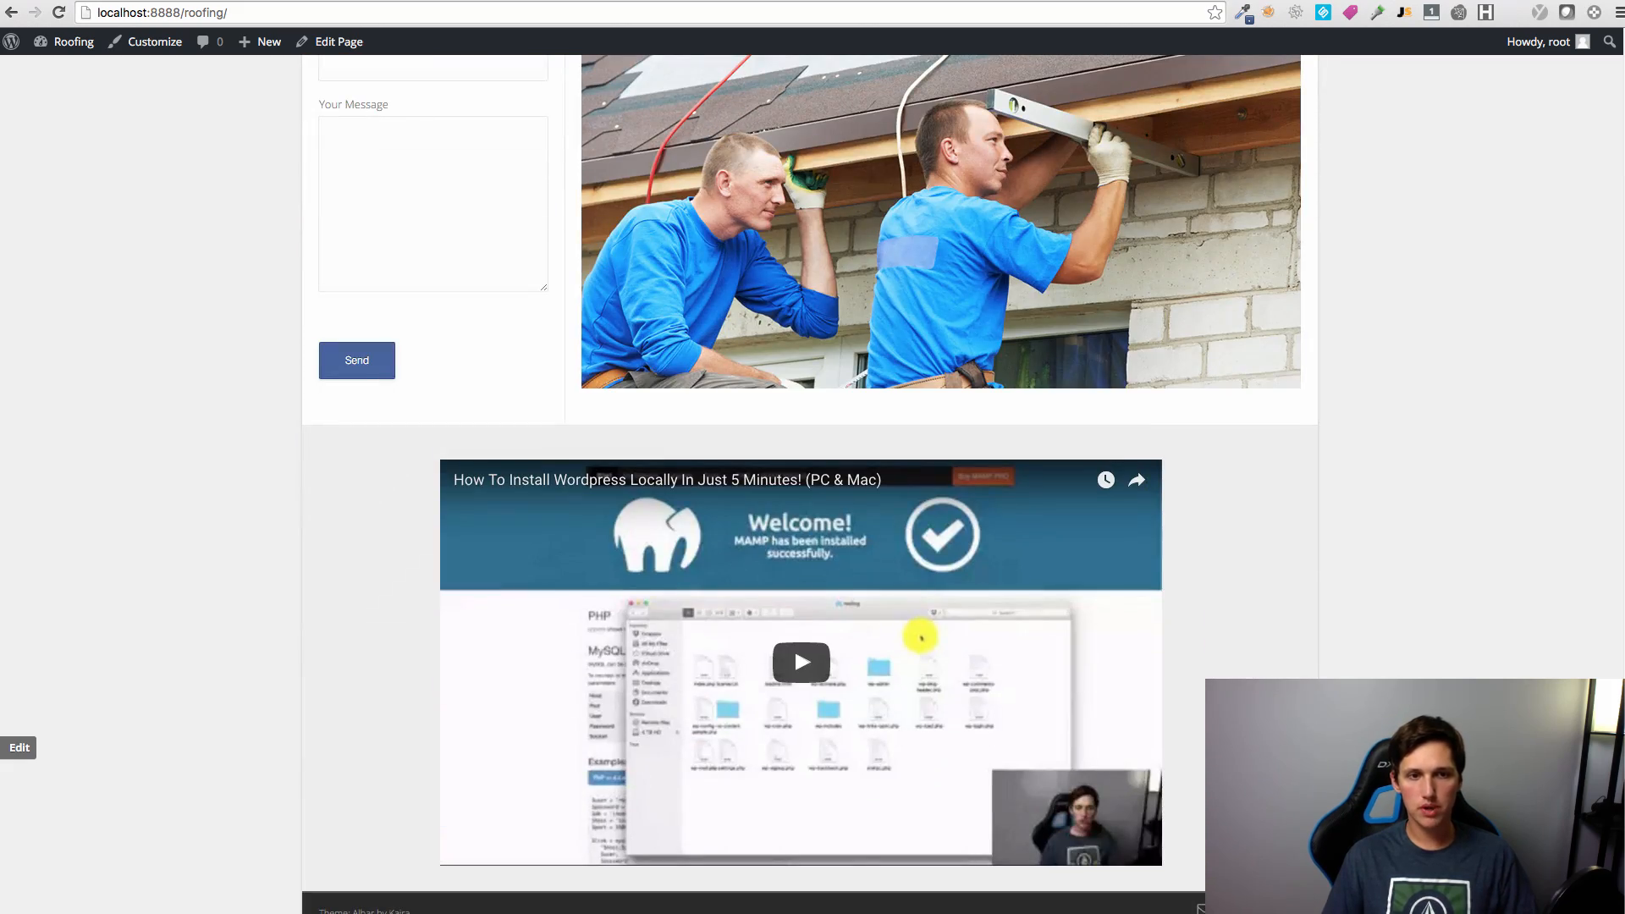
{"action": "scroll", "coordinate": [810, 482], "scroll_direction": "up", "scroll_amount": 13}
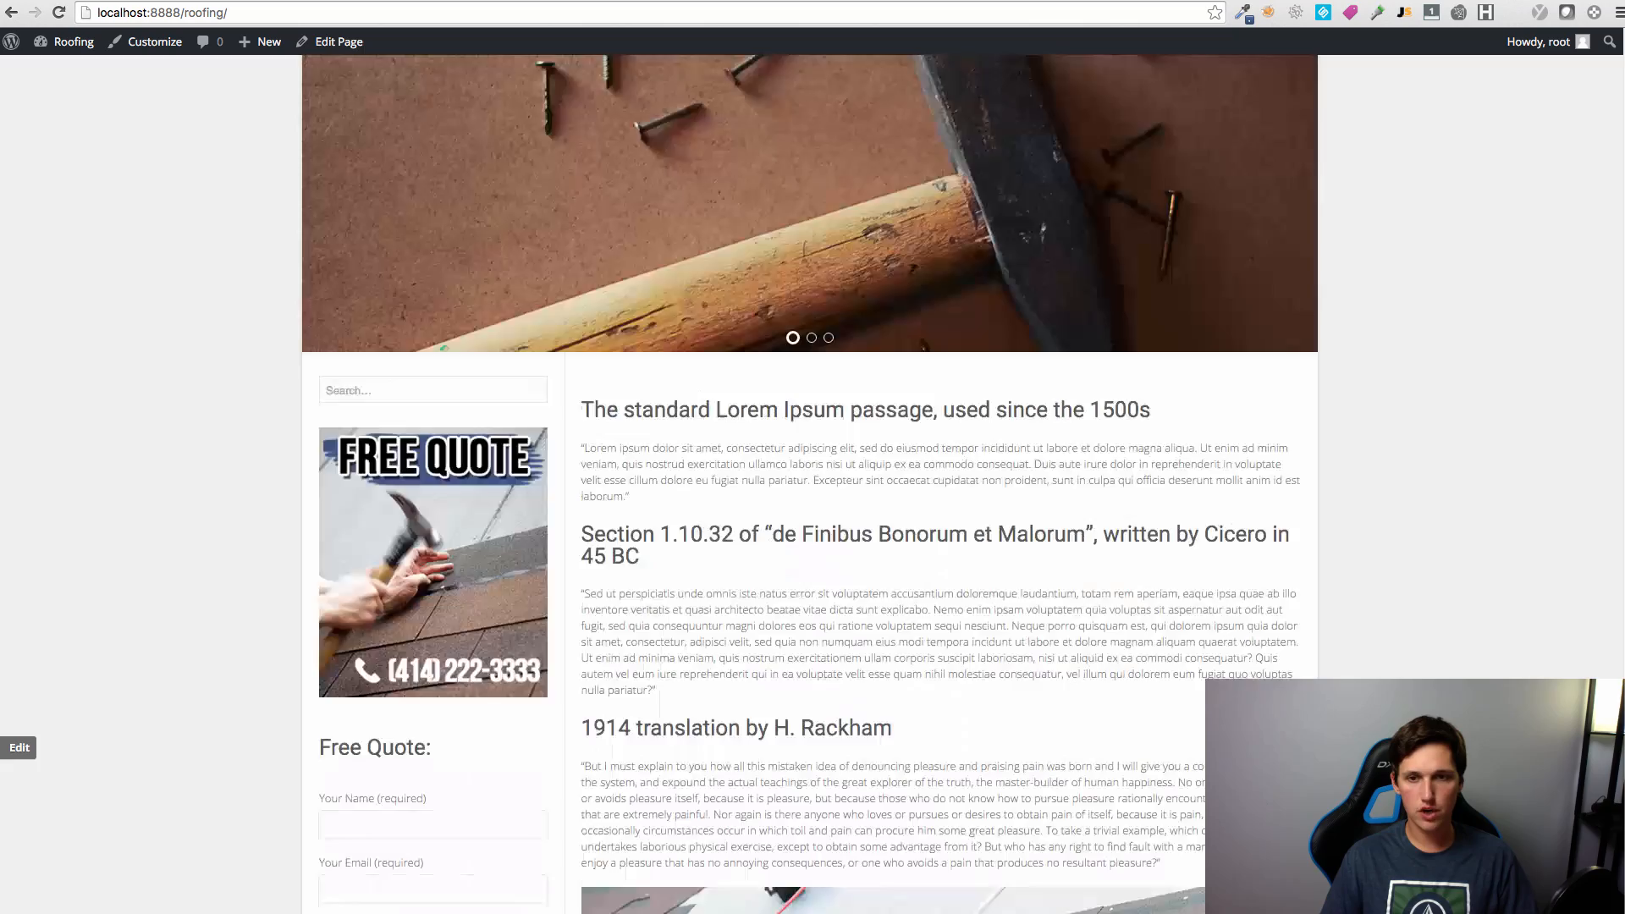
{"action": "scroll", "coordinate": [810, 483], "scroll_direction": "down", "scroll_amount": 13}
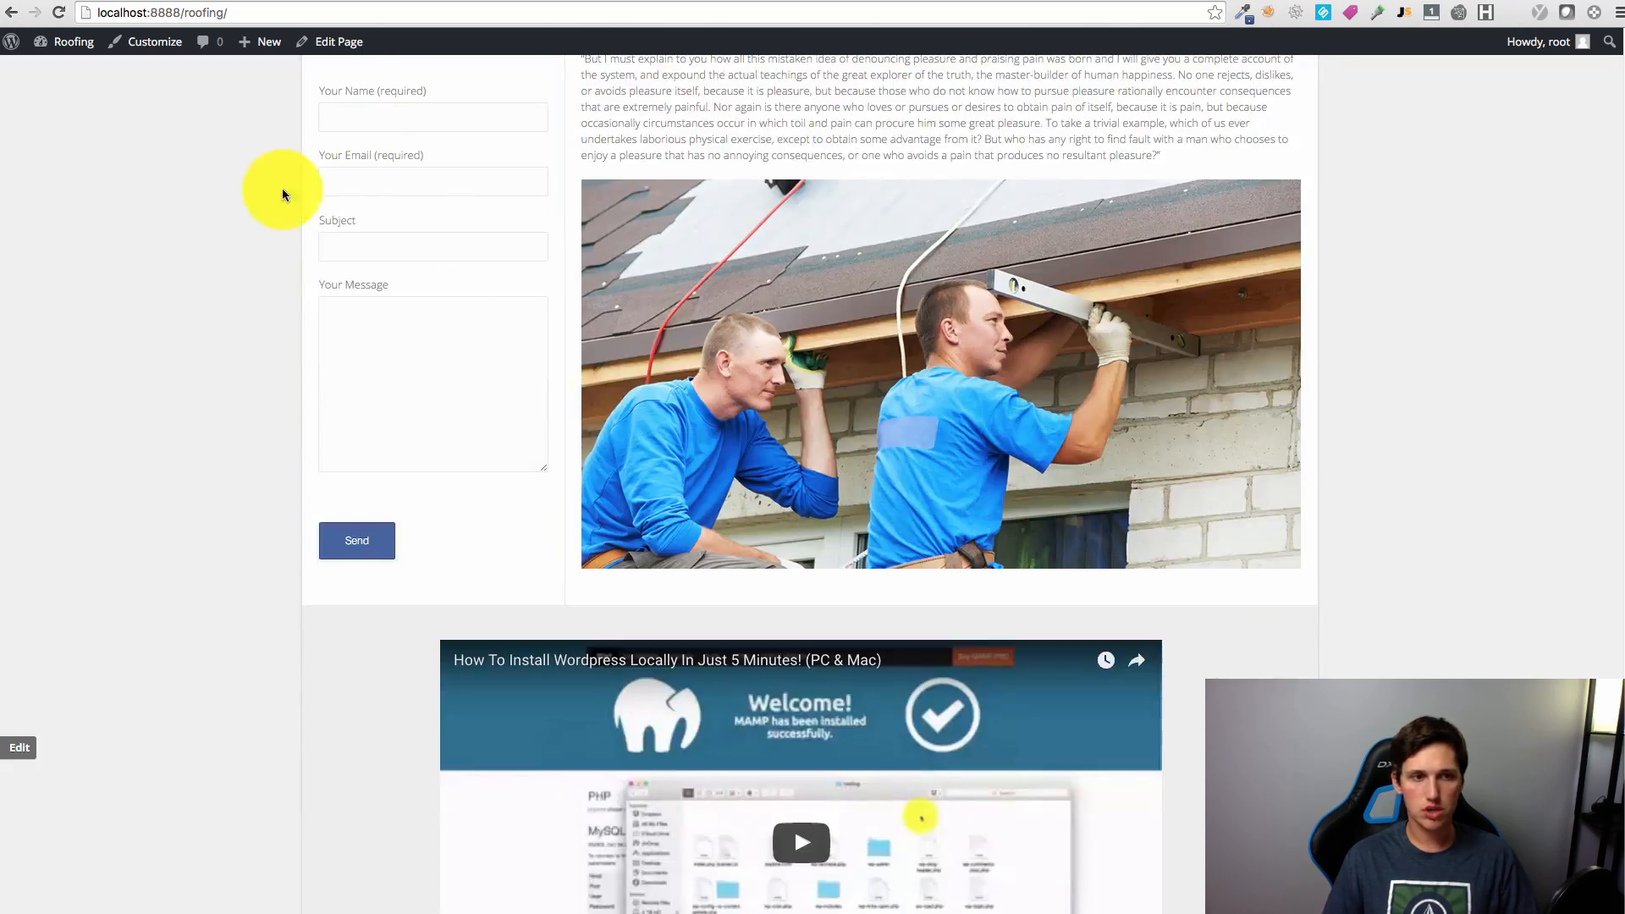
{"action": "scroll", "coordinate": [1200, 754], "scroll_direction": "up", "scroll_amount": 13}
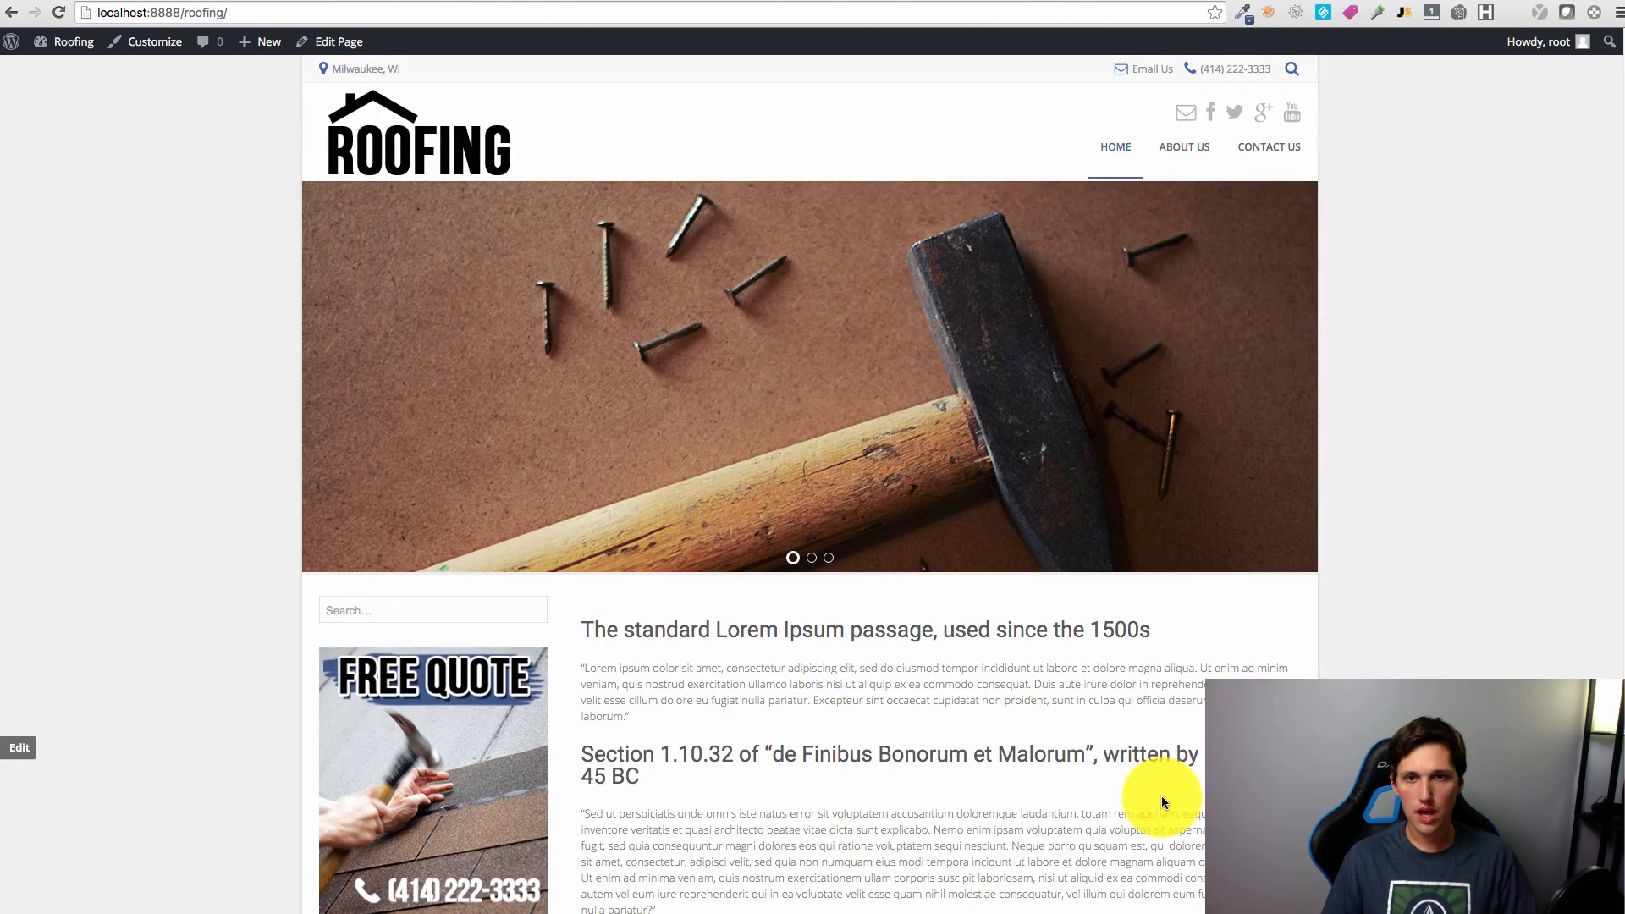
{"action": "scroll", "coordinate": [939, 785], "scroll_direction": "down", "scroll_amount": 13}
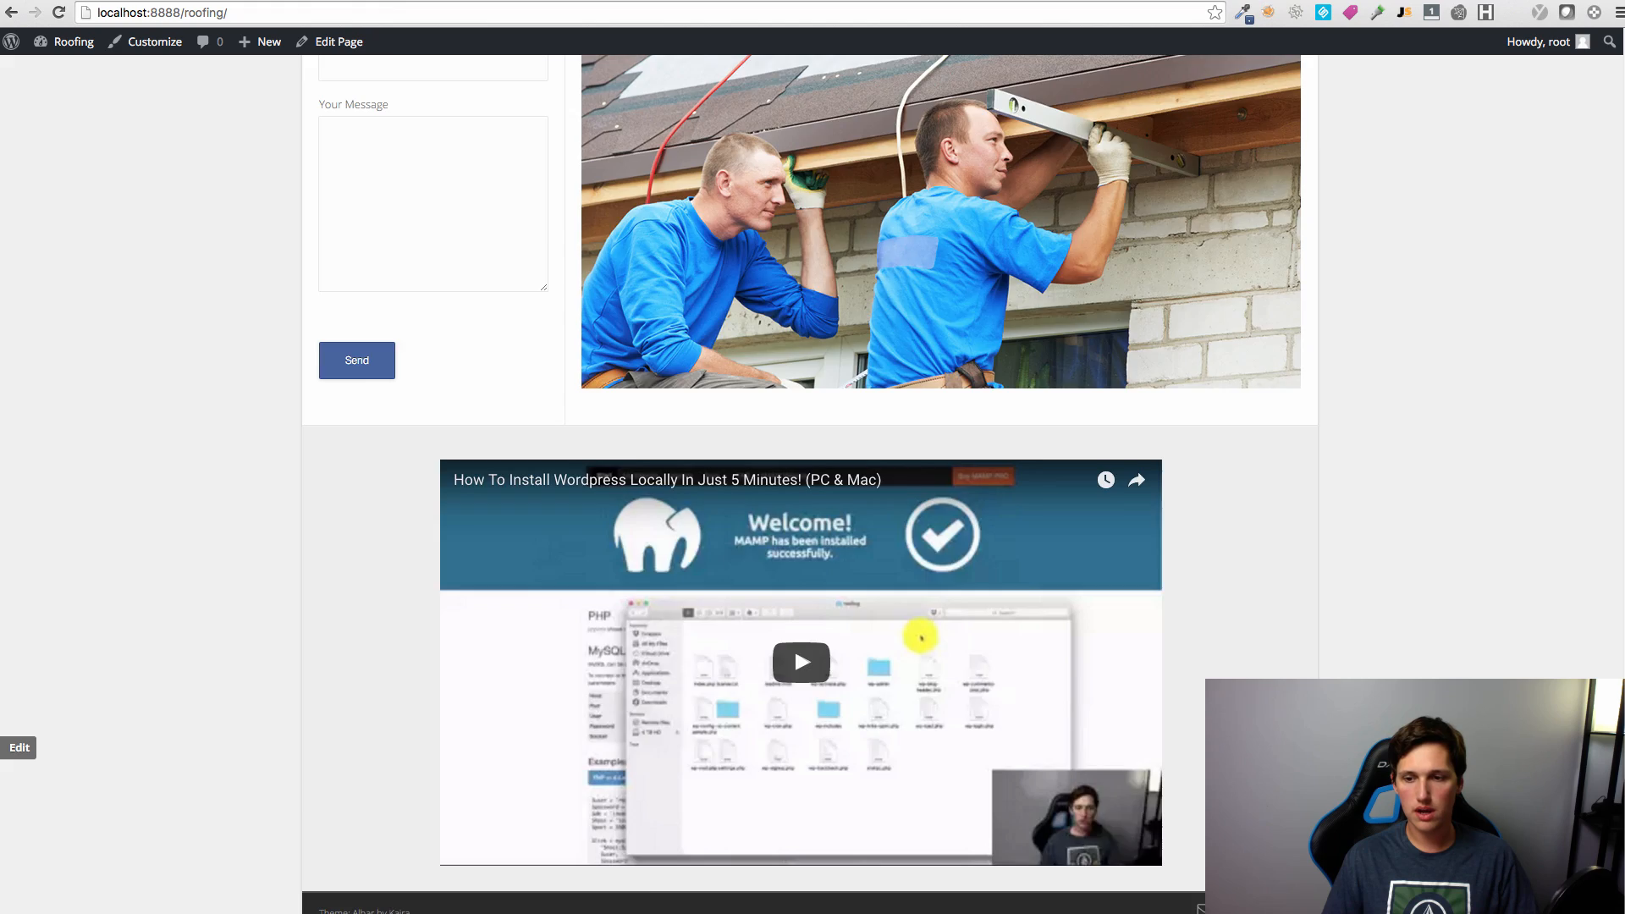
{"action": "scroll", "coordinate": [810, 483], "scroll_direction": "up", "scroll_amount": 5}
{"action": "scroll", "coordinate": [794, 637], "scroll_direction": "down", "scroll_amount": 5}
{"action": "scroll", "coordinate": [794, 637], "scroll_direction": "up", "scroll_amount": 14}
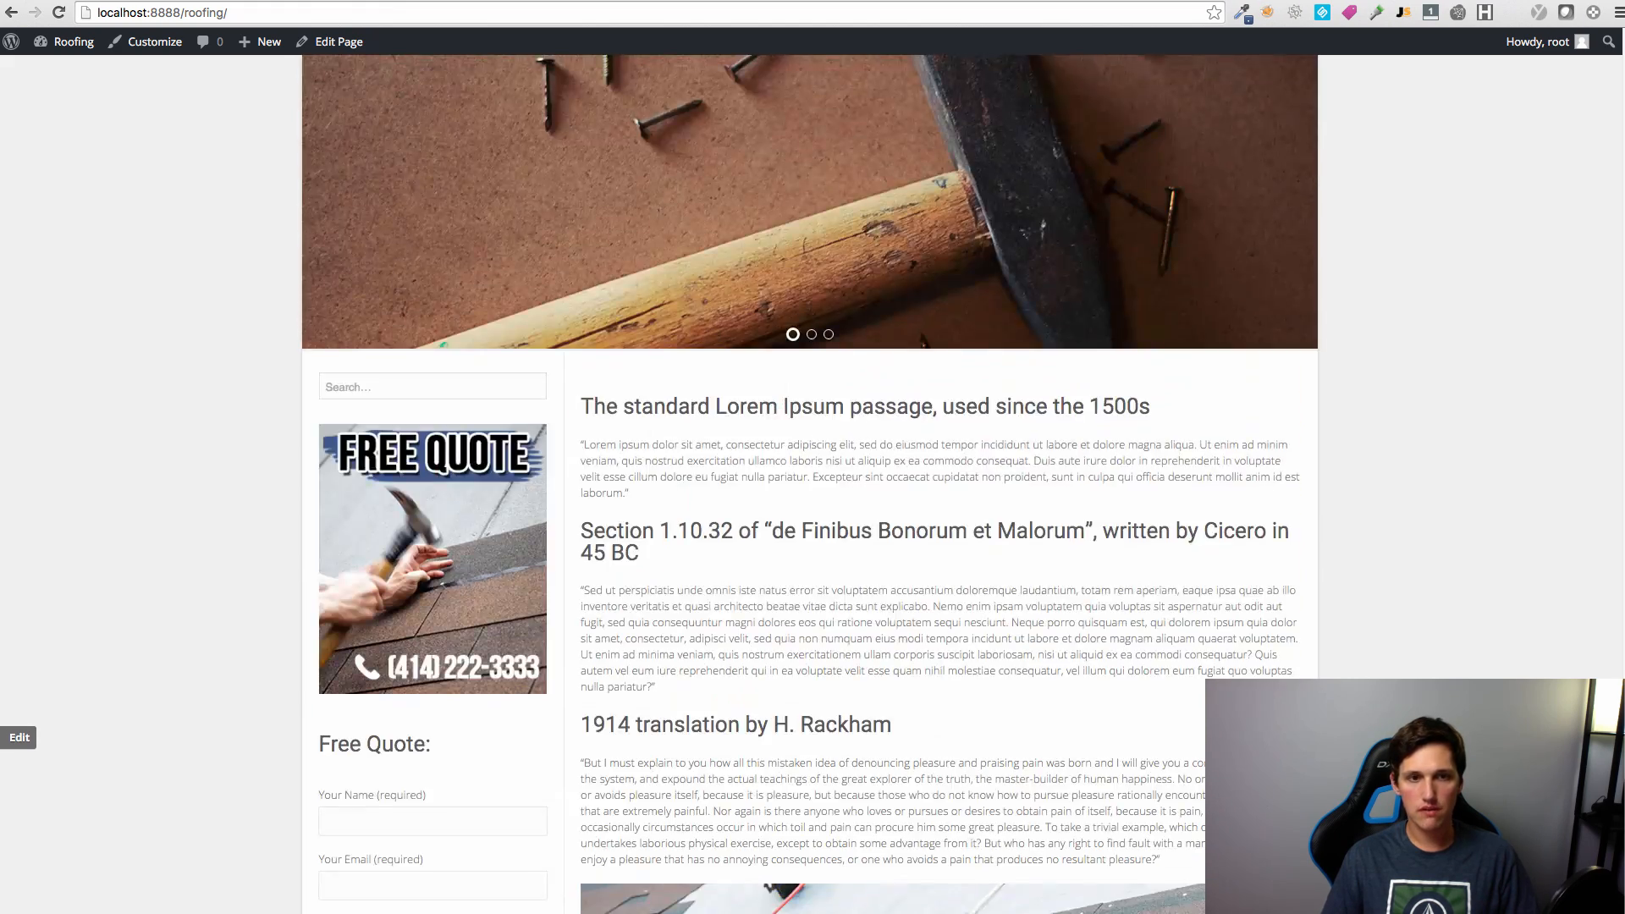
{"action": "scroll", "coordinate": [794, 636], "scroll_direction": "down", "scroll_amount": 14}
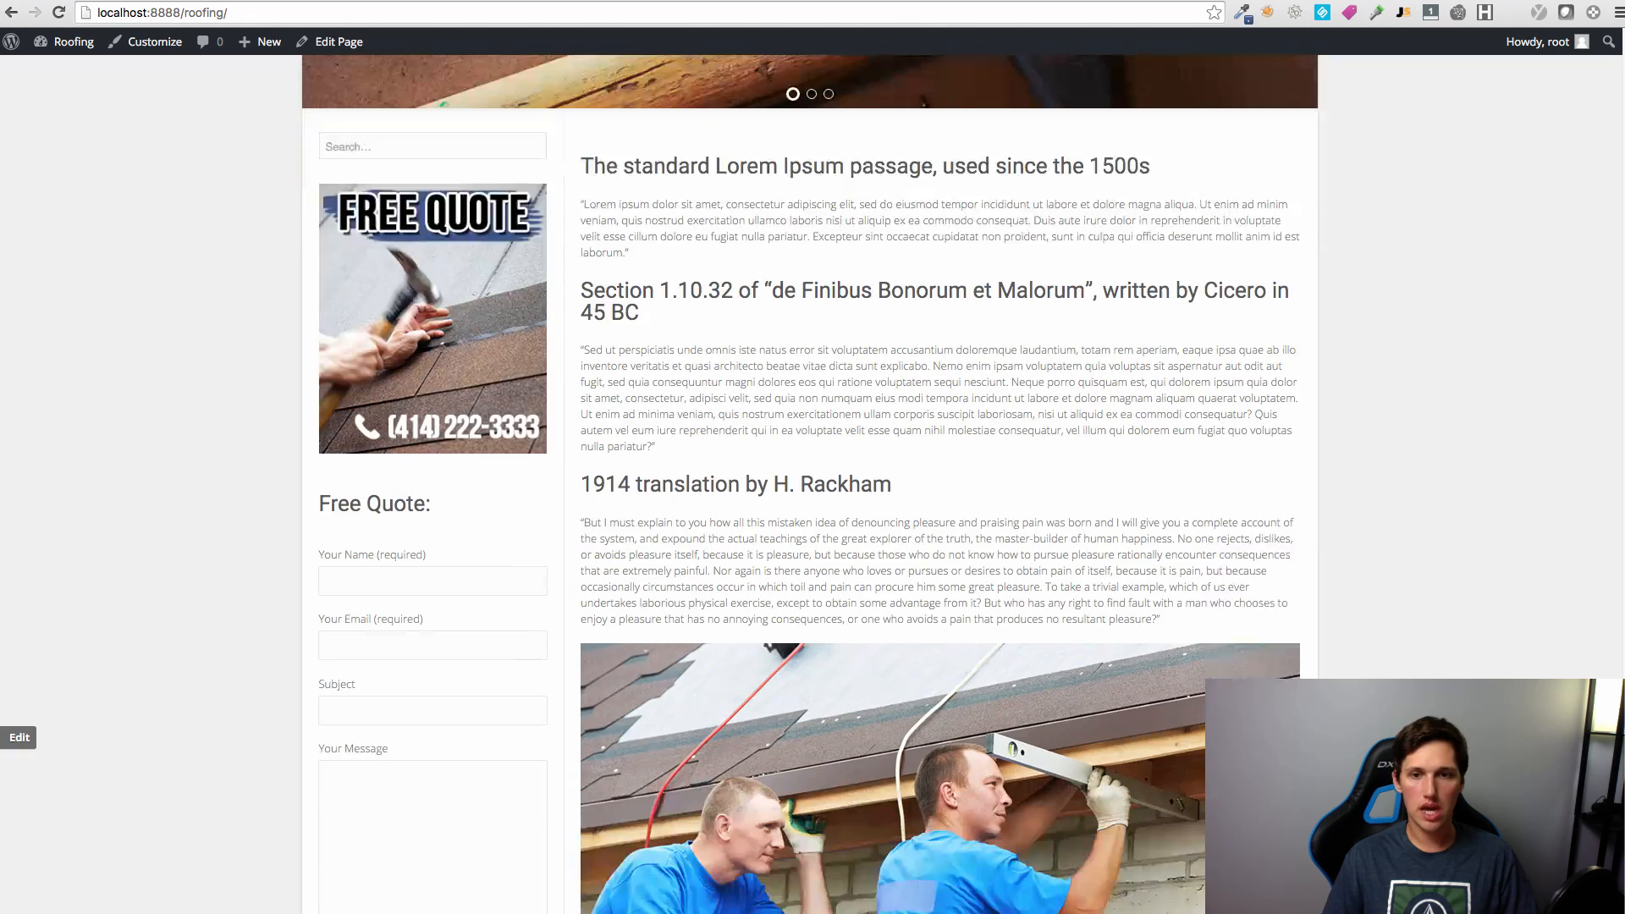
{"action": "scroll", "coordinate": [794, 637], "scroll_direction": "up", "scroll_amount": 14}
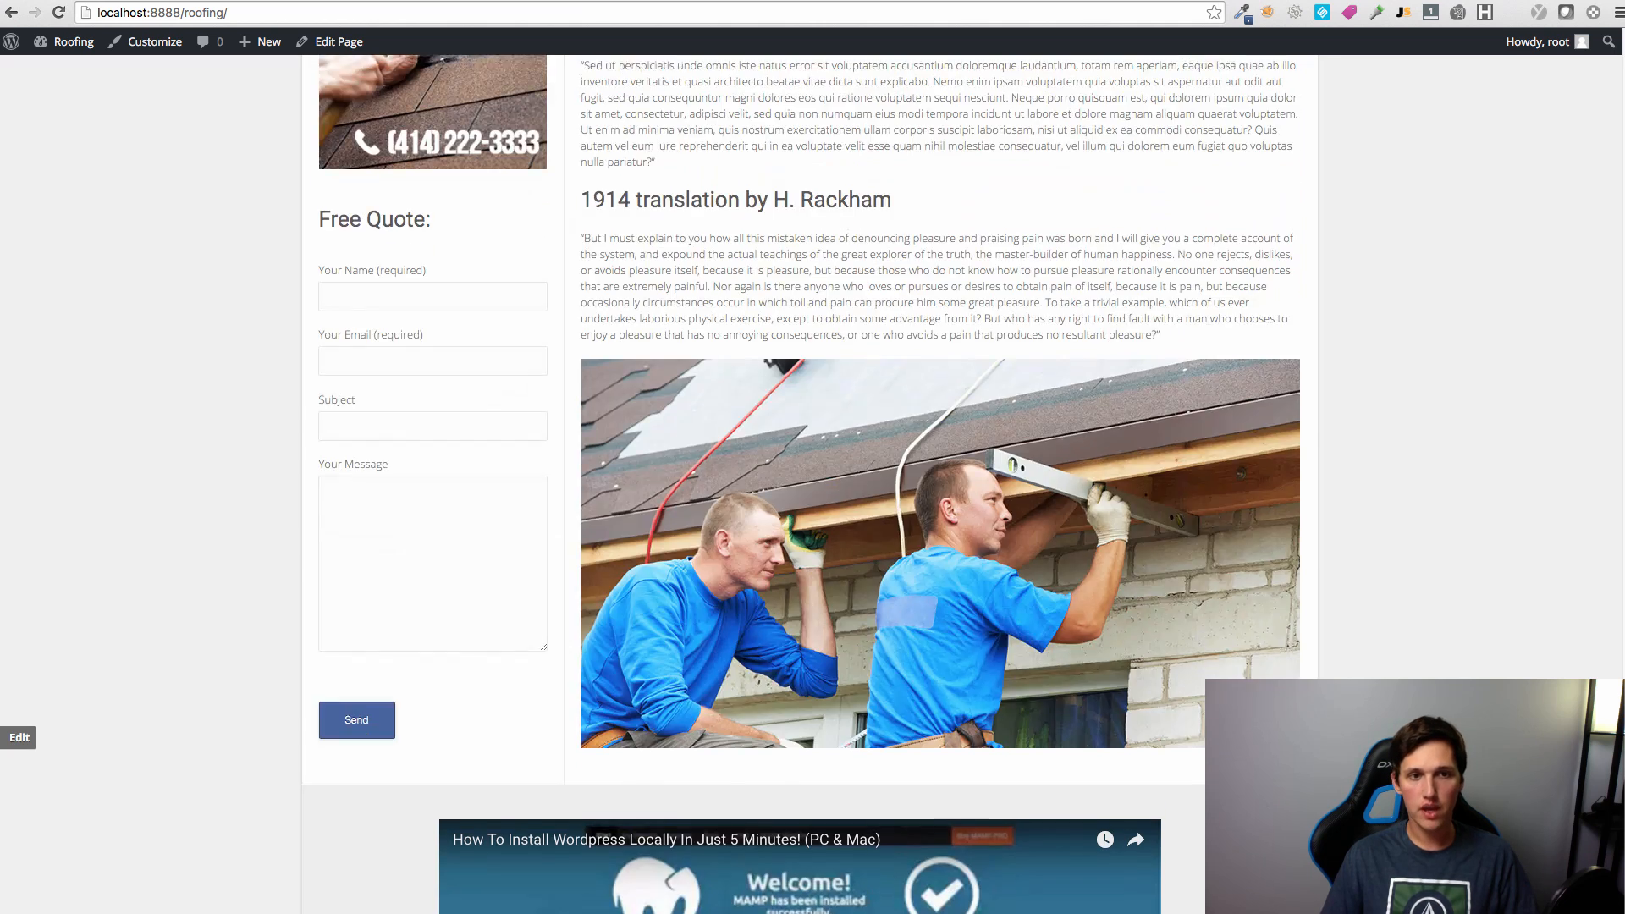
{"action": "scroll", "coordinate": [415, 793], "scroll_direction": "down", "scroll_amount": 1}
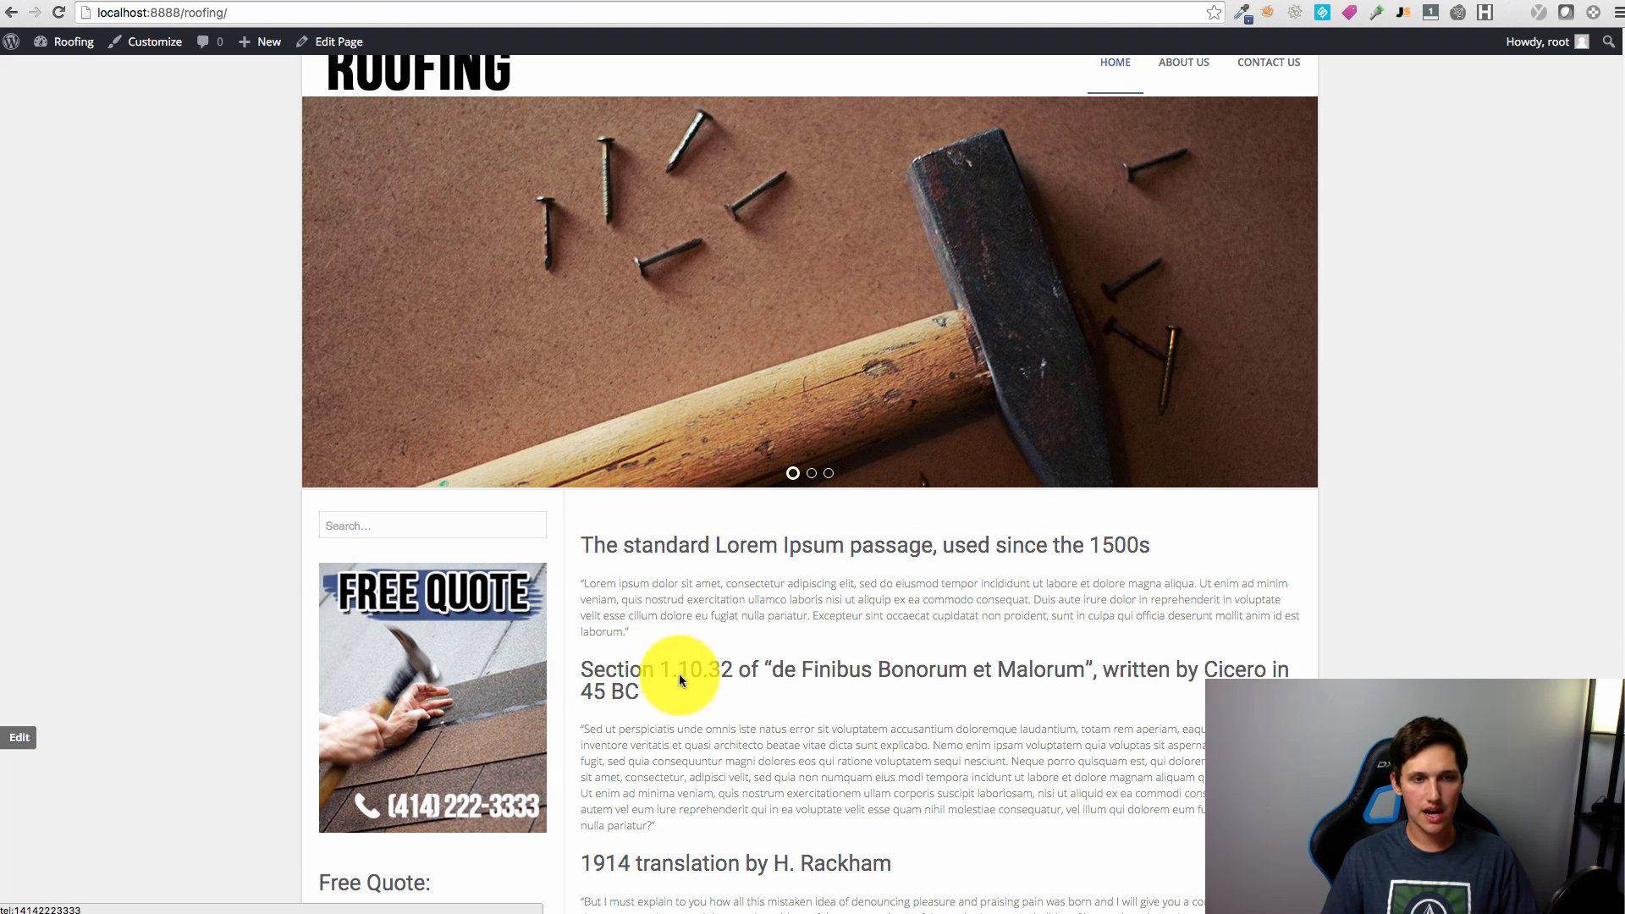
{"action": "scroll", "coordinate": [677, 676], "scroll_direction": "up", "scroll_amount": 1}
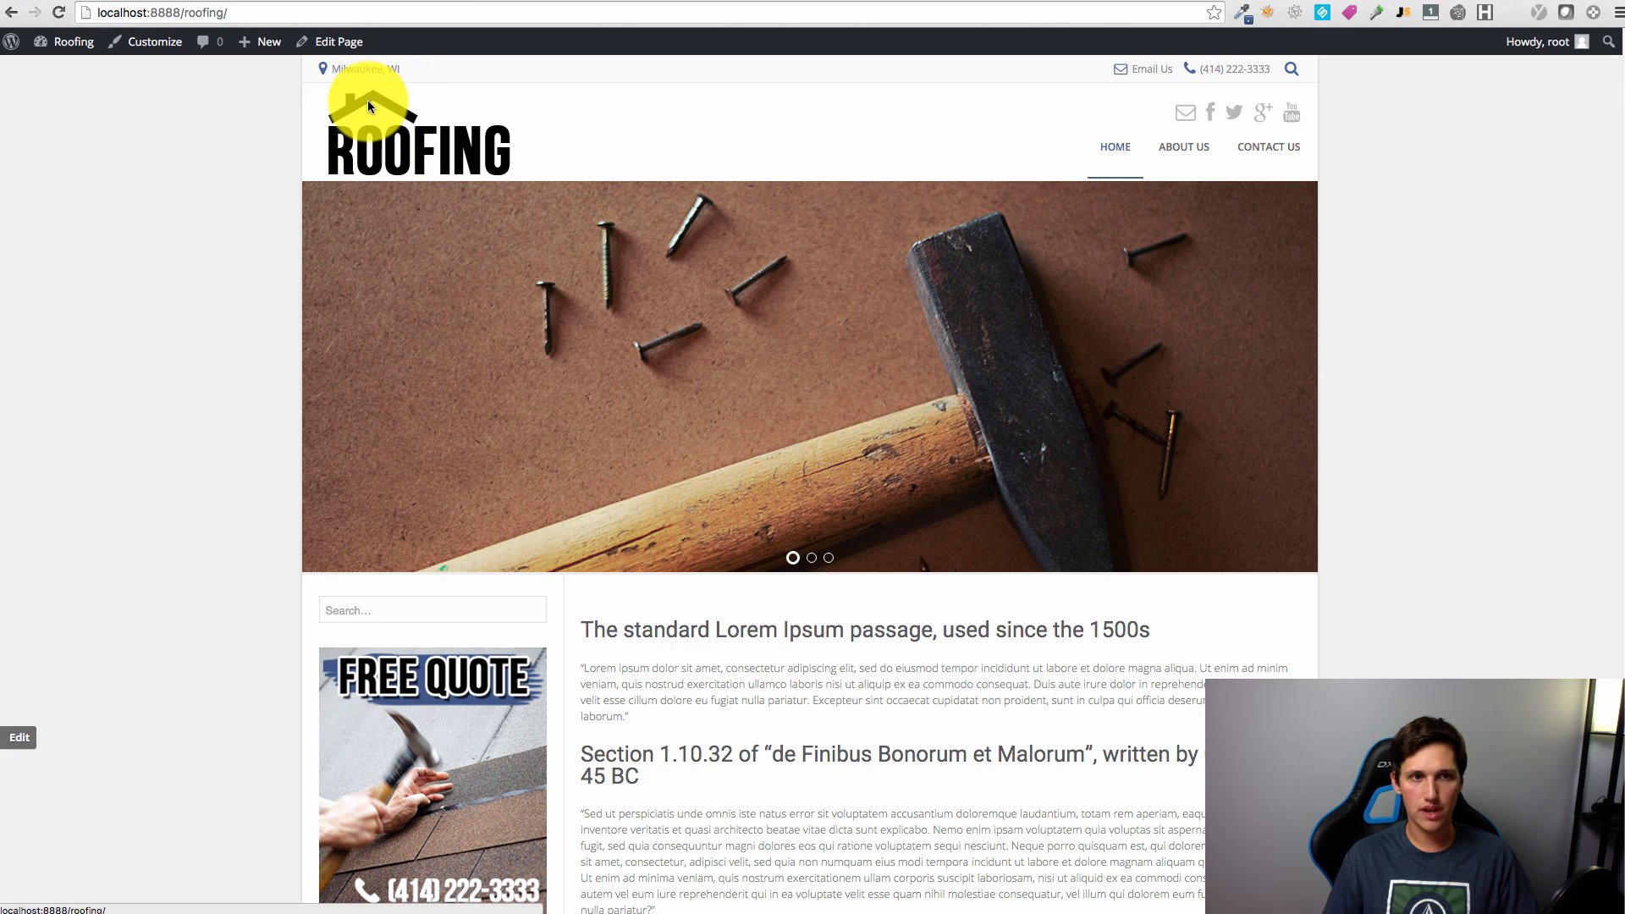
{"action": "scroll", "coordinate": [386, 171], "scroll_direction": "down", "scroll_amount": 4}
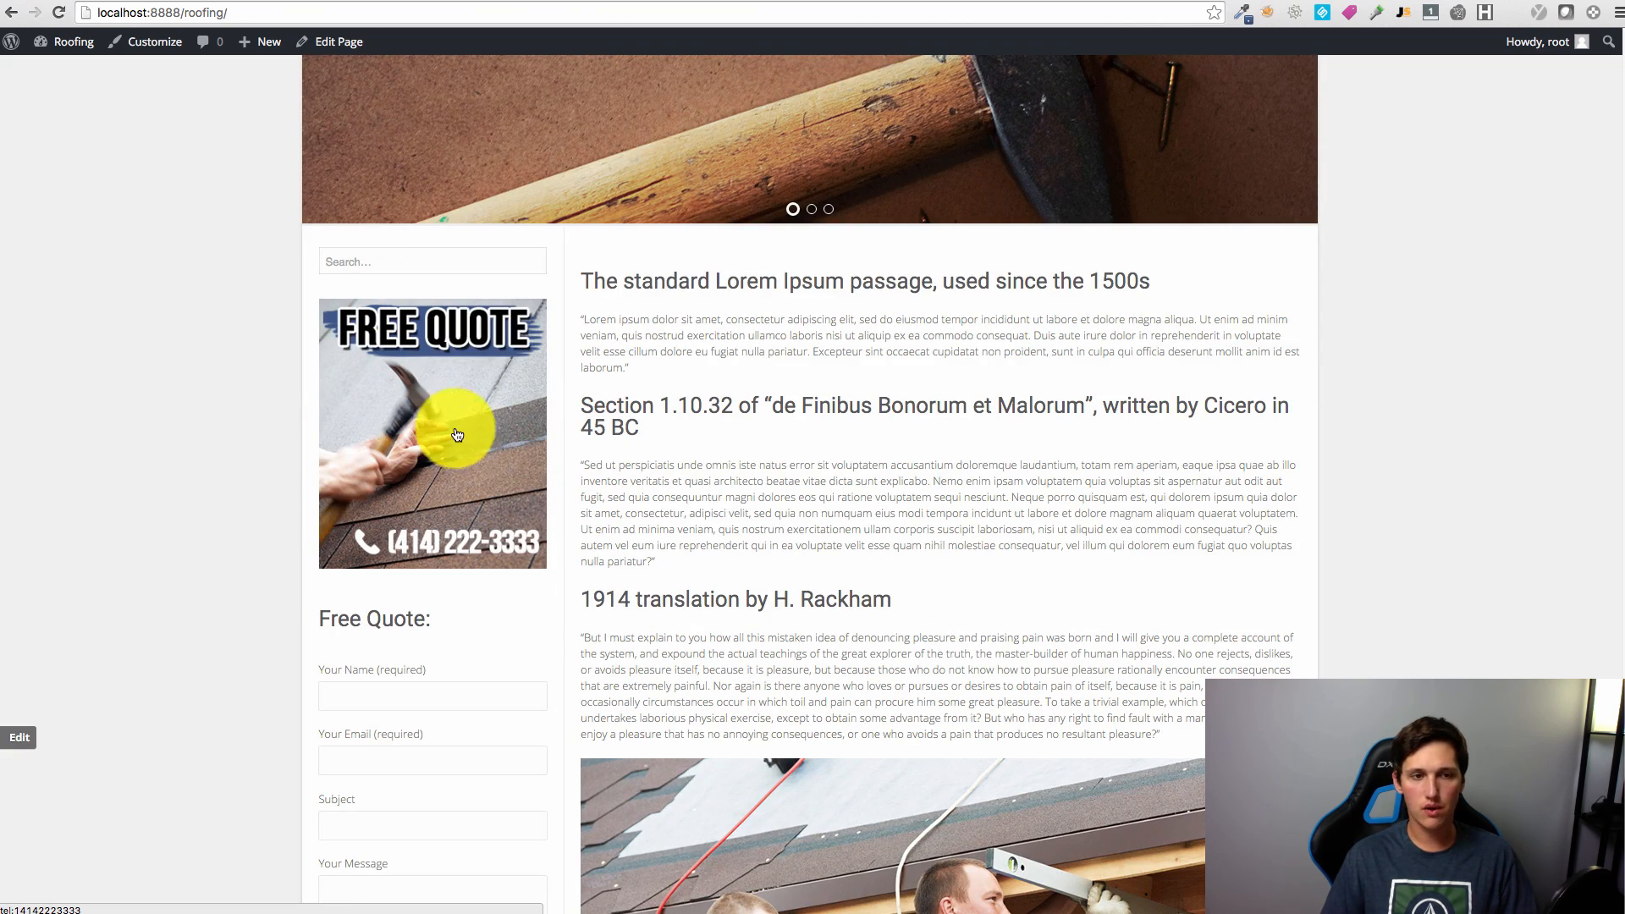
{"action": "scroll", "coordinate": [775, 611], "scroll_direction": "down", "scroll_amount": 4}
{"action": "scroll", "coordinate": [1278, 669], "scroll_direction": "up", "scroll_amount": 8}
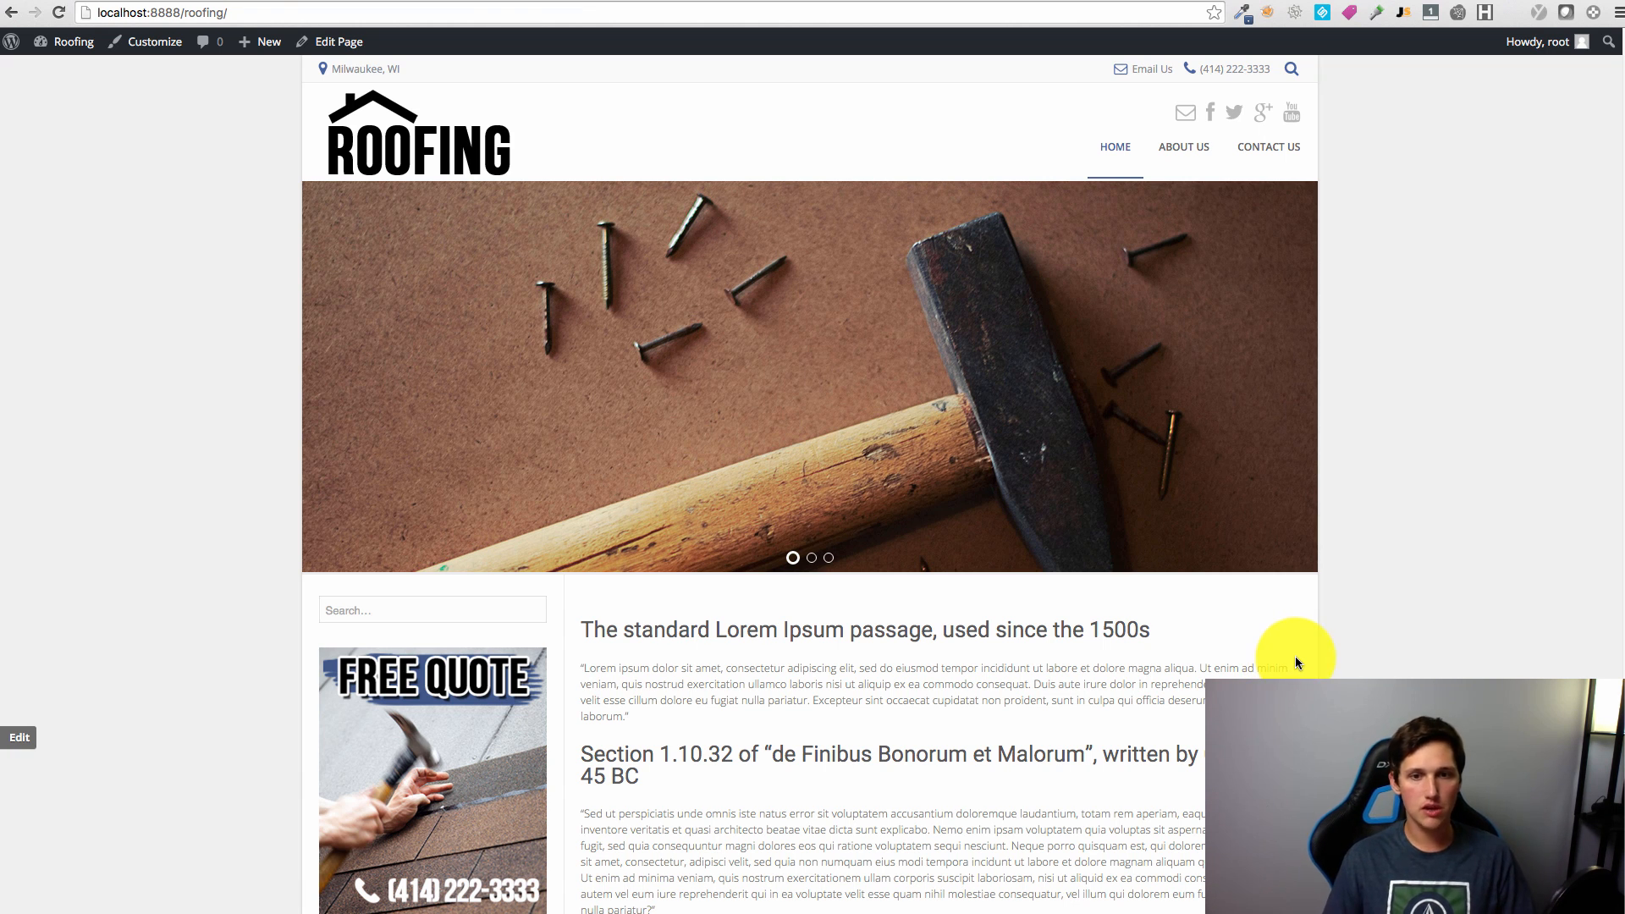
{"action": "scroll", "coordinate": [1354, 669], "scroll_direction": "down", "scroll_amount": 15}
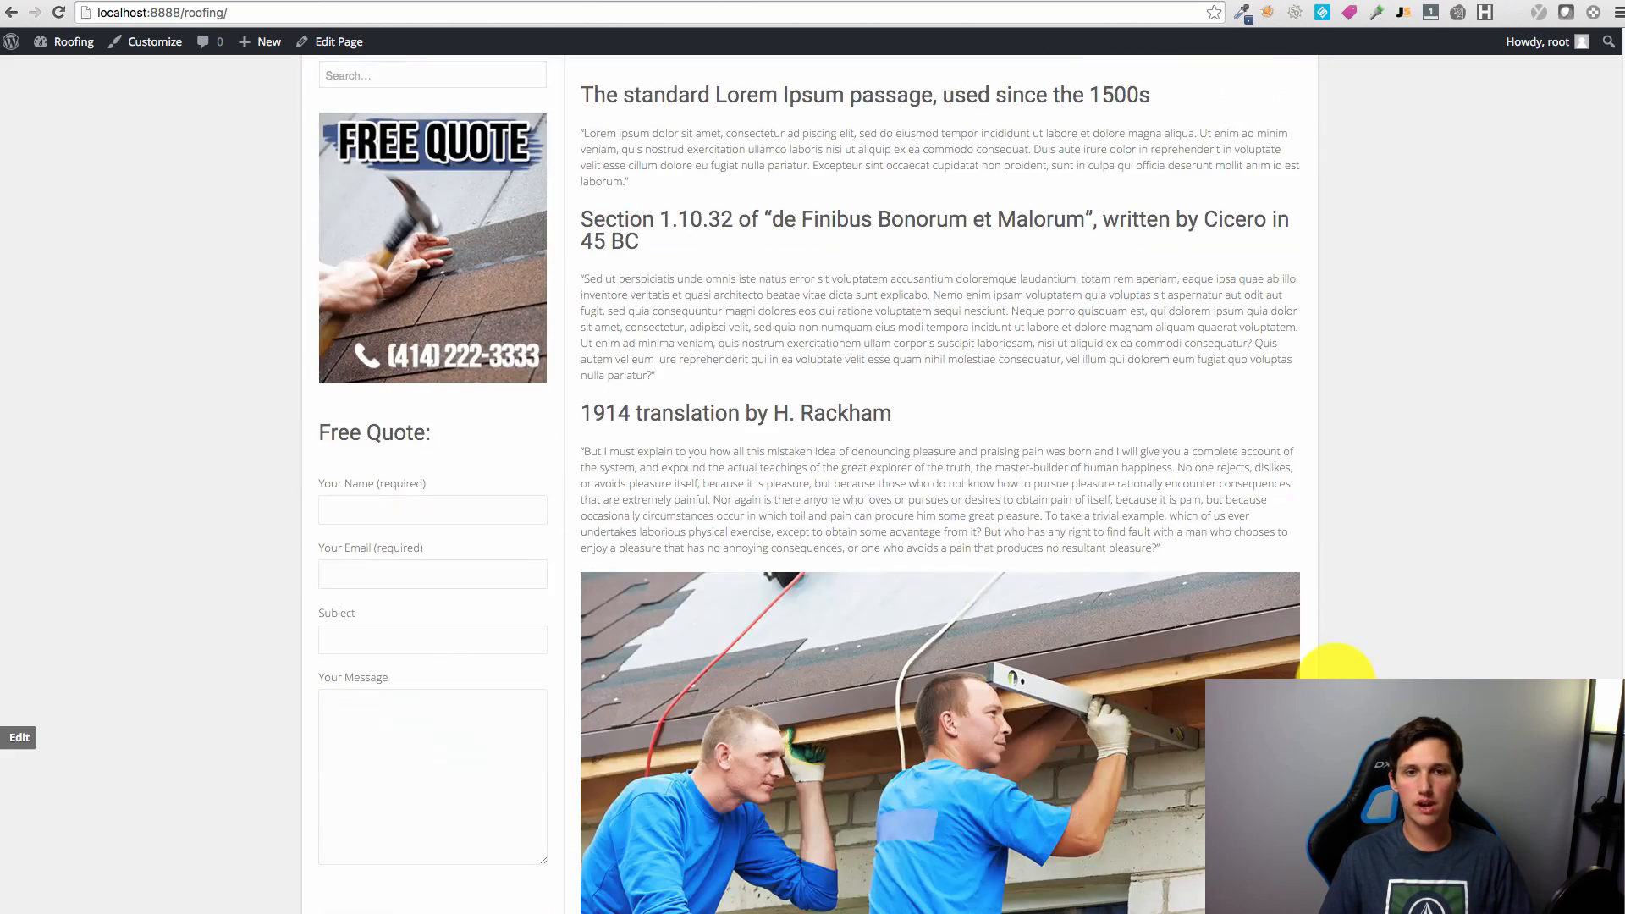
{"action": "scroll", "coordinate": [1341, 665], "scroll_direction": "up", "scroll_amount": 15}
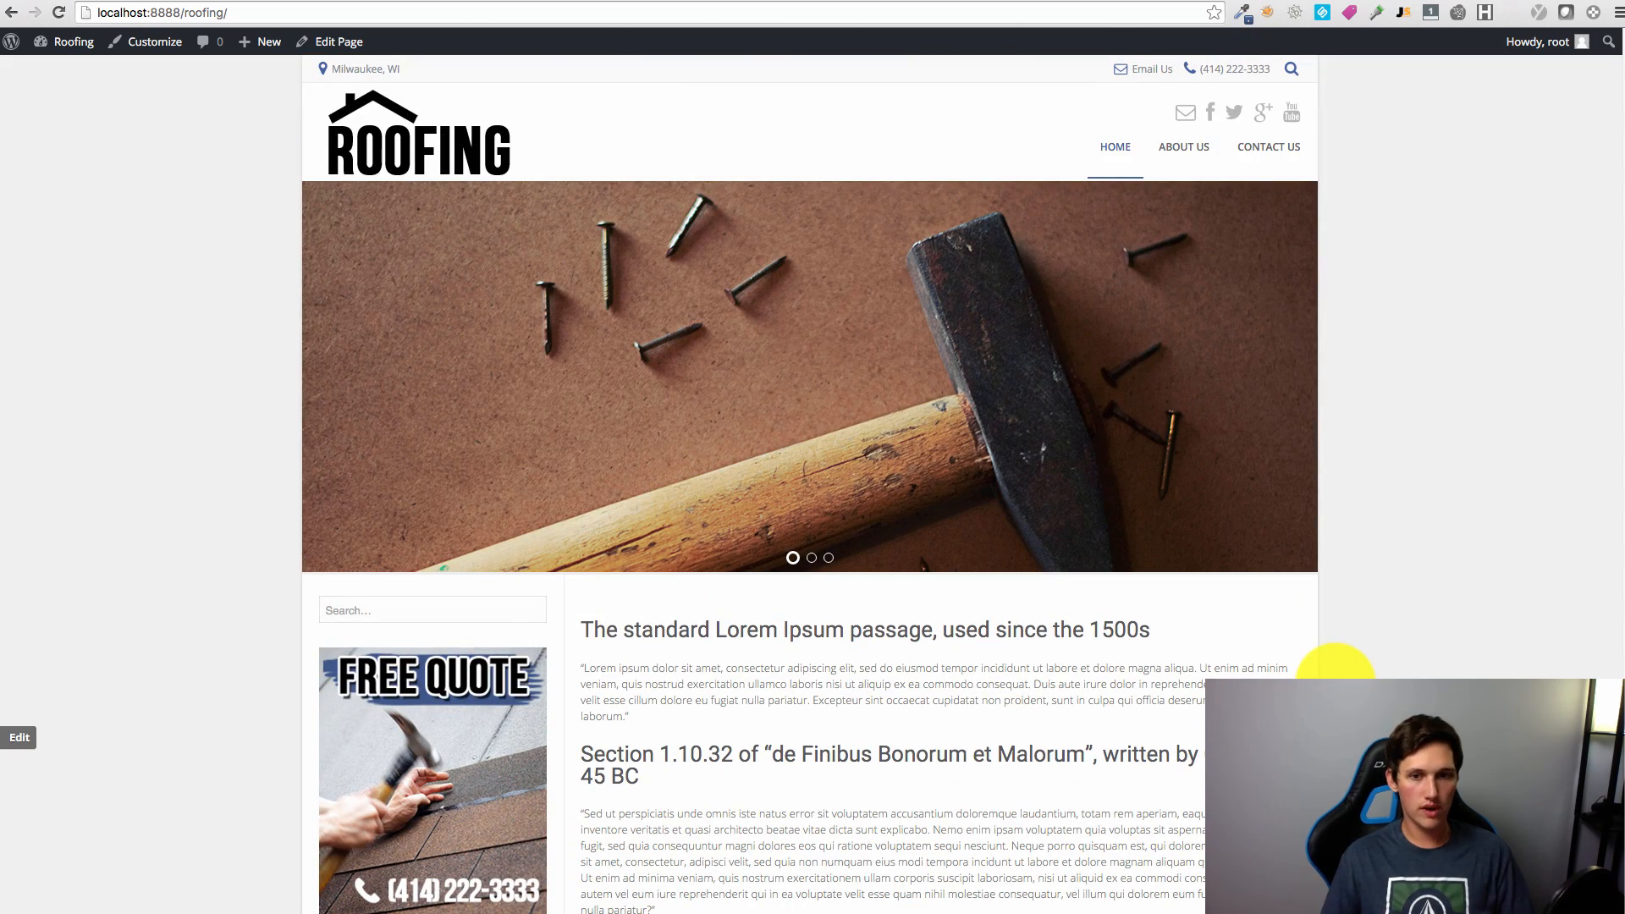
{"action": "scroll", "coordinate": [1386, 669], "scroll_direction": "down", "scroll_amount": 8}
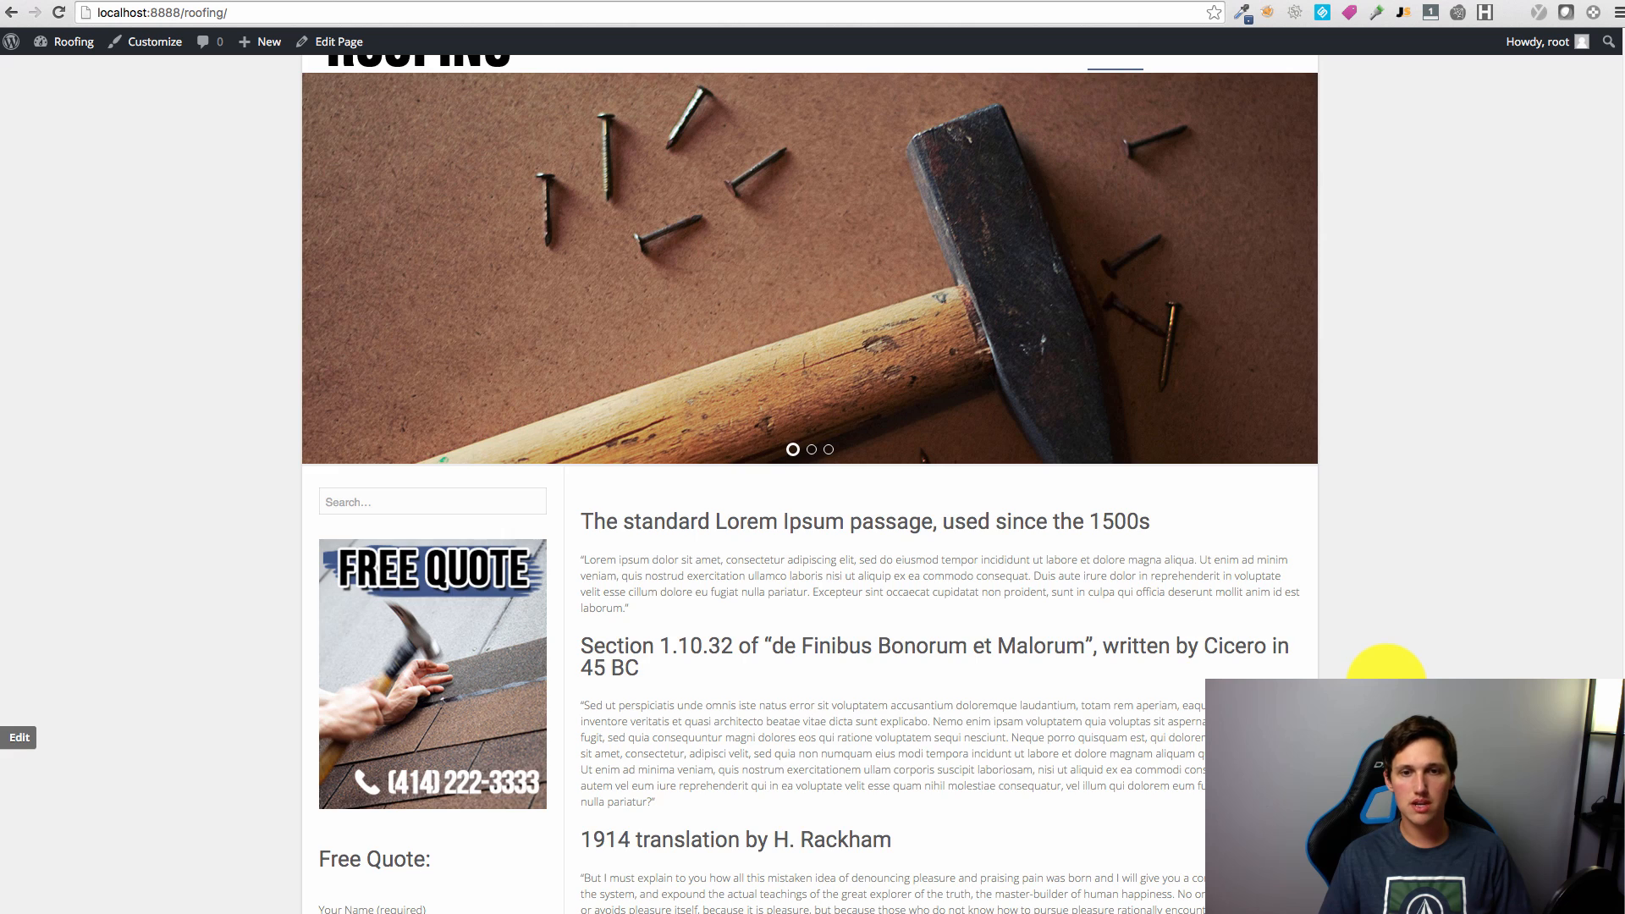
{"action": "scroll", "coordinate": [1389, 669], "scroll_direction": "up", "scroll_amount": 8}
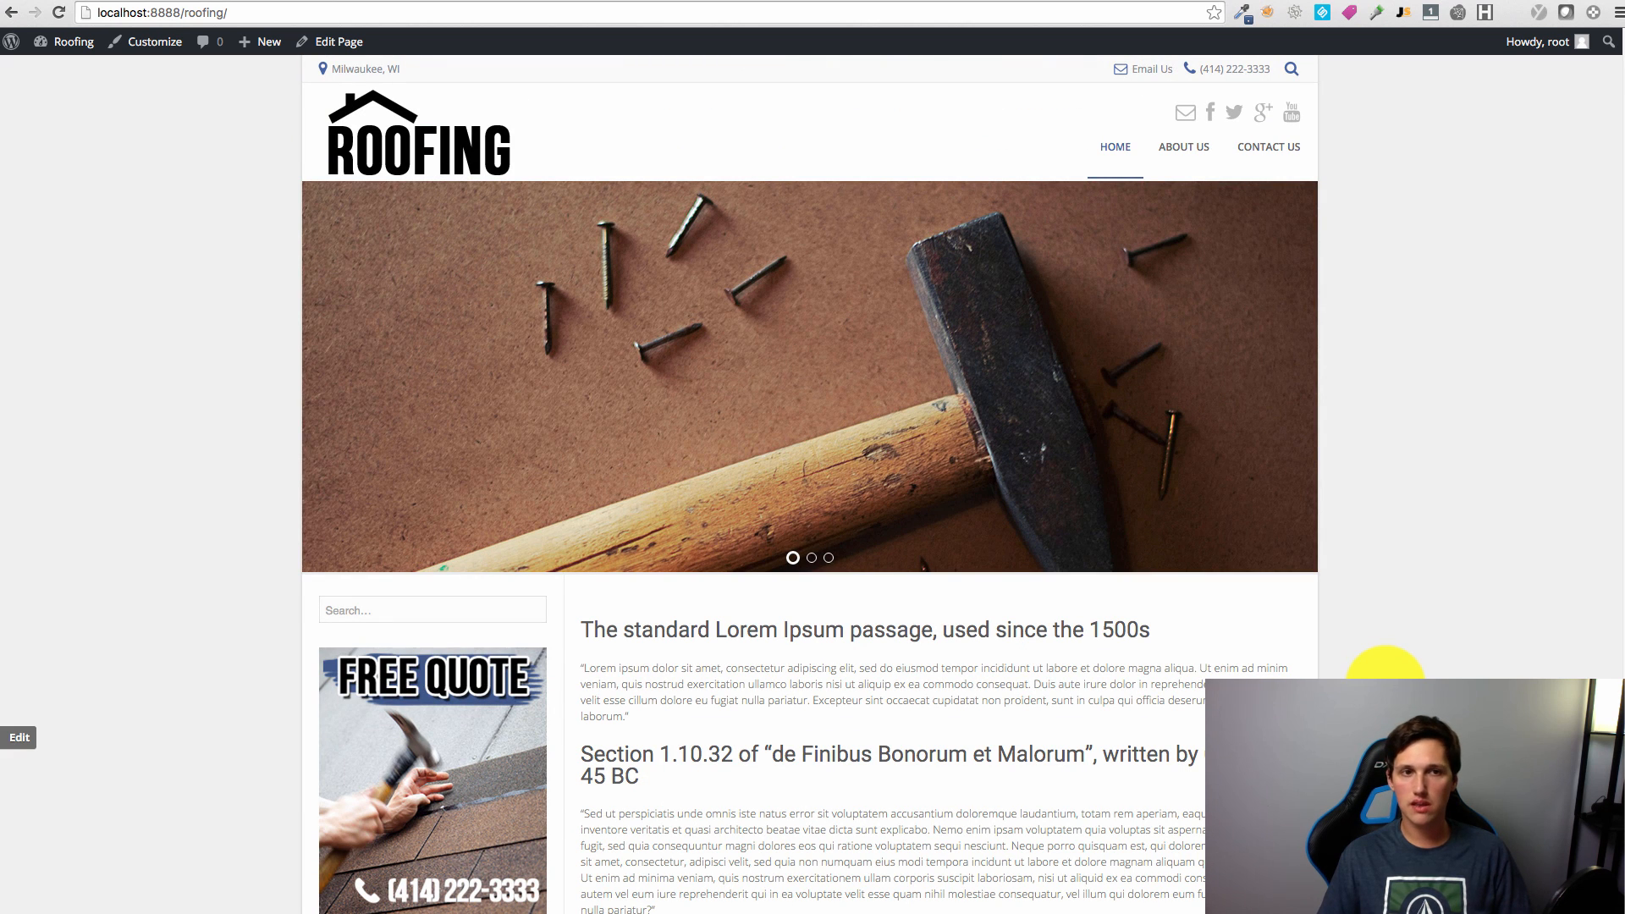